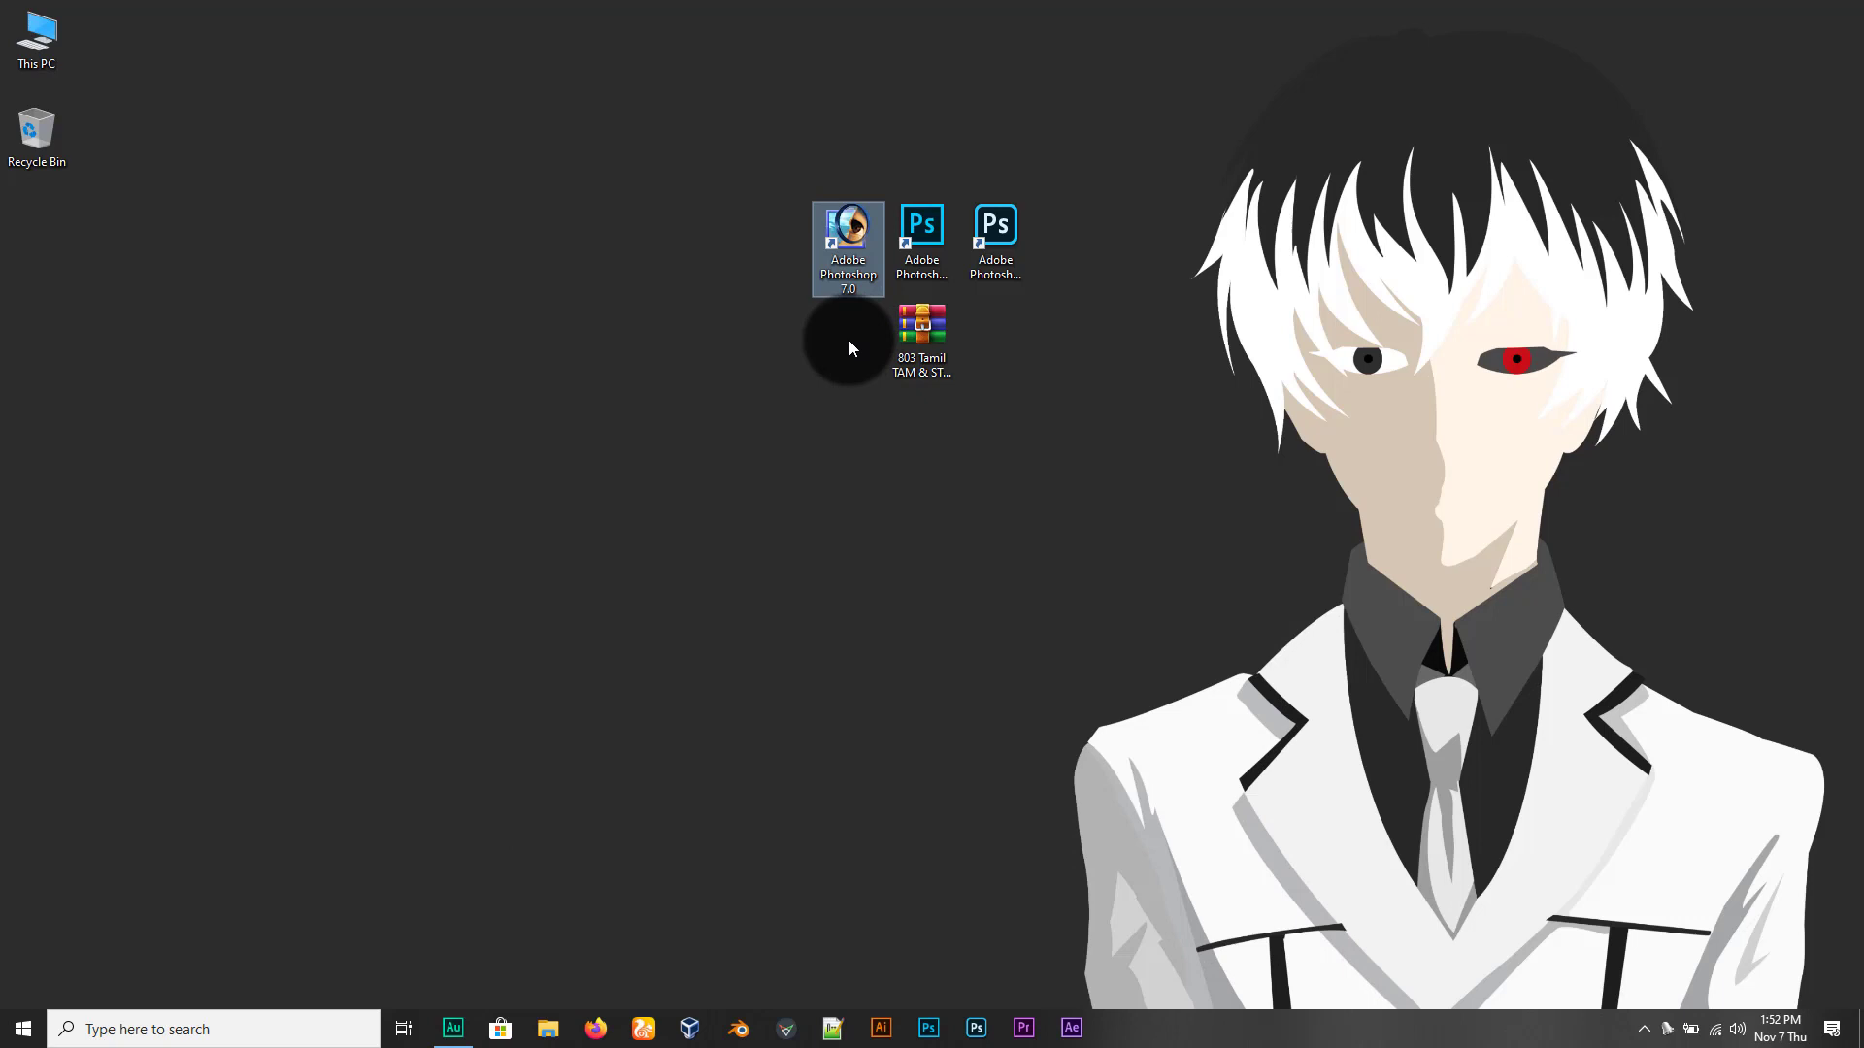
Launch Adobe Photoshop 7.0 from the desktop
double_click(847, 235)
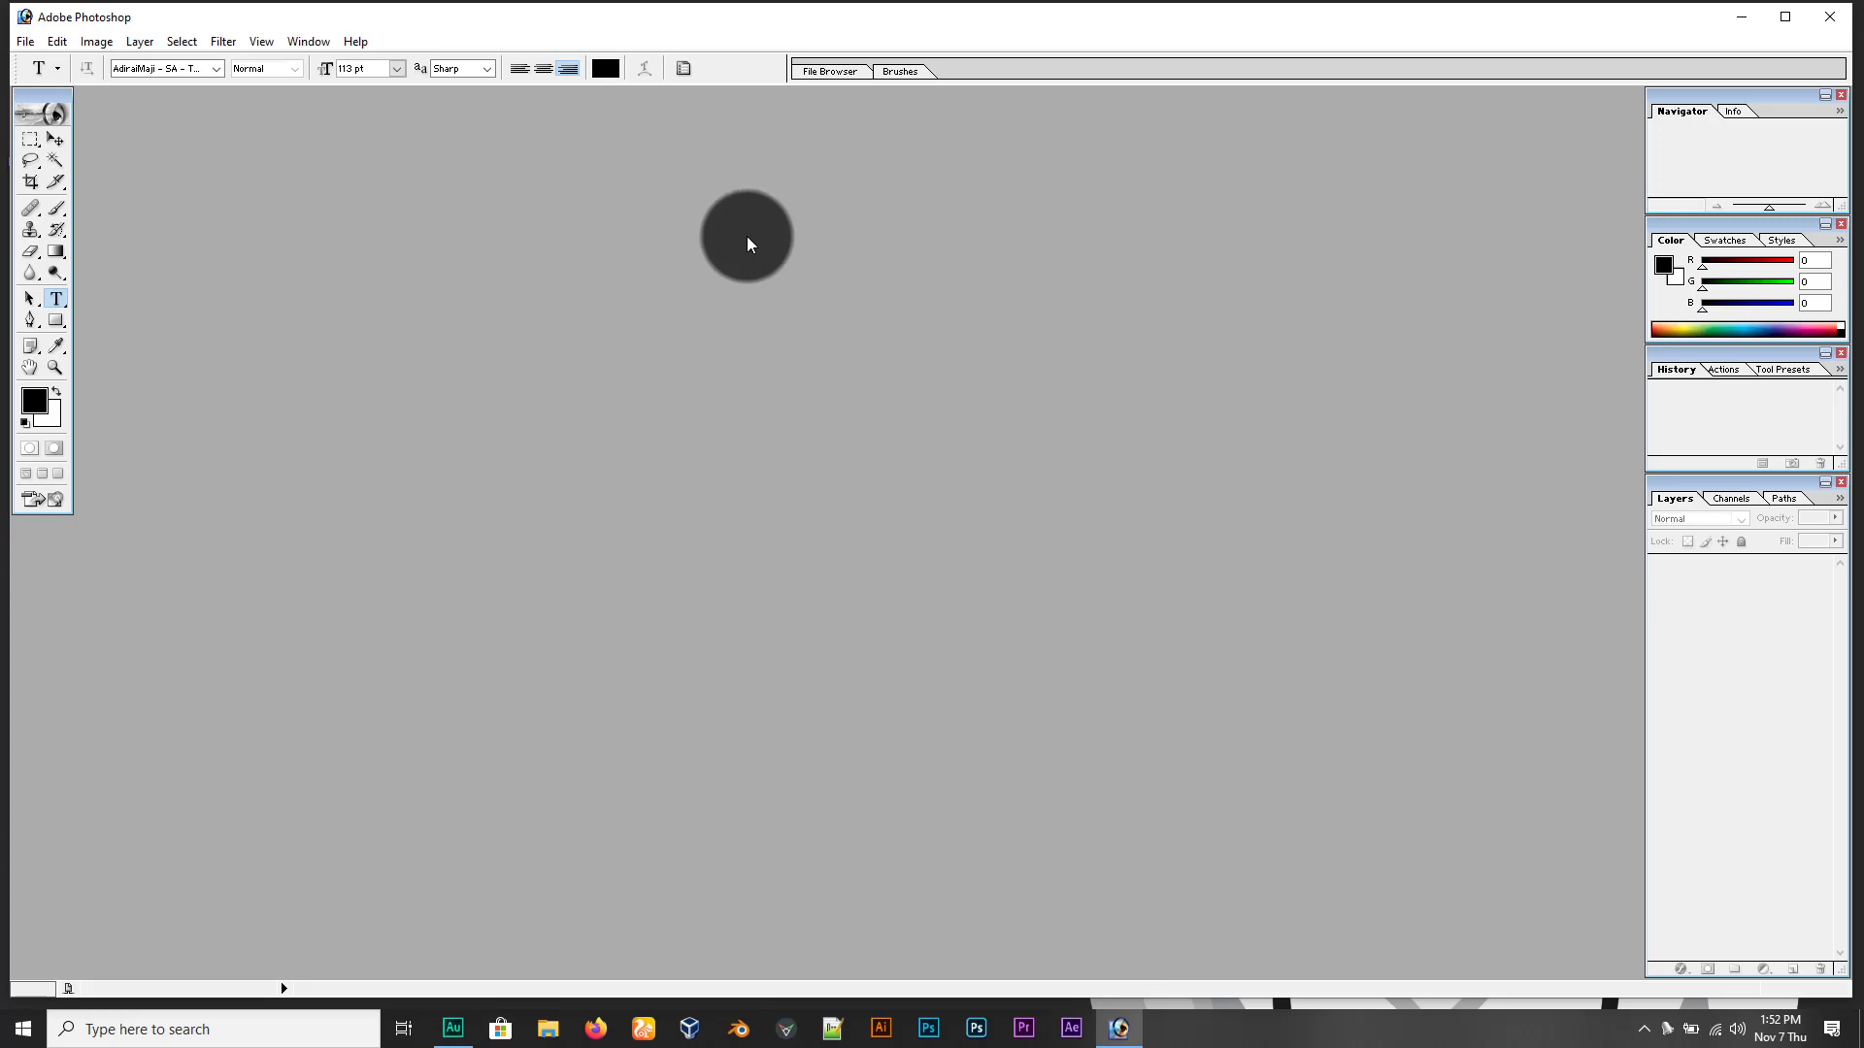
left_click(25, 40)
left_click(58, 66)
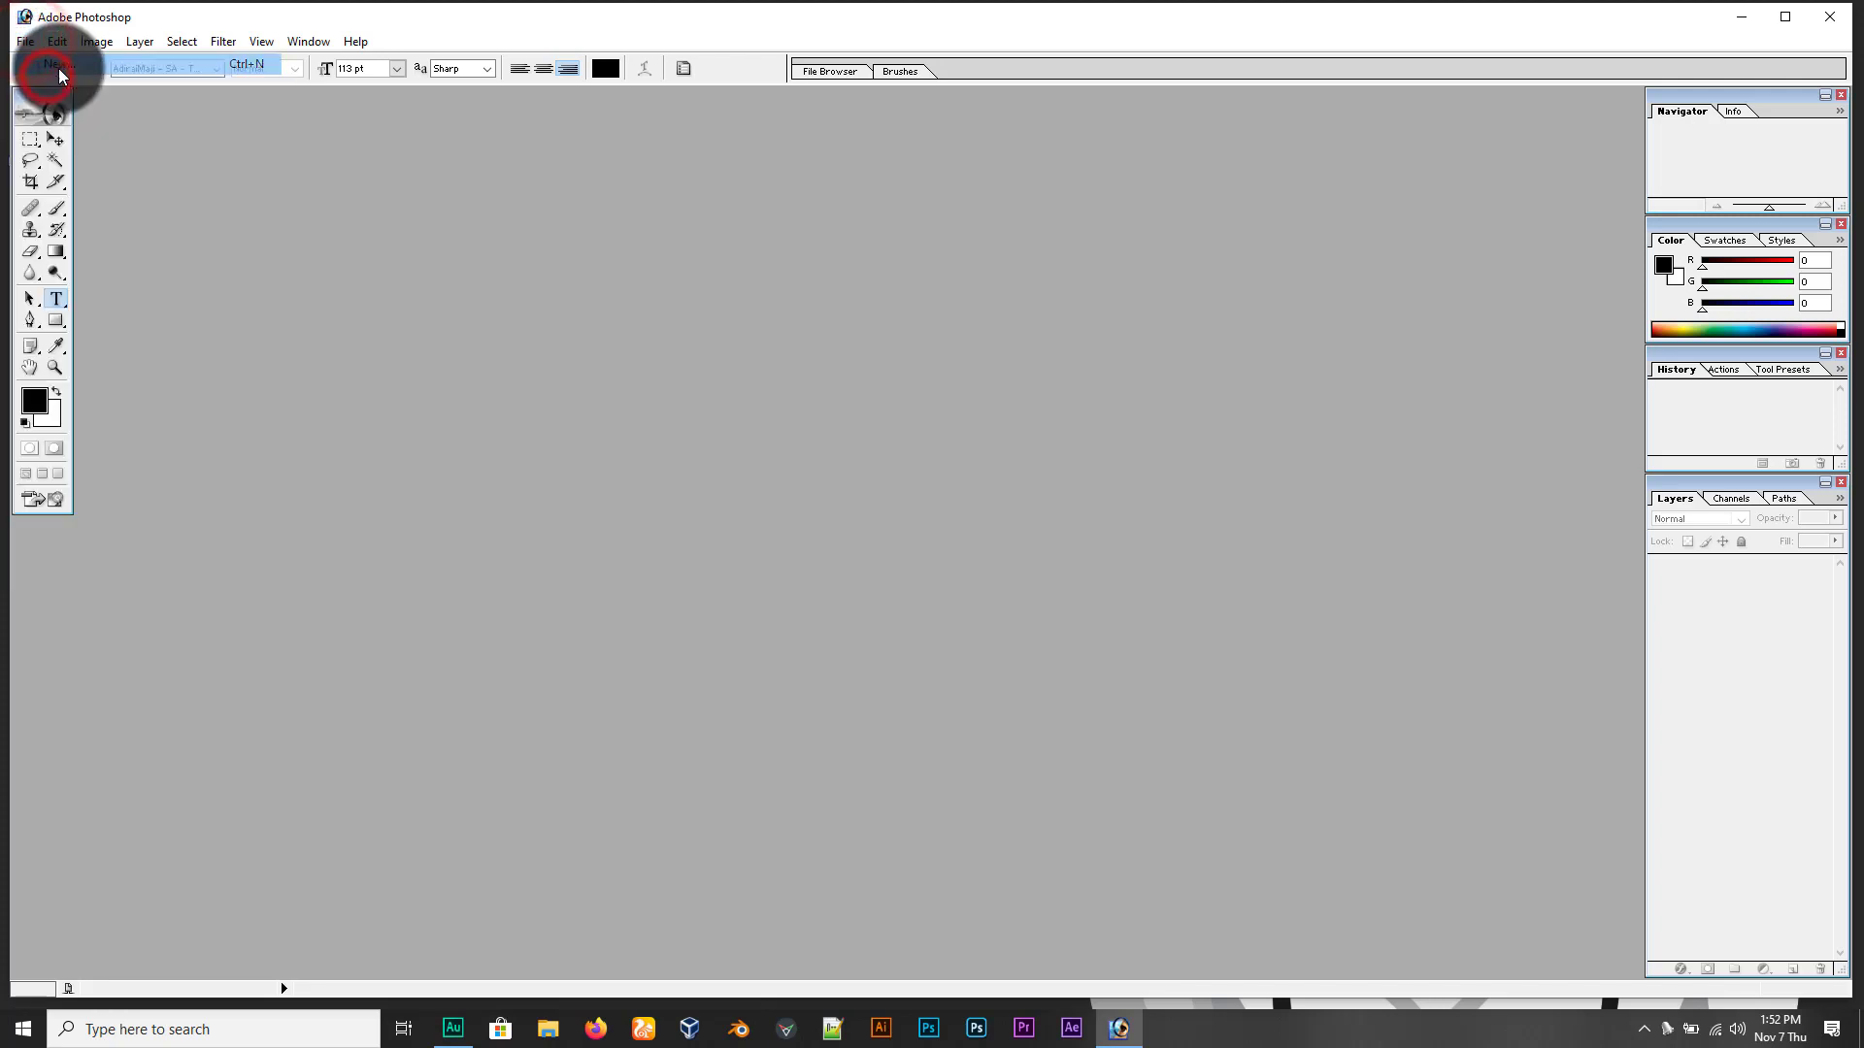
left_click(1104, 393)
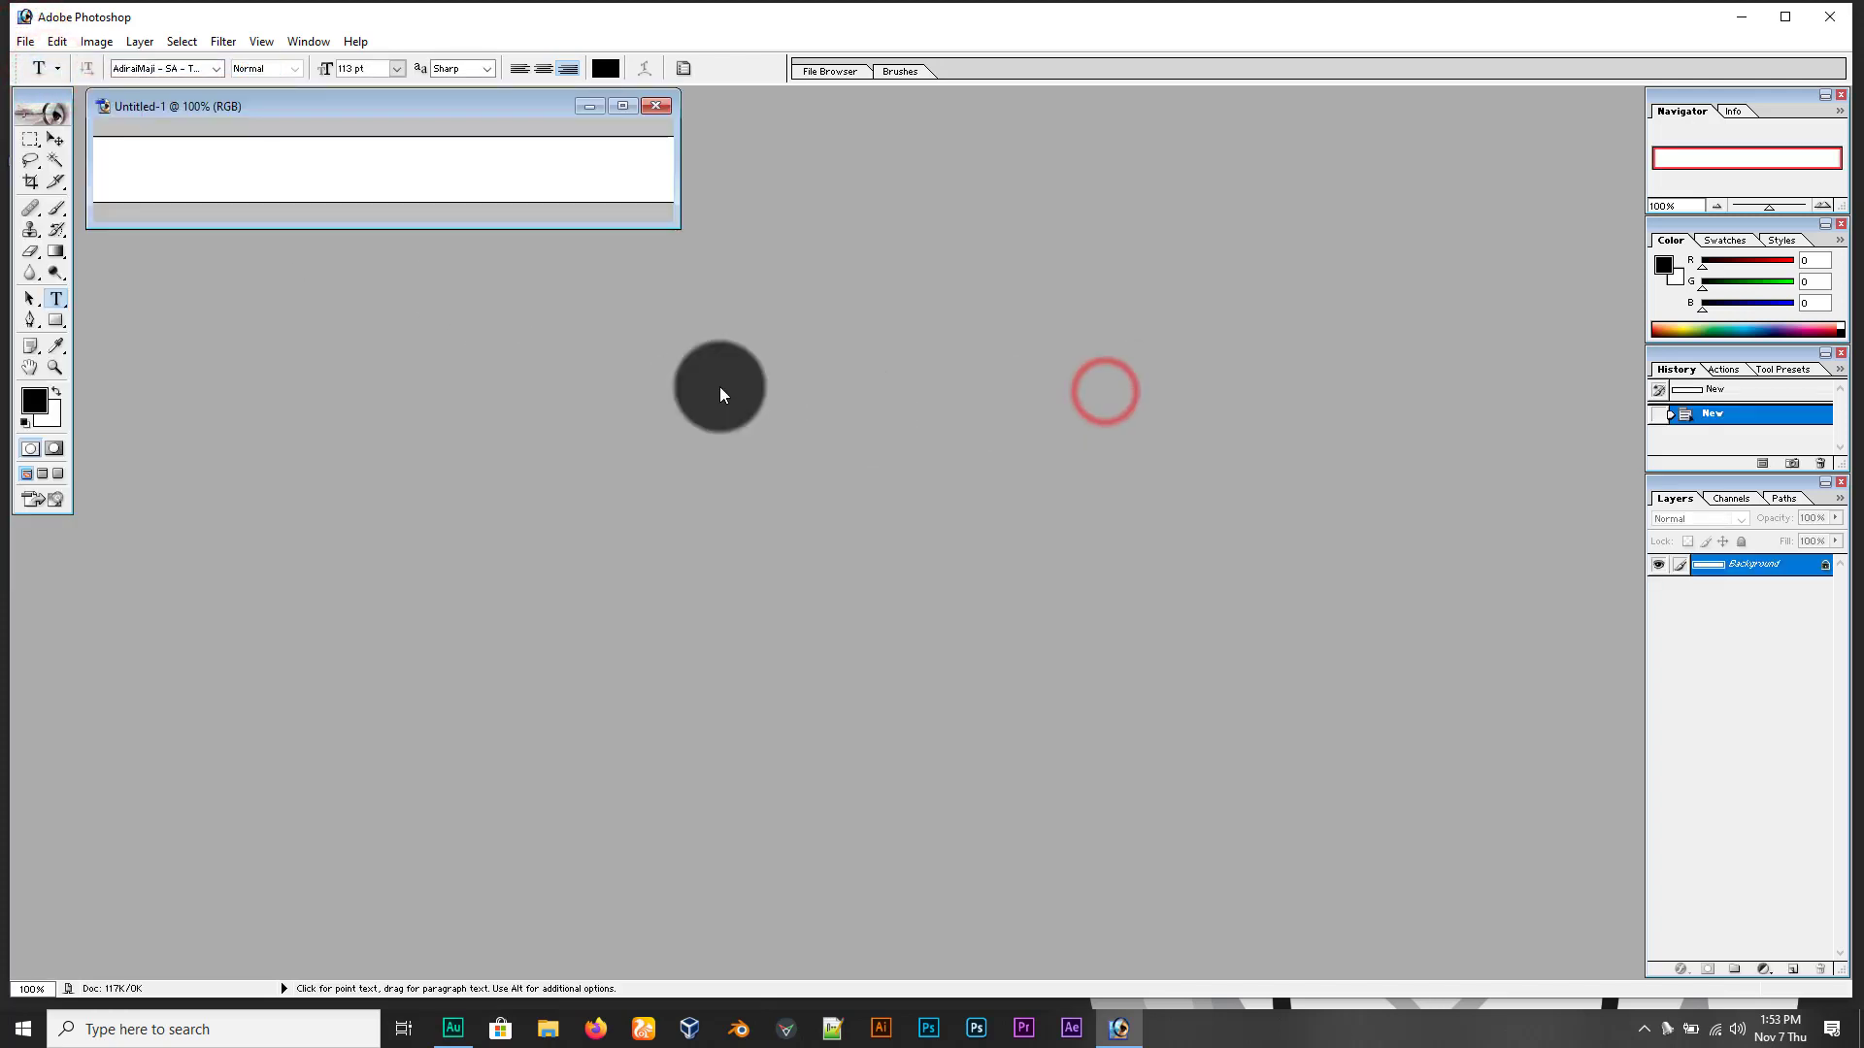
left_click(657, 106)
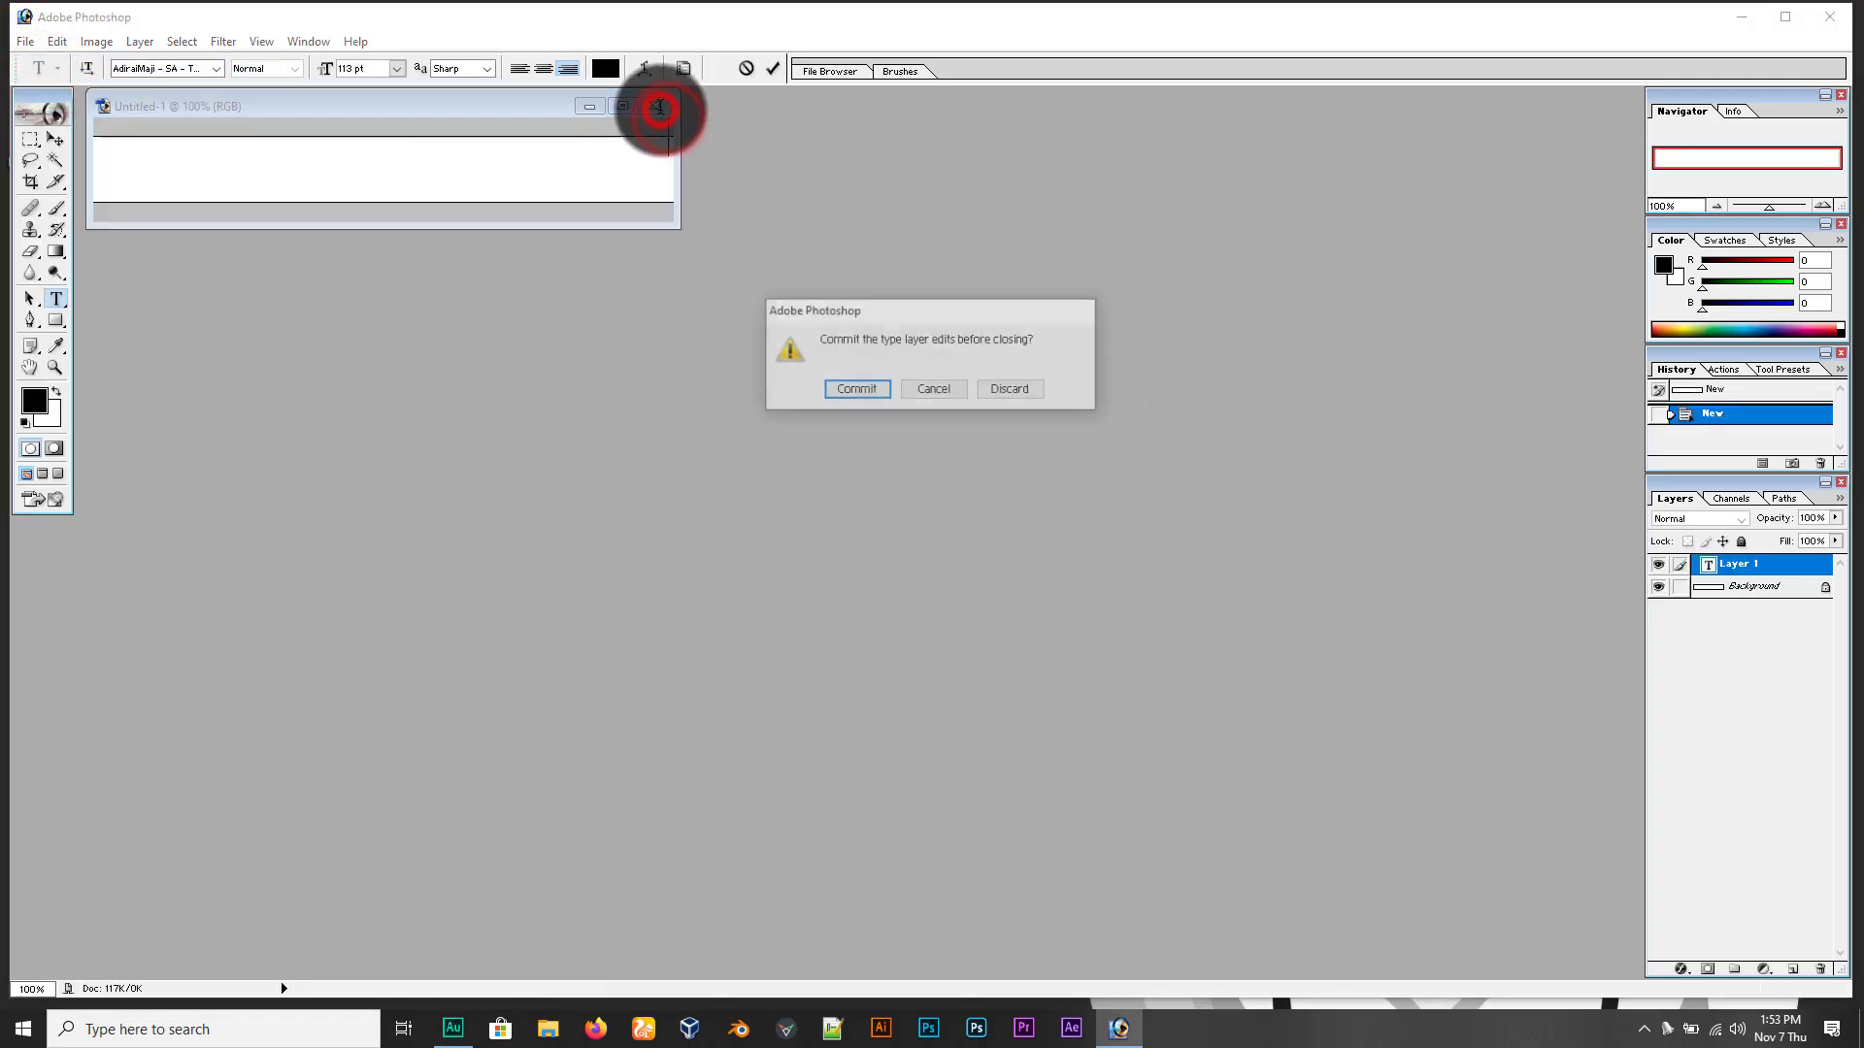
left_click(992, 389)
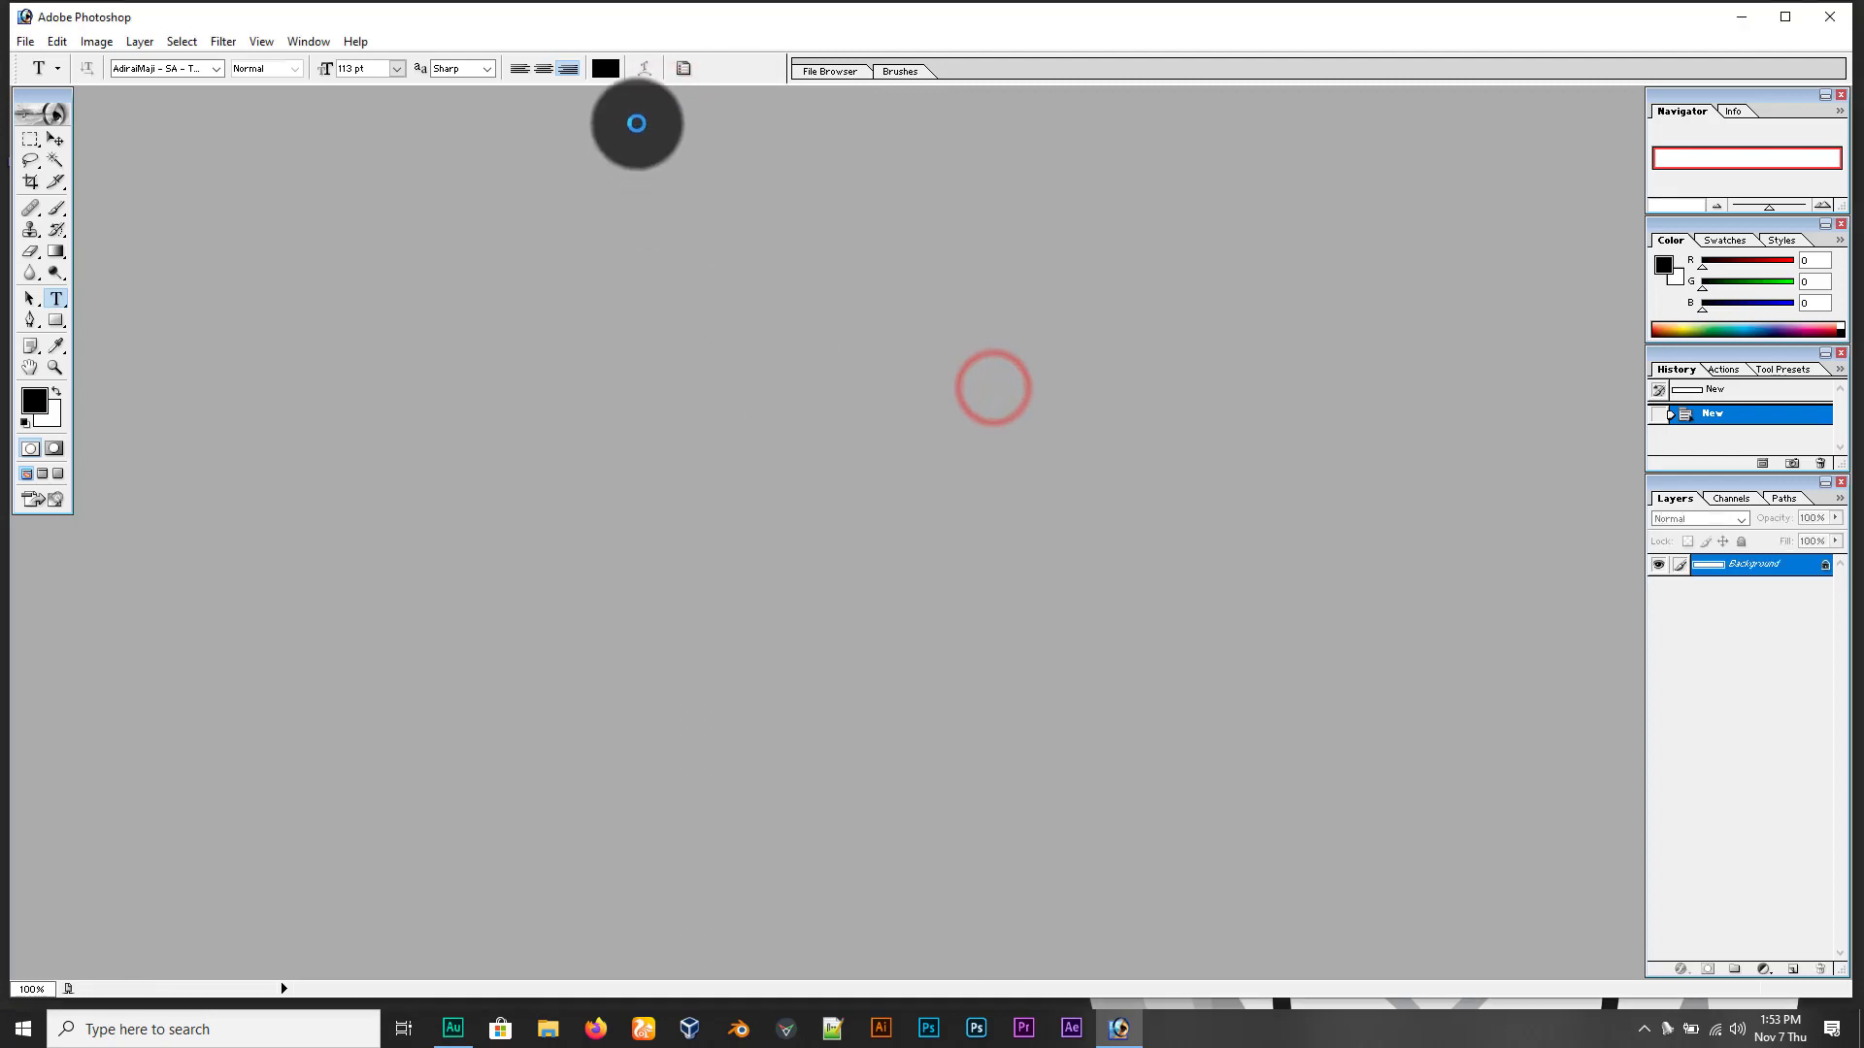
Create a white document with the 1920 x 1080 HDTV 1080i preset and center its window in the workspace
left_click(17, 49)
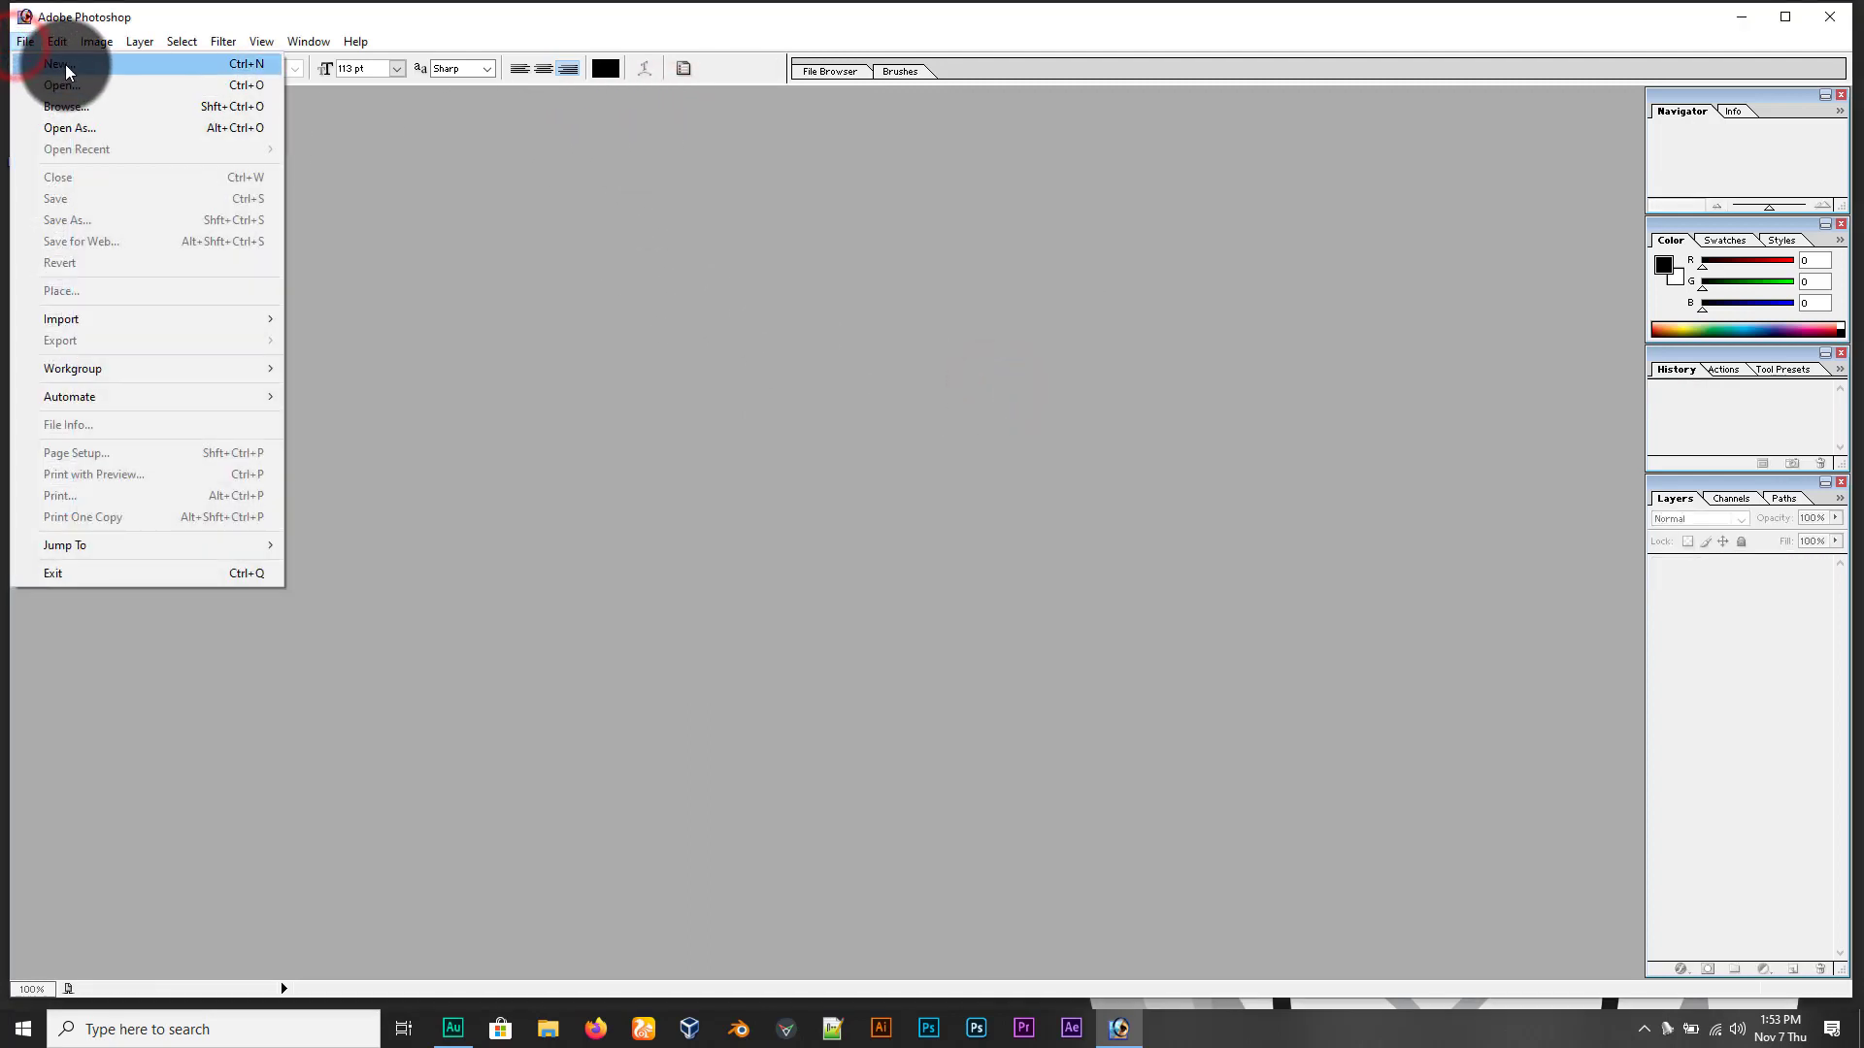
left_click(66, 62)
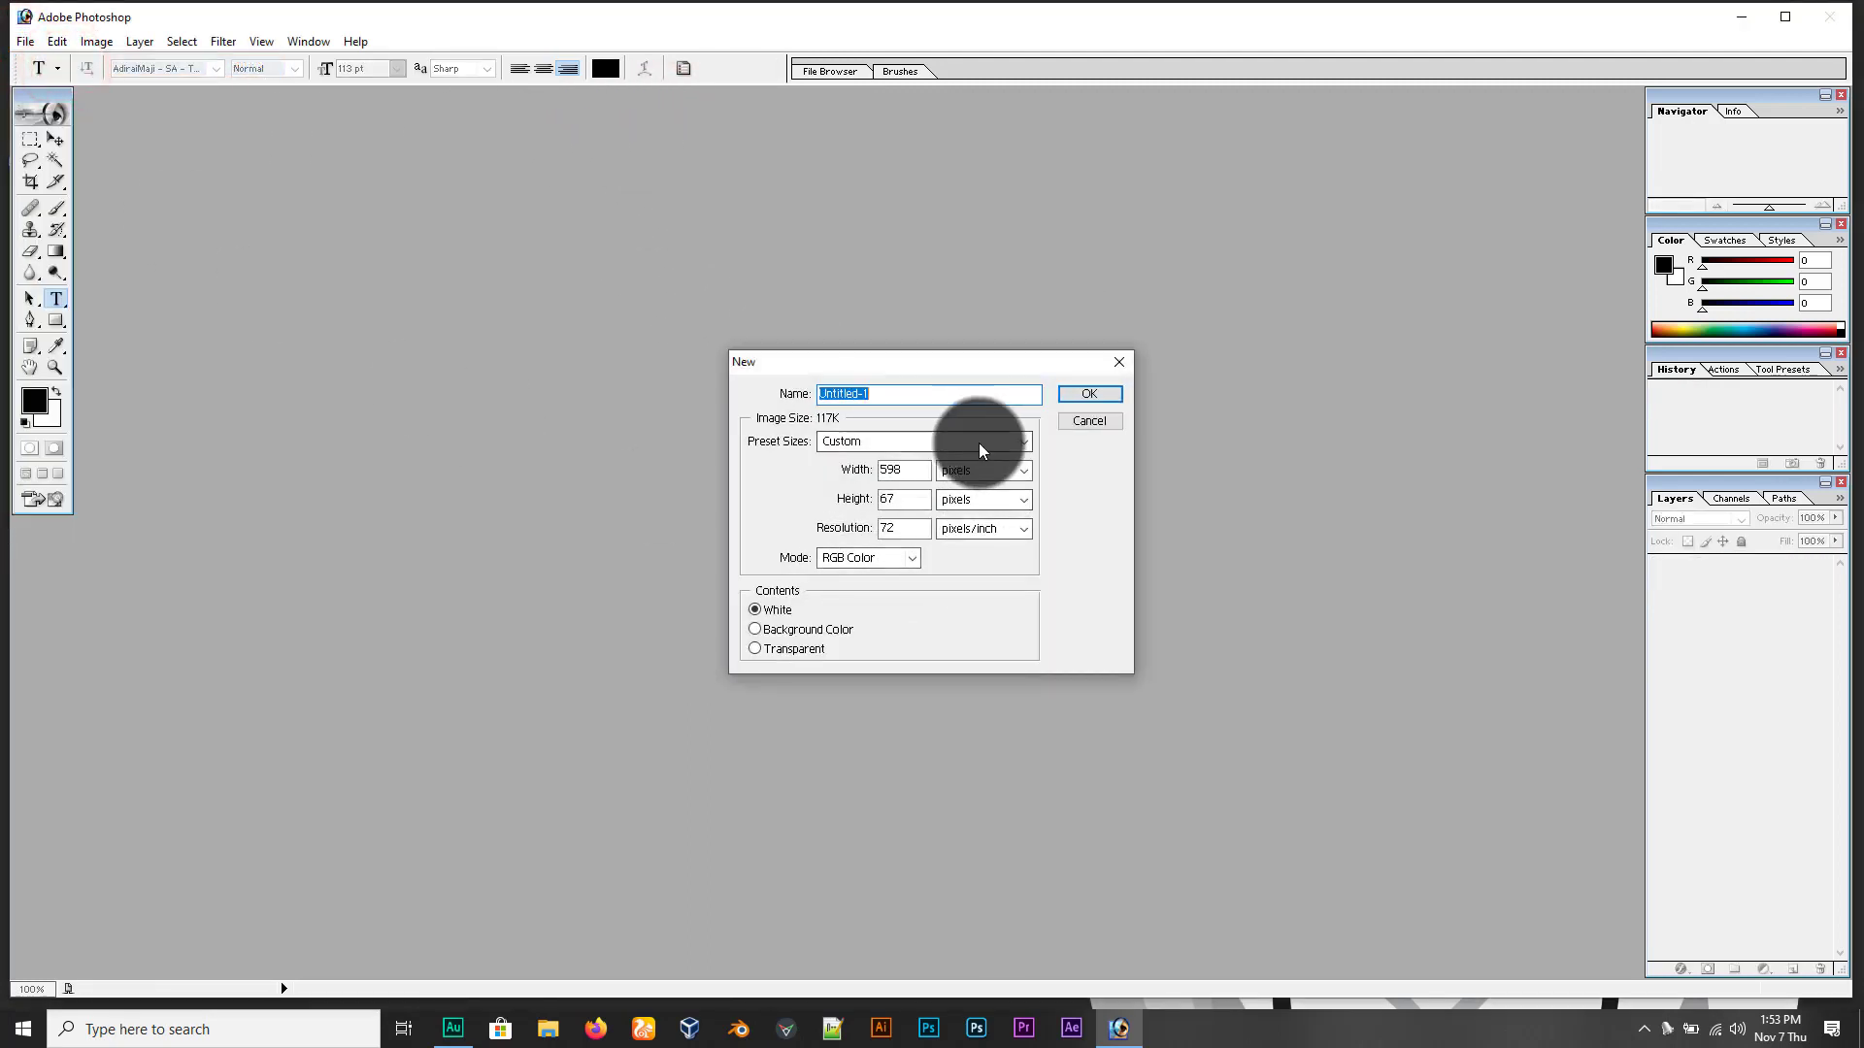
left_click(1025, 444)
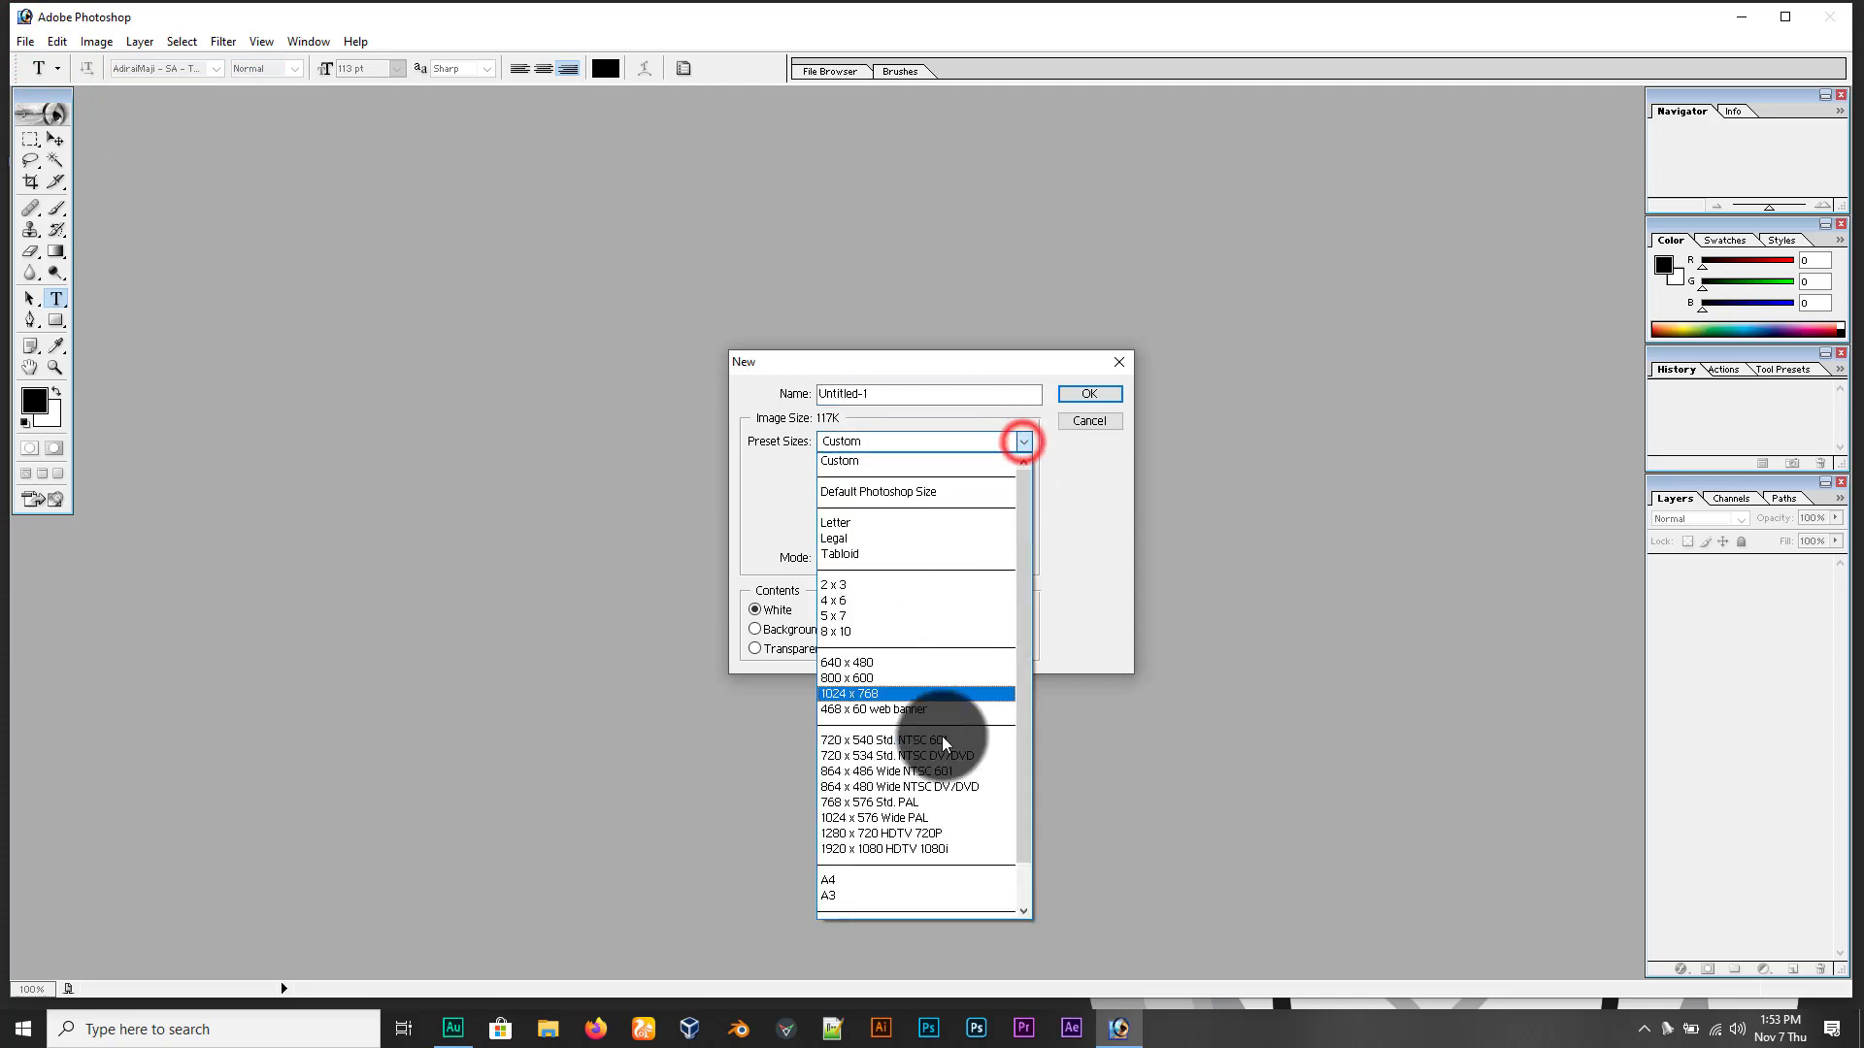
left_click(933, 849)
left_click(1078, 394)
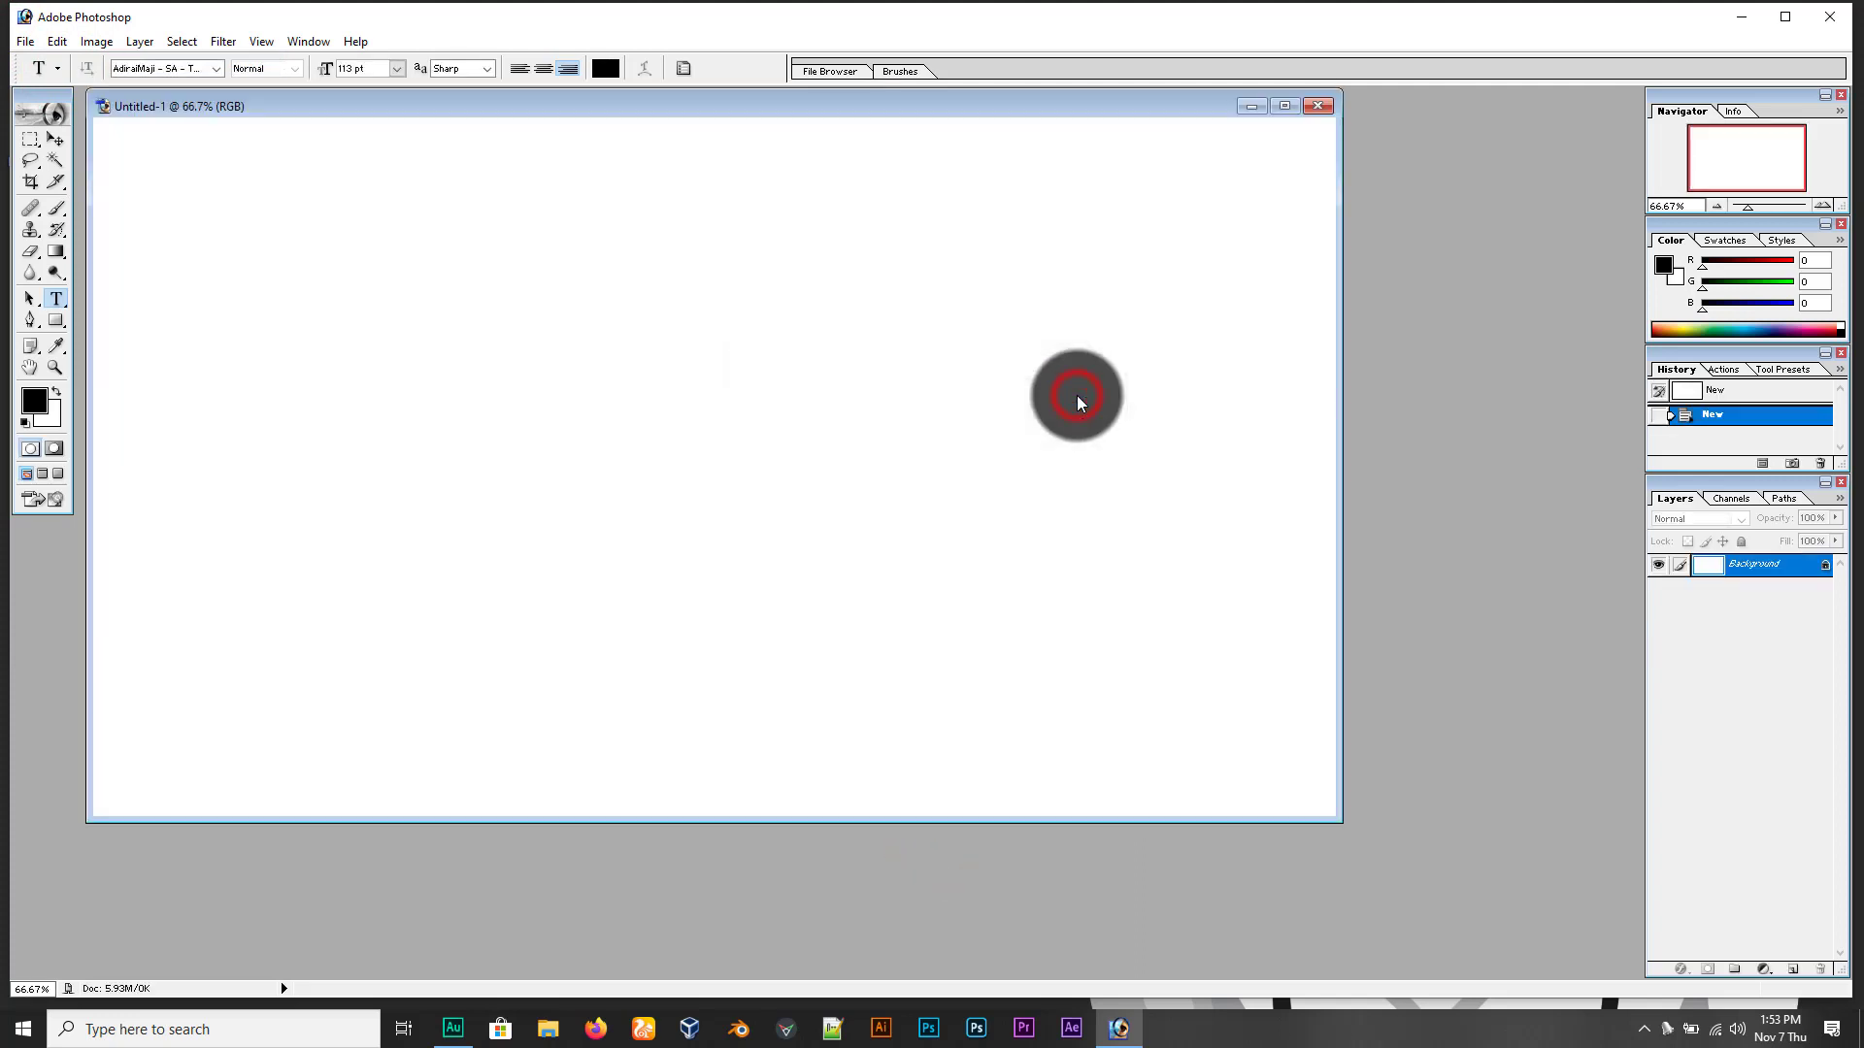
left_click_drag(664, 111, 802, 148)
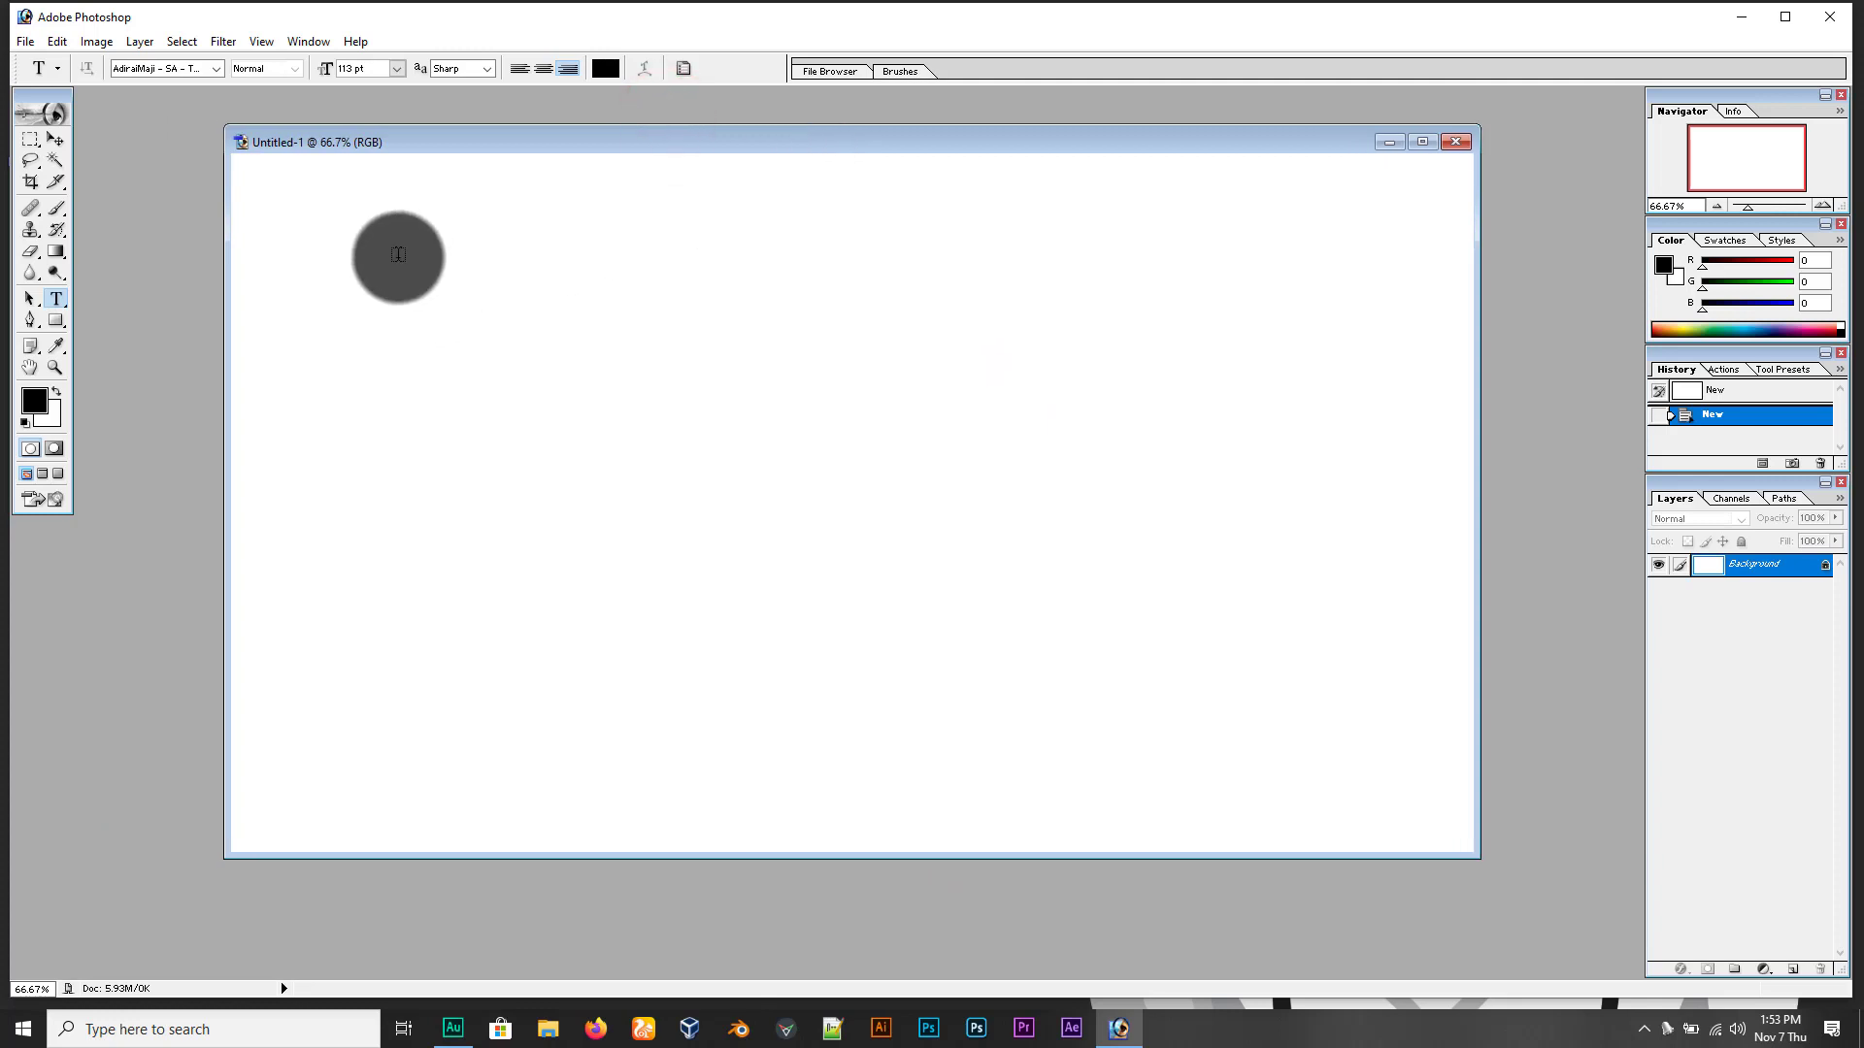
Start a text line in the canvas's upper-left area, turn on Tamil input and enter "இது த"
left_click(420, 278)
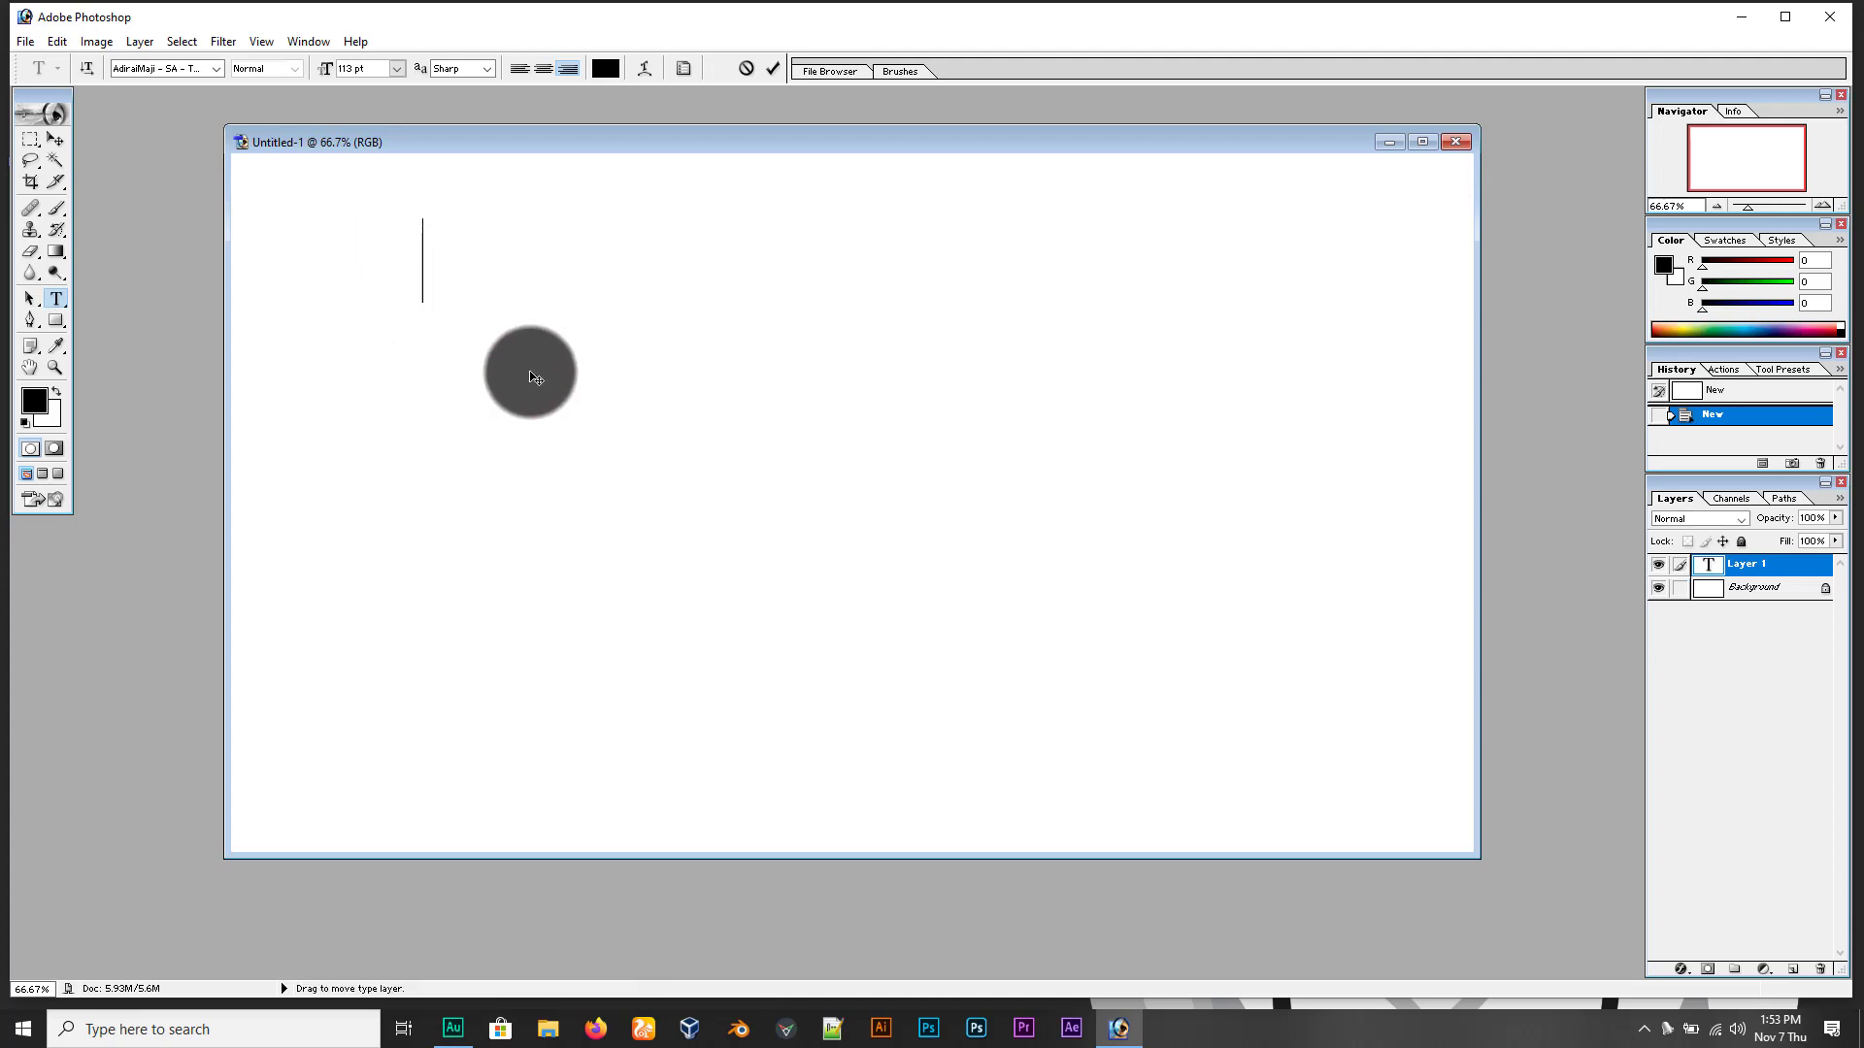
key("alt+2")
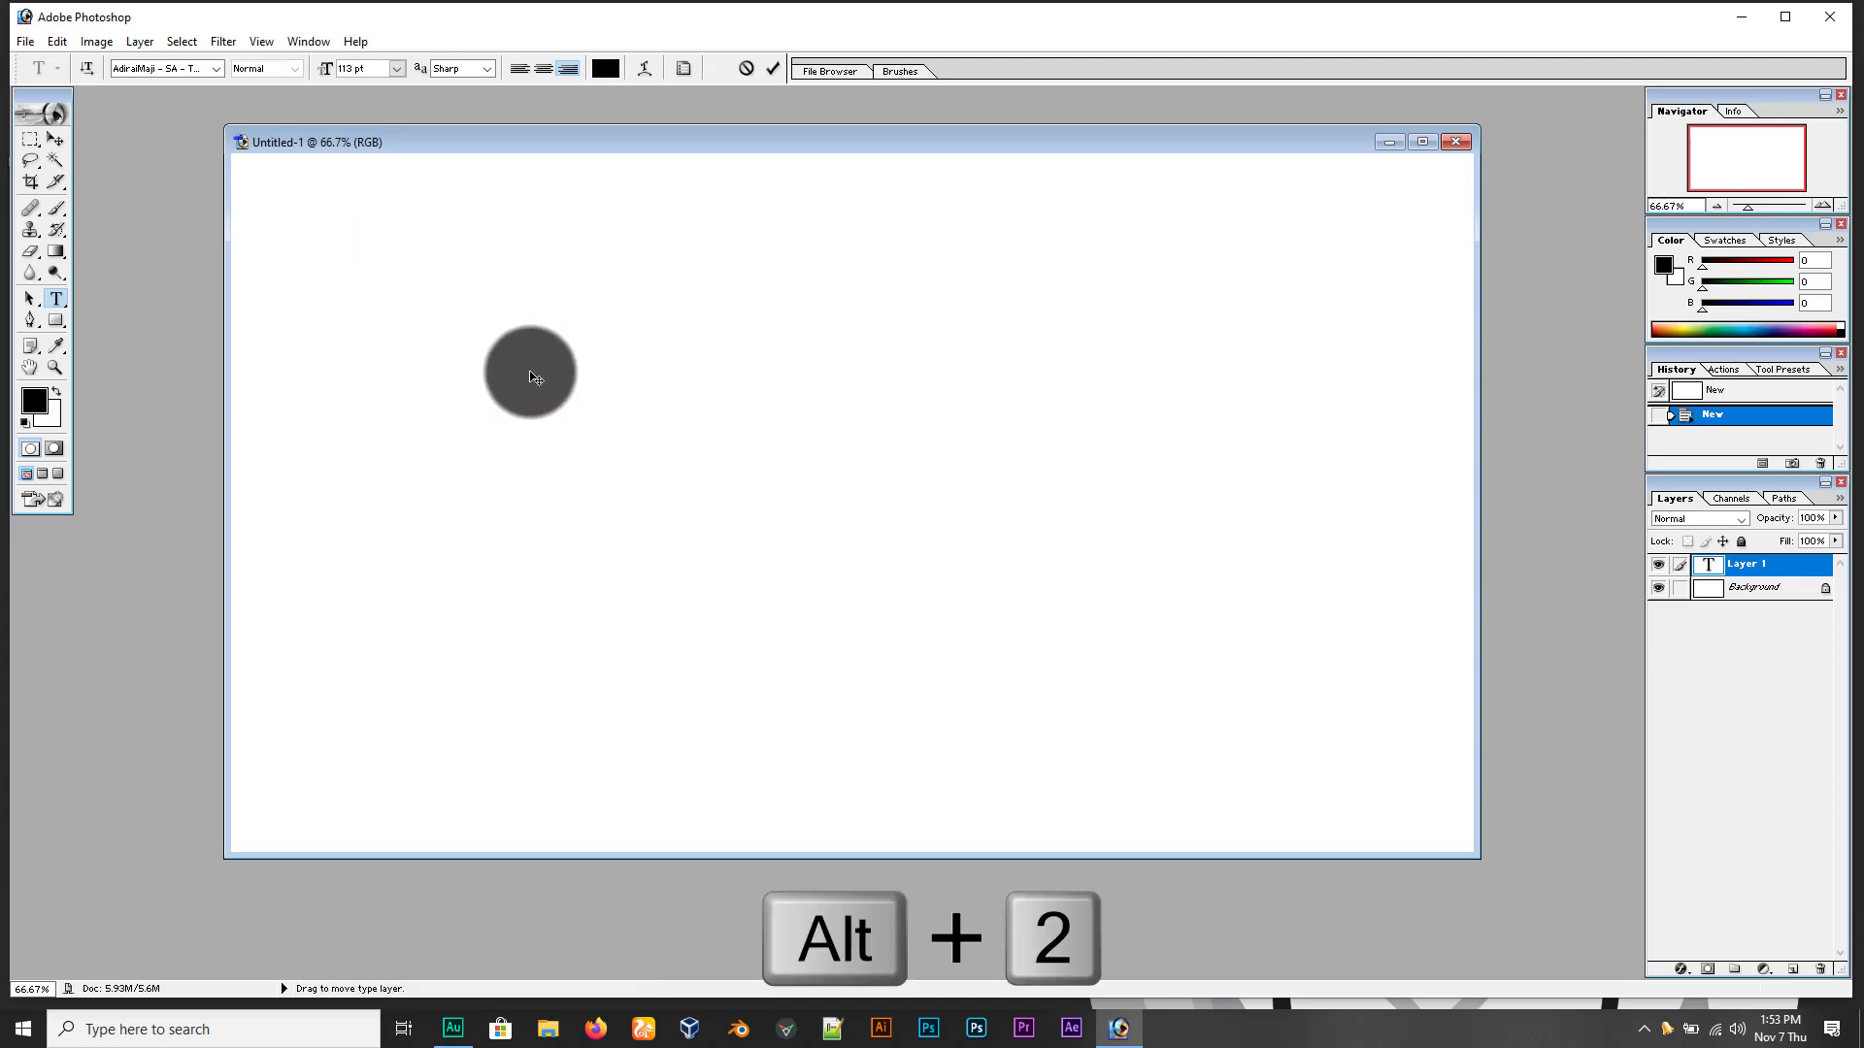
type("கு")
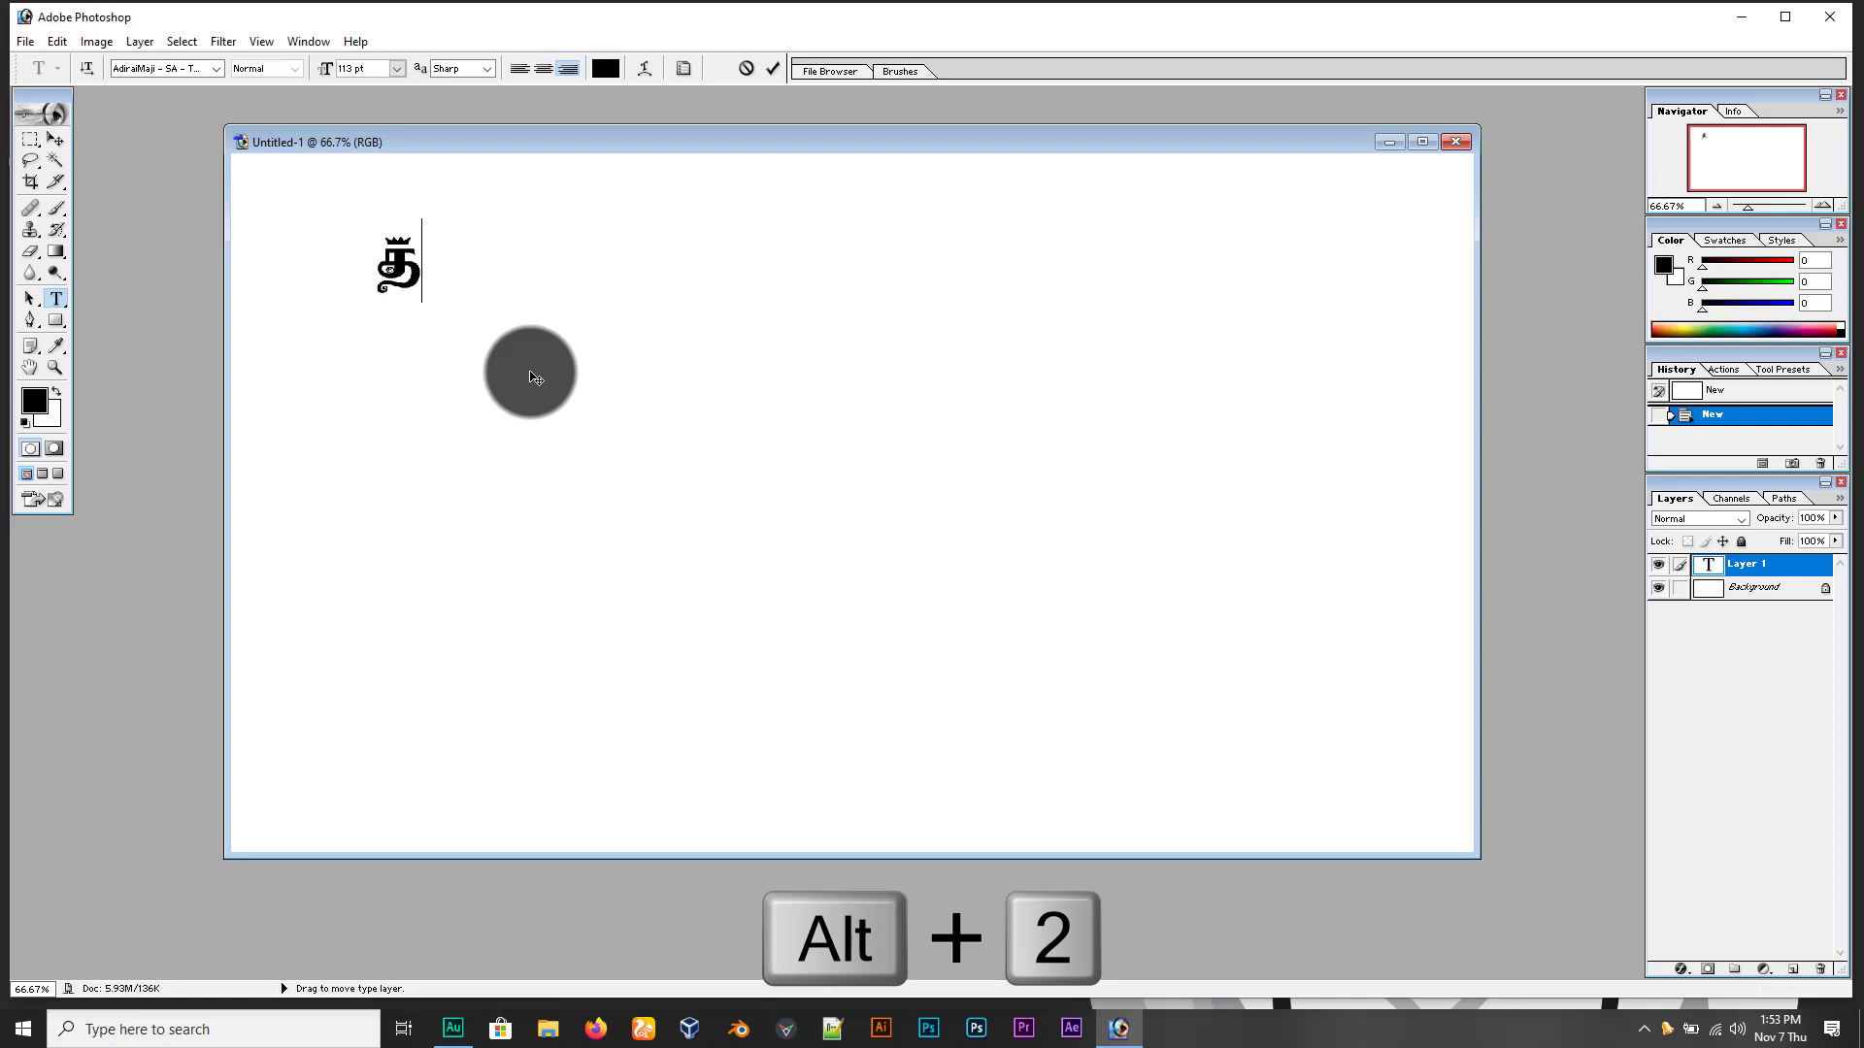
type("இது")
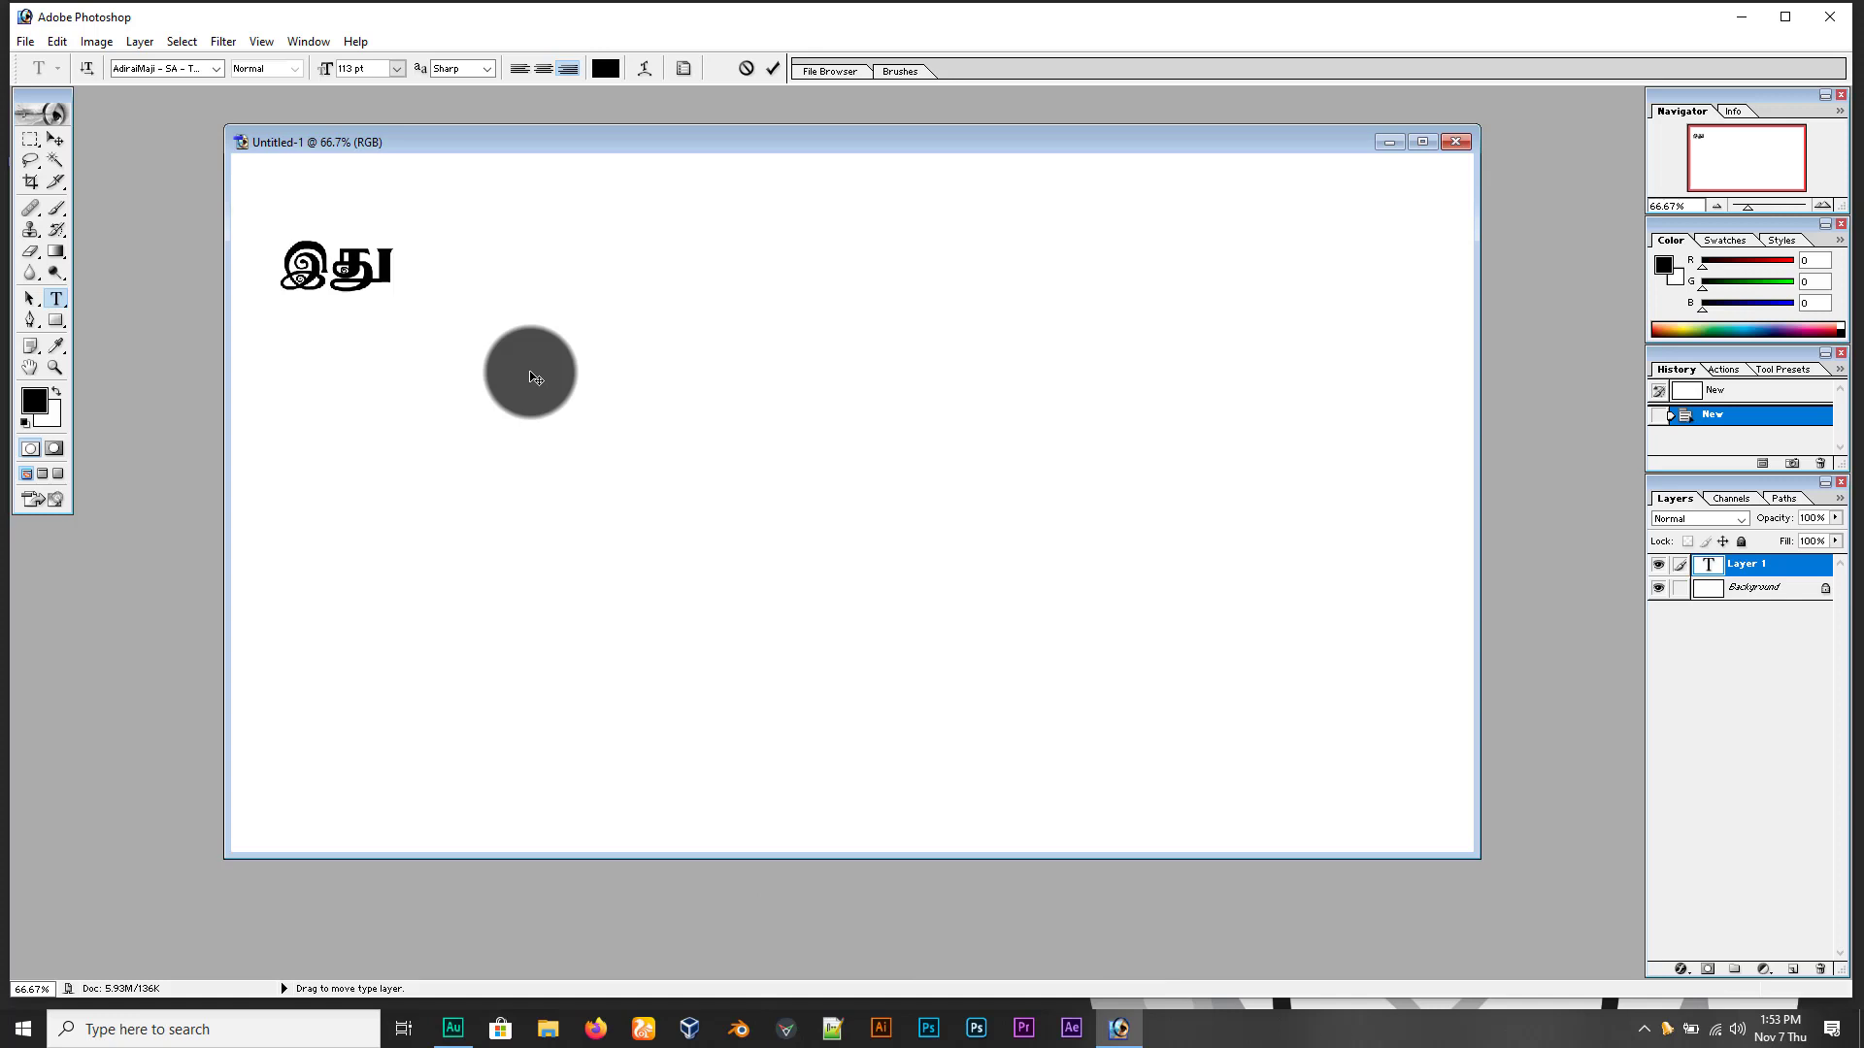
type(" த்")
Left-align the Tamil text and complete it so the line reads "இது தாம் எழுத்துரு"
key("ctrl+a")
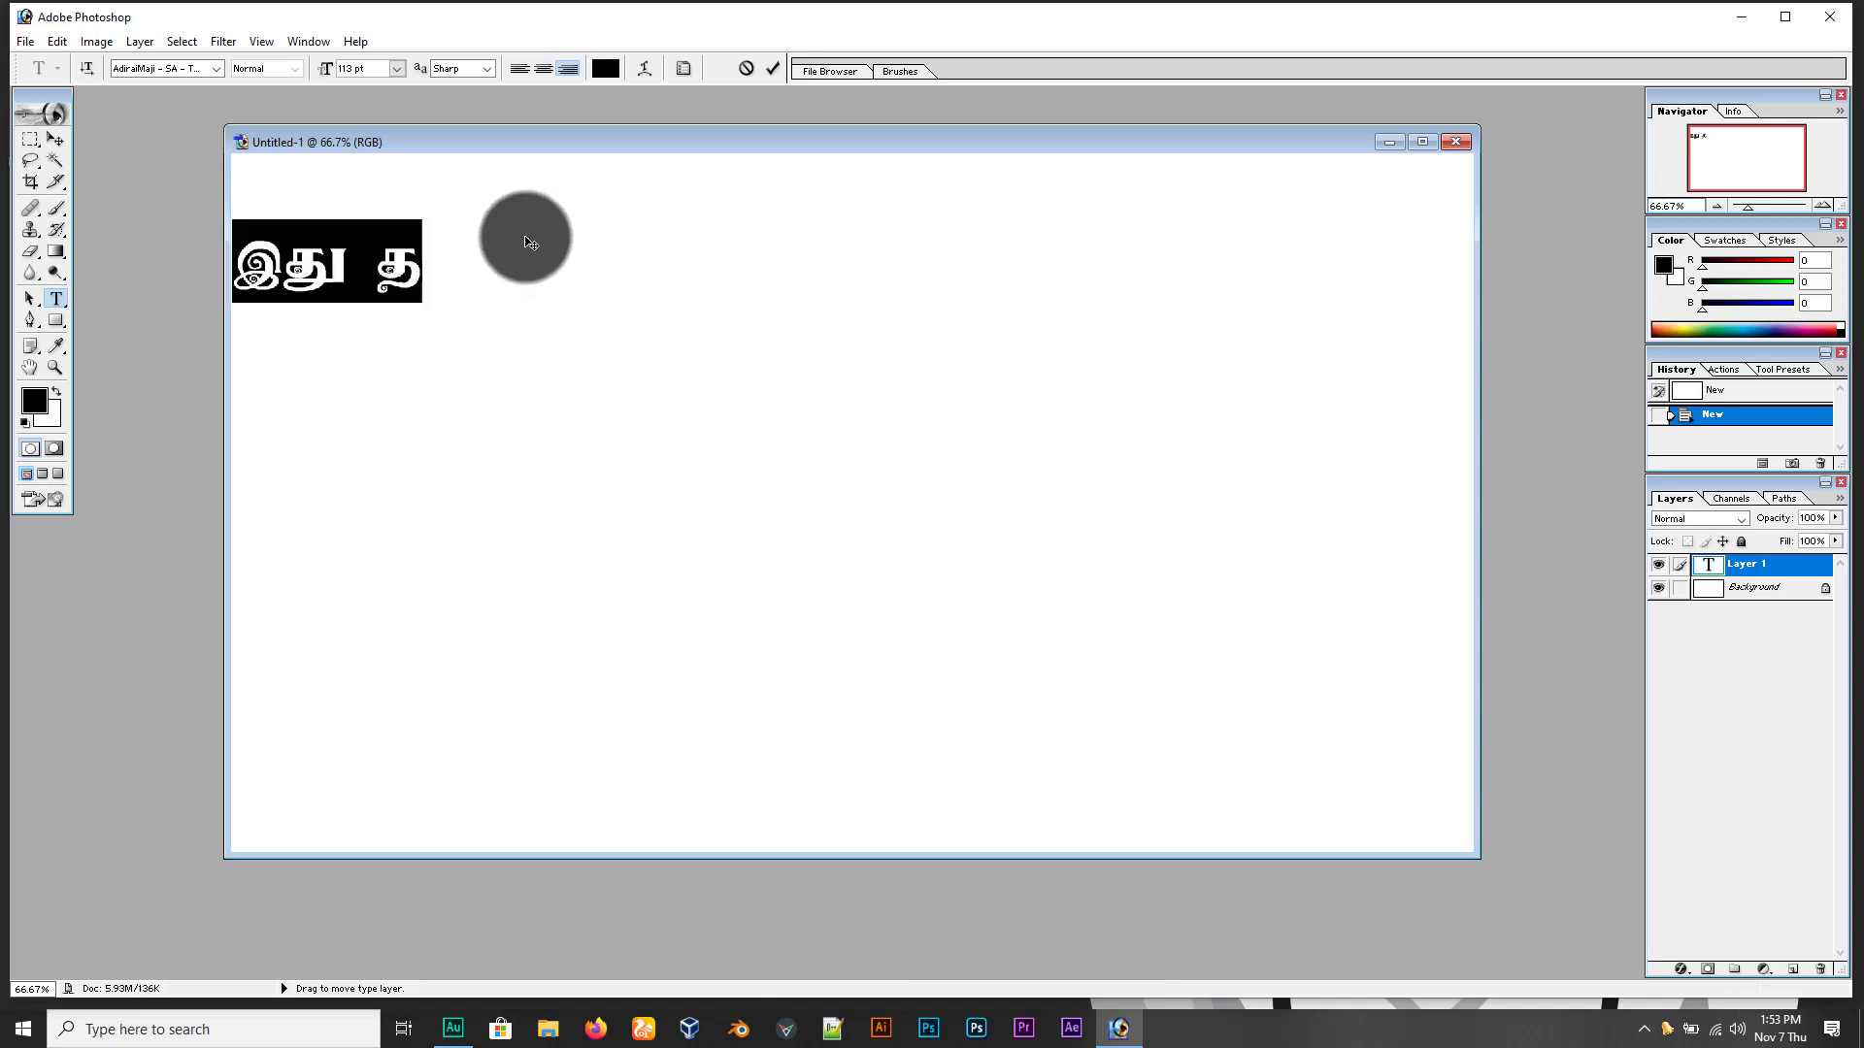
left_click(521, 68)
left_click(619, 254)
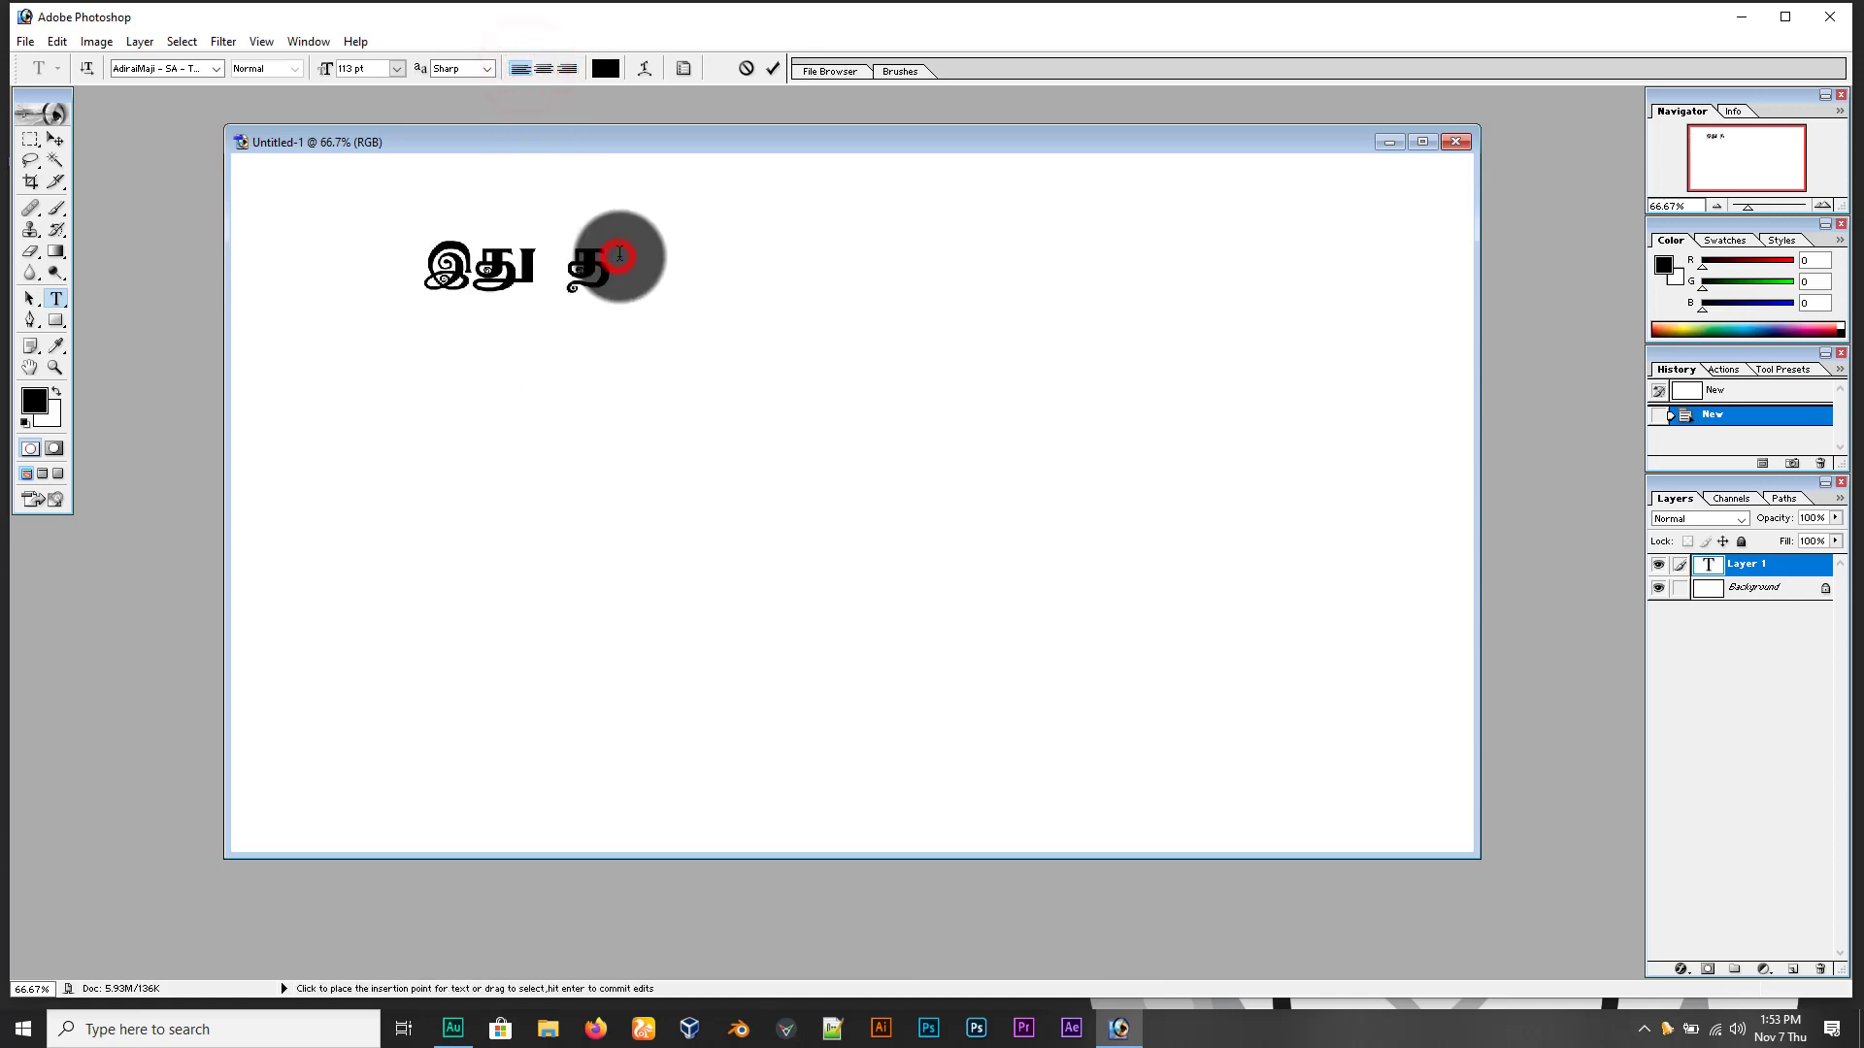
type("னி")
key("BackSpace")
key("BackSpace")
key("BackSpace")
type("தாம் எழுத்து")
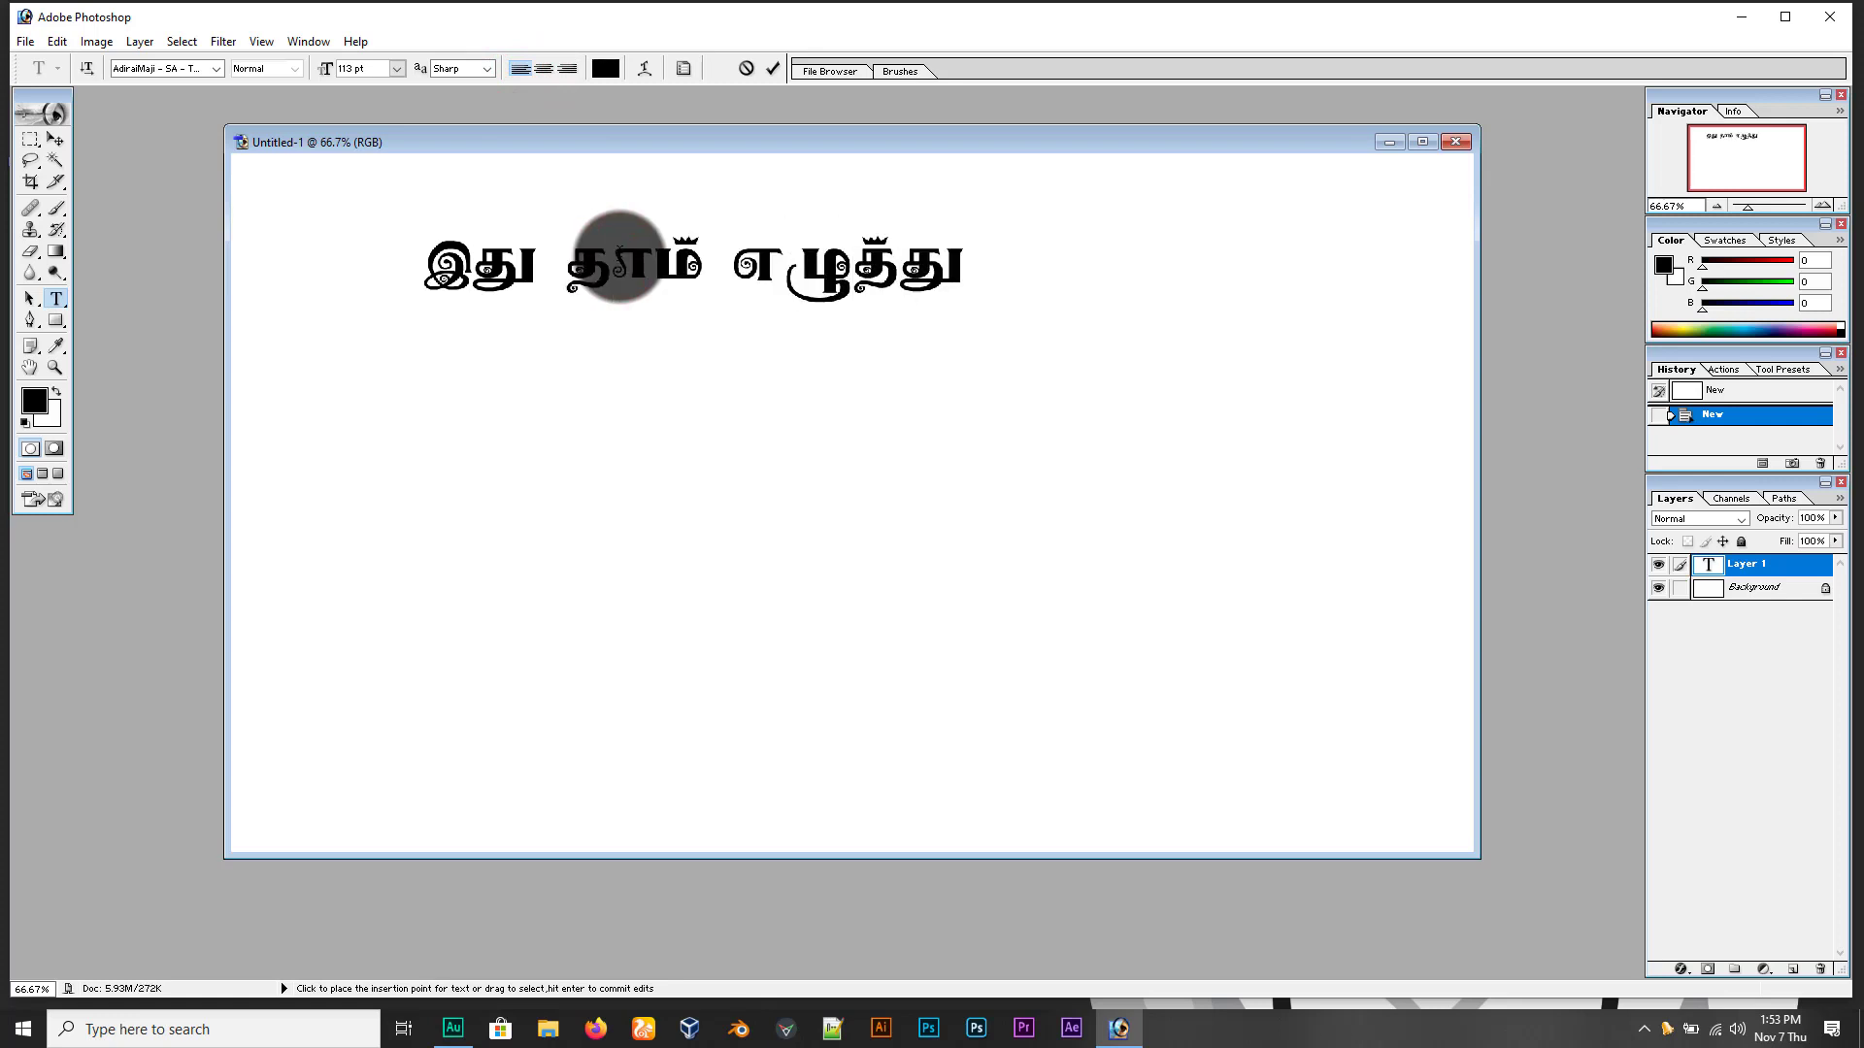
type("ரு")
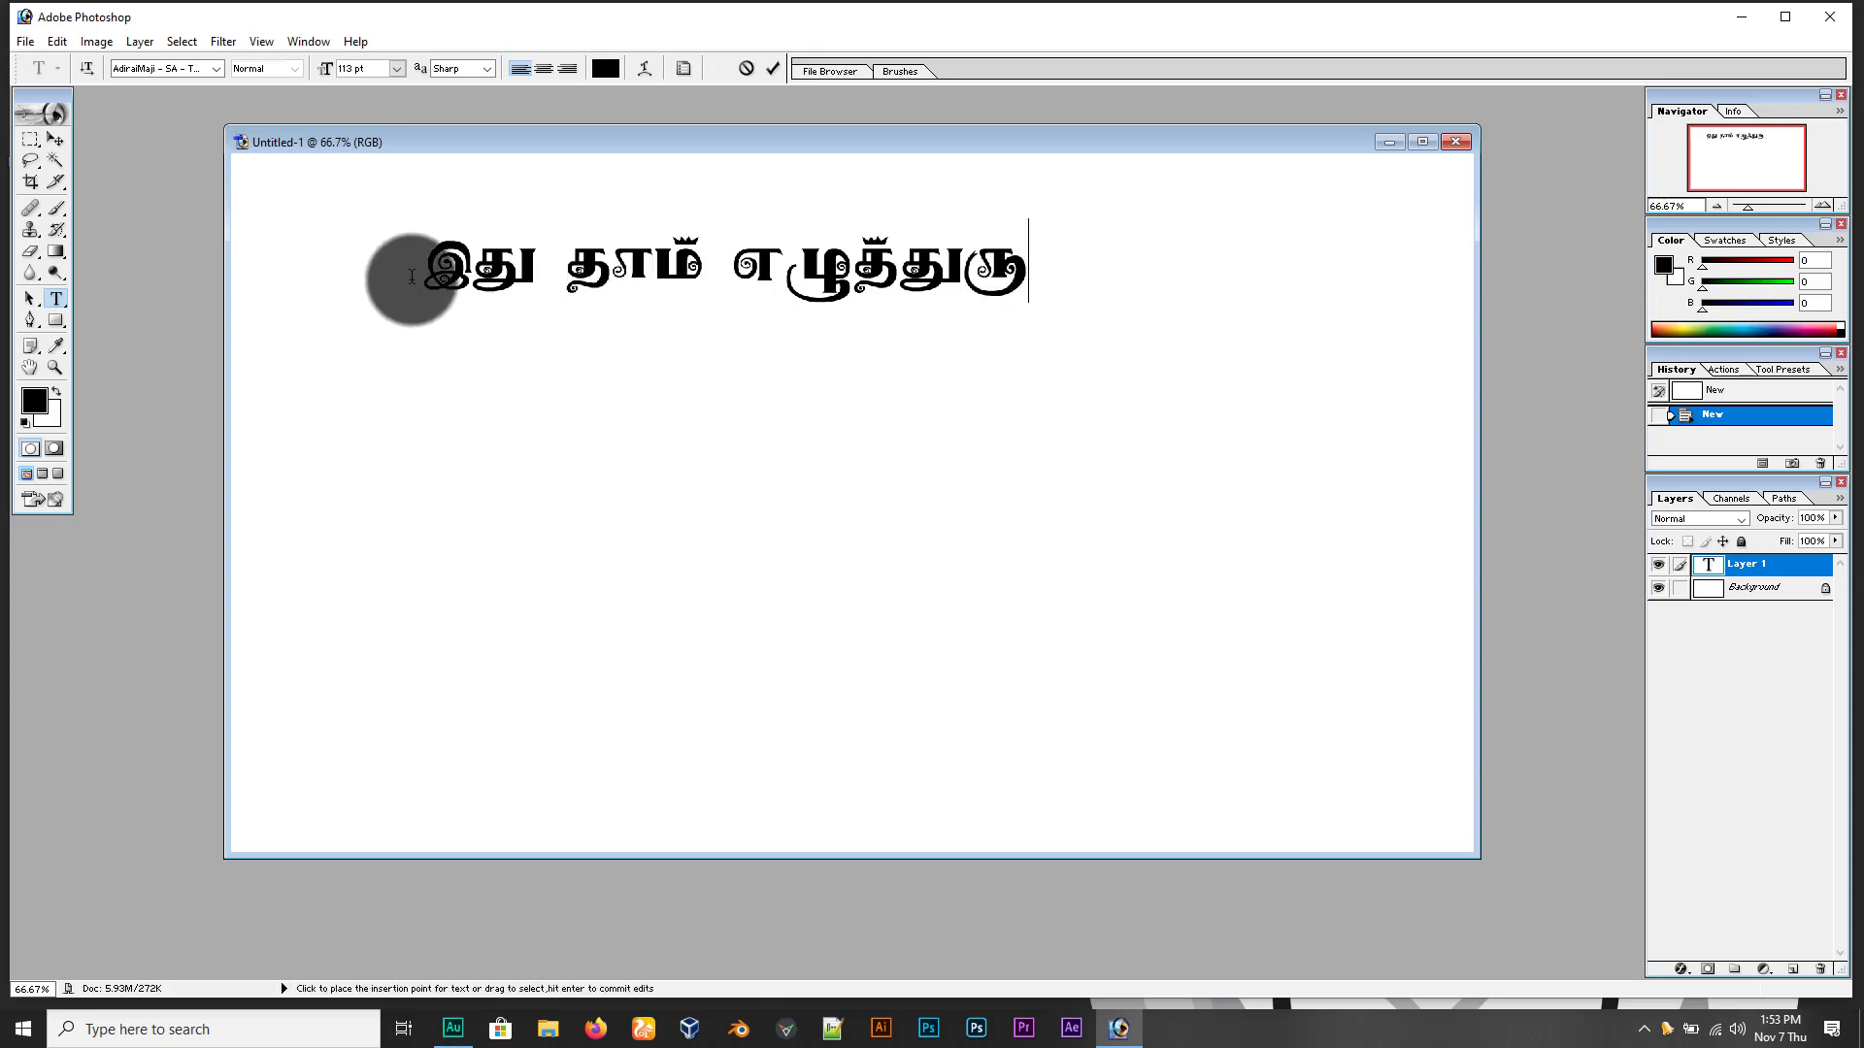
Try several AdiraiMaji - SA - TAM fonts on the whole Tamil line, settle on TAM-Tamil111 and commit the text
left_click_drag(424, 278, 1040, 300)
left_click(216, 68)
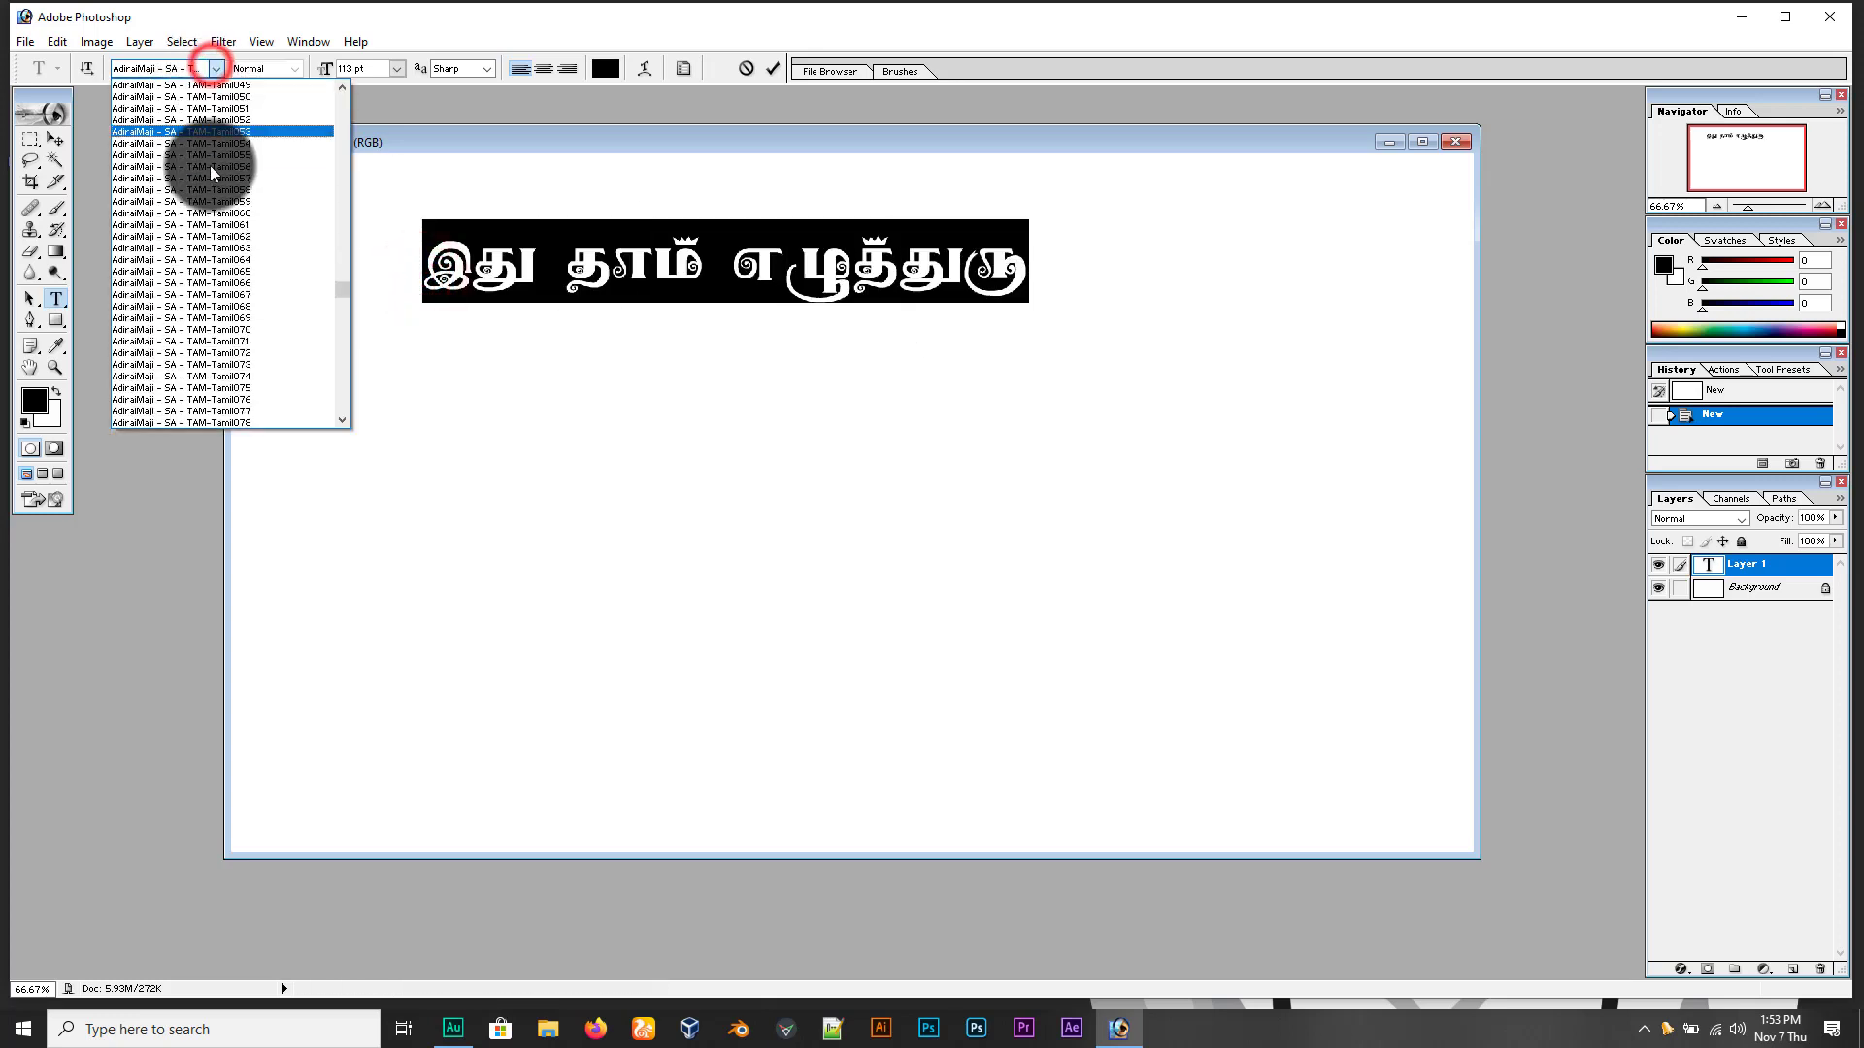
left_click(210, 217)
left_click(183, 71)
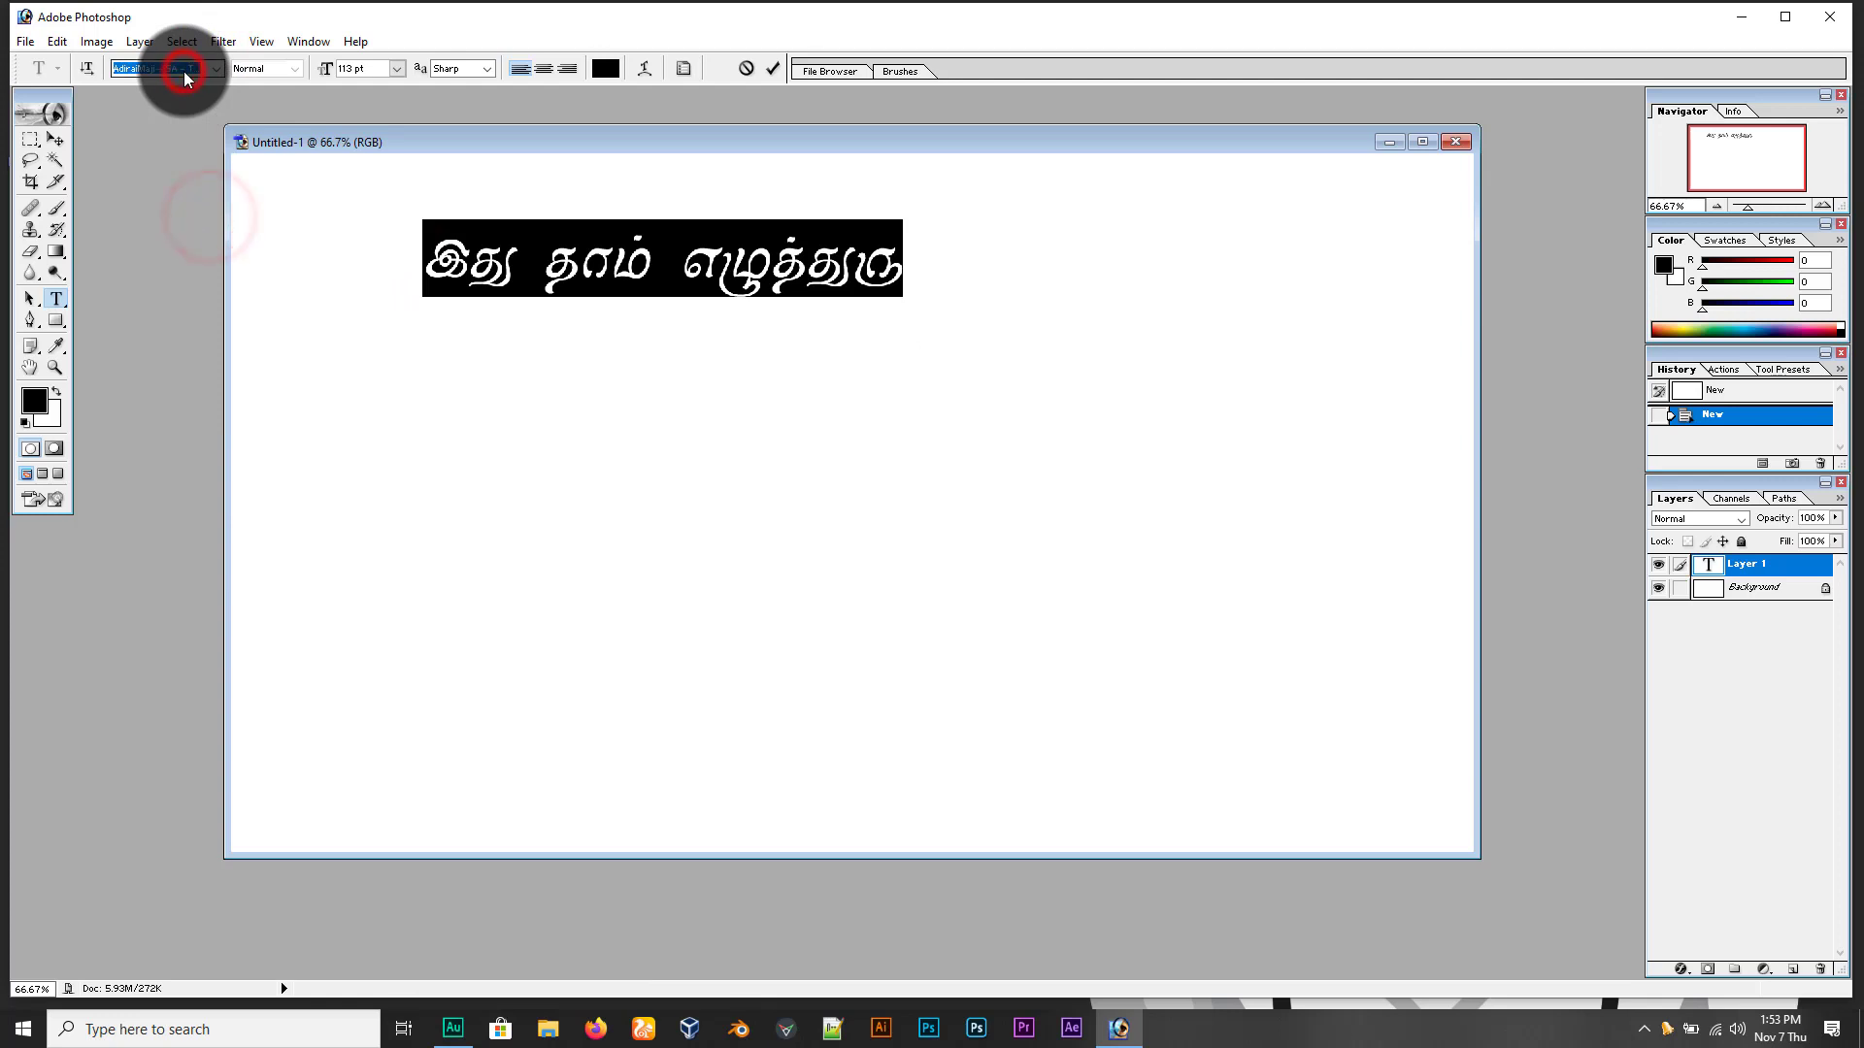
key("Down")
key("Down")
key("Down")
key("Down")
key("Down")
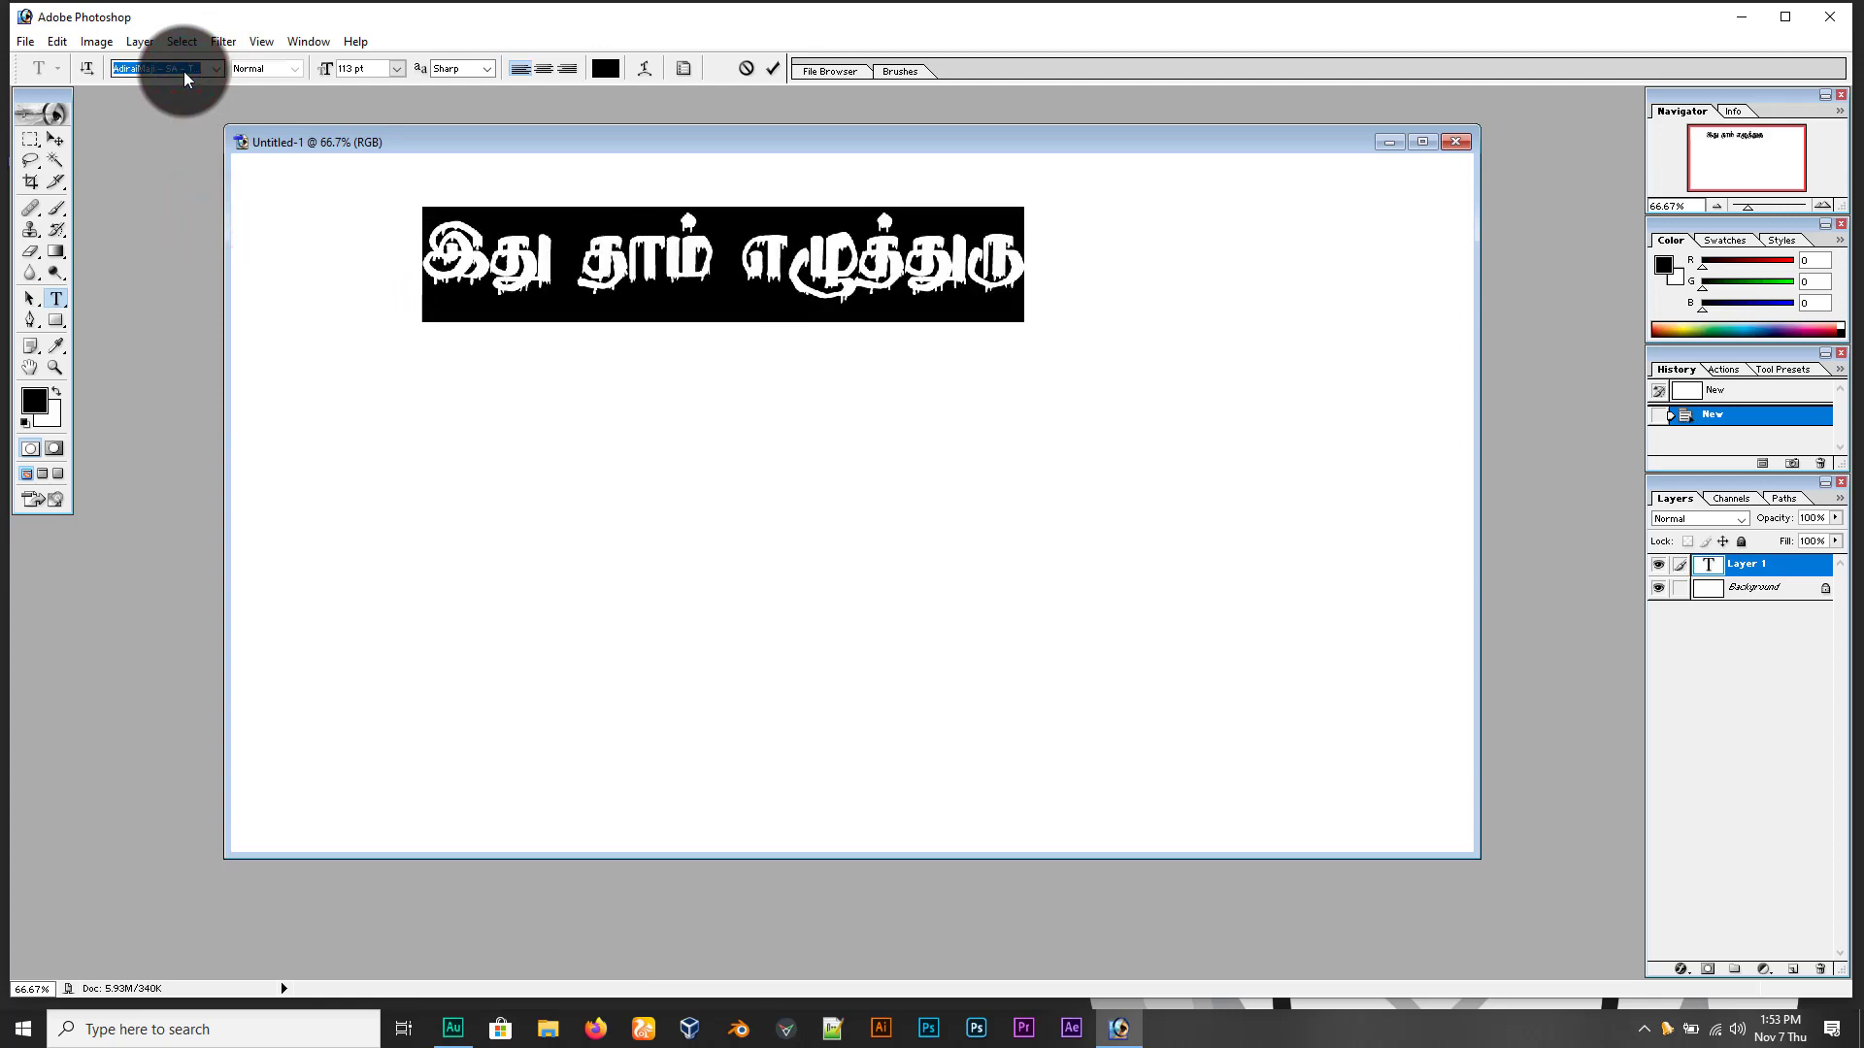
key("Down")
key("Down")
key("Down")
key("Down")
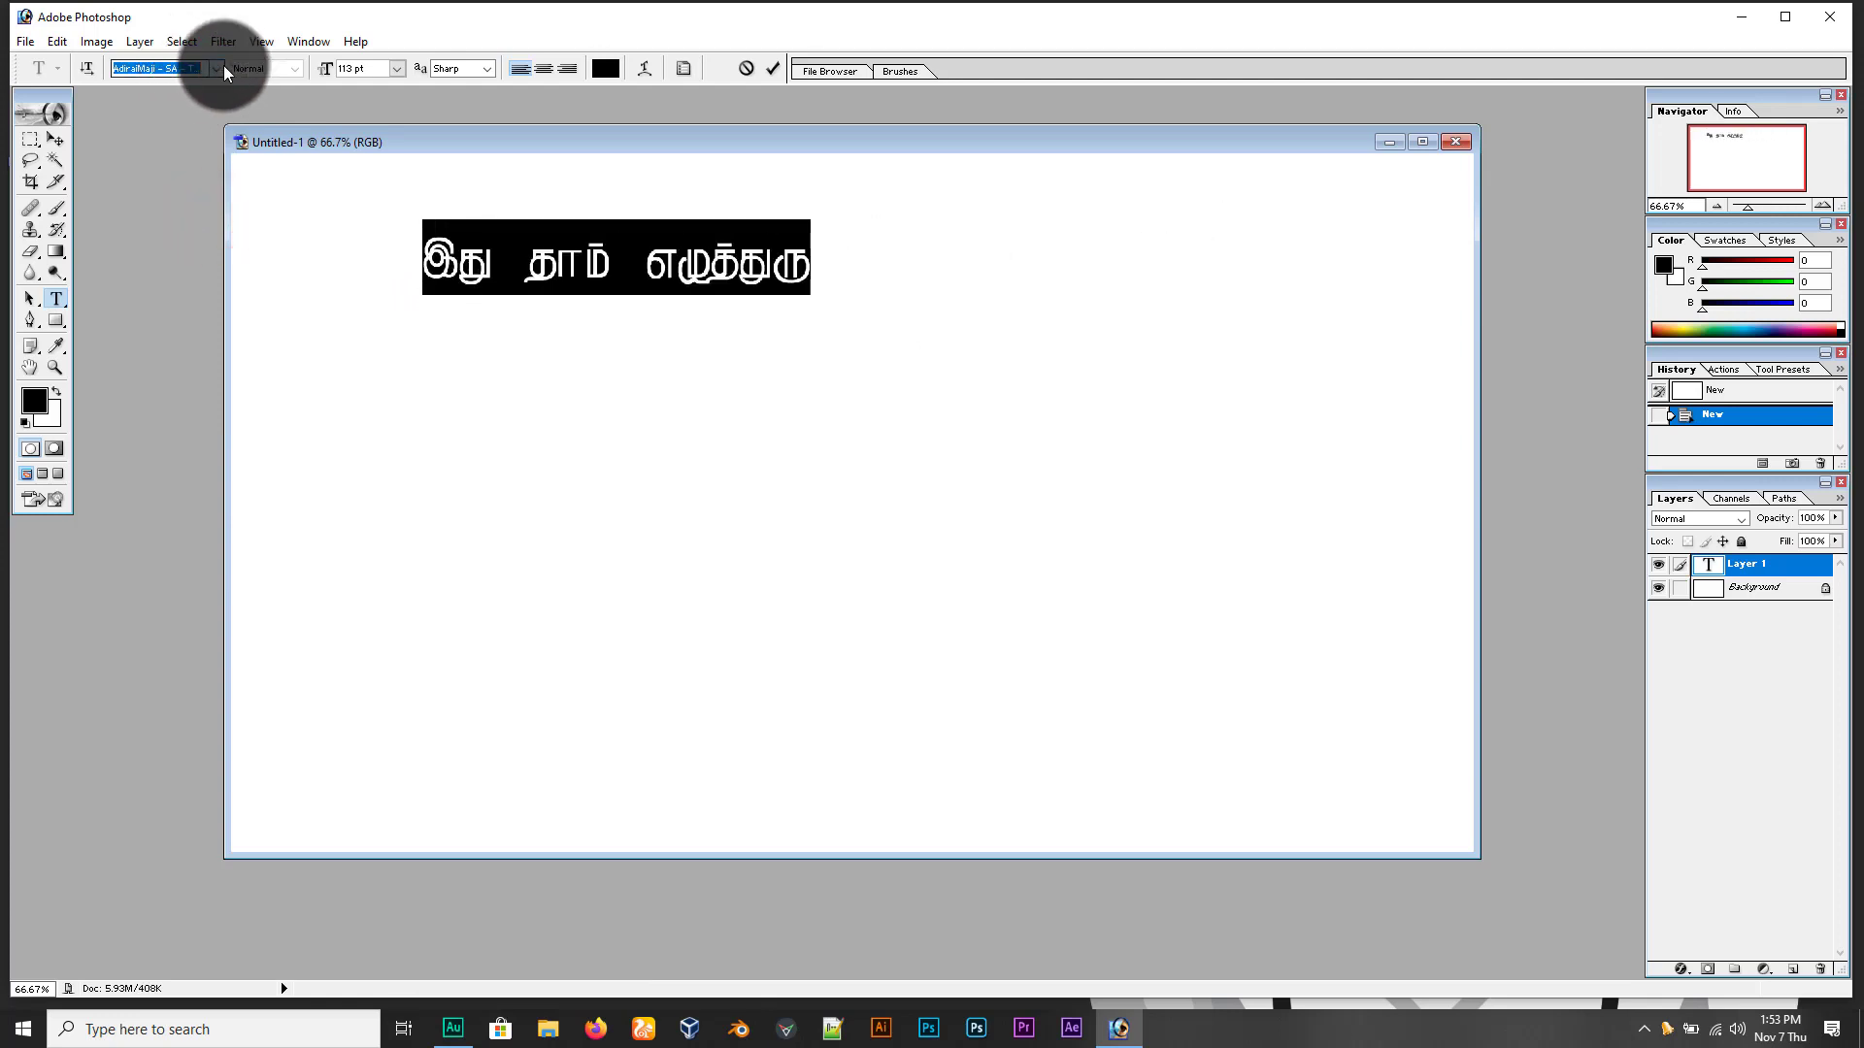
left_click(217, 67)
left_click(217, 258)
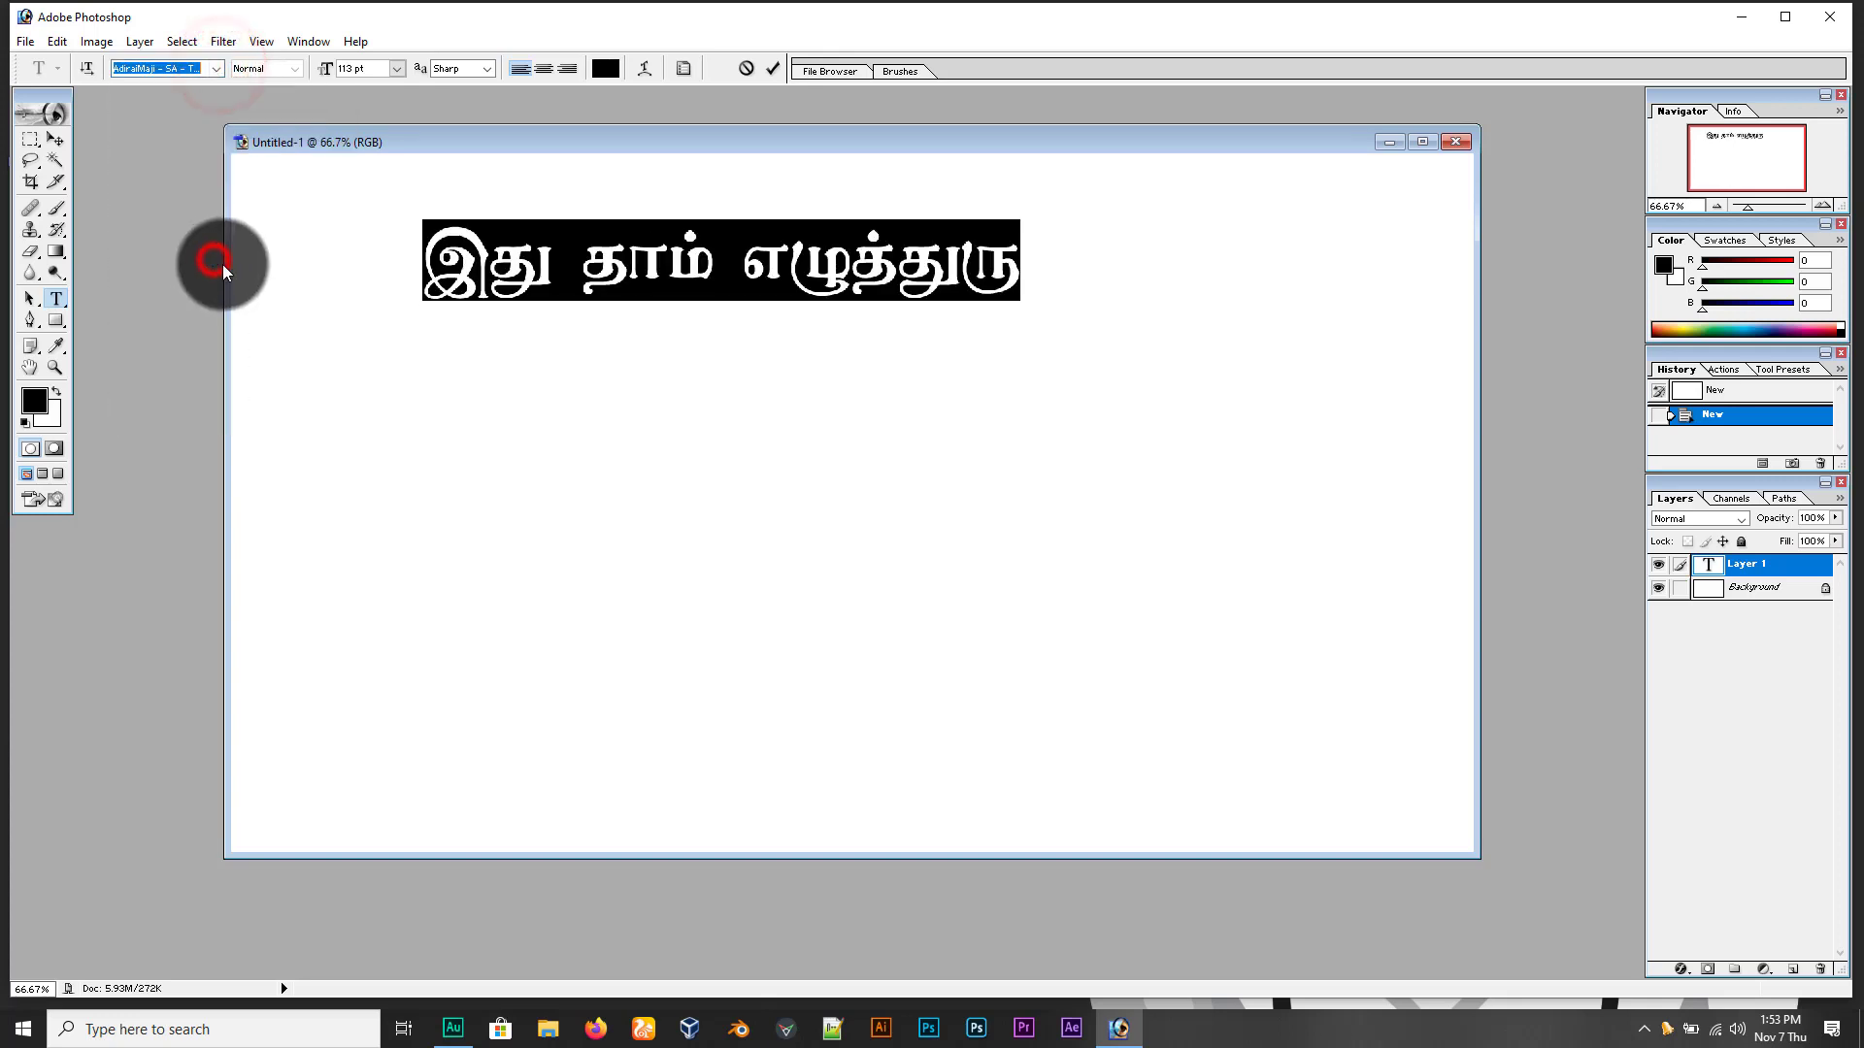
left_click(55, 139)
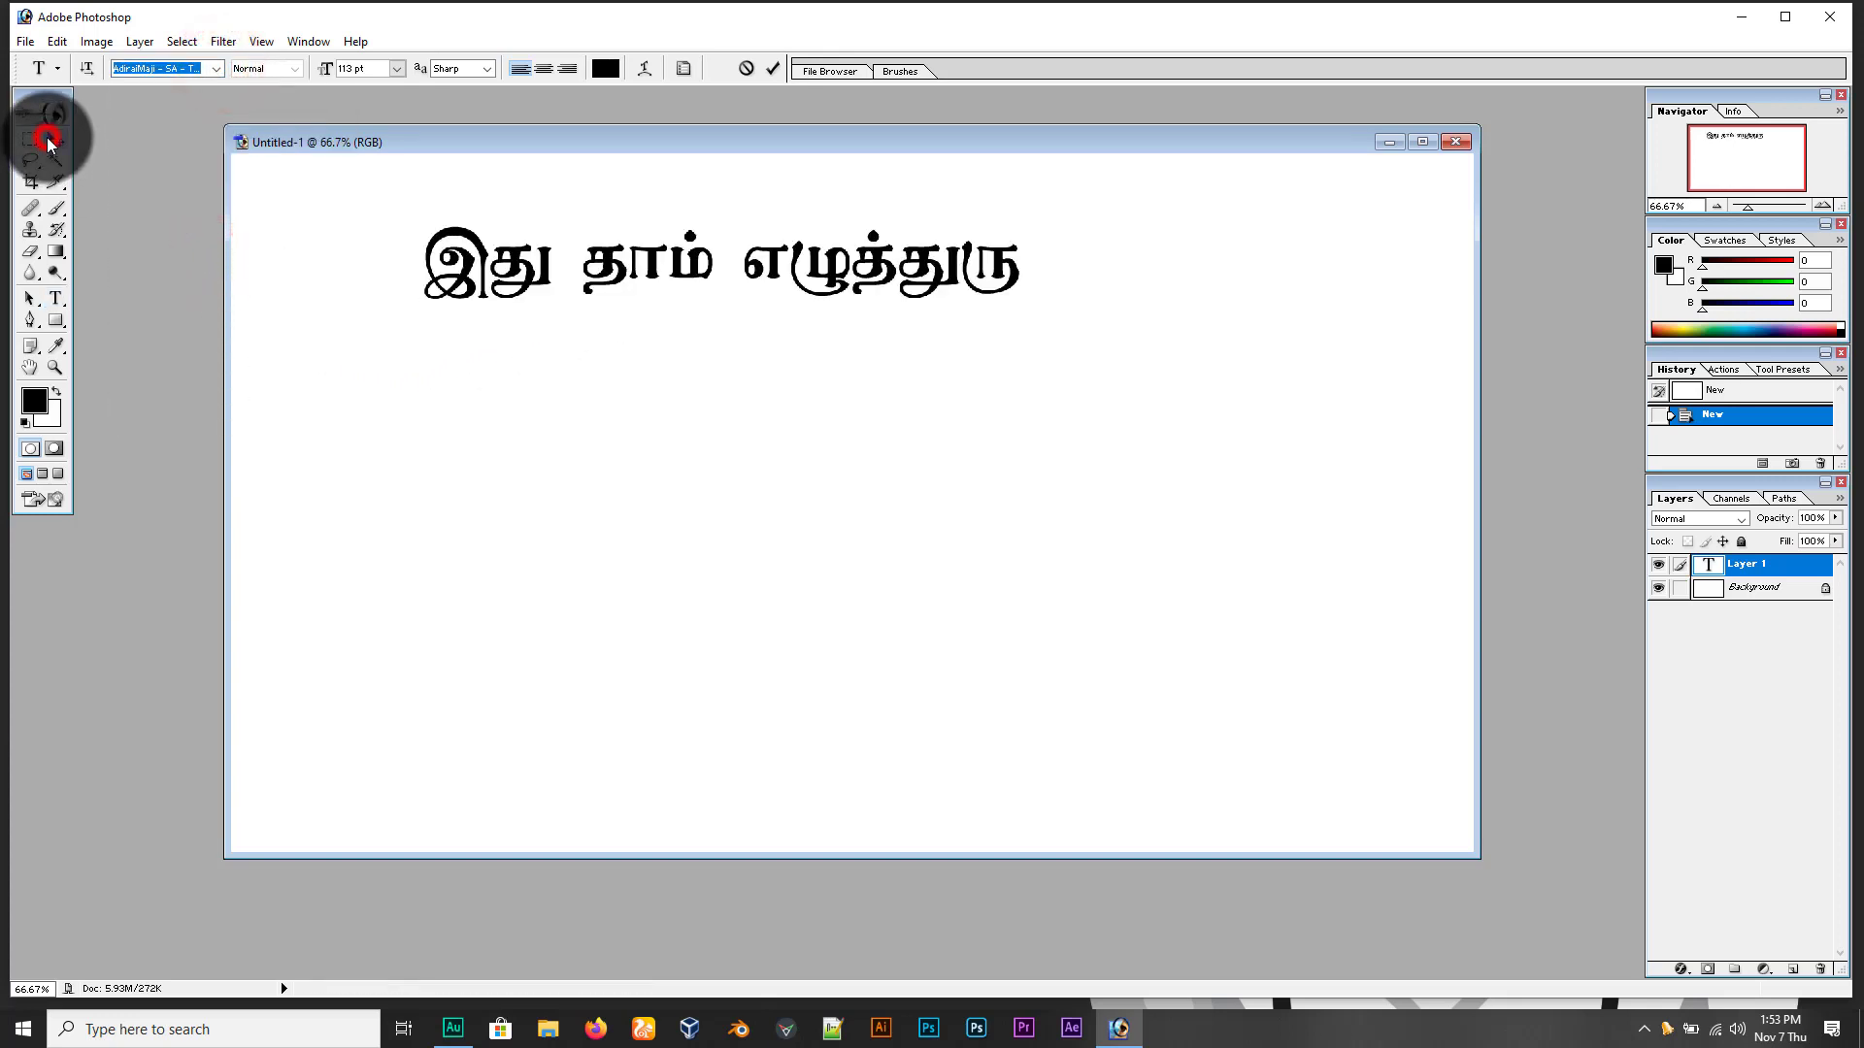
Turn off Tamil input and start a second text line below the first in an AdiraiMaji - EA - ST font
key("alt+2")
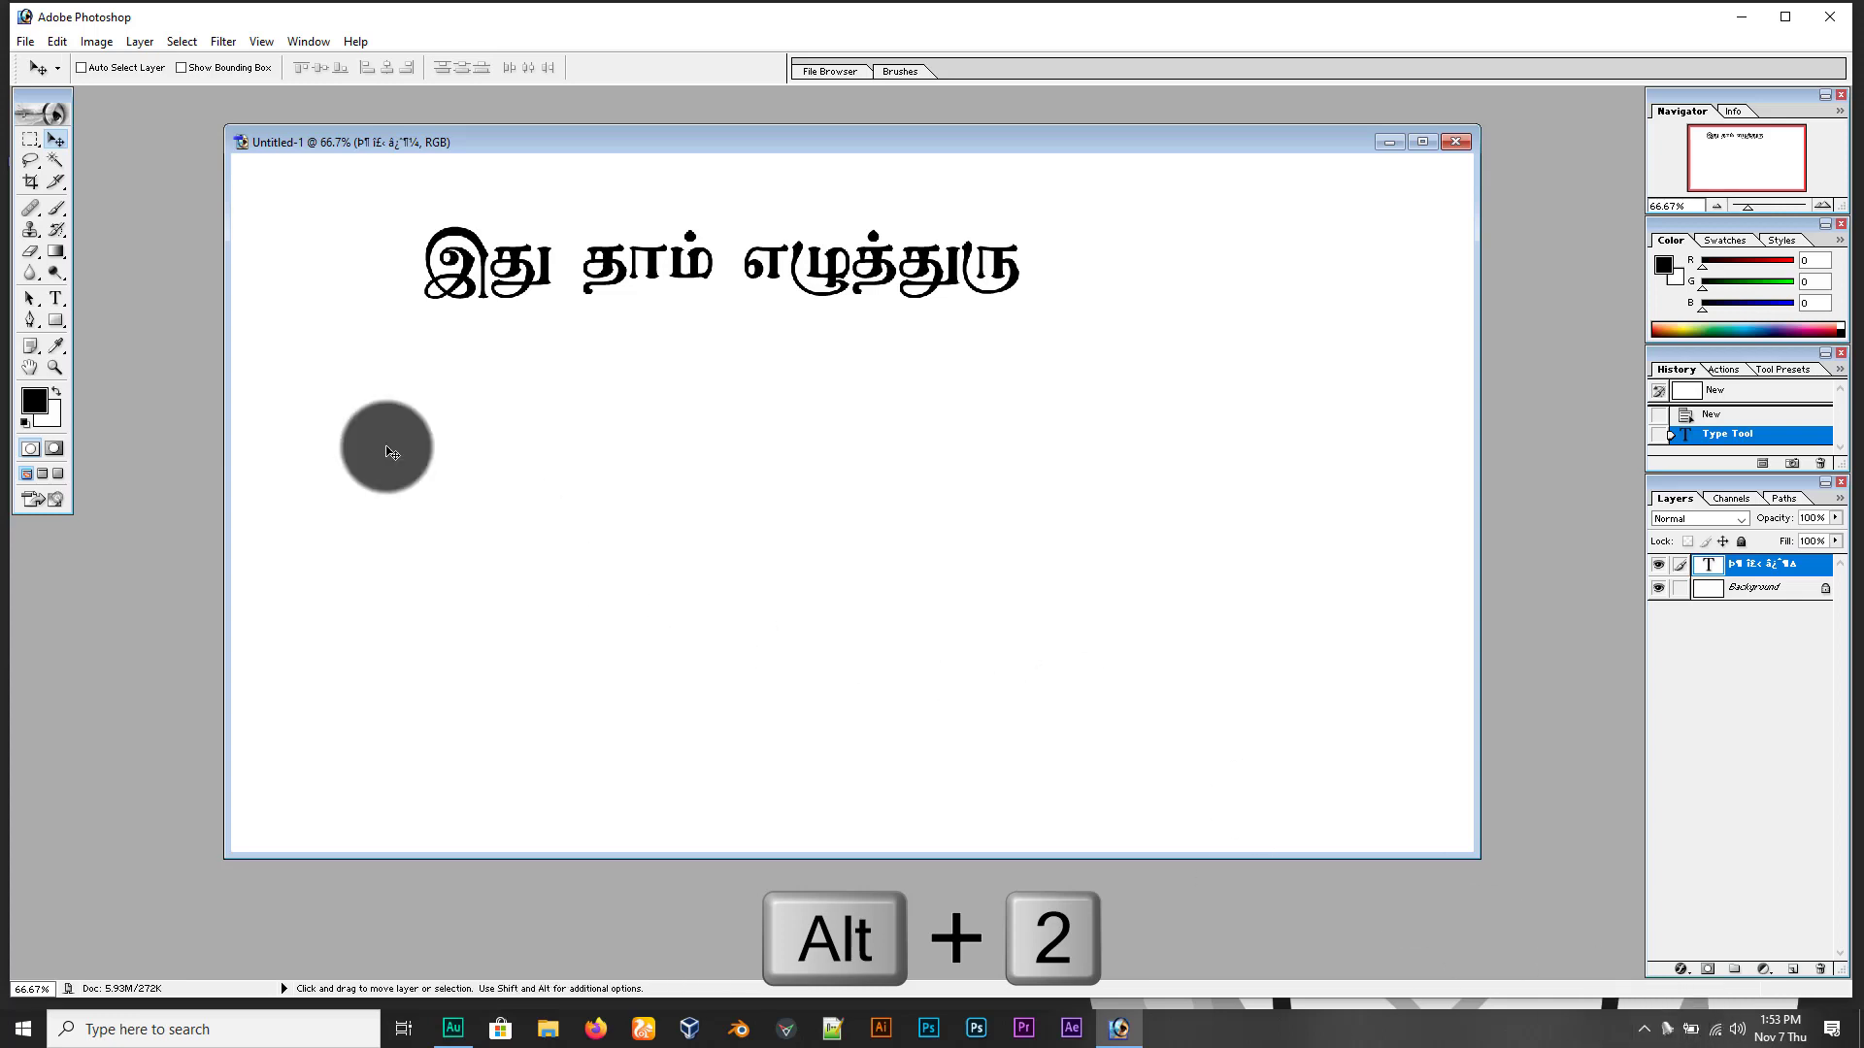
left_click(56, 298)
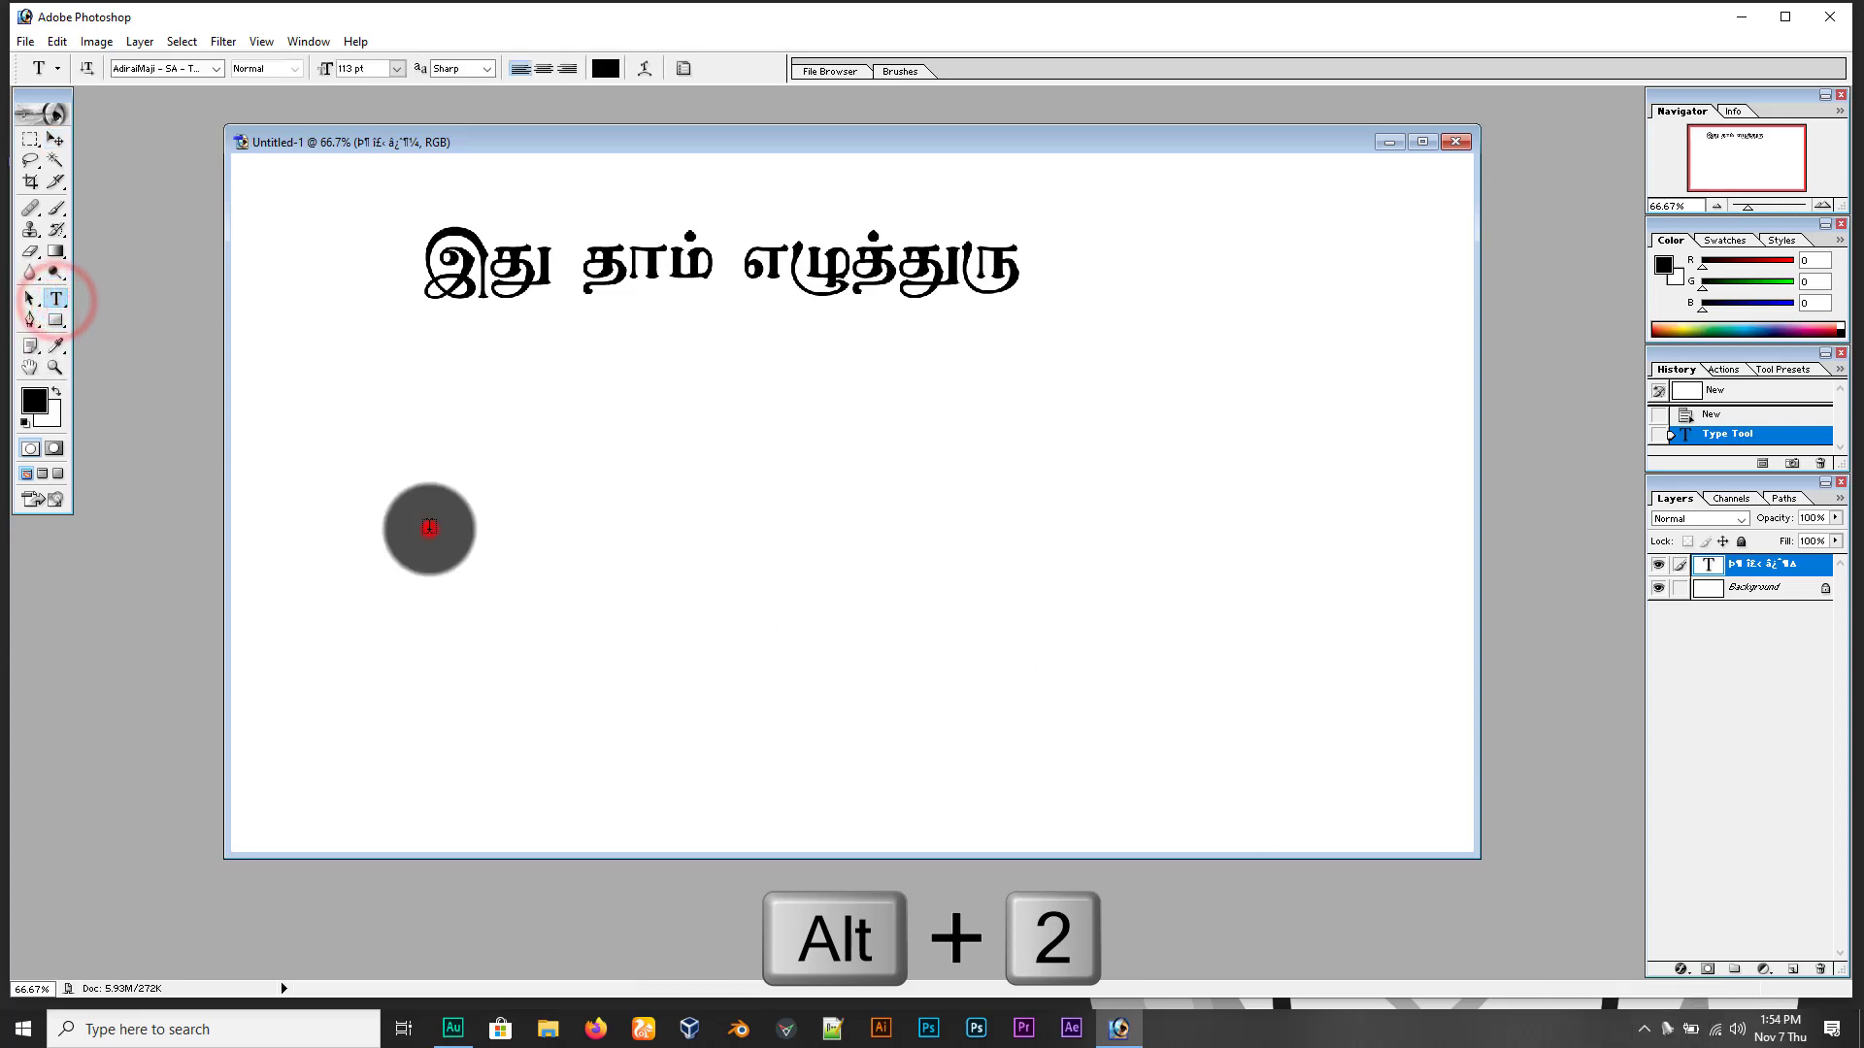
left_click(430, 530)
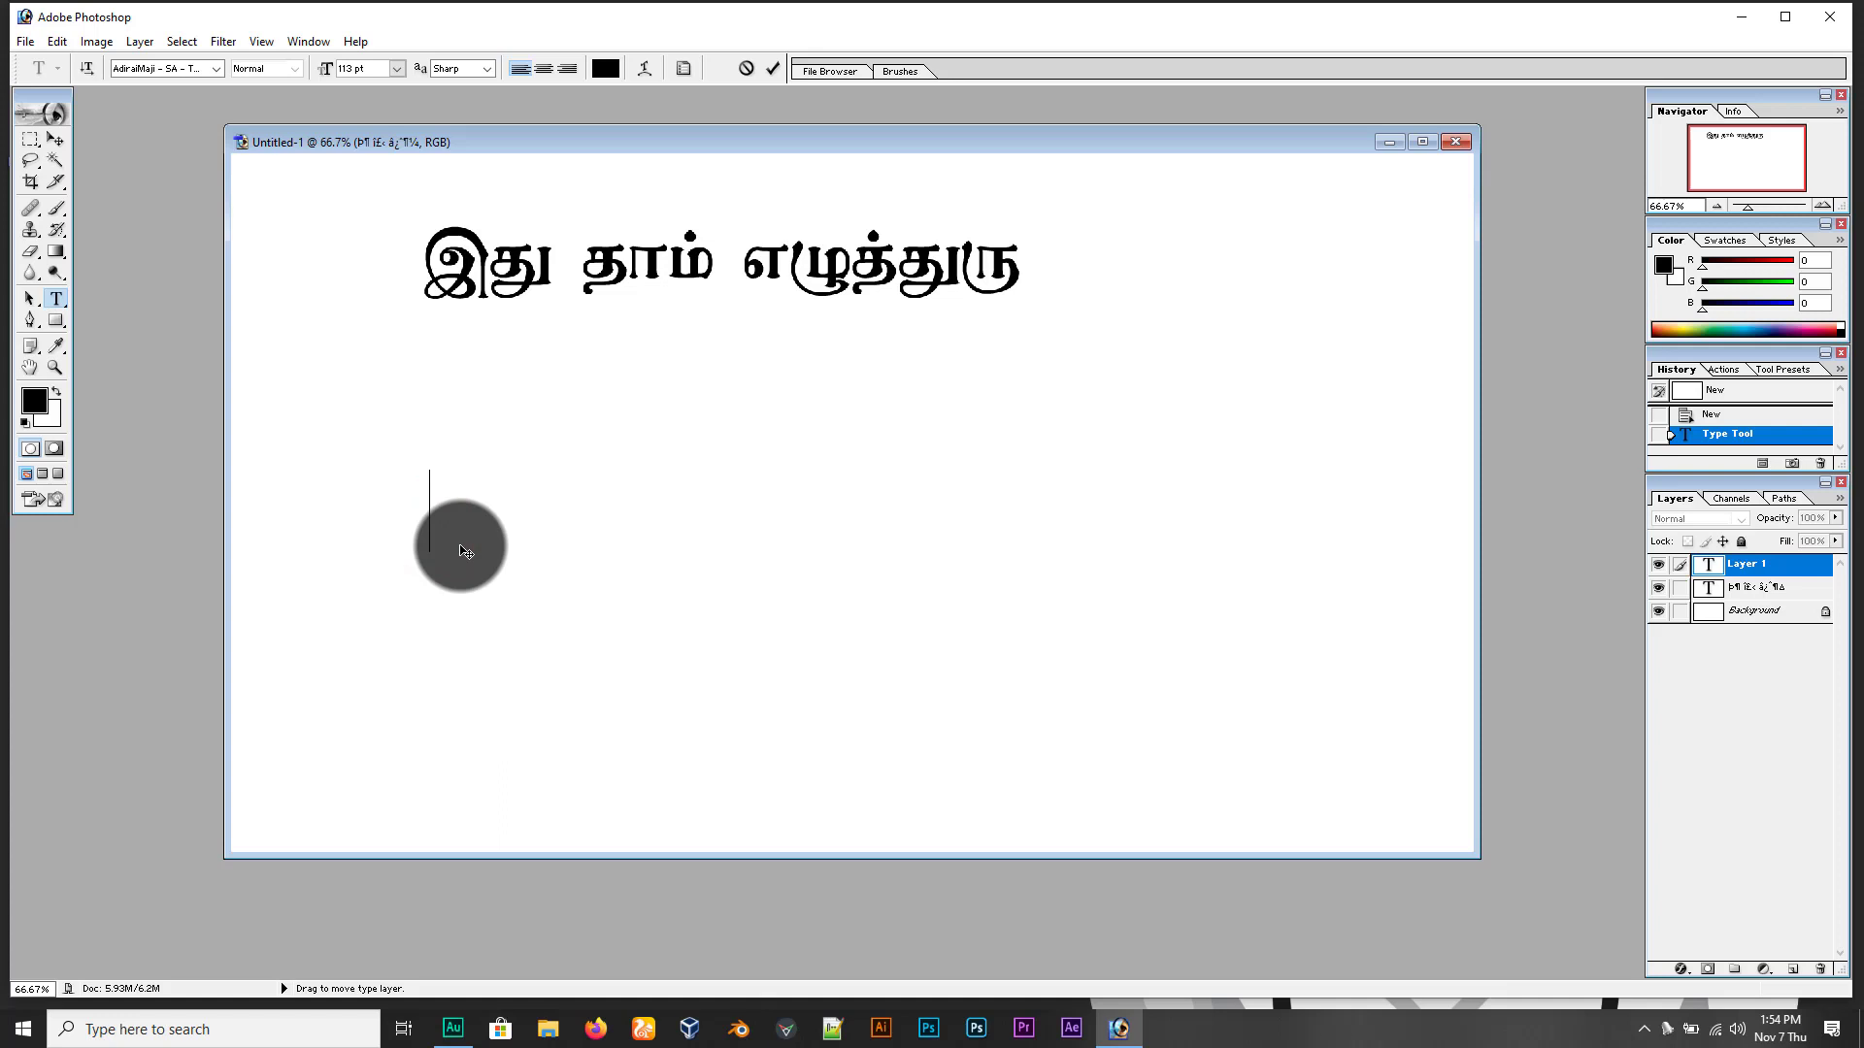
left_click(215, 68)
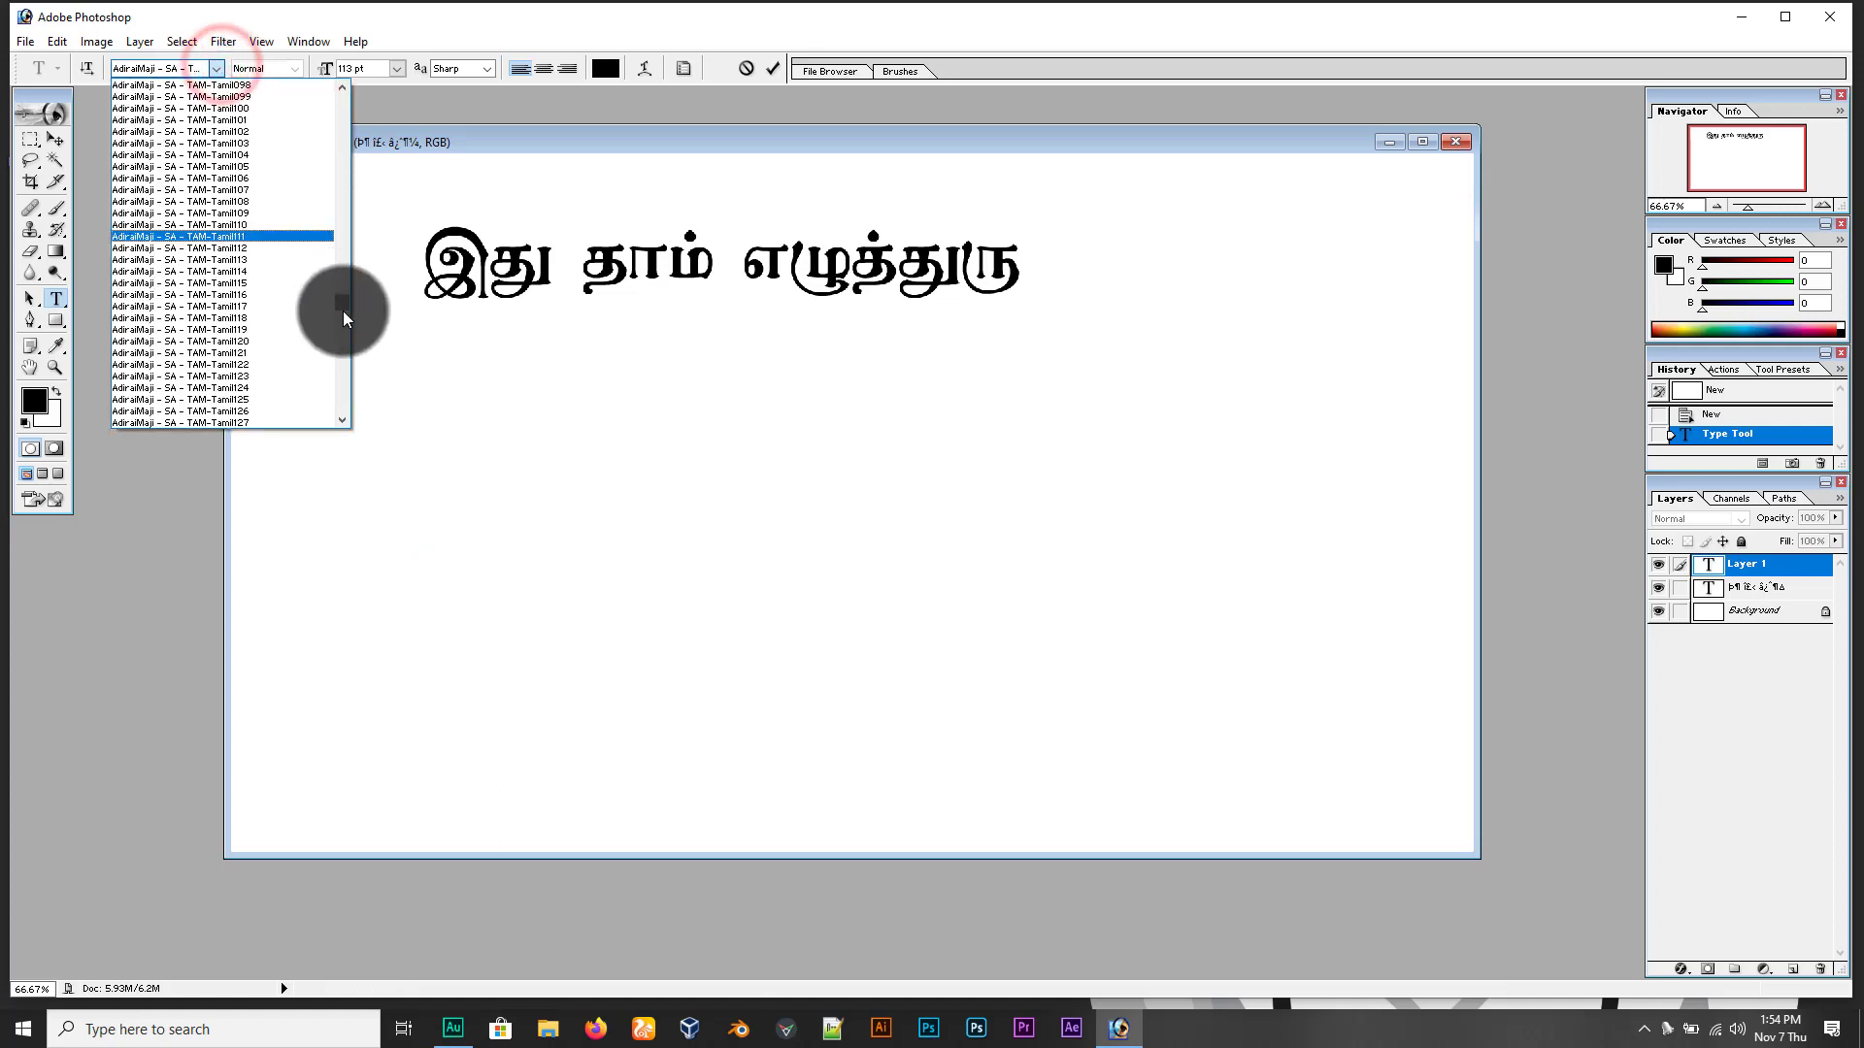
left_click_drag(346, 297, 335, 194)
left_click(220, 163)
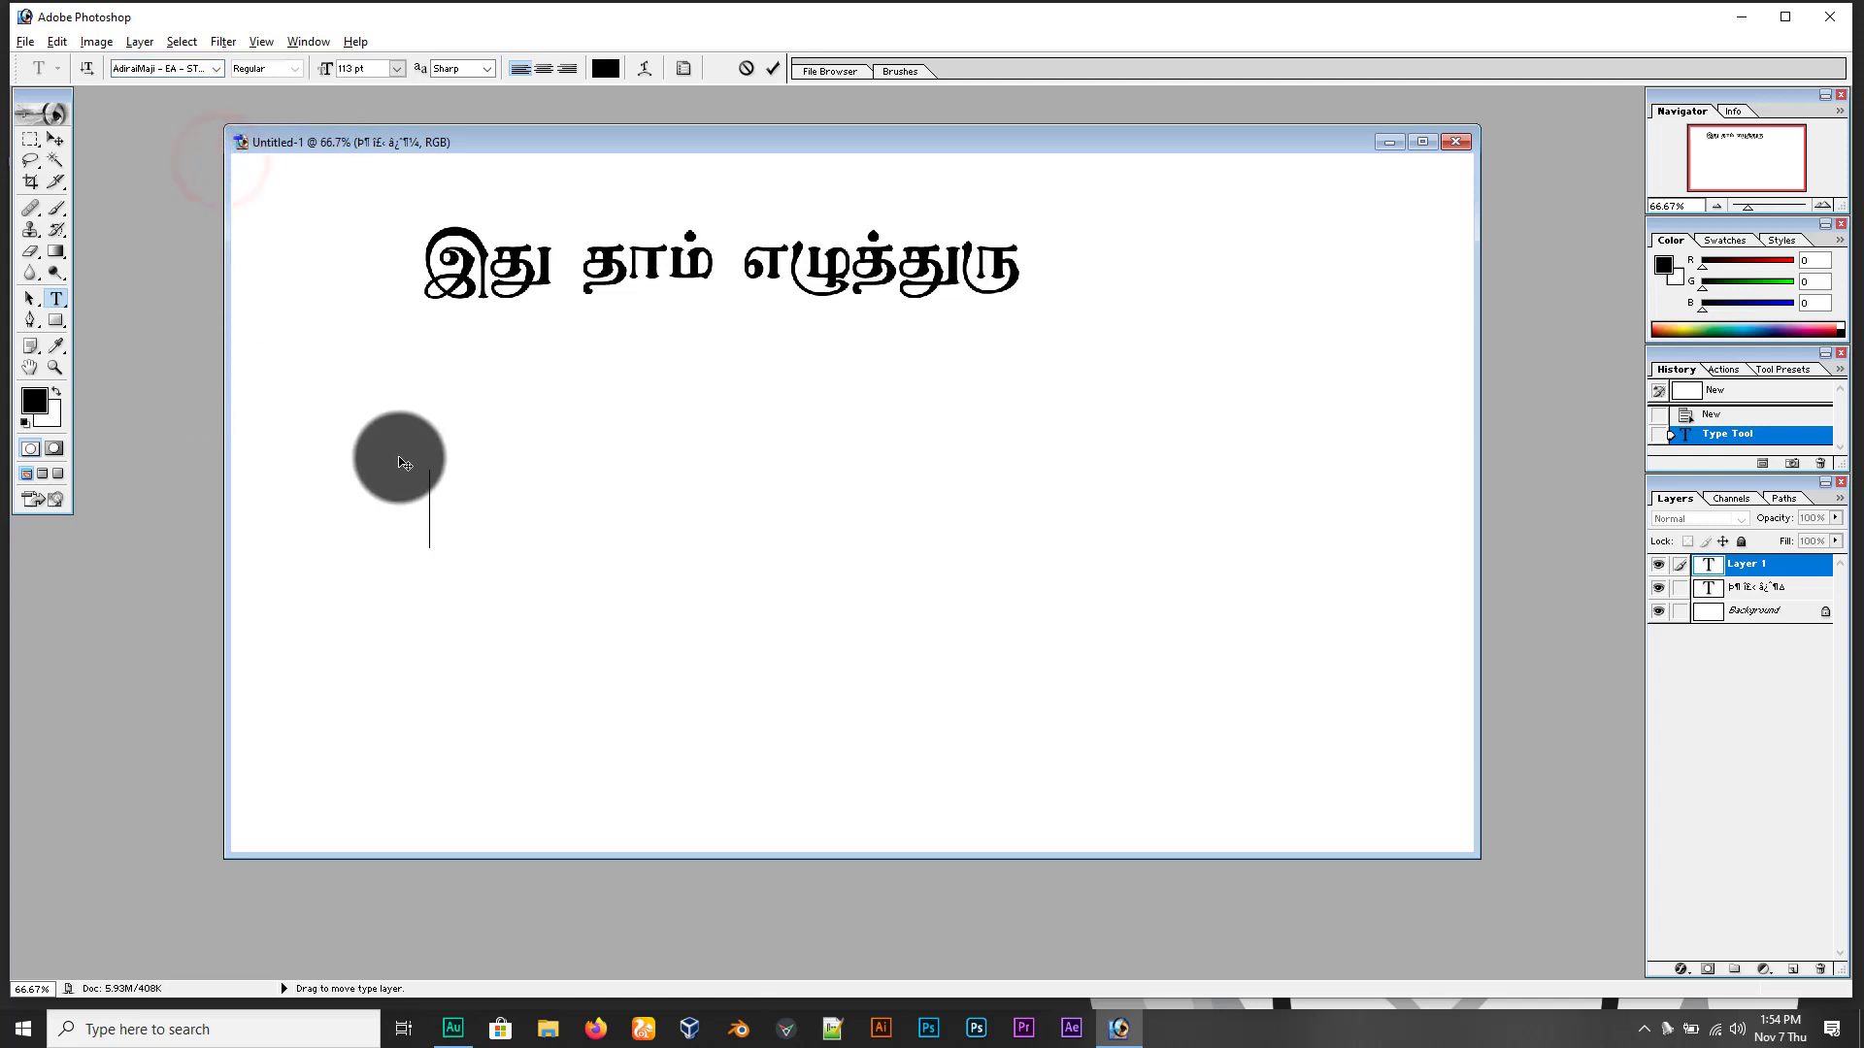
Try entering Tamil text on the second line with the other Tamil keyboard layout, and clear the entered characters
key("alt+3")
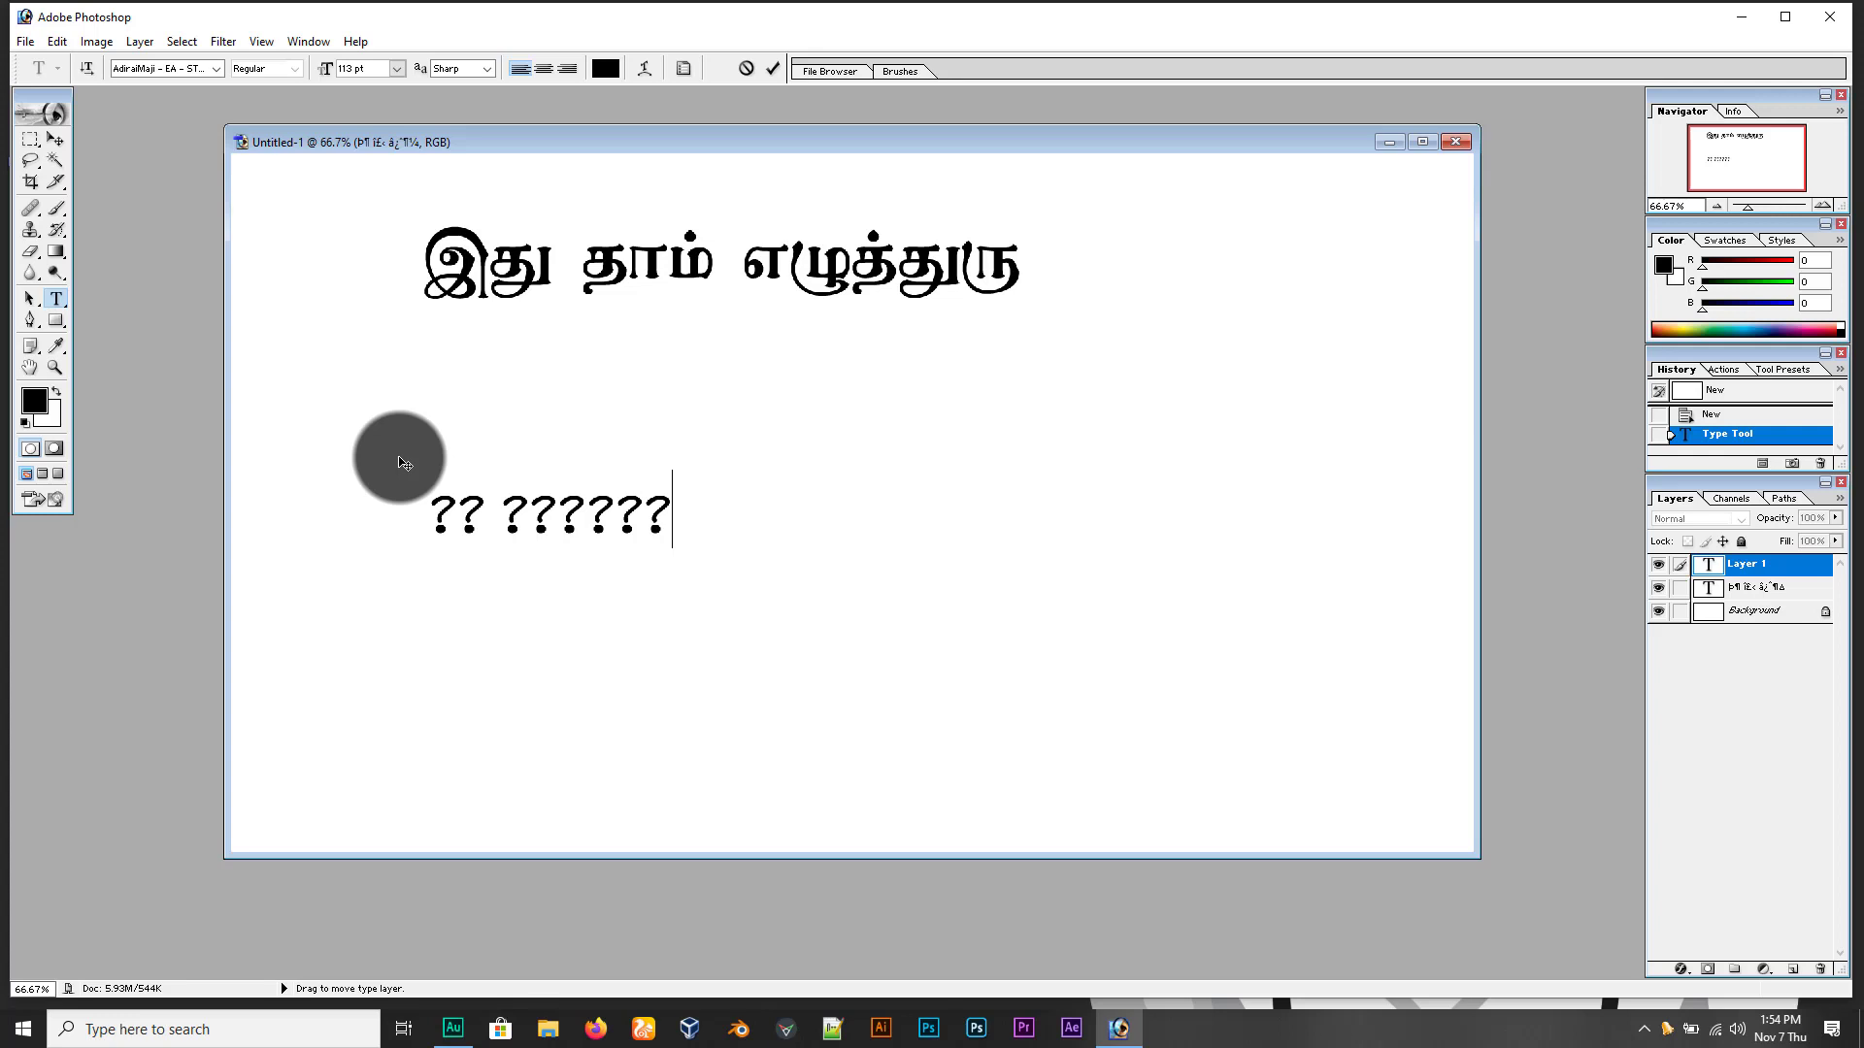
left_click(699, 533)
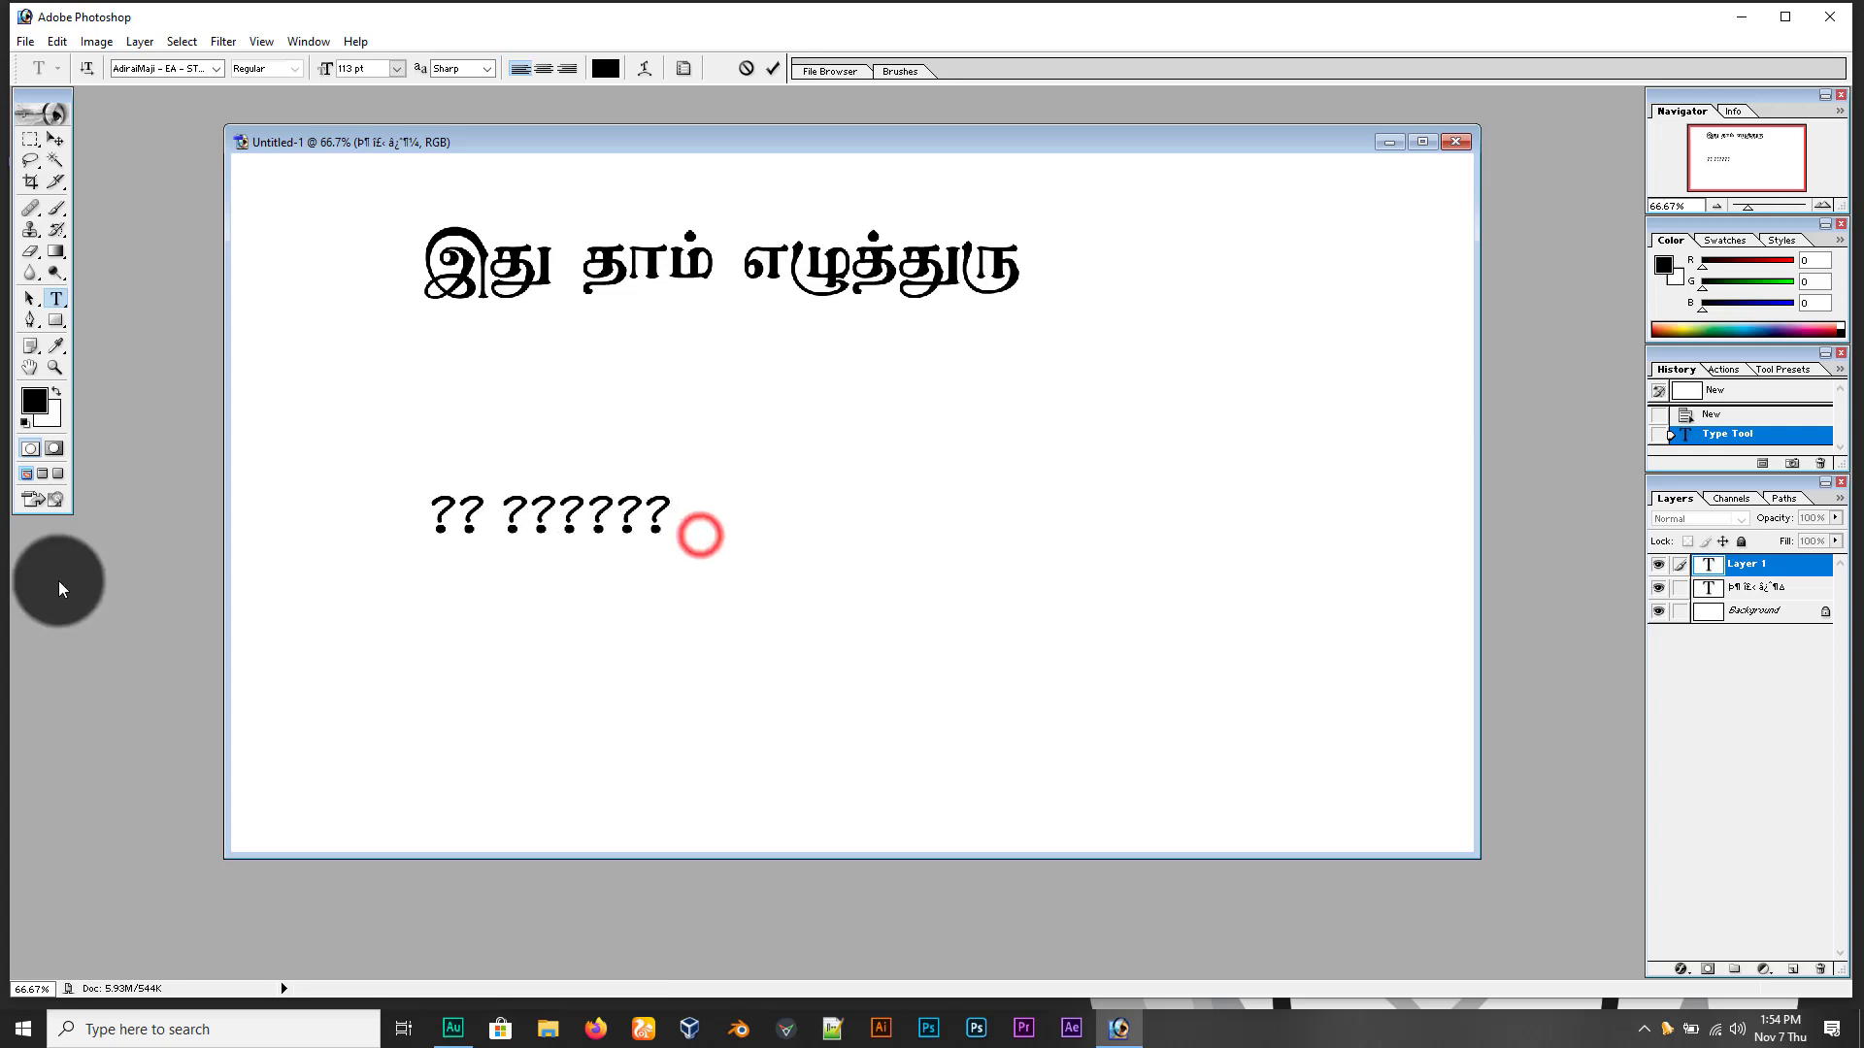
key("BackSpace")
key("BackSpace")
key("BackSpace")
key("BackSpace")
key("BackSpace")
key("BackSpace")
key("BackSpace")
key("BackSpace")
key("BackSpace")
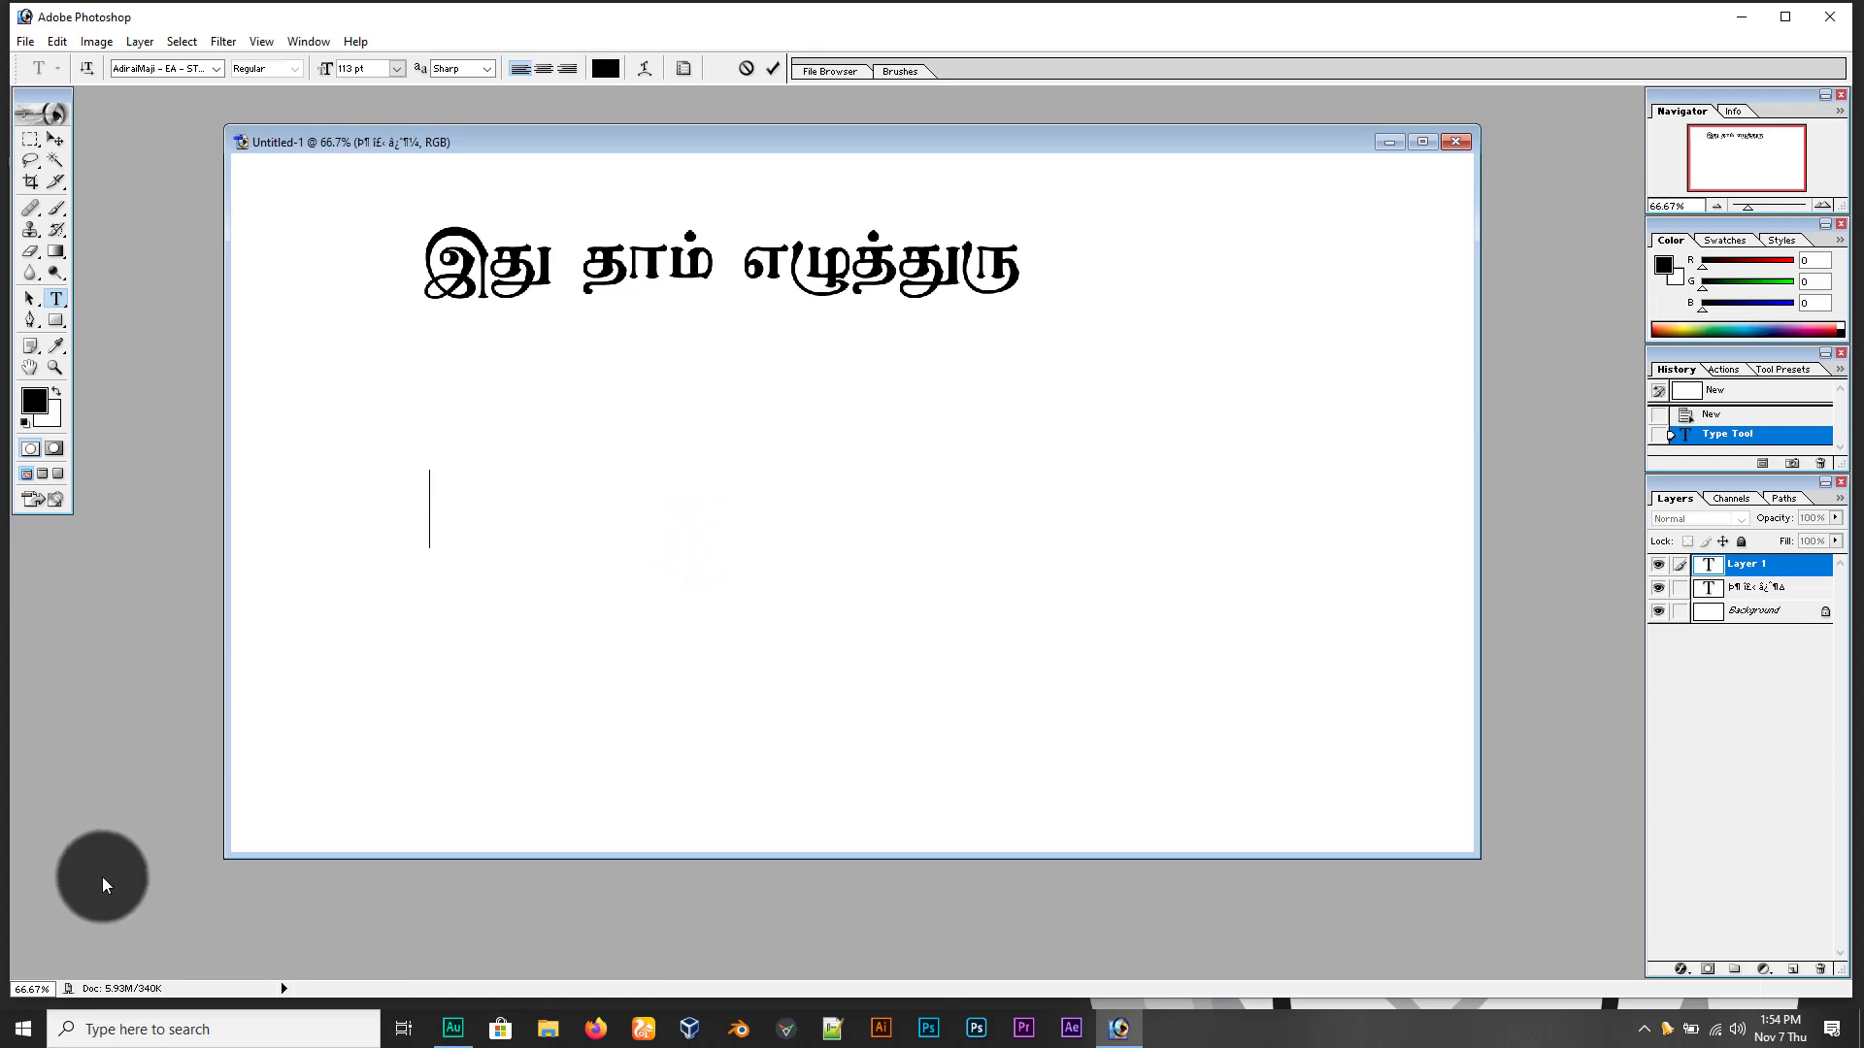
Search the computer for "word" and open Microsoft Office Word 2007
left_click(19, 1024)
type("wo")
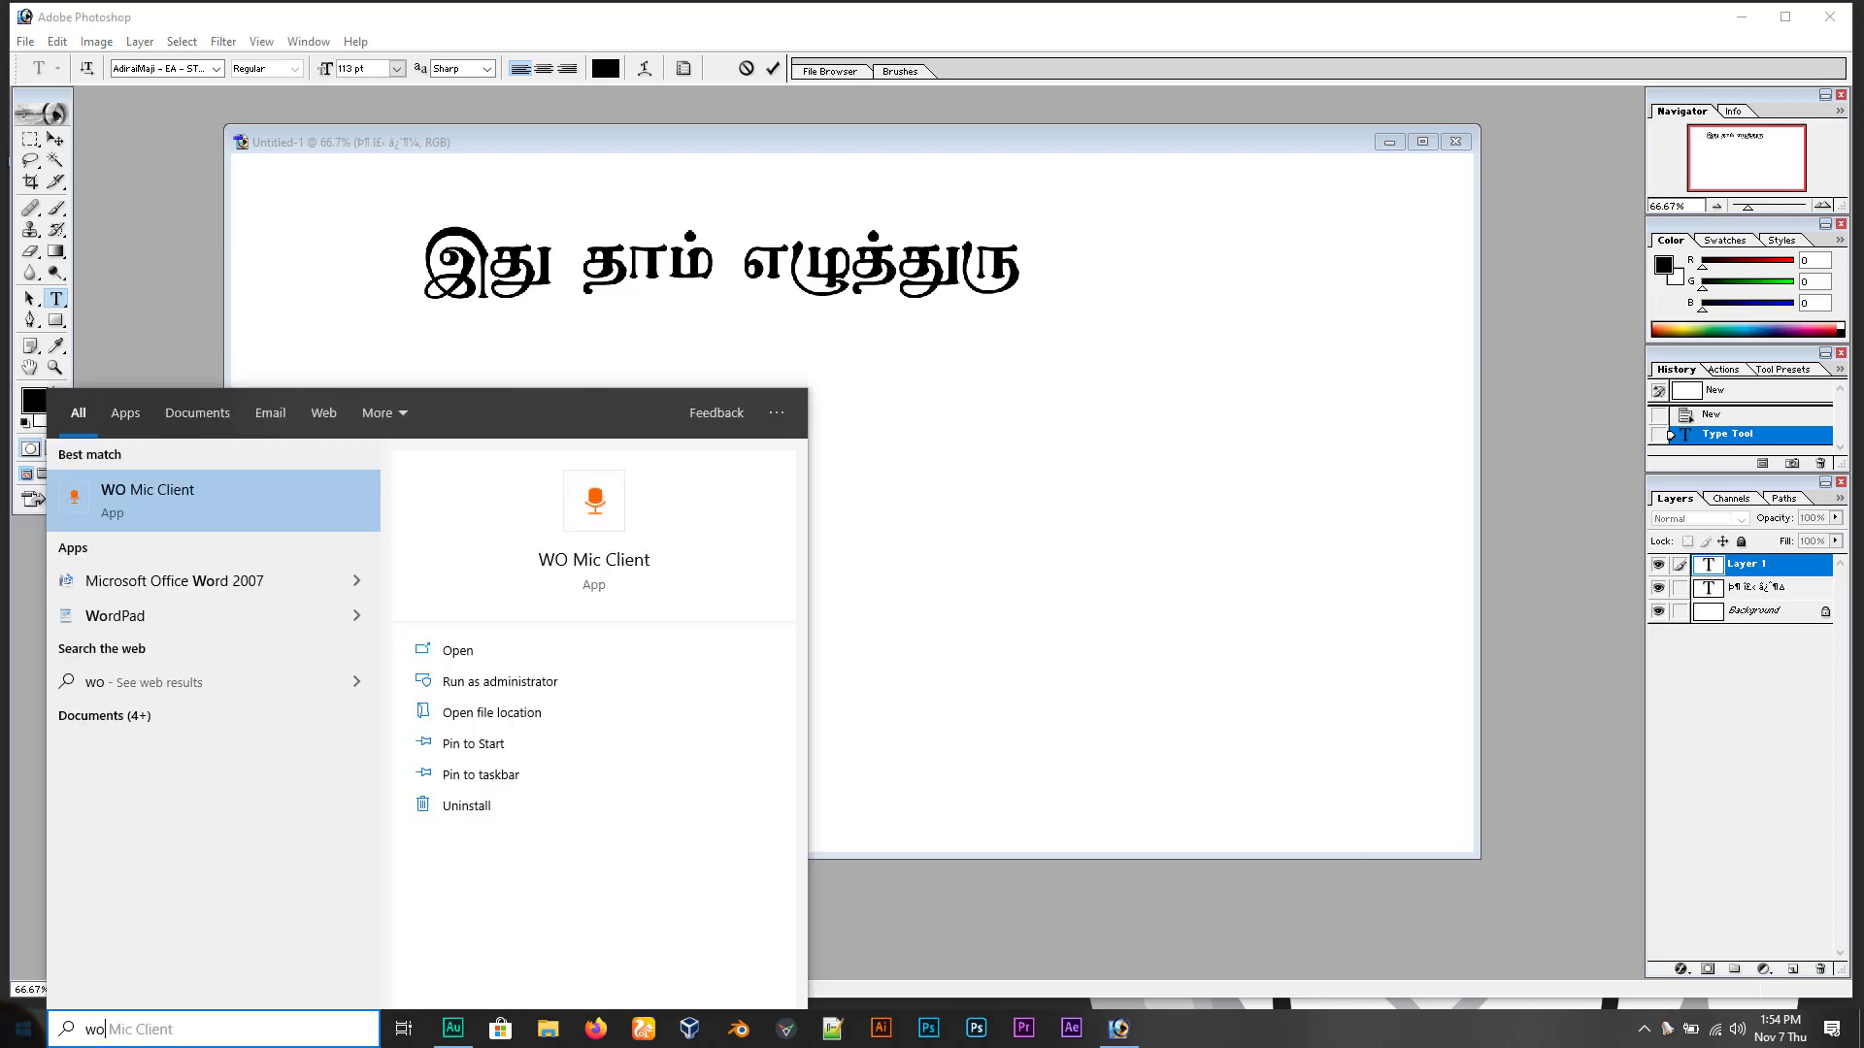
type("rd")
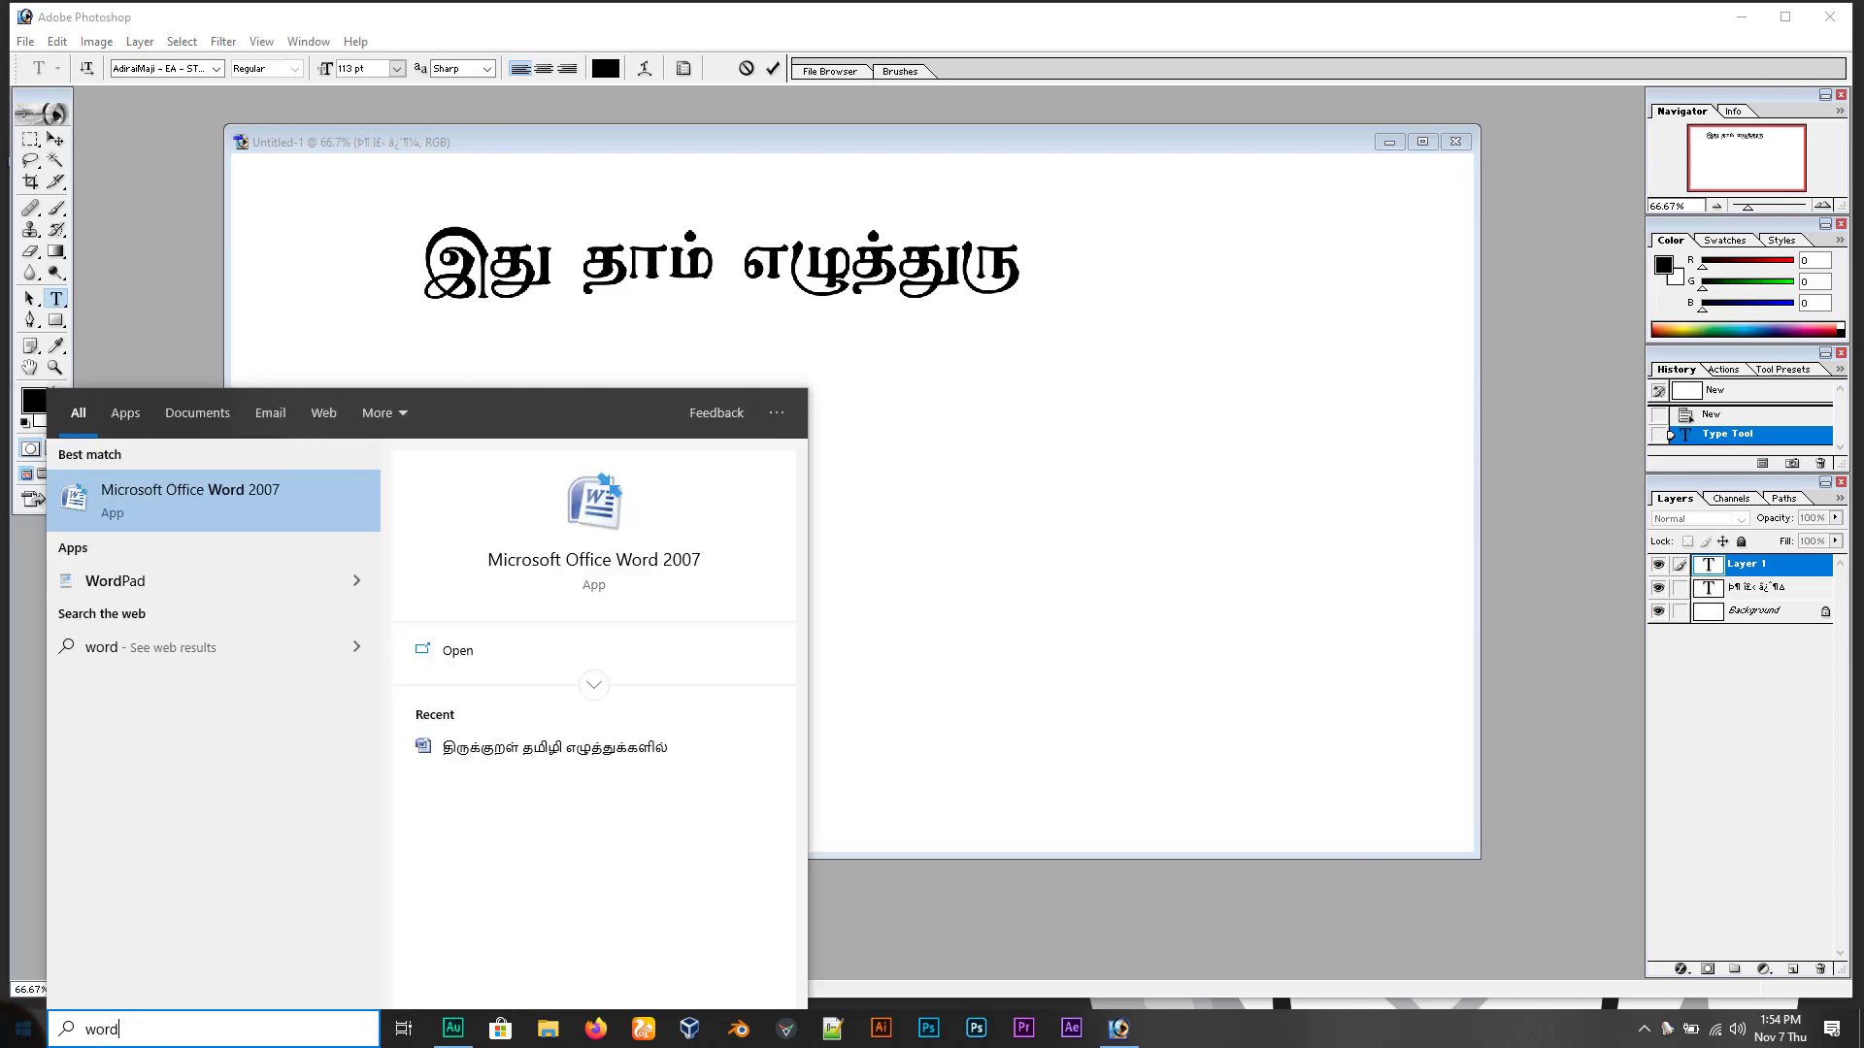
key("Return")
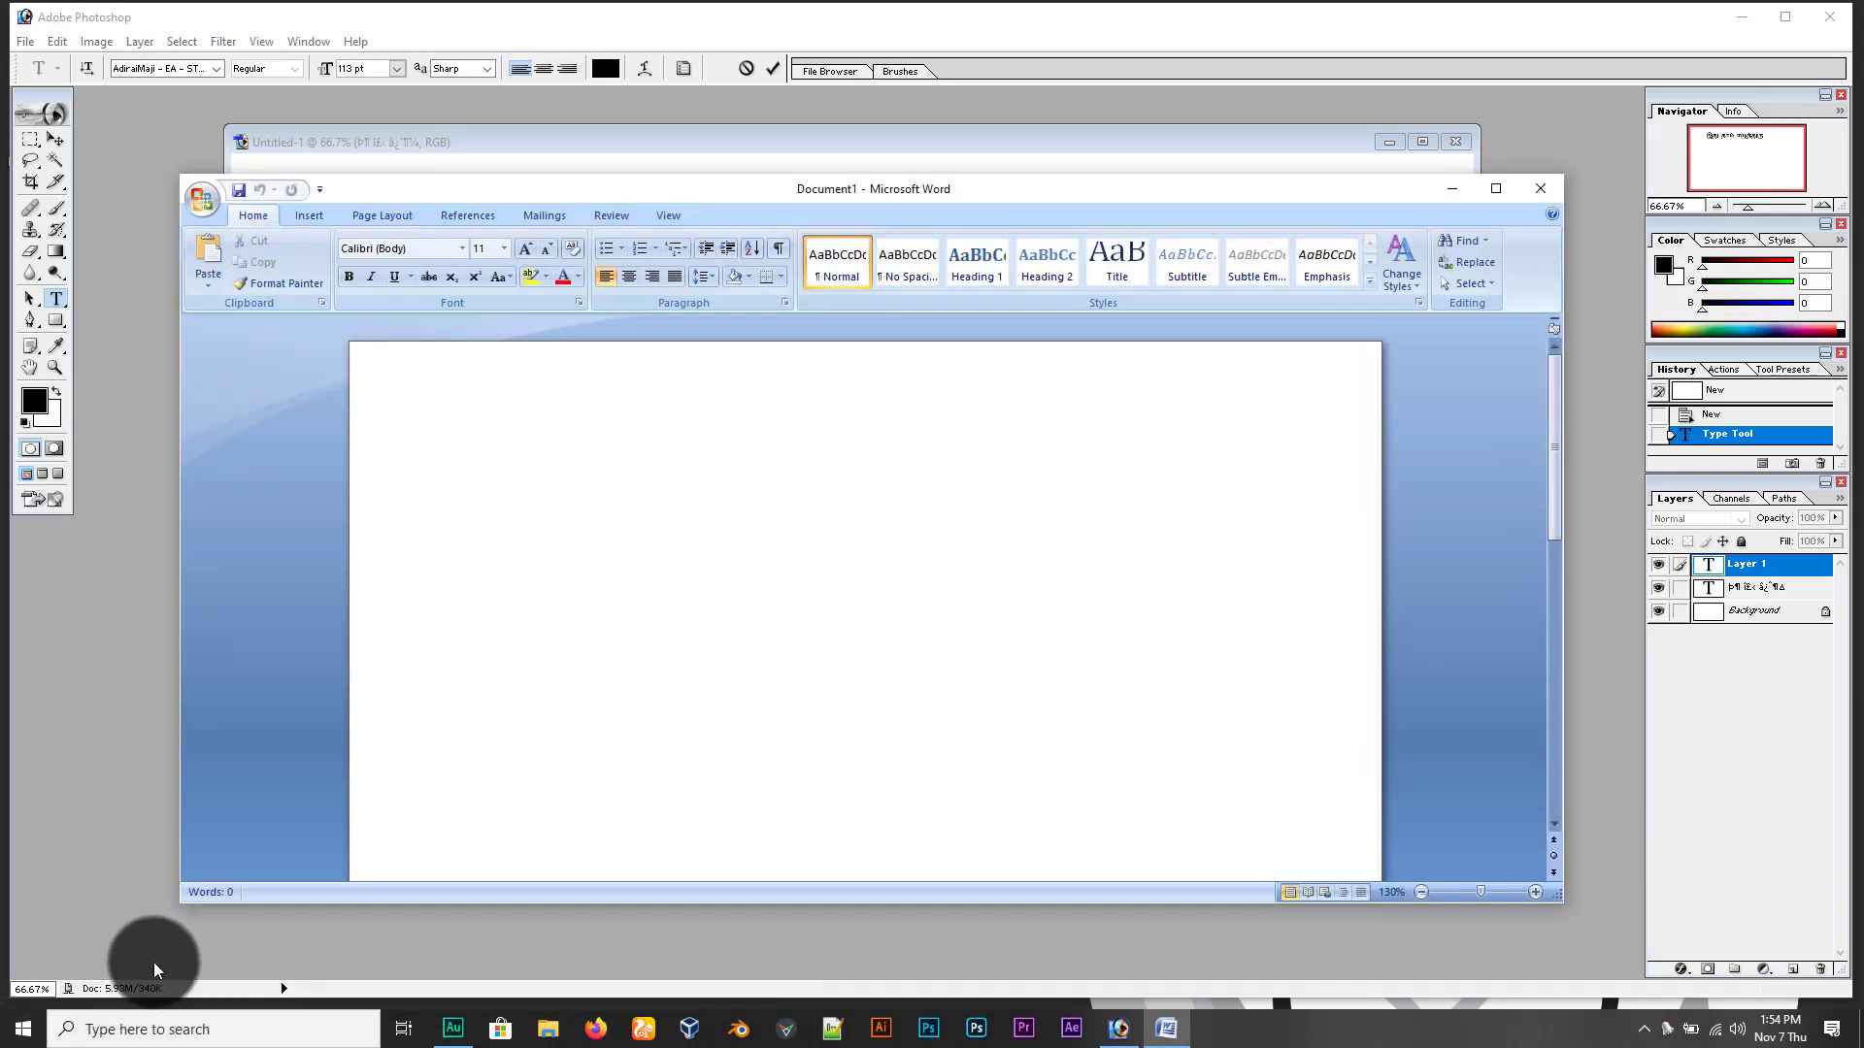
Set the font of the blank Word document to an AdiraiMaji - EA - STMZH font
left_click(464, 254)
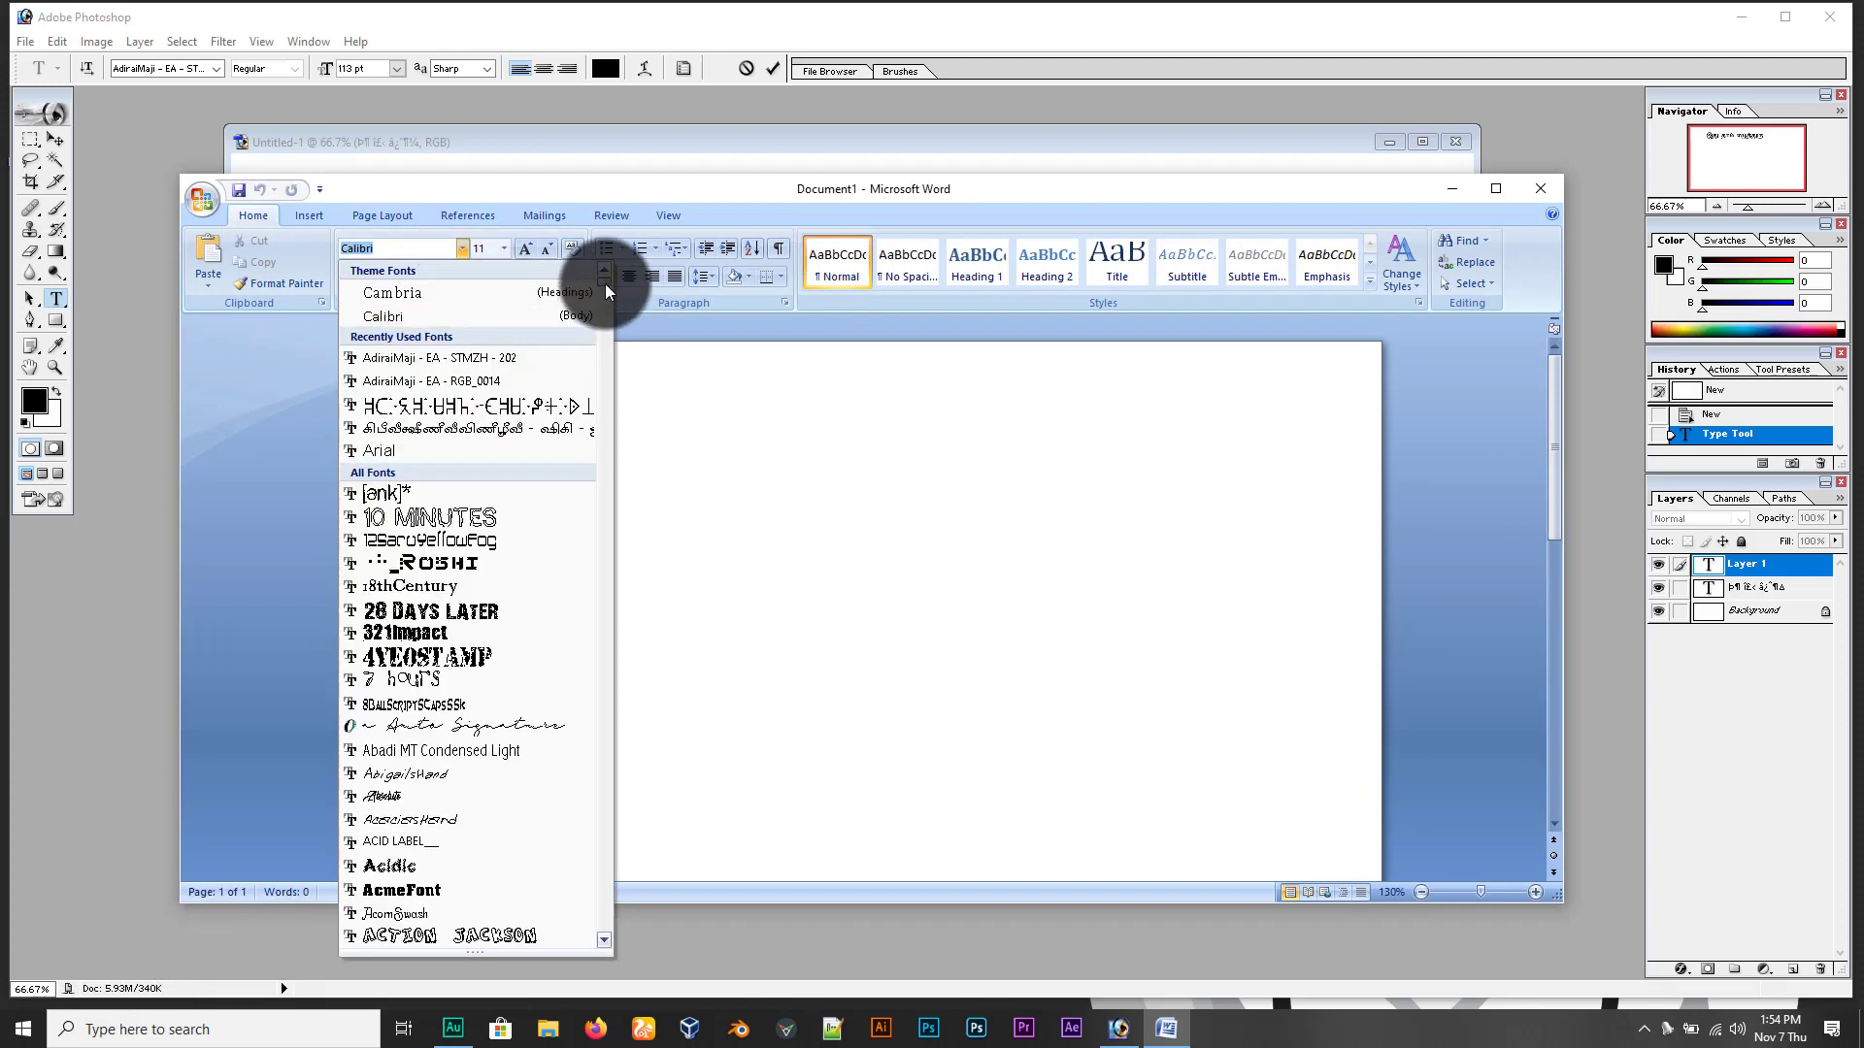
left_click_drag(603, 282, 603, 333)
scroll(589, 422, "down", 10)
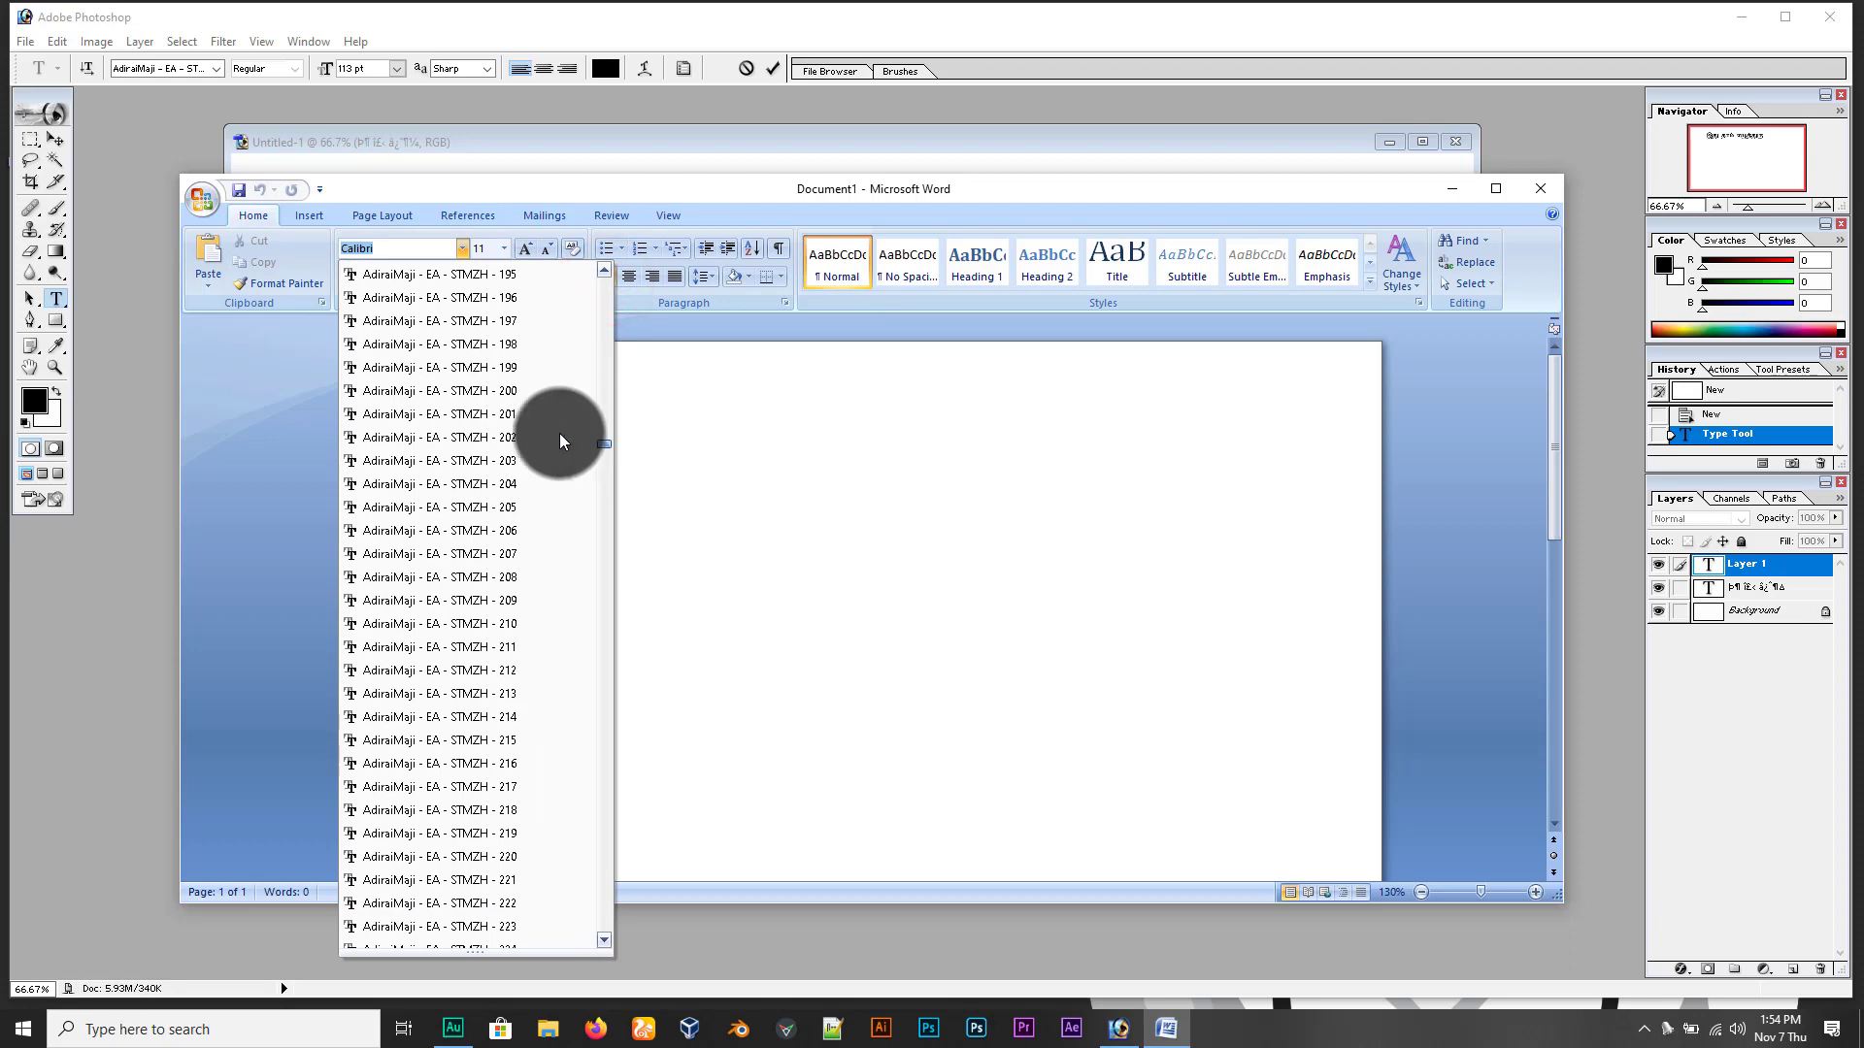
left_click(477, 416)
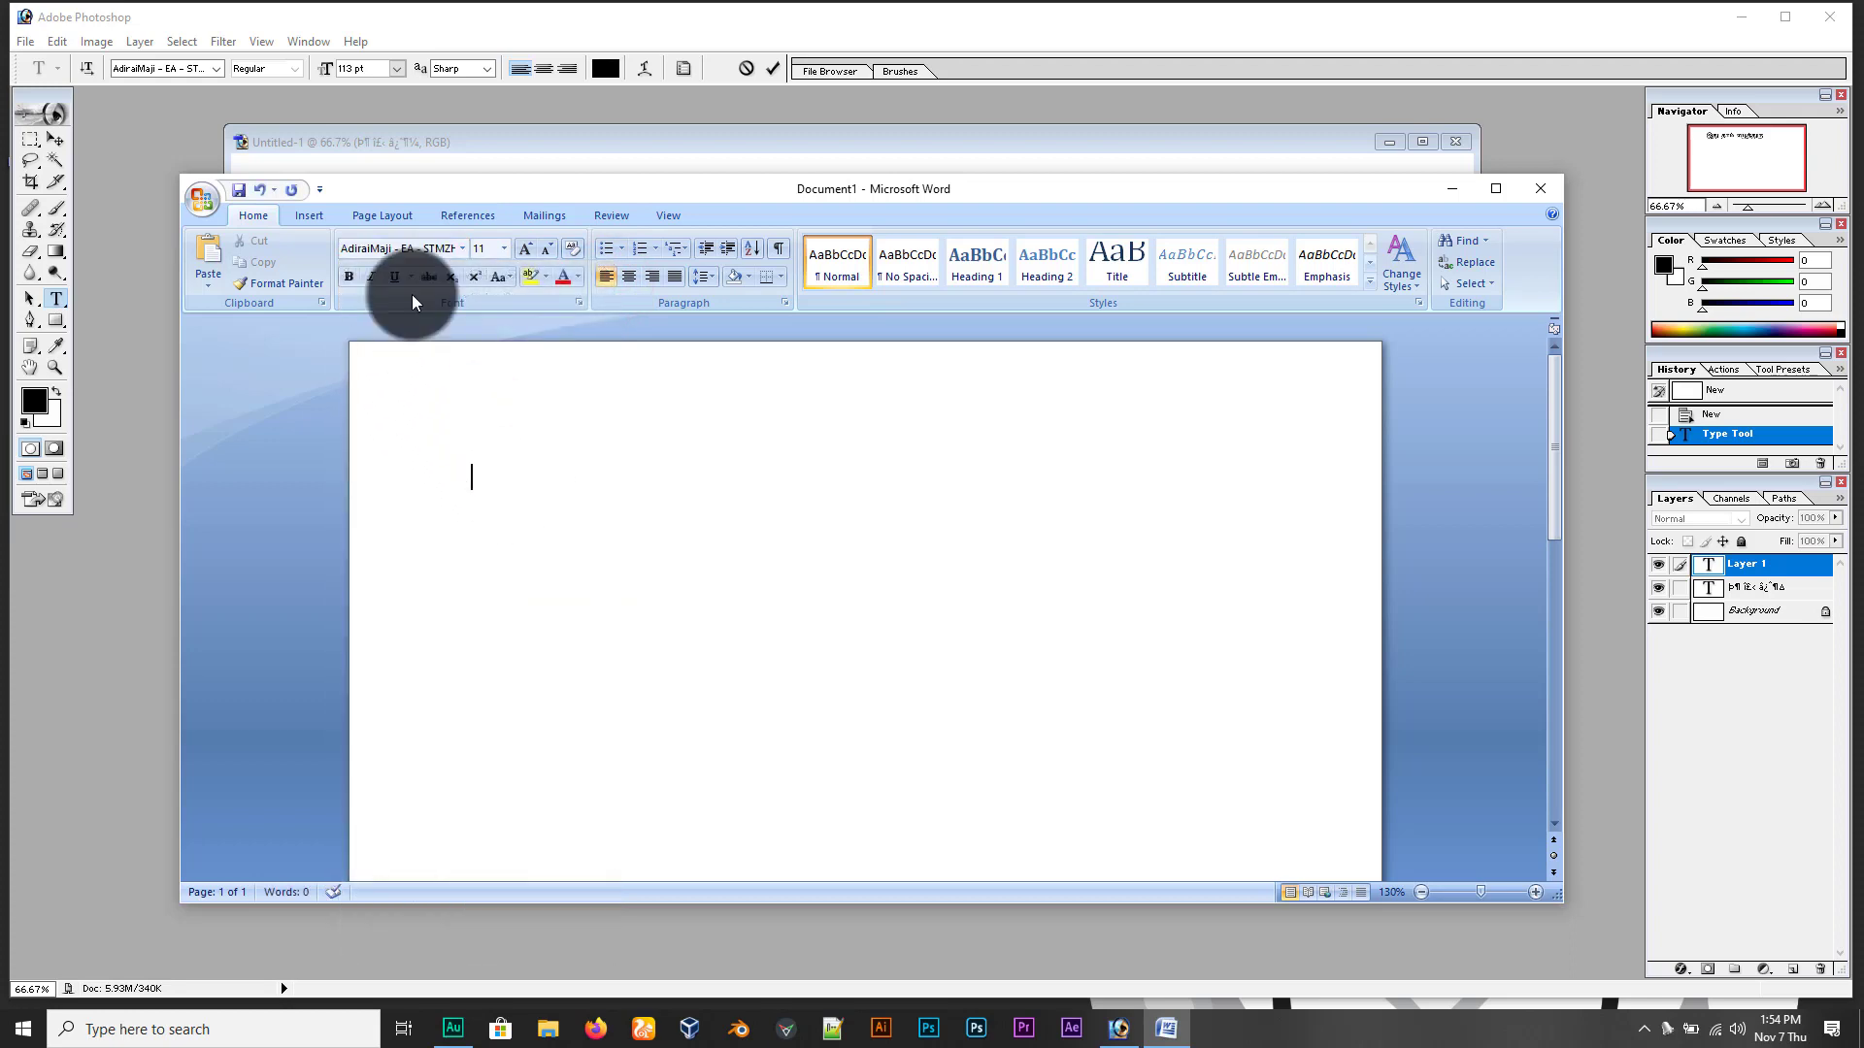
Set the Word font size to 36 and reposition the document window over Photoshop
left_click(504, 248)
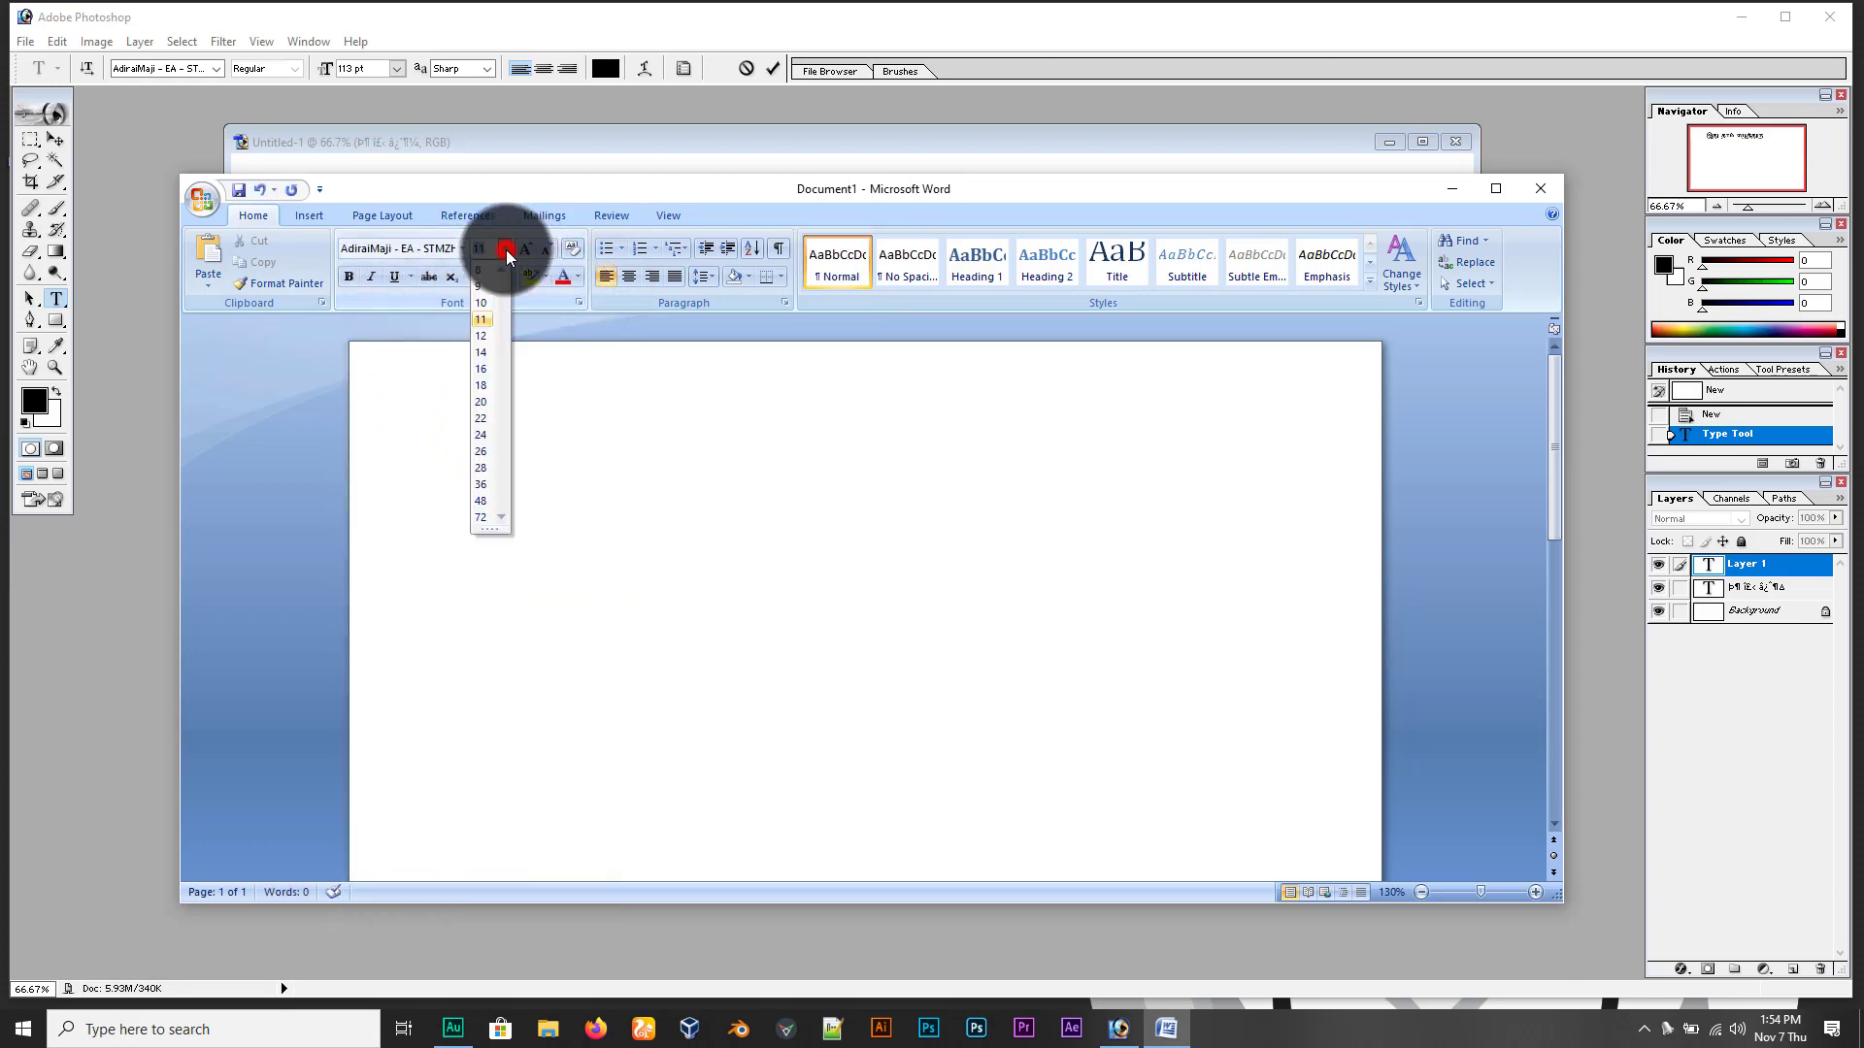
left_click(481, 515)
left_click_drag(631, 188, 715, 172)
left_click(631, 235)
left_click(631, 234)
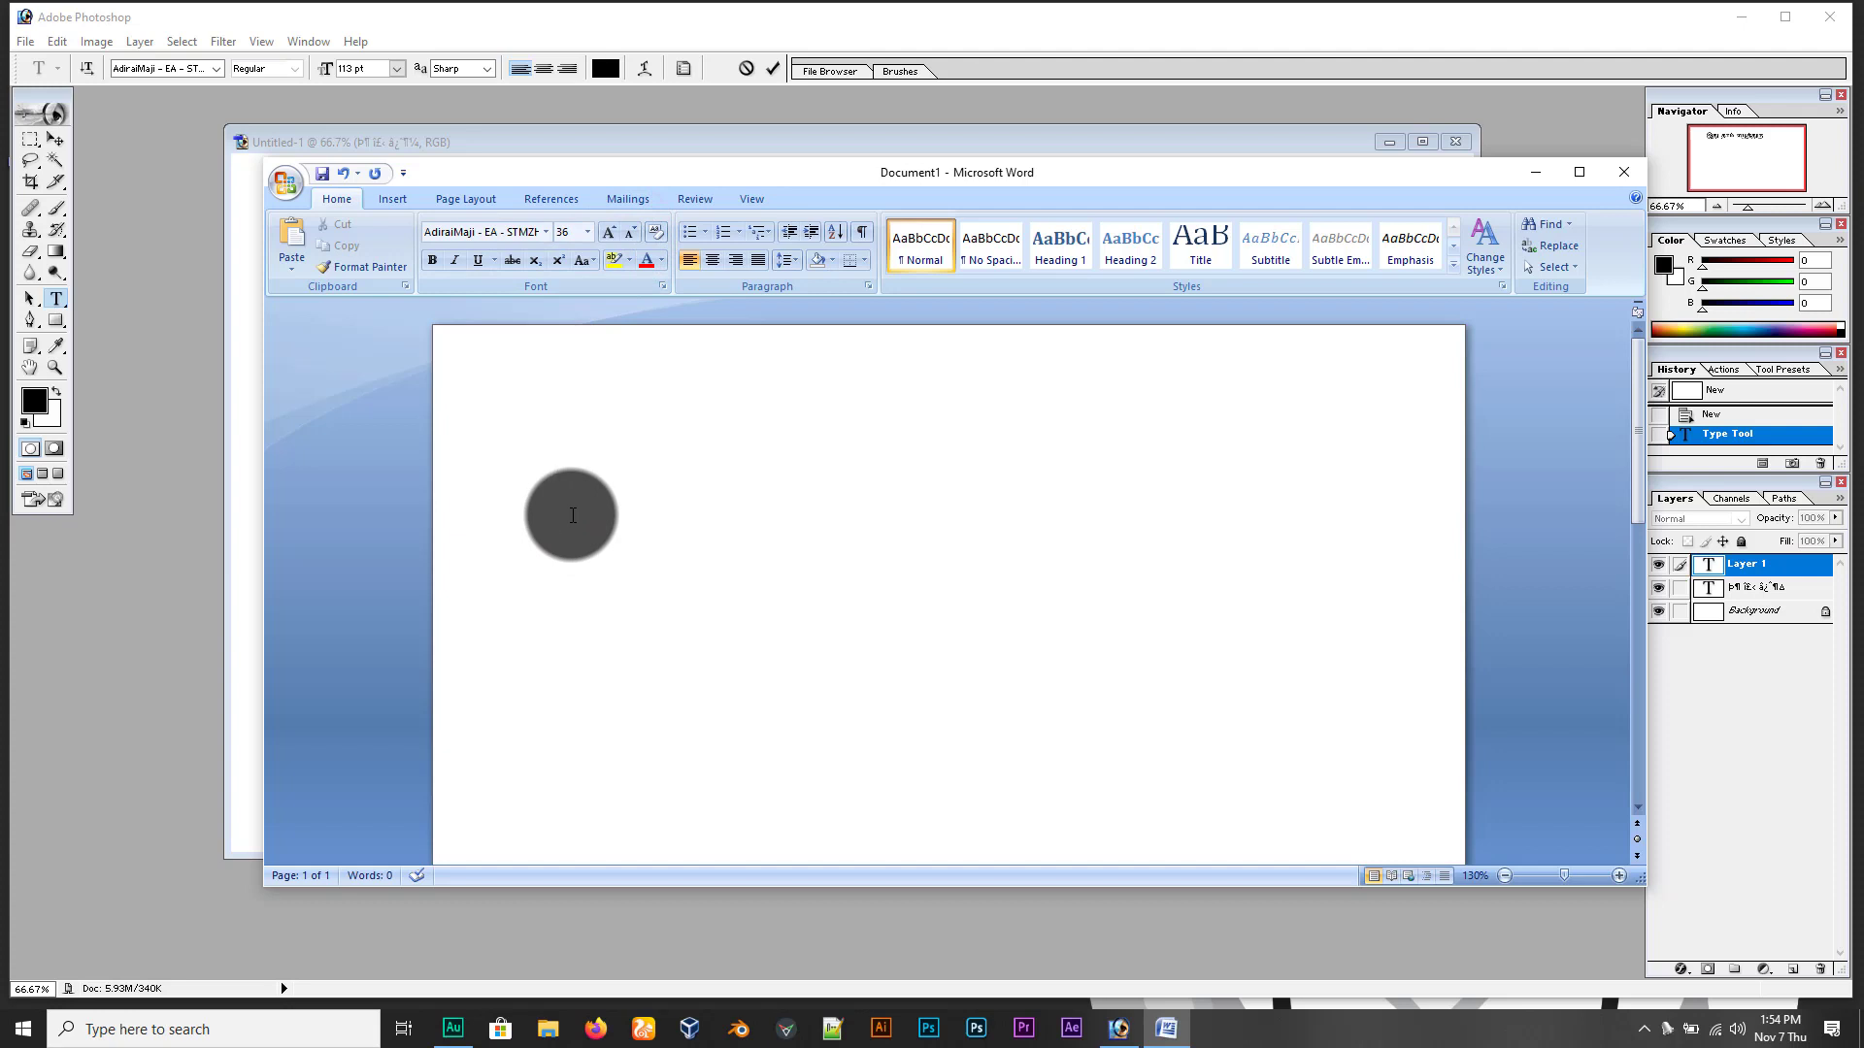
Switch to the Tamil keyboard layout matching the STMZH fonts and enter "இது செந்தமிழ் எழுத்துரு" in the Word document
key("alt")
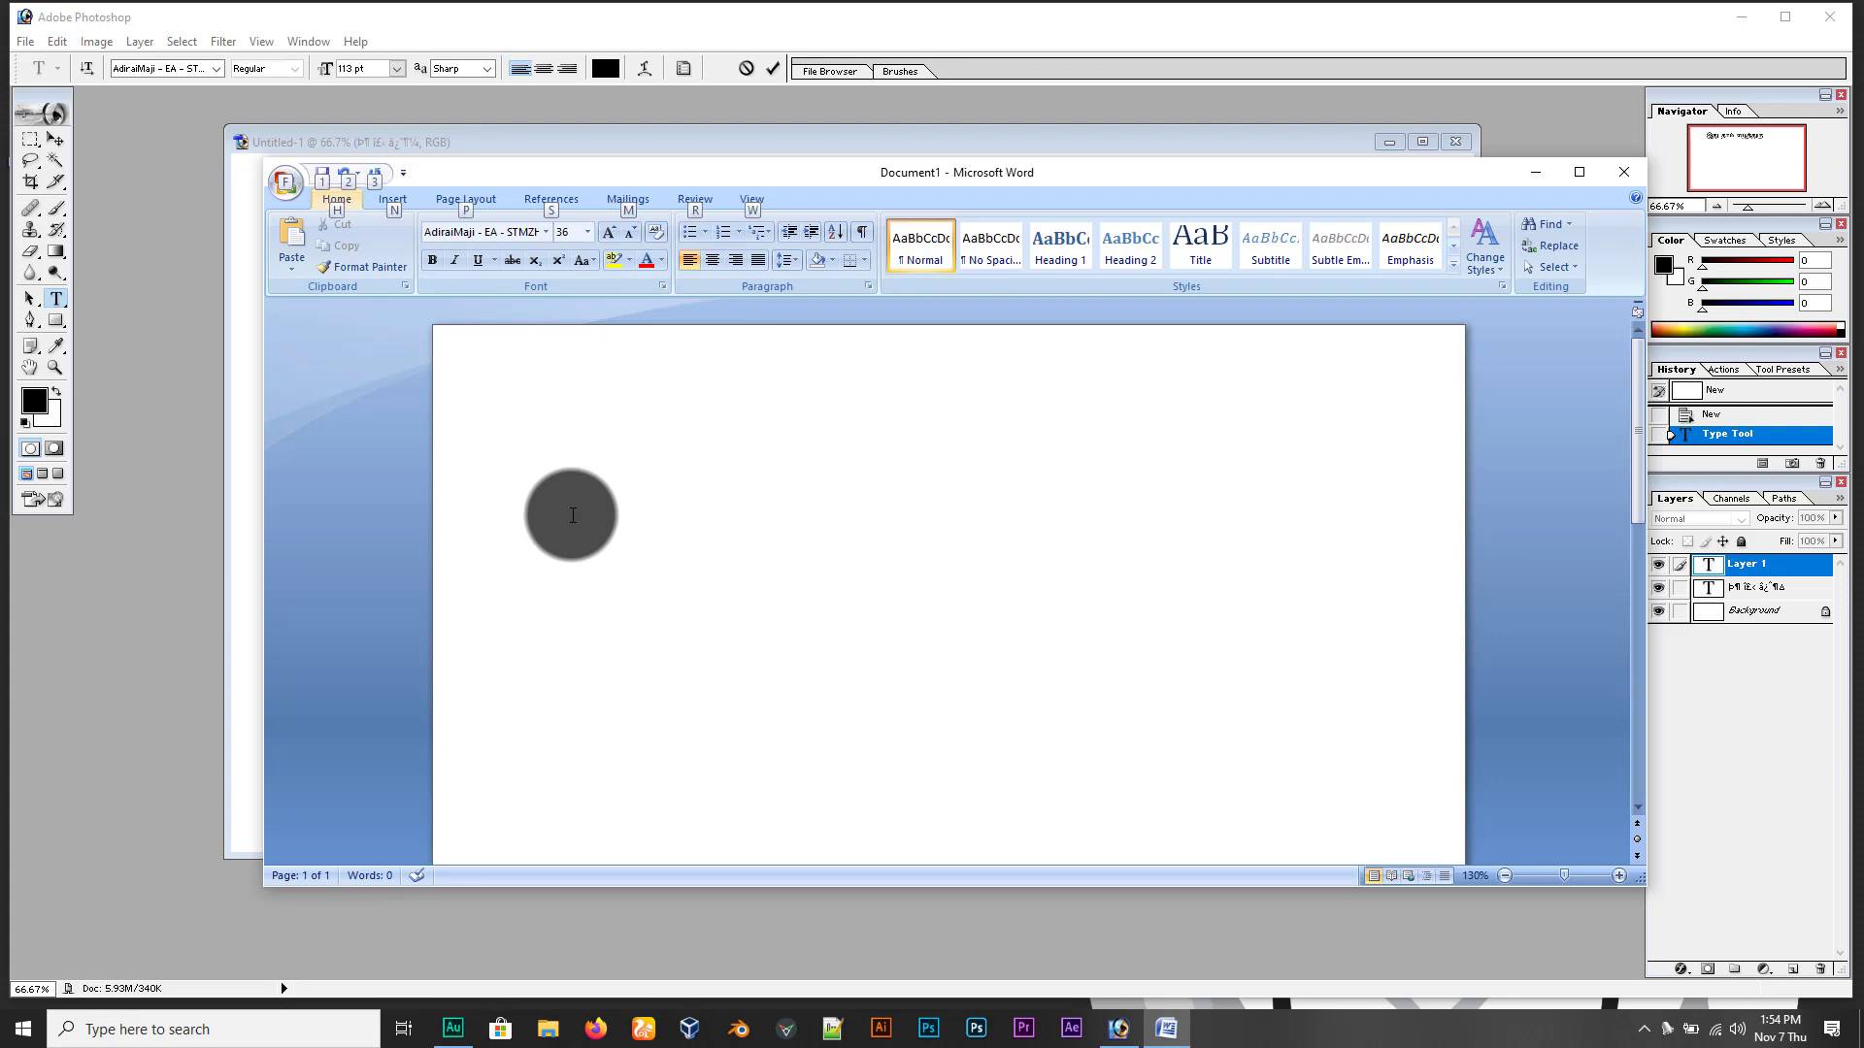
left_click(597, 437)
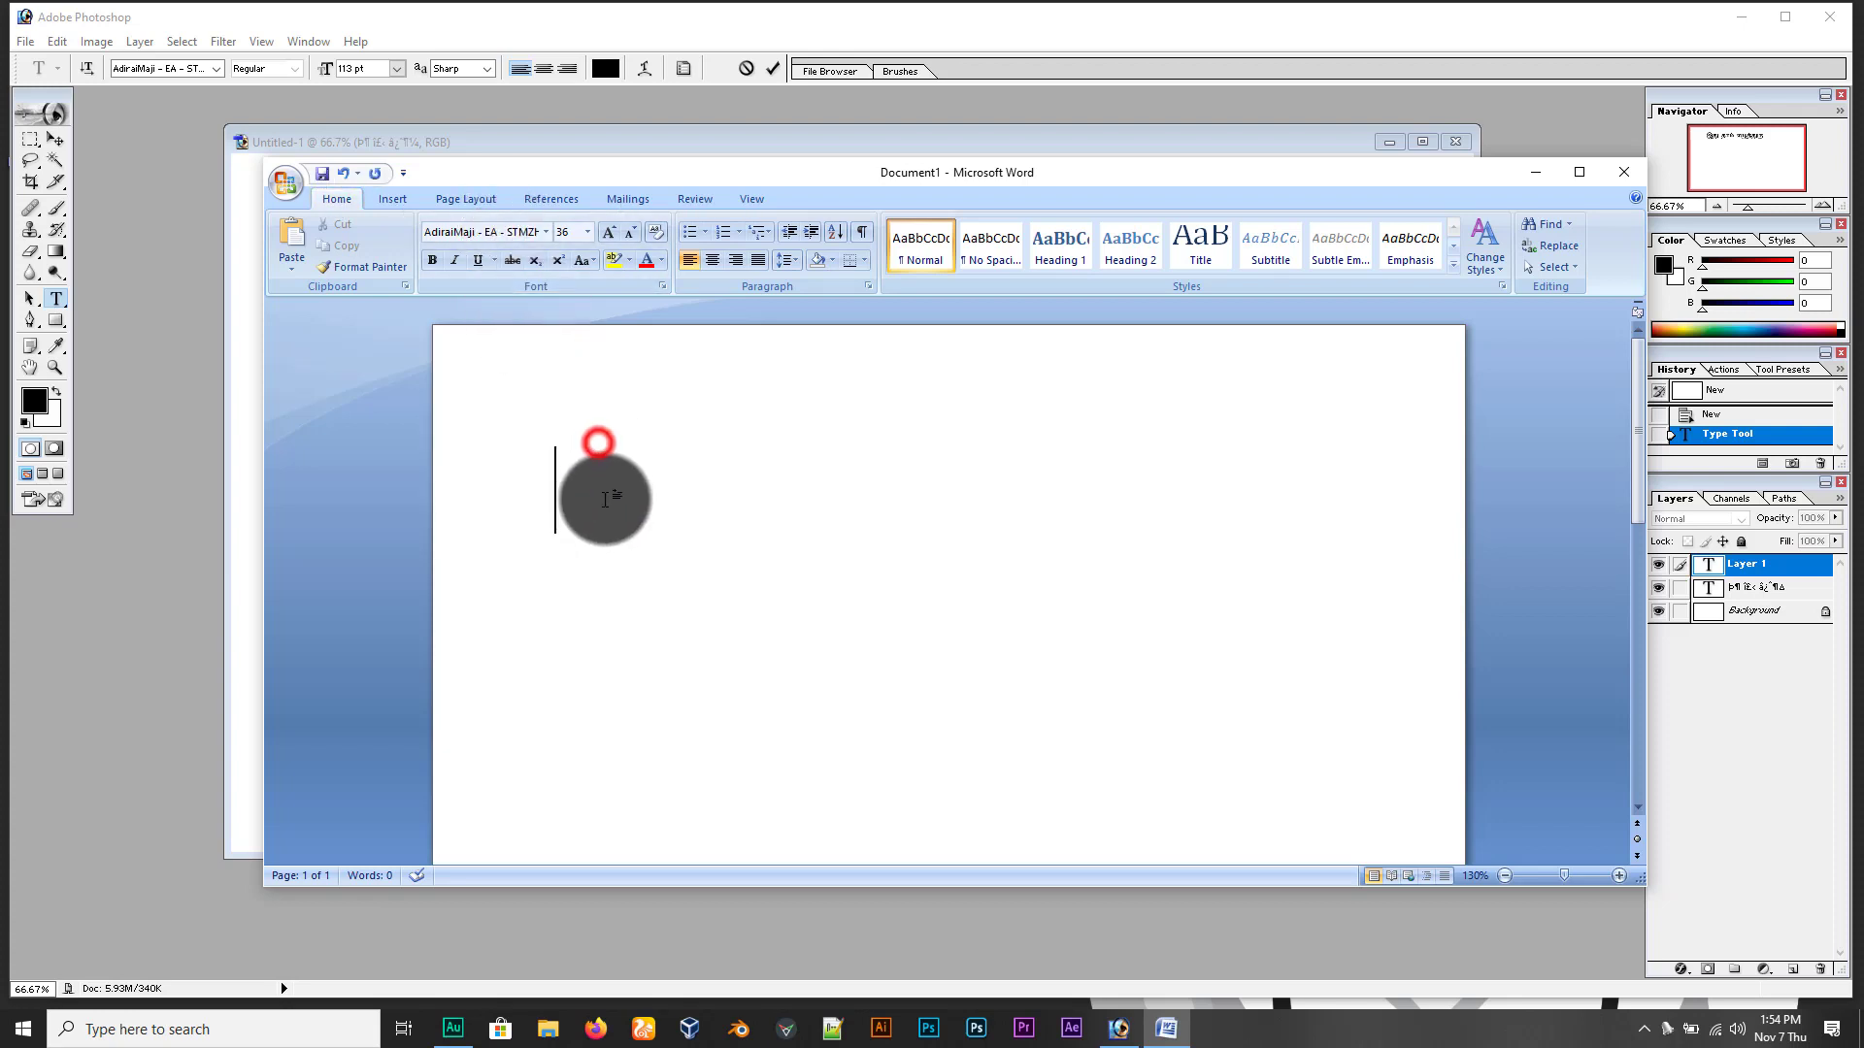
key("alt+3")
type("இதுசெந்த்")
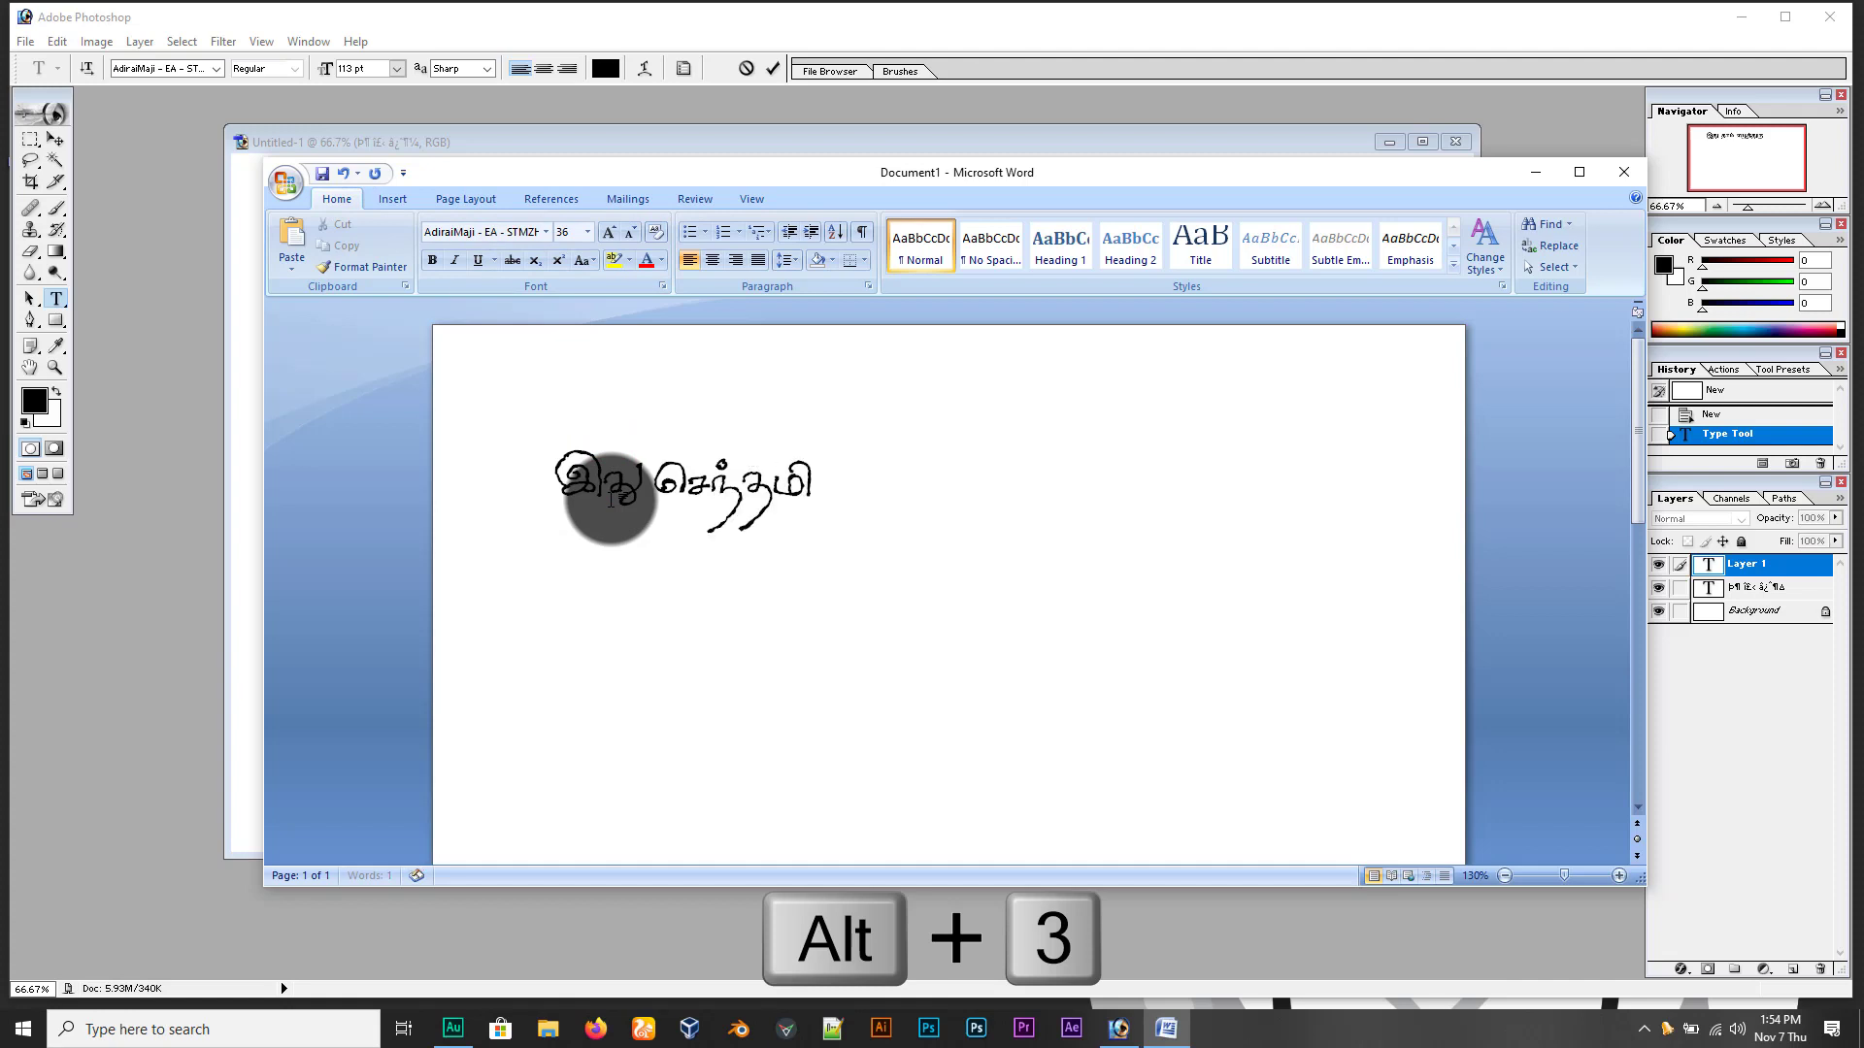
type("மிழ் எழுத்துரு")
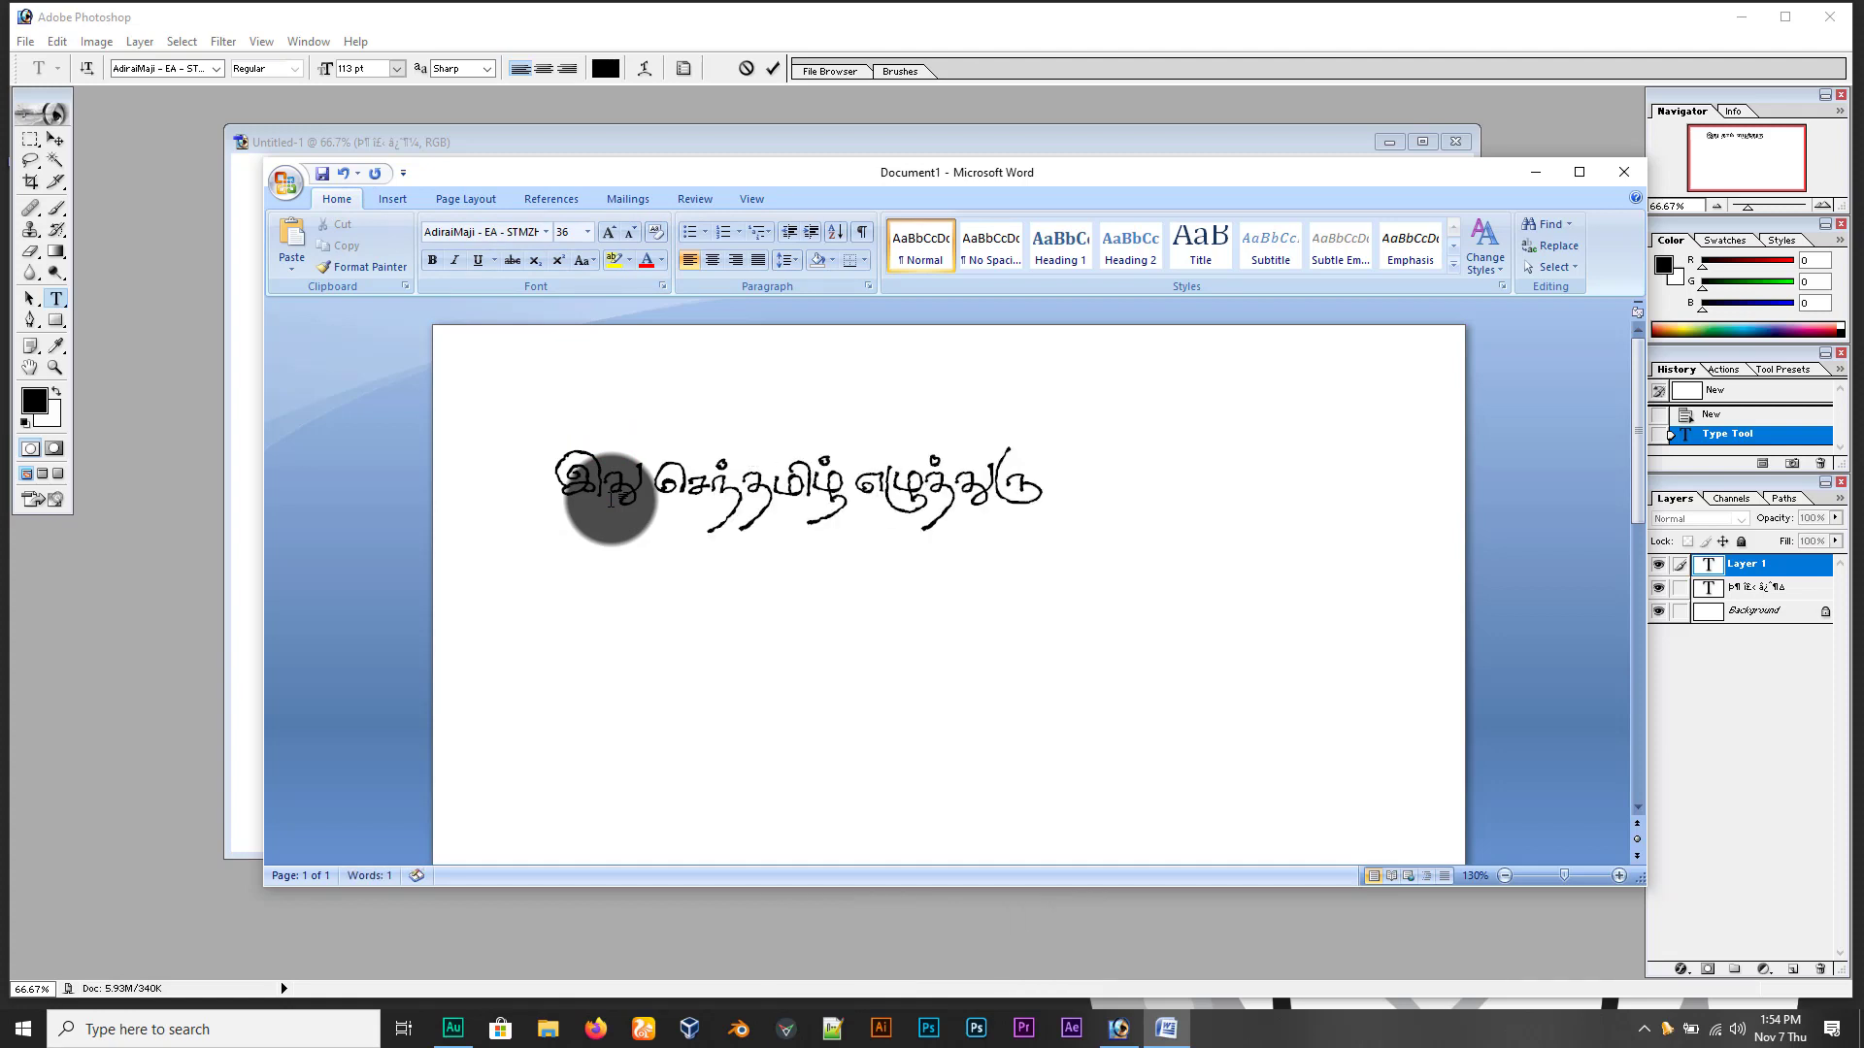
Cut the whole Tamil line from Word and paste it into the second text line in Photoshop
key("ctrl+a")
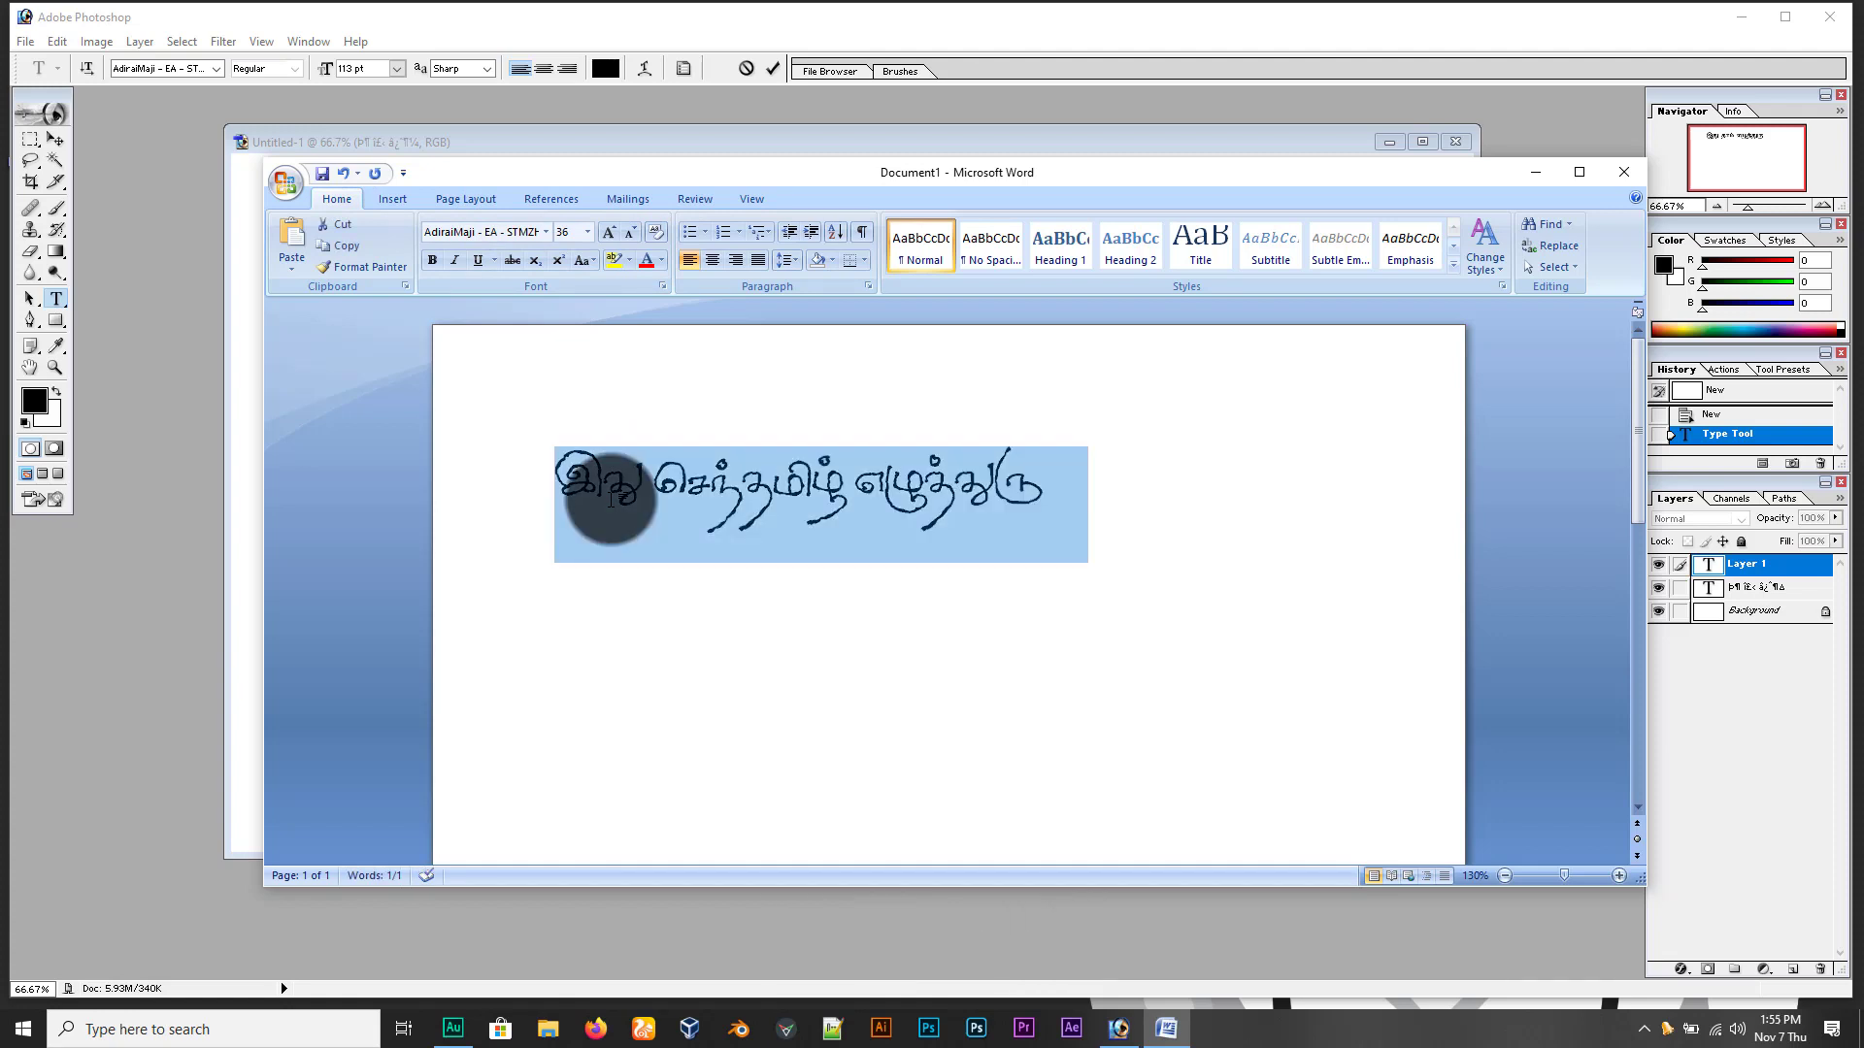
key("ctrl+x")
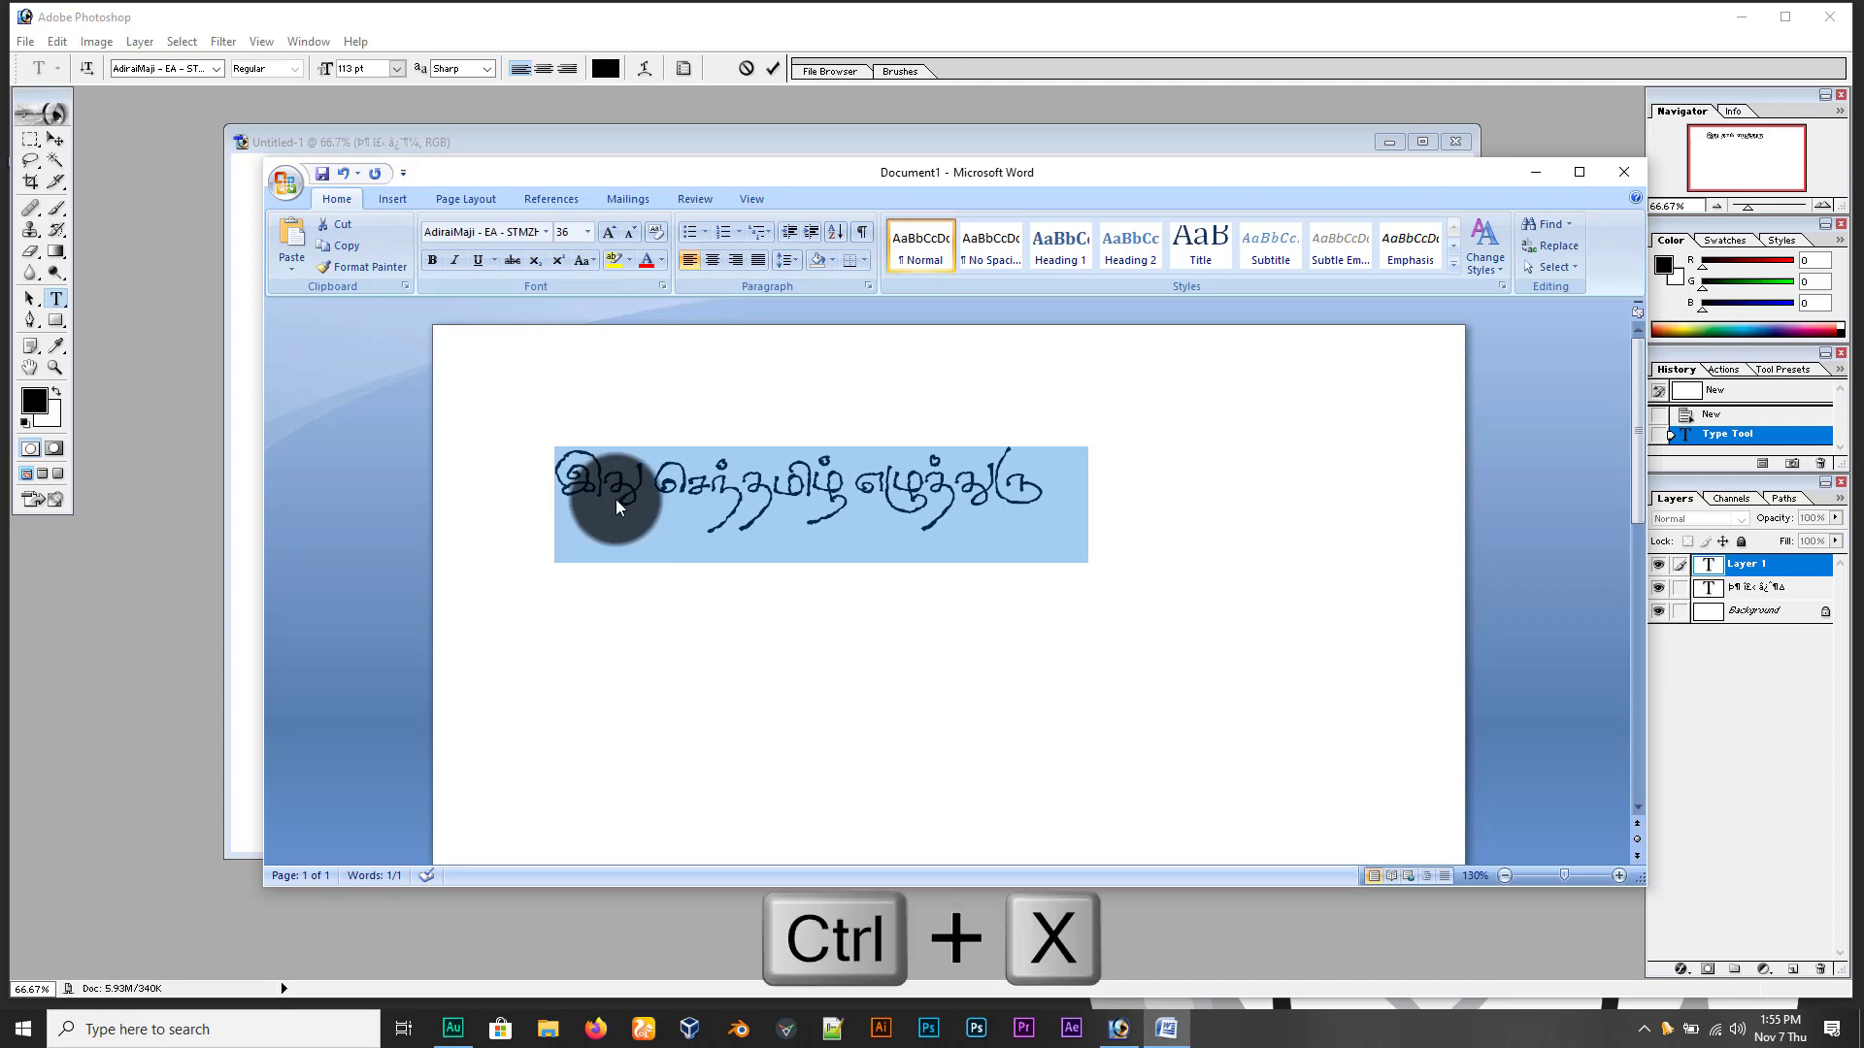
left_click(1536, 175)
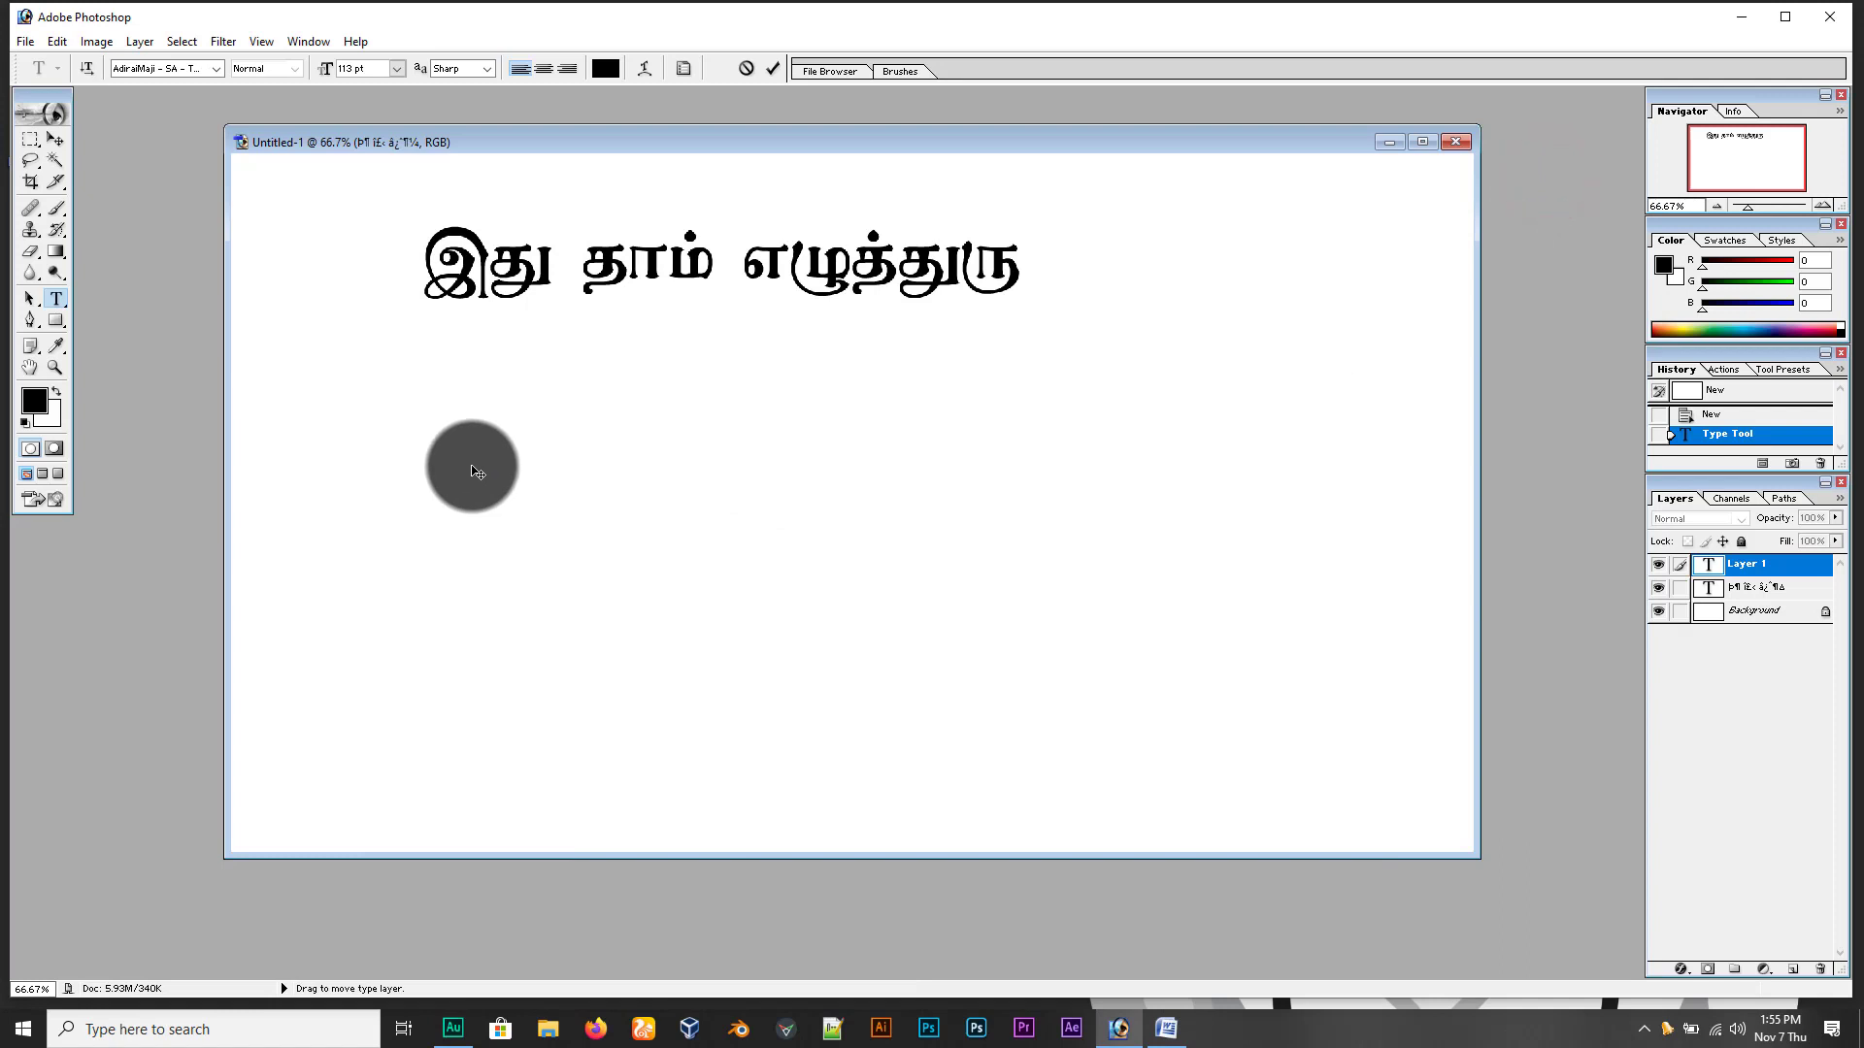
key("ctrl+v")
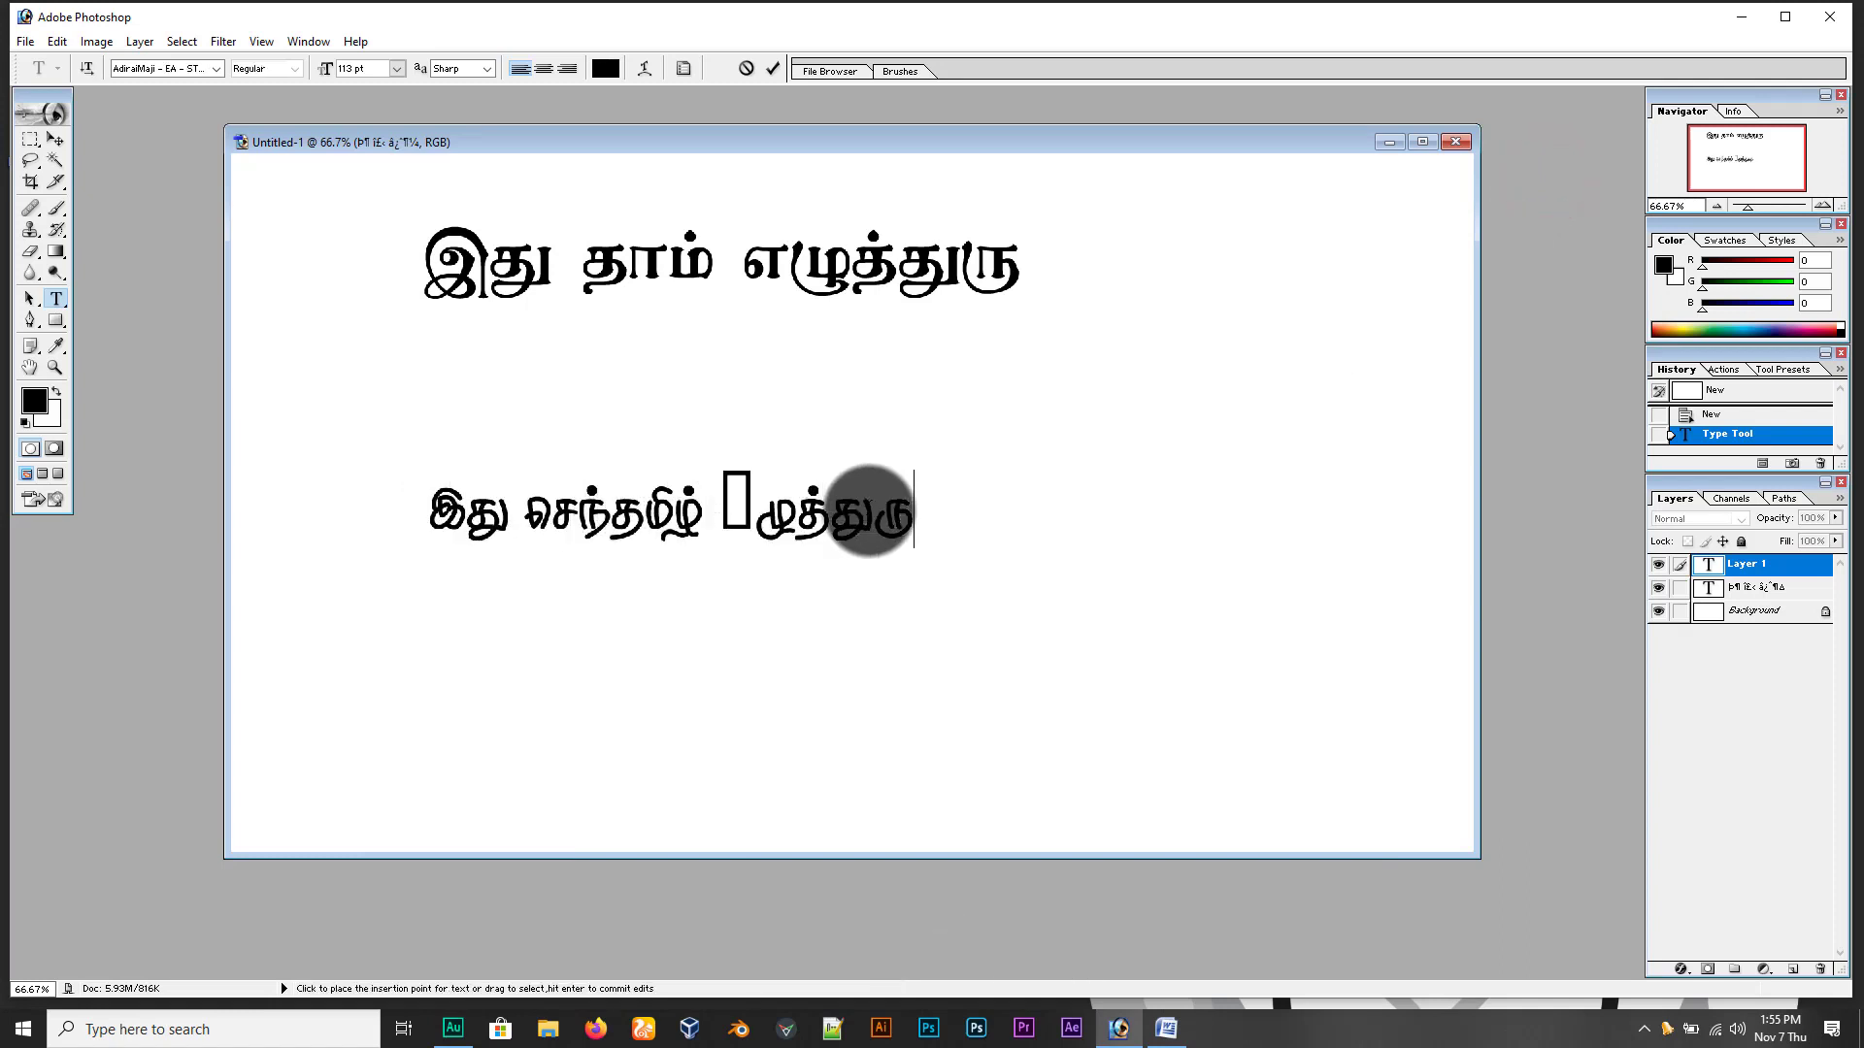
Try several AdiraiMaji - EA - STMZH fonts on the whole pasted line and move it up closer to the first line
left_click_drag(924, 534, 184, 519)
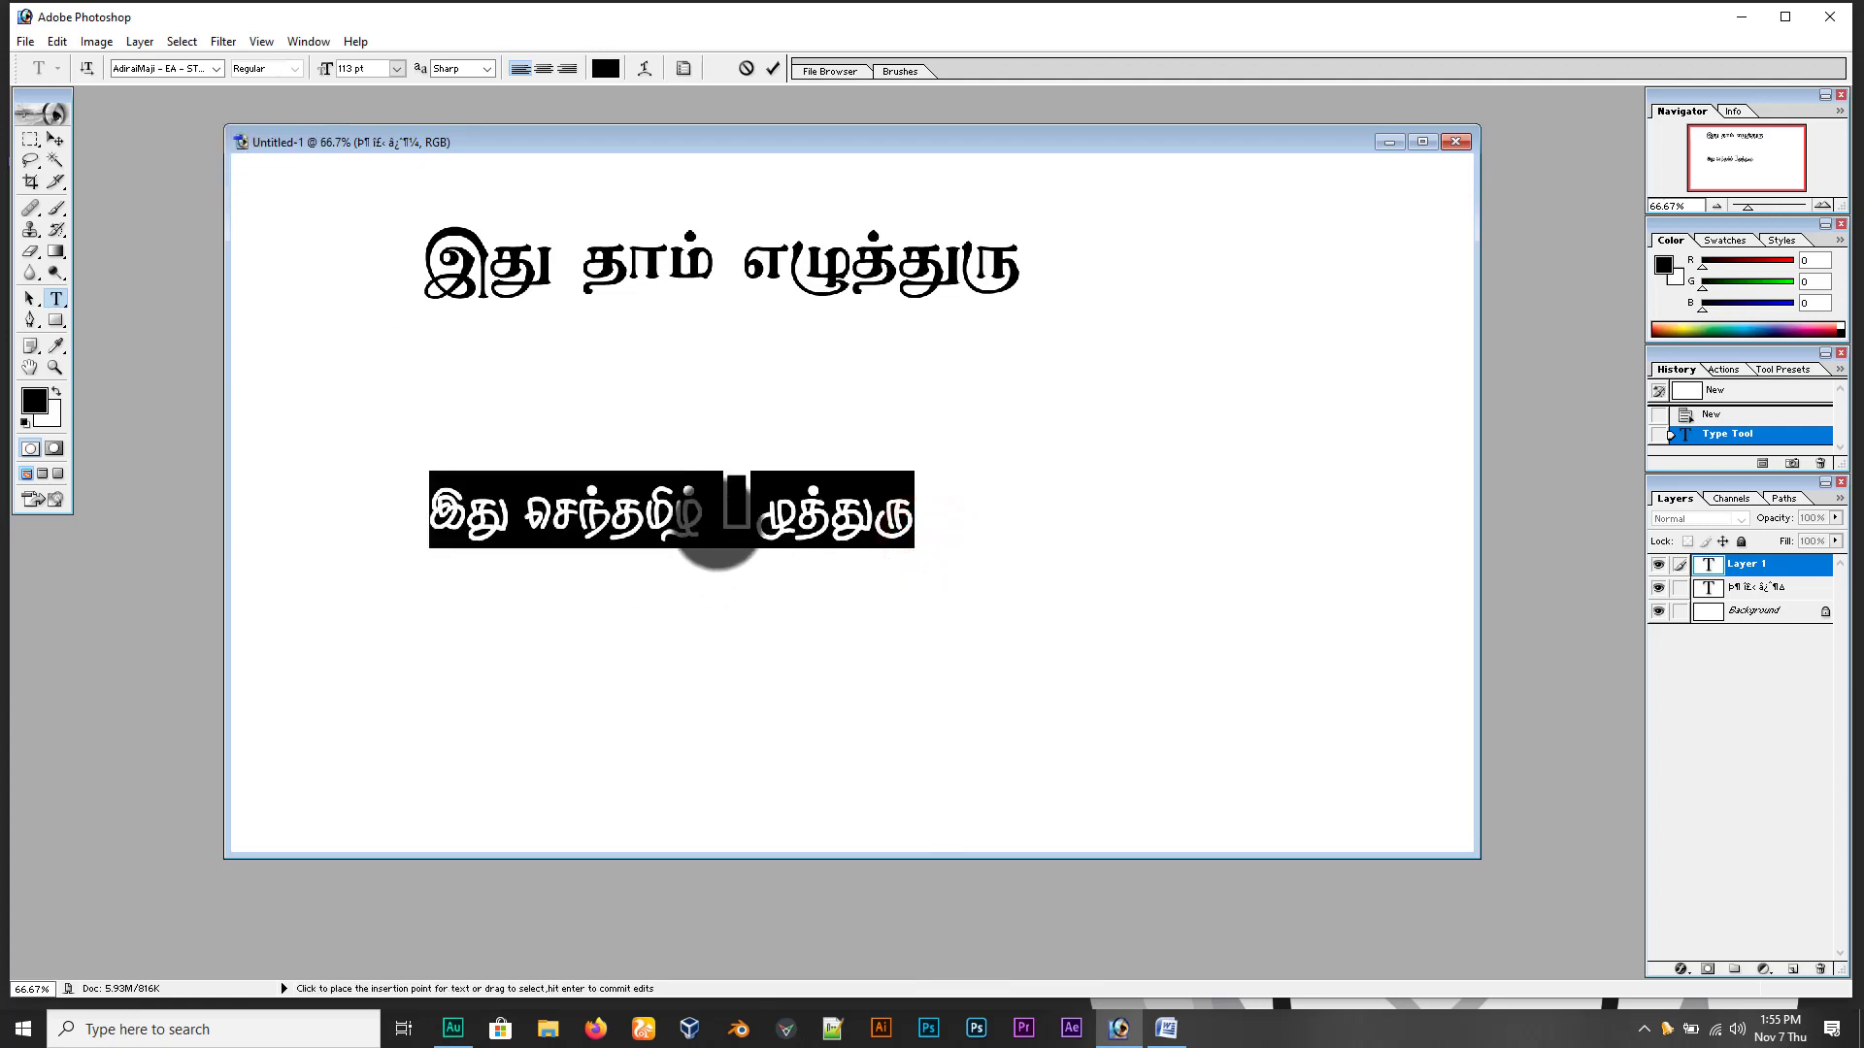
left_click(216, 70)
left_click(214, 250)
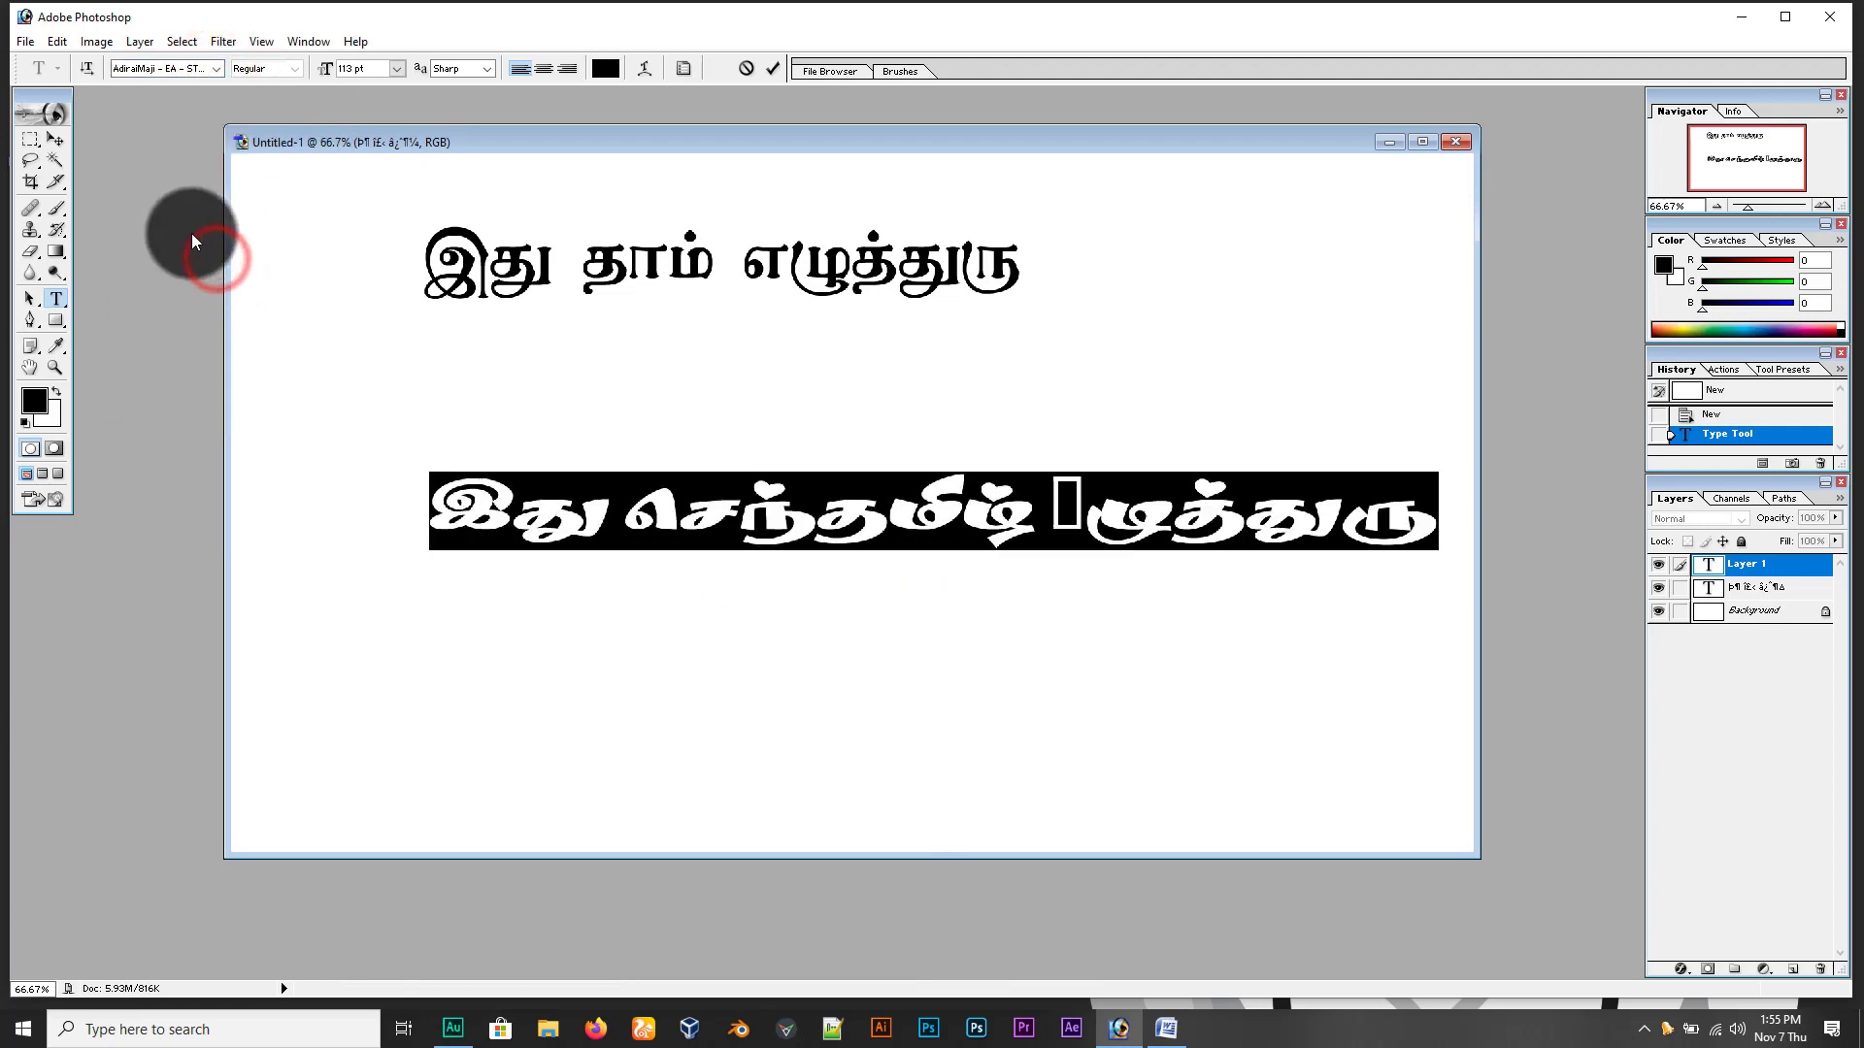
left_click(216, 69)
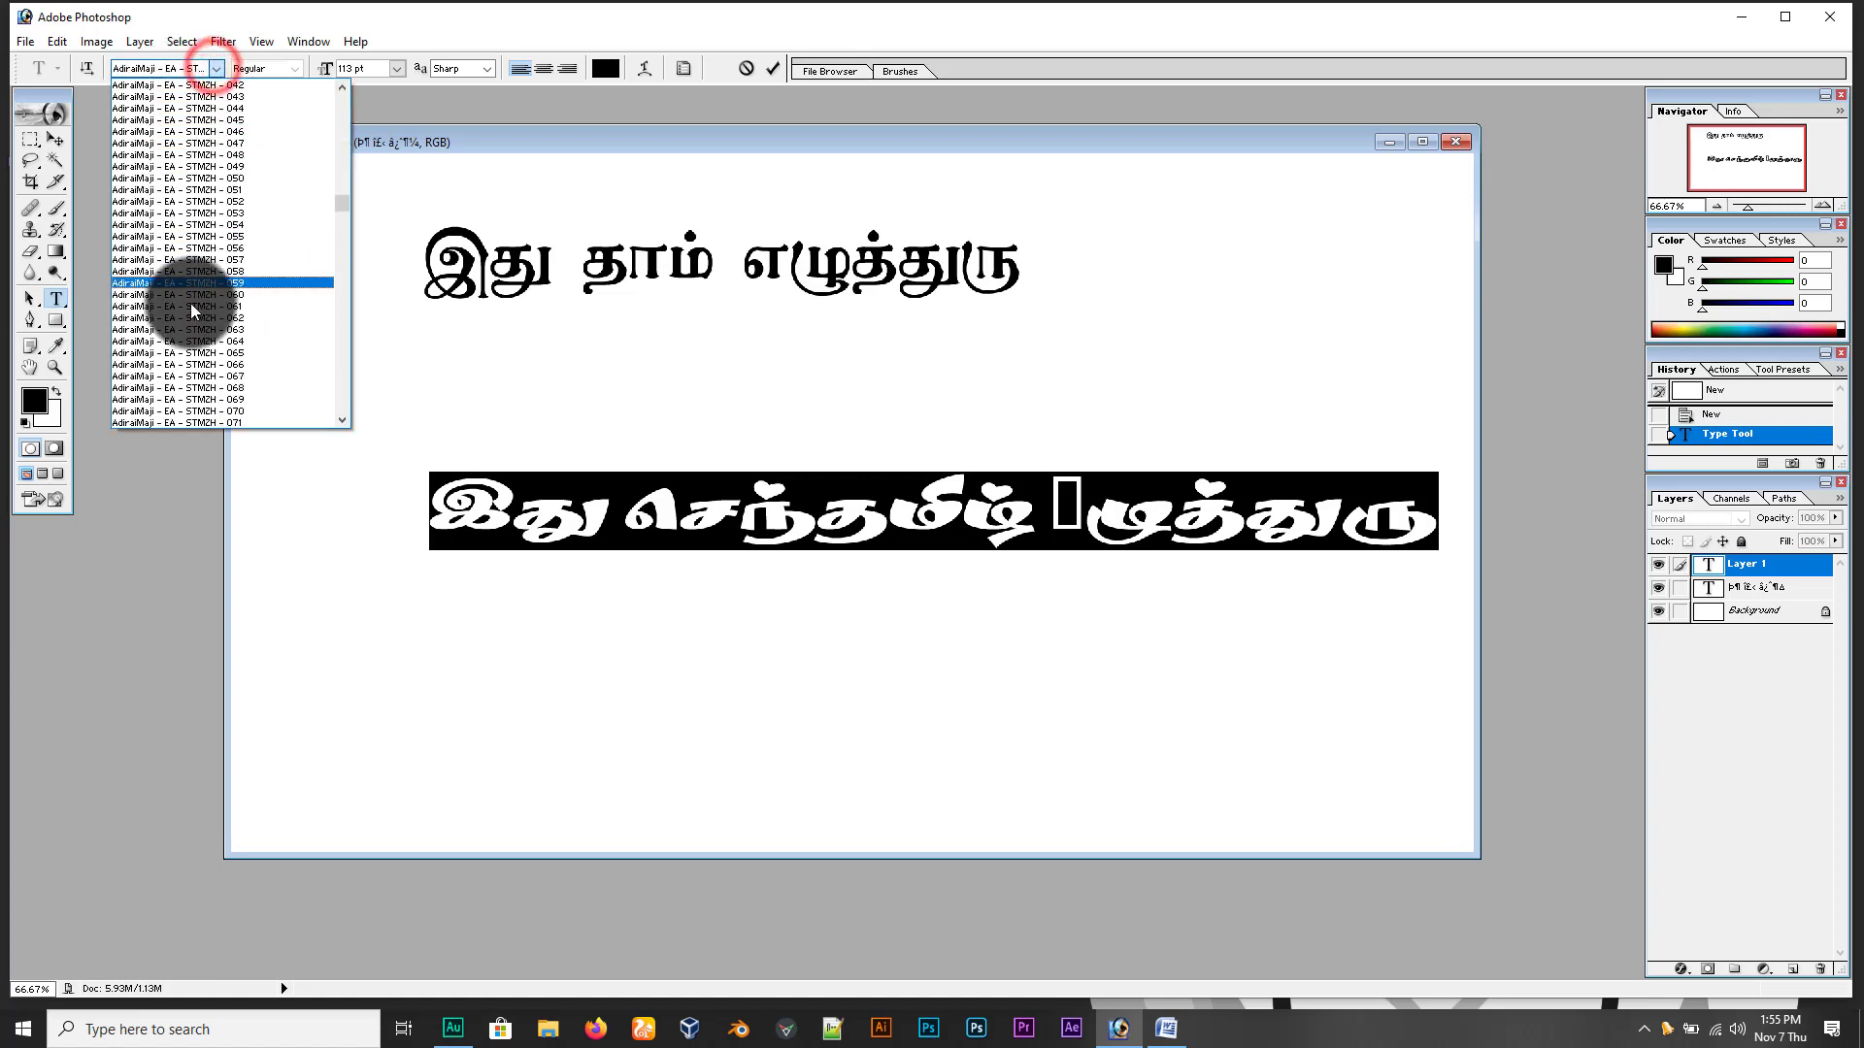
left_click(190, 330)
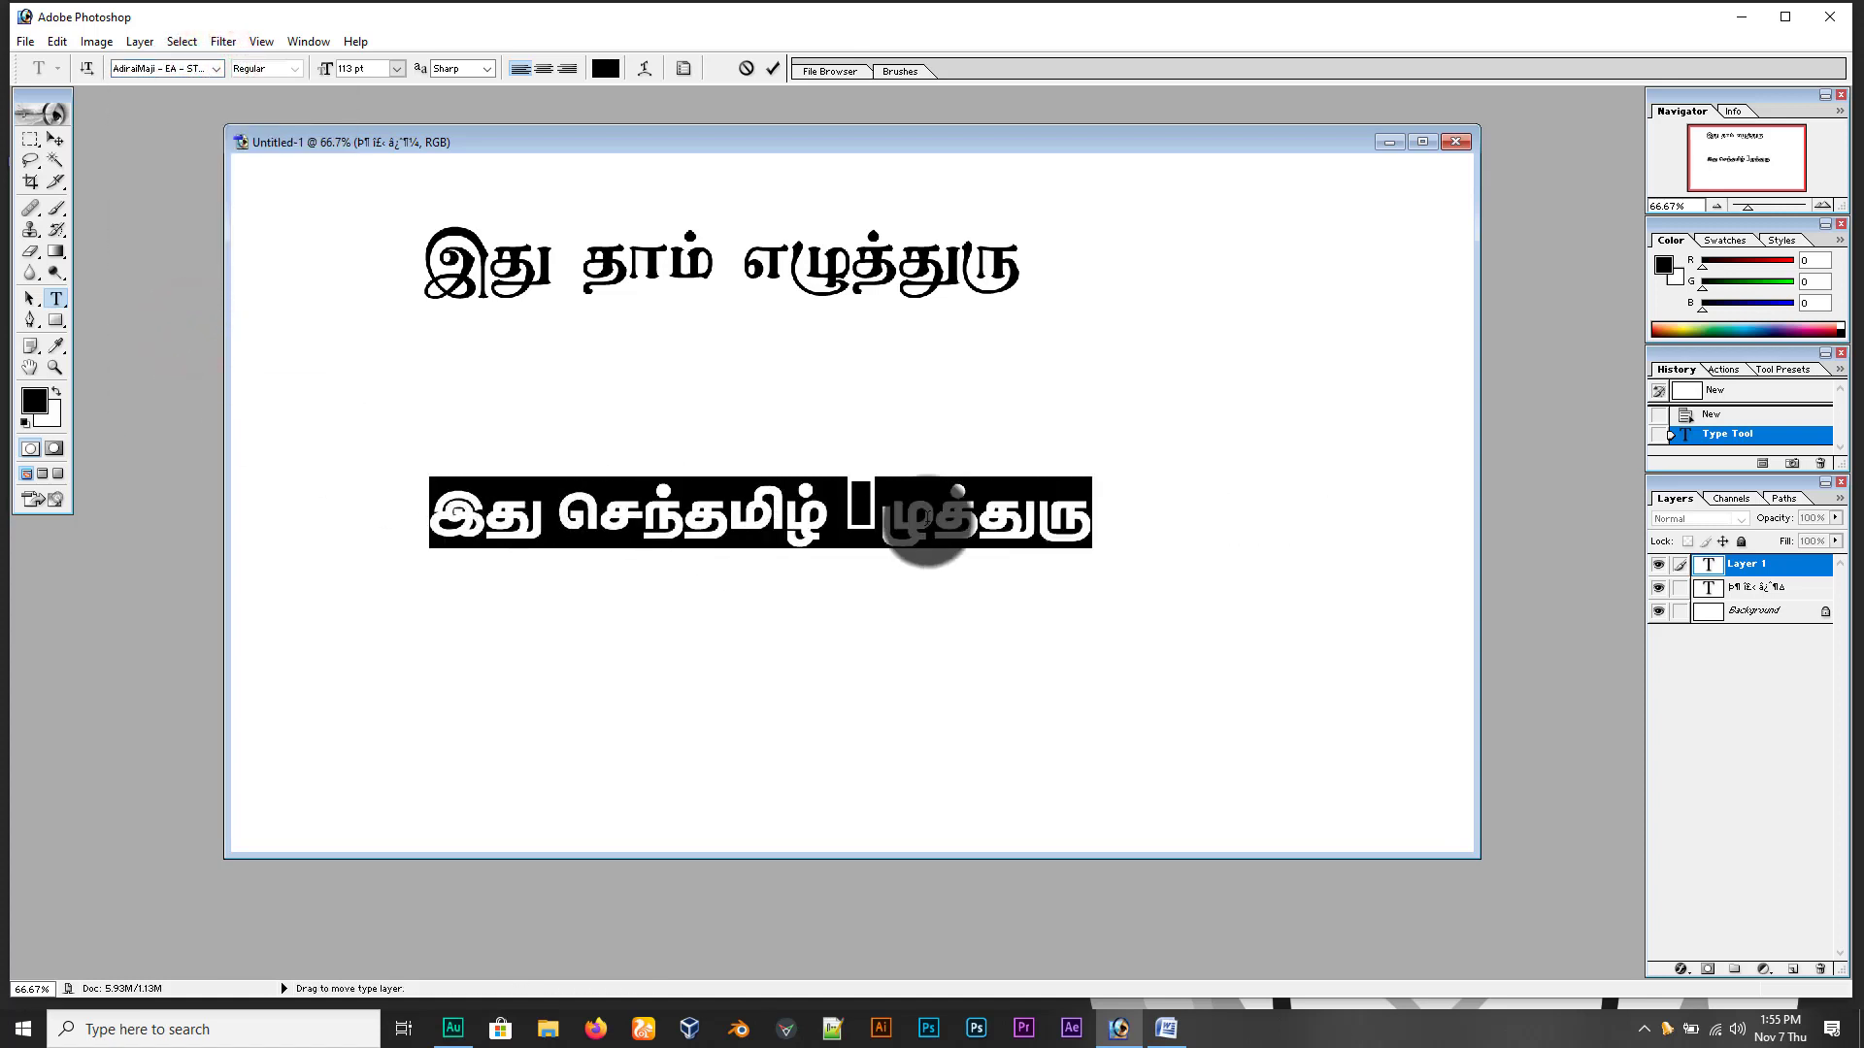
left_click(216, 69)
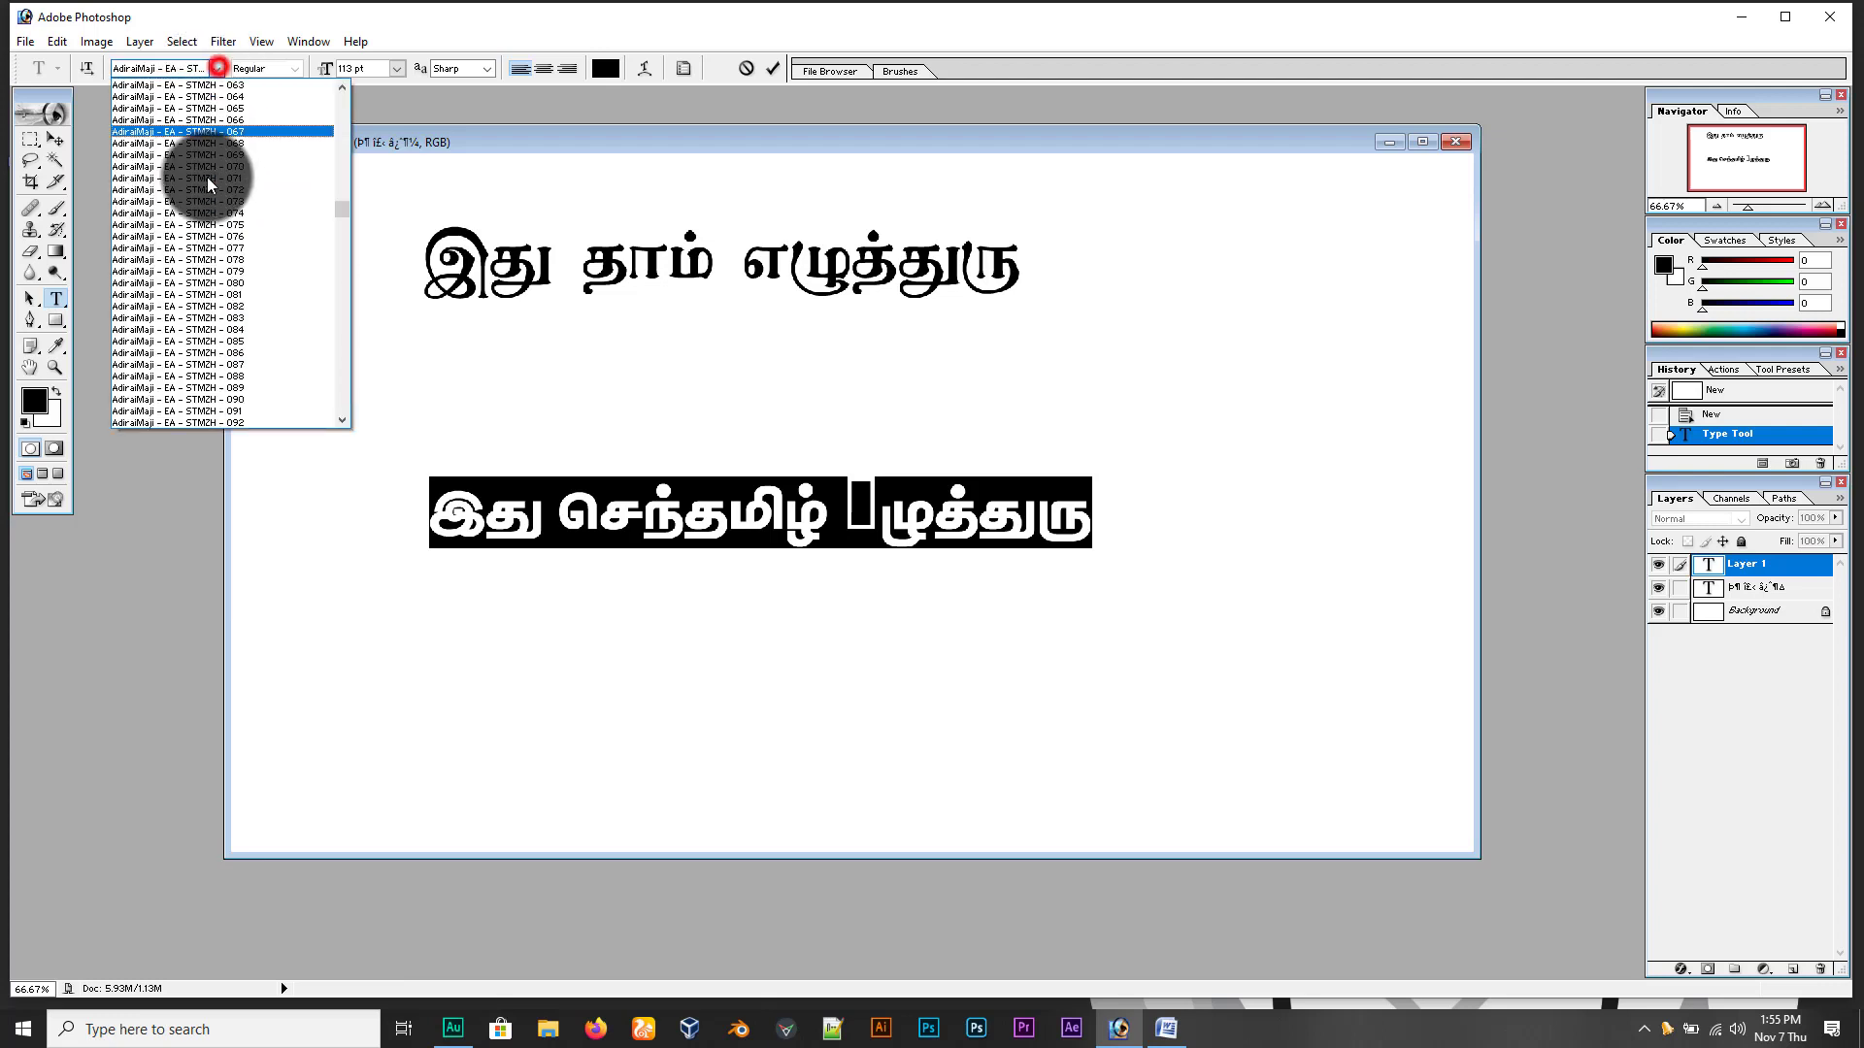
left_click(218, 322)
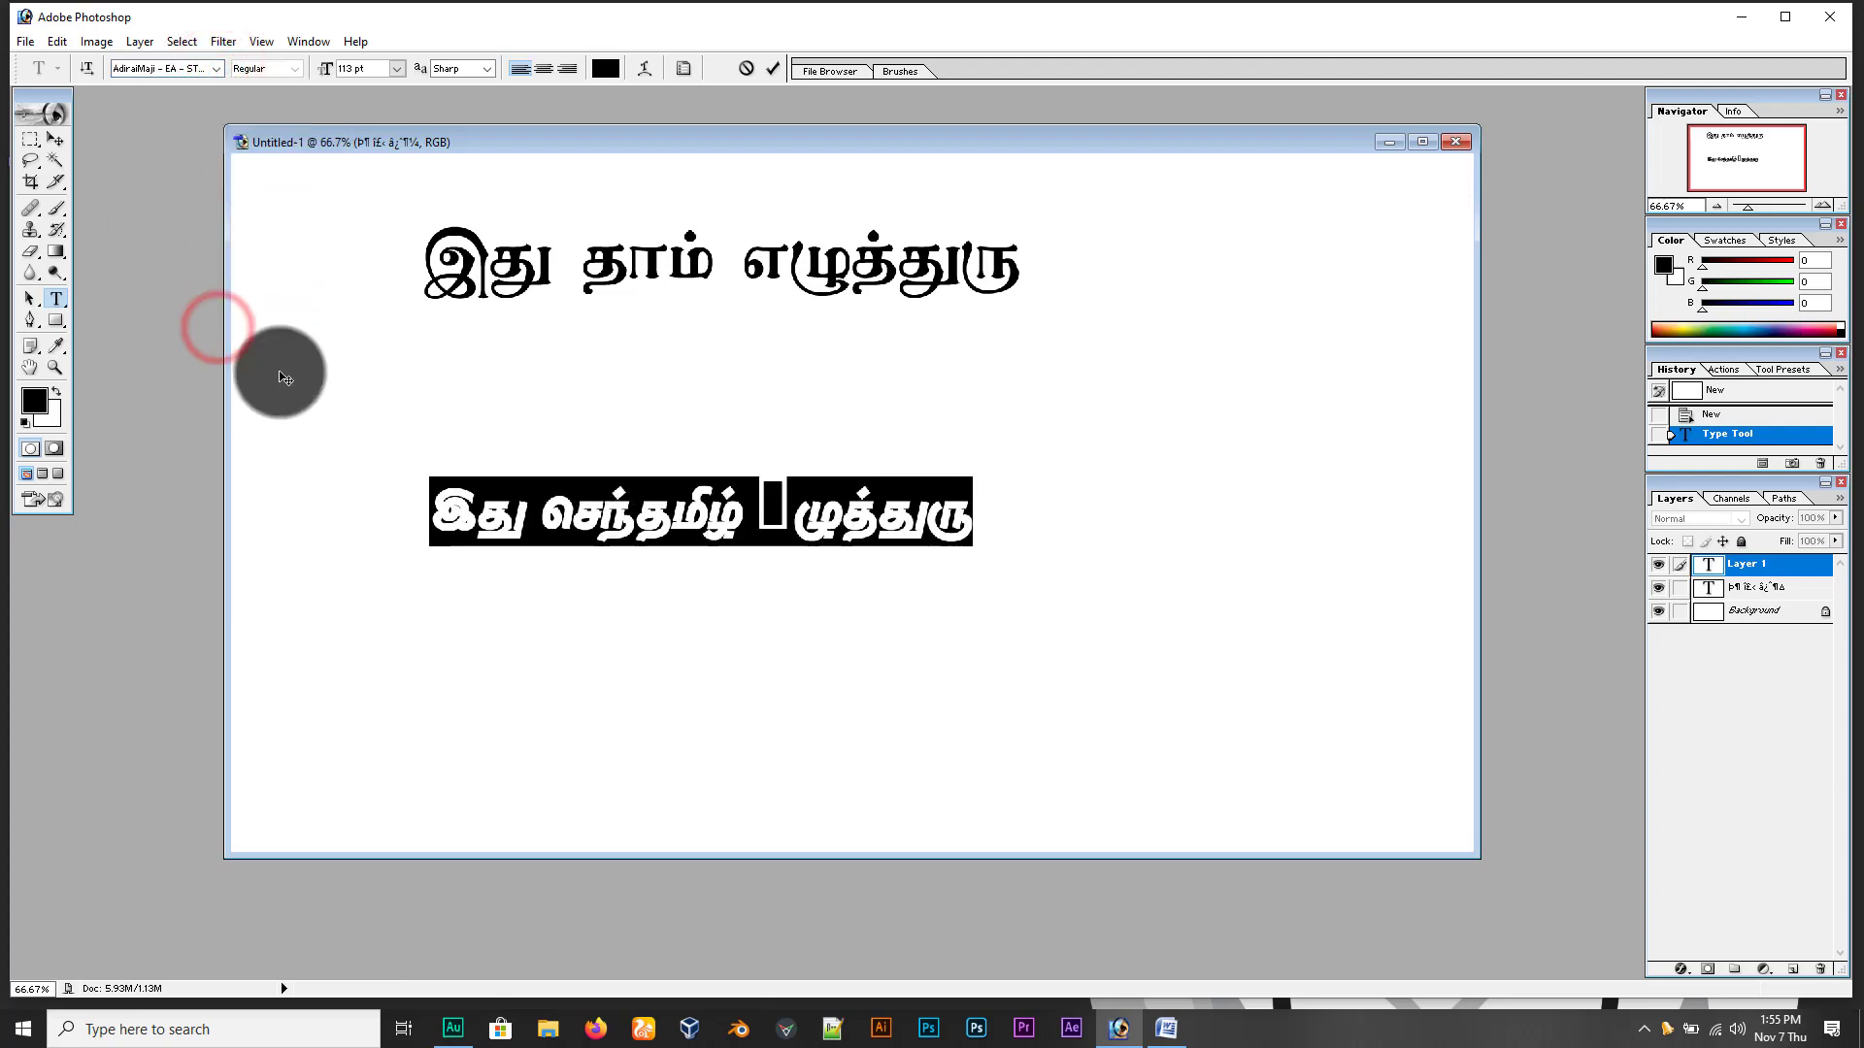
left_click_drag(629, 529, 616, 417)
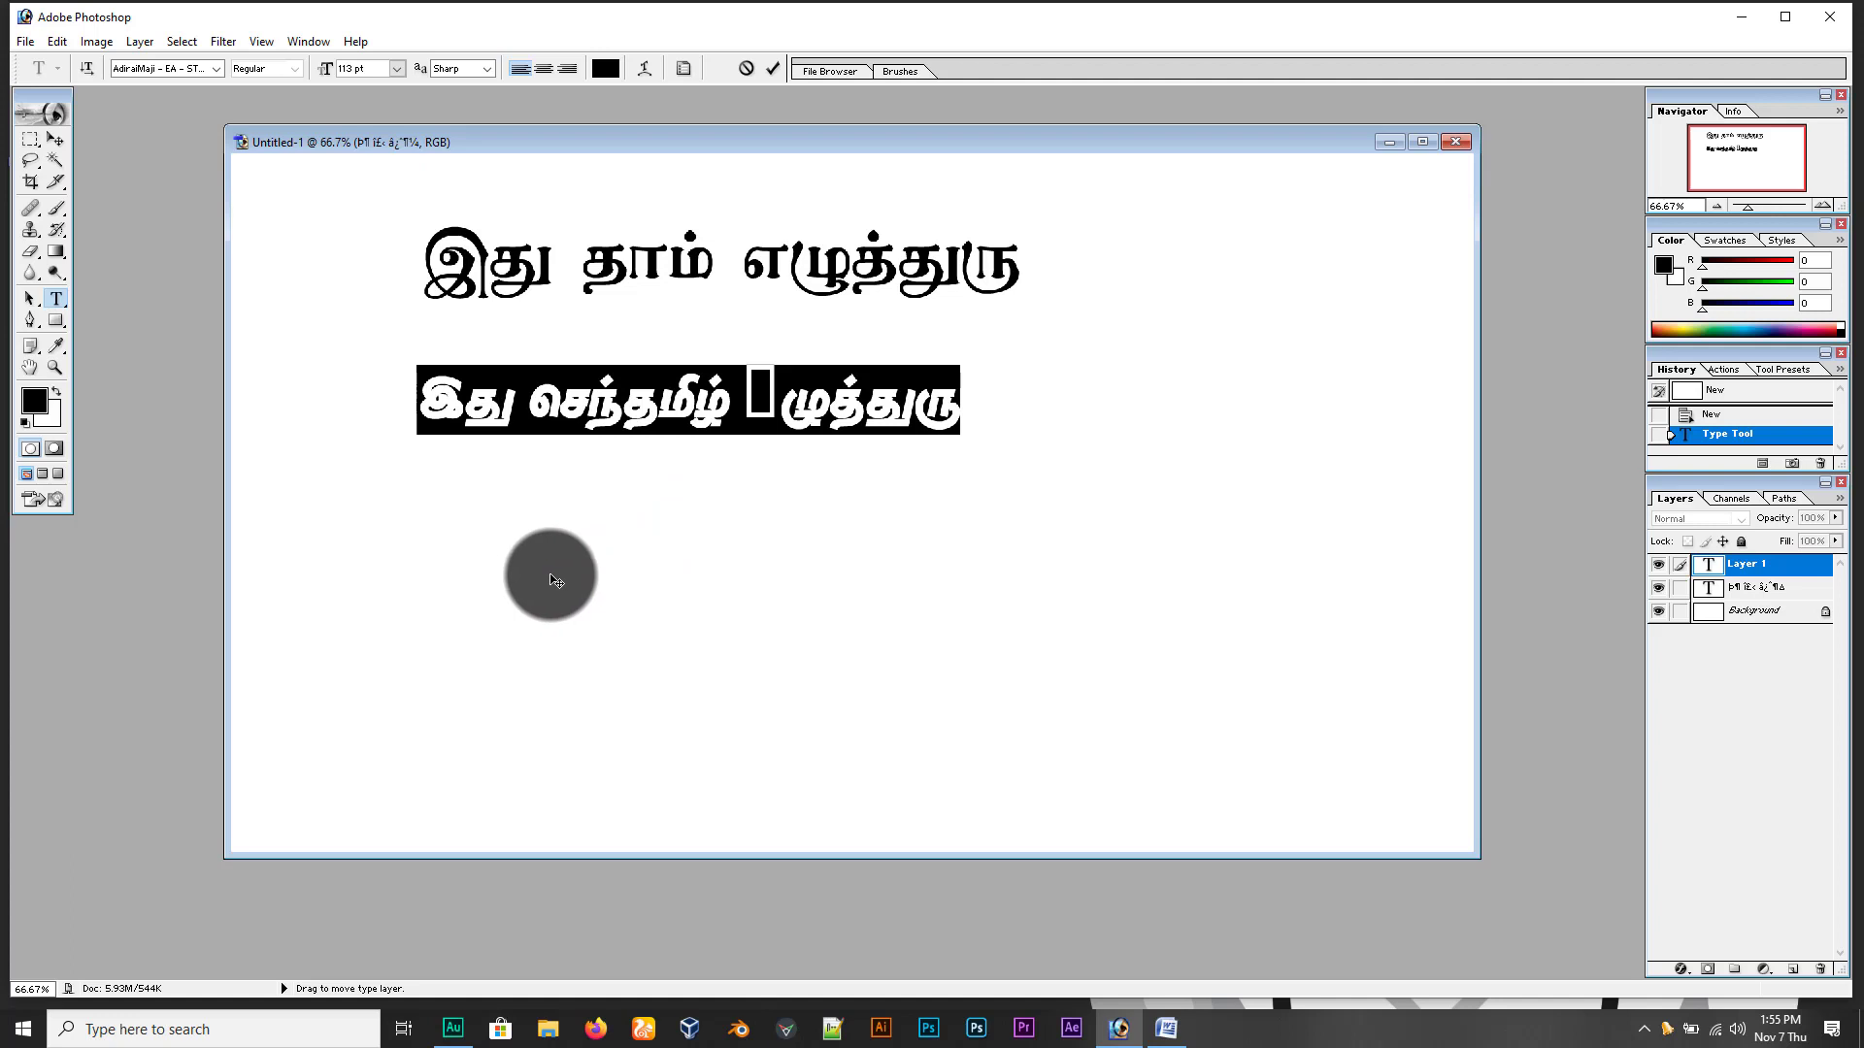
left_click_drag(551, 579, 633, 570)
Close Photoshop 7.0, discarding the uncommitted type edits and leaving the document unsaved
left_click(1821, 26)
left_click(1836, 14)
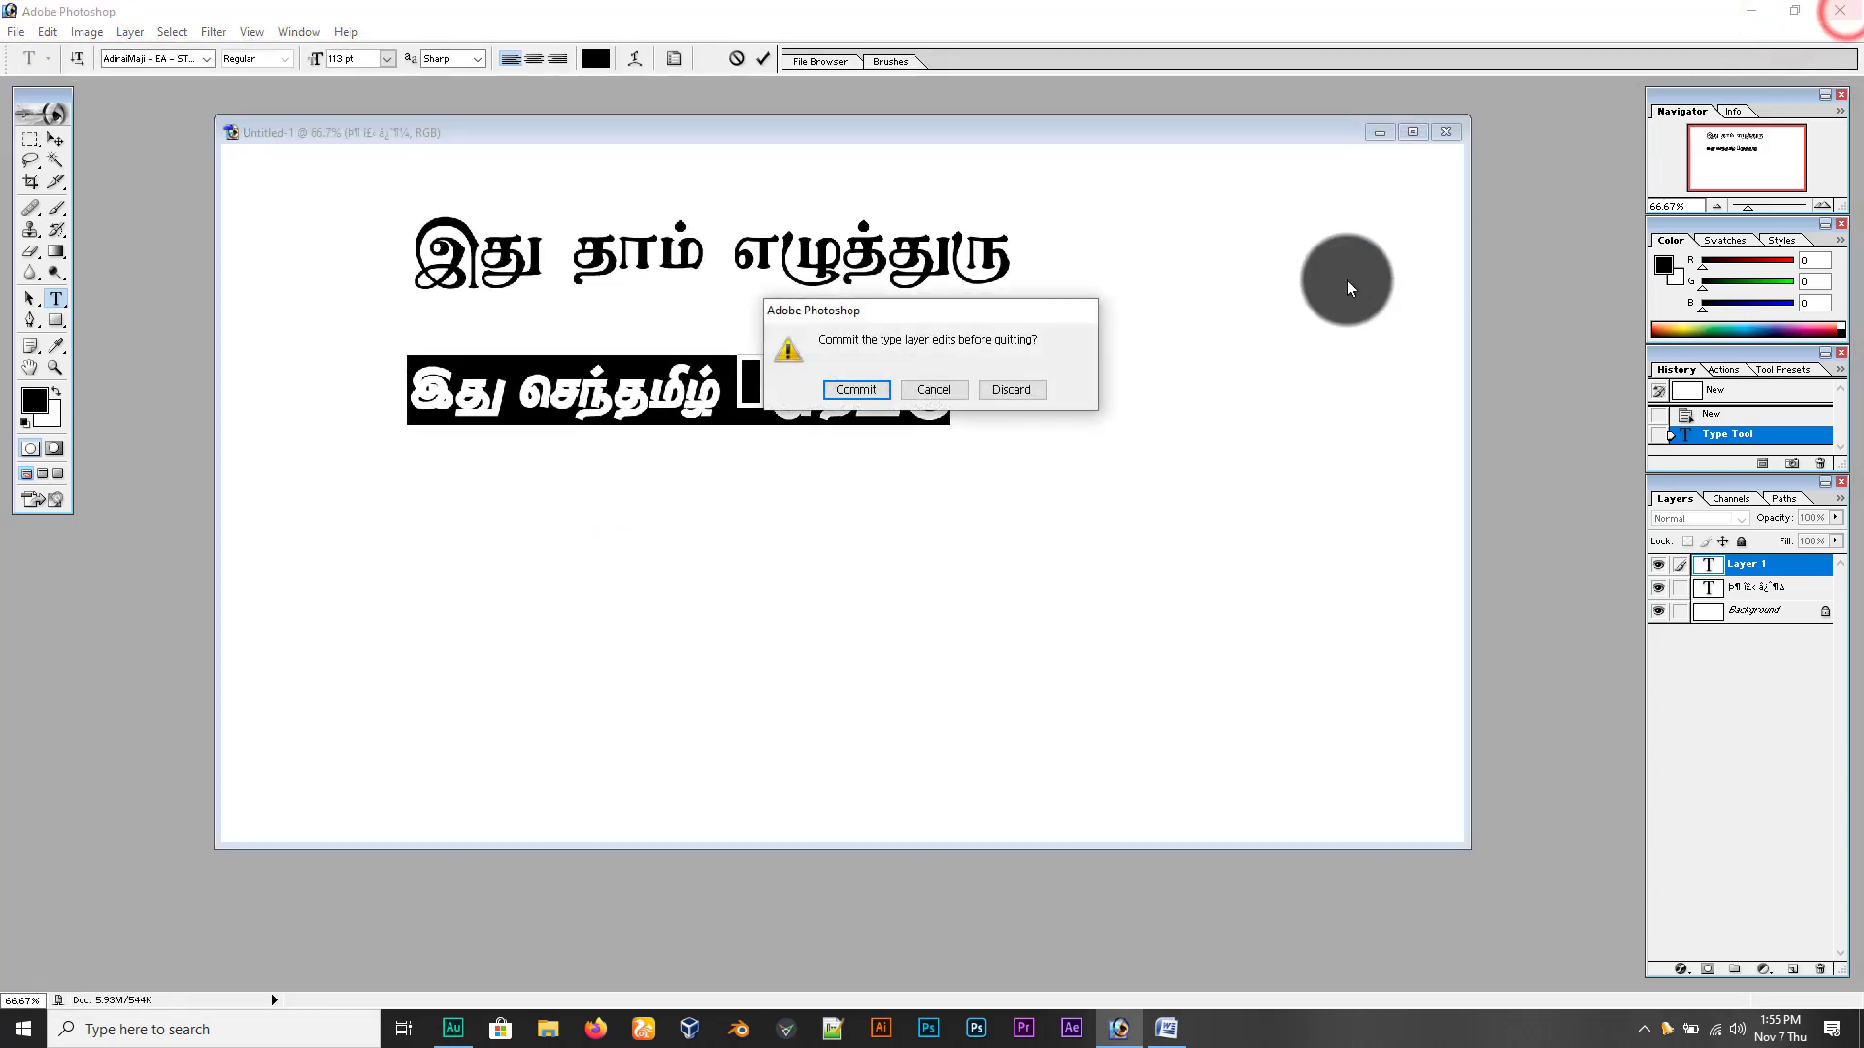
left_click(1018, 386)
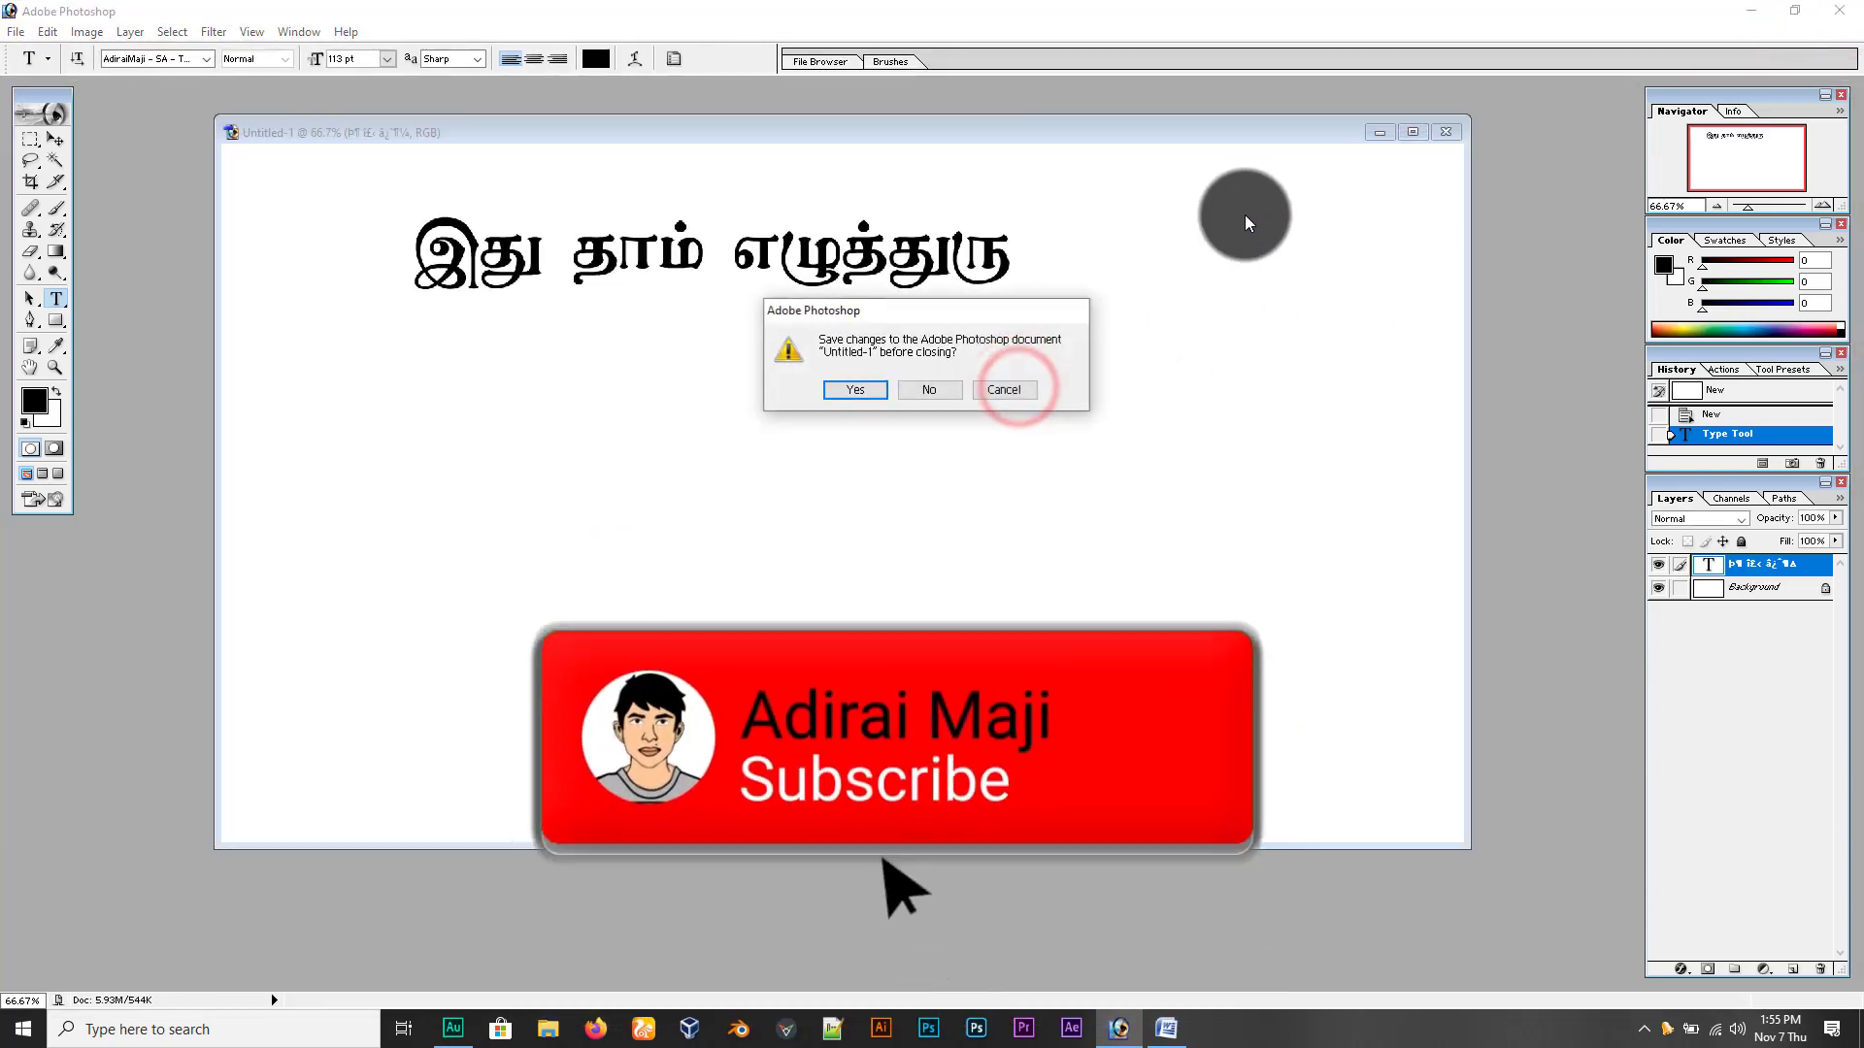
left_click(937, 390)
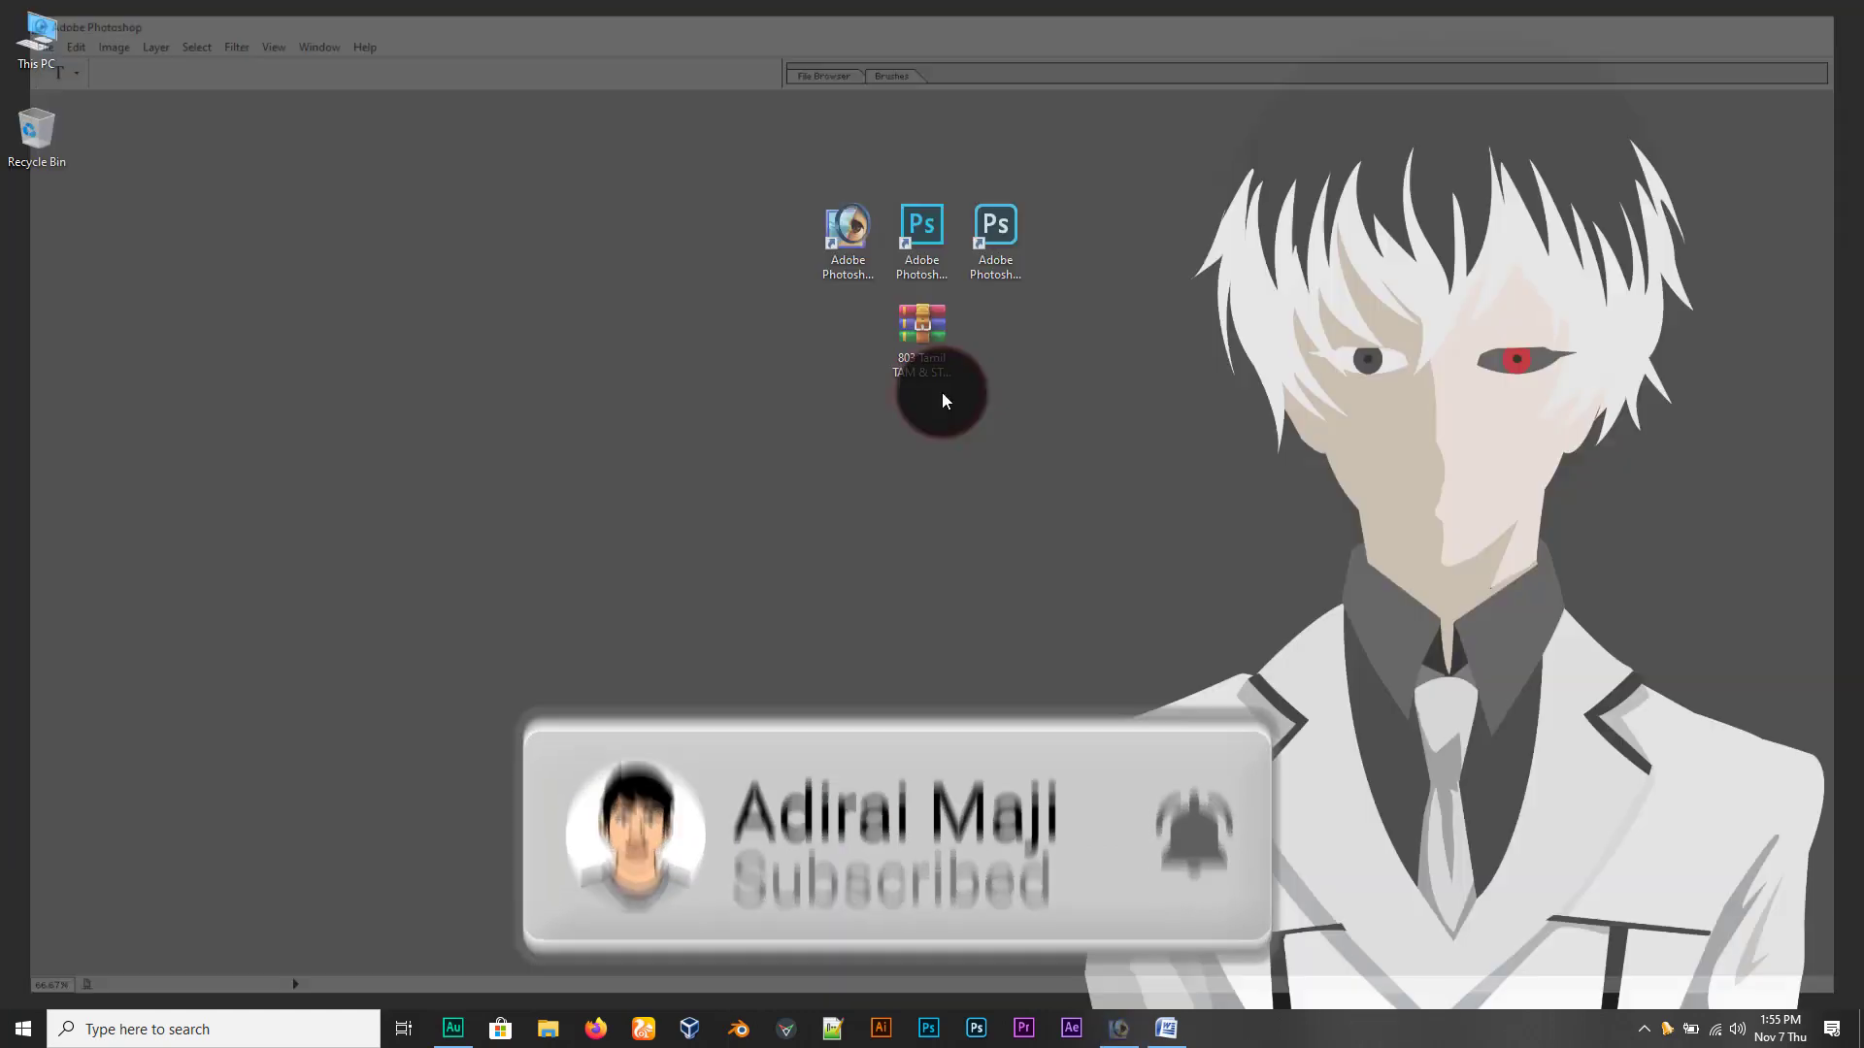
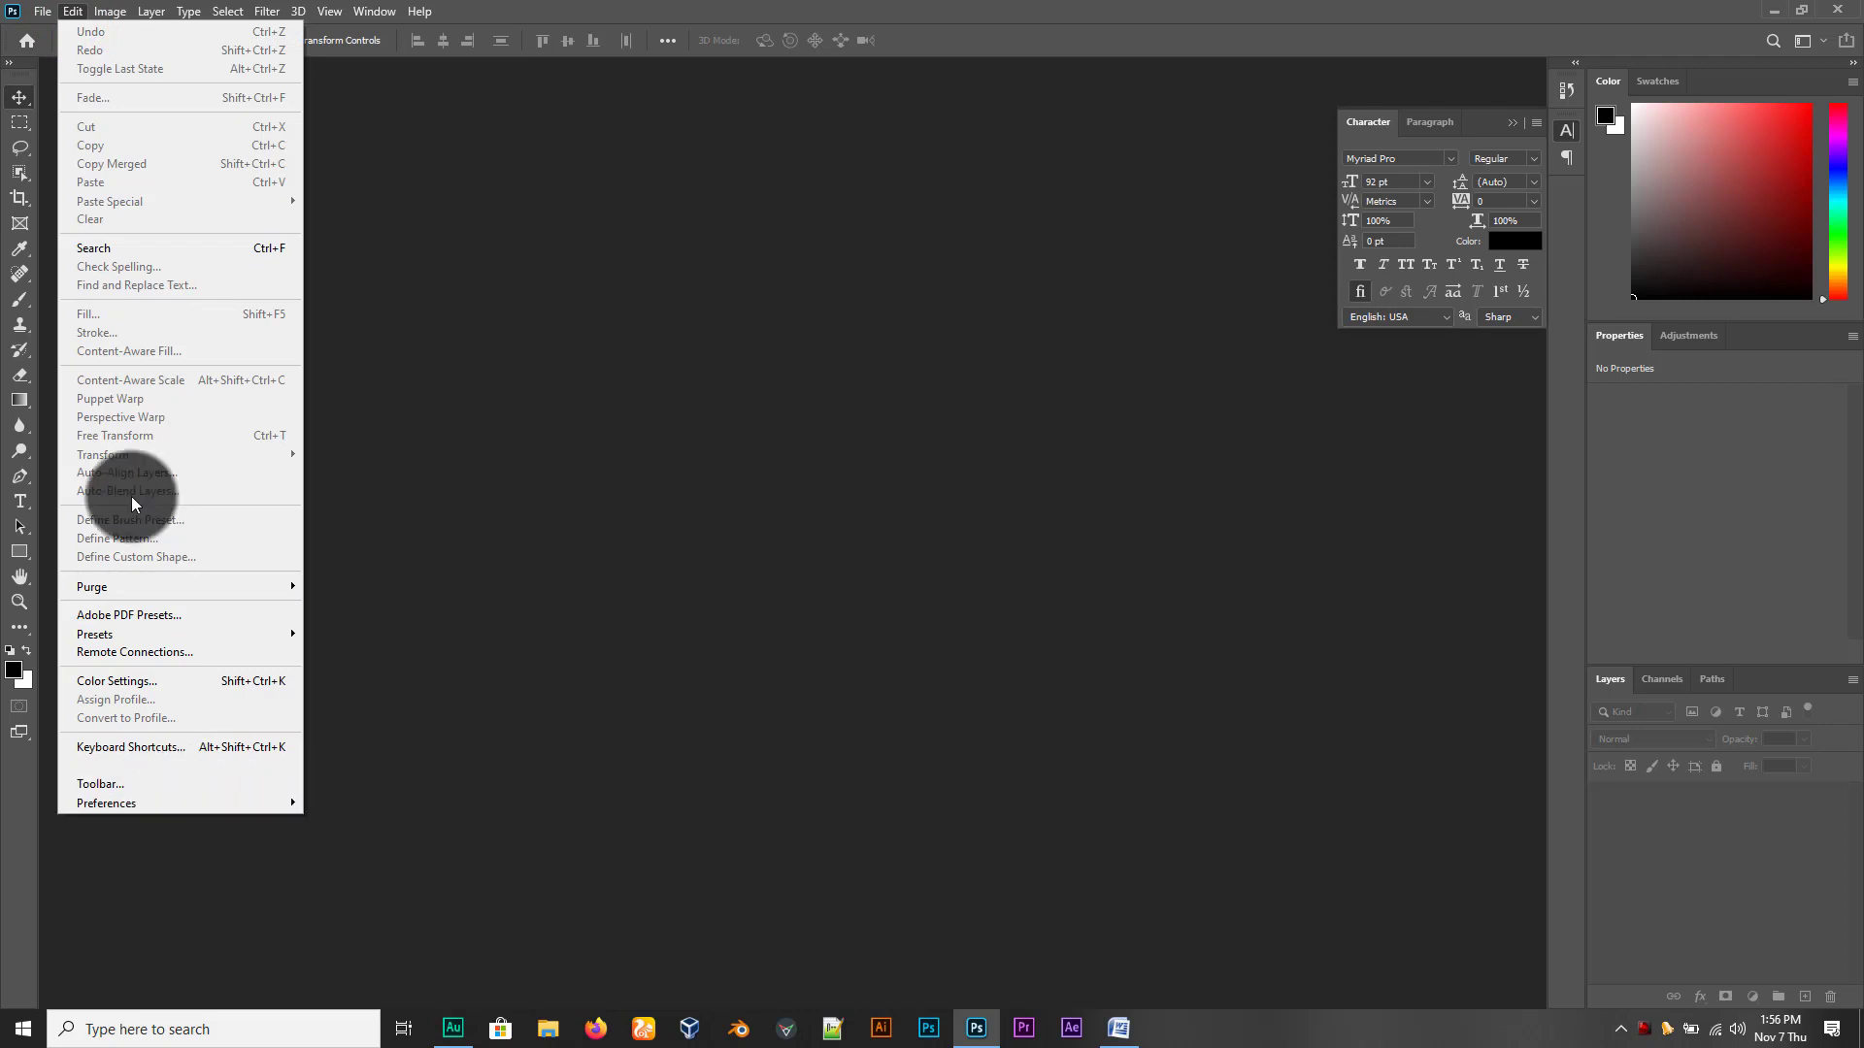
In the newer Photoshop, check the text engine option in the Type preferences and accept the dialog
mouse_move(200, 806)
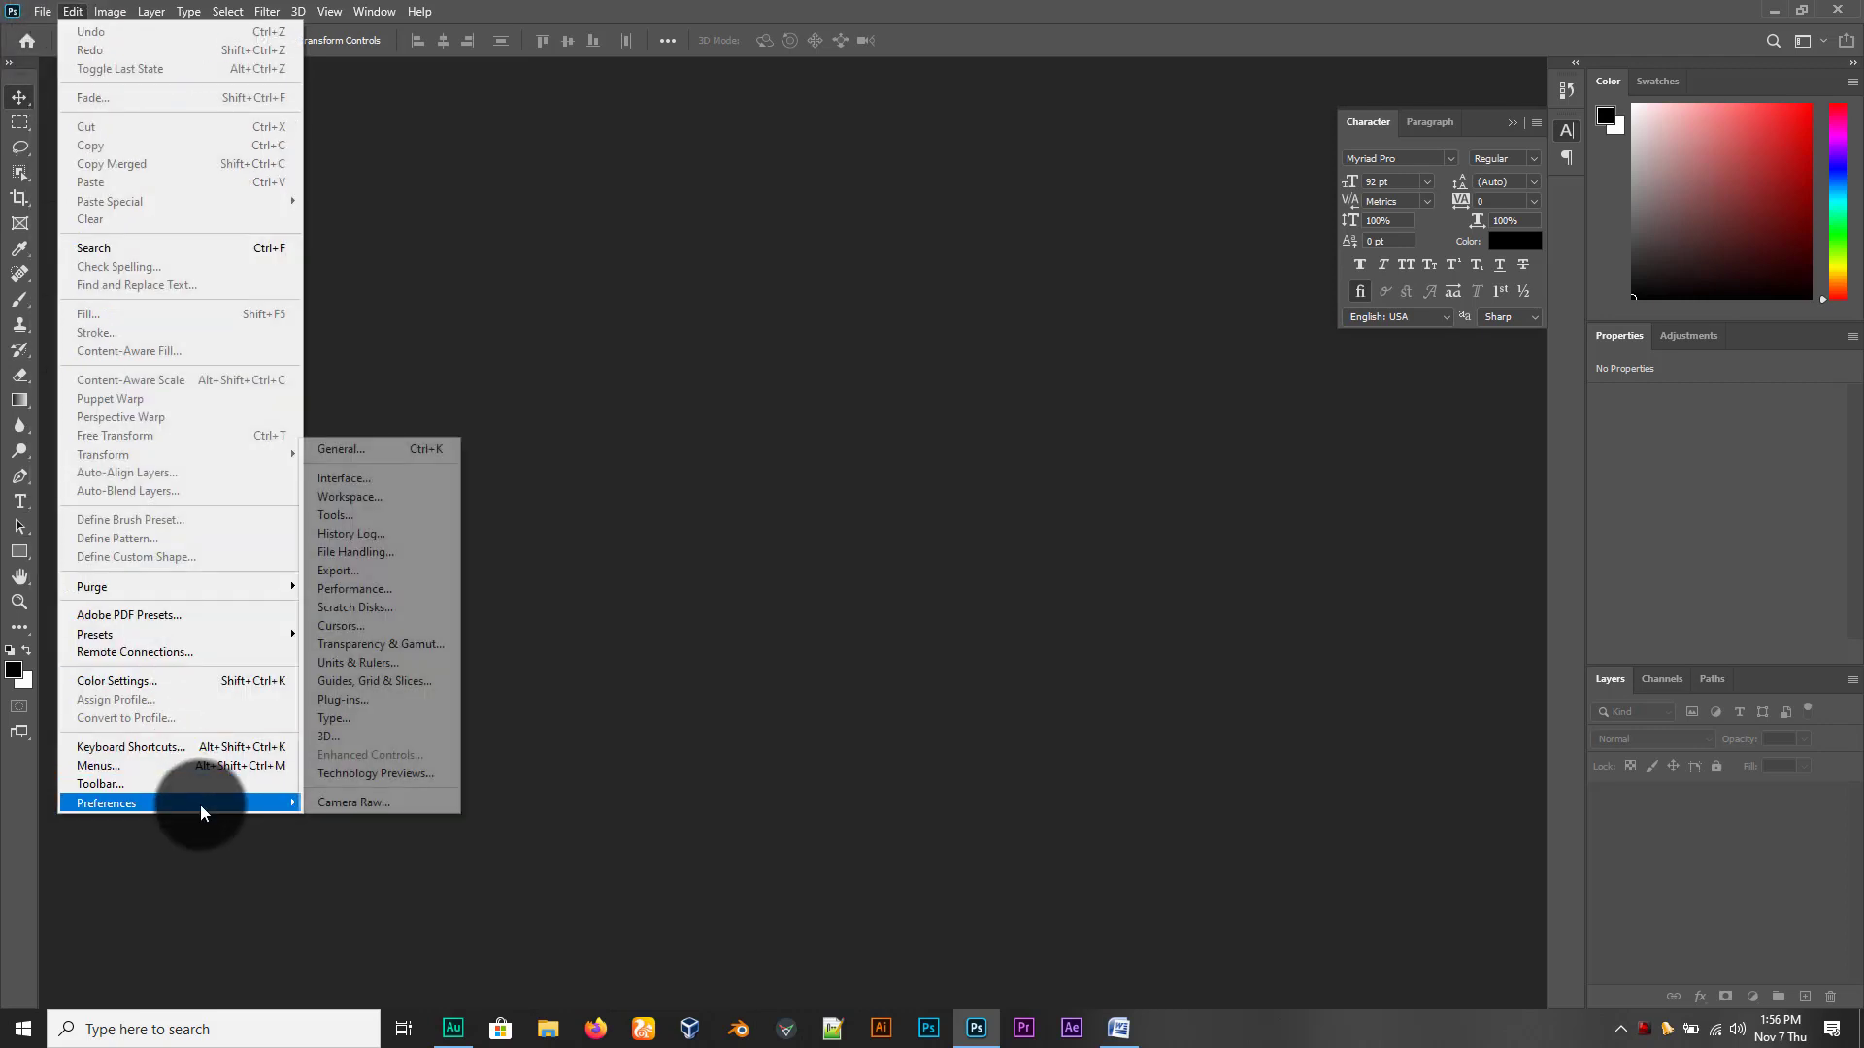
left_click(377, 718)
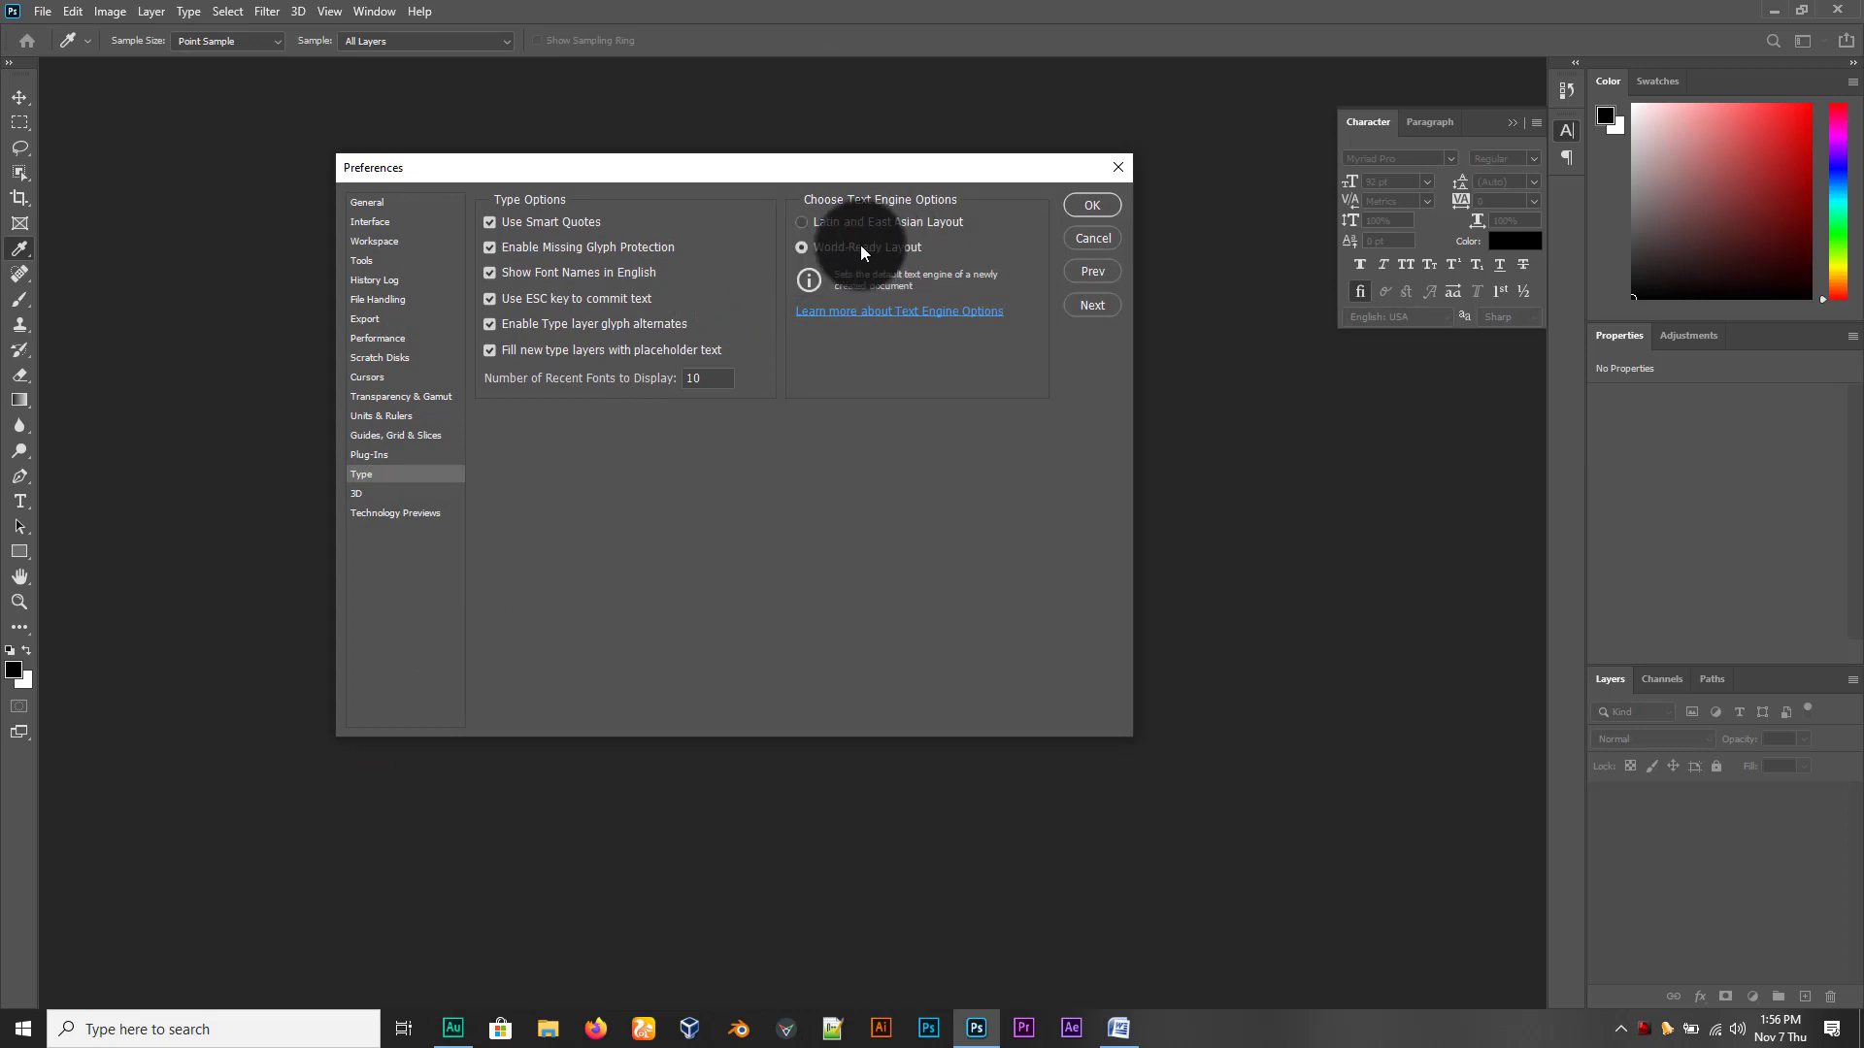
left_click(1093, 205)
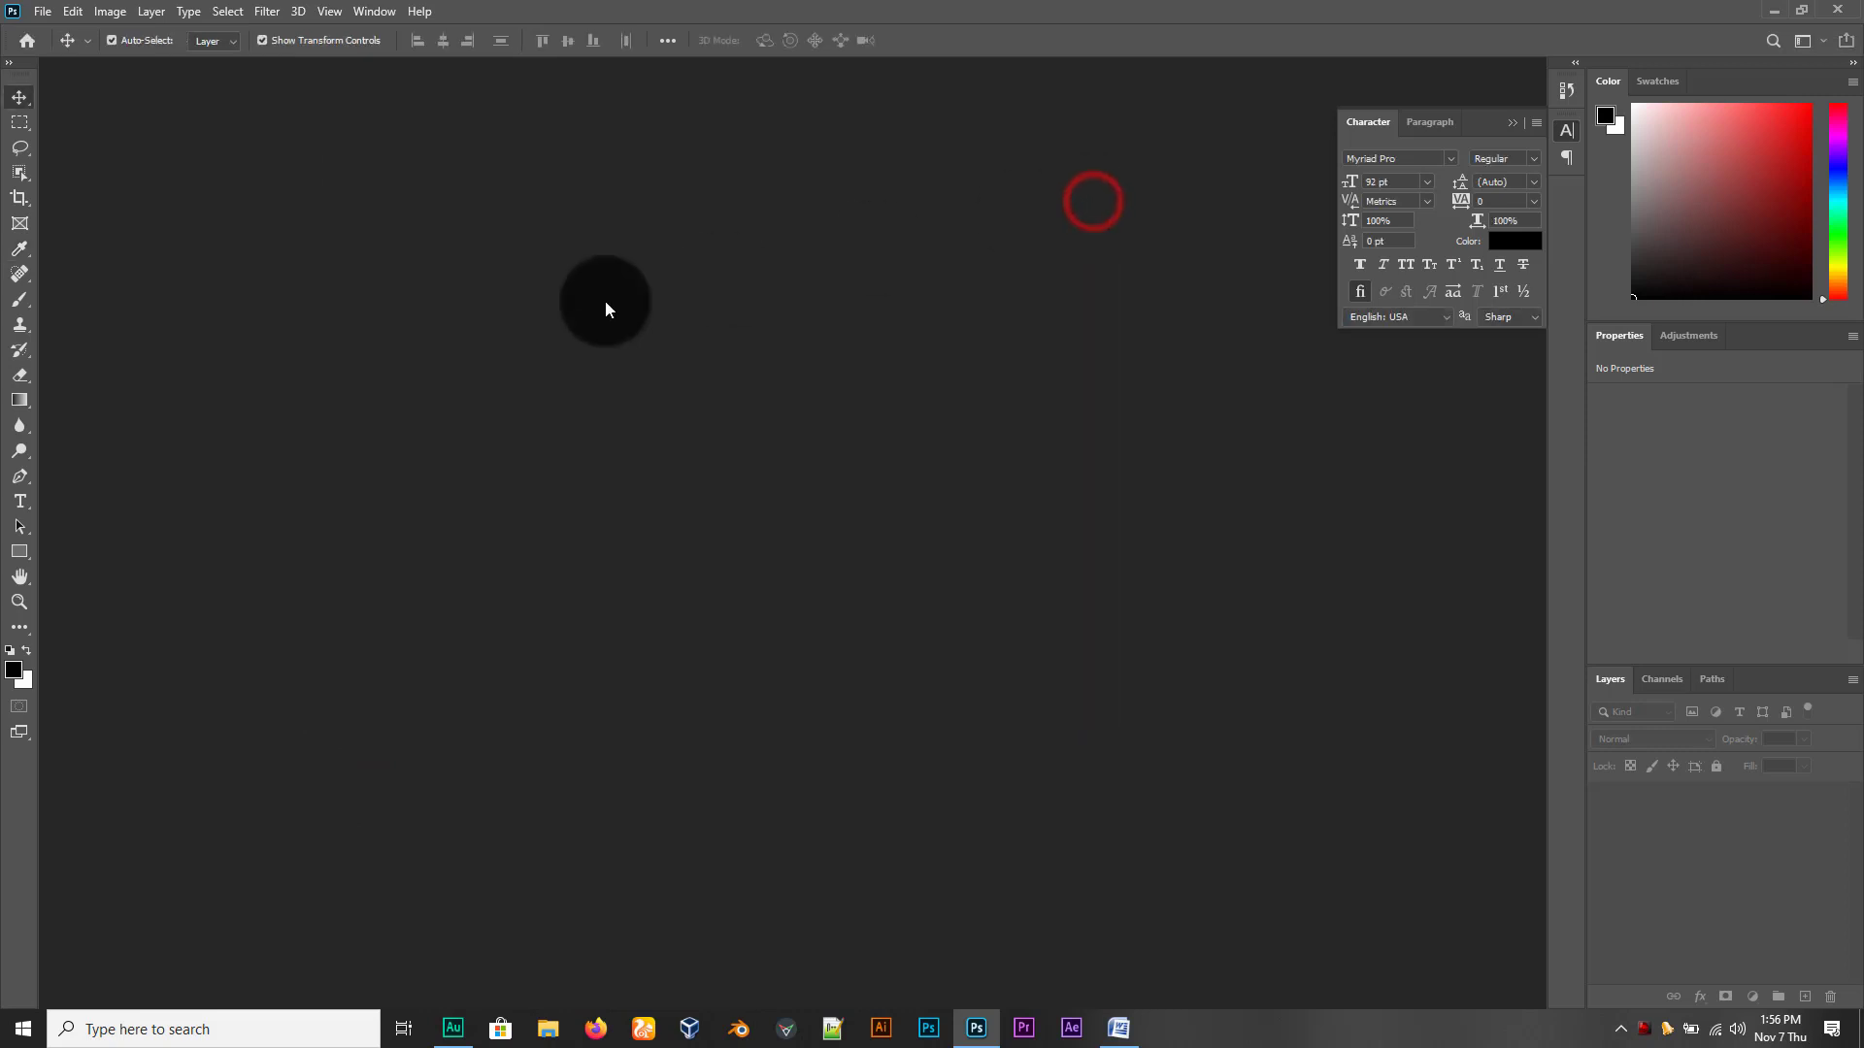
Create a new 1920 x 1080 pixel RGB document at 72 pixels/inch with a white background
double_click(615, 385, "ctrl")
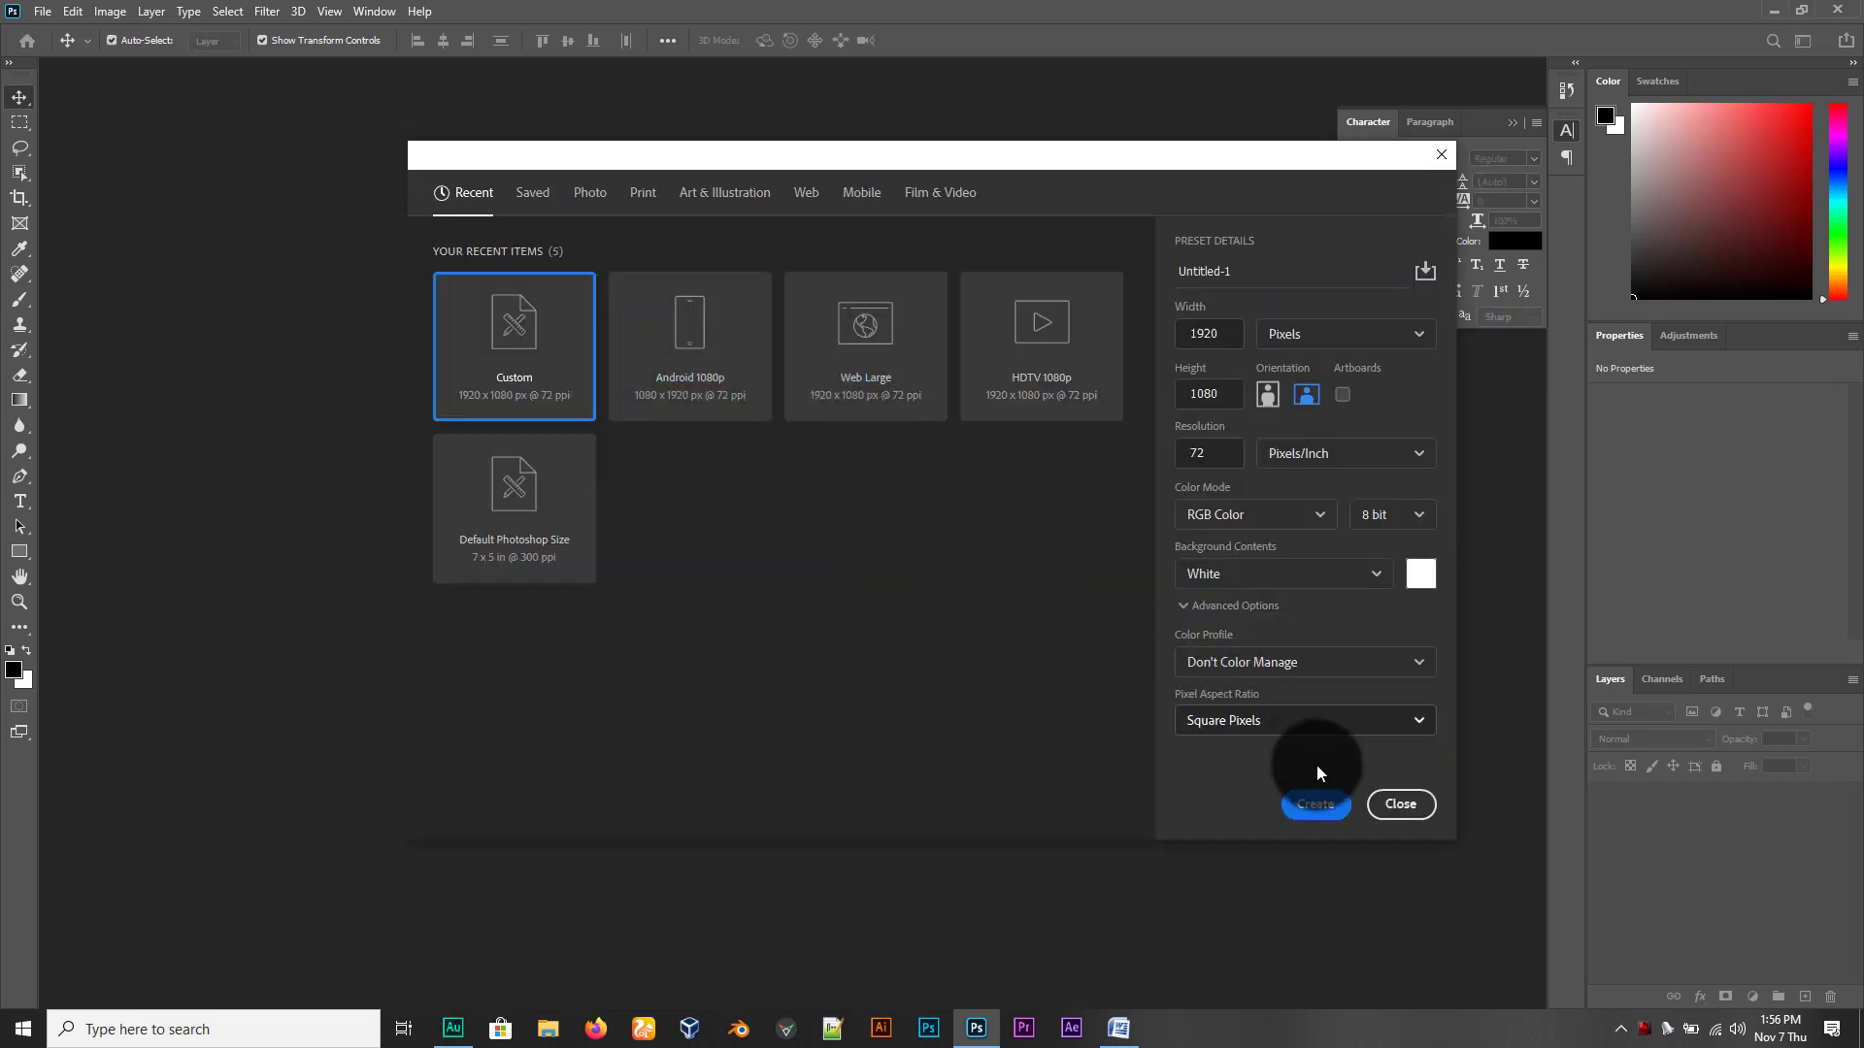
left_click(1326, 809)
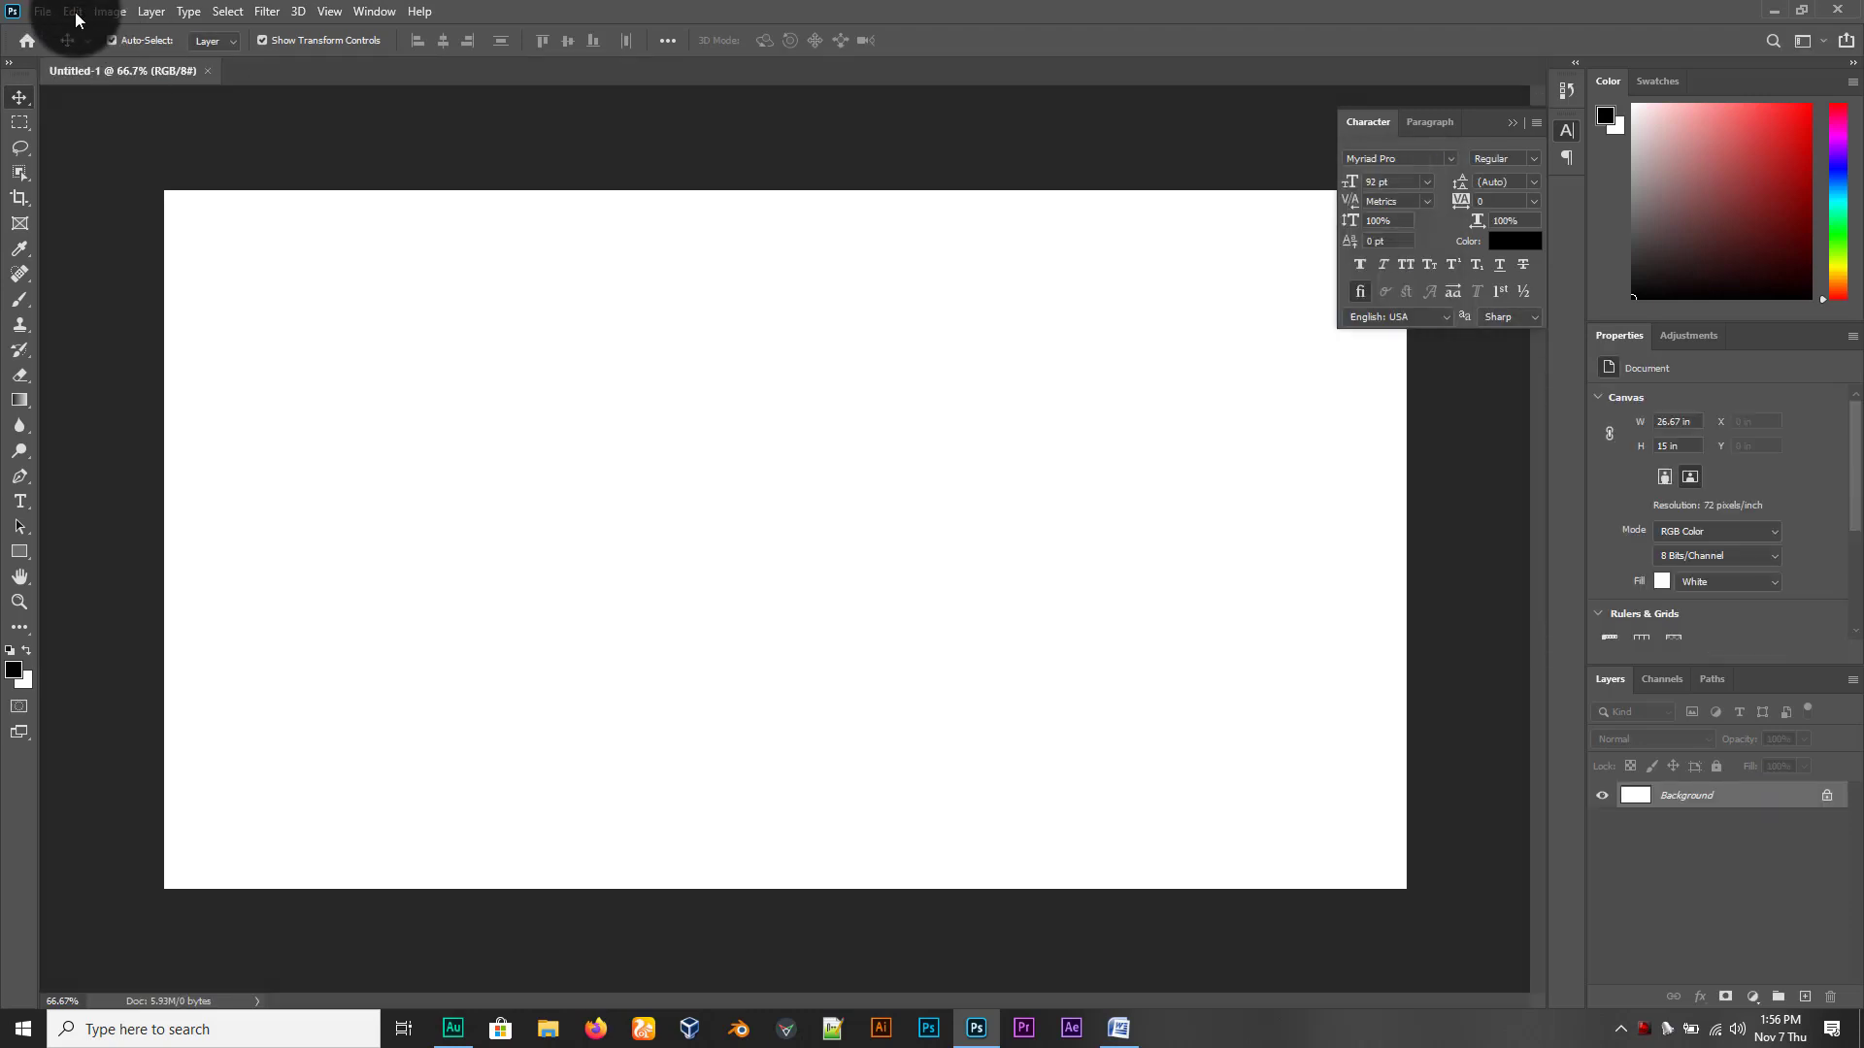
Recheck the text engine choice in the Type preferences with the new document open, and accept the dialog
left_click(74, 12)
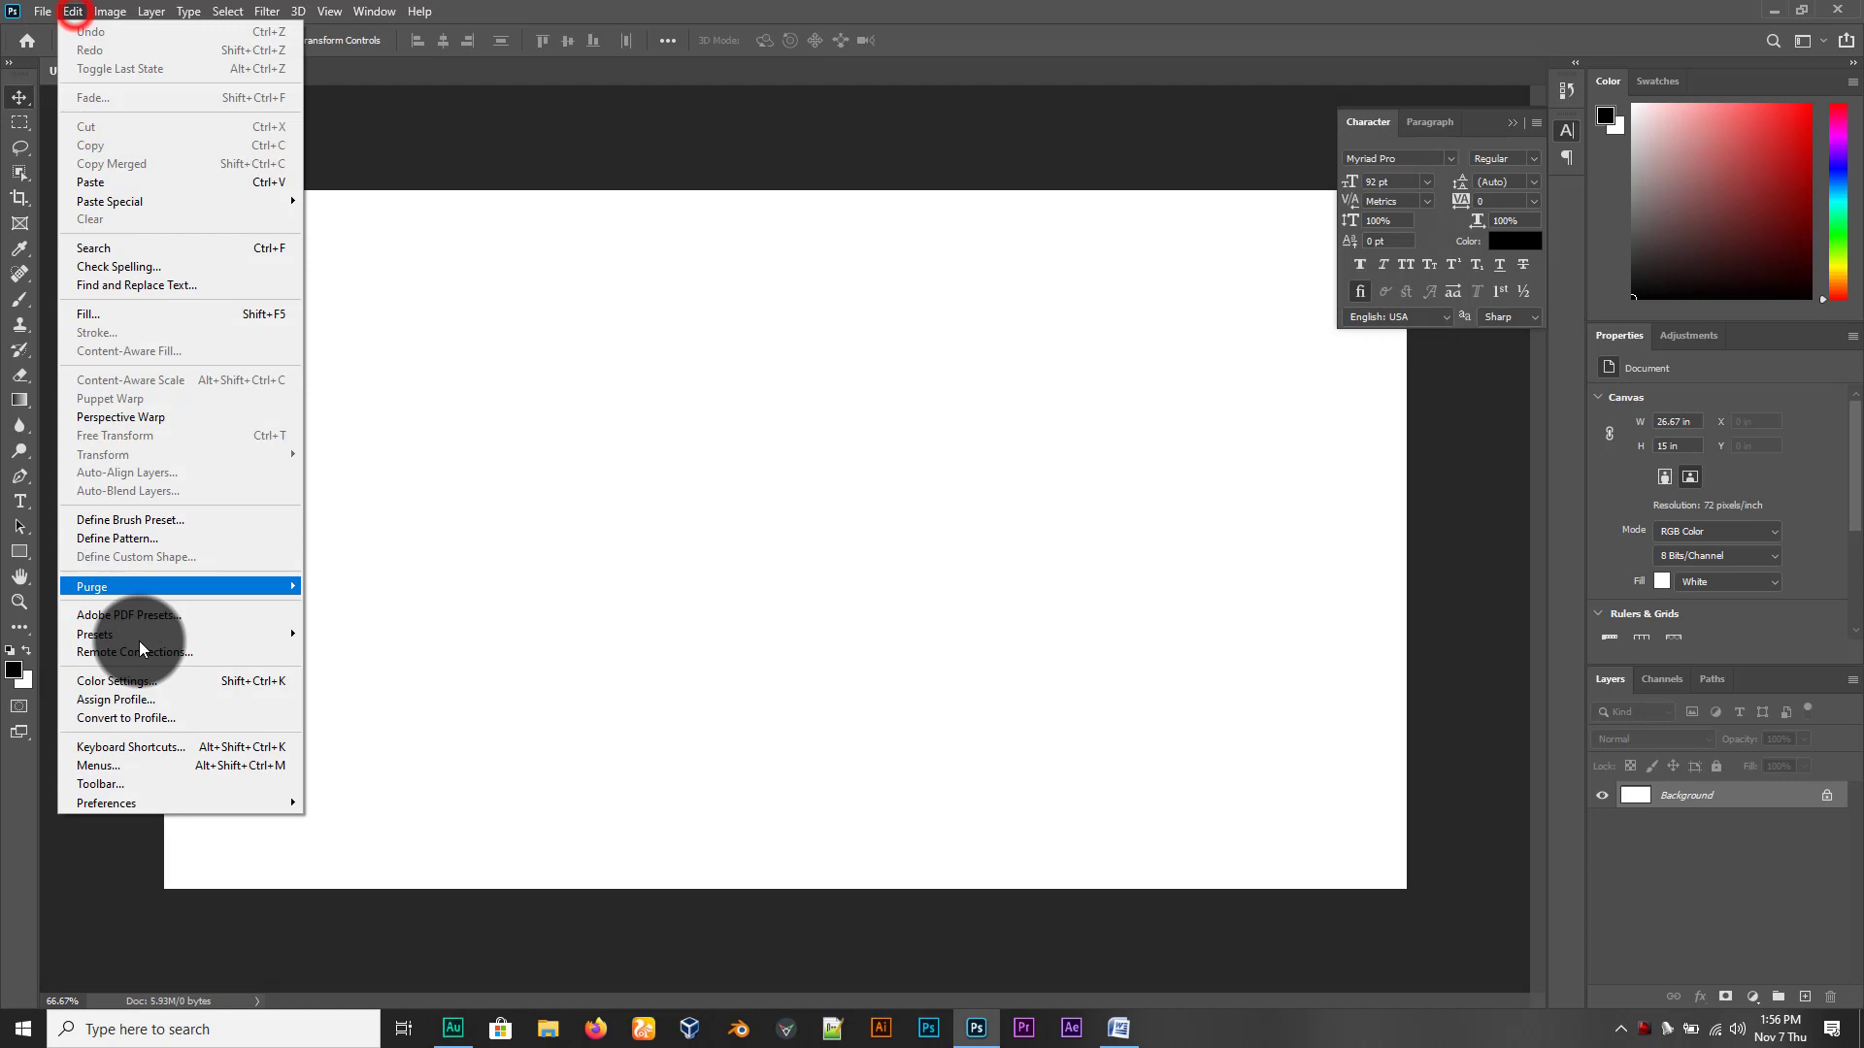
left_click(214, 806)
left_click(363, 718)
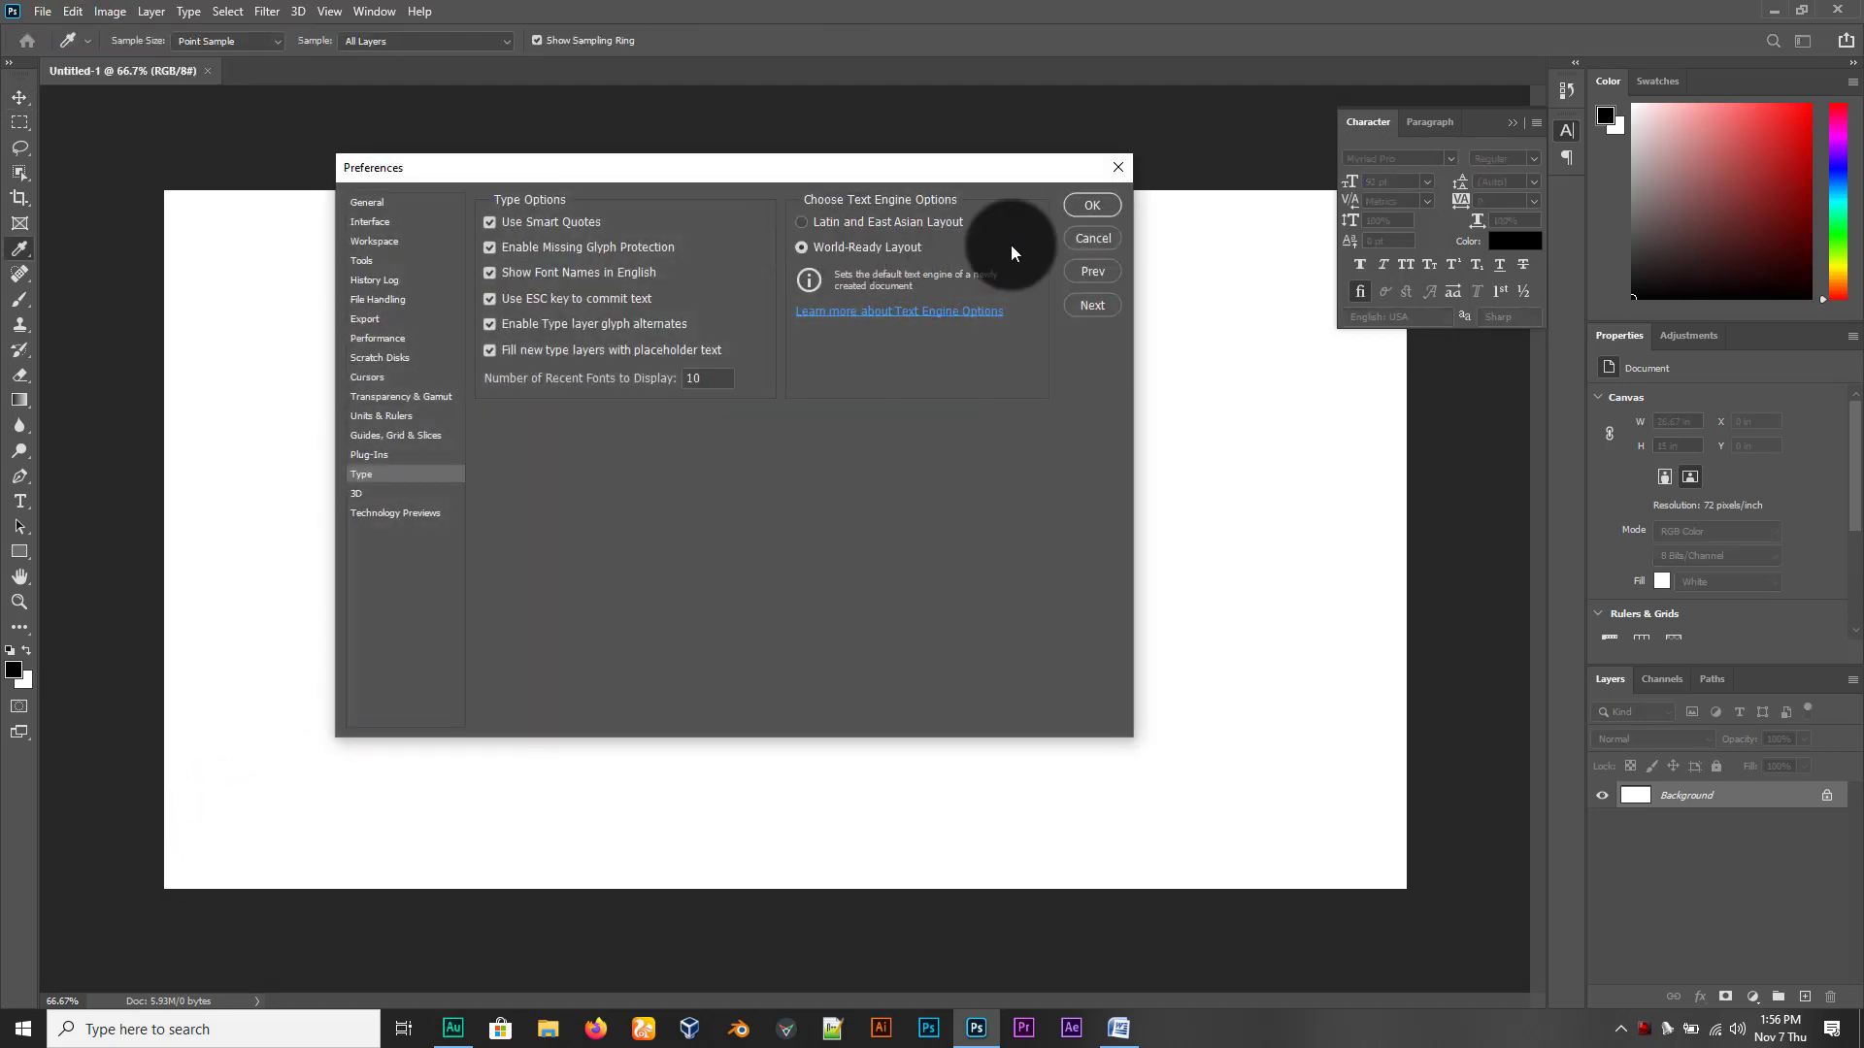
left_click(1091, 205)
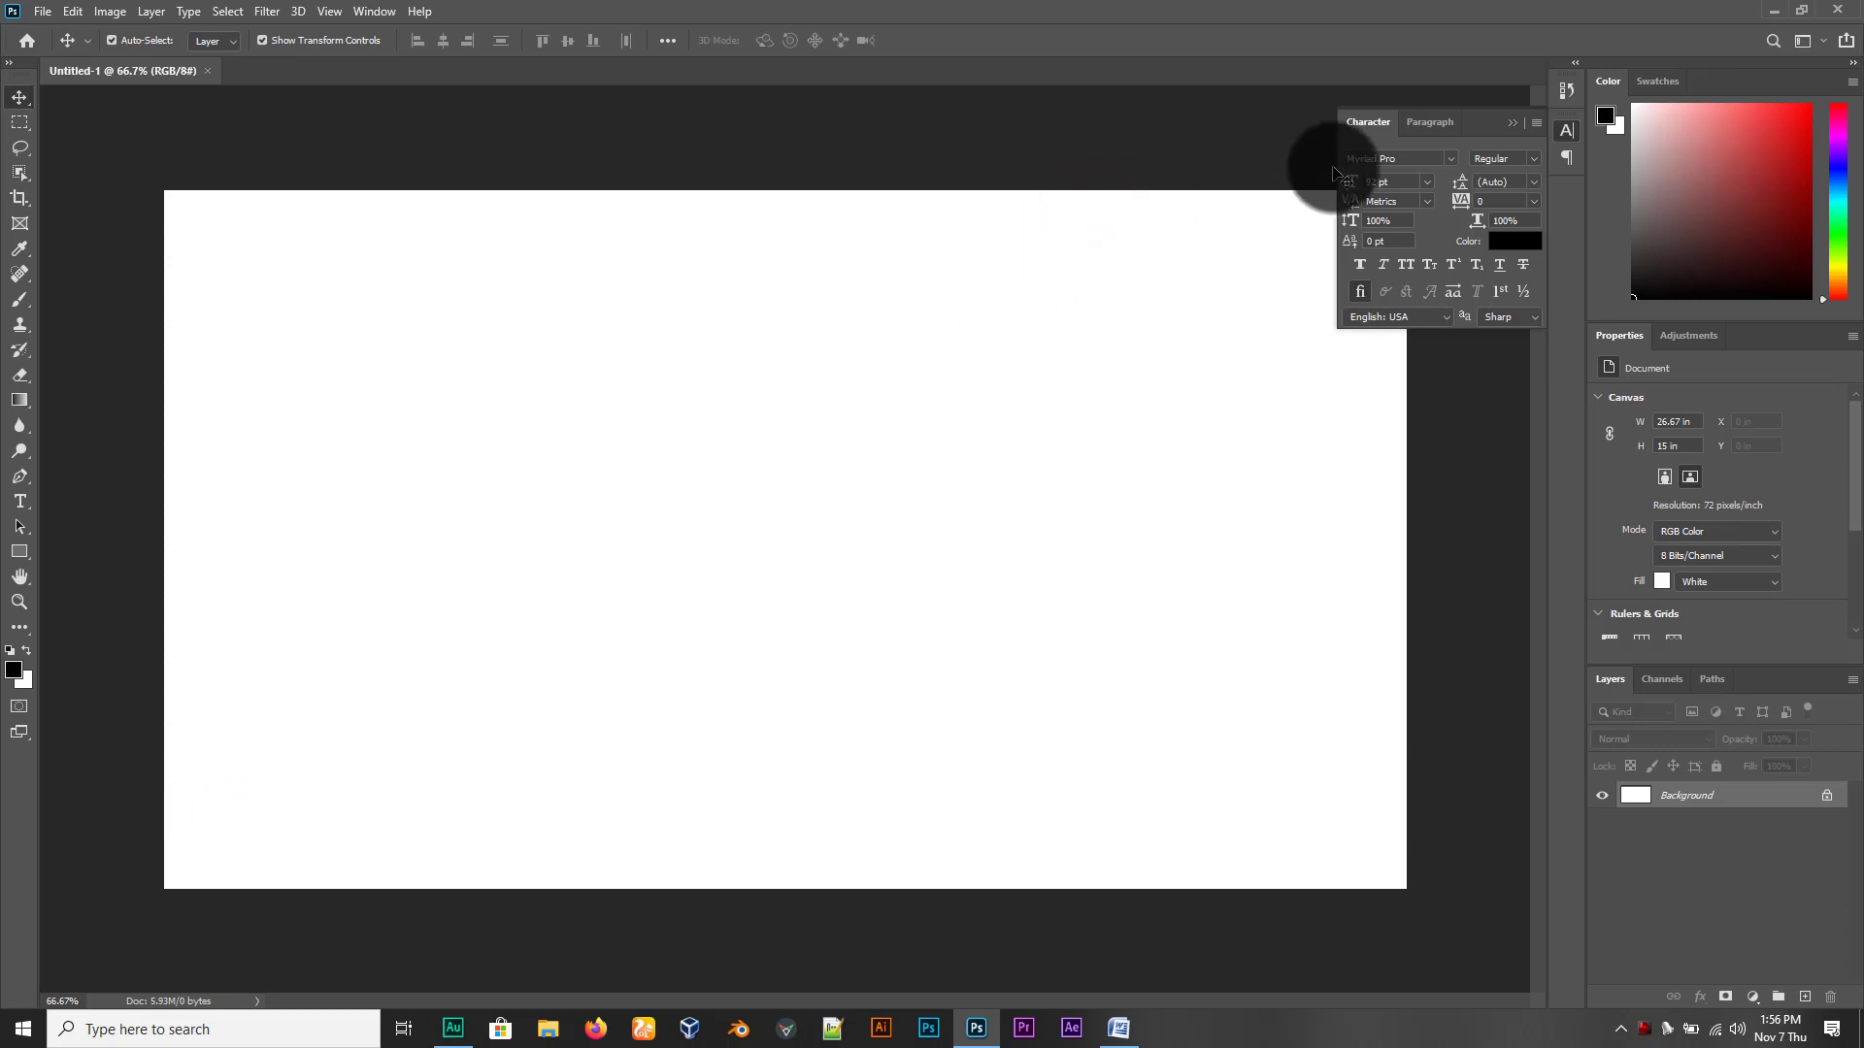
Choose the AdiraiMaji - SA - TAM-Tamil099 font as the type font for the blank document
left_click(1446, 158)
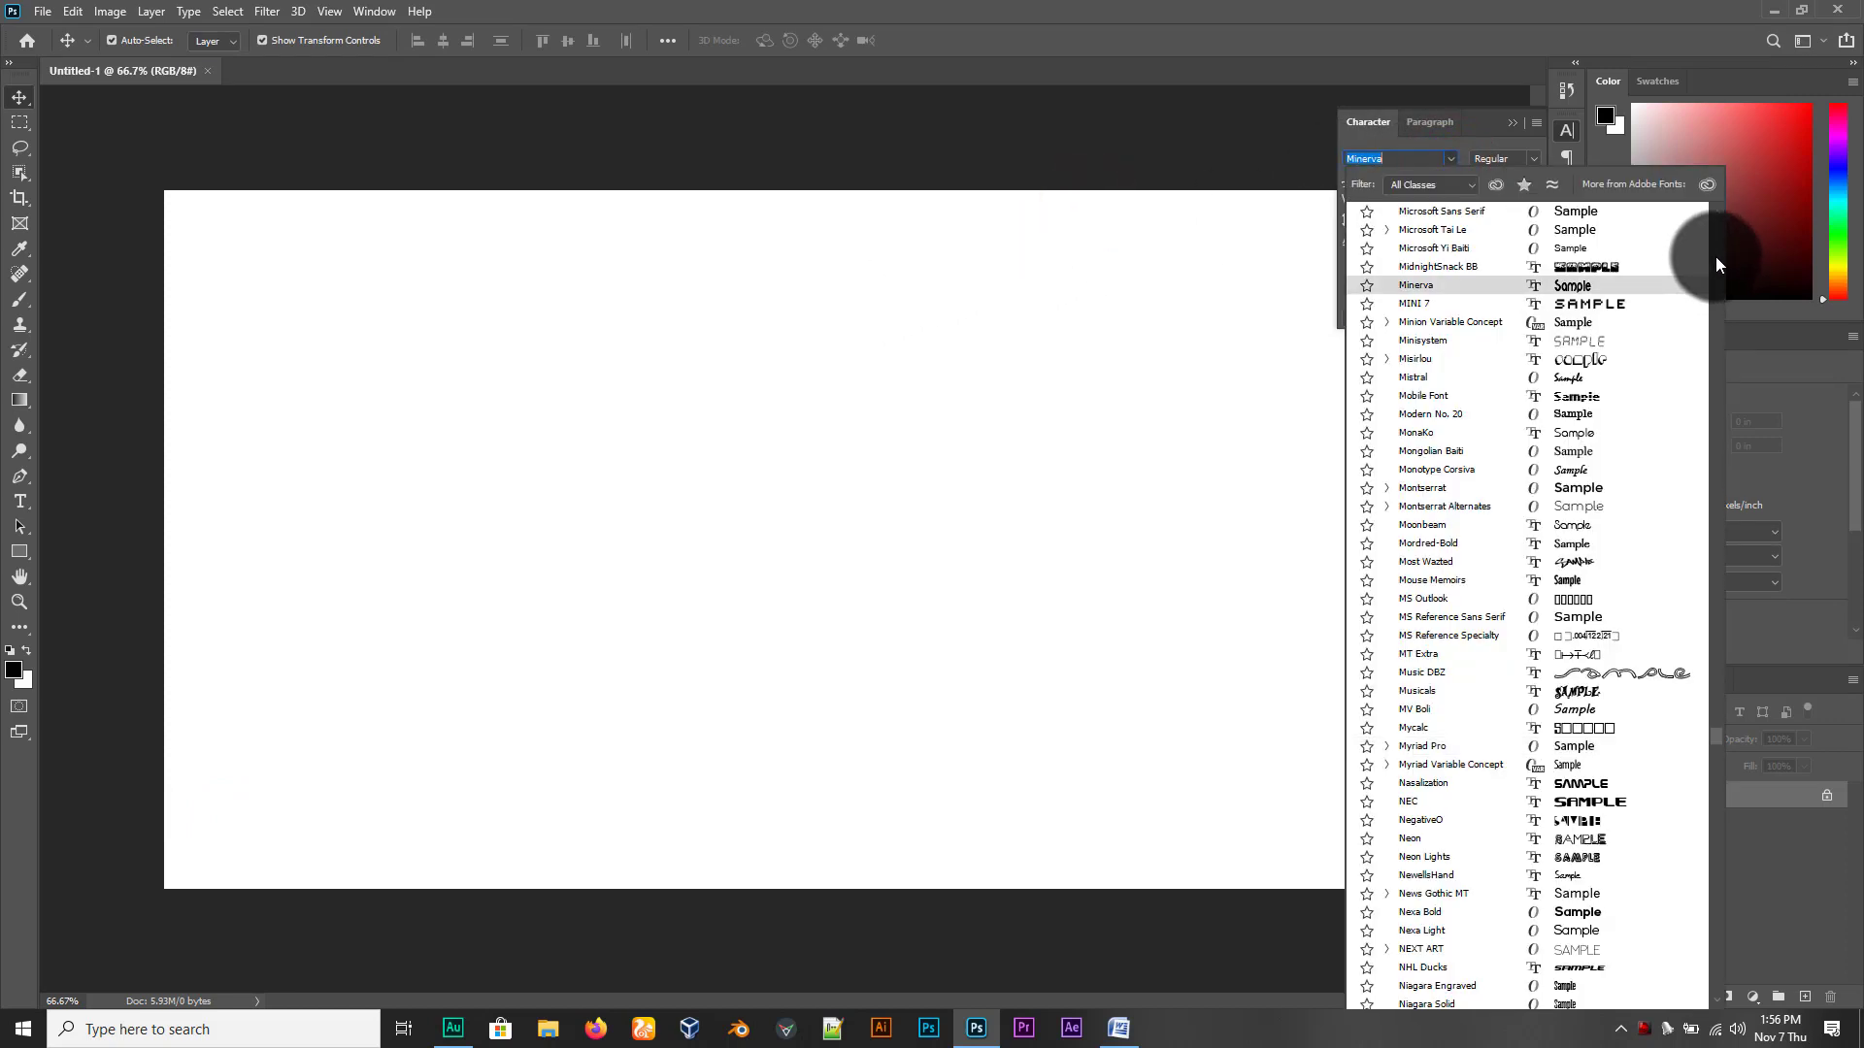
left_click(1717, 260)
left_click_drag(1720, 714, 1707, 458)
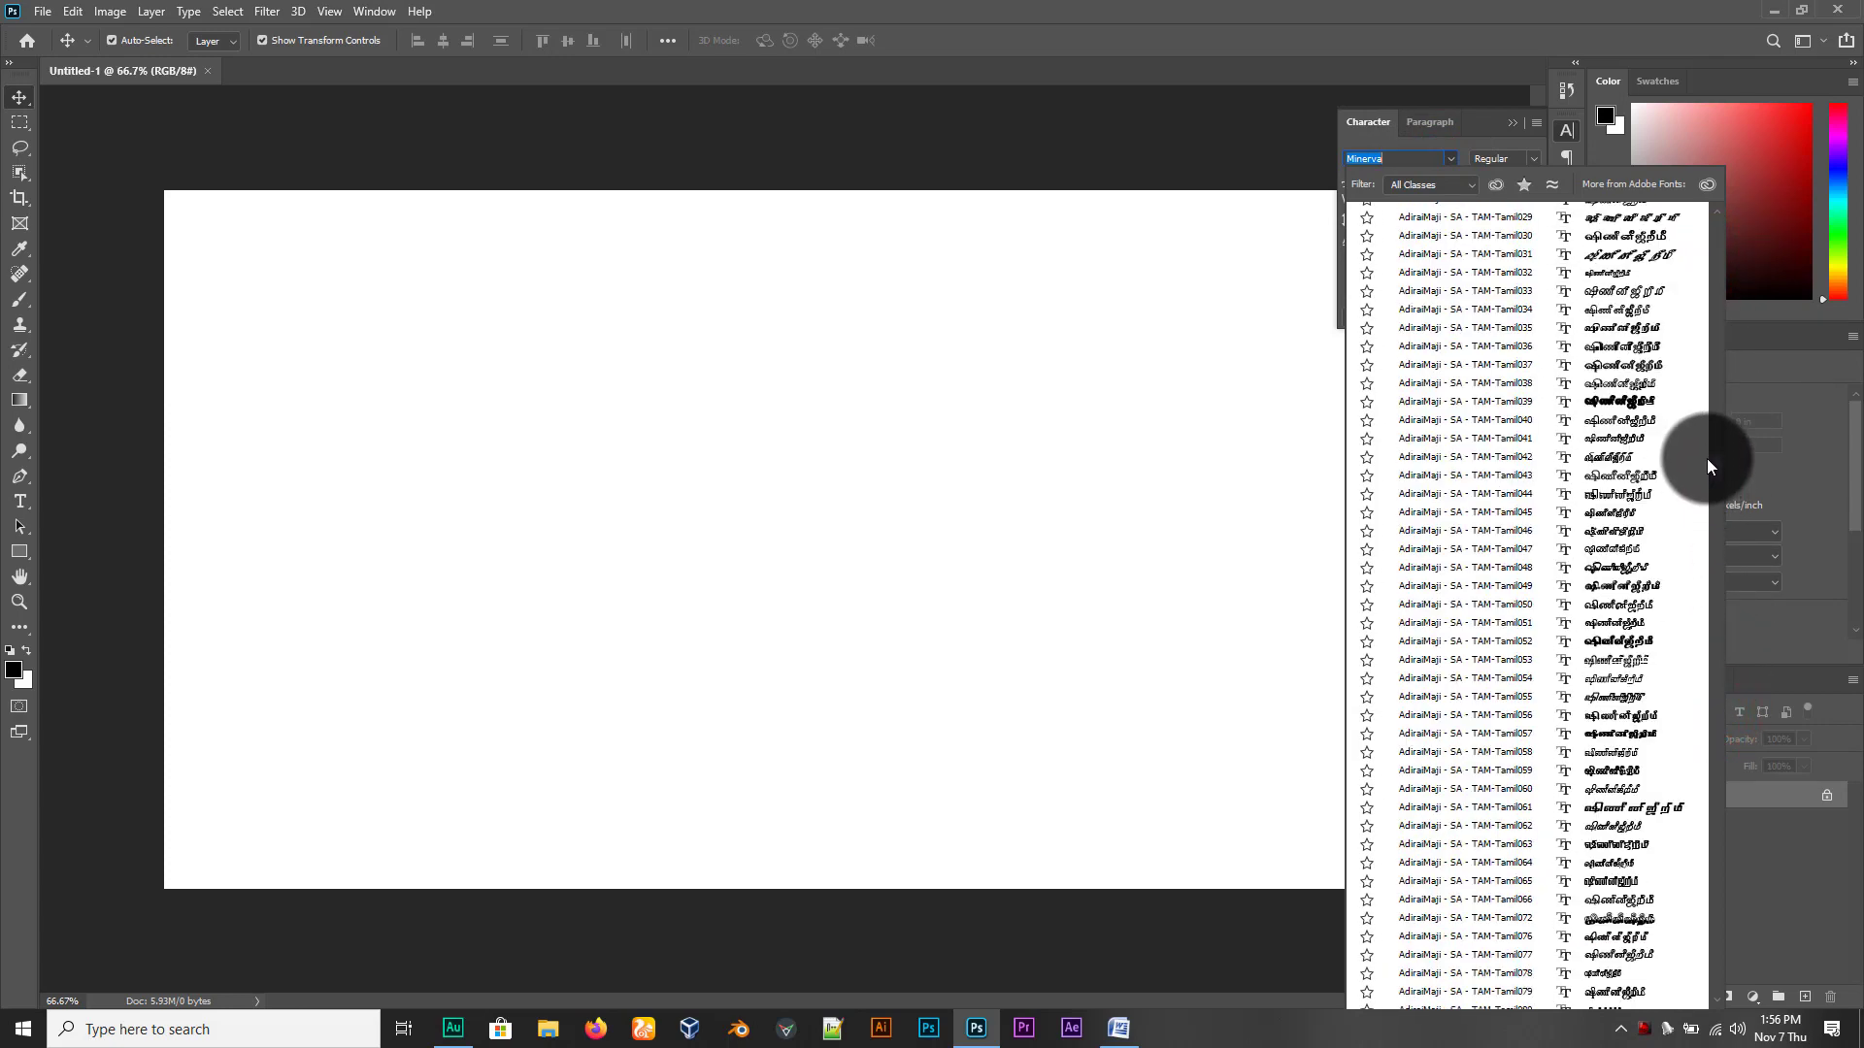
left_click(1707, 458)
left_click(1605, 476)
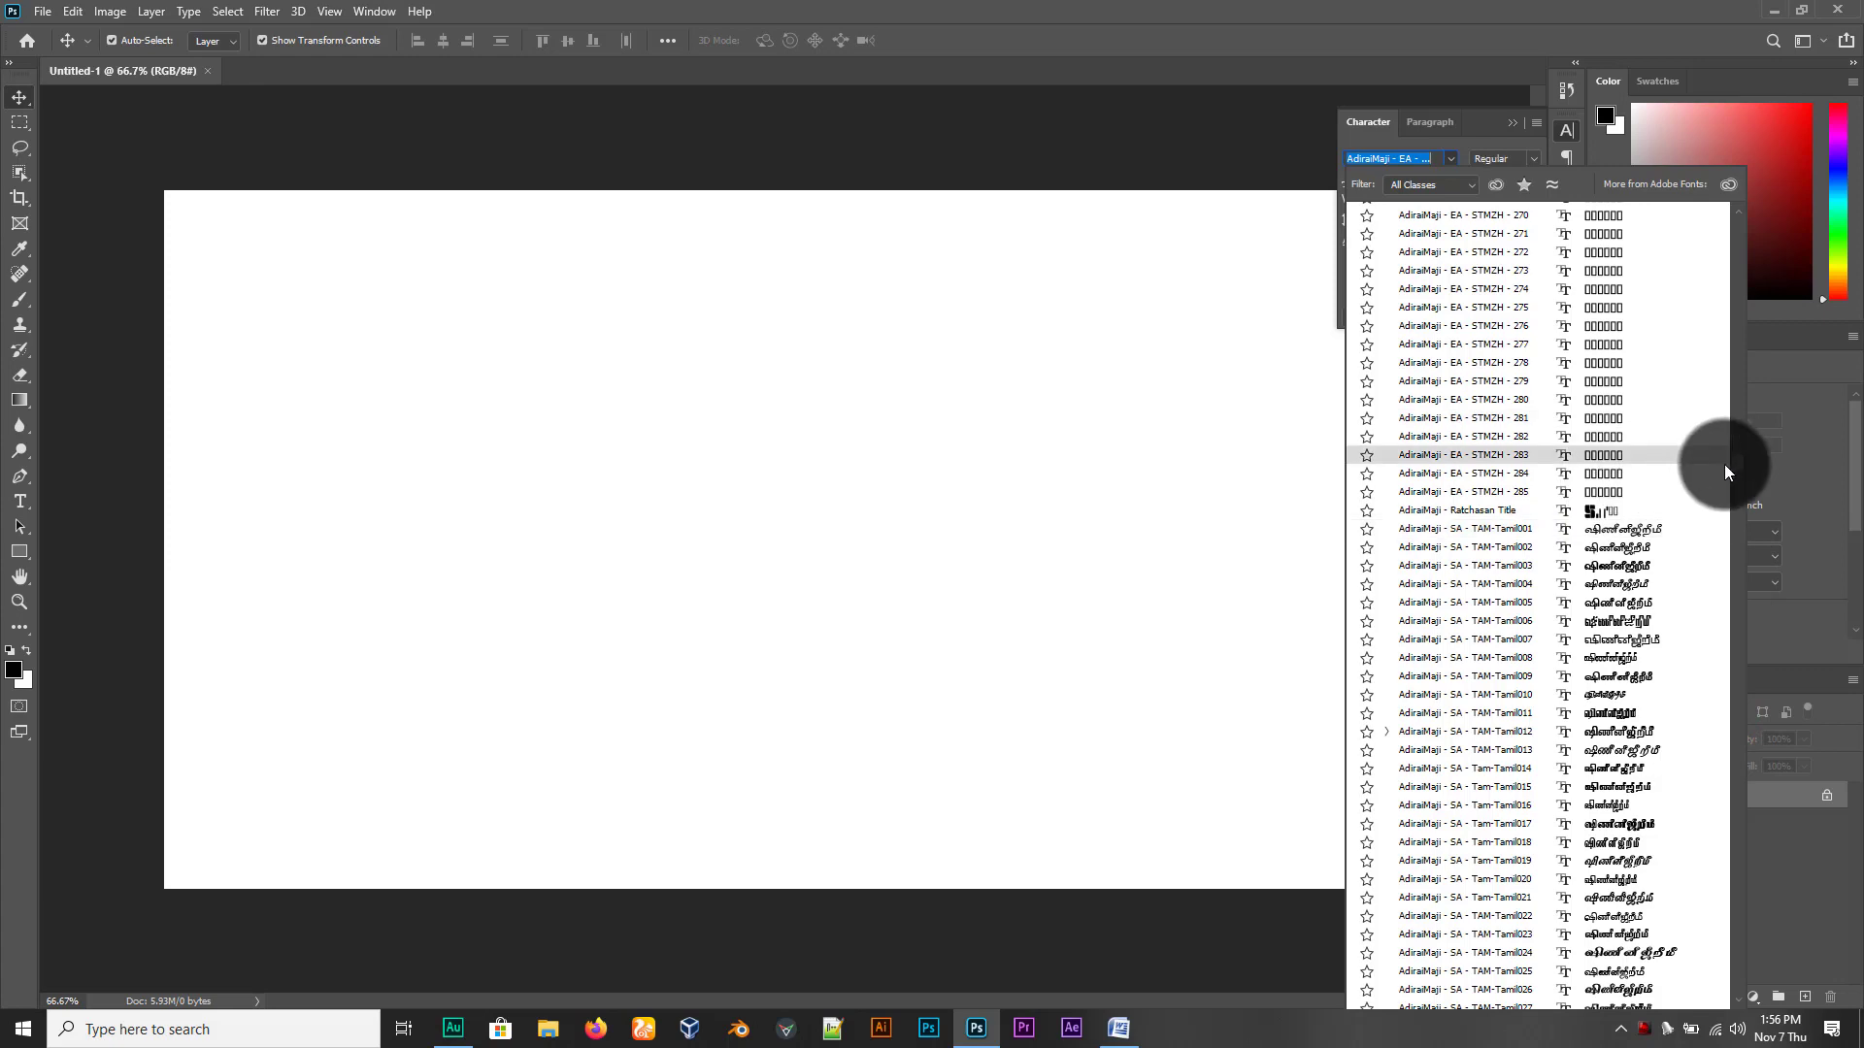
left_click_drag(1734, 468, 1733, 501)
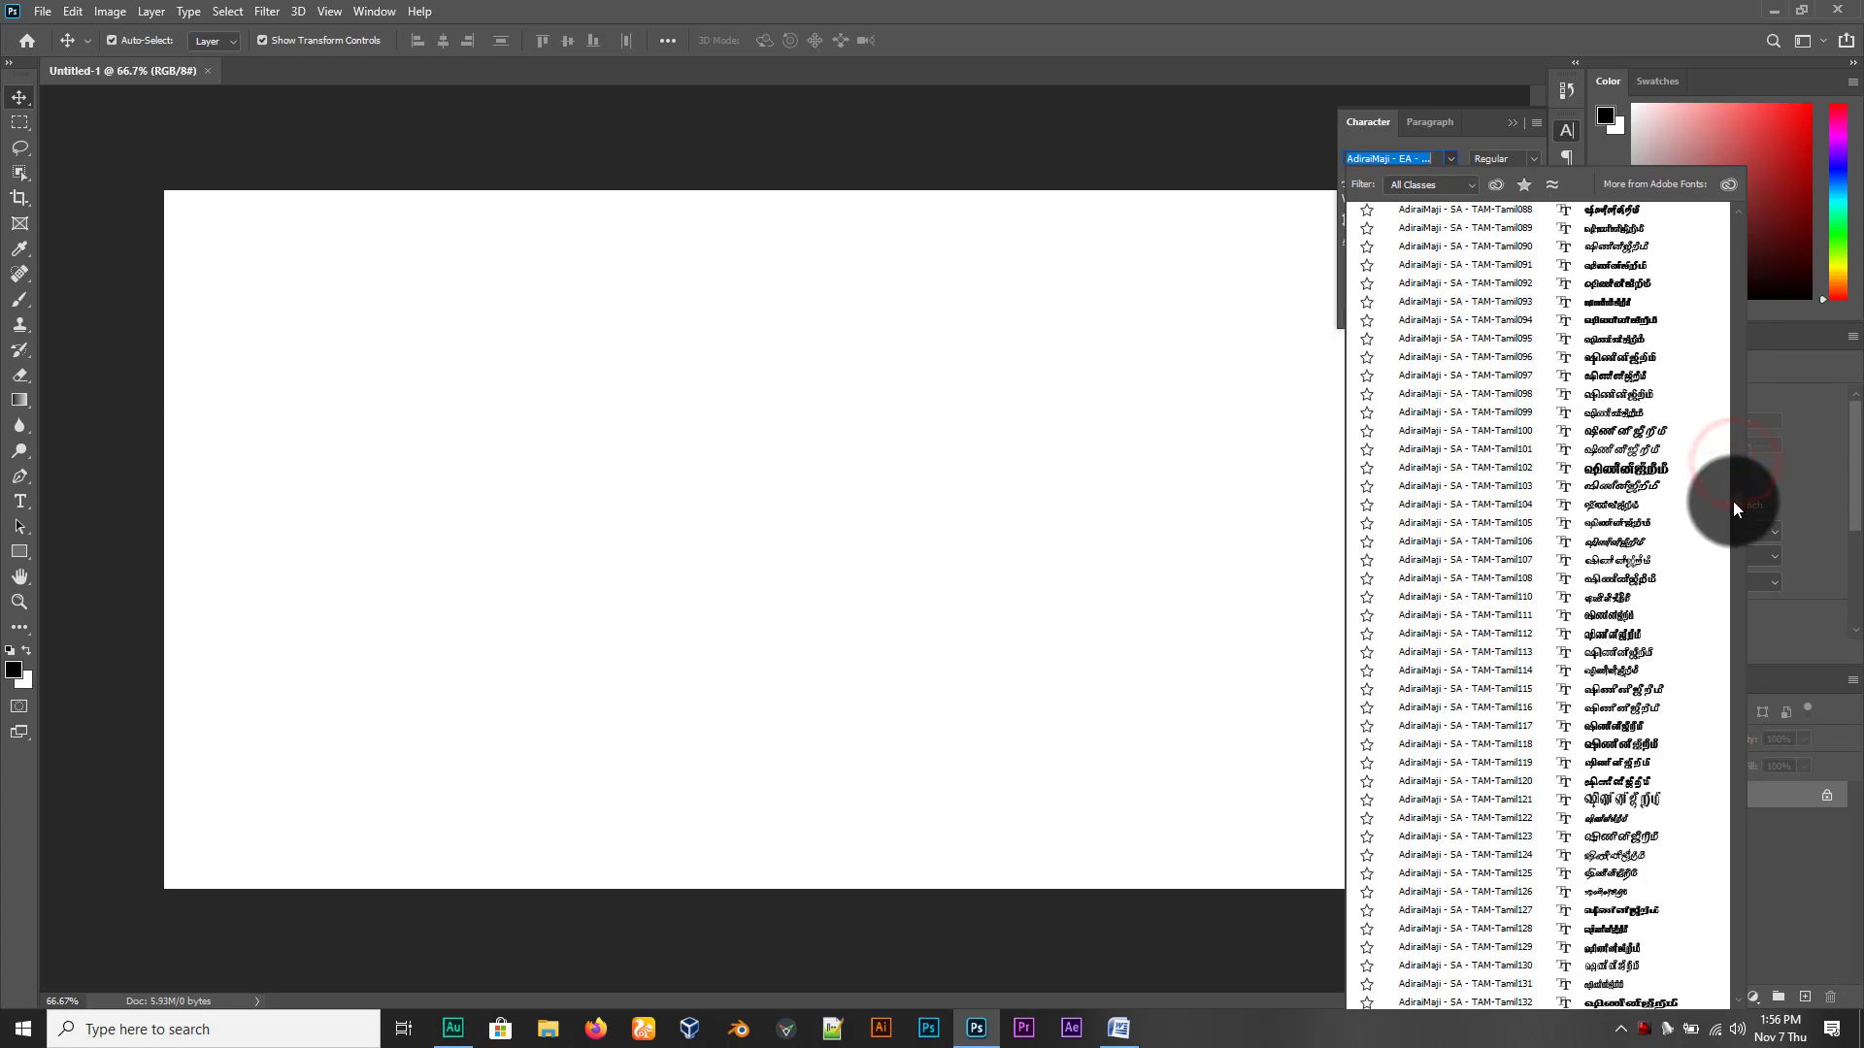
left_click(1481, 409)
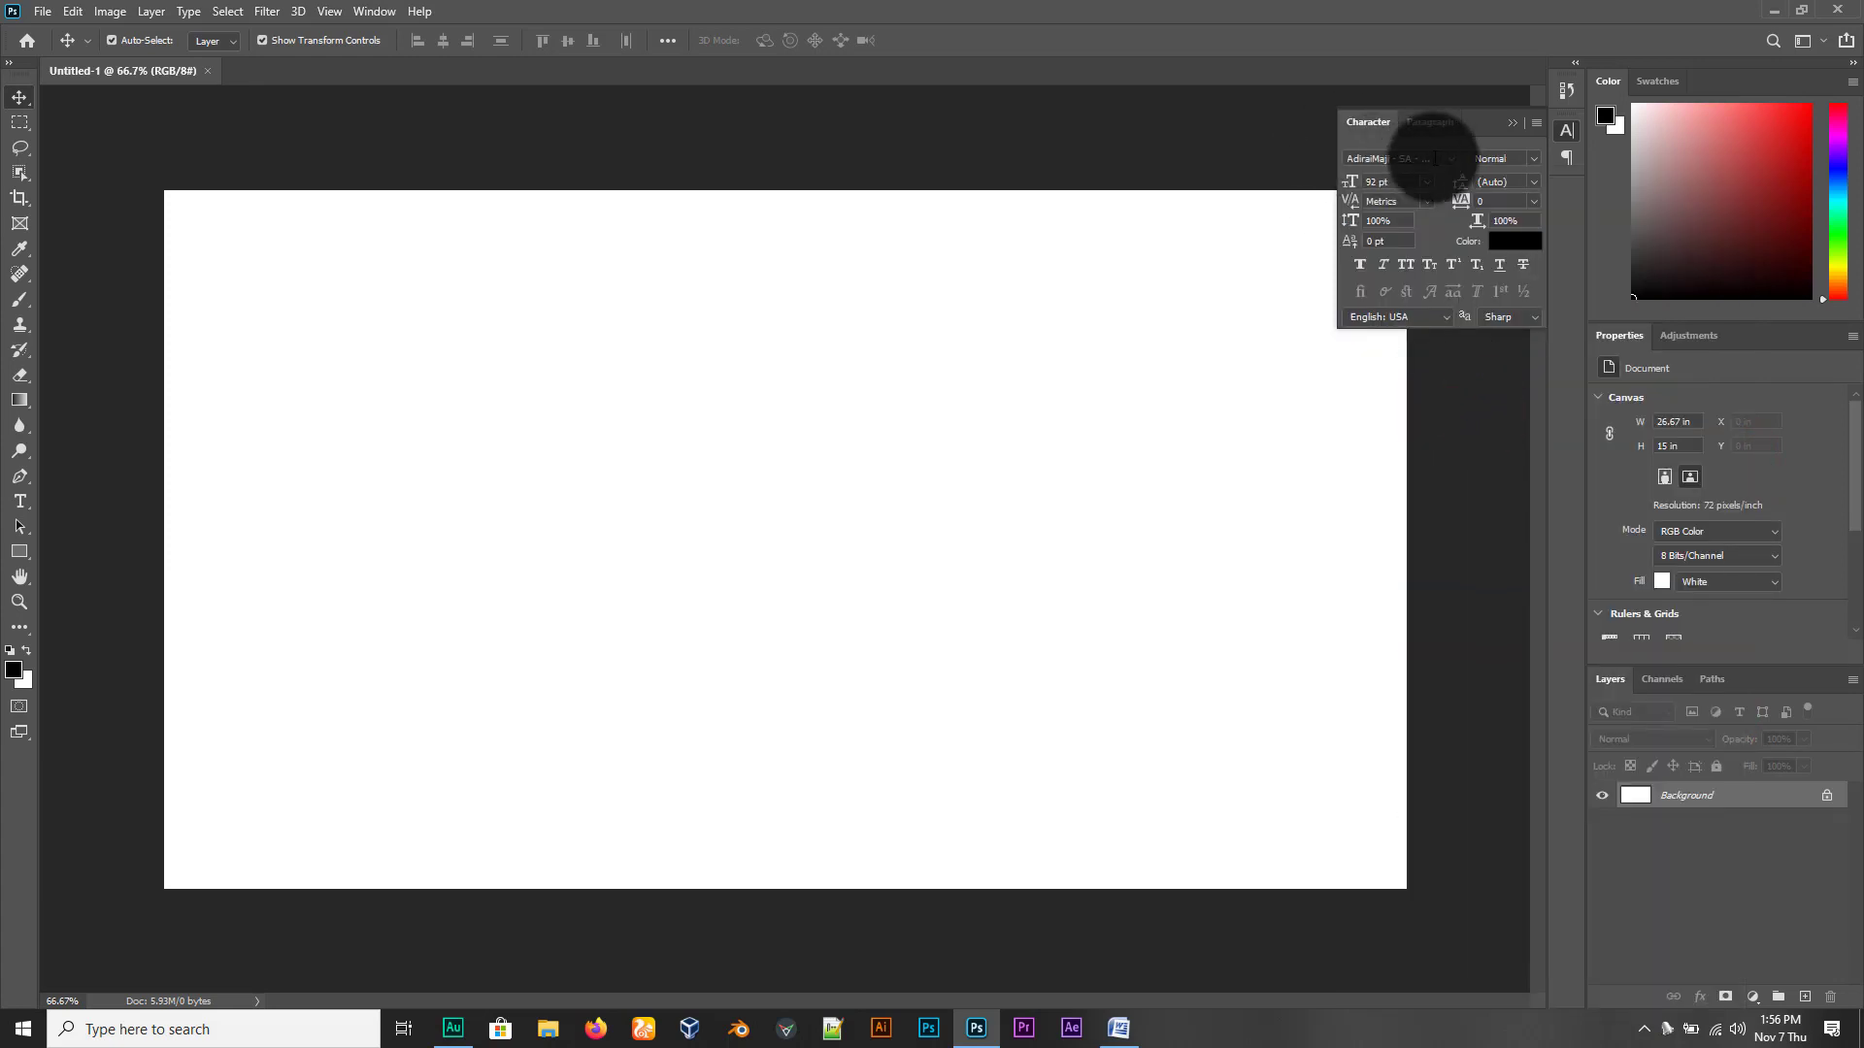
Start a type layer near the canvas's upper left, switch the keyboard to TAM encoding, and write "இது தாம் எழுத்துரு"
left_click(25, 502)
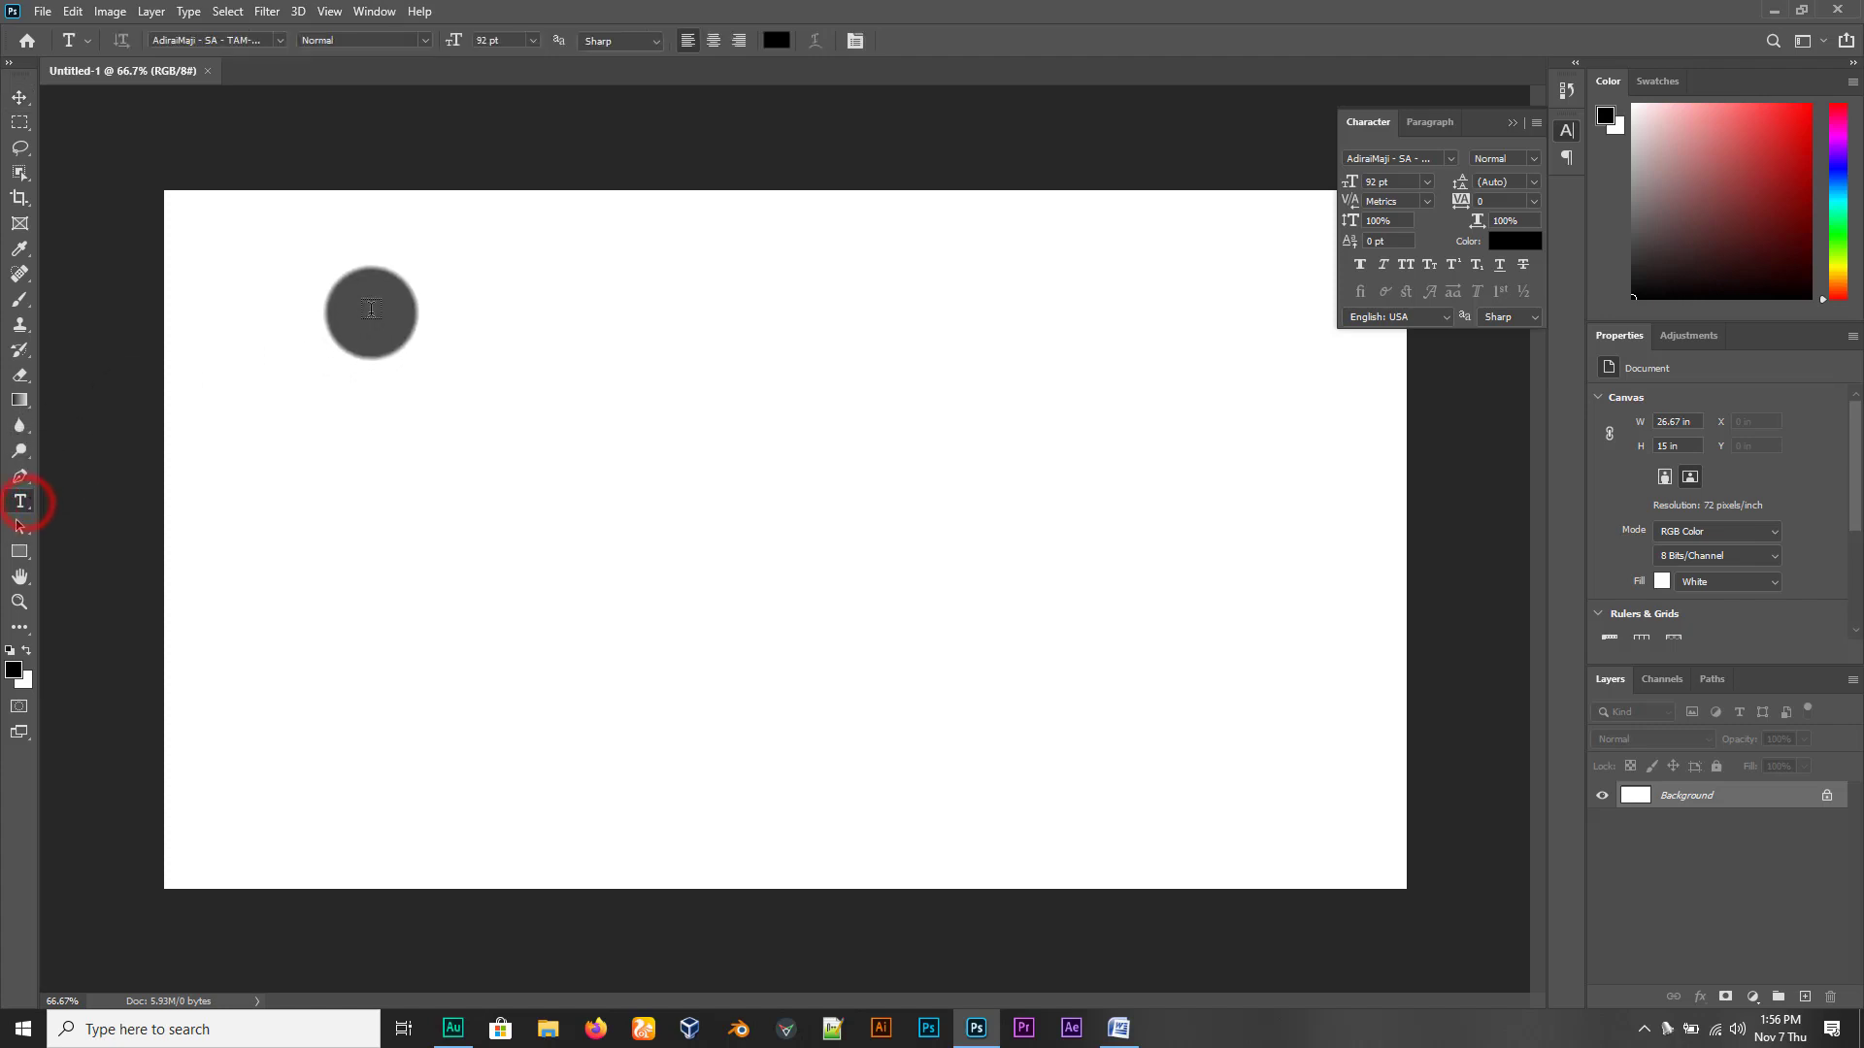
left_click(388, 328)
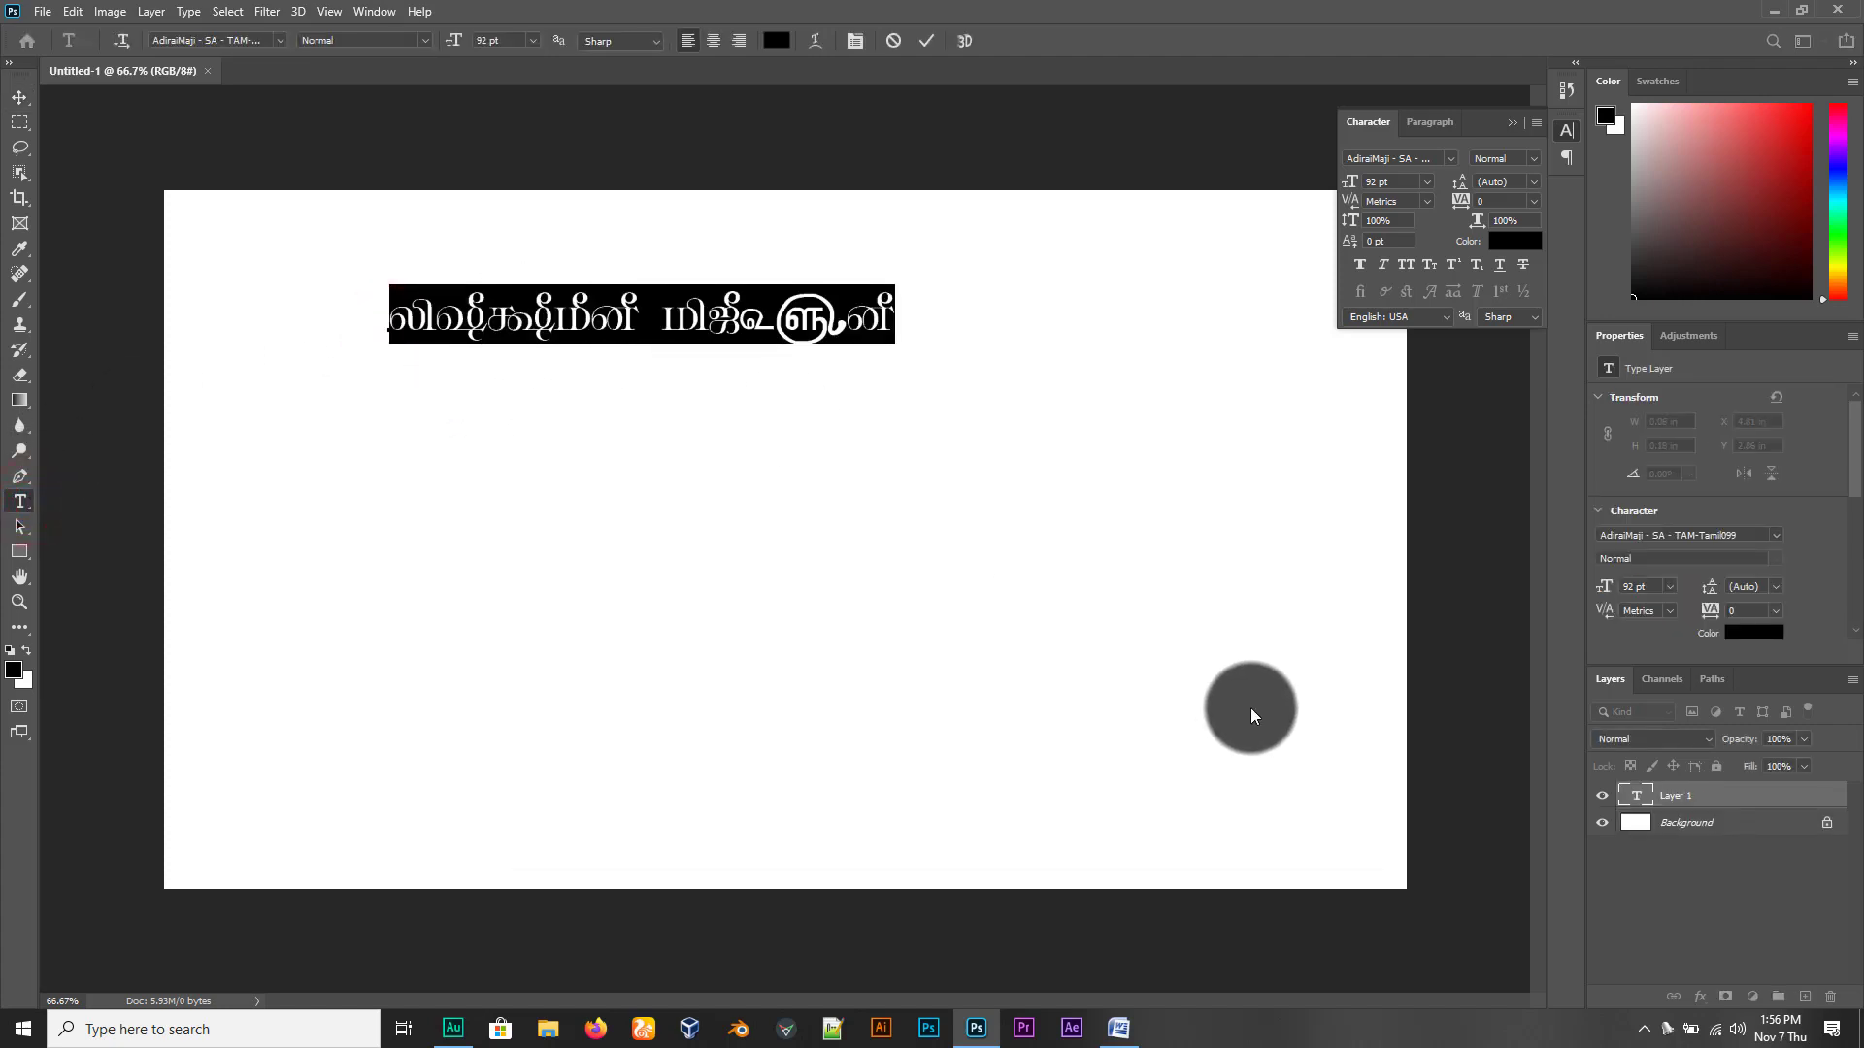
key("alt+2")
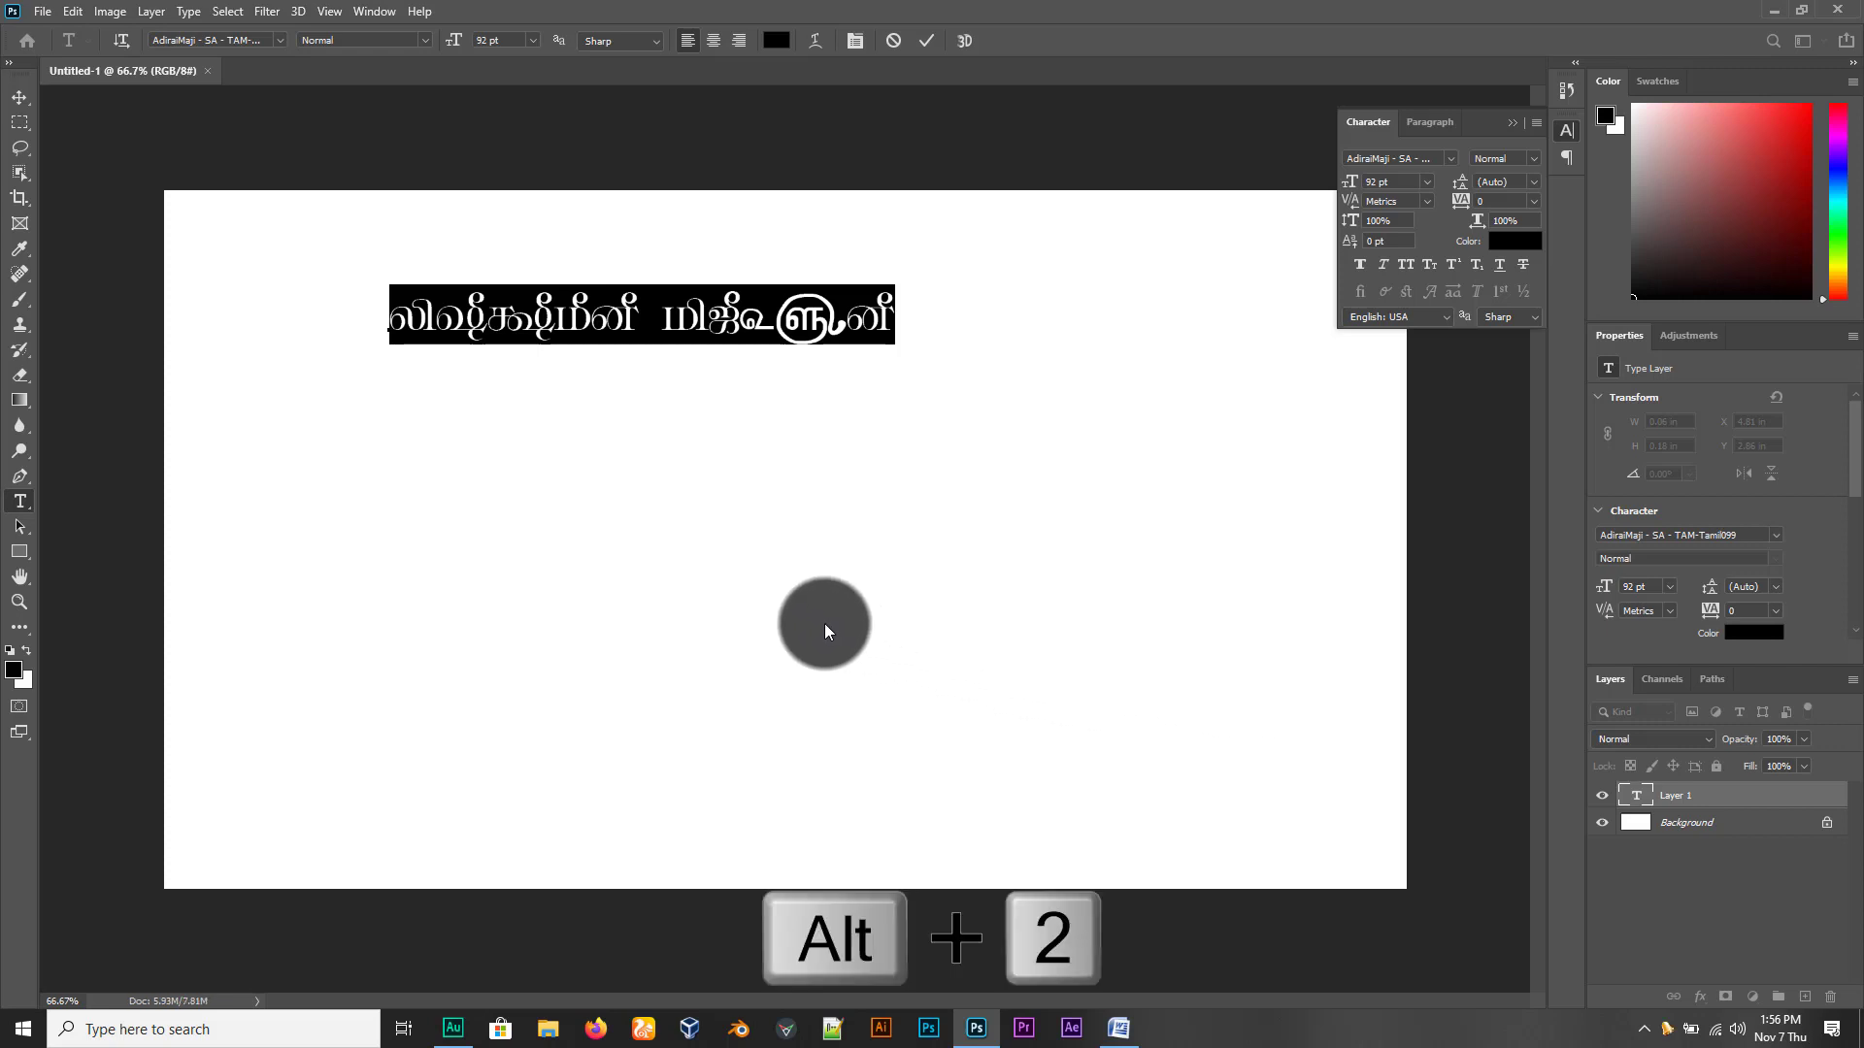
type("அது")
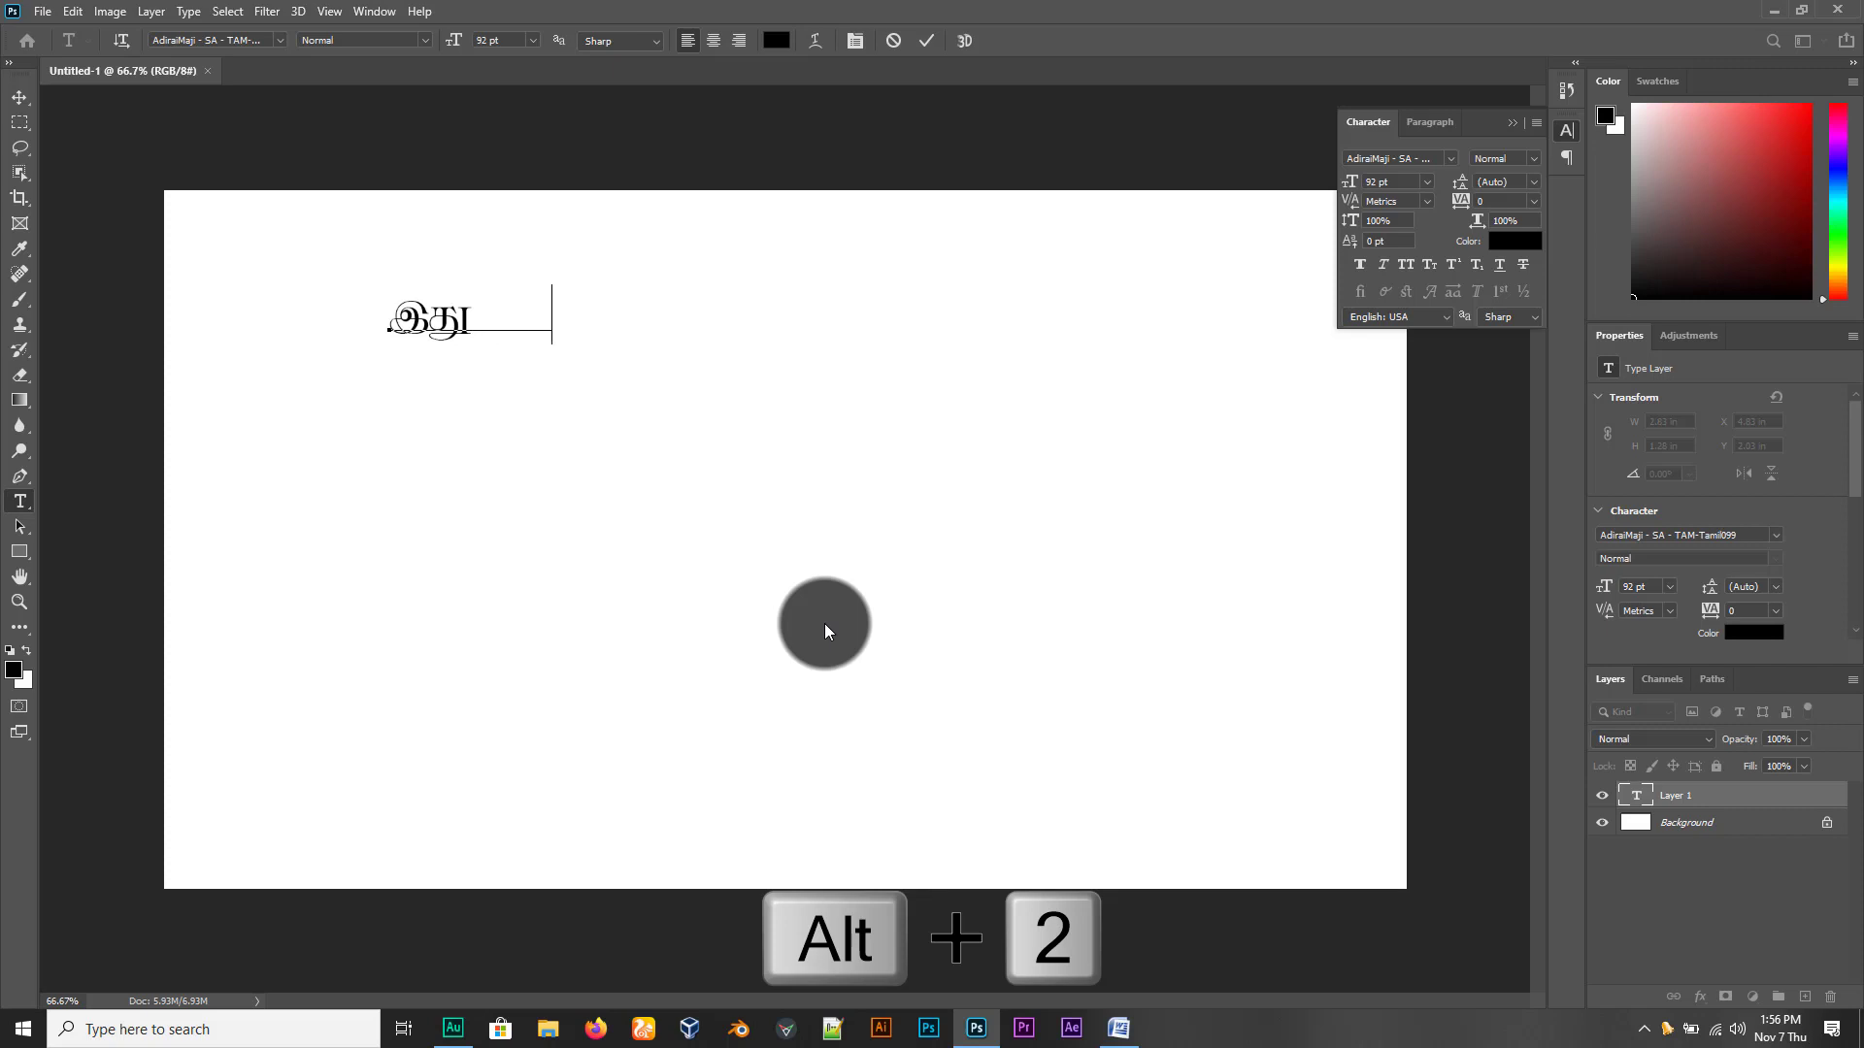
type(" நாம் எழுத்து")
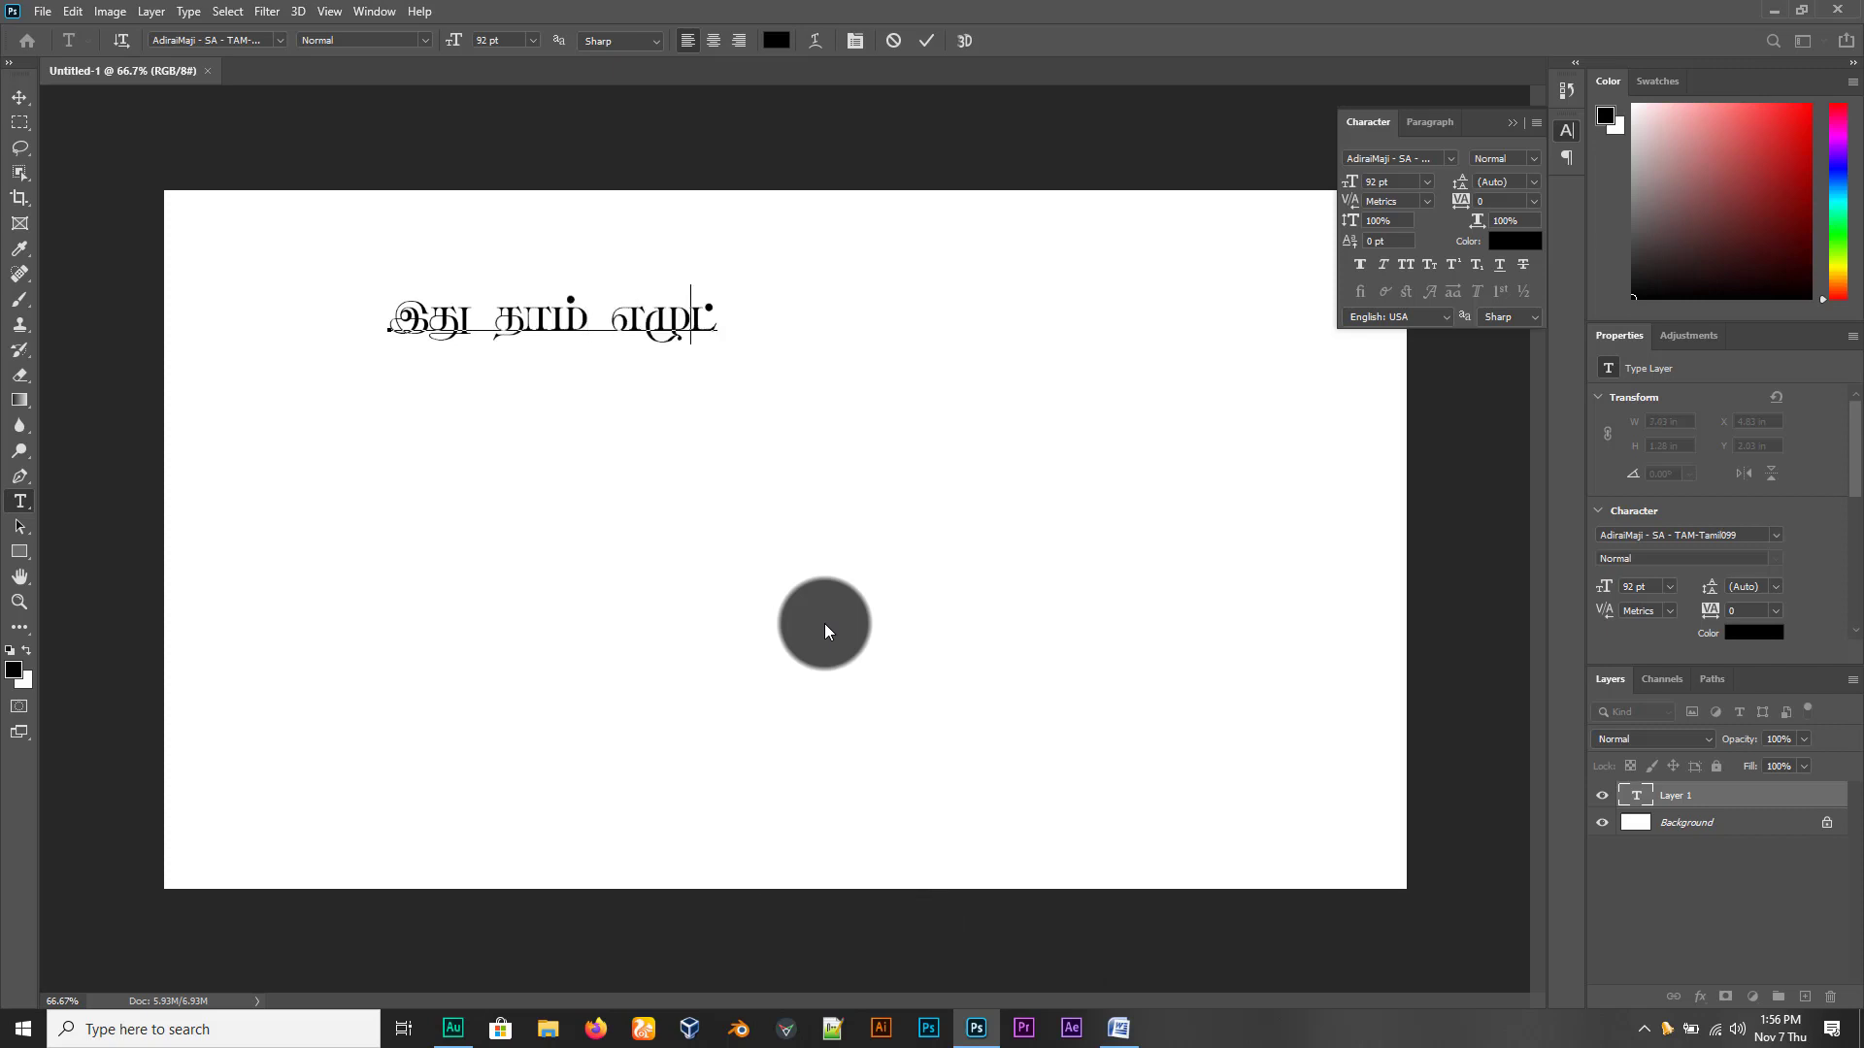
type("கு")
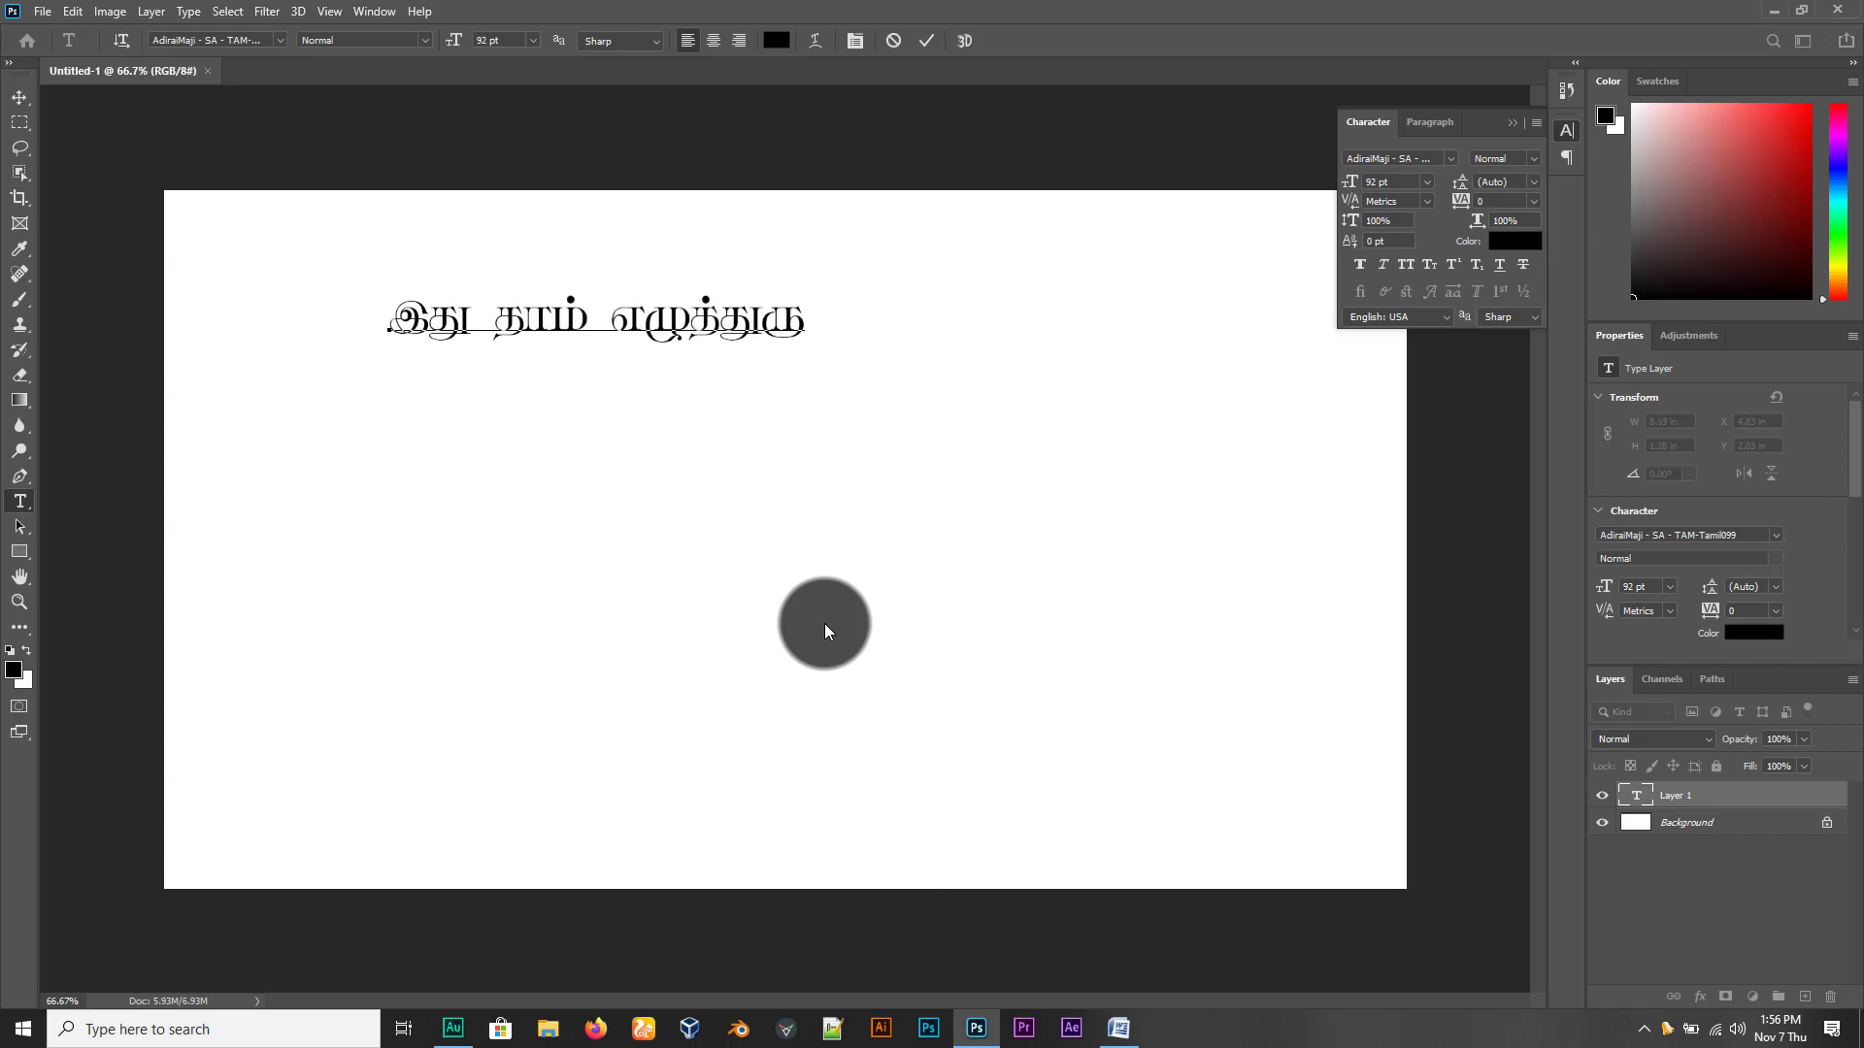
Commit the TAM text, move it about 0.4 in right and 0.5 in up, and leave its layer deselected
left_click(18, 97)
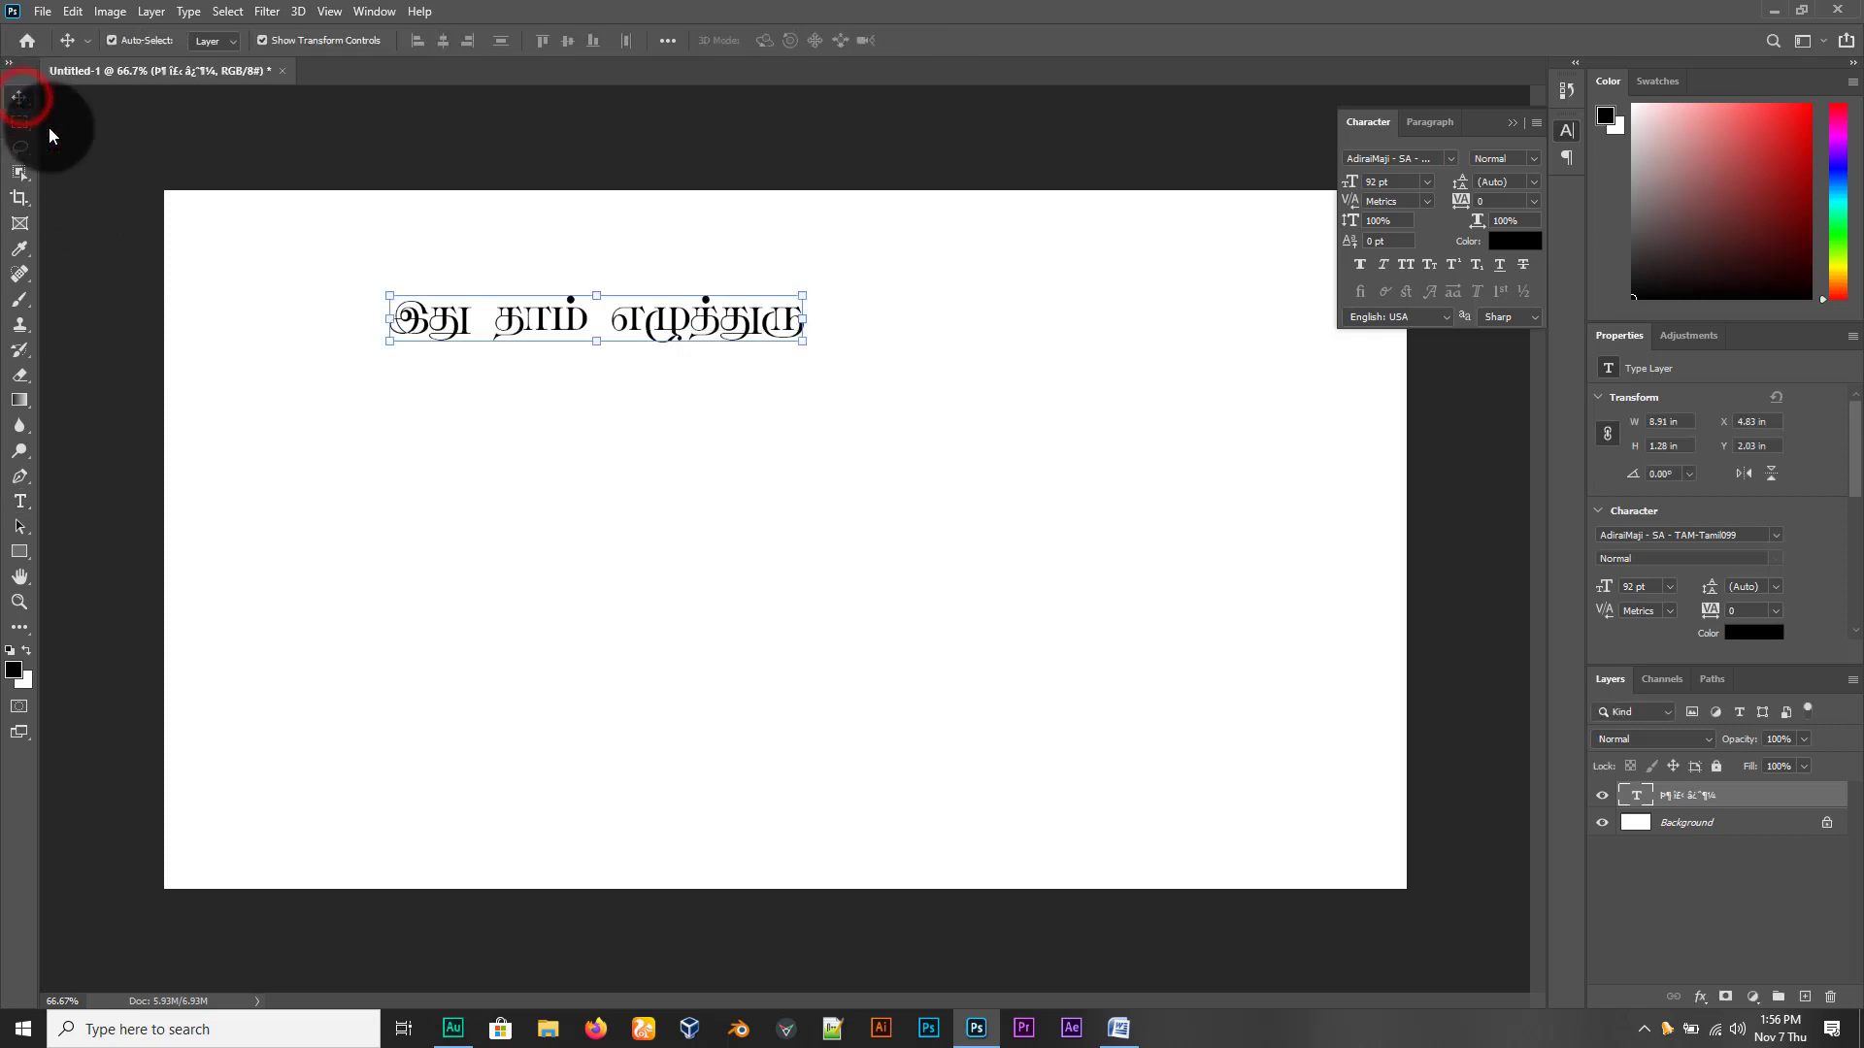
left_click_drag(511, 330, 529, 295)
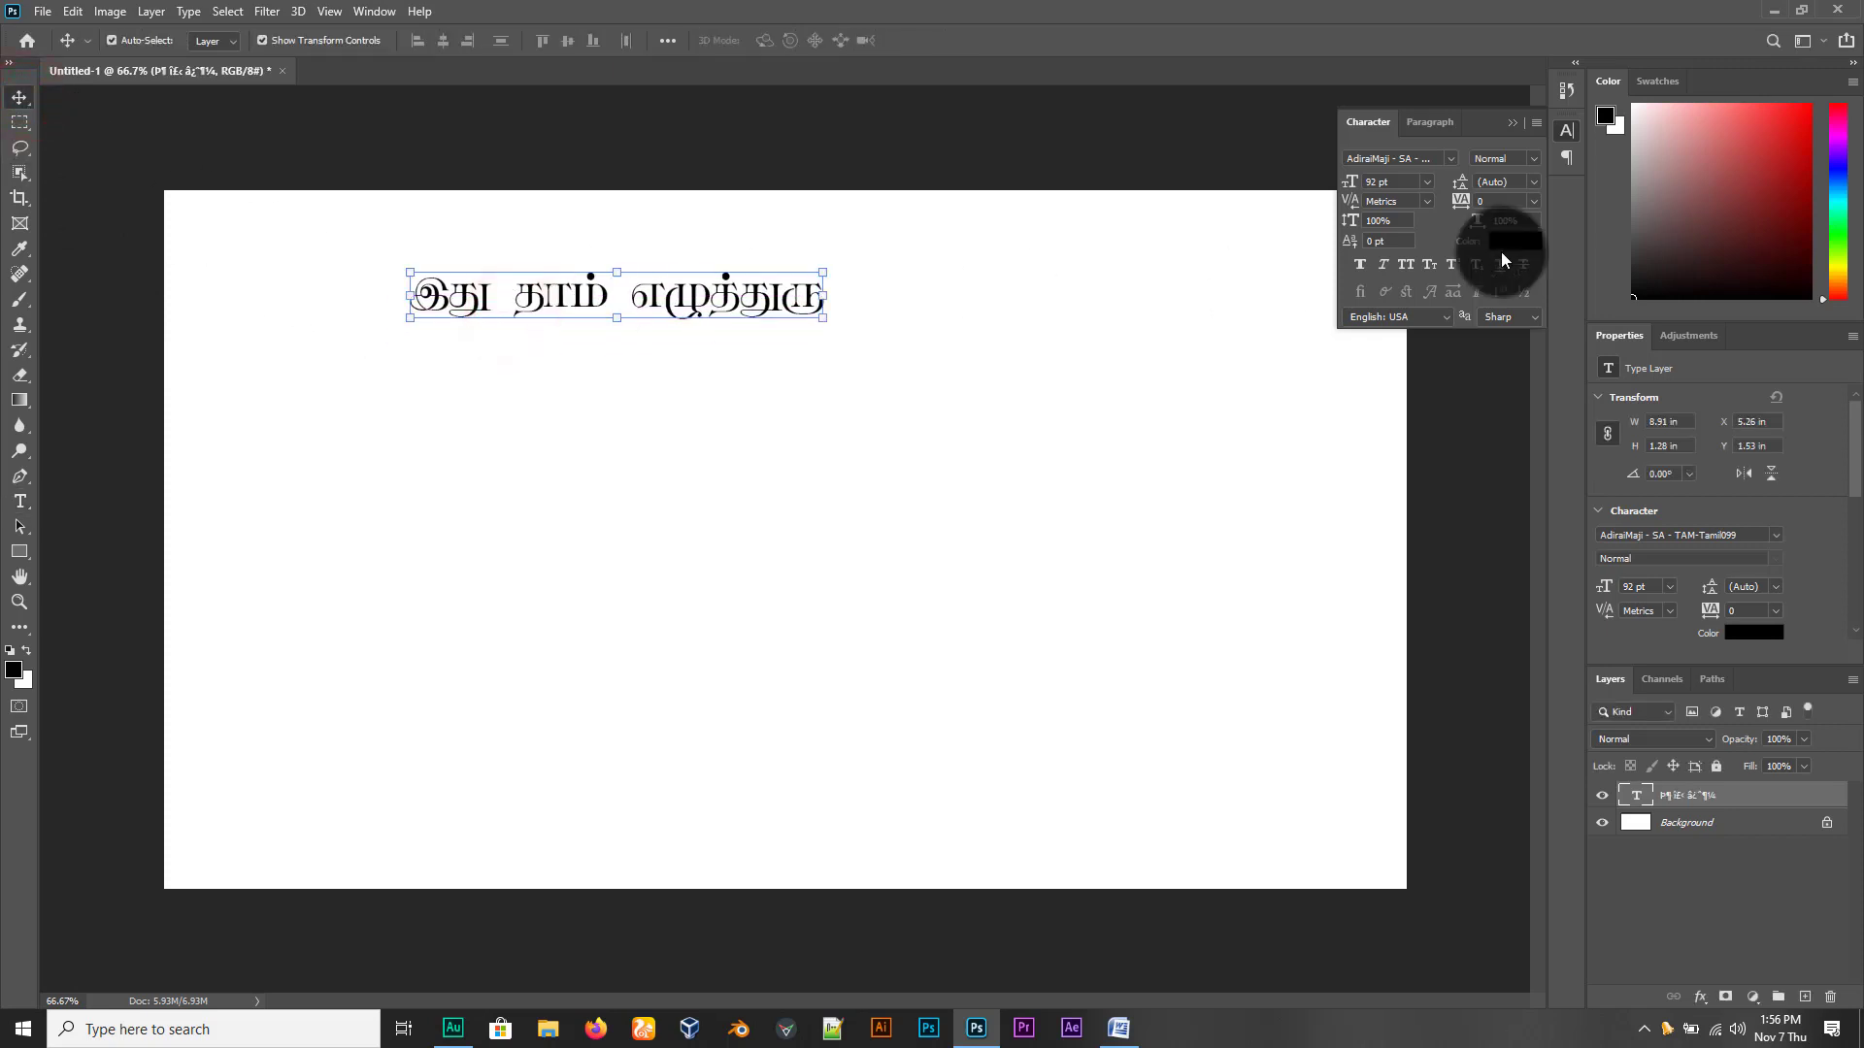
left_click(1128, 533)
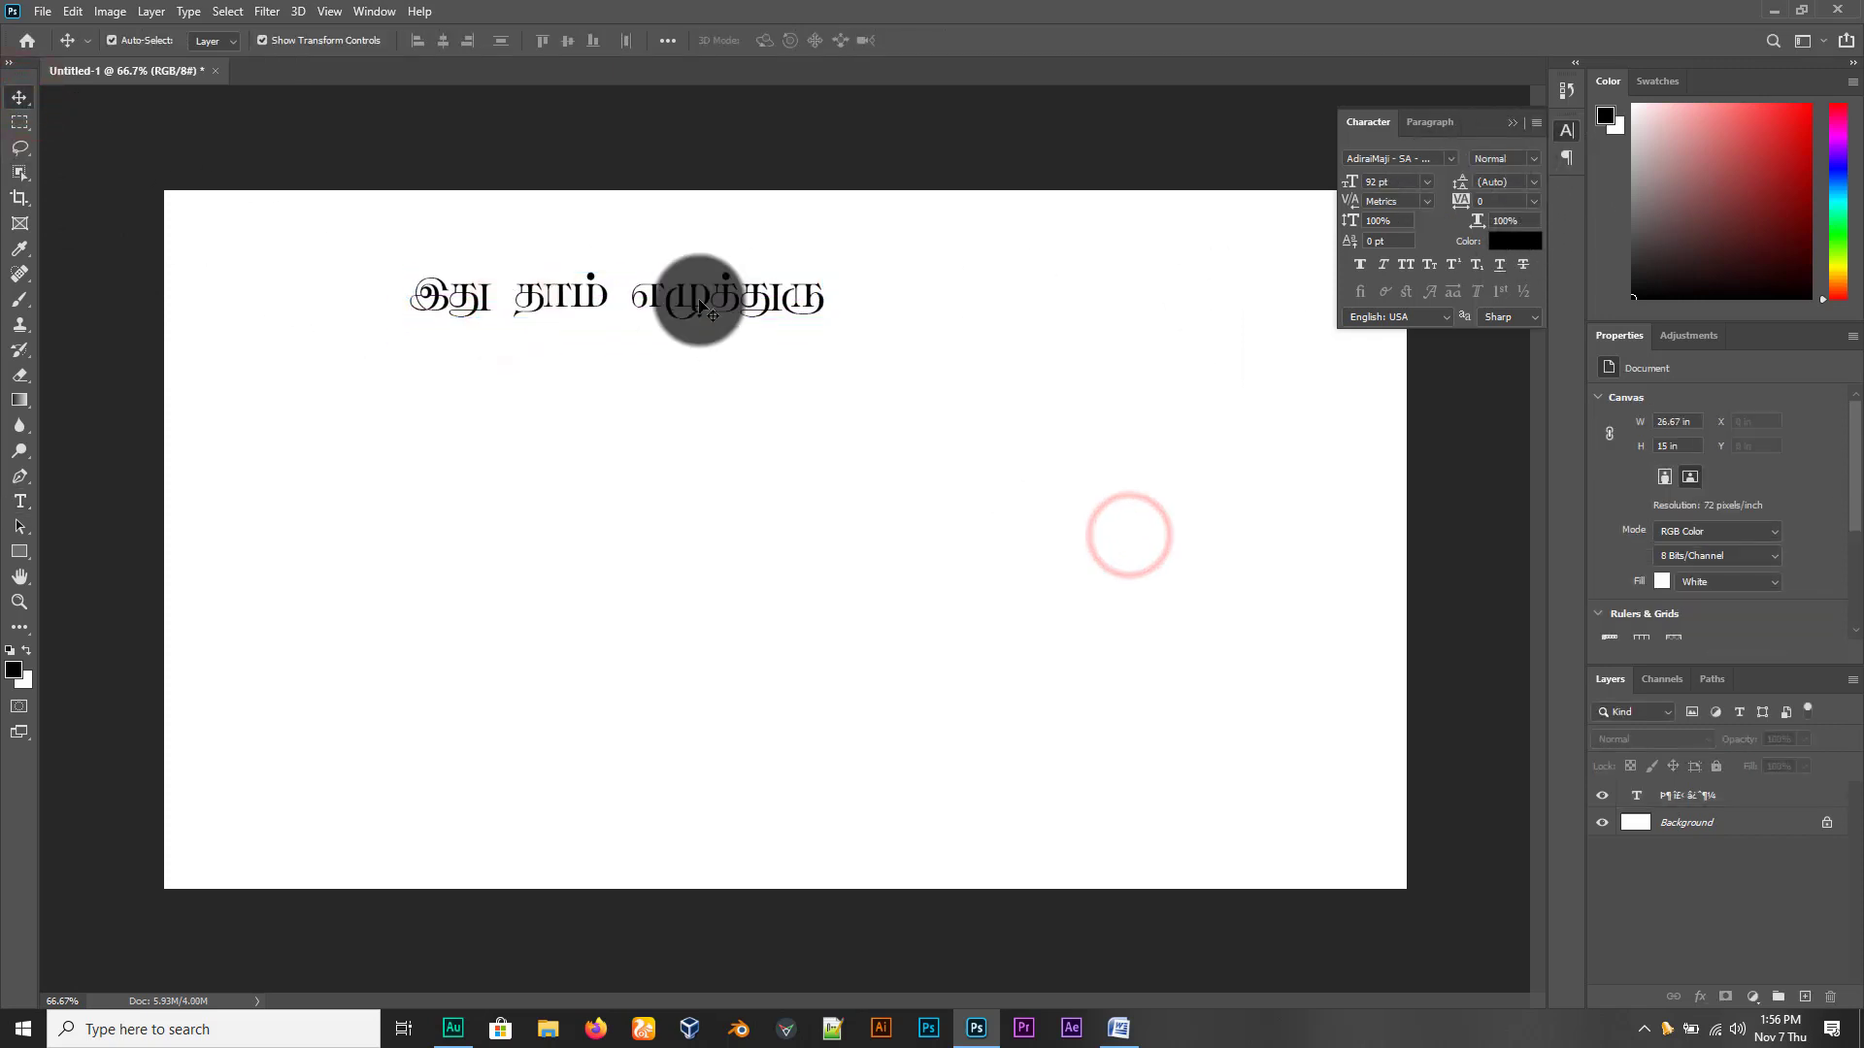
left_click(1676, 798)
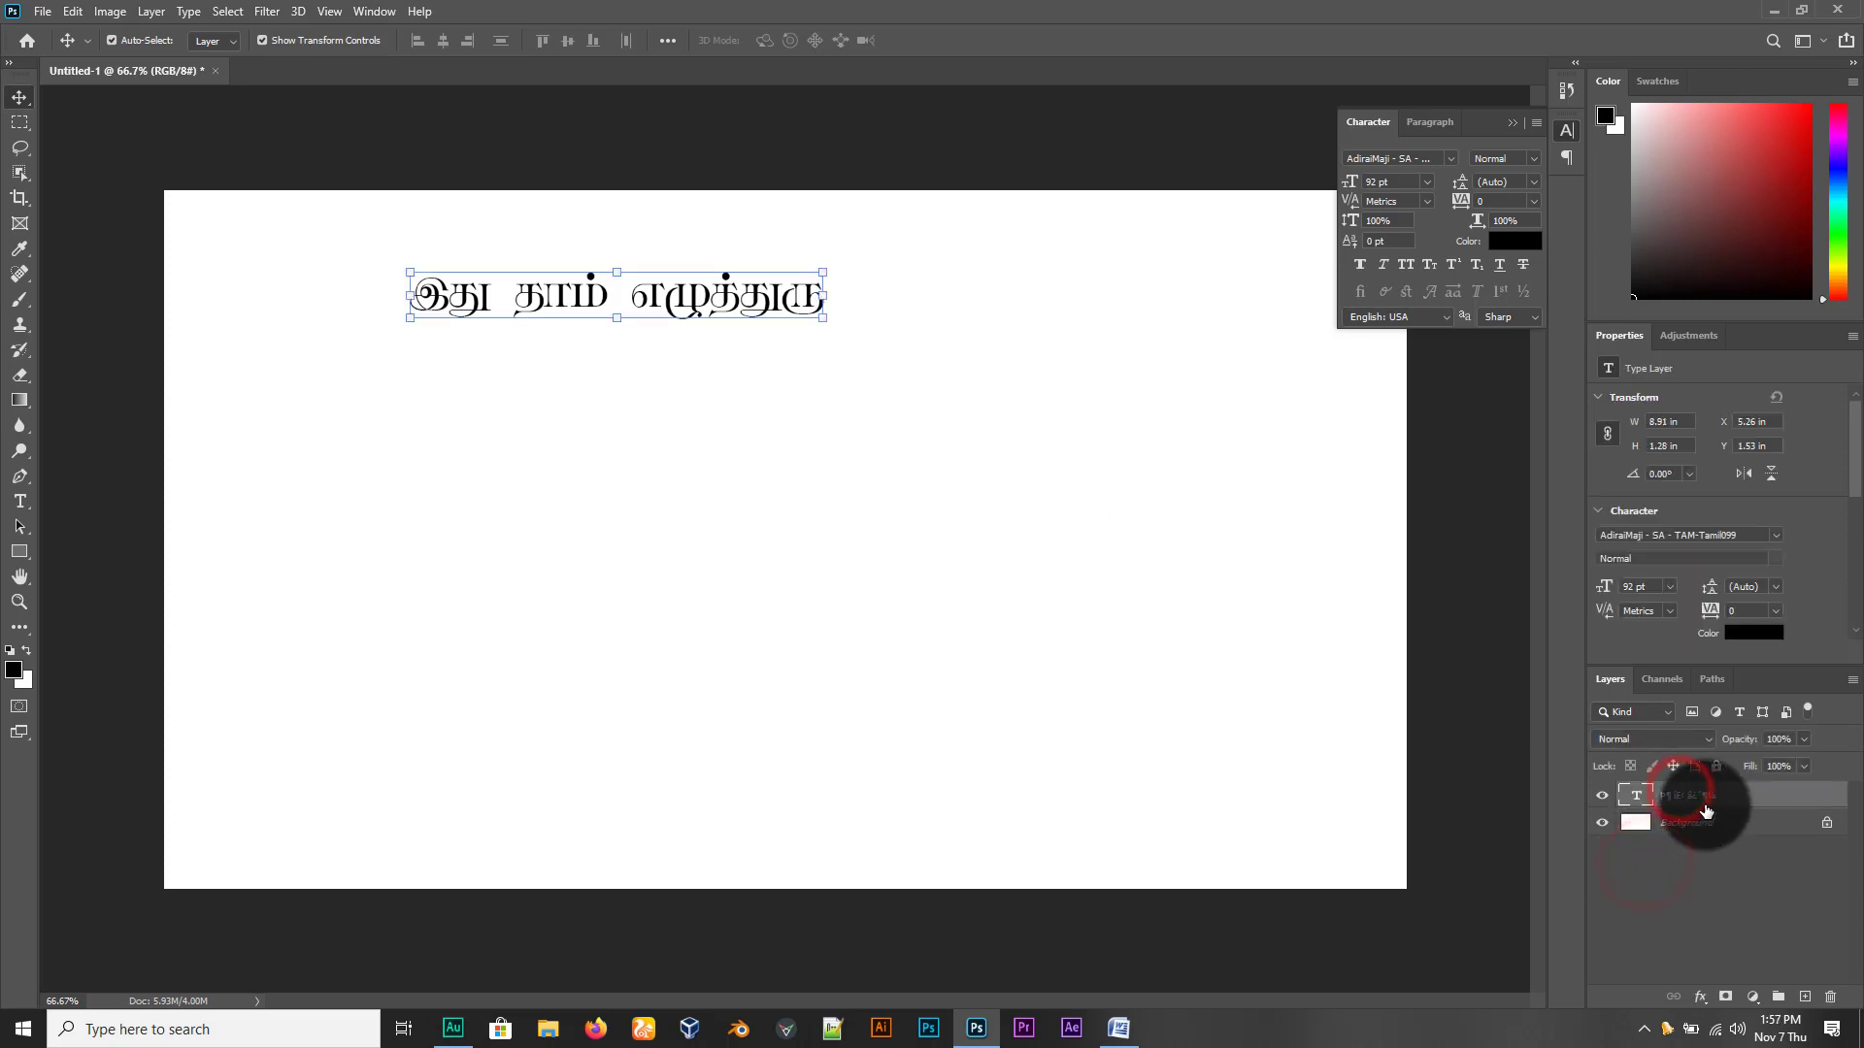
left_click(1709, 890)
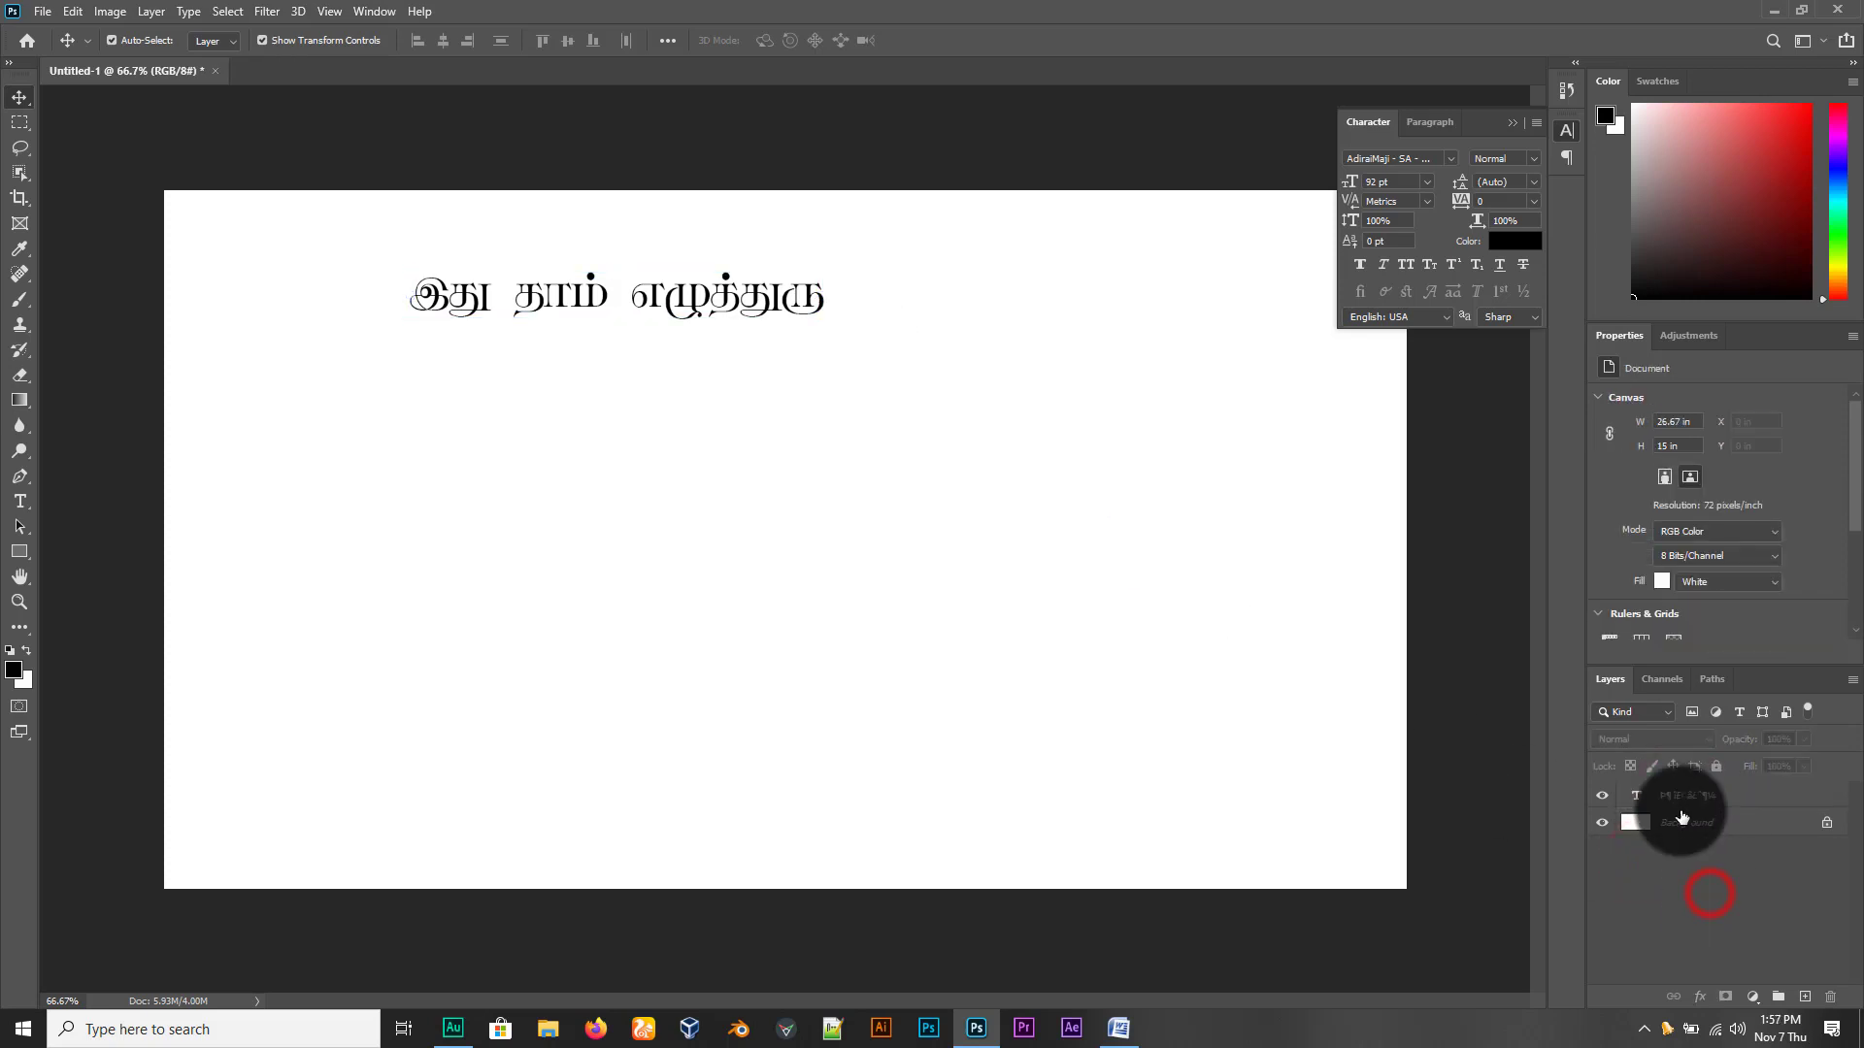
With no layer selected, set the type font to the Unicode font AdiraiMaji-SUNDARAM-0810
left_click(1452, 159)
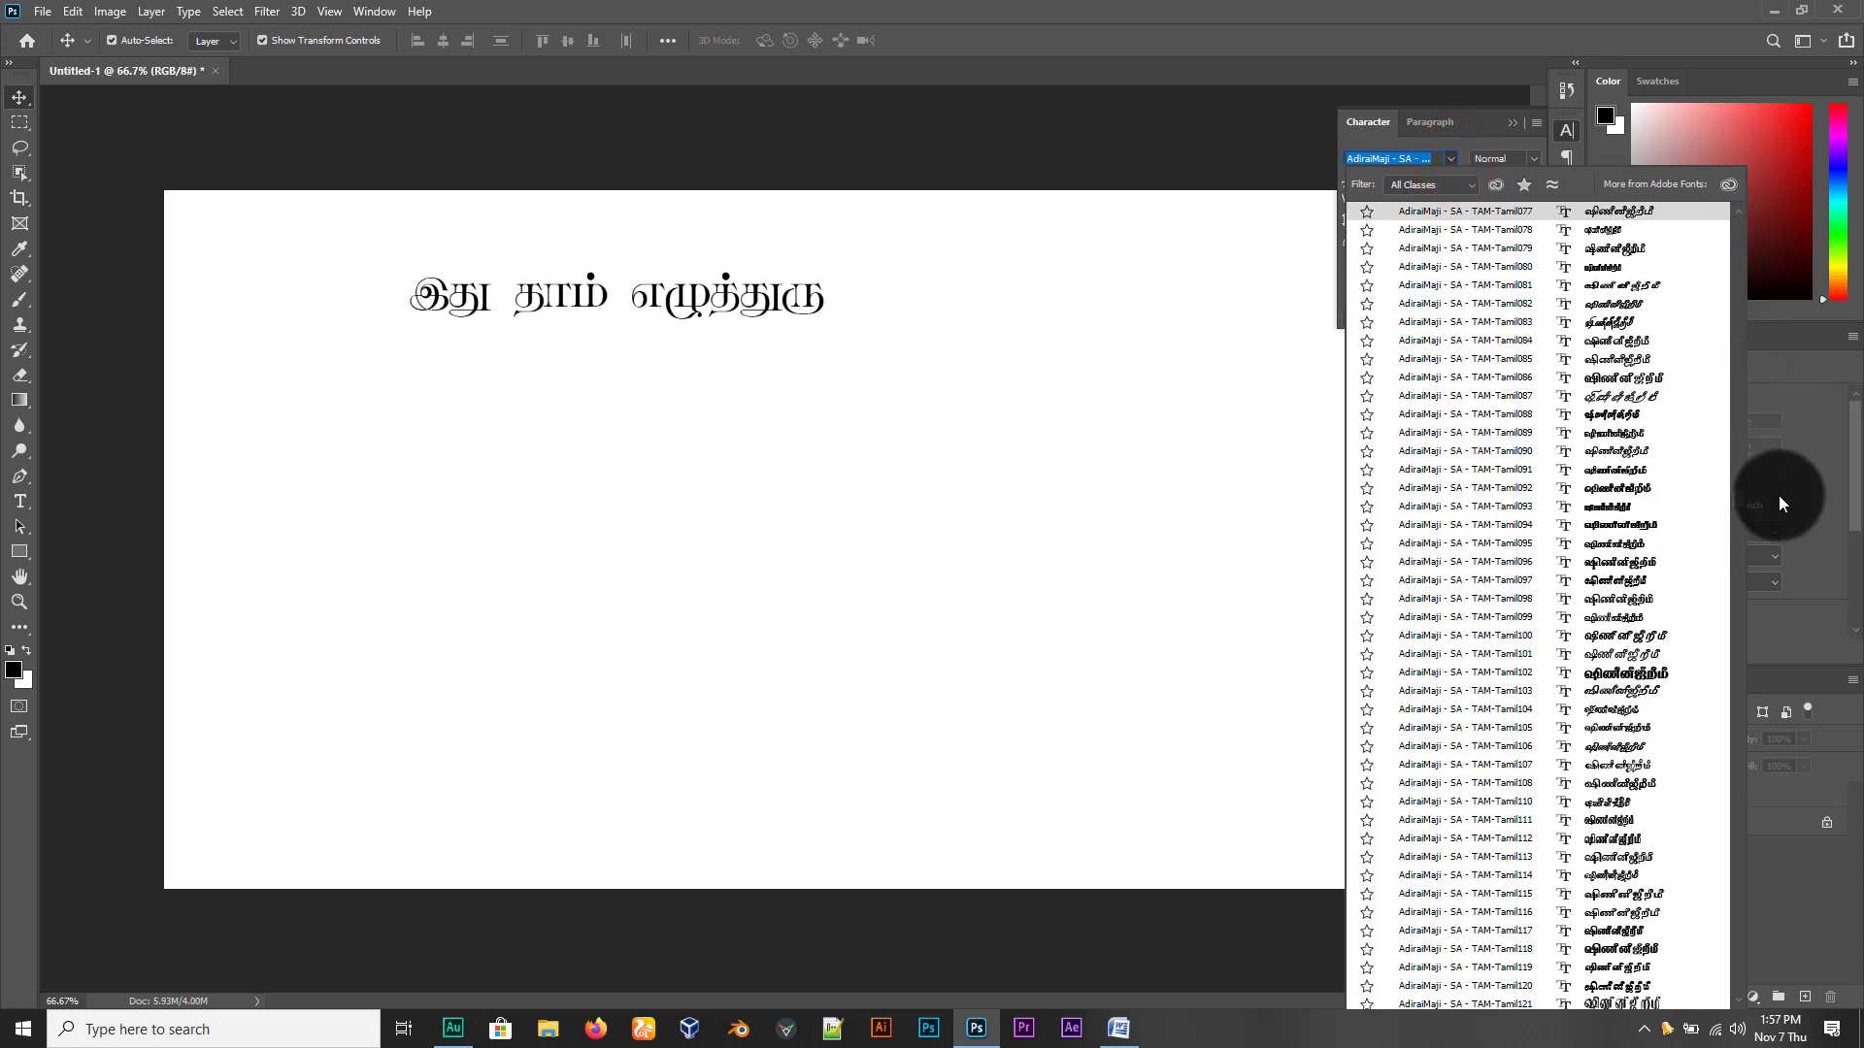
left_click(1733, 500)
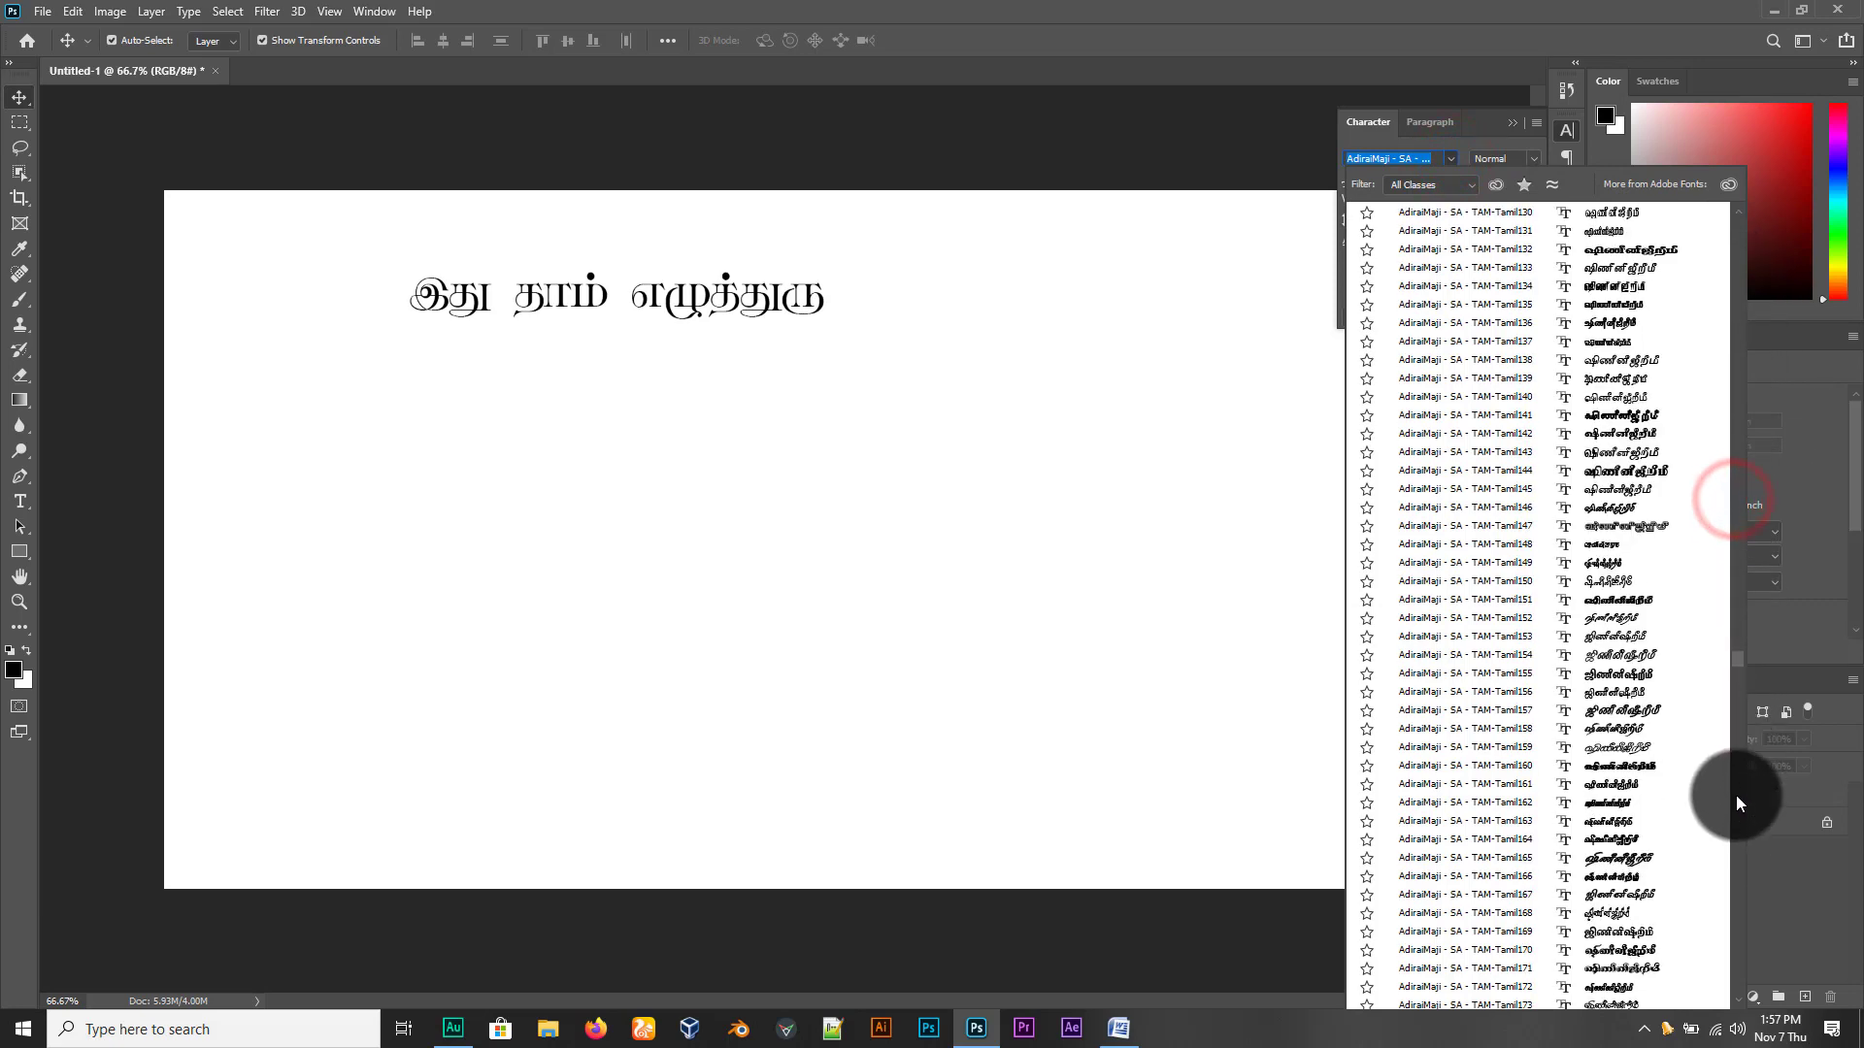
scroll(1736, 795, "down", 15)
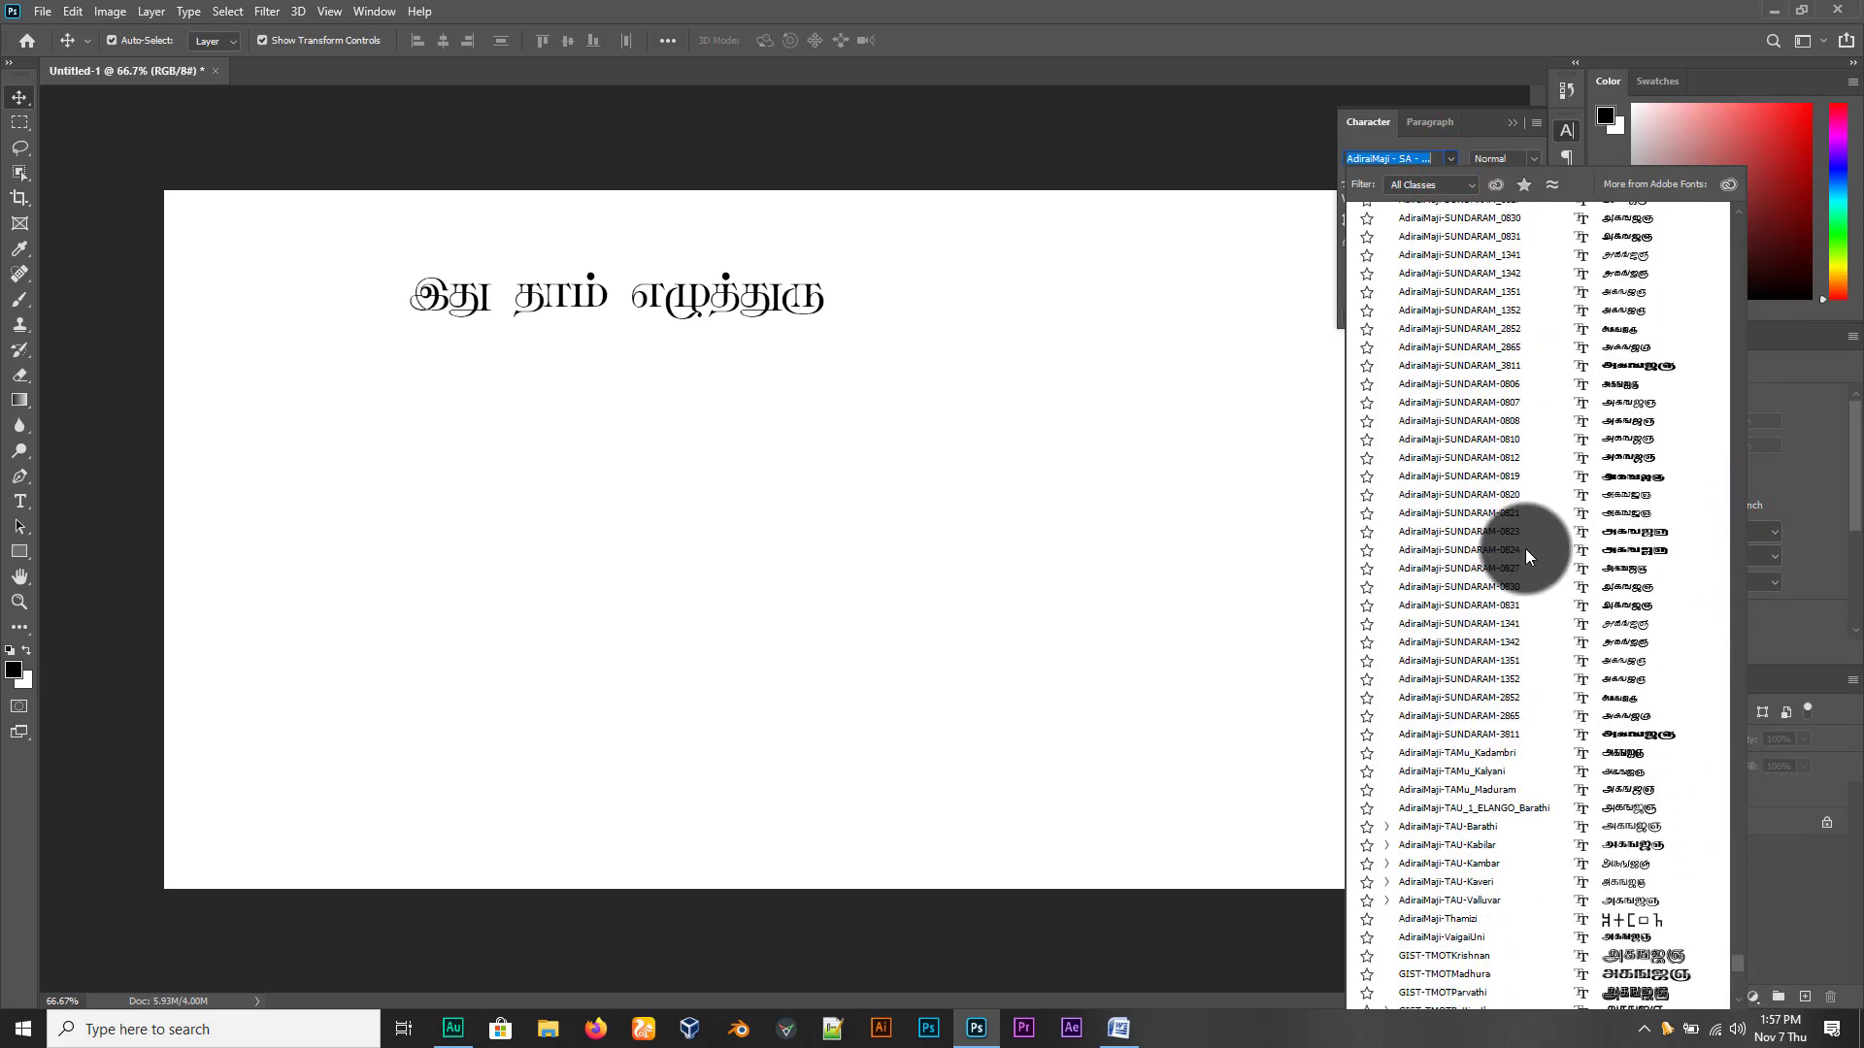
left_click(1483, 441)
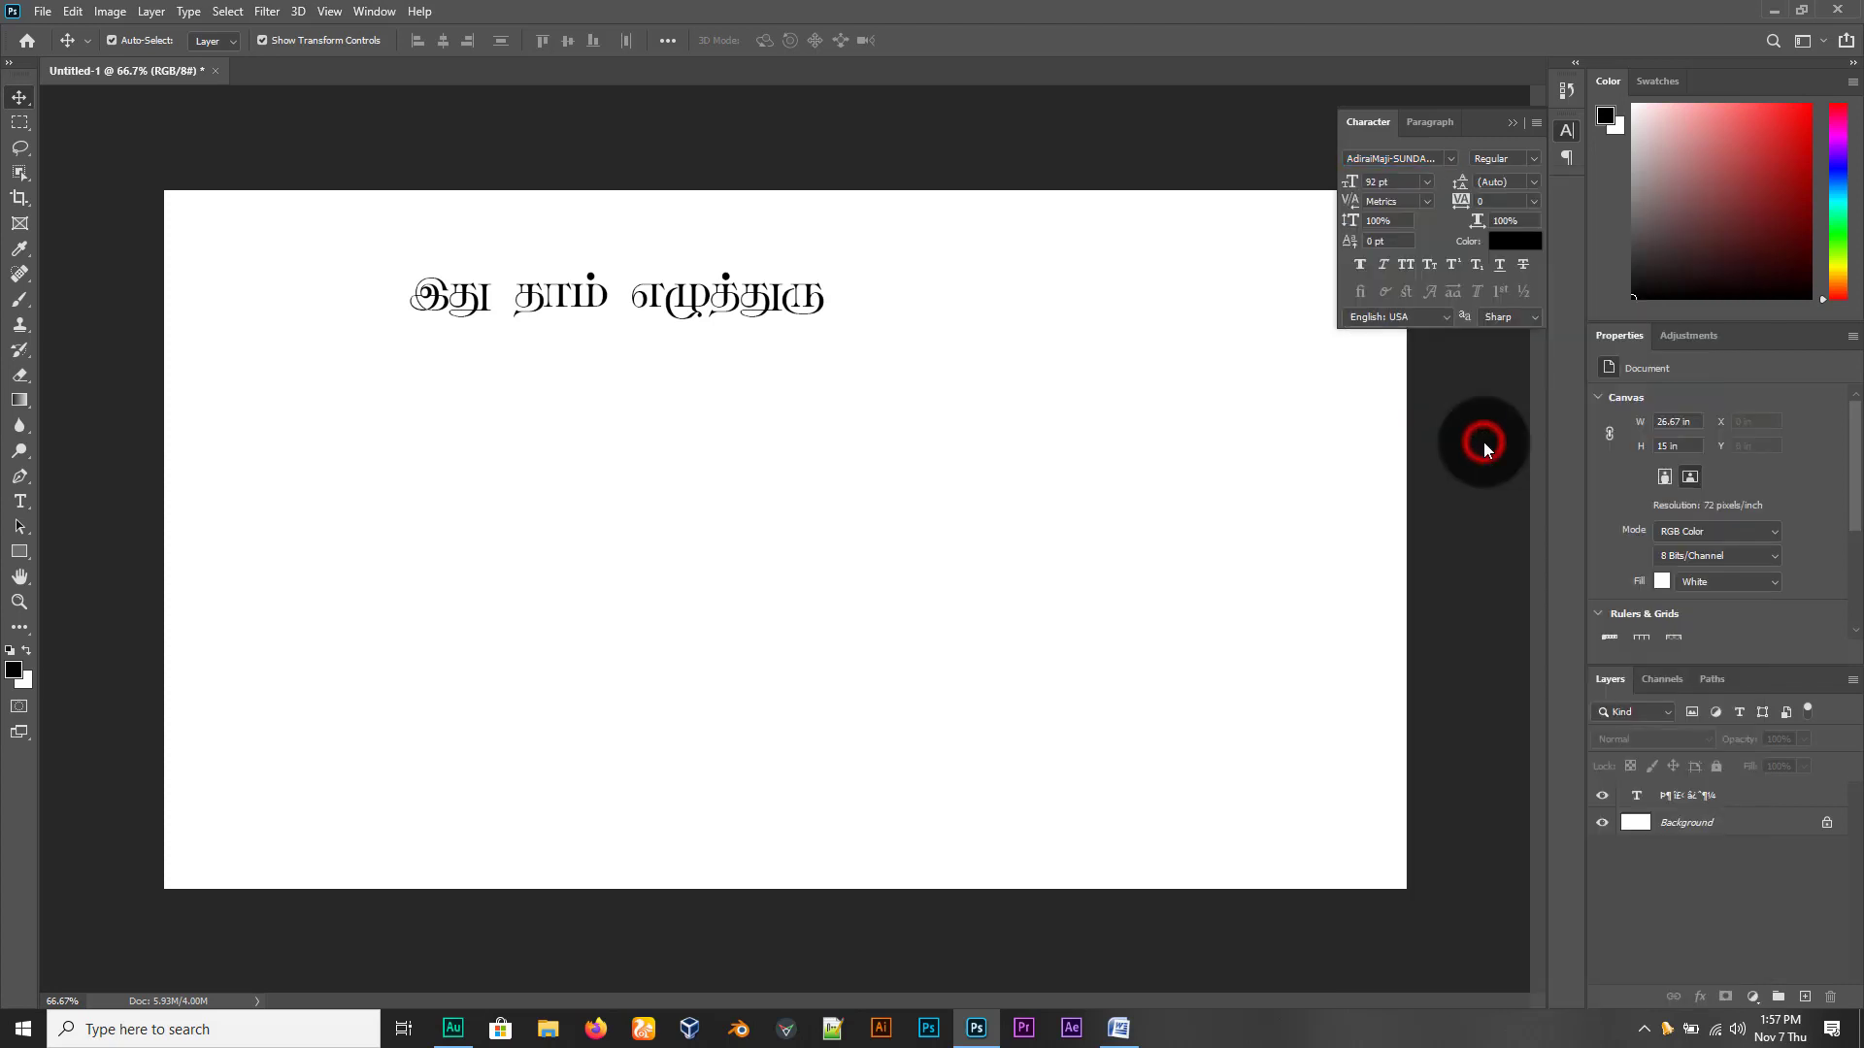
Switch the keyboard to Unicode Tamil, write "இது யூனிகோட் எழுத்துரு" on a new type layer, and move it just below the TAM text
left_click(23, 505)
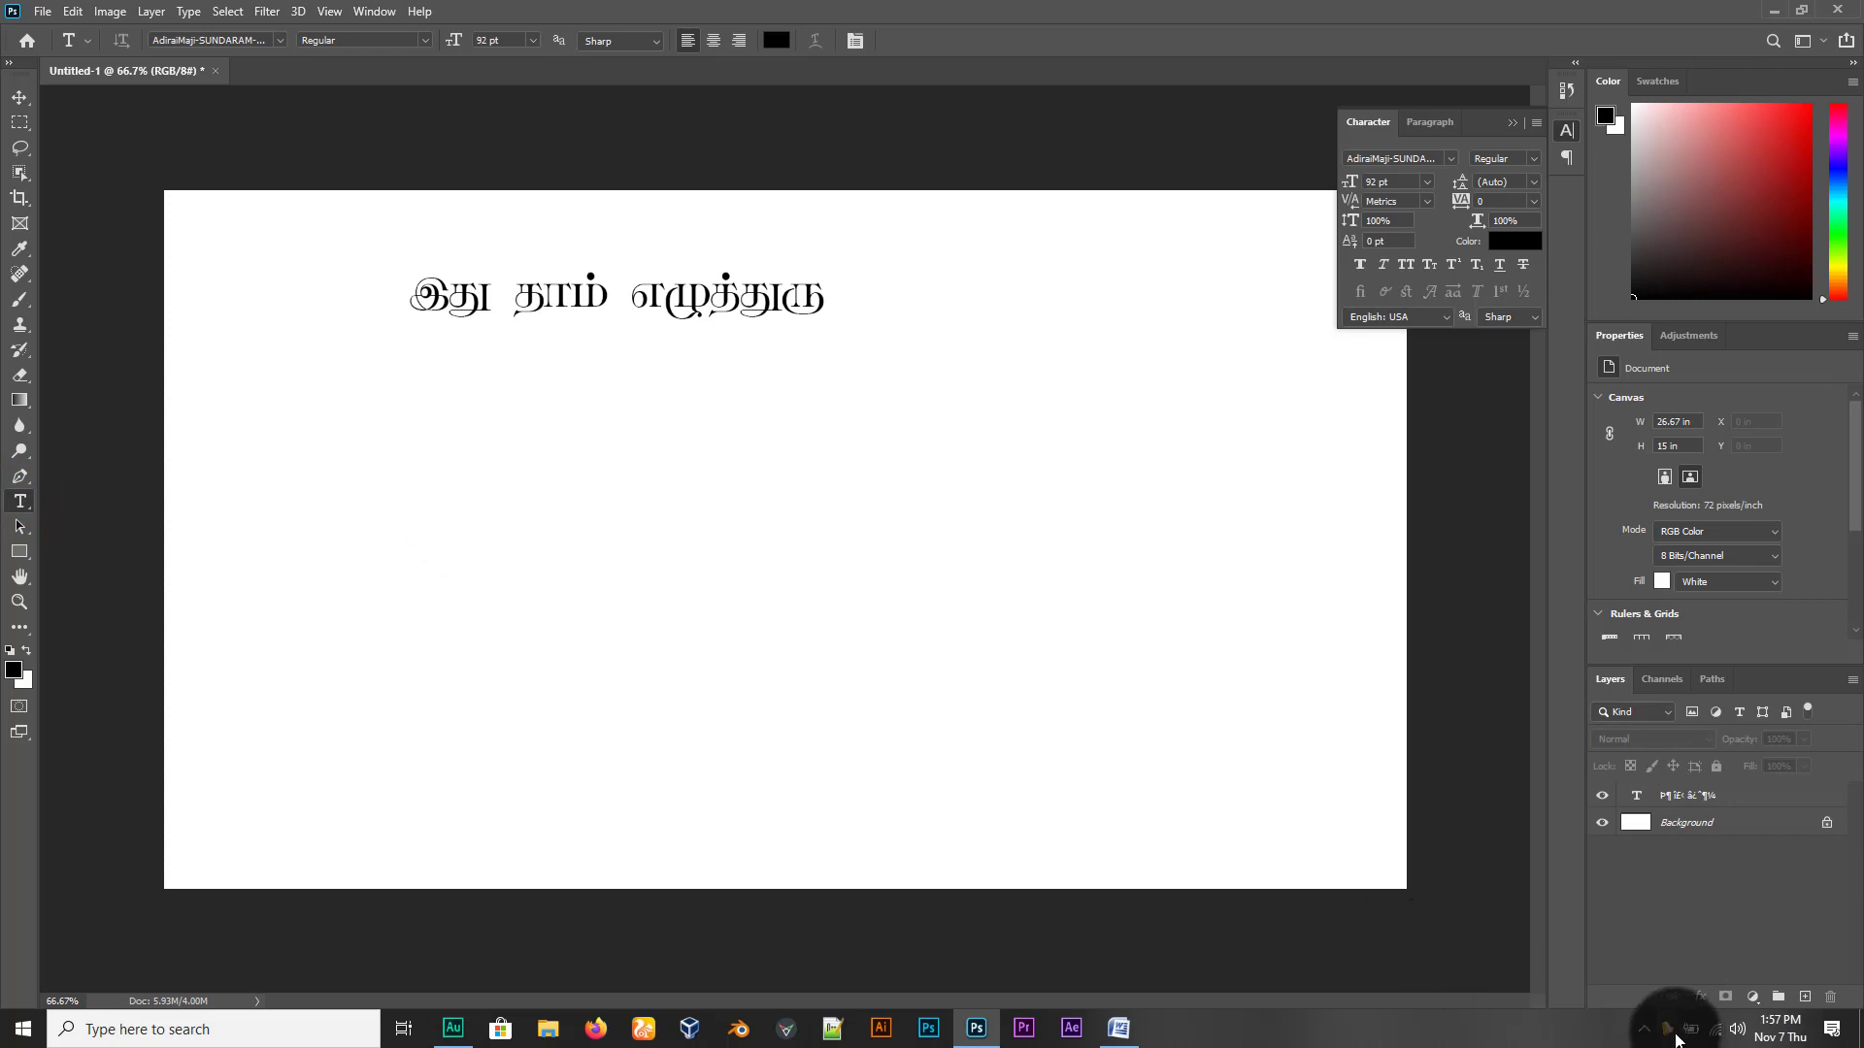
key("alt+2")
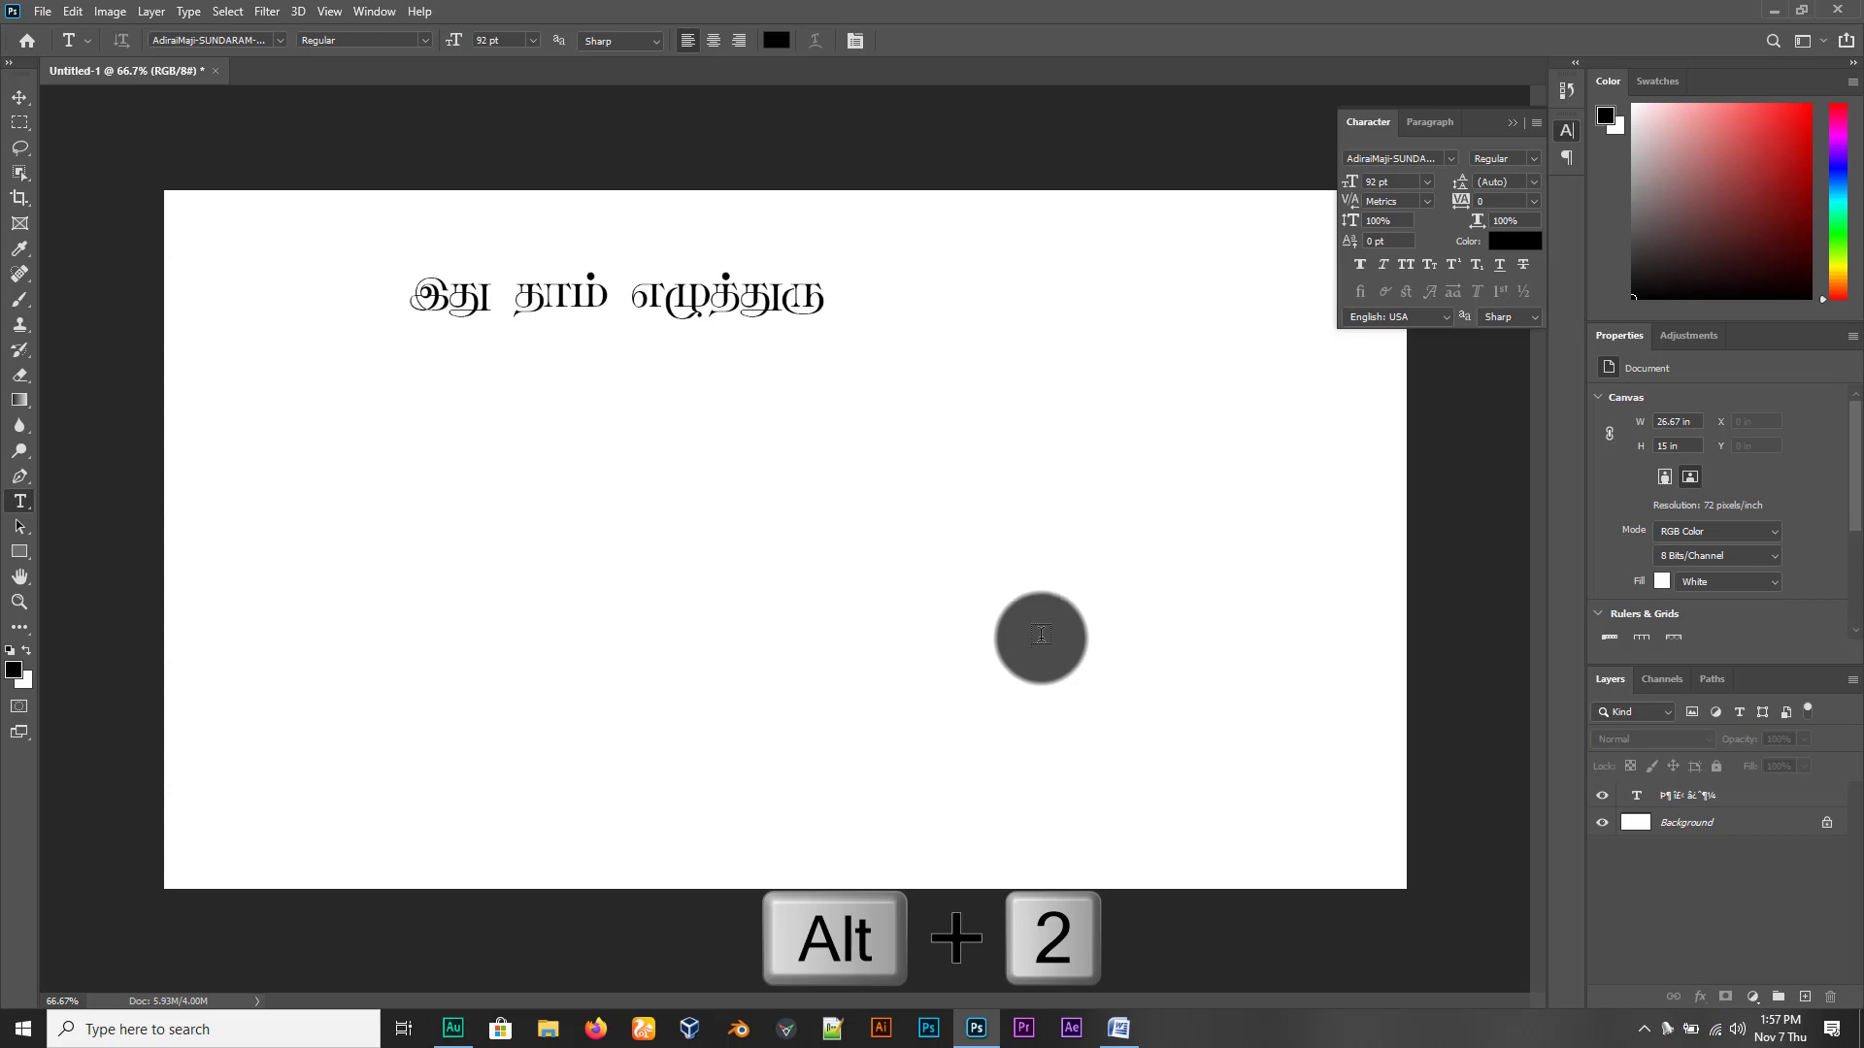
key("alt+1")
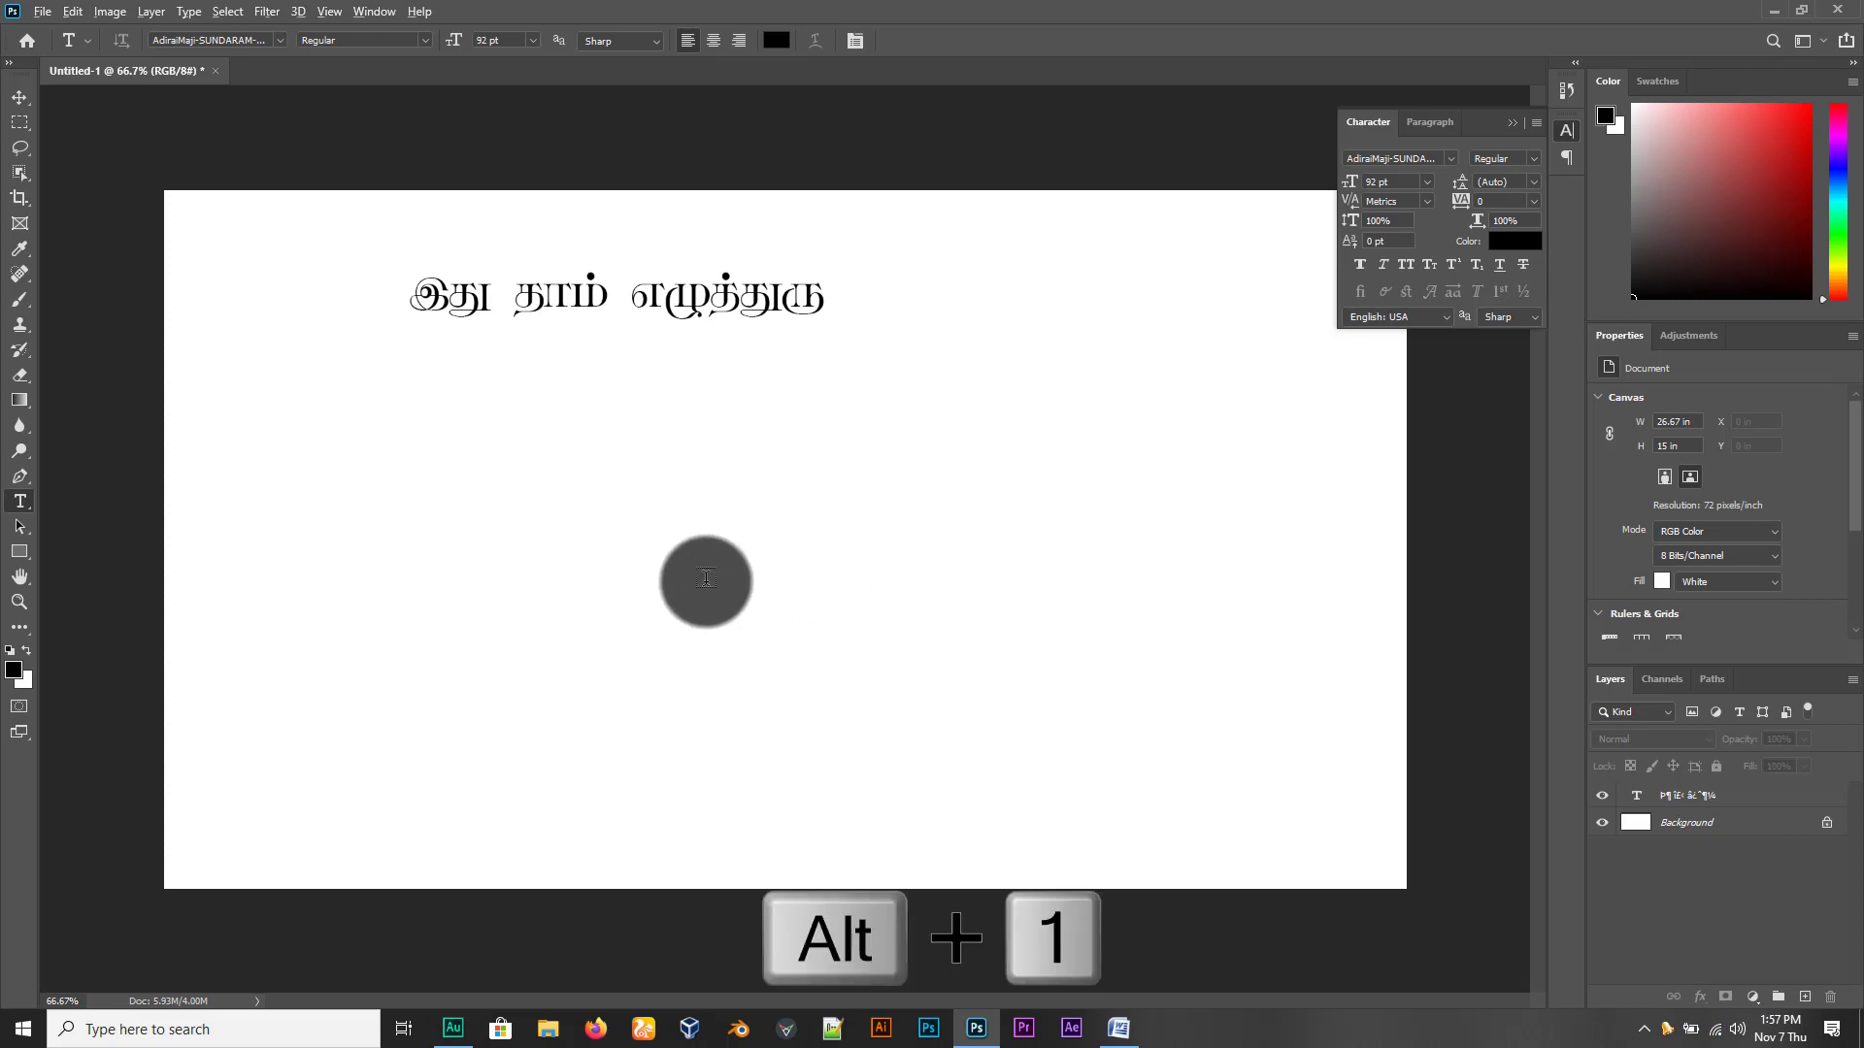
left_click(421, 543)
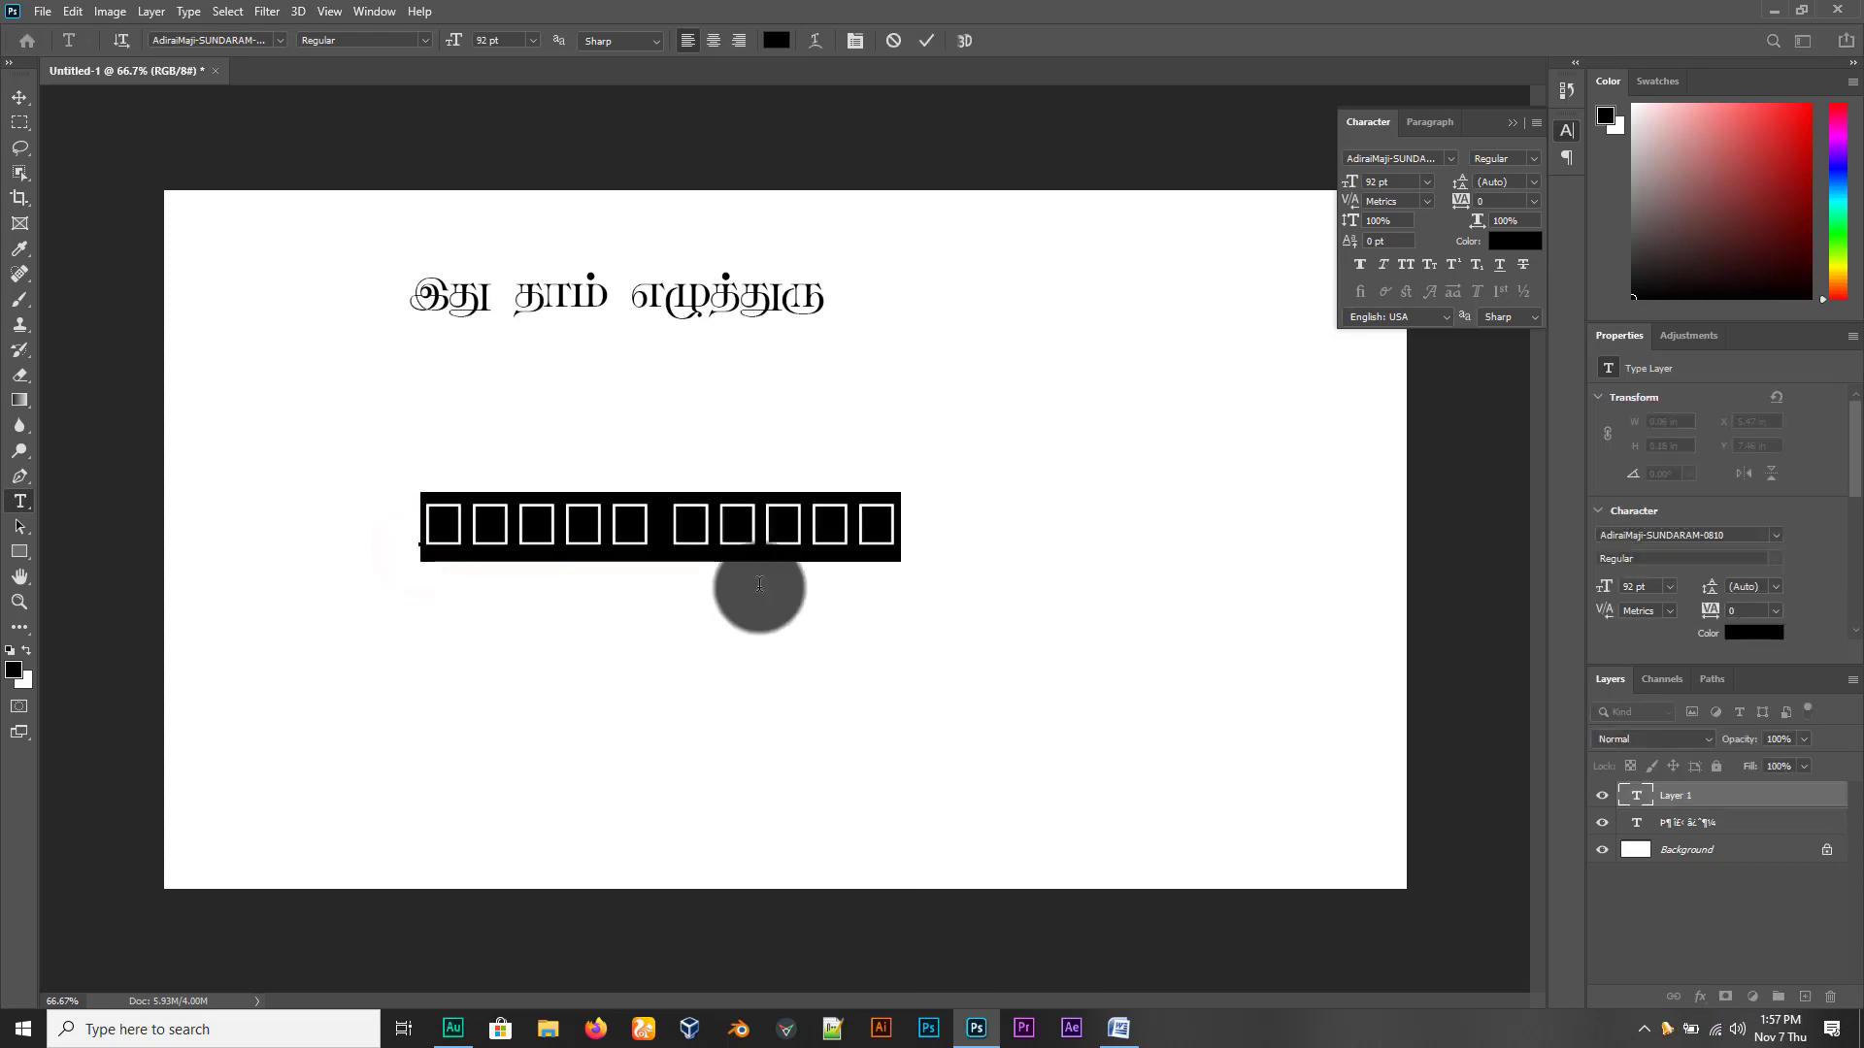
type("இ")
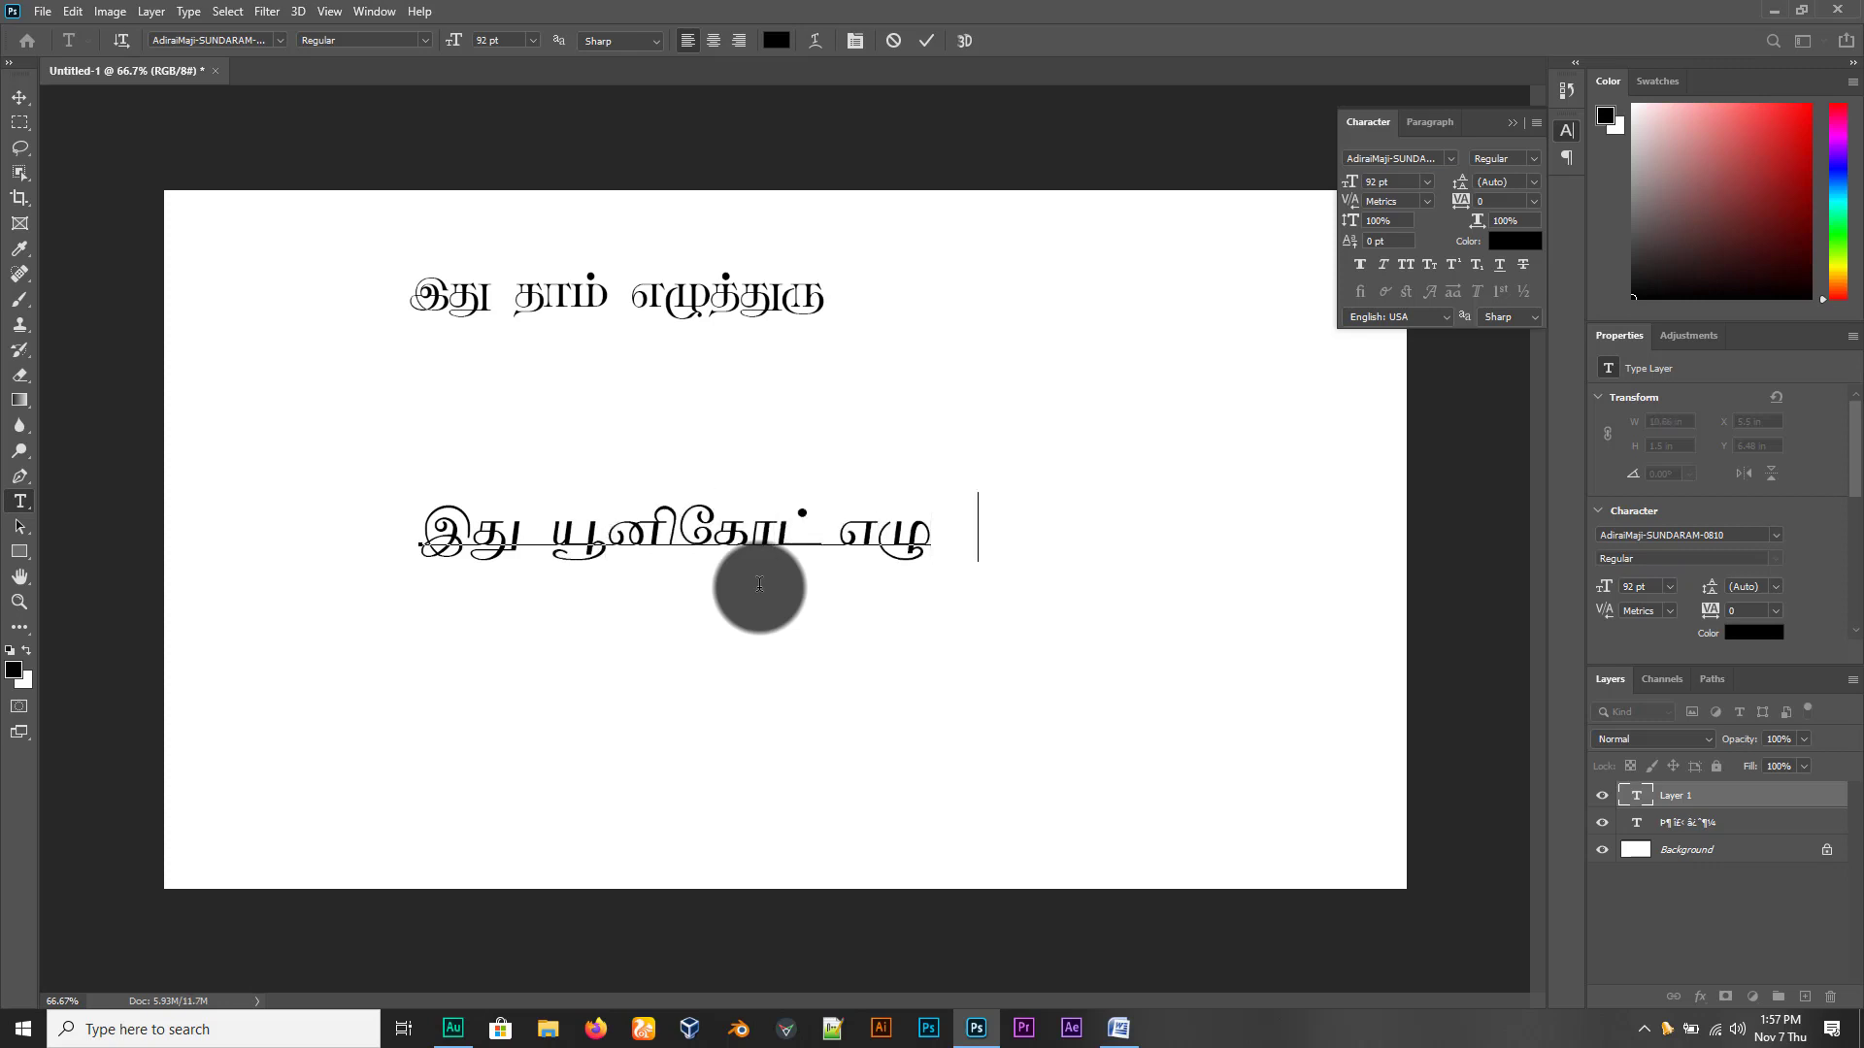
type("துரு")
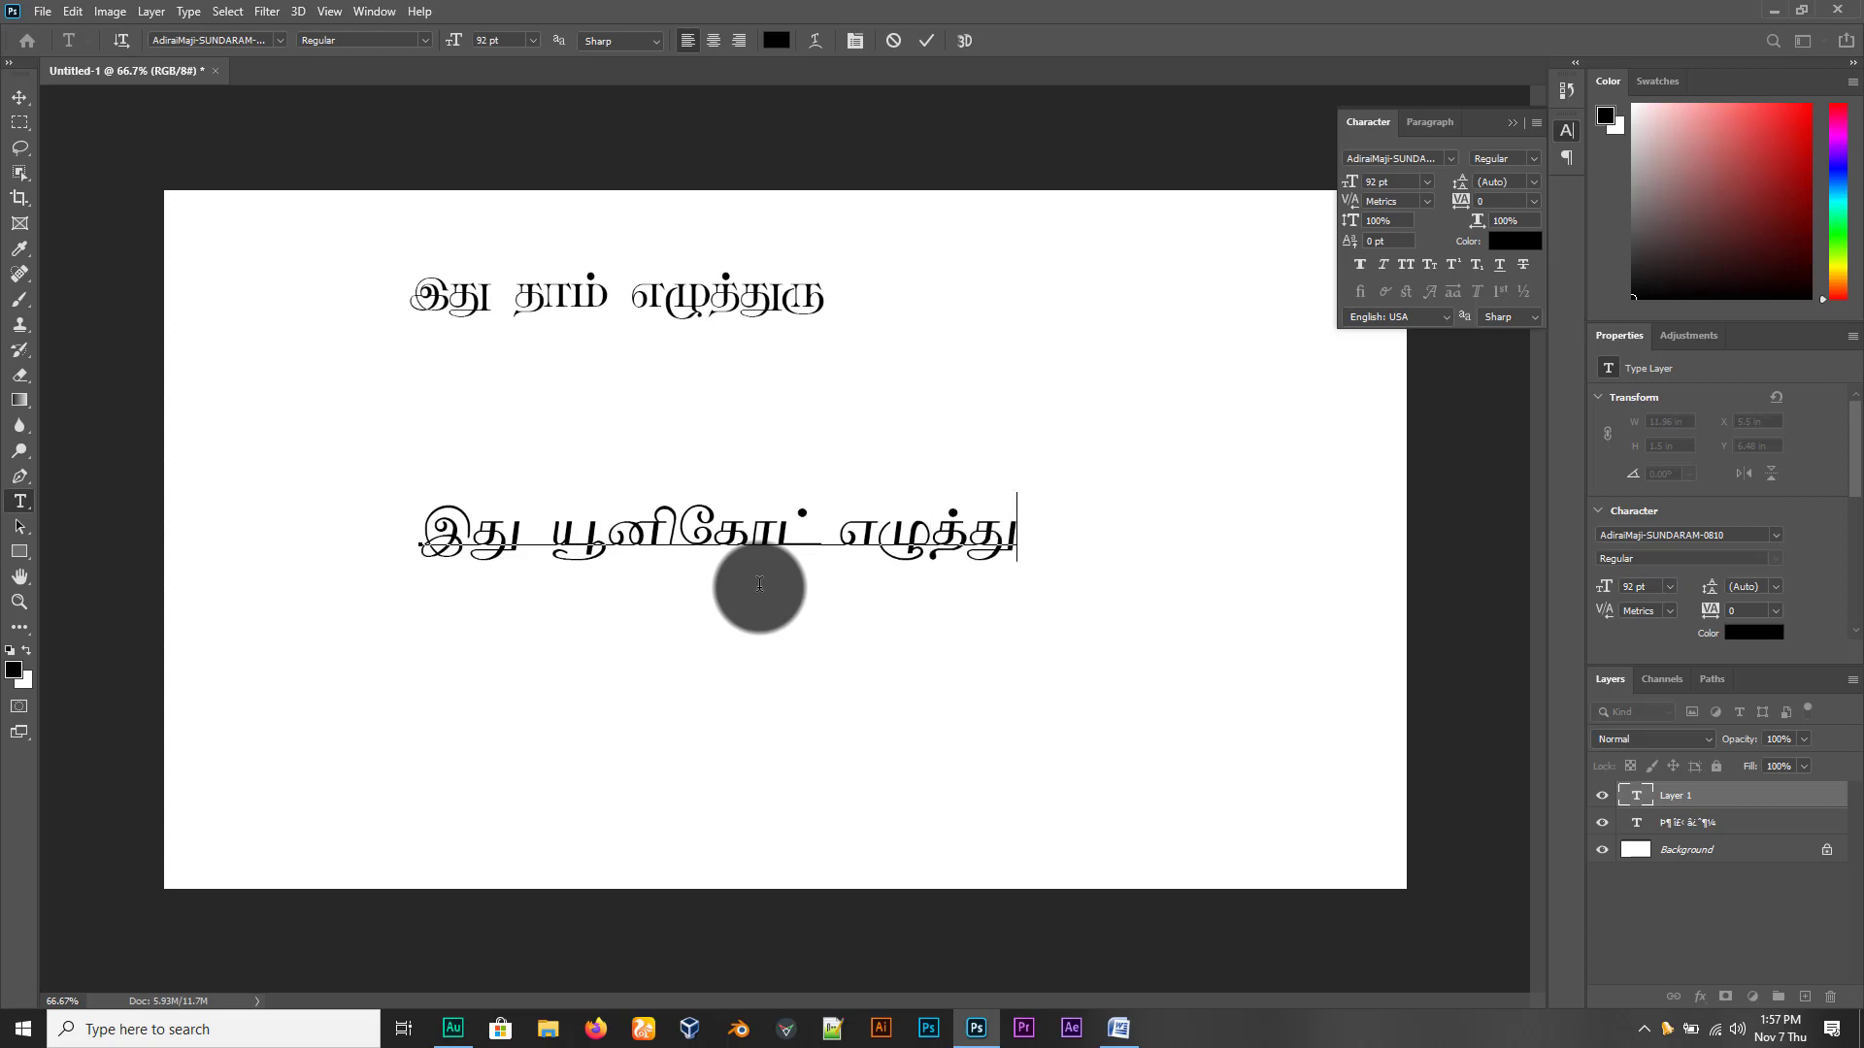
left_click(19, 97)
left_click_drag(573, 532, 486, 411)
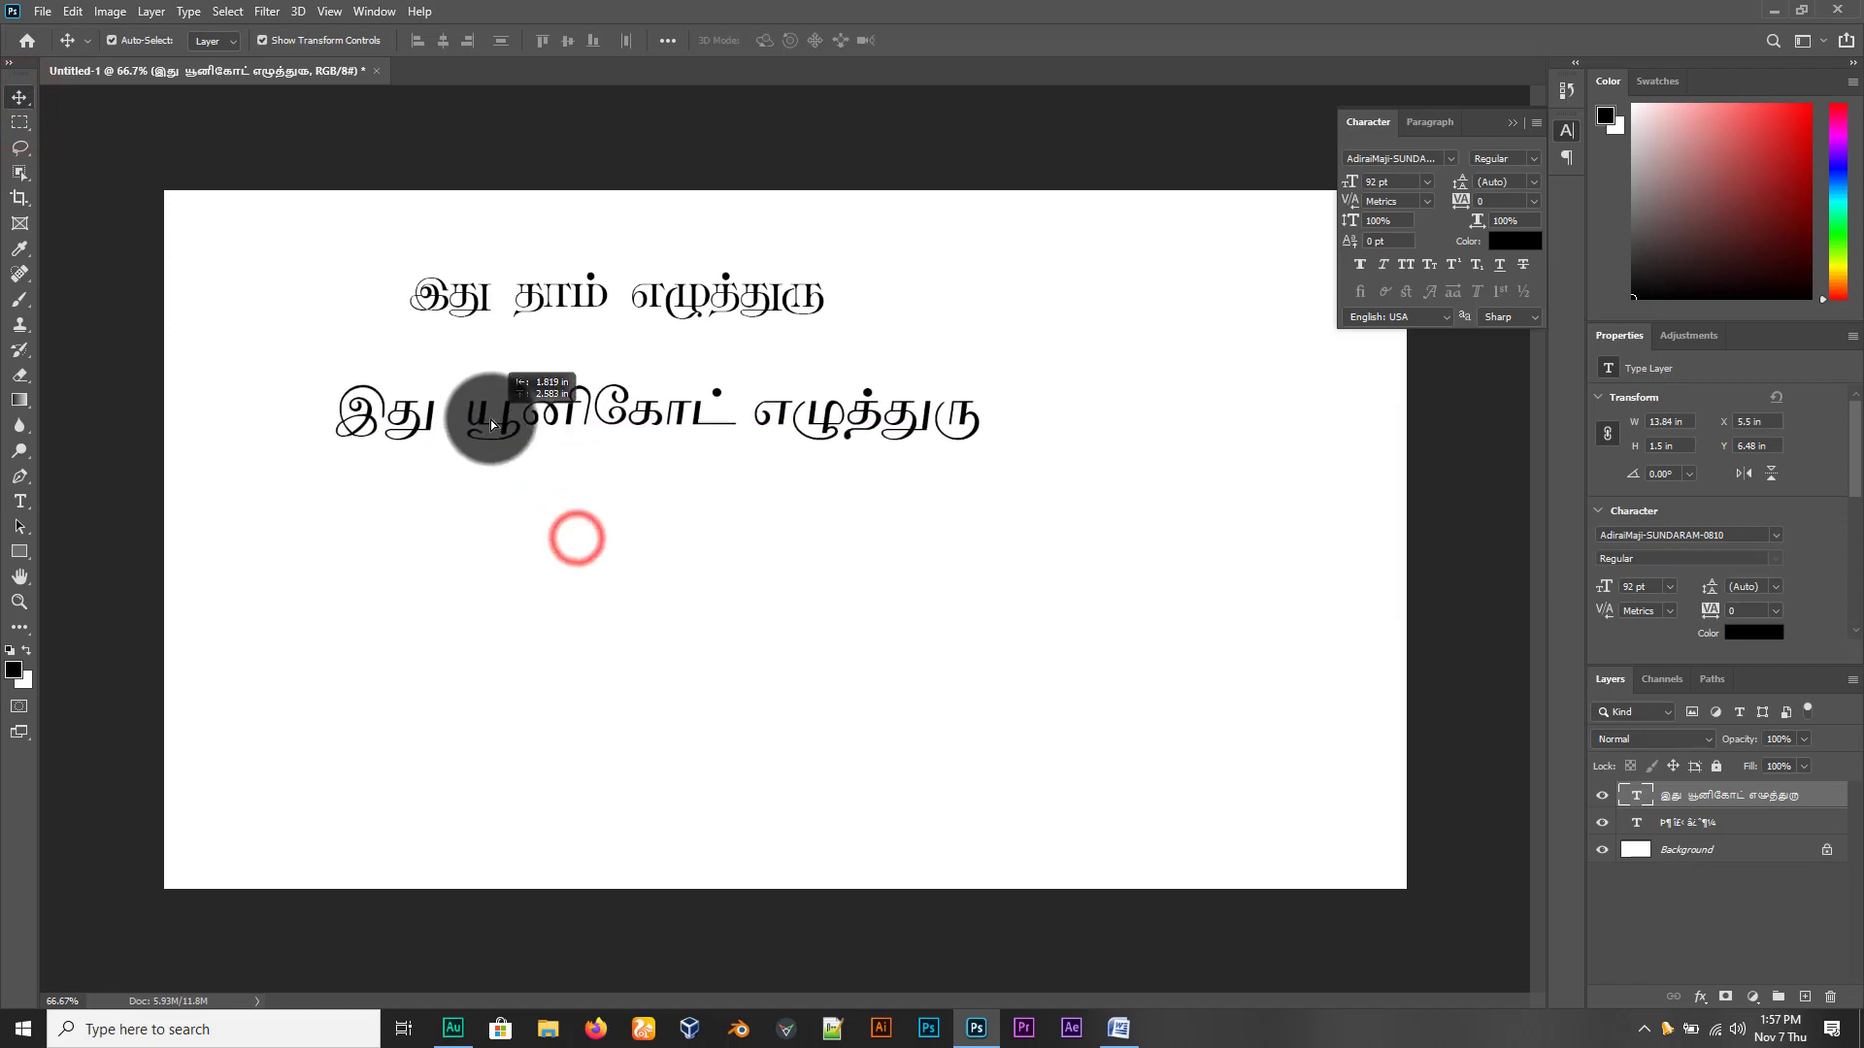
Change the Unicode text layer's font to AdiraiMaji-GIST-TMOTKamal in BoldItalic
left_click(1450, 158)
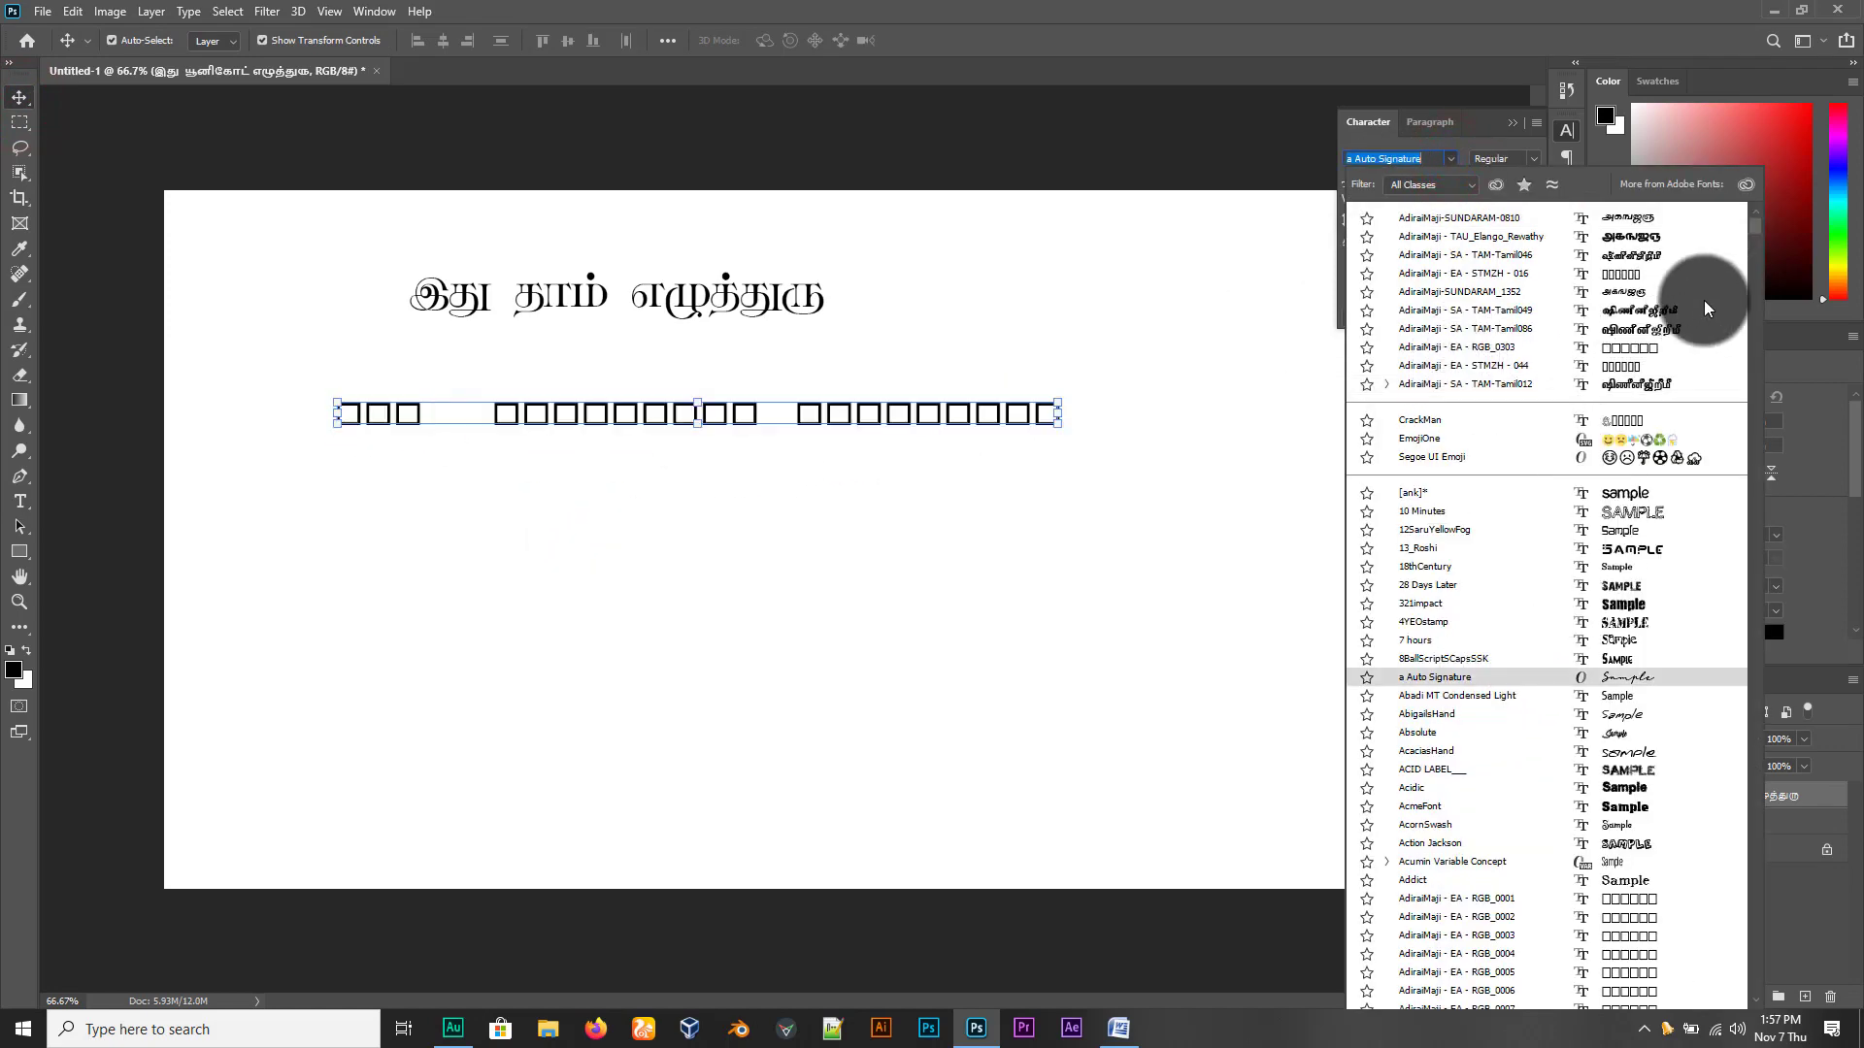
left_click_drag(1755, 229, 1773, 699)
scroll(1668, 779, "down", 15)
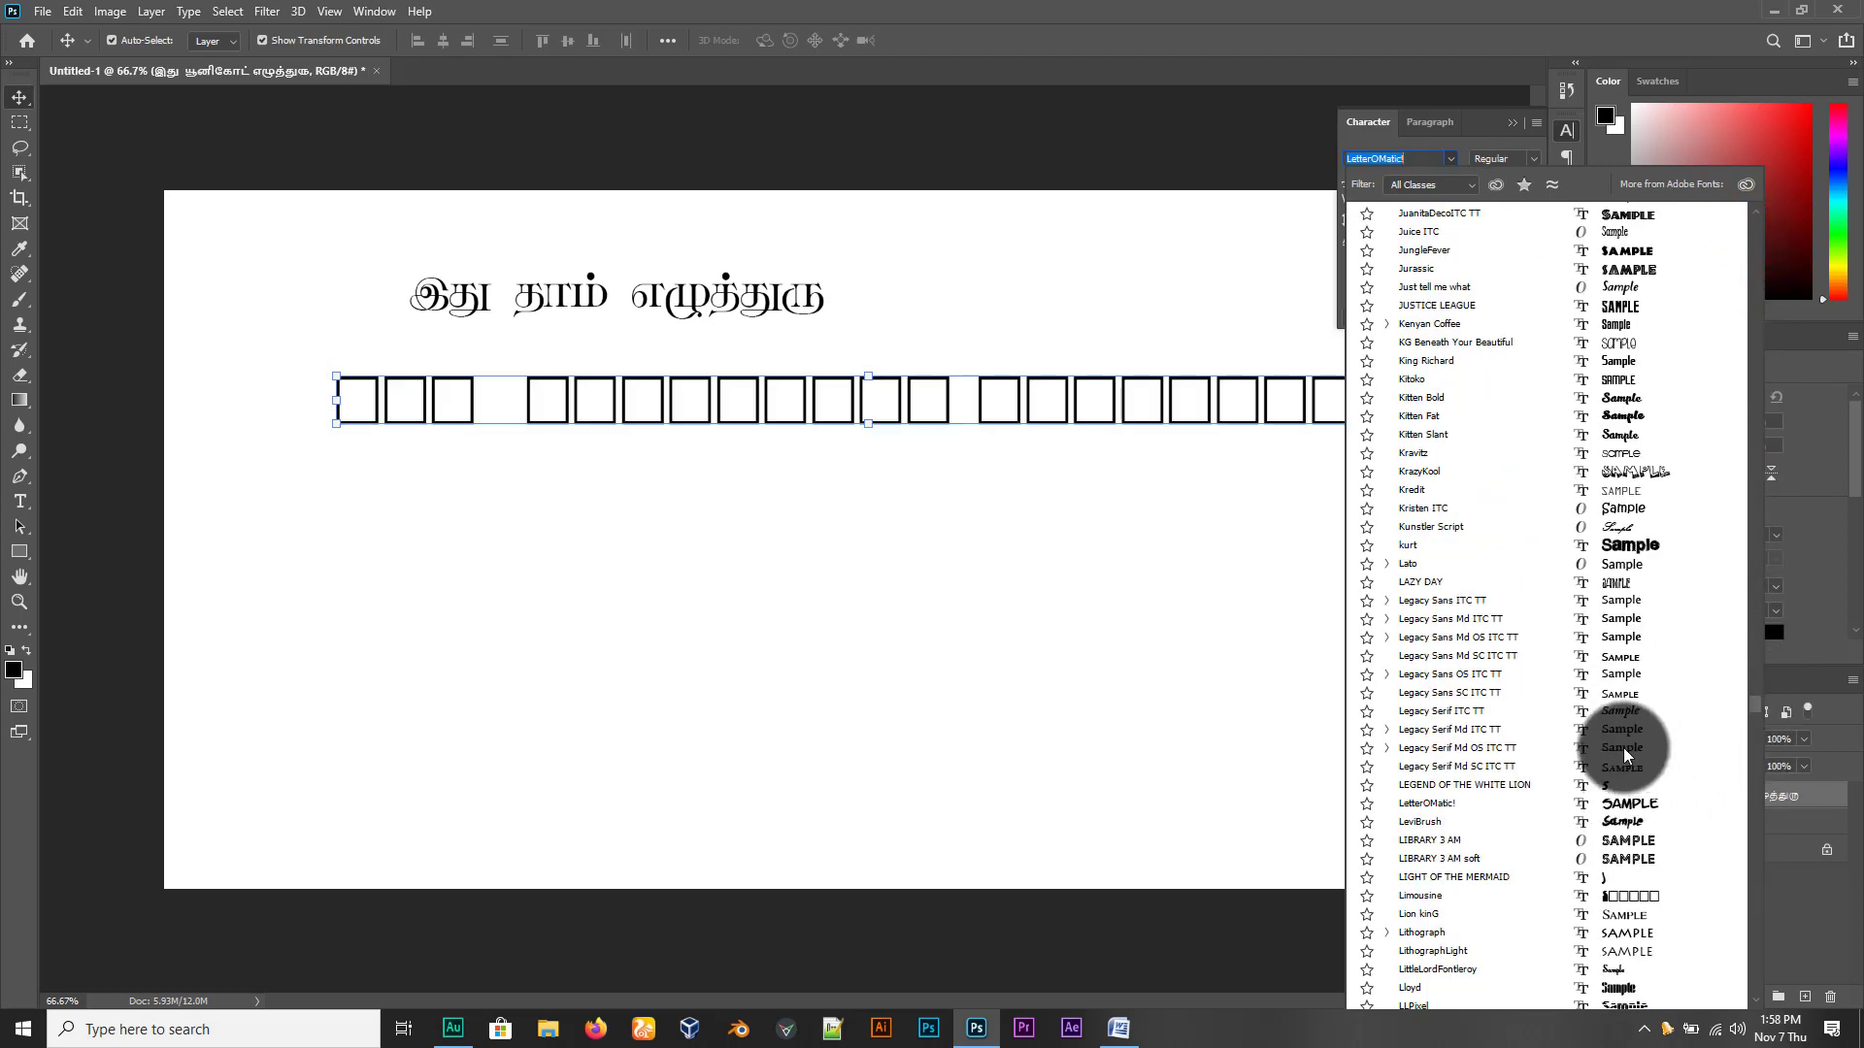
left_click_drag(1753, 707, 1741, 862)
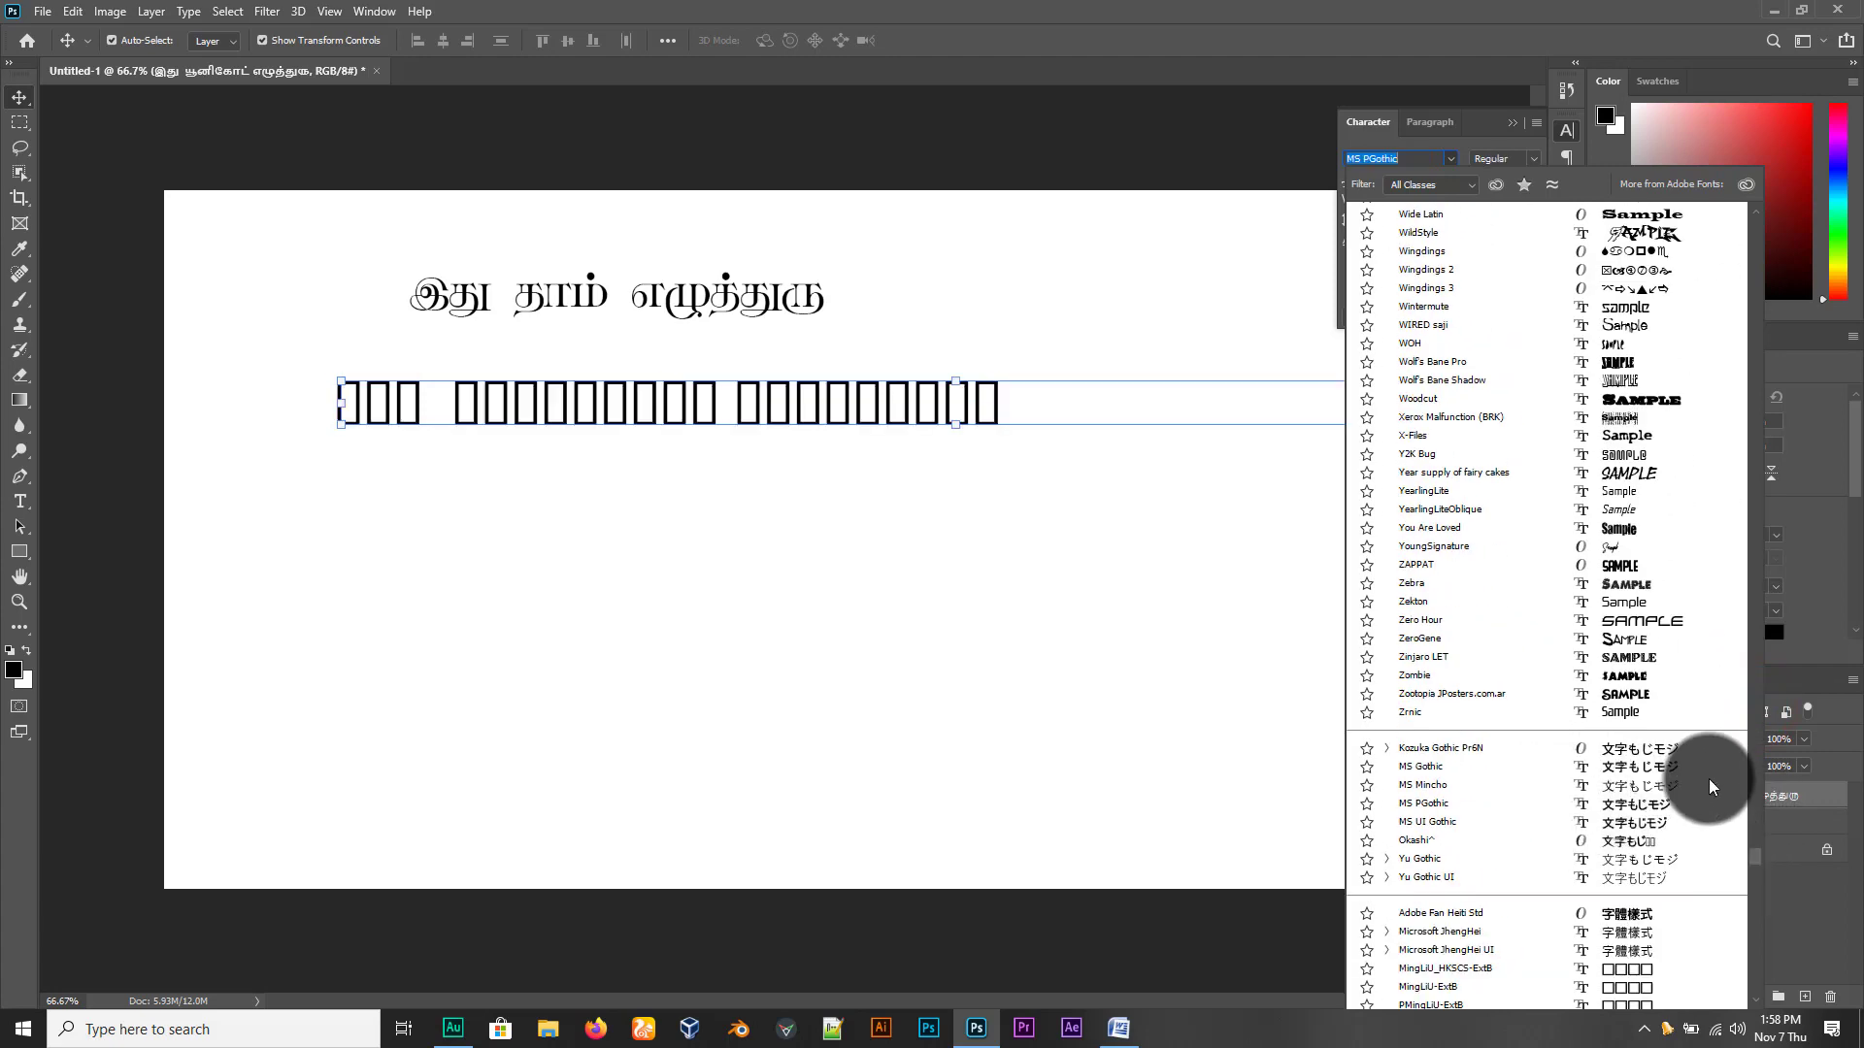
left_click(1758, 893)
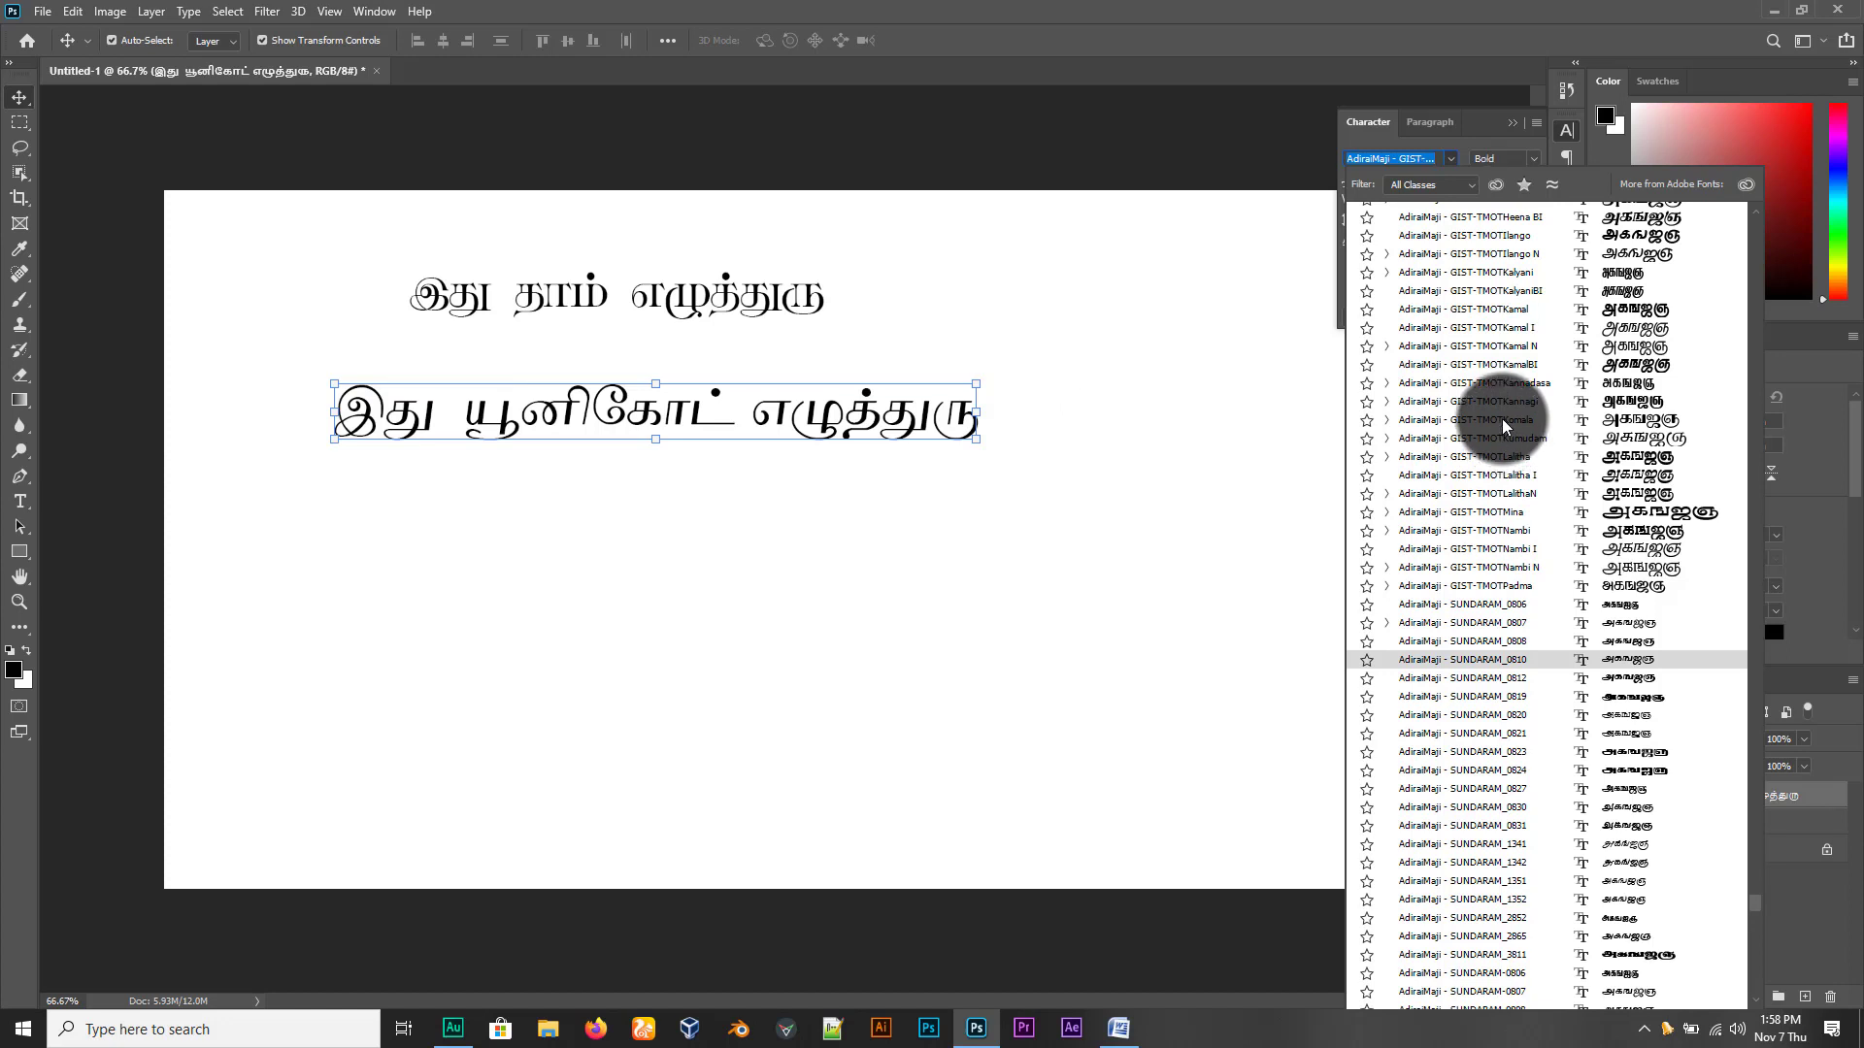
left_click(1520, 366)
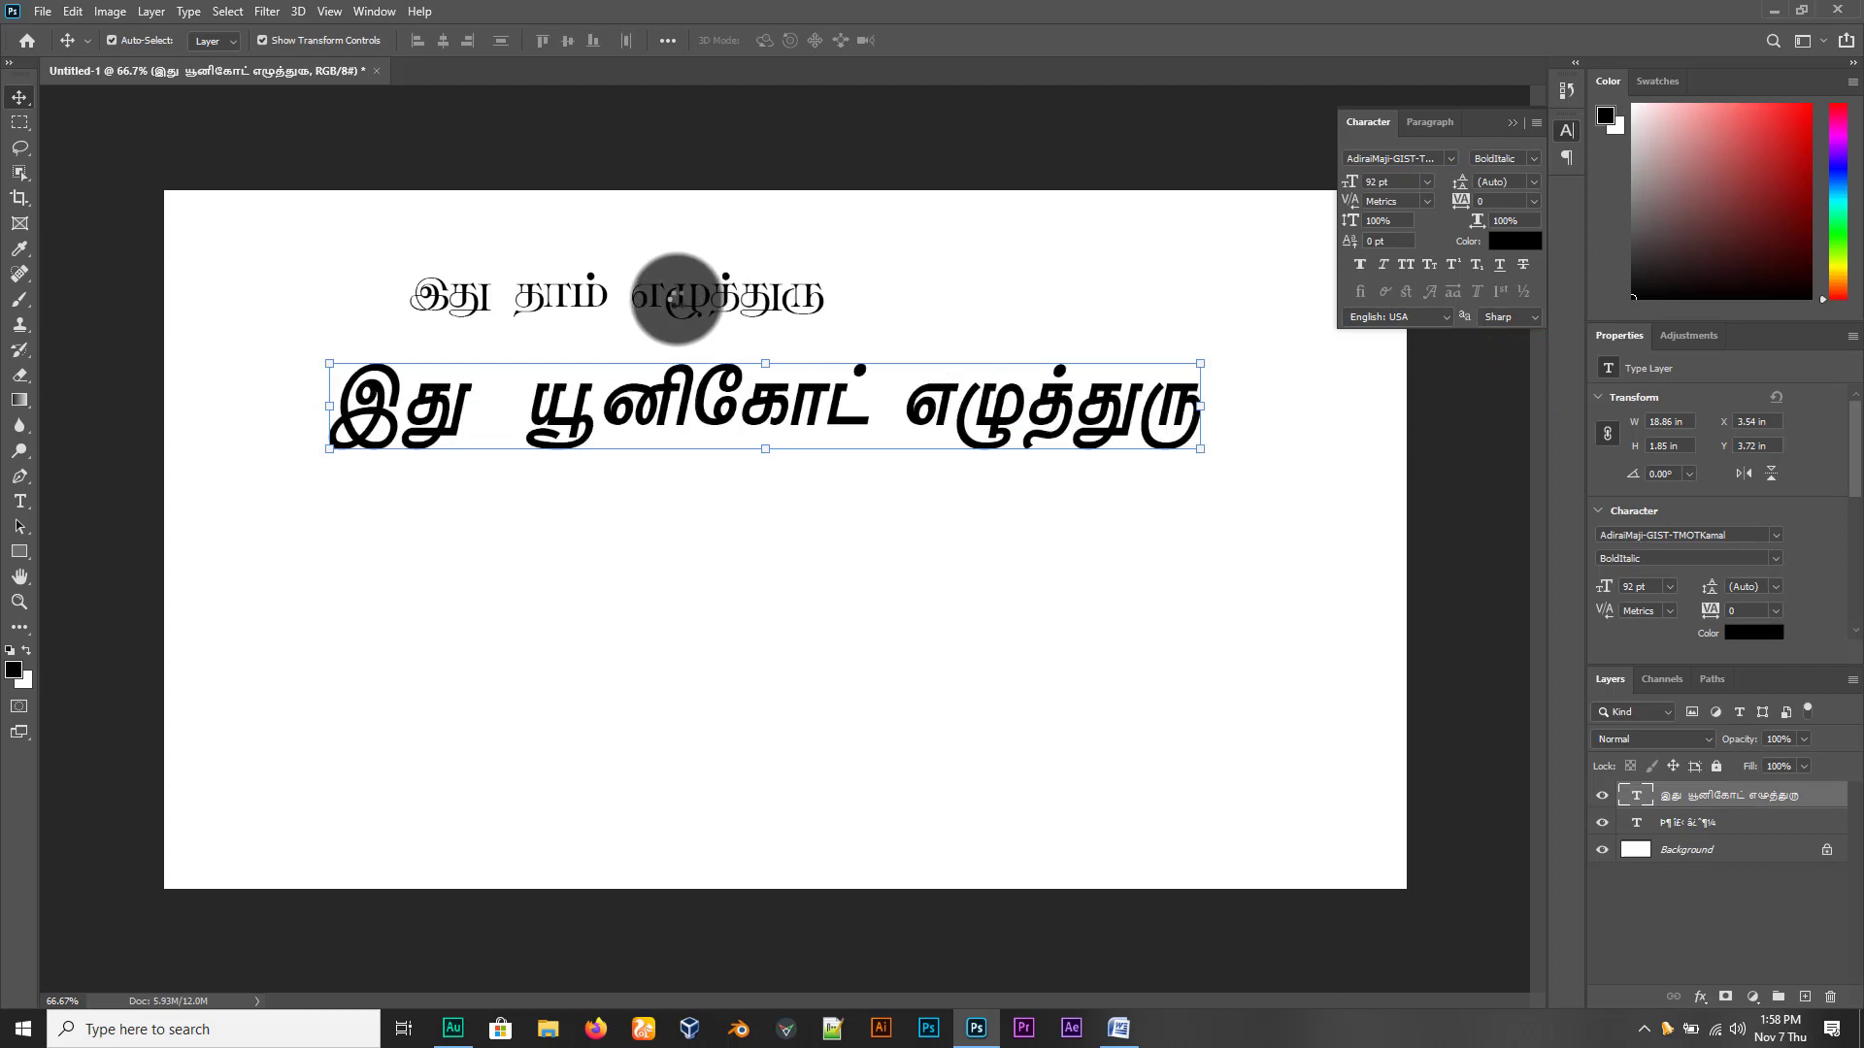
Change the TAM text layer's font to AdiraiMaji - SA - TAM-Tamil078
left_click(666, 298)
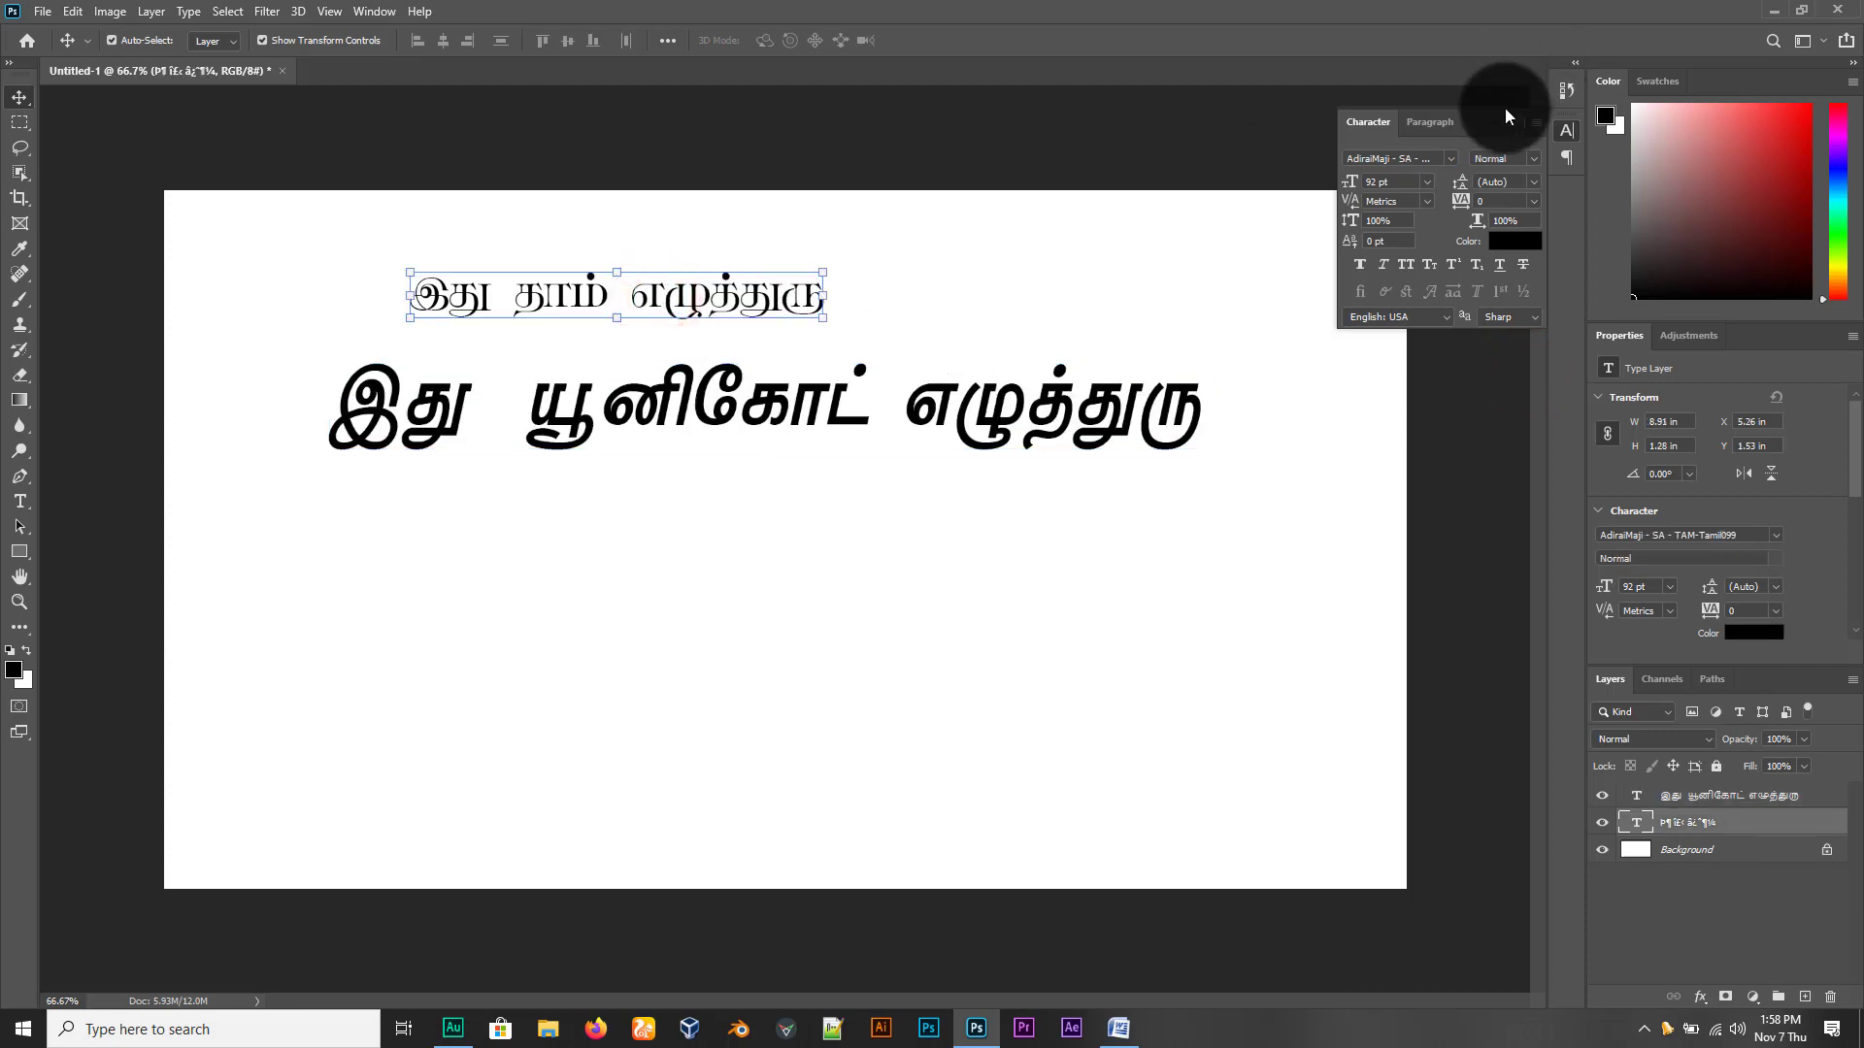
left_click(1451, 163)
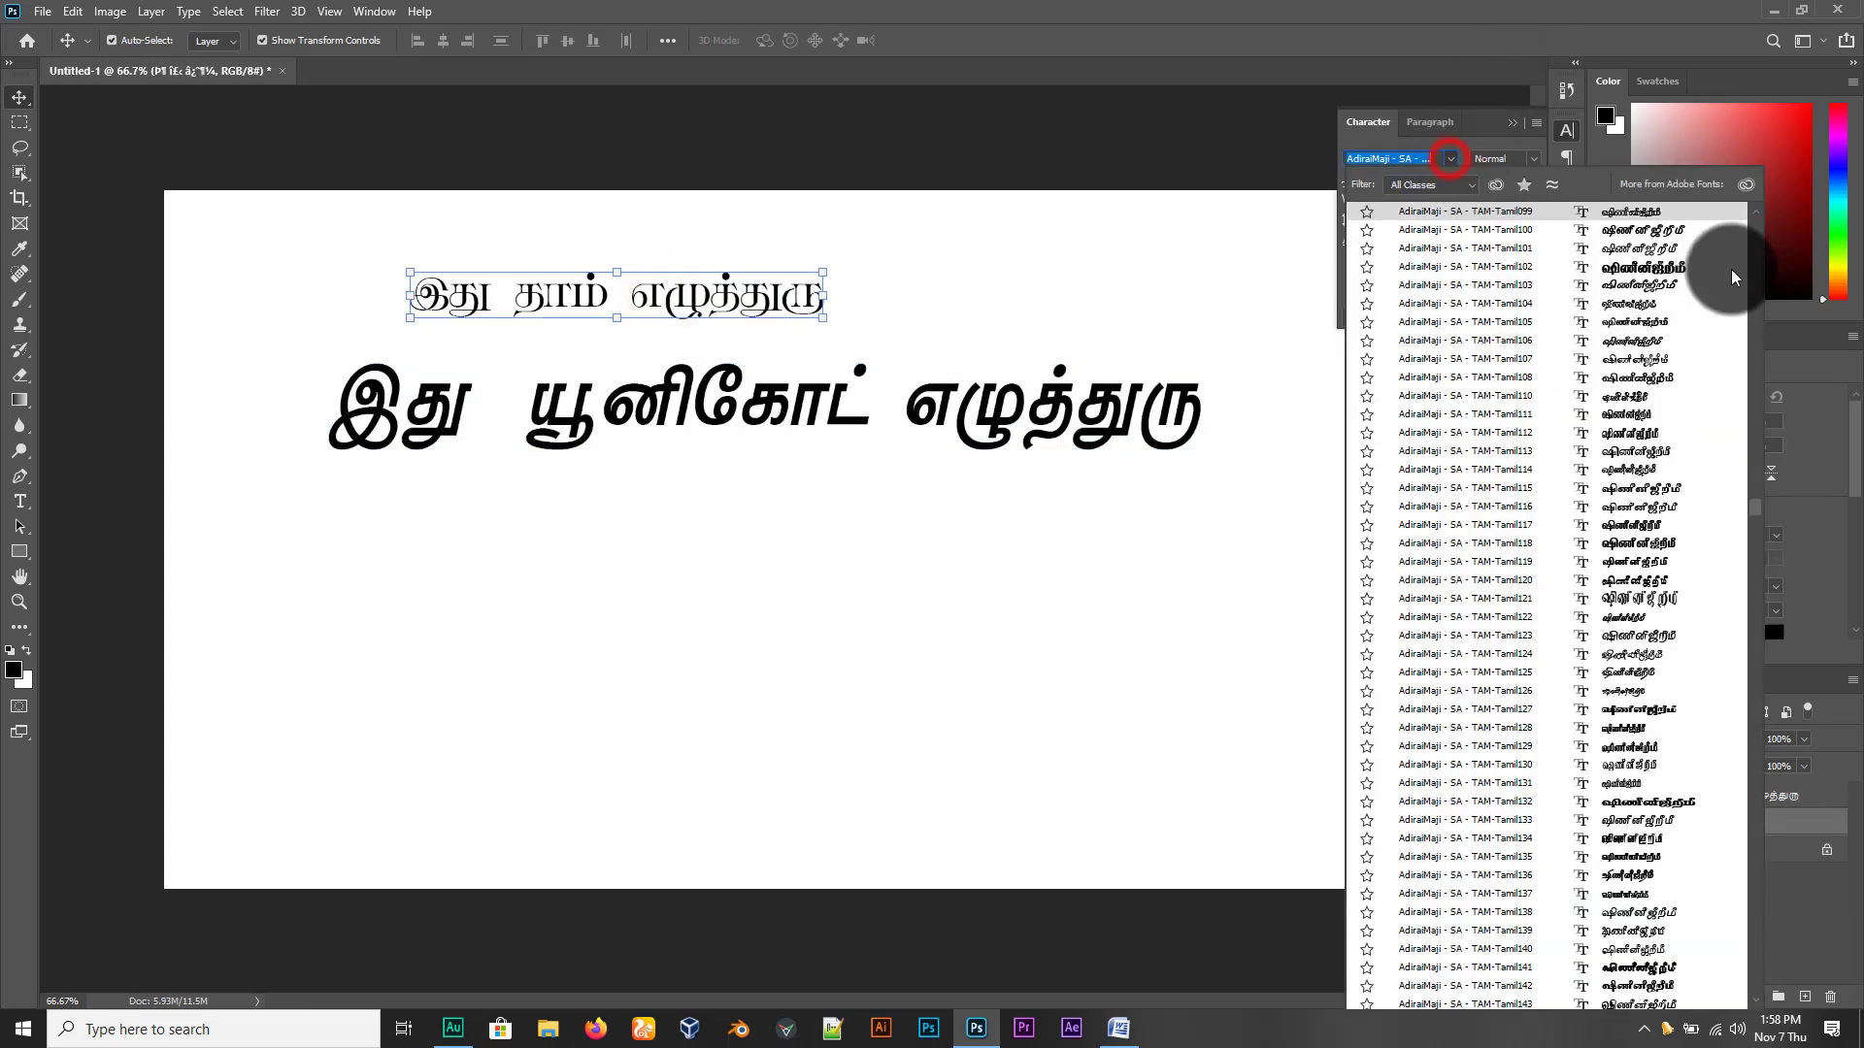
left_click(1757, 505)
scroll(1651, 495, "up", 5)
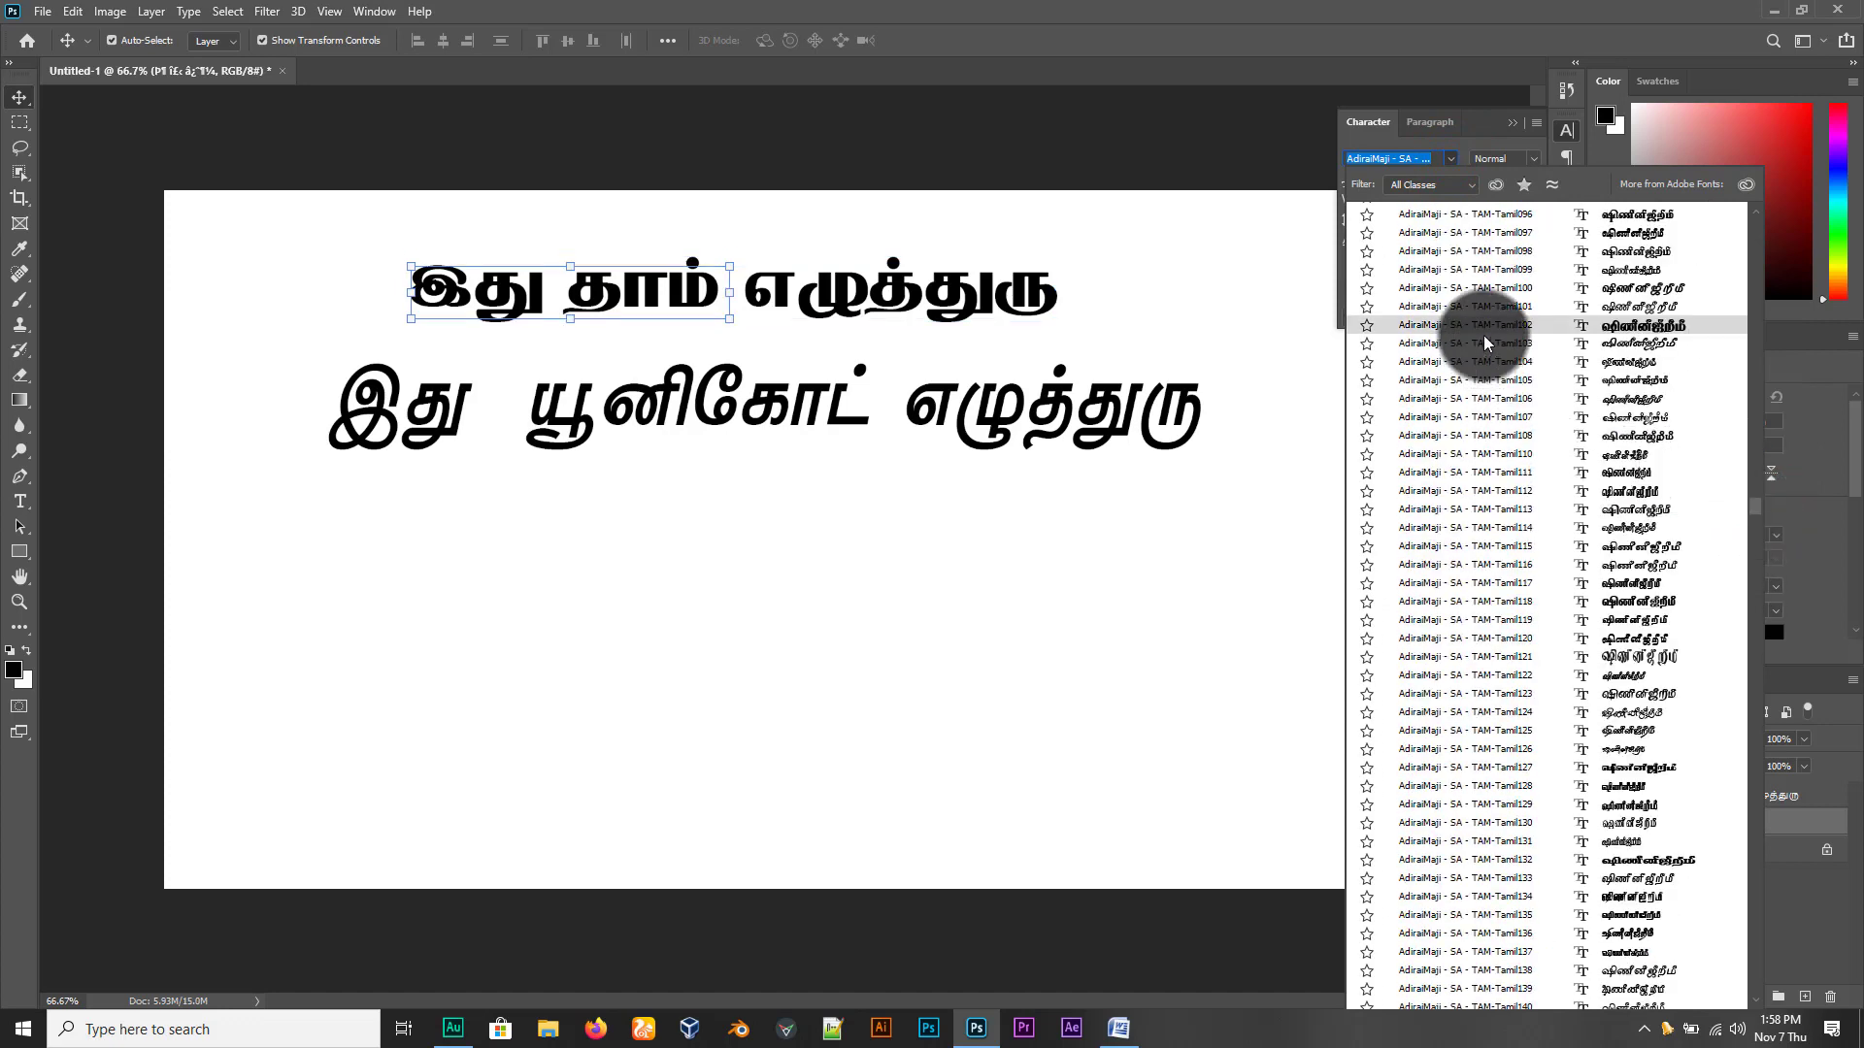
scroll(1495, 275, "up", 5)
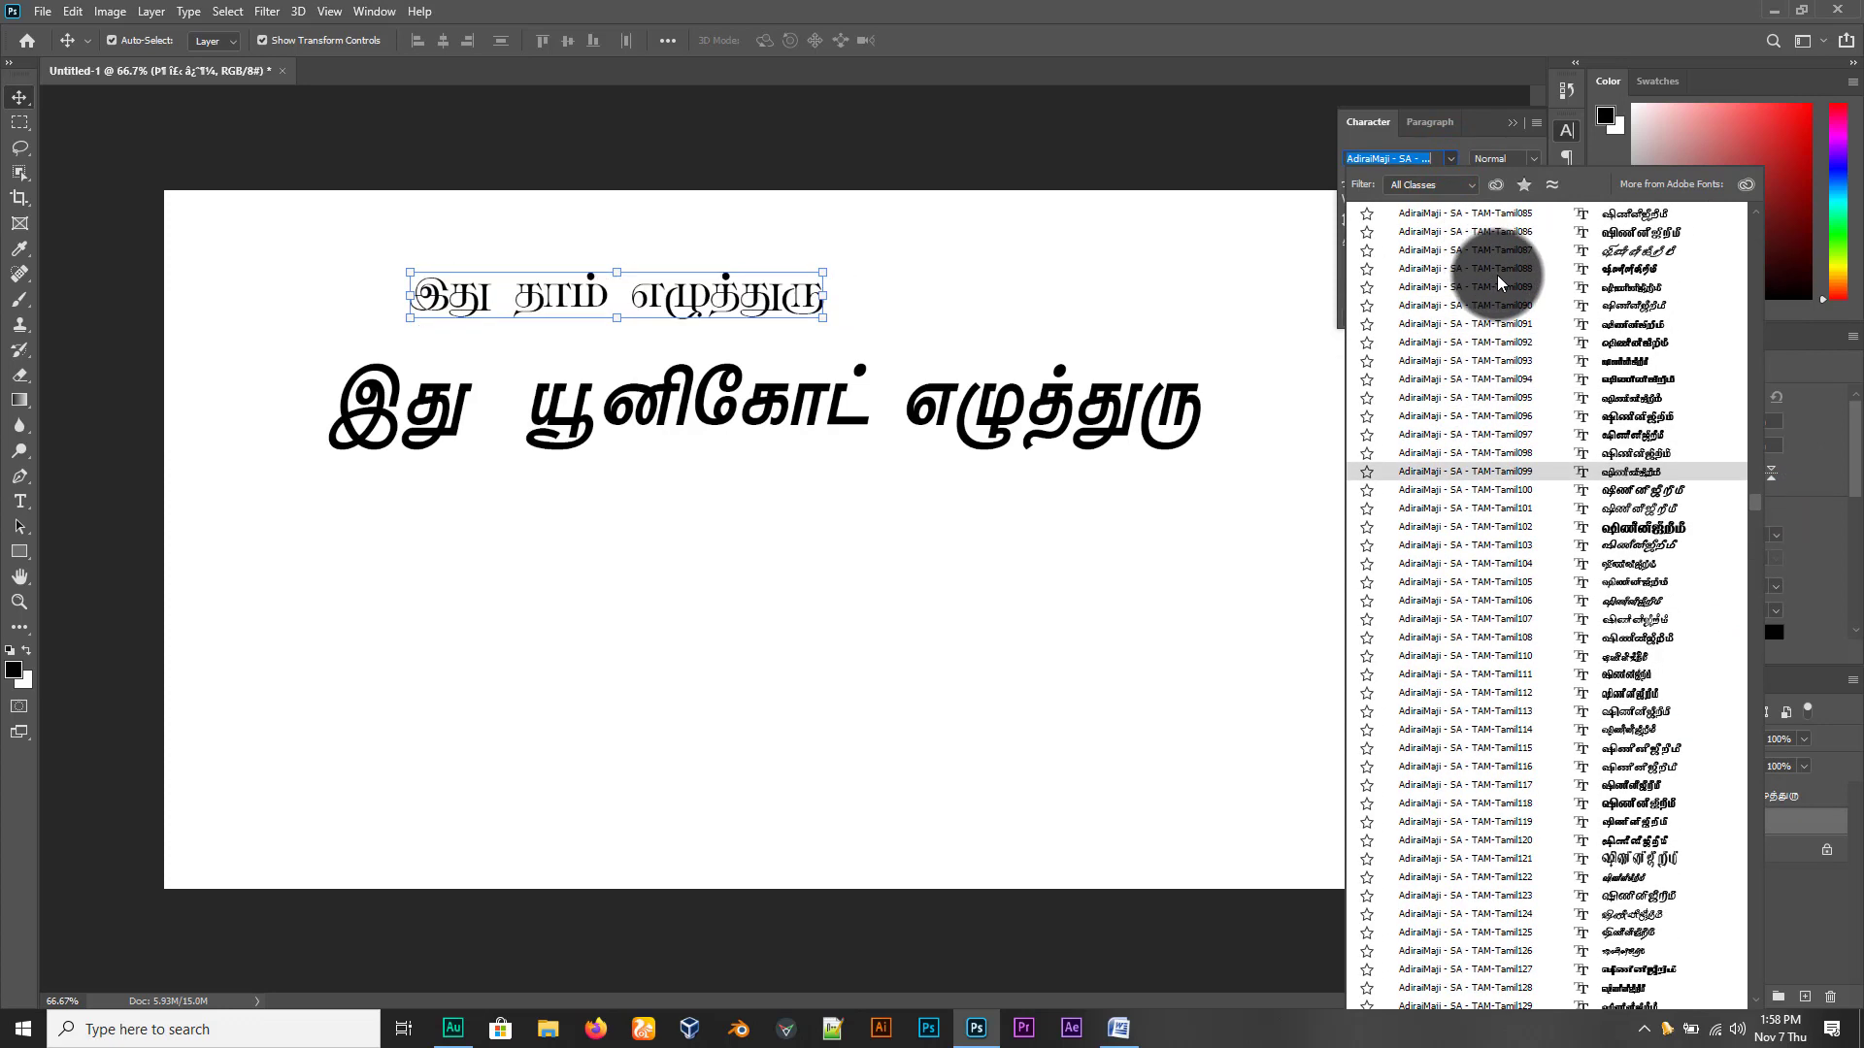
scroll(1500, 282, "up", 3)
scroll(1506, 300, "up", 2)
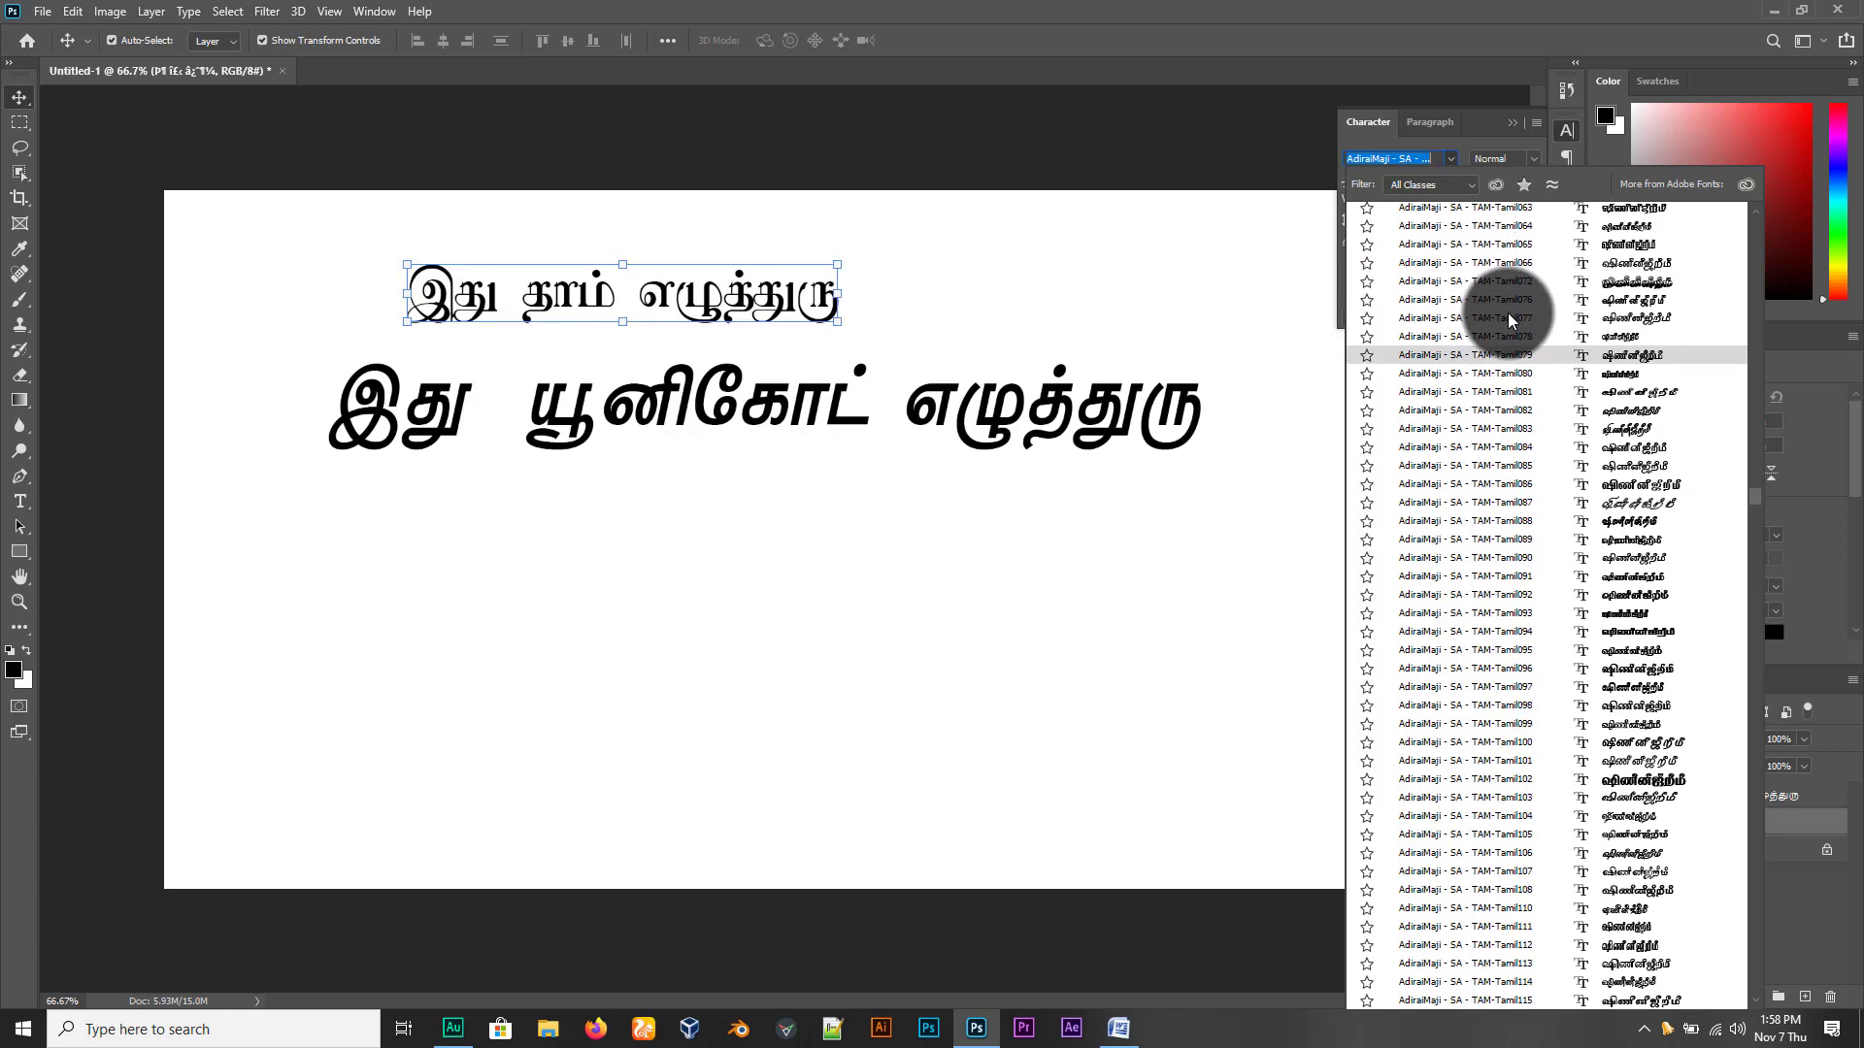
left_click(1511, 340)
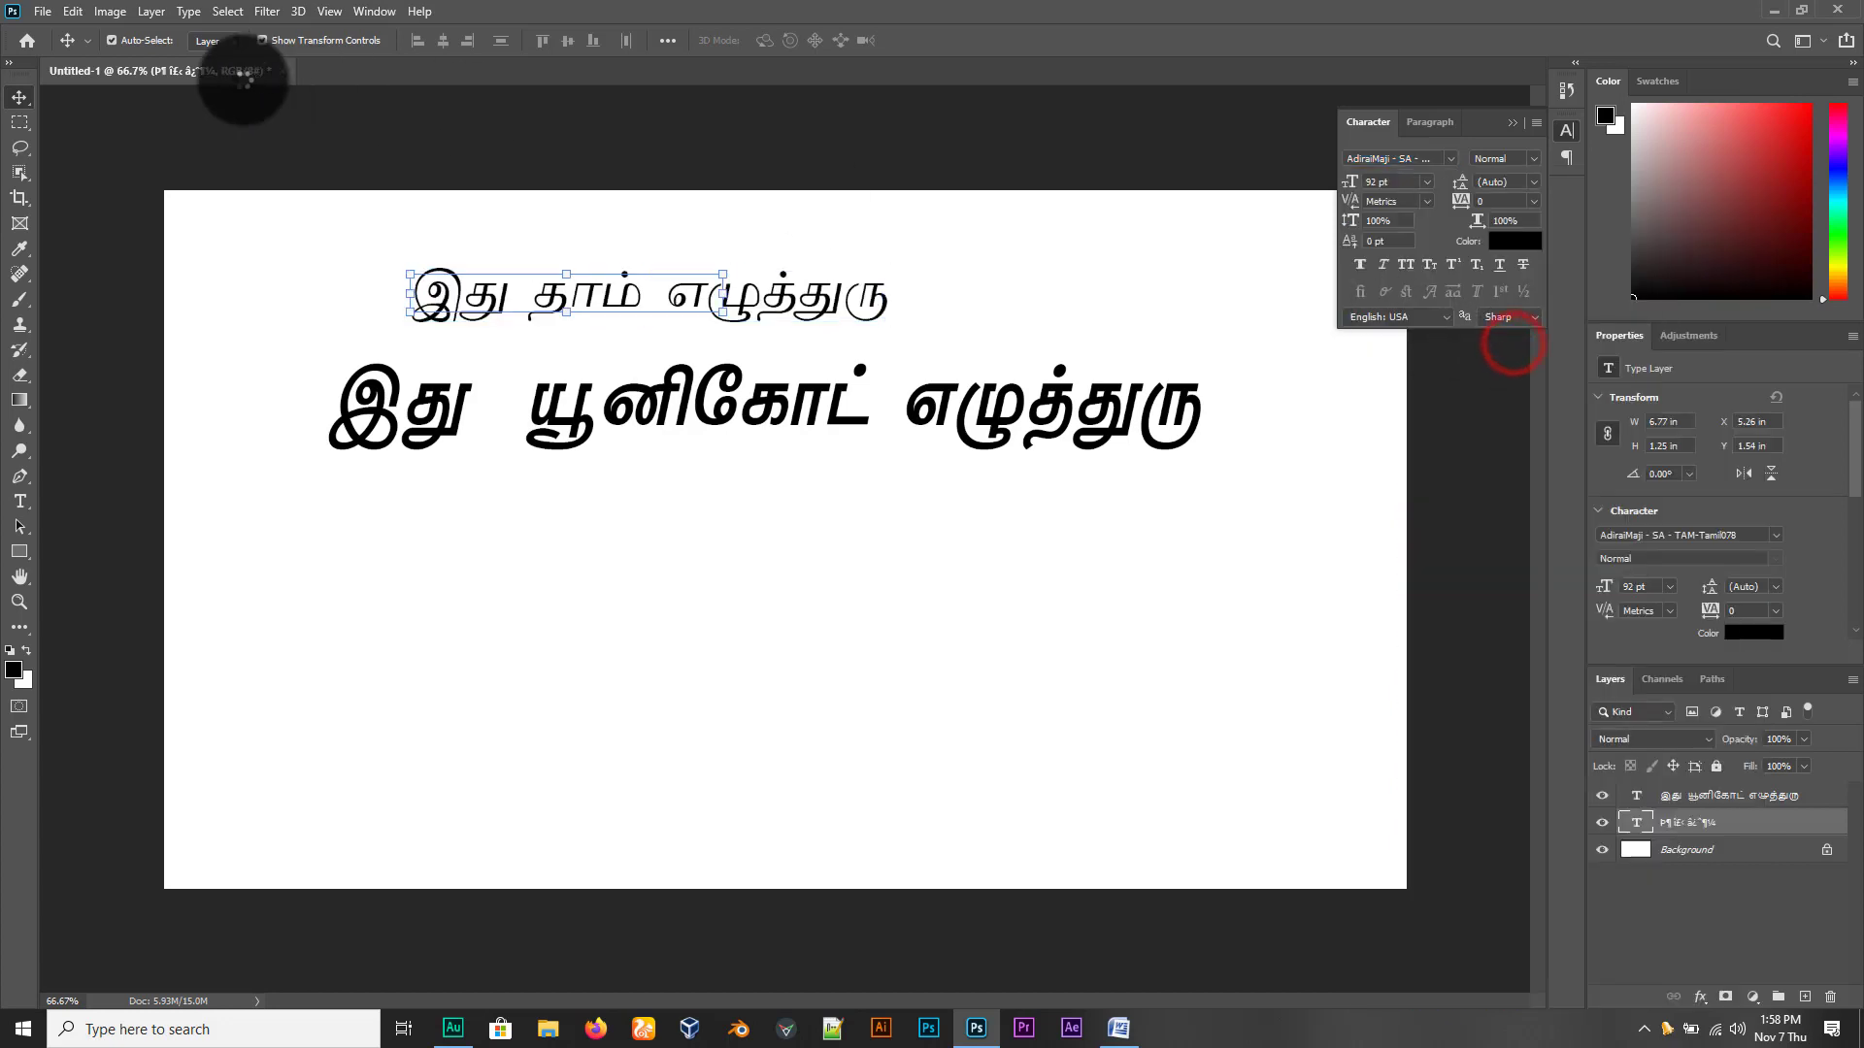
Check the text engine option in the Type preferences, keeping World-Ready Layout
left_click(74, 12)
left_click(150, 802)
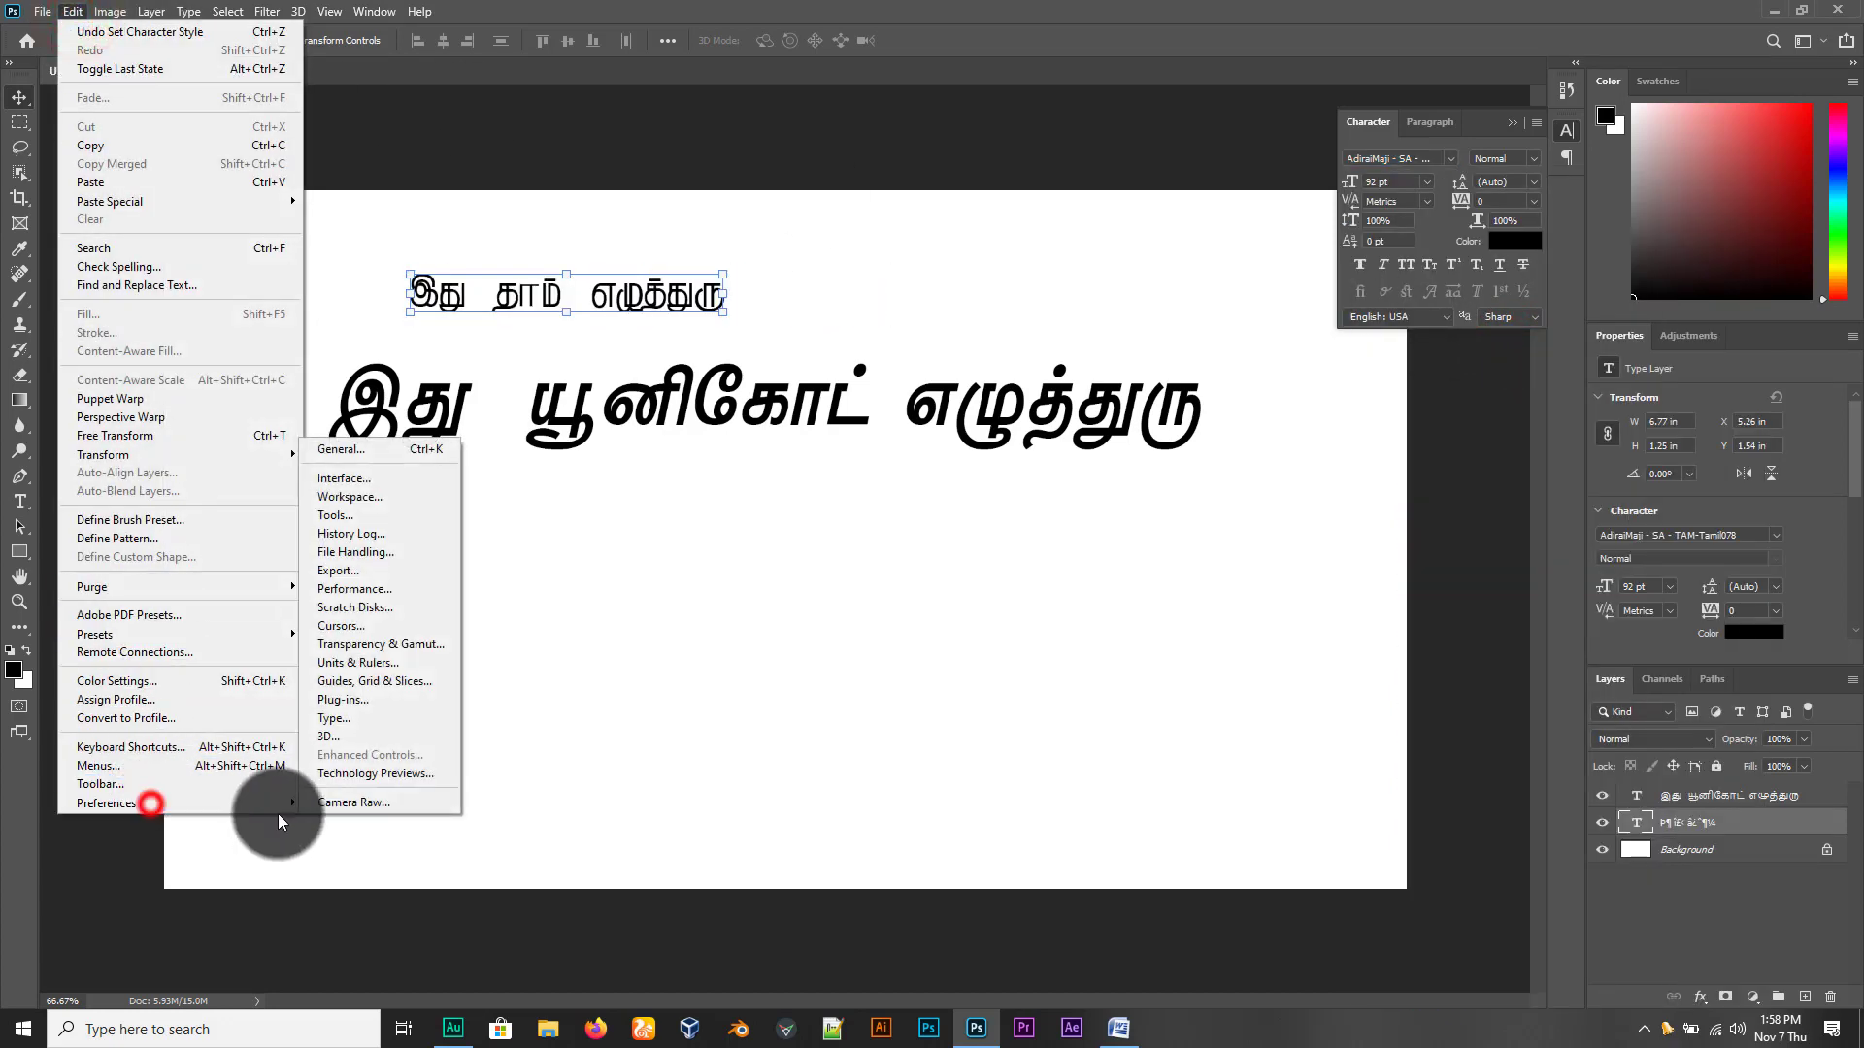
left_click(371, 720)
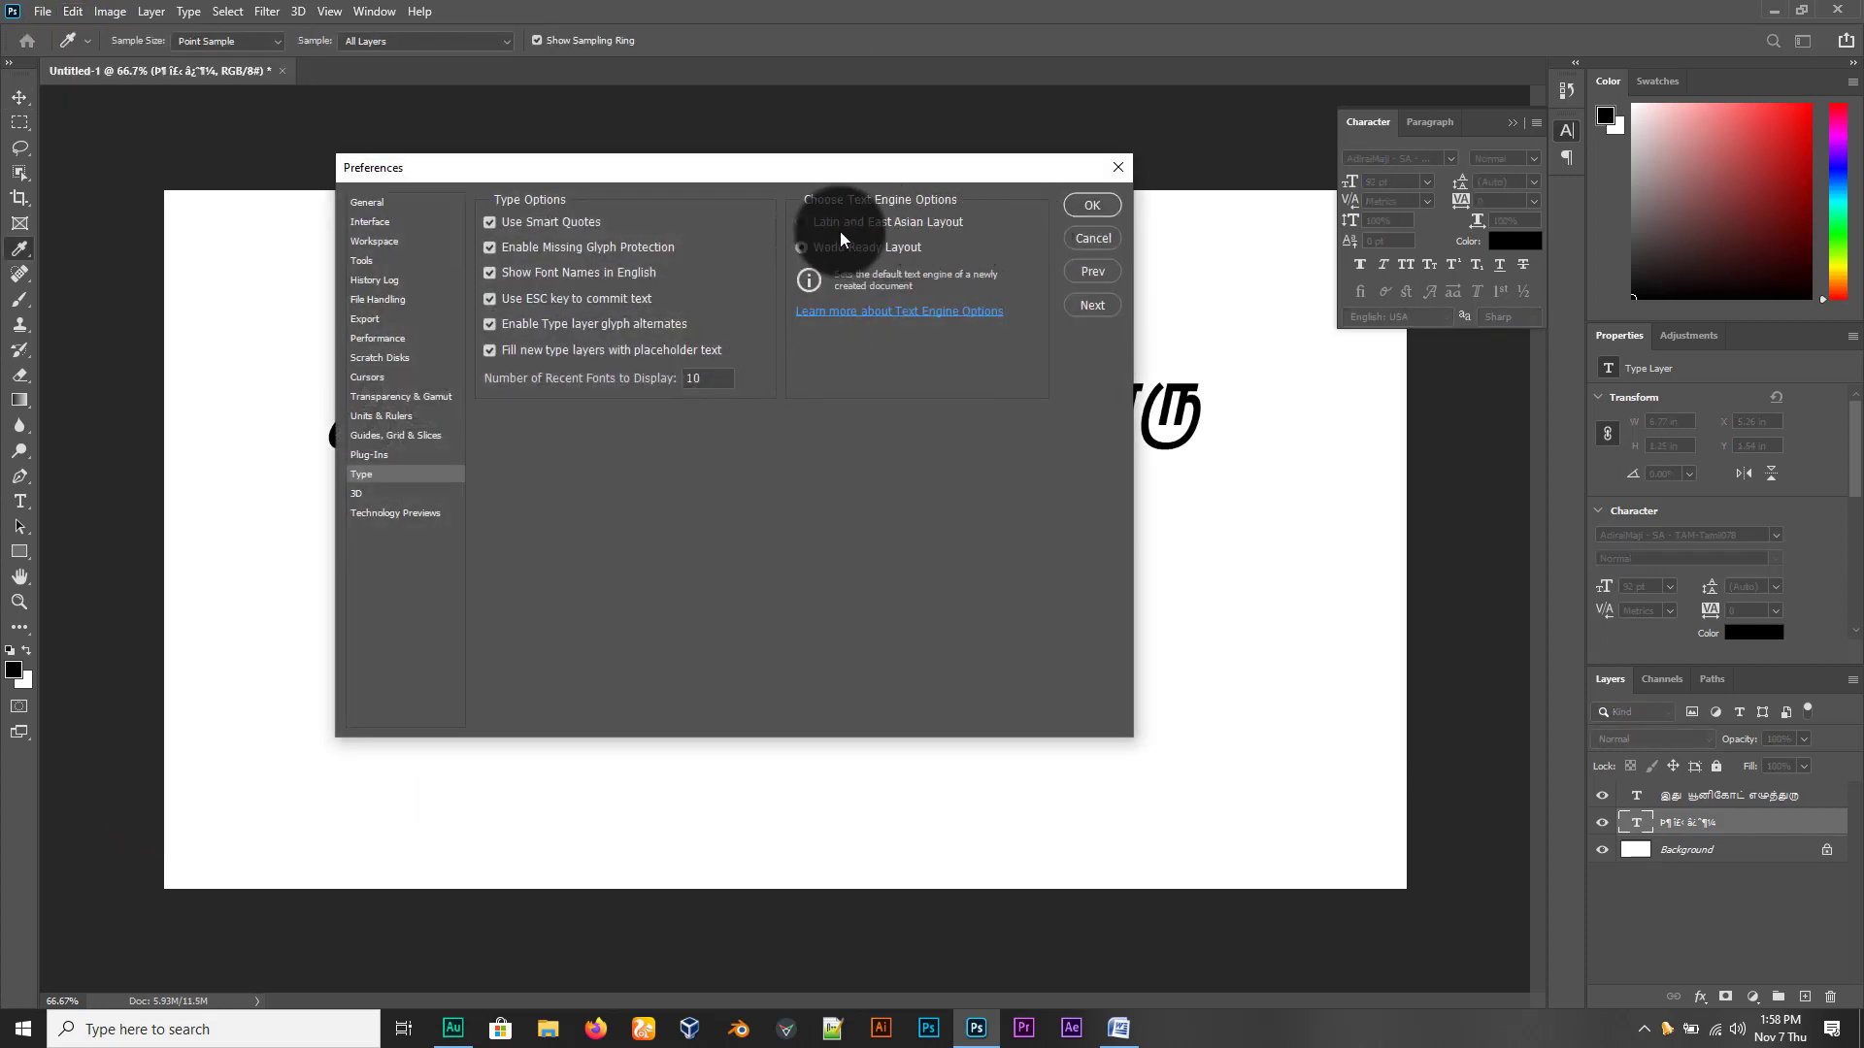
left_click_drag(850, 173, 855, 524)
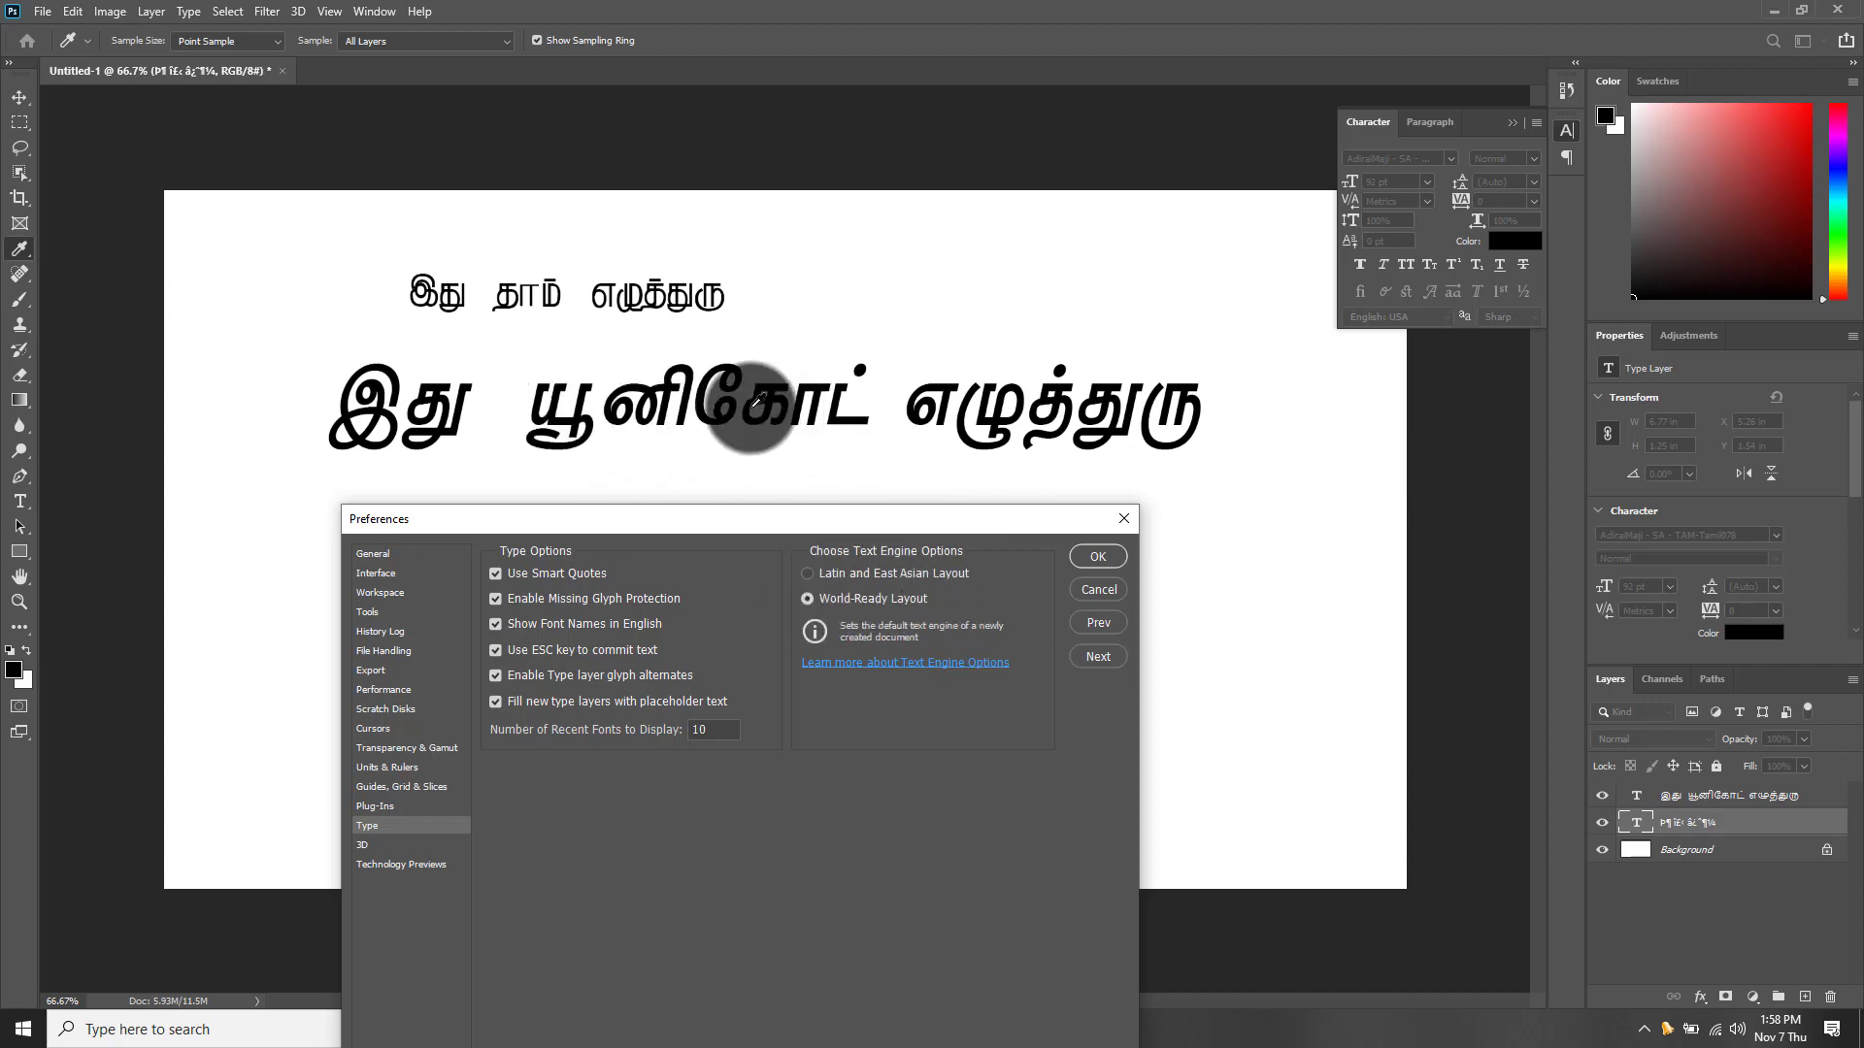
left_click(1116, 555)
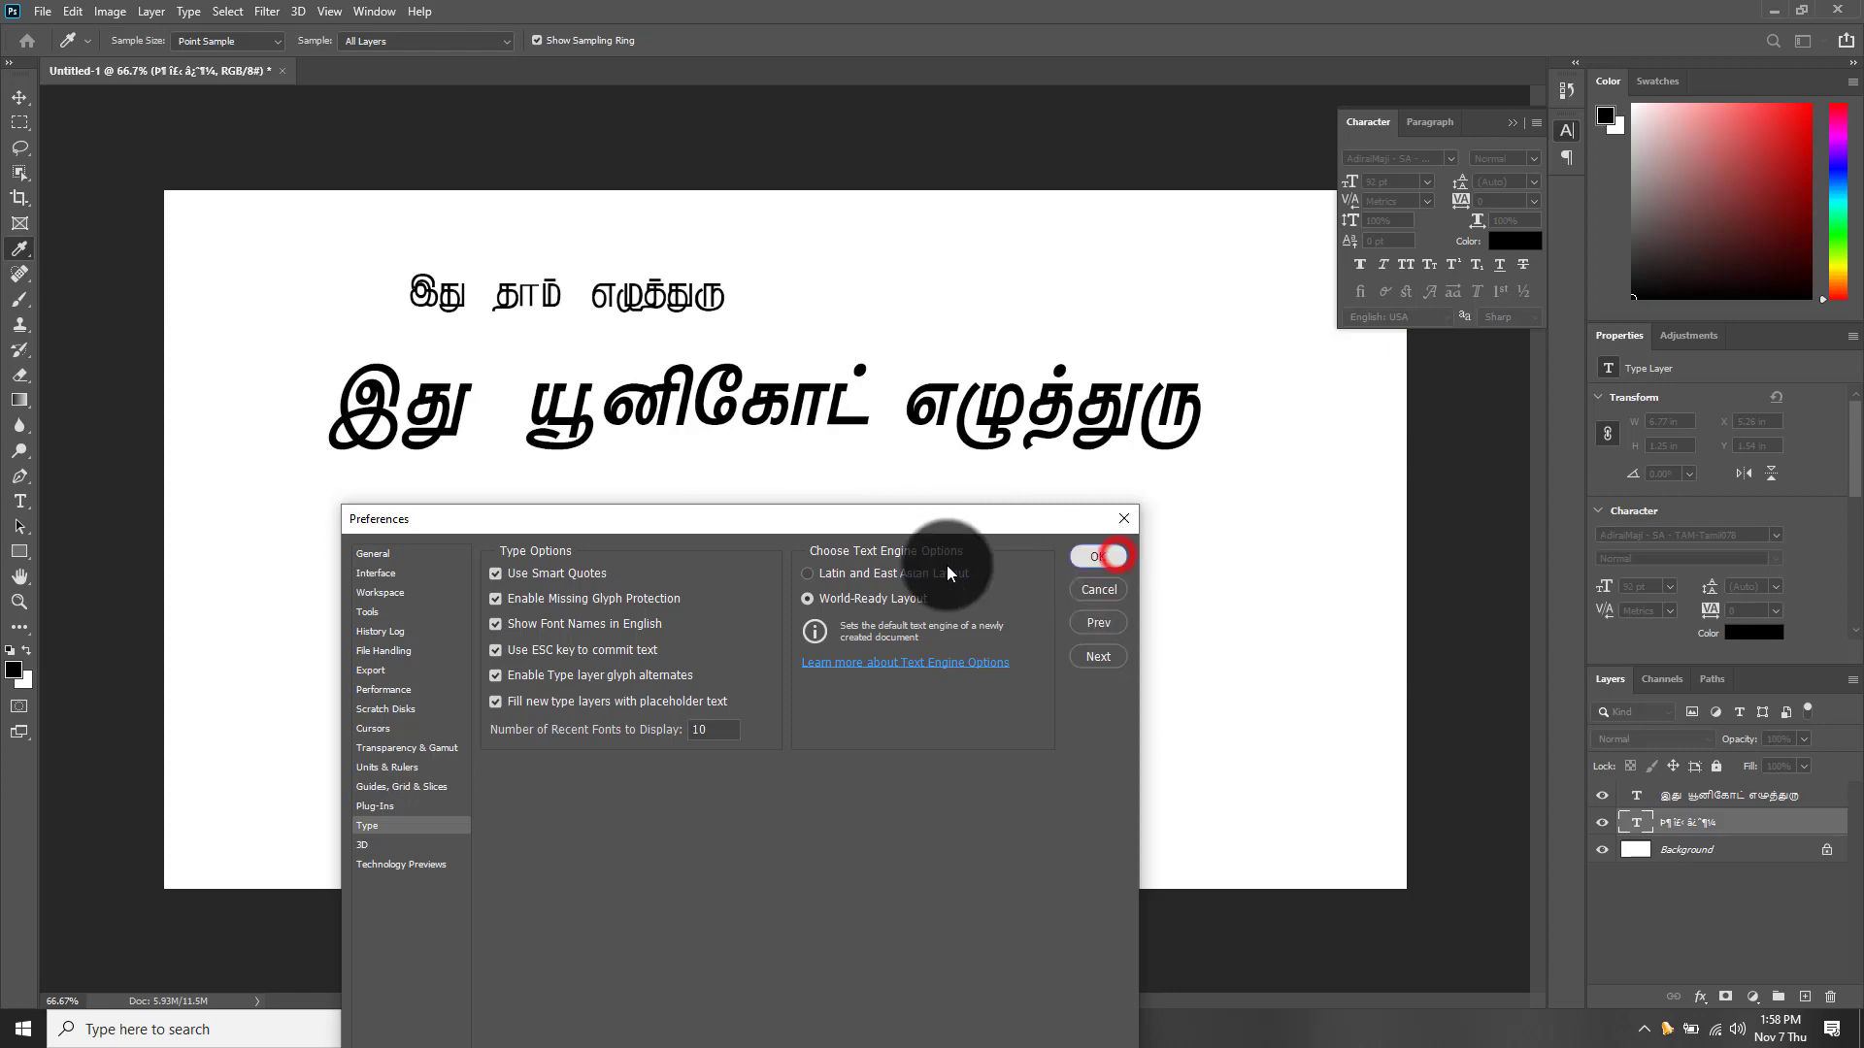
left_click(1109, 552)
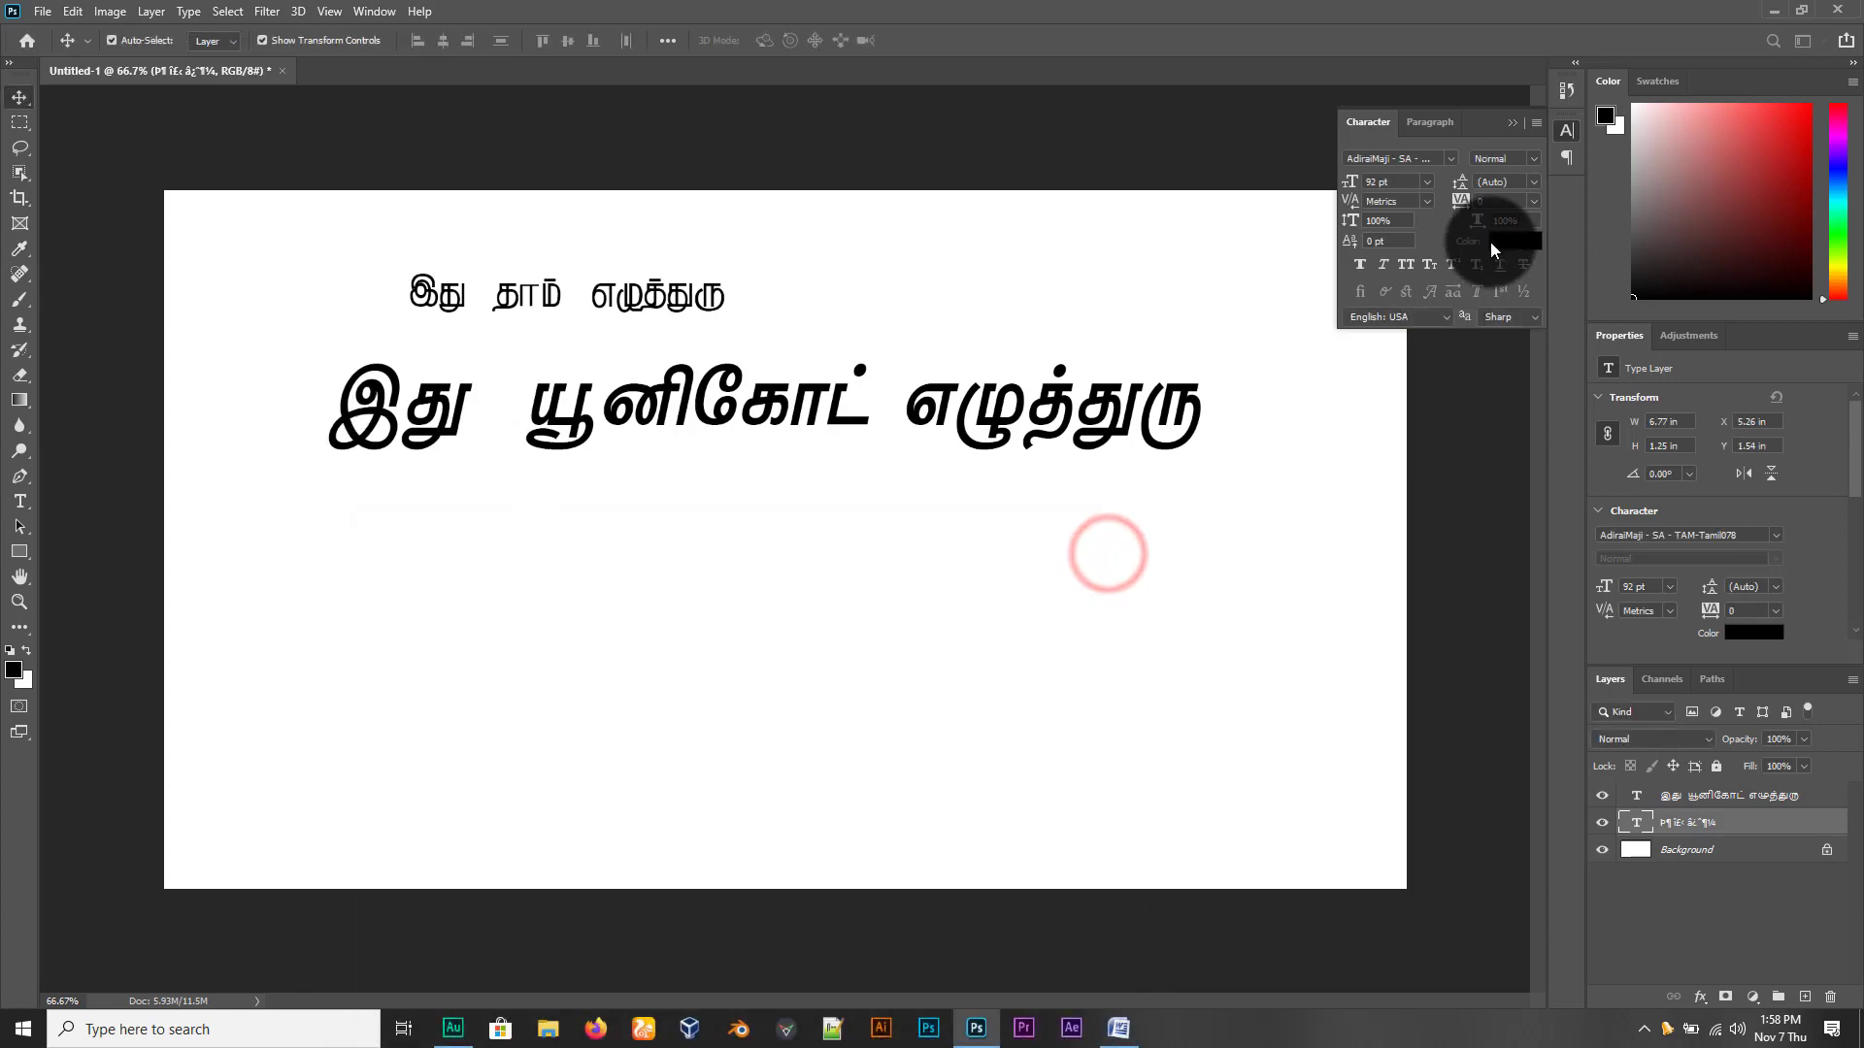
With no layer selected, set the type font to an AdiraiMaji - EA - STMZH font
left_click(1448, 157)
left_click(1447, 156)
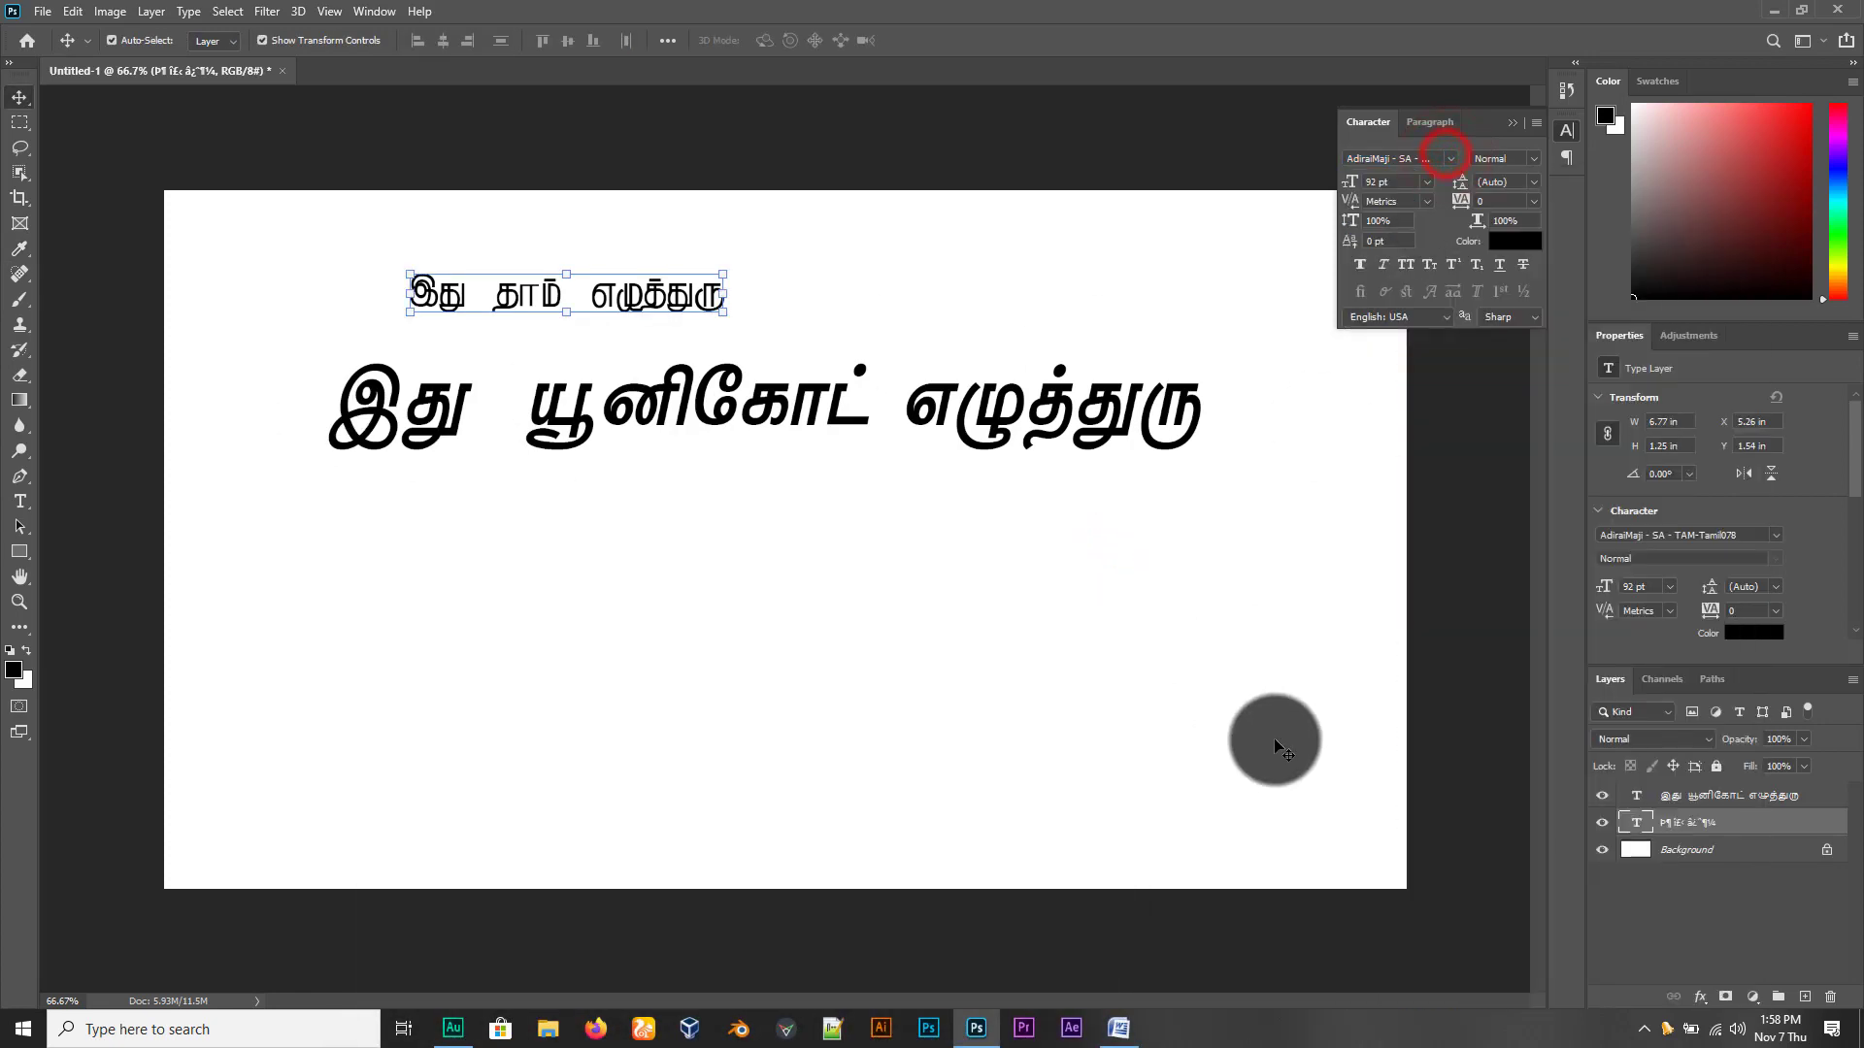
left_click(1664, 894)
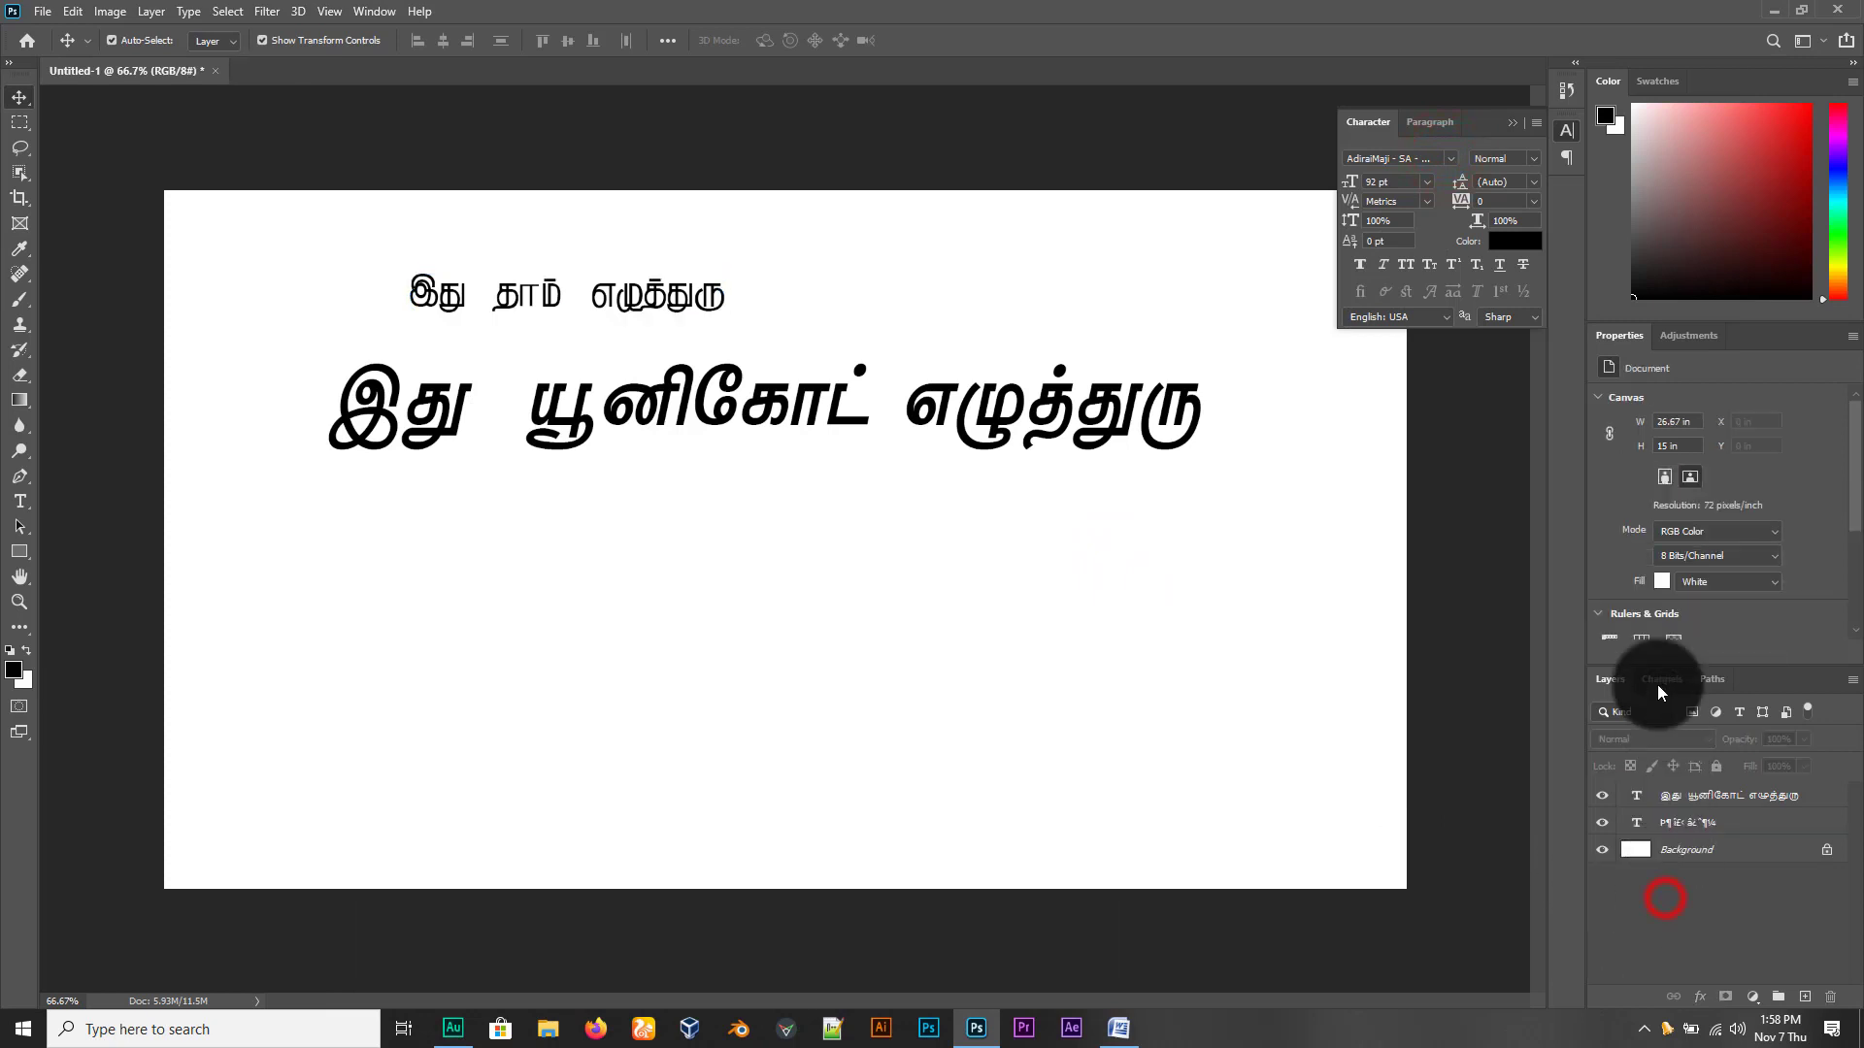
left_click(1456, 163)
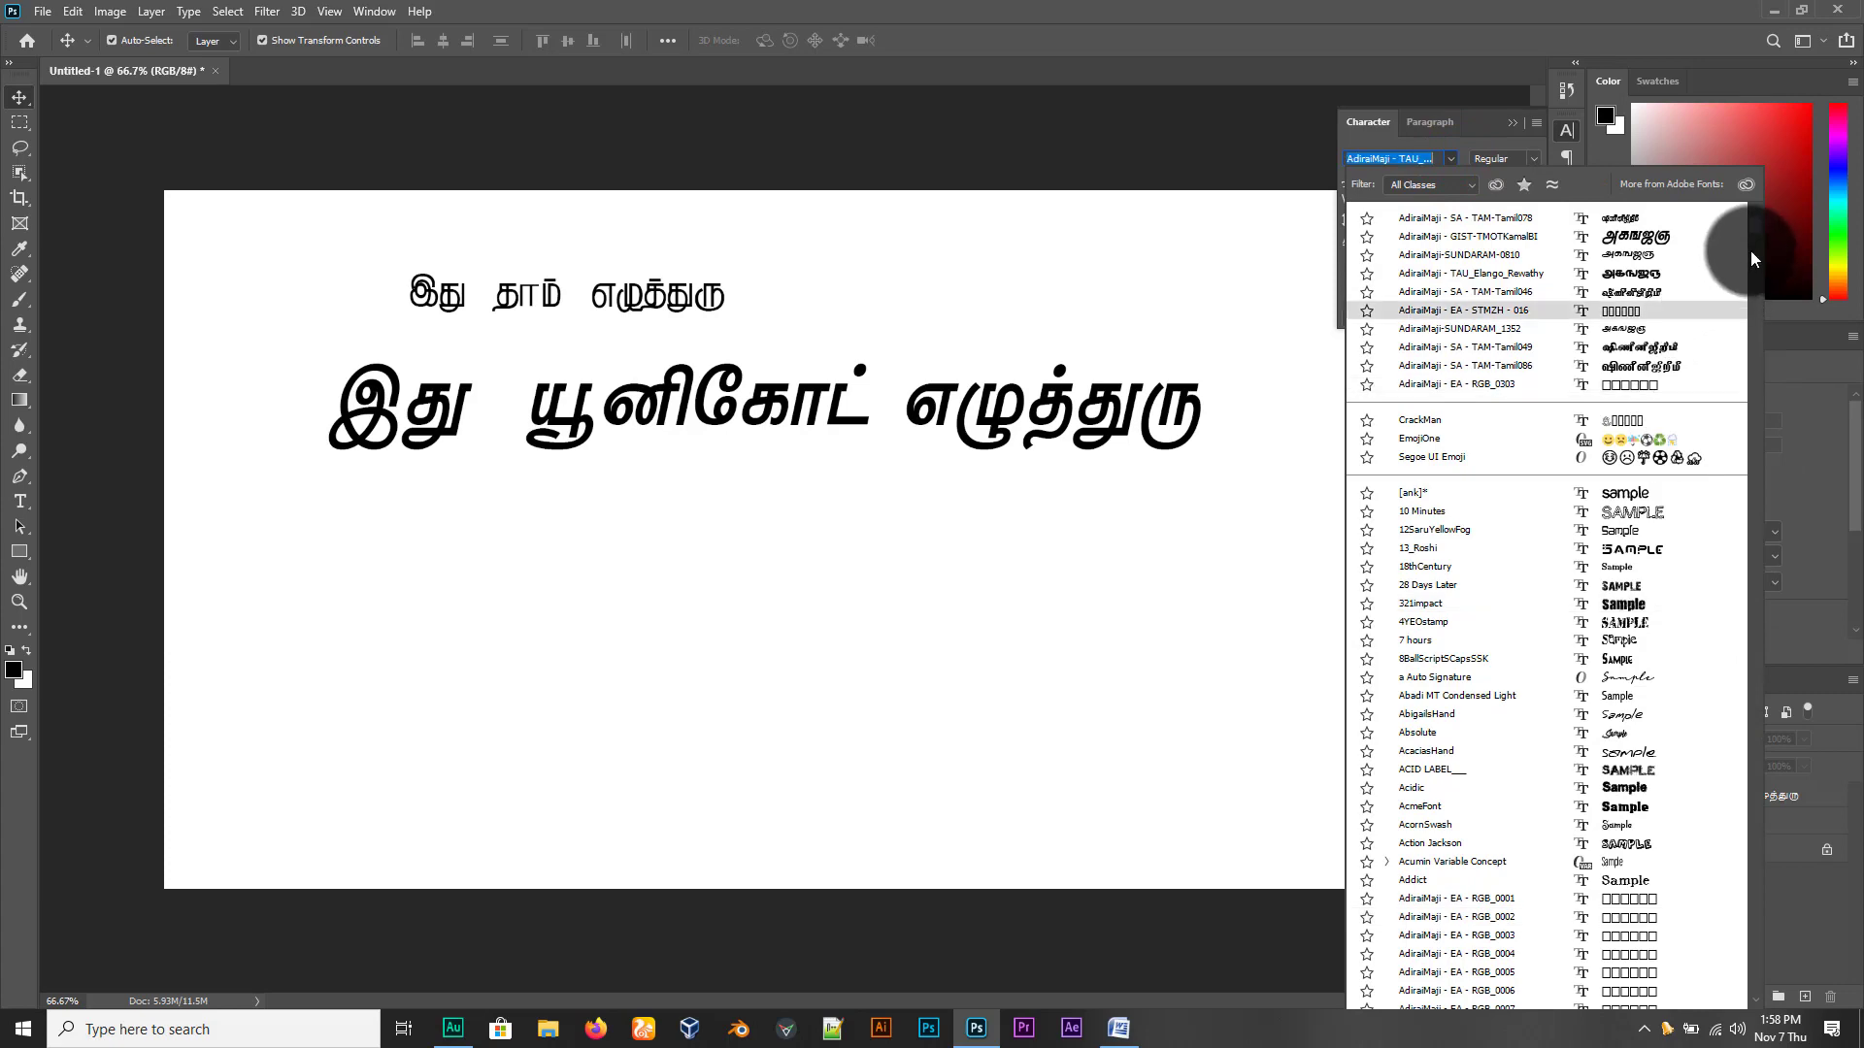
left_click_drag(1755, 231, 1751, 374)
left_click(1532, 359)
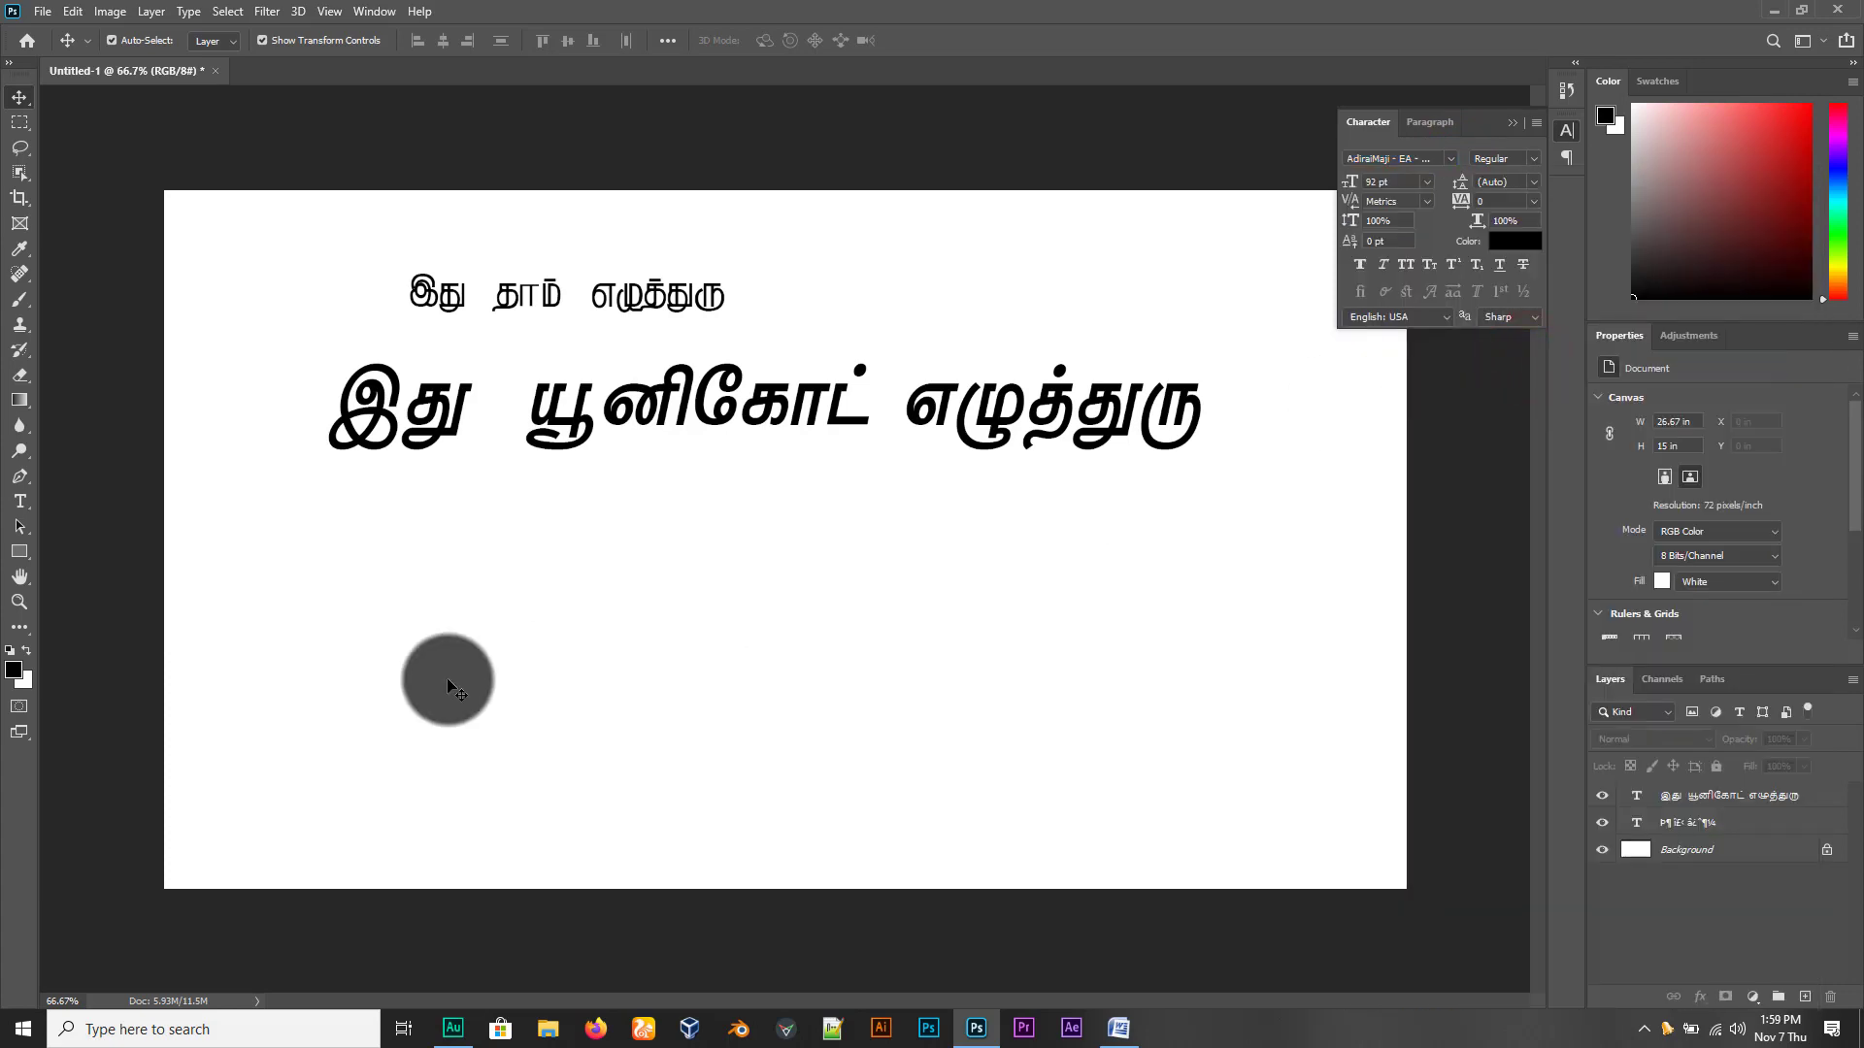
Try to start a new type layer in the STMZH font below the Unicode text
left_click(20, 501)
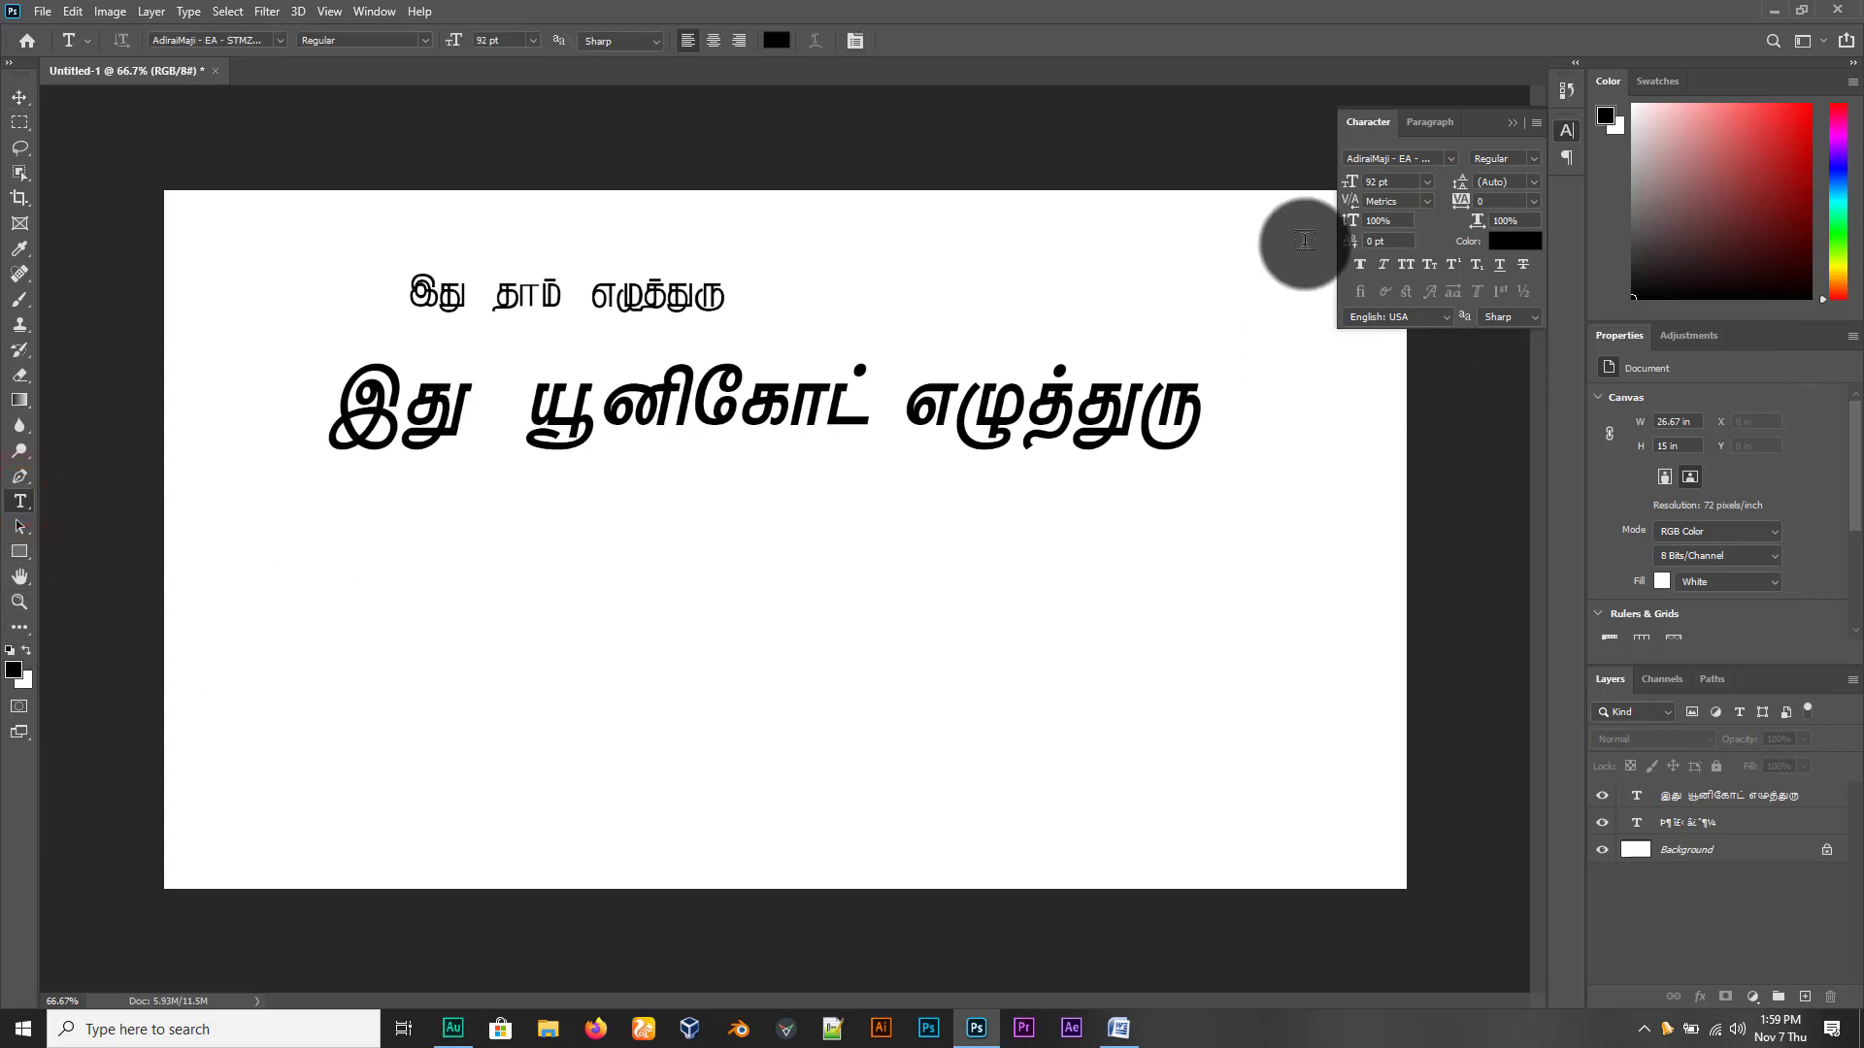
left_click(428, 622)
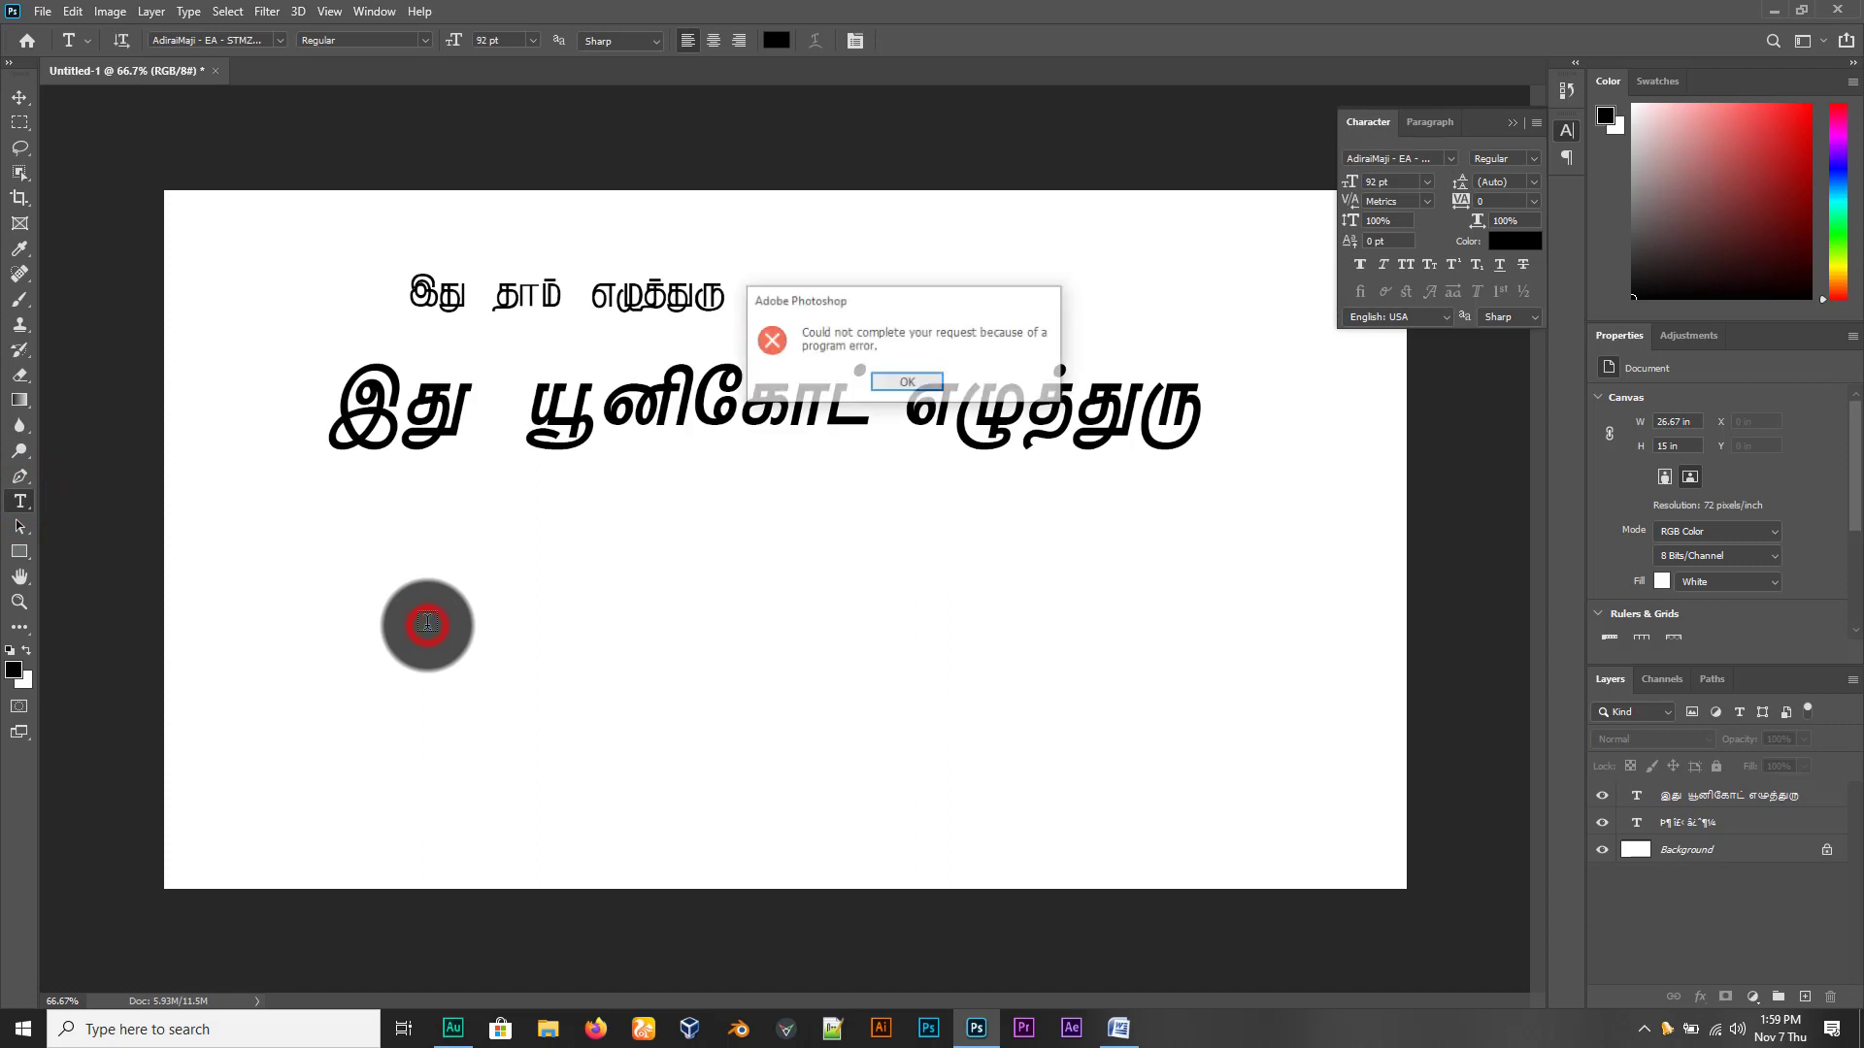
left_click(924, 380)
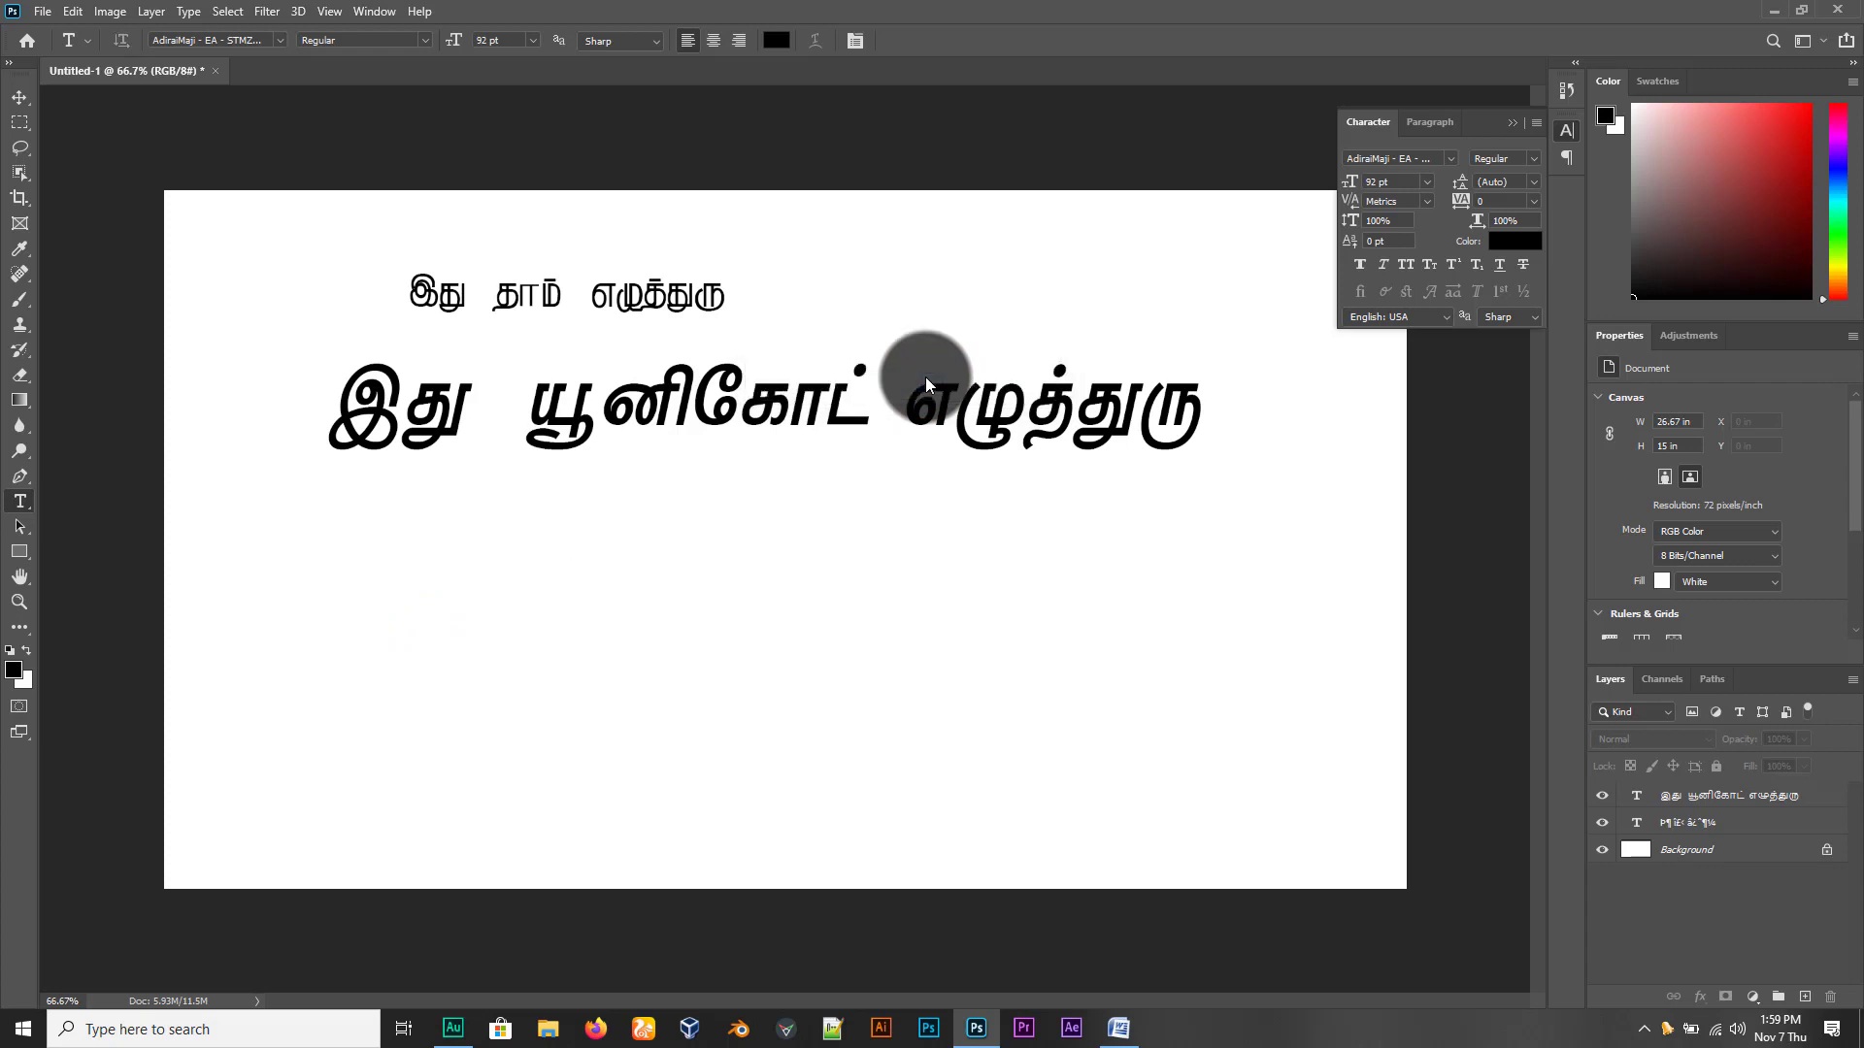
left_click(954, 368)
left_click(972, 406)
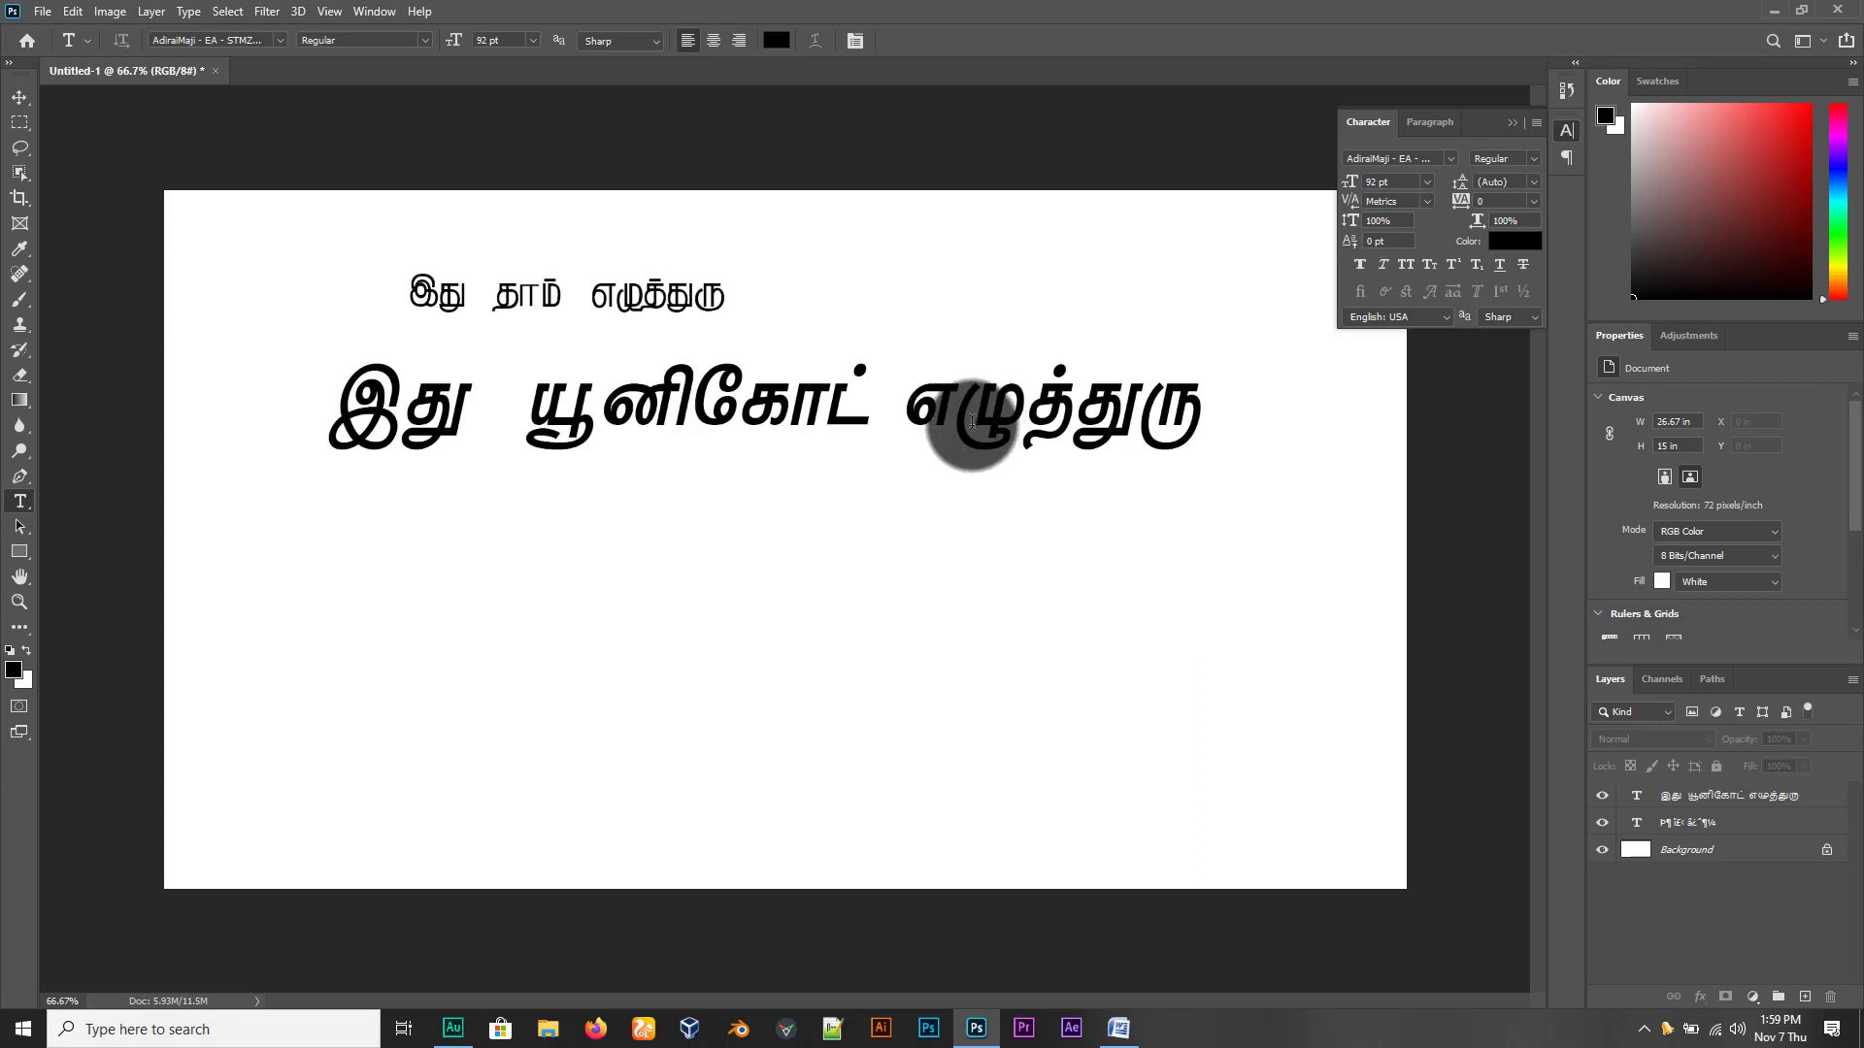
left_click(460, 621)
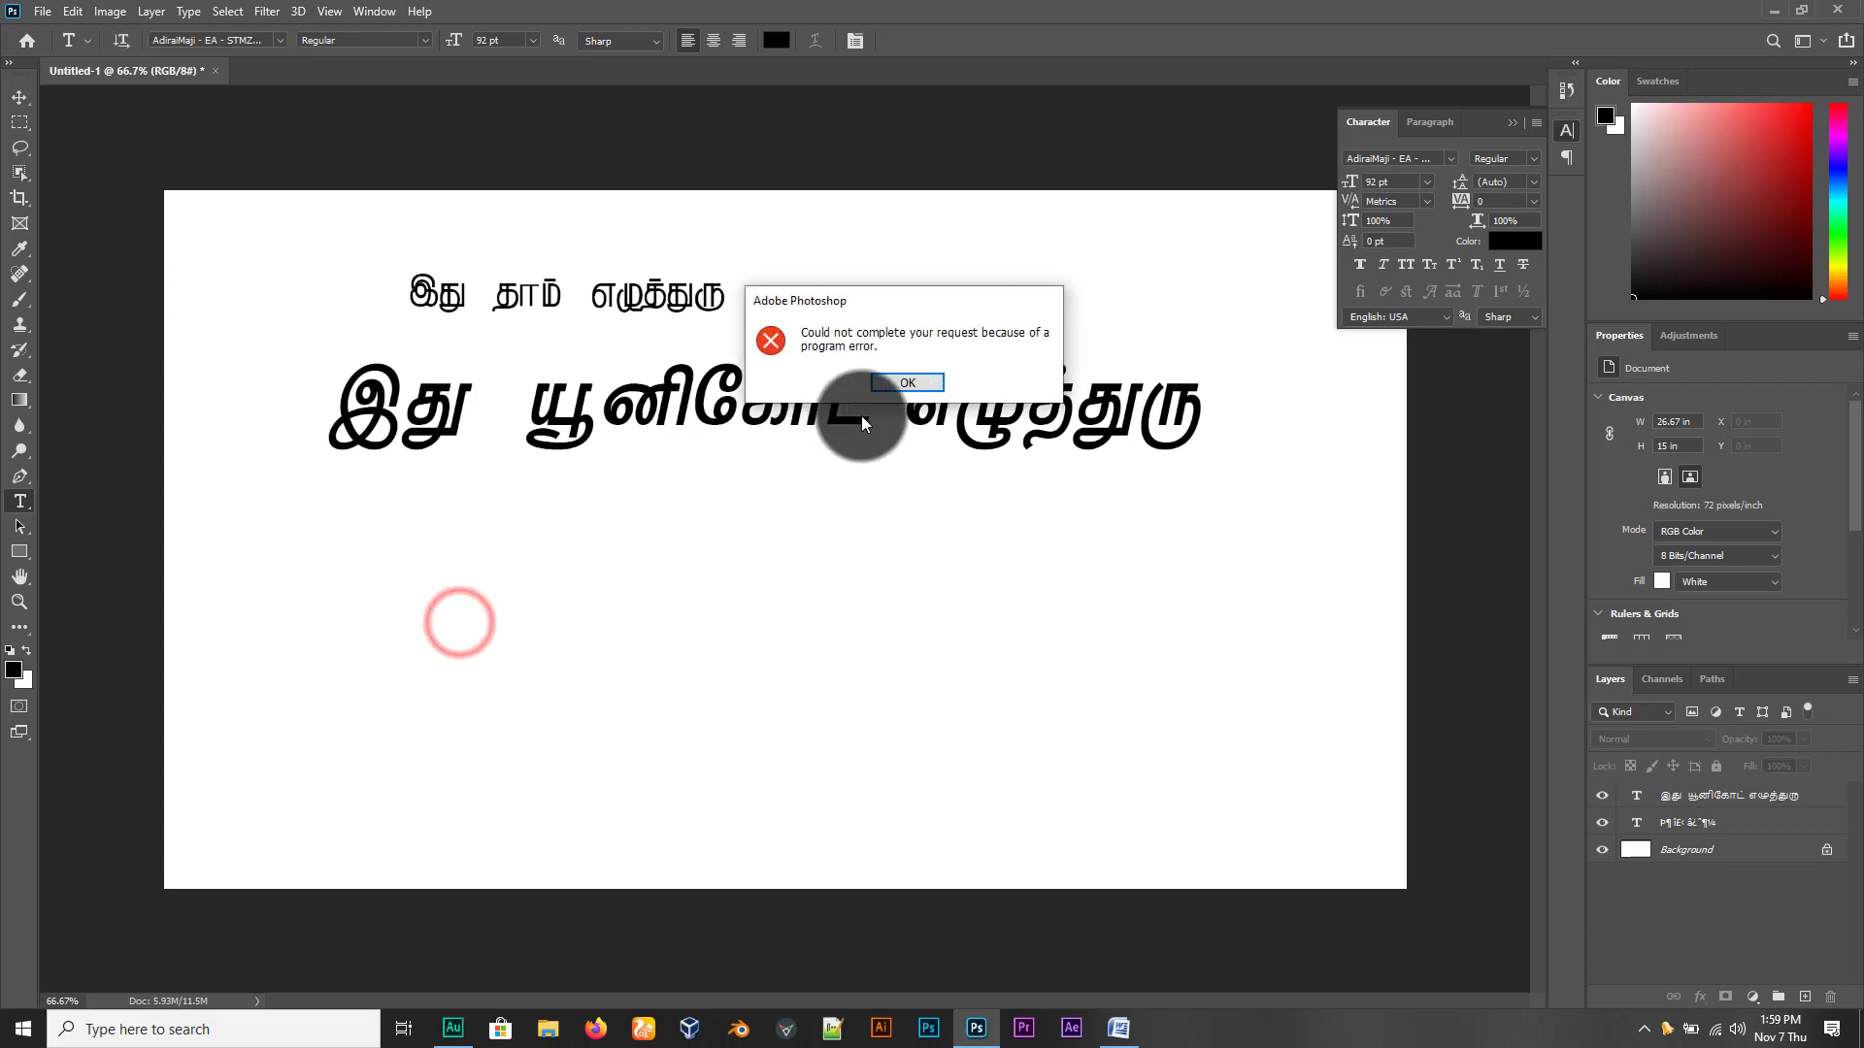
left_click(908, 382)
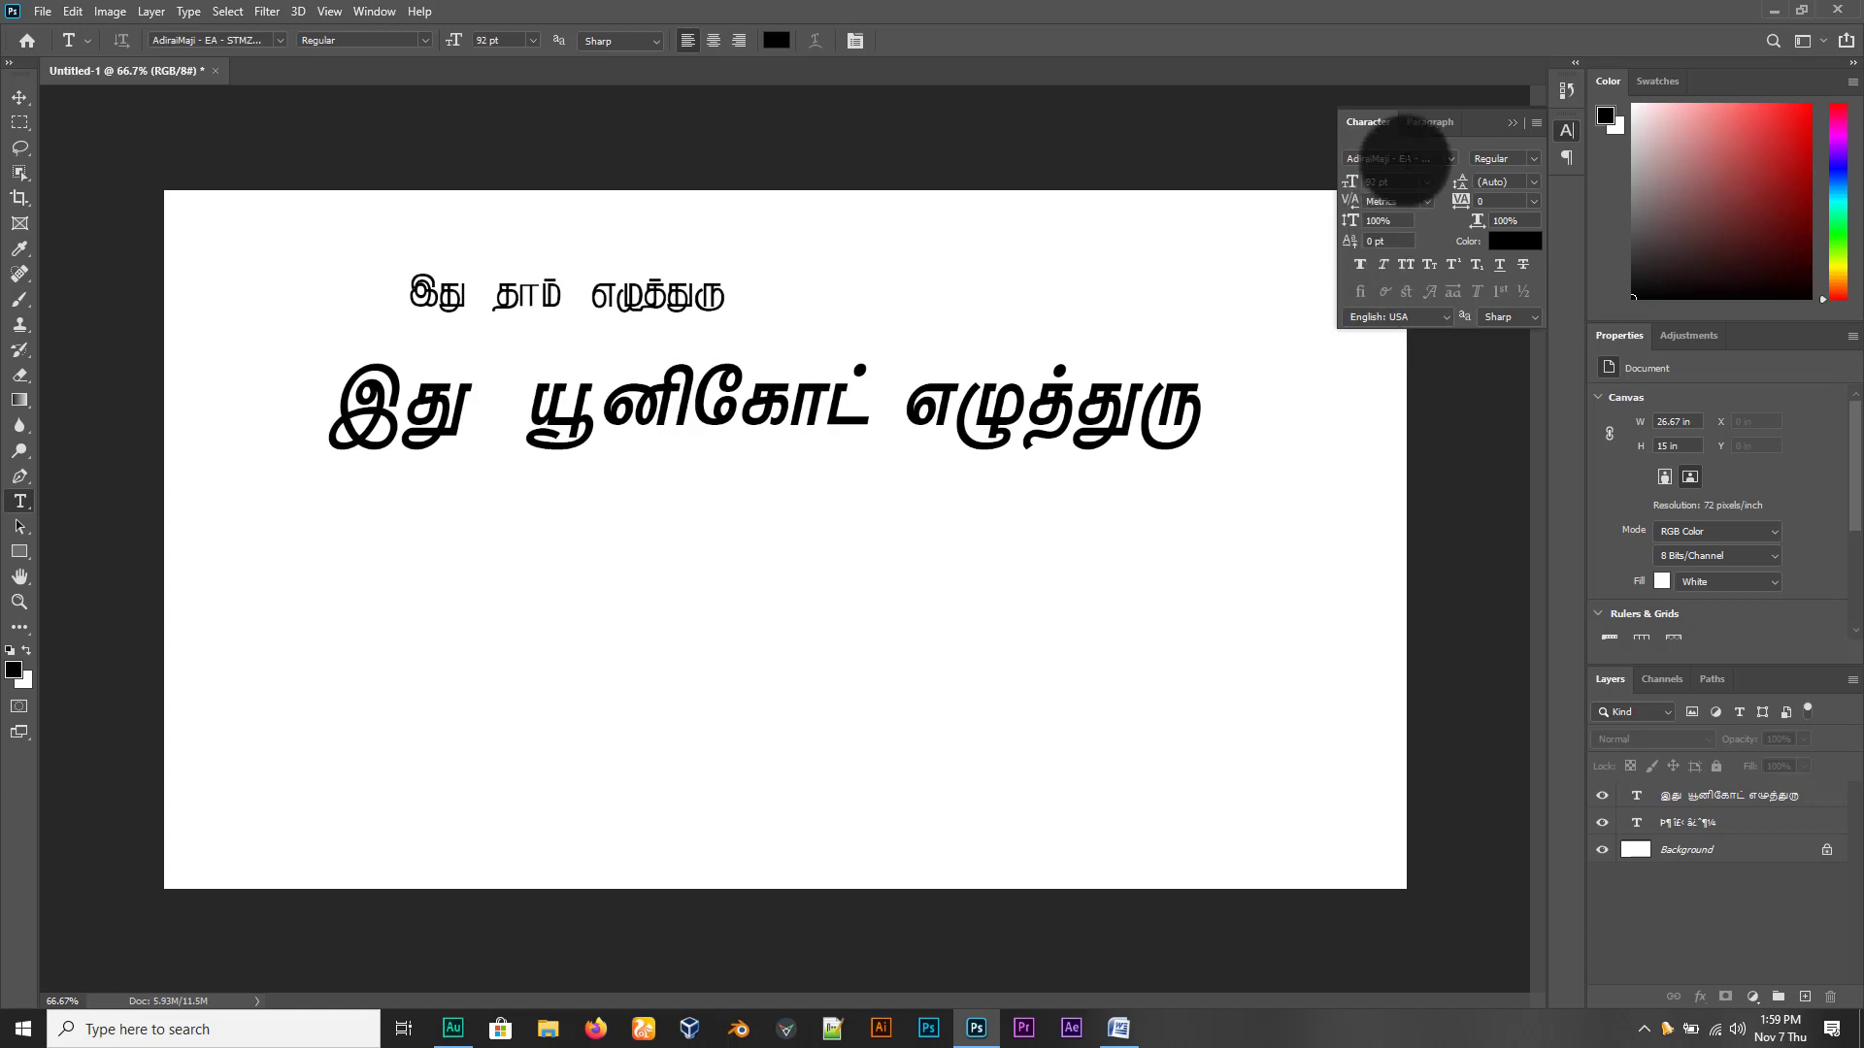
Save the document to the Desktop on this computer as a Photoshop file named Test
left_click(40, 13)
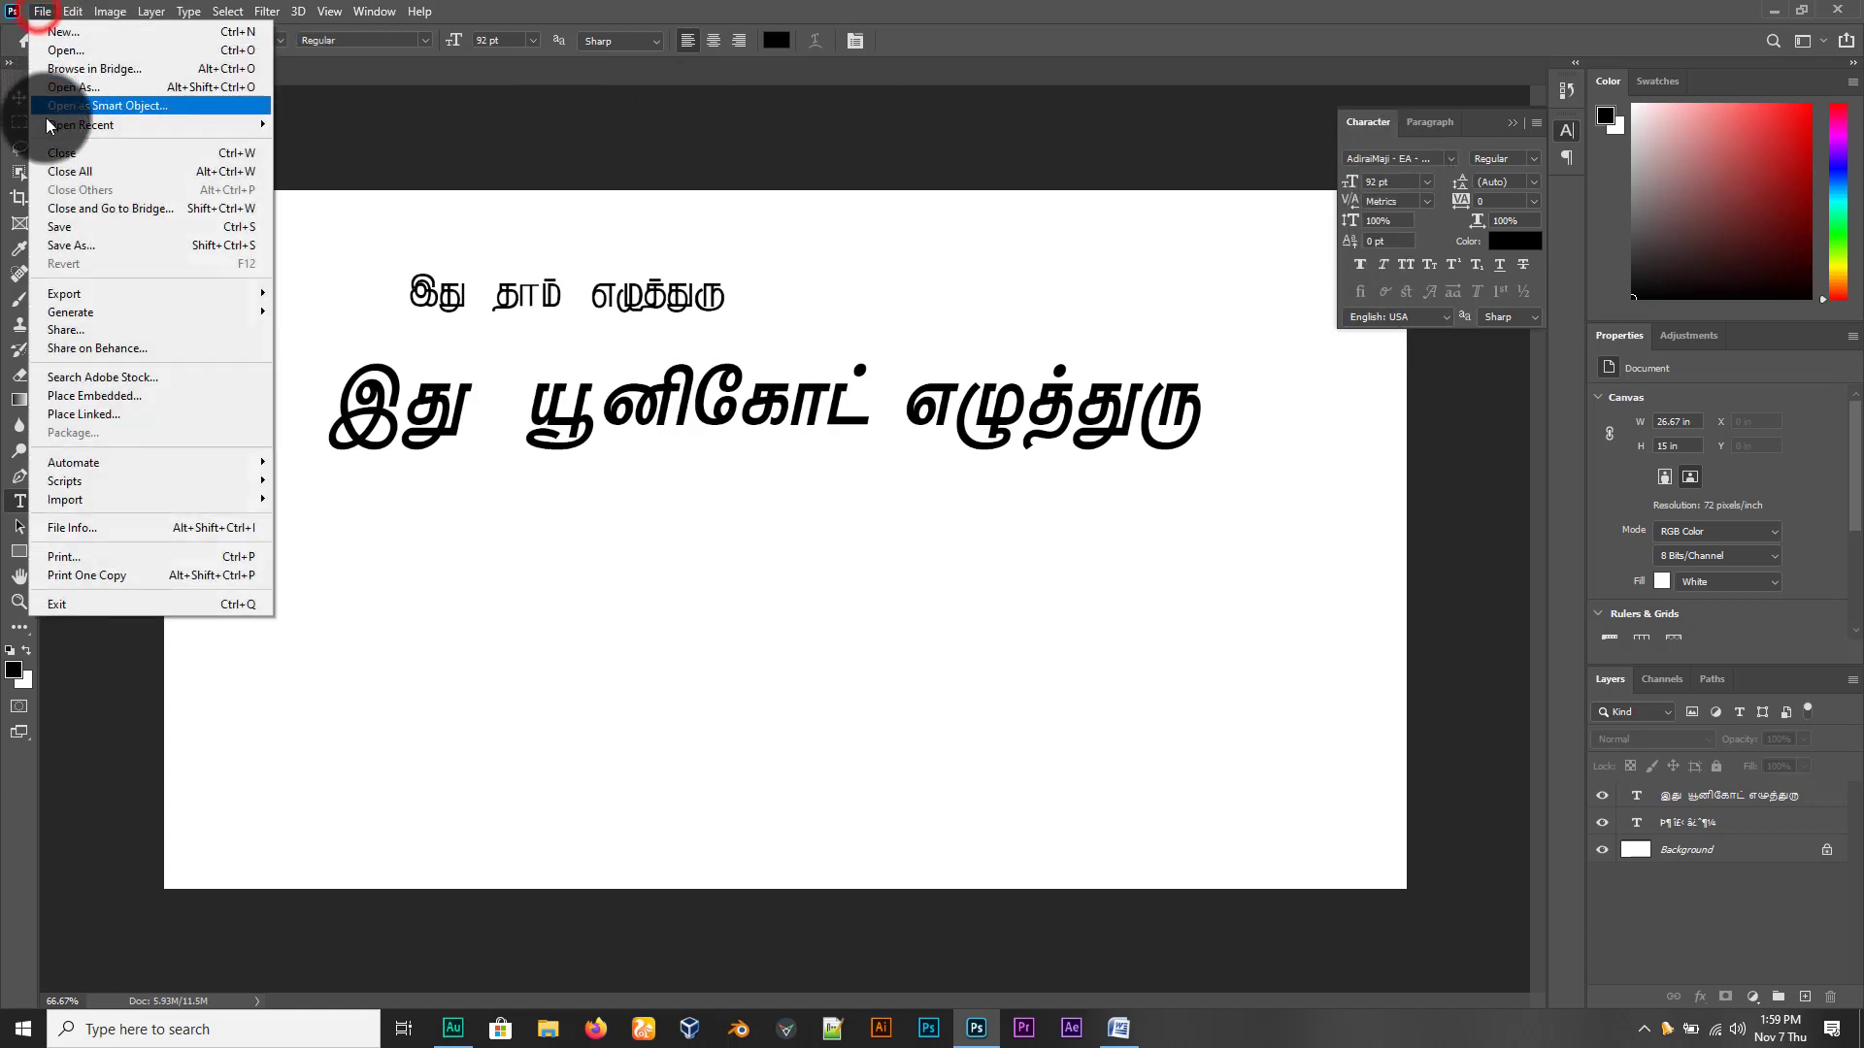
left_click(84, 227)
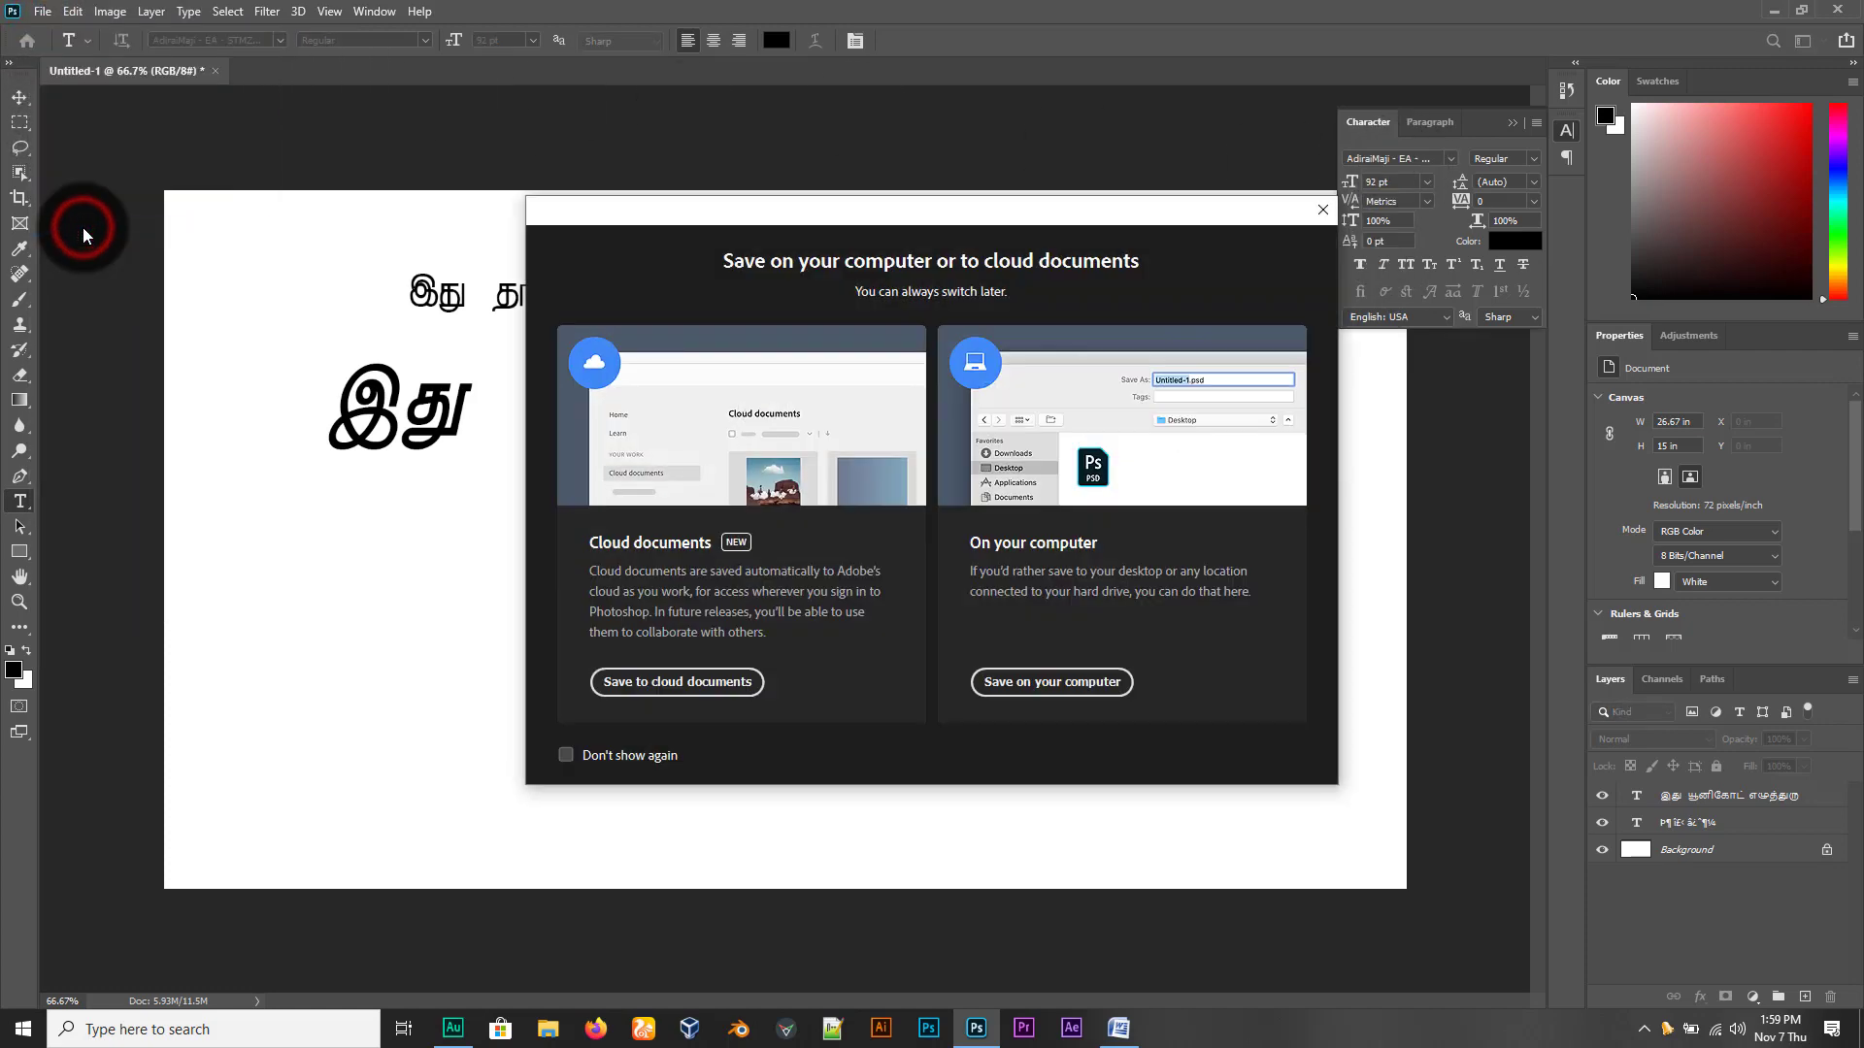
left_click(1051, 684)
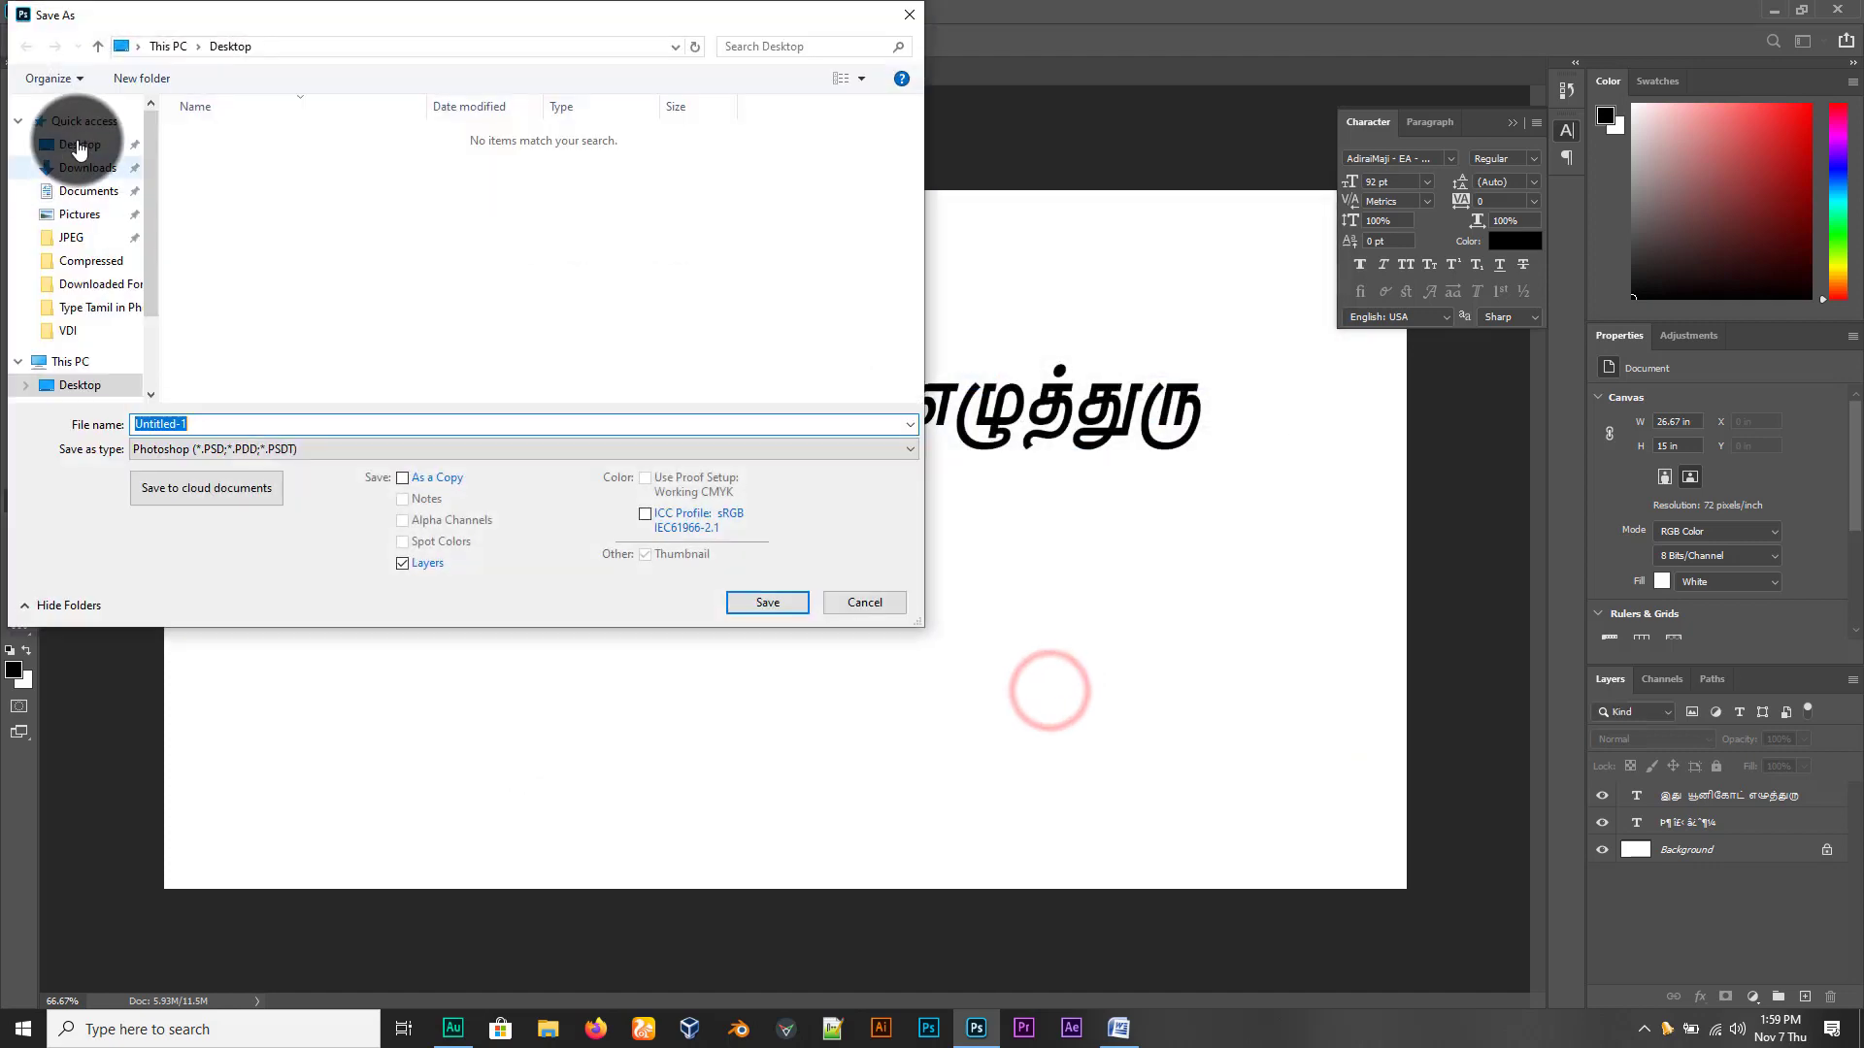
left_click(78, 142)
double_click(213, 421)
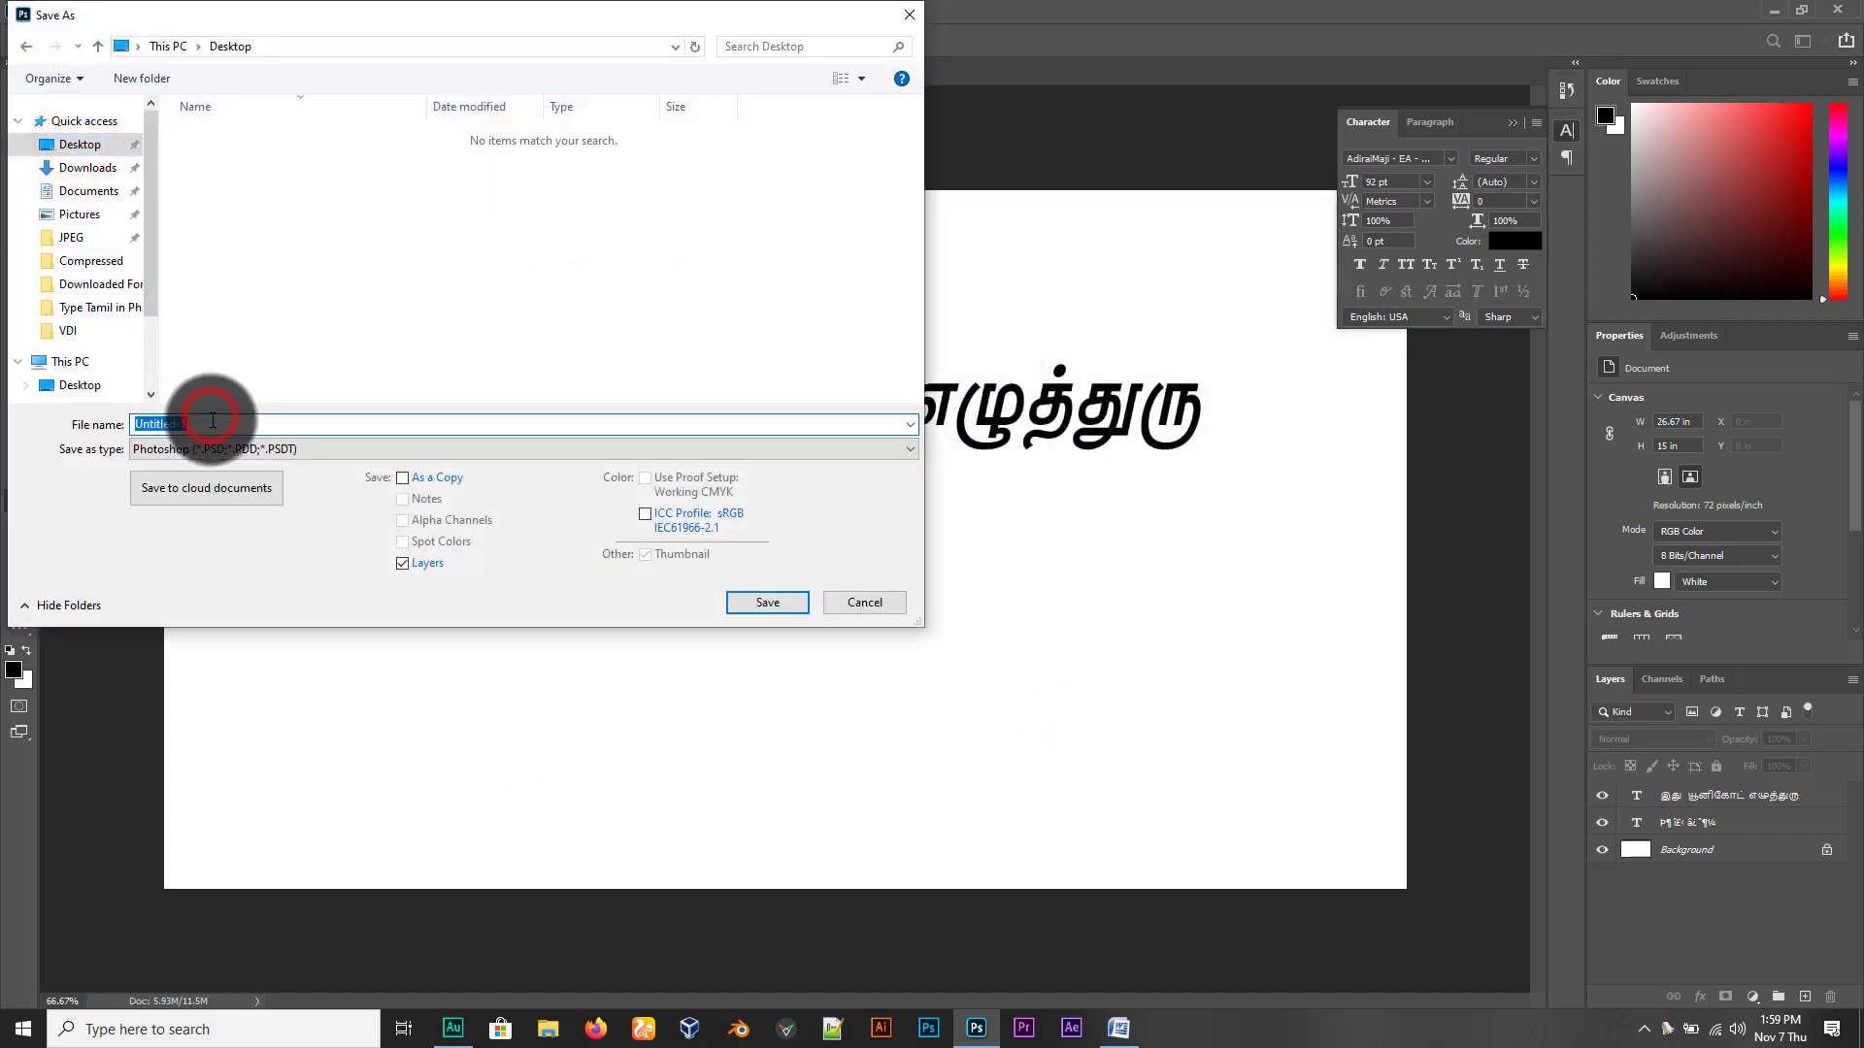
type("Test")
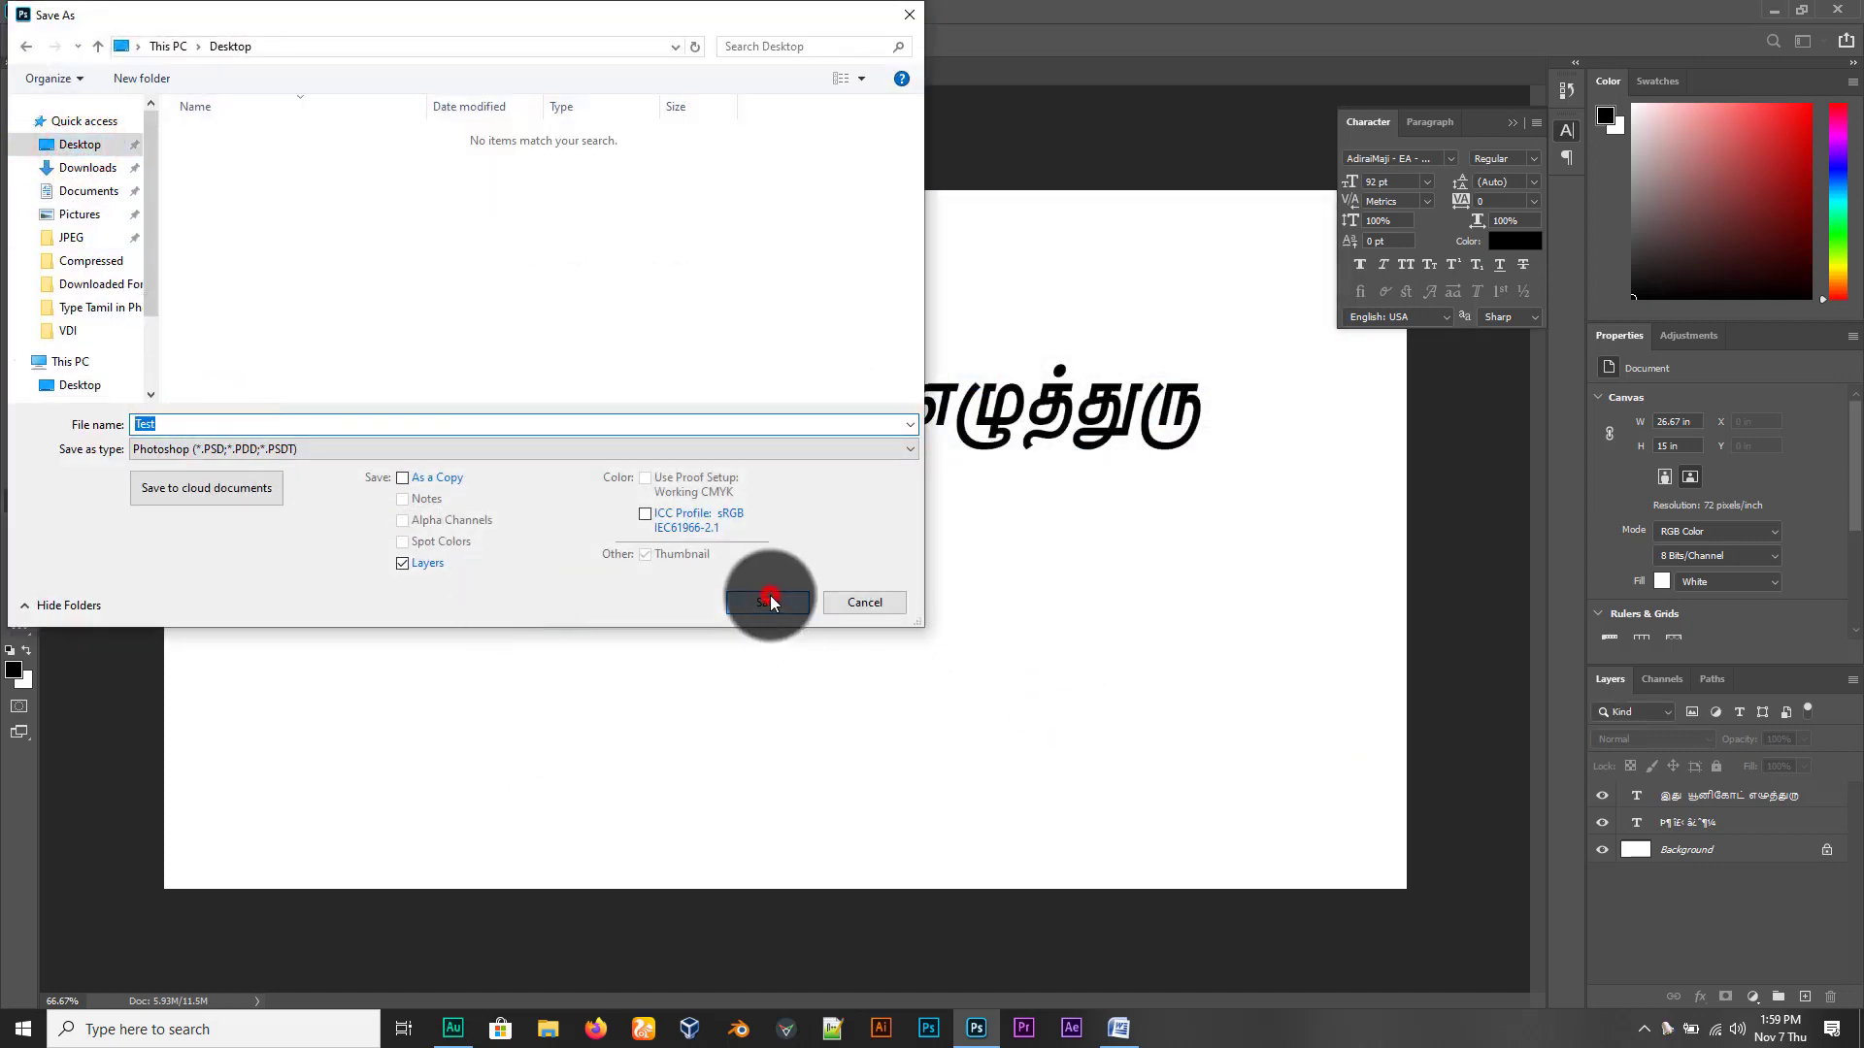
left_click(770, 602)
left_click(1128, 285)
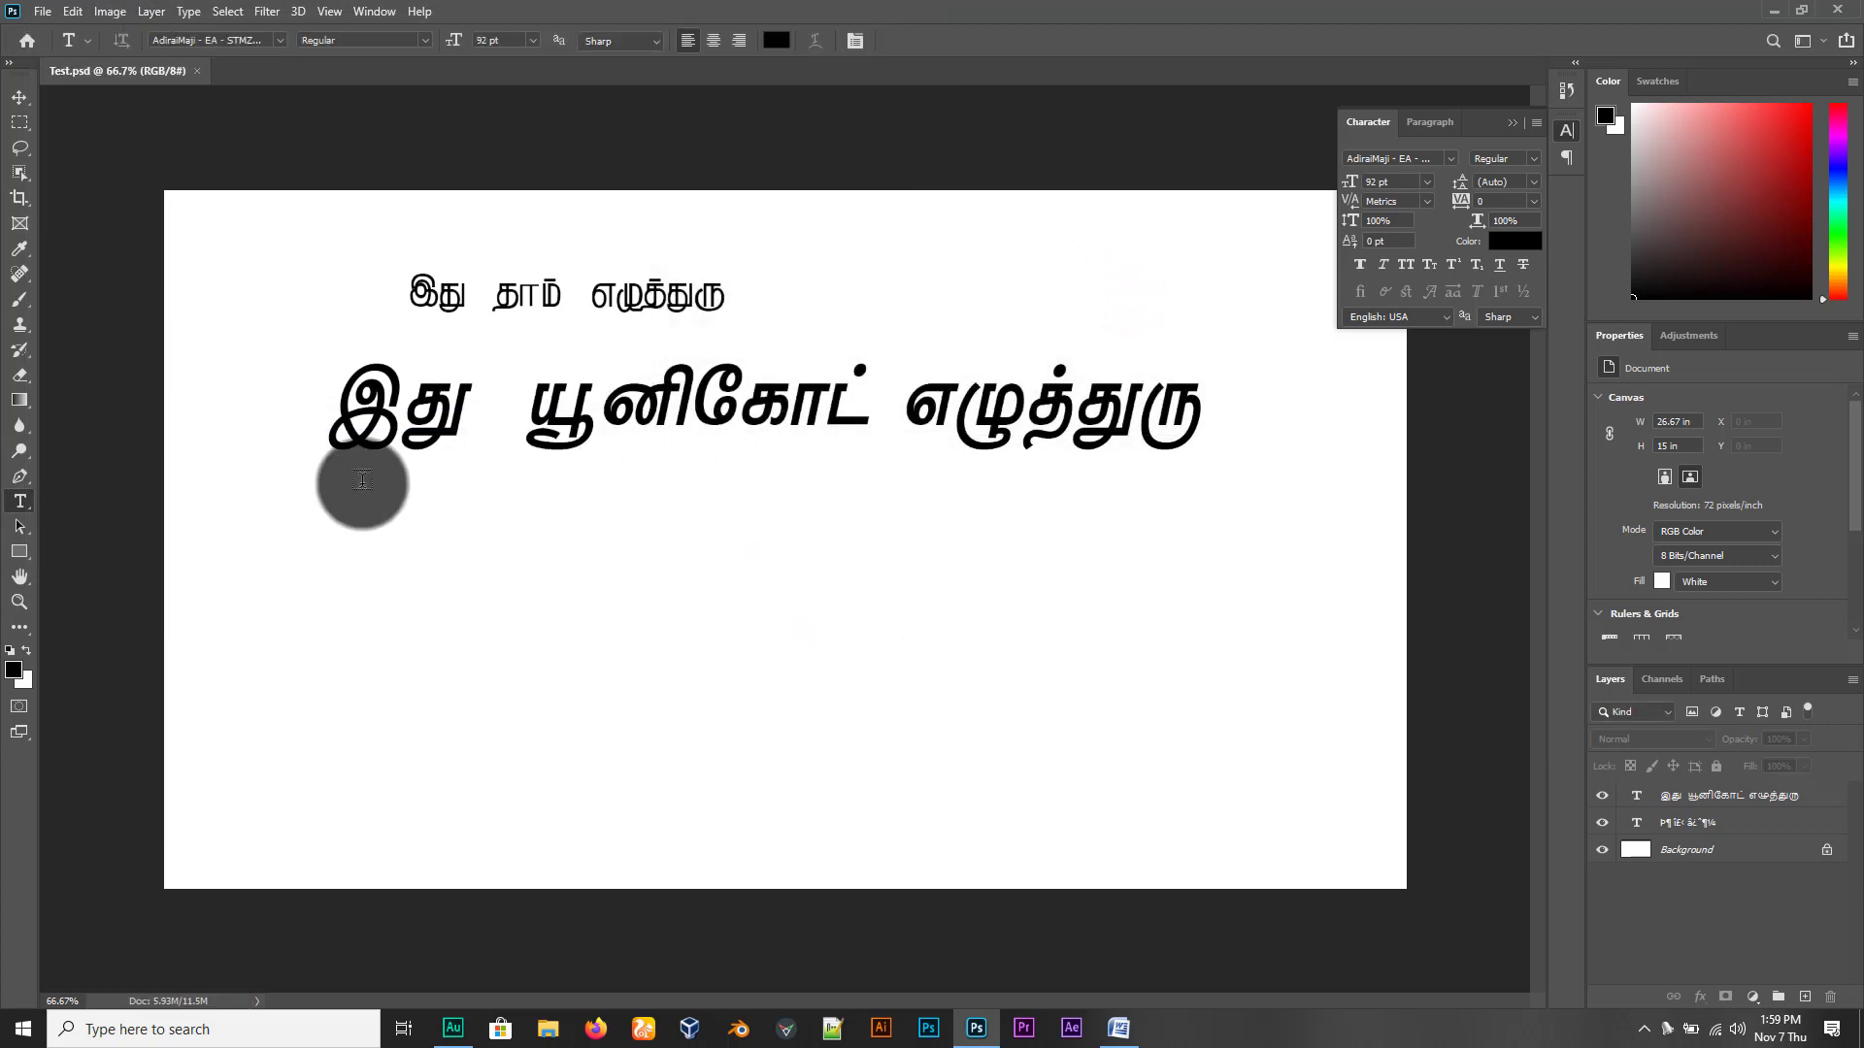
Set the text engine in the Type preferences to Latin and East Asian Layout
left_click(74, 12)
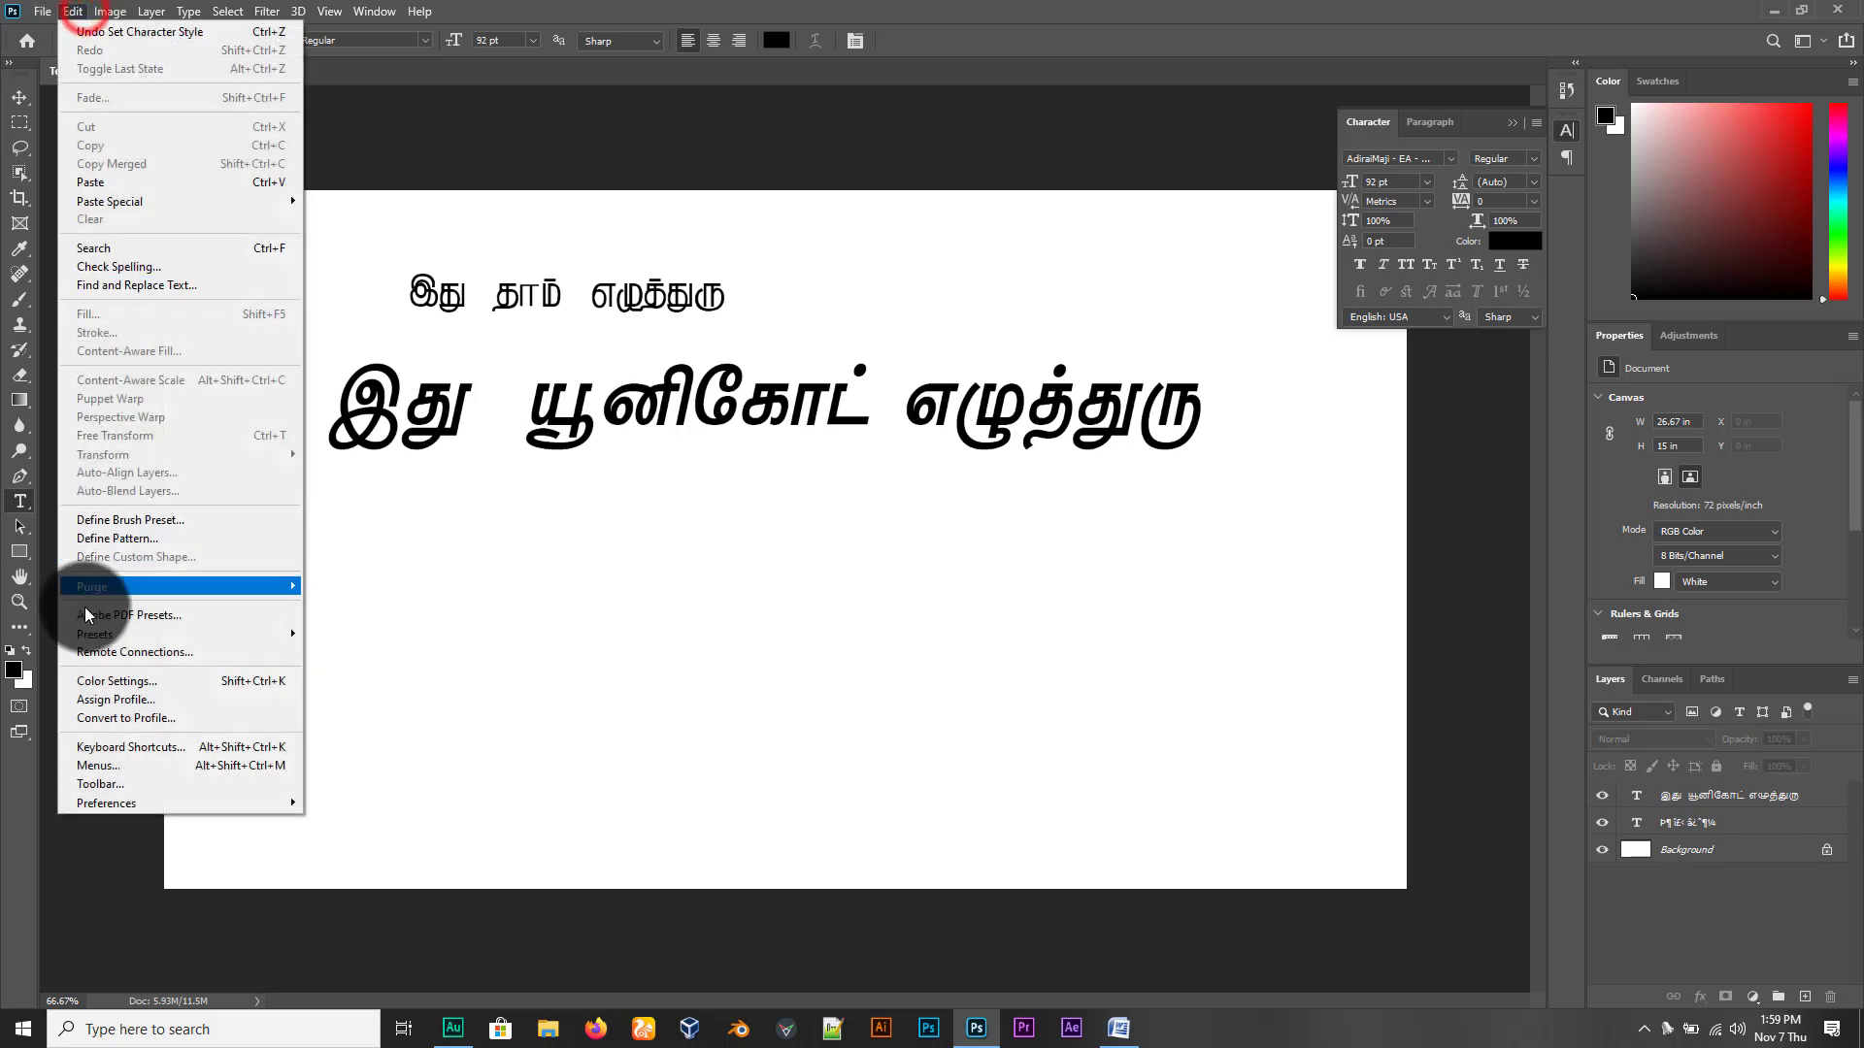
left_click(106, 802)
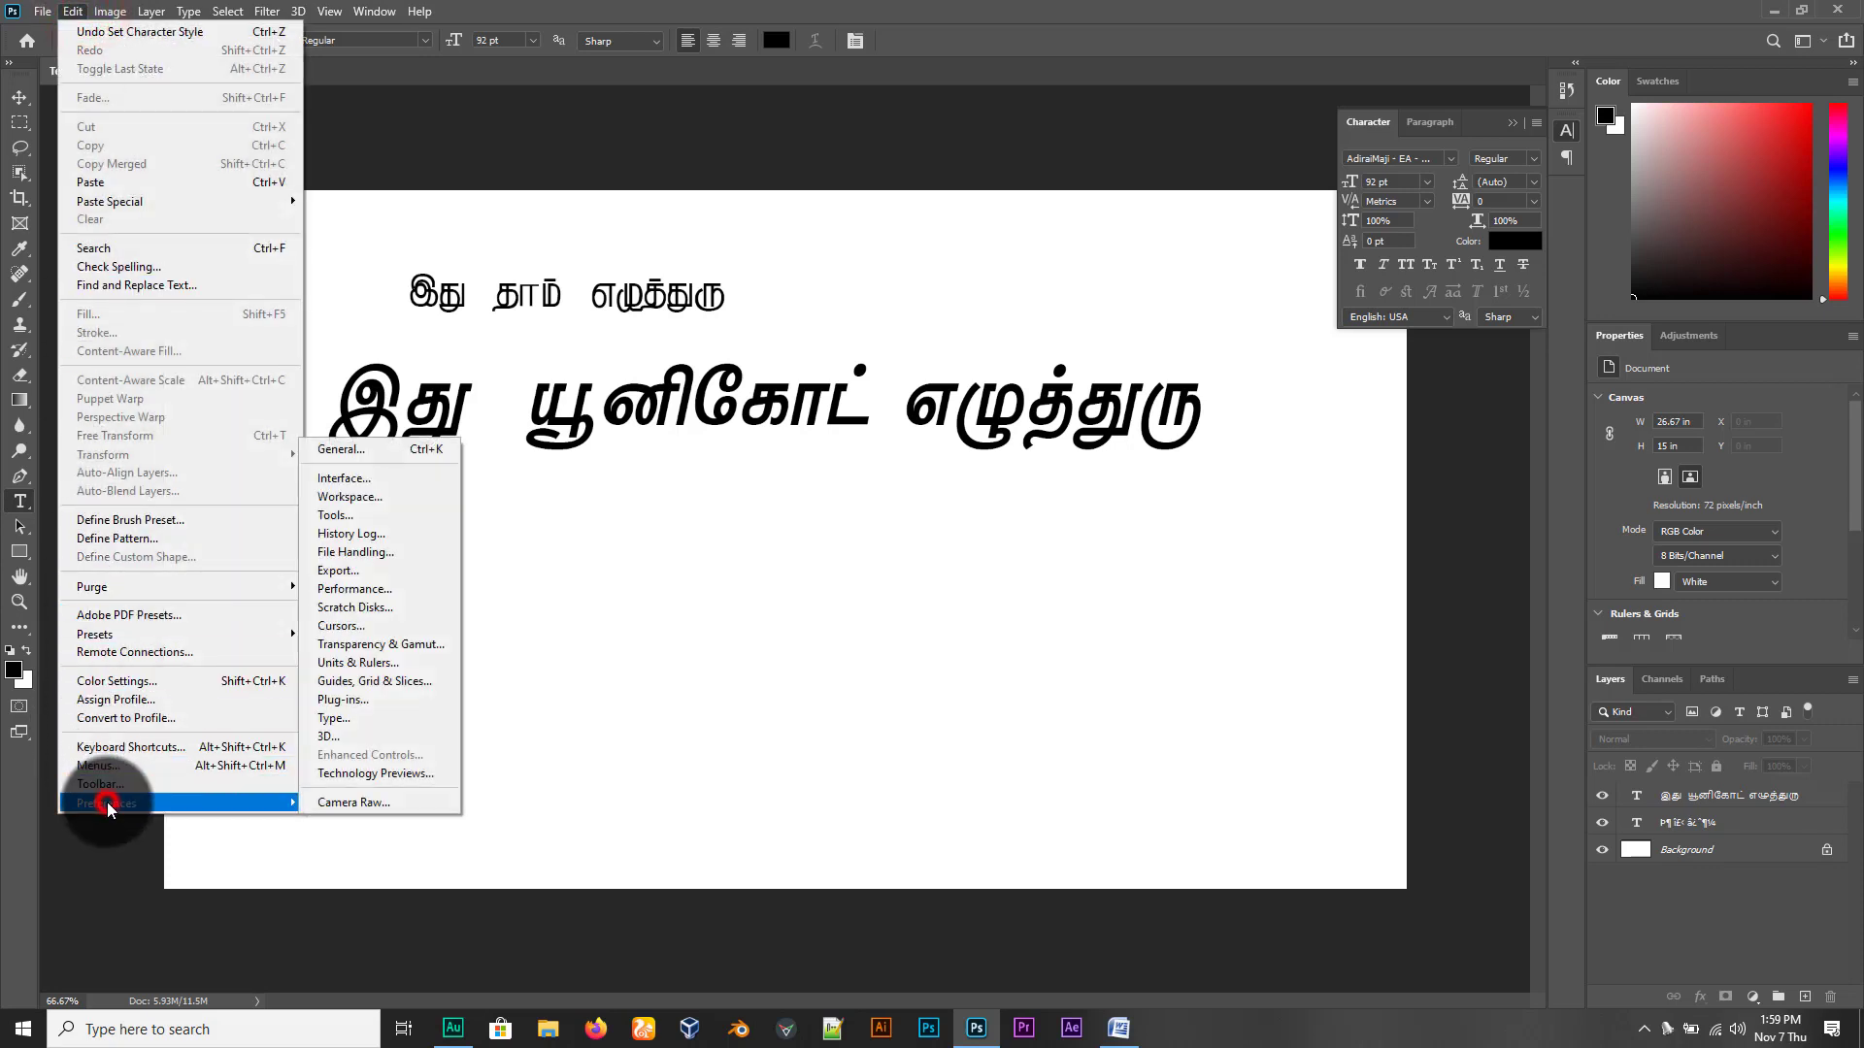
left_click(370, 721)
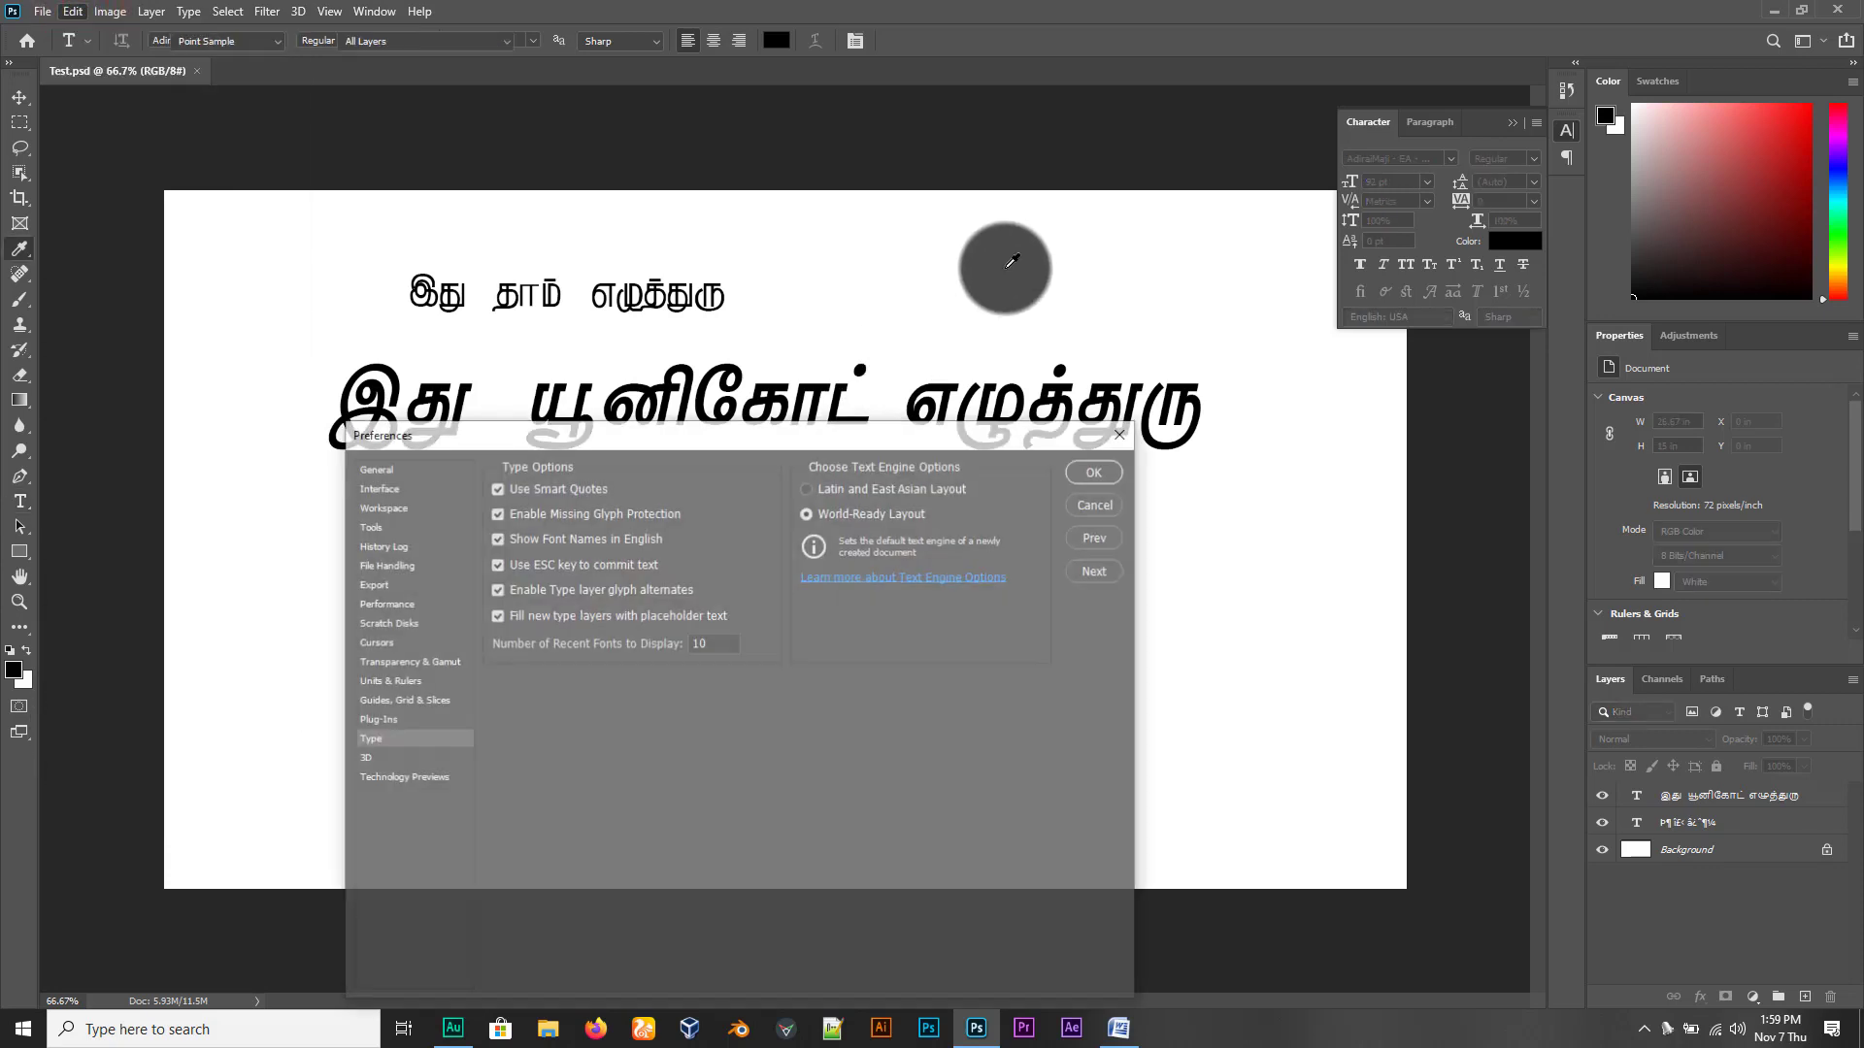
left_click(826, 486)
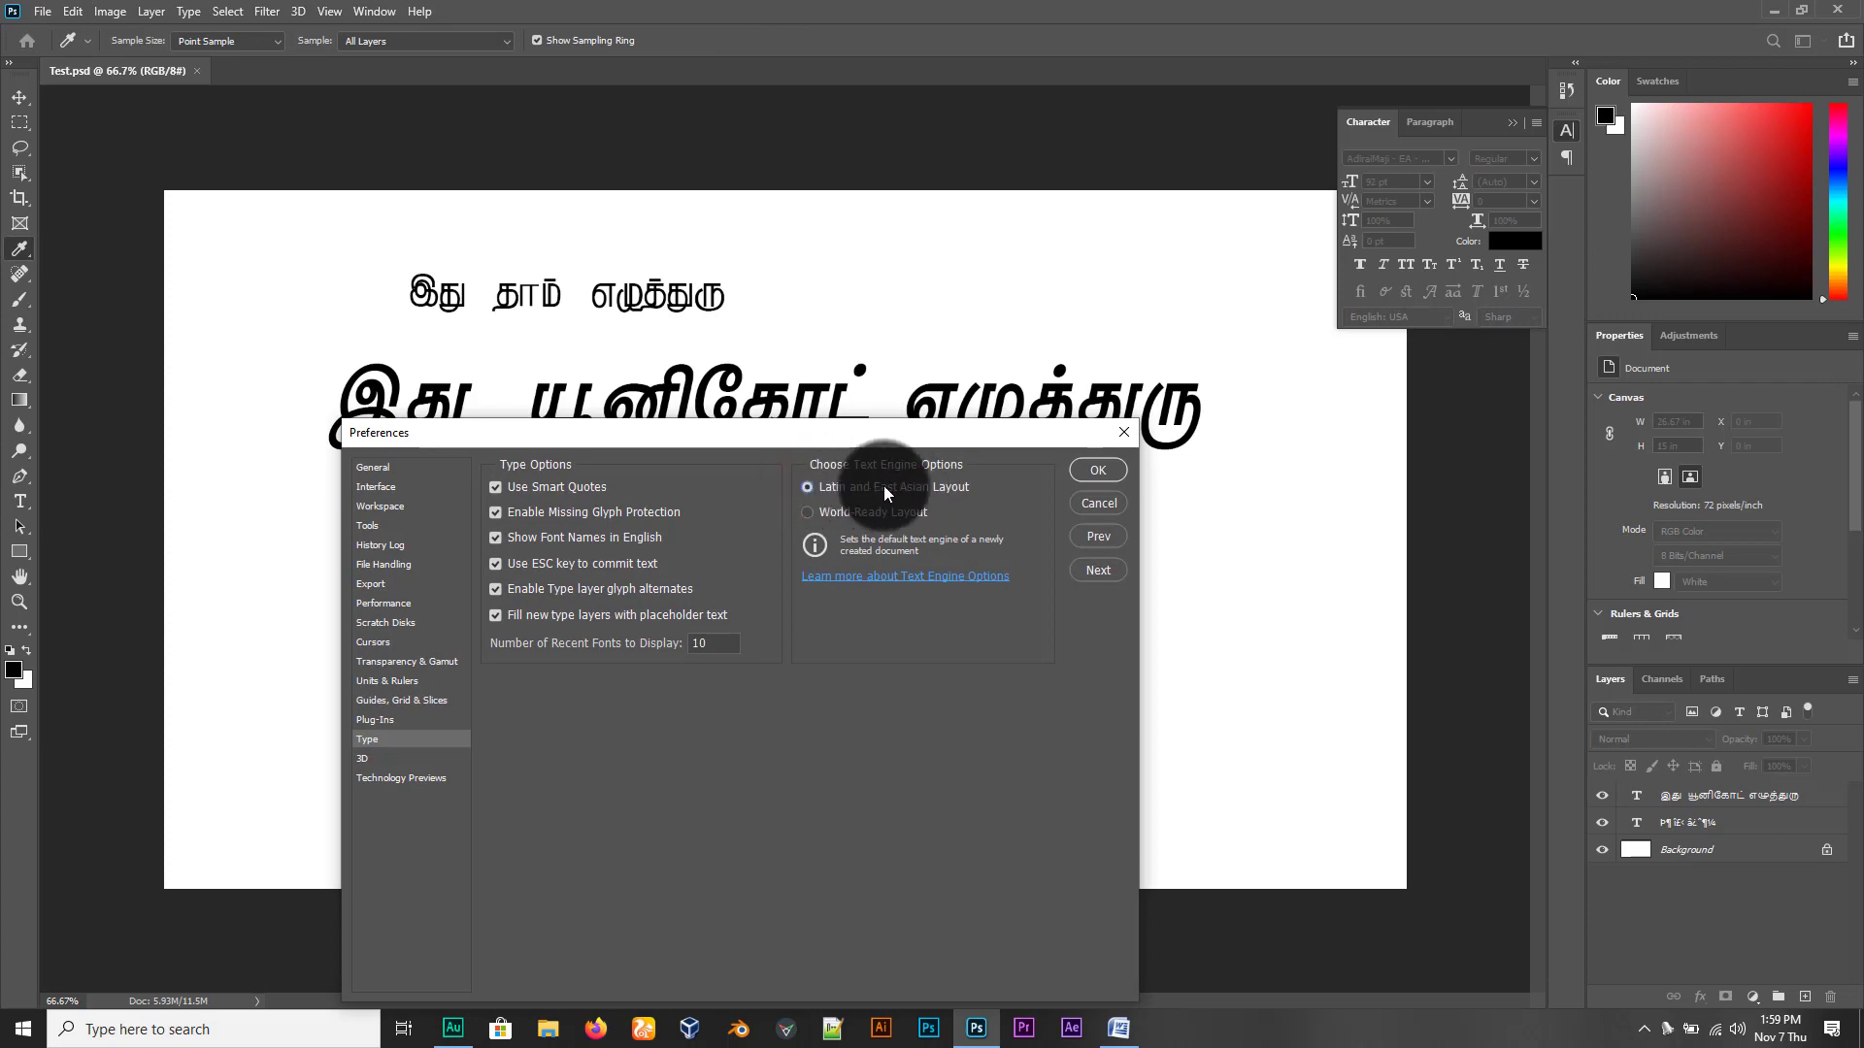
left_click(1085, 472)
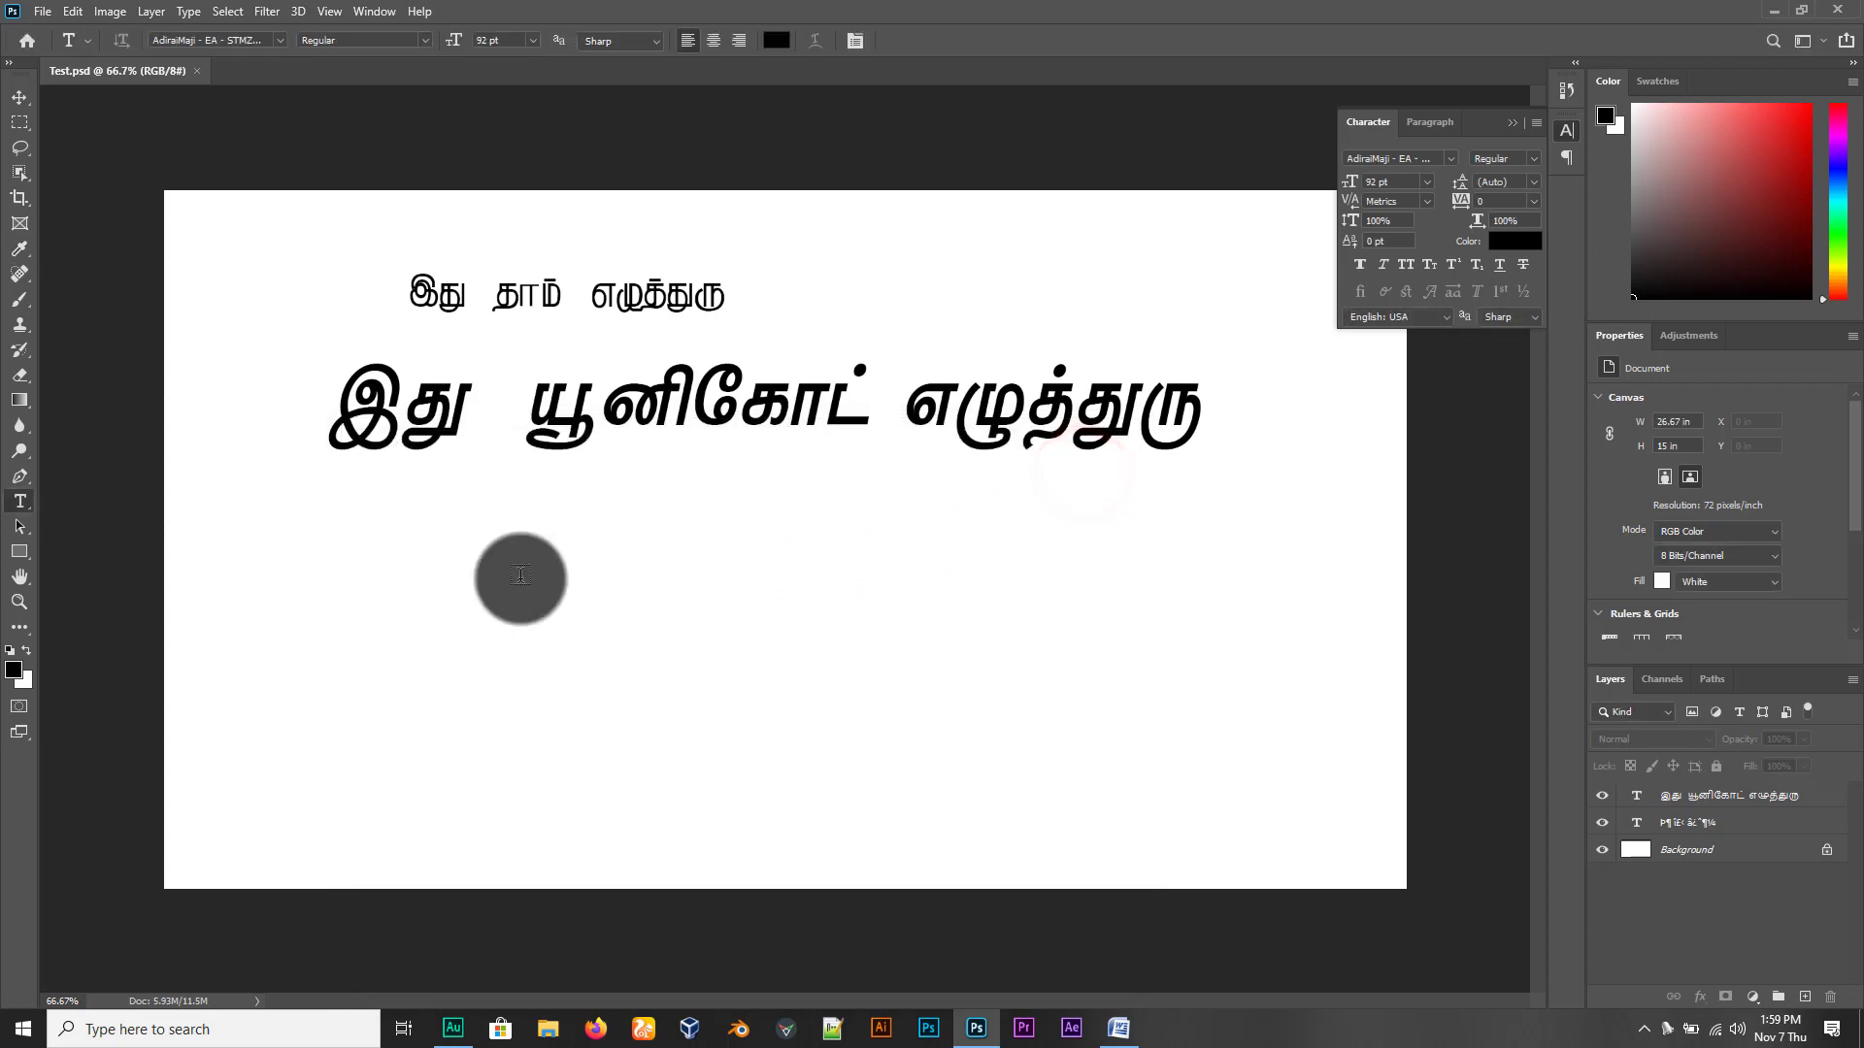
Try again to place STMZH type below the Unicode text under the changed text engine, and close Photoshop
left_click(460, 631)
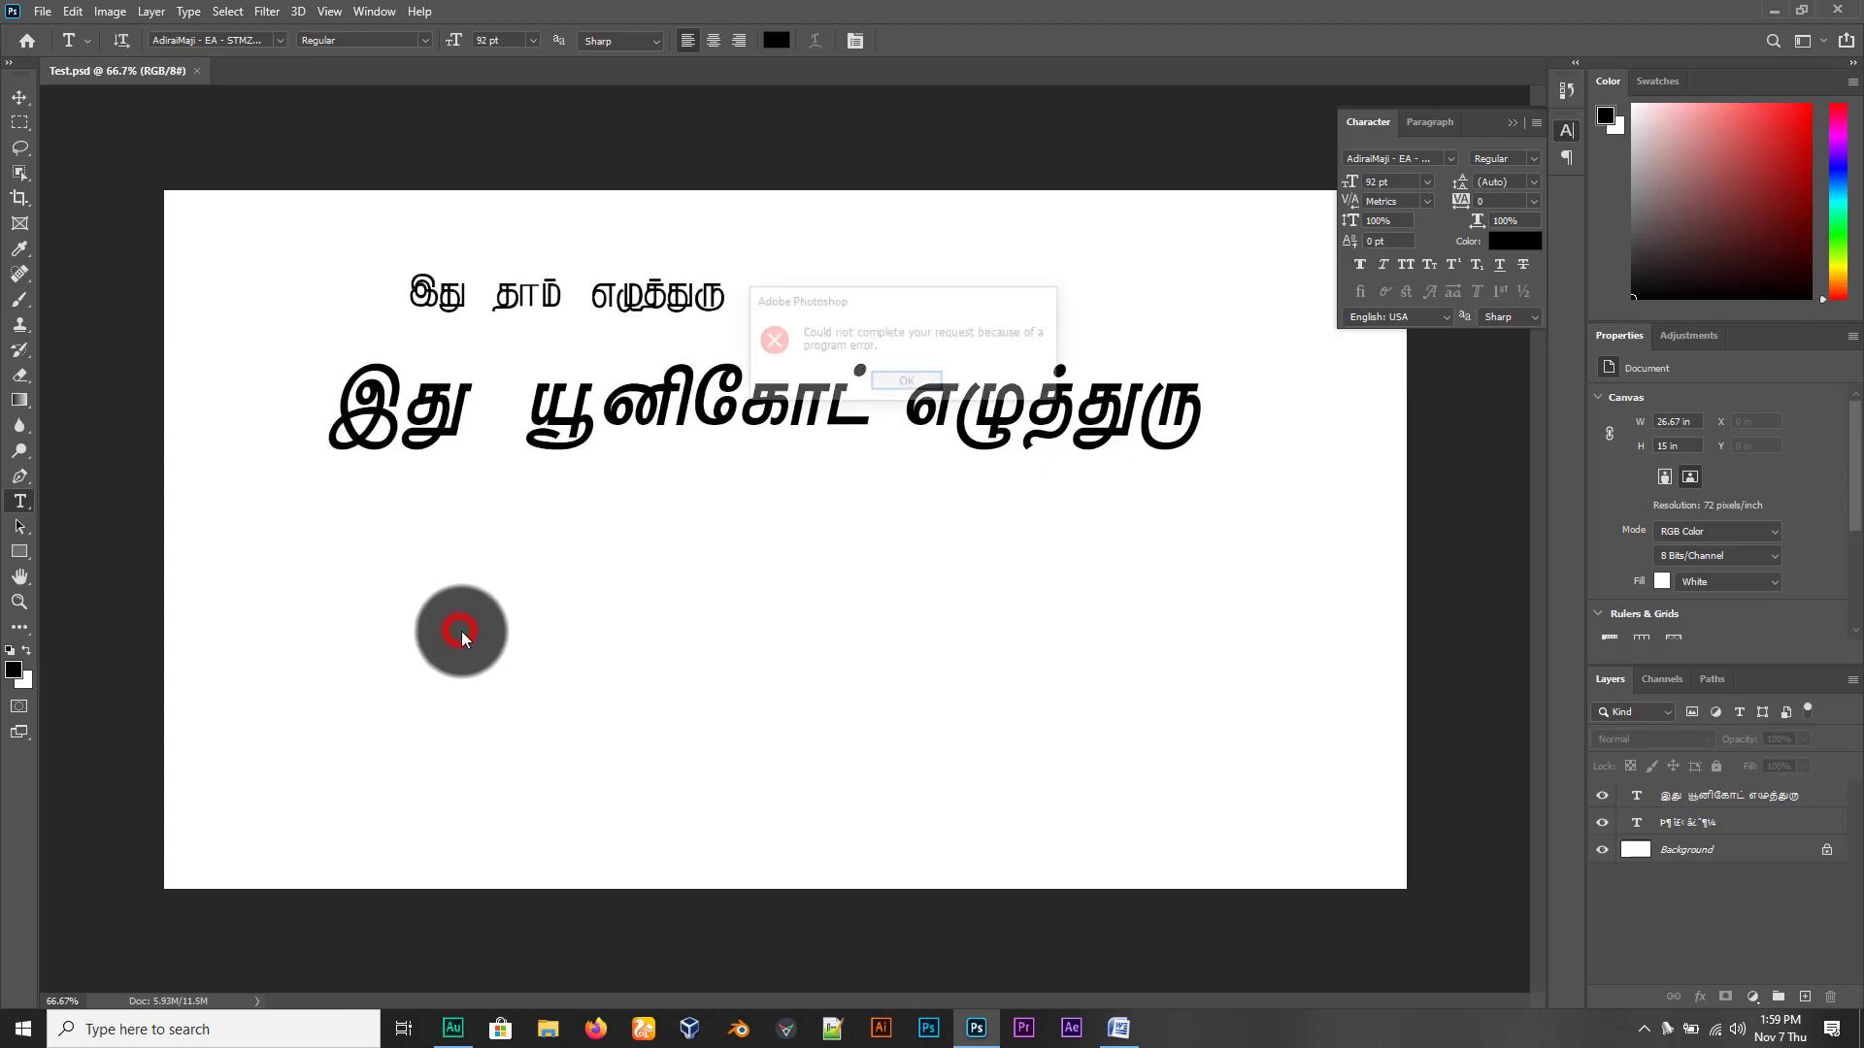
left_click(905, 382)
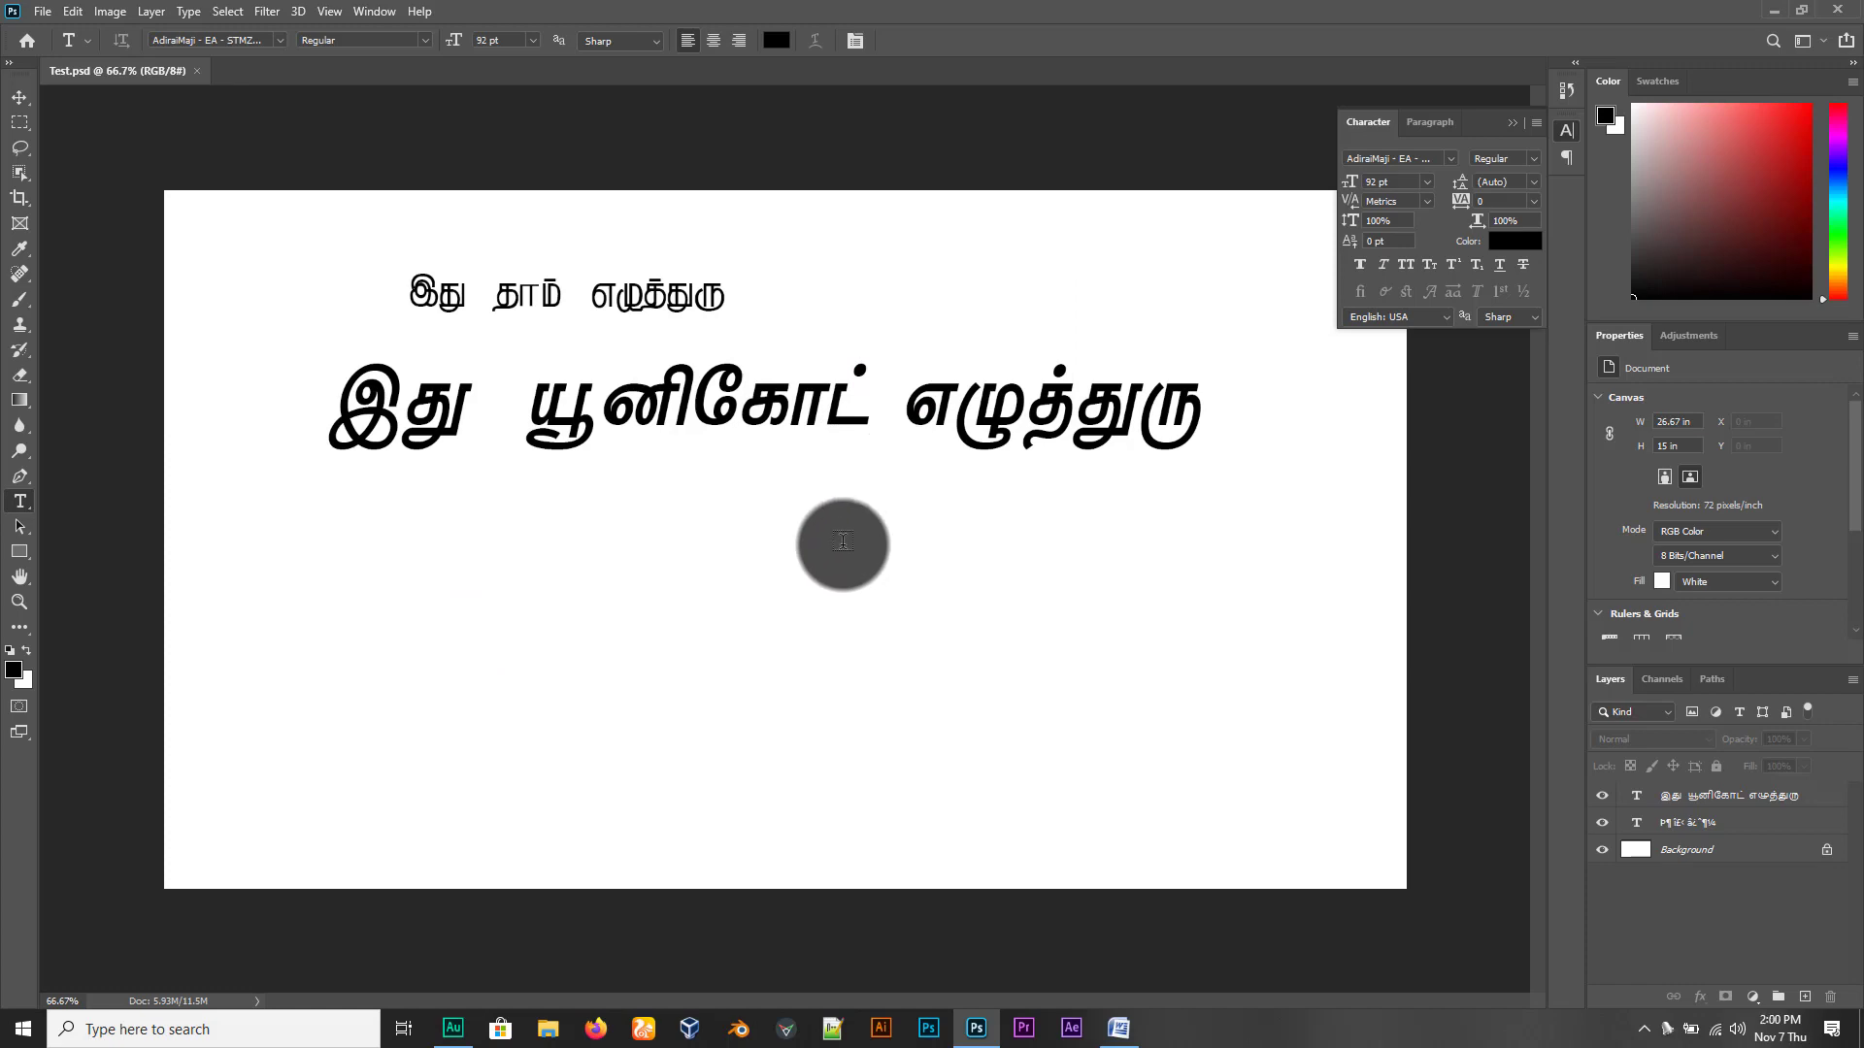
left_click(1844, 9)
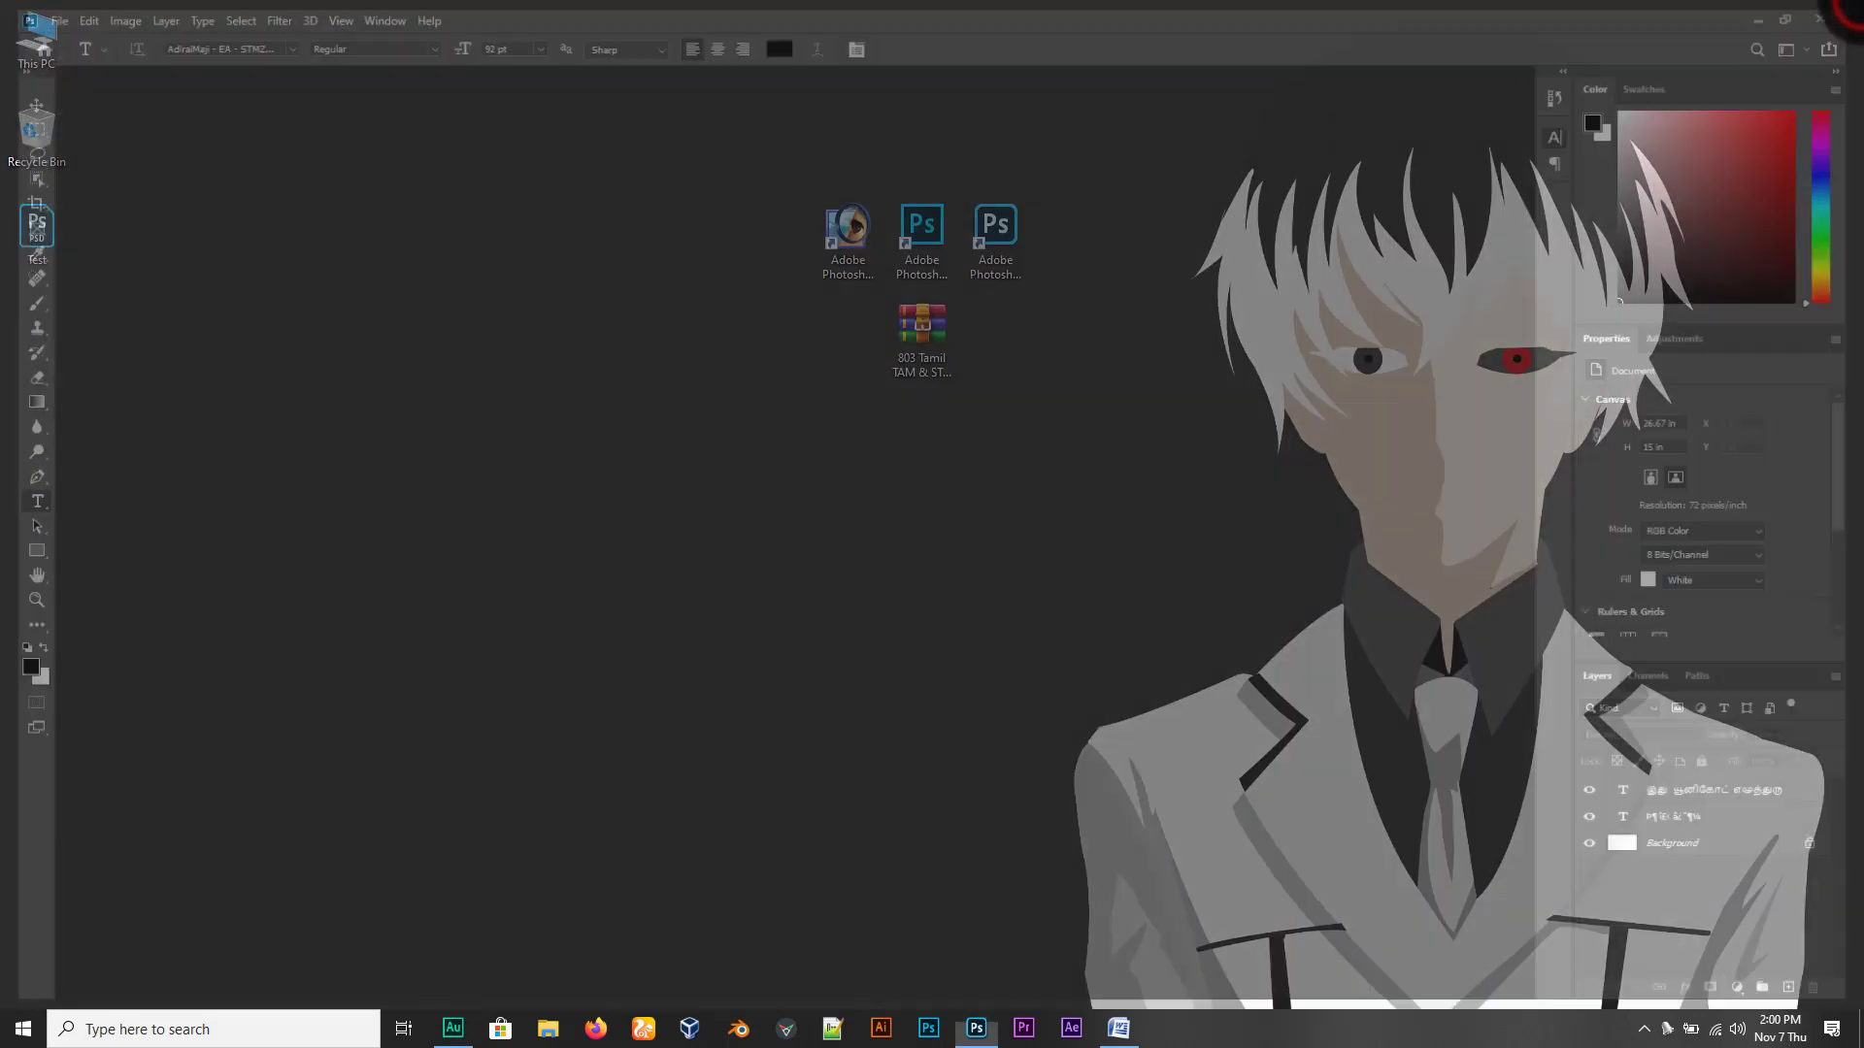
Start Photoshop again and open the Test document from the Desktop
double_click(1006, 243)
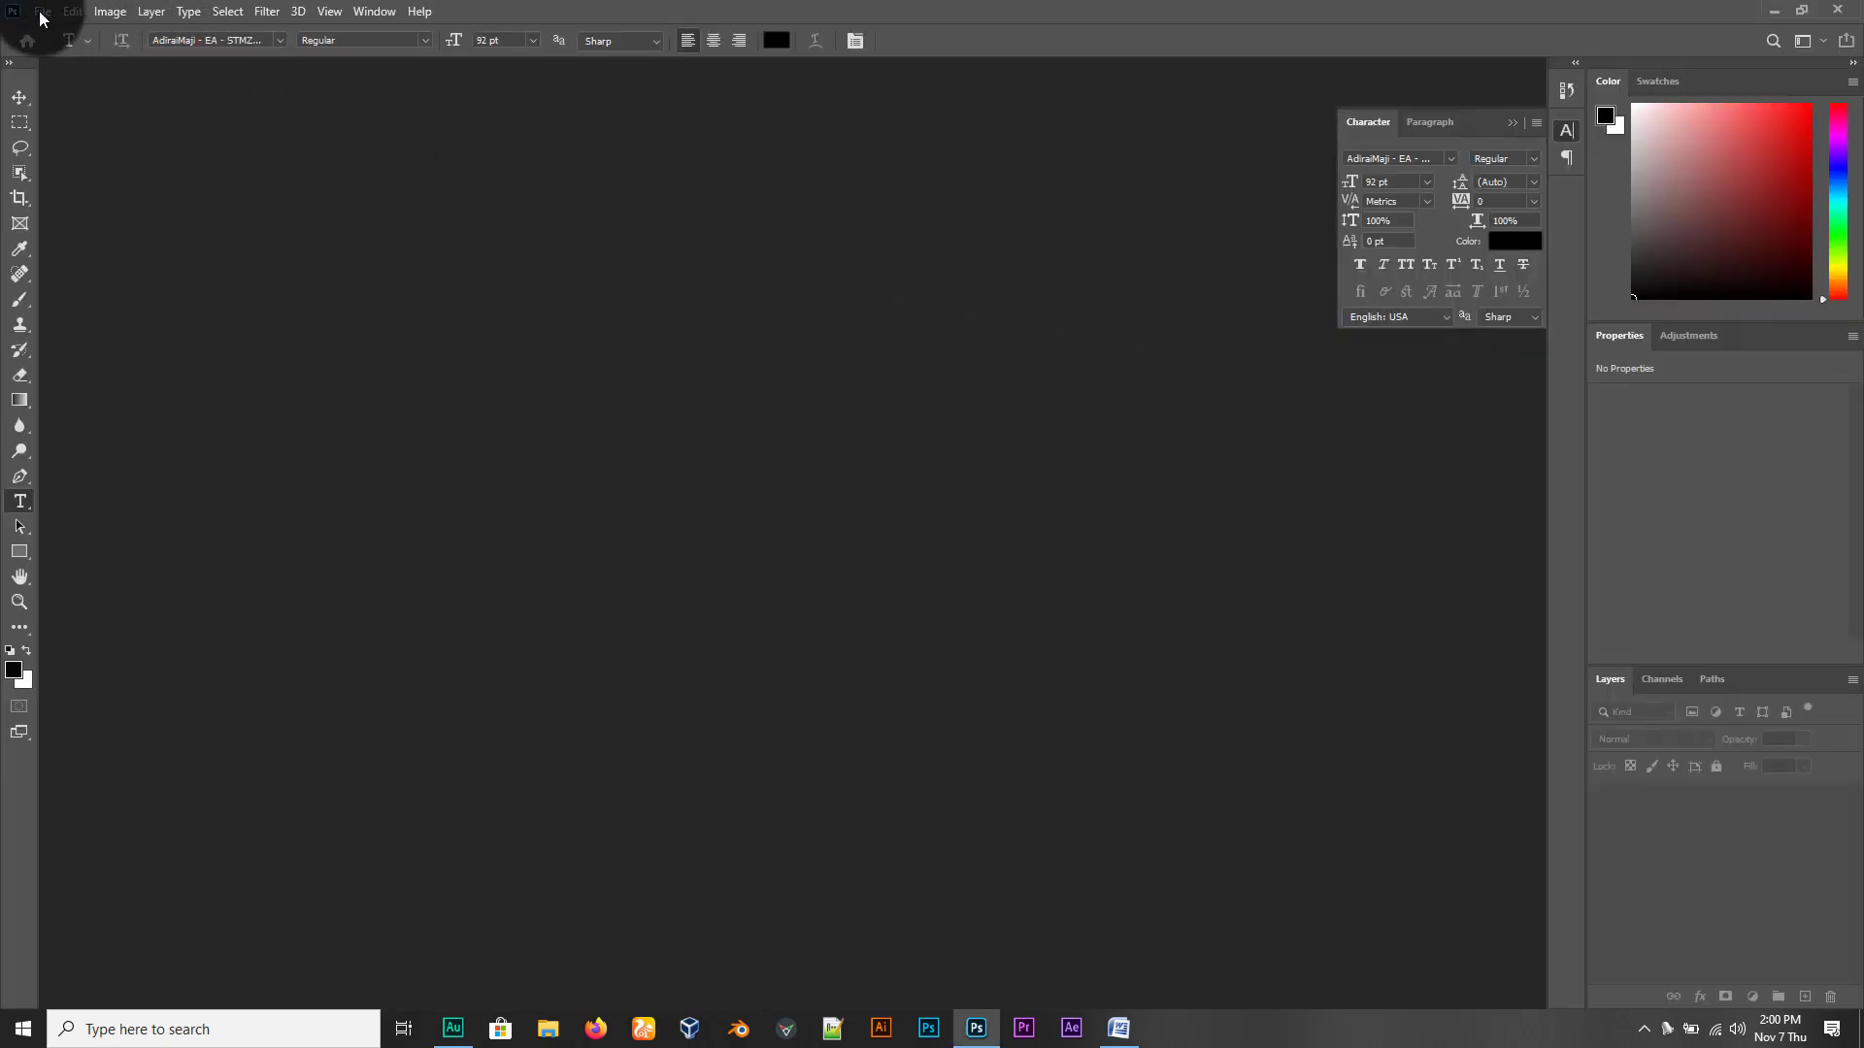
left_click(43, 10)
left_click(48, 50)
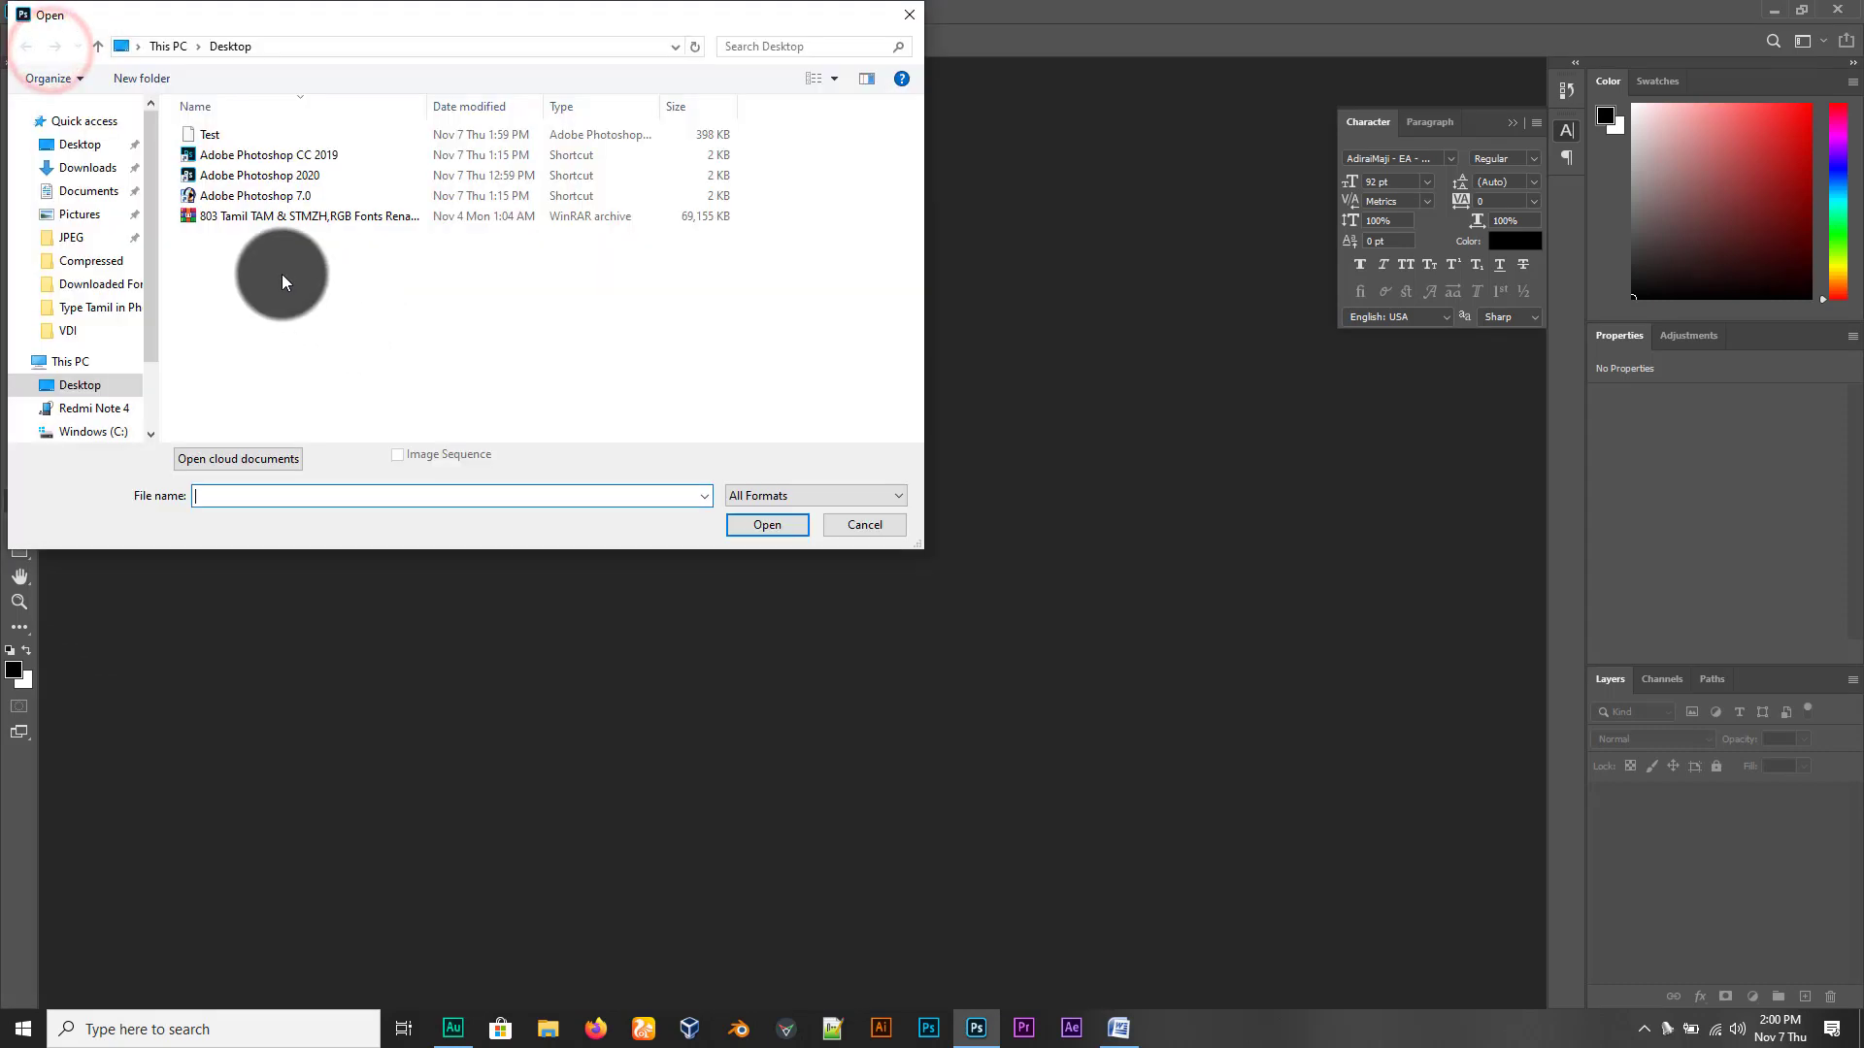
left_click(211, 134)
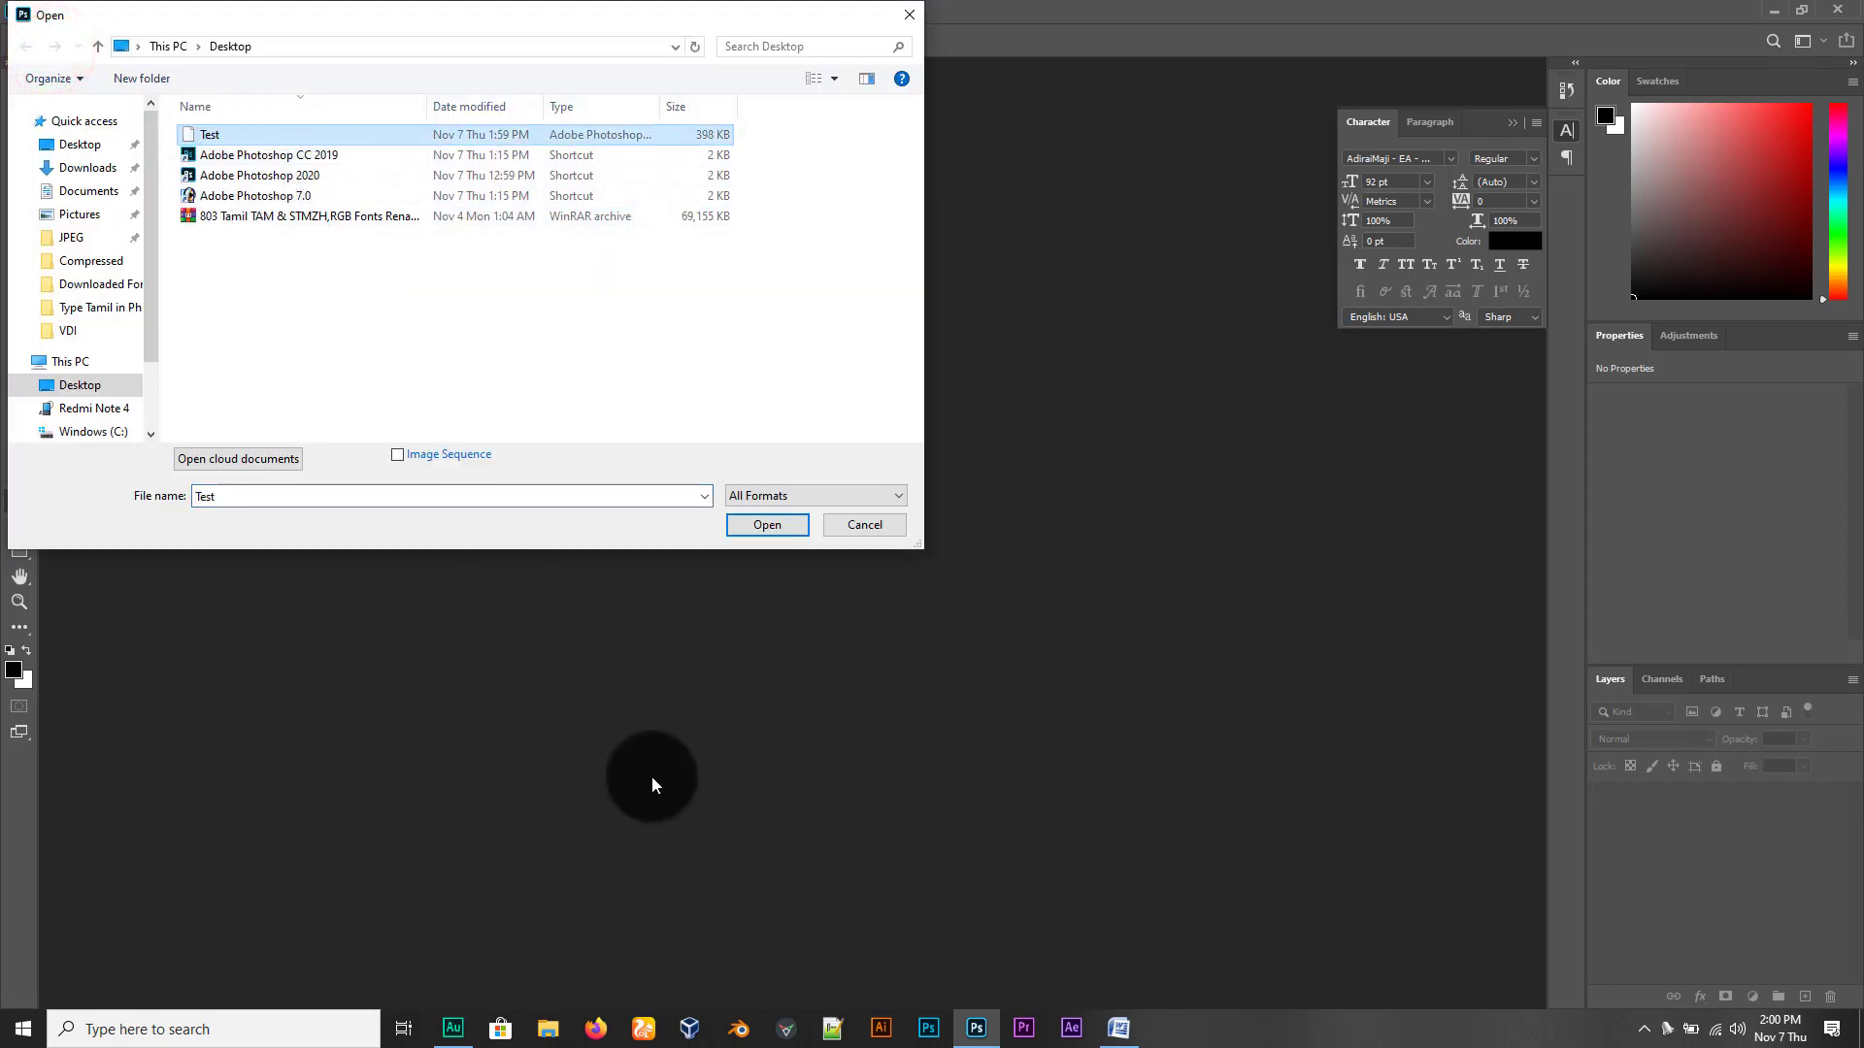
double_click(247, 132)
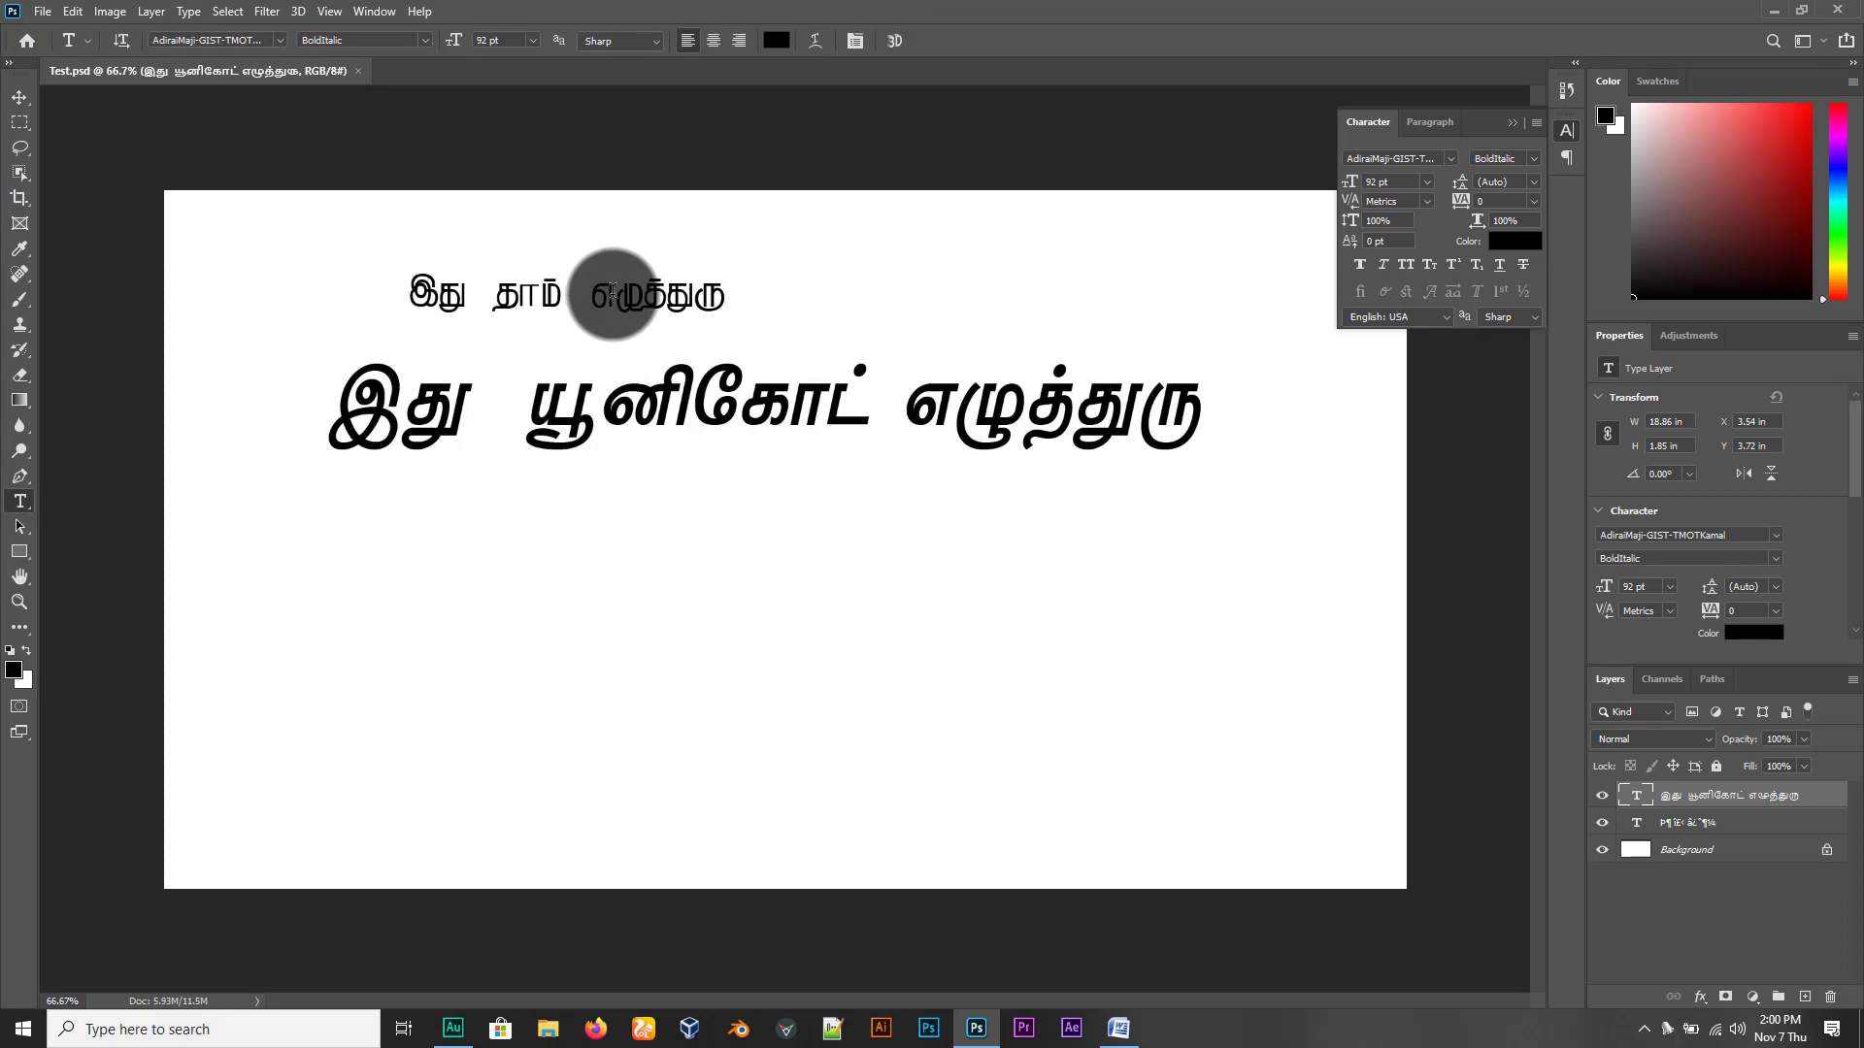
Deselect all layers and set the type font to AdiraiMaji - EA - STMZH - 132
left_click(1448, 160)
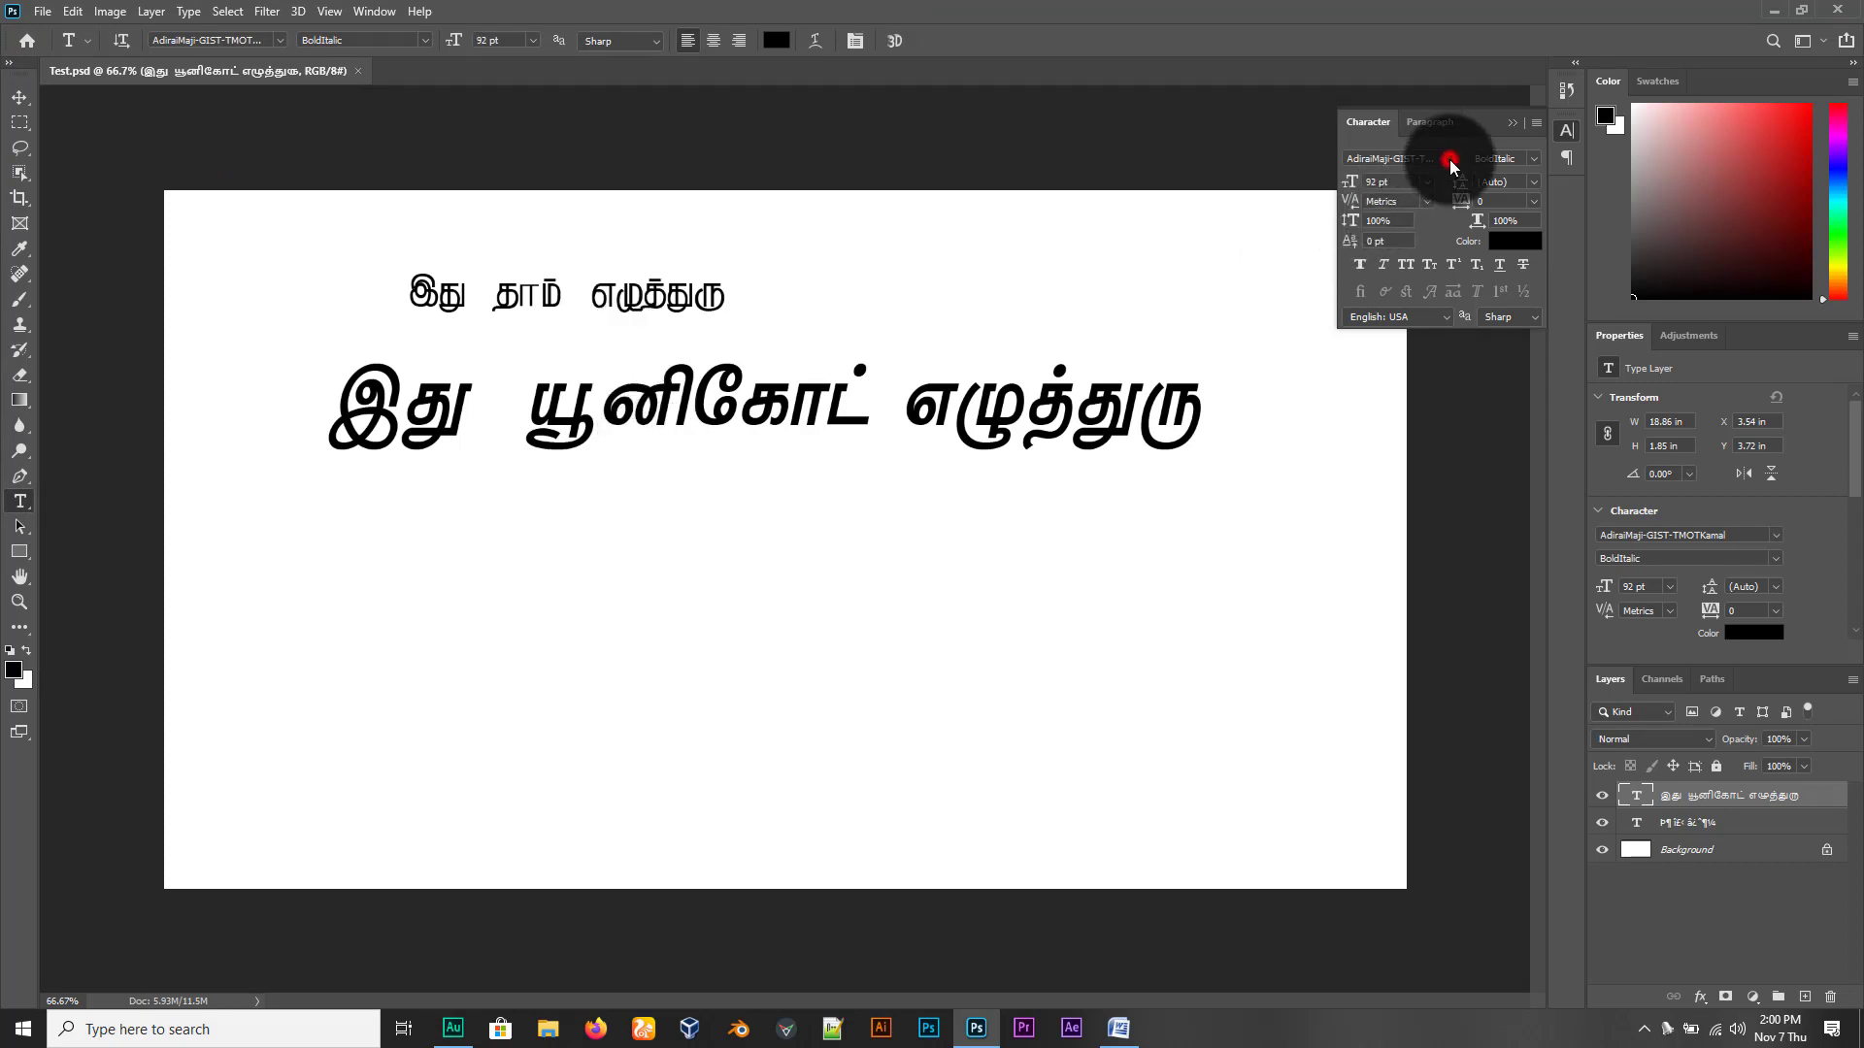
left_click(1449, 159)
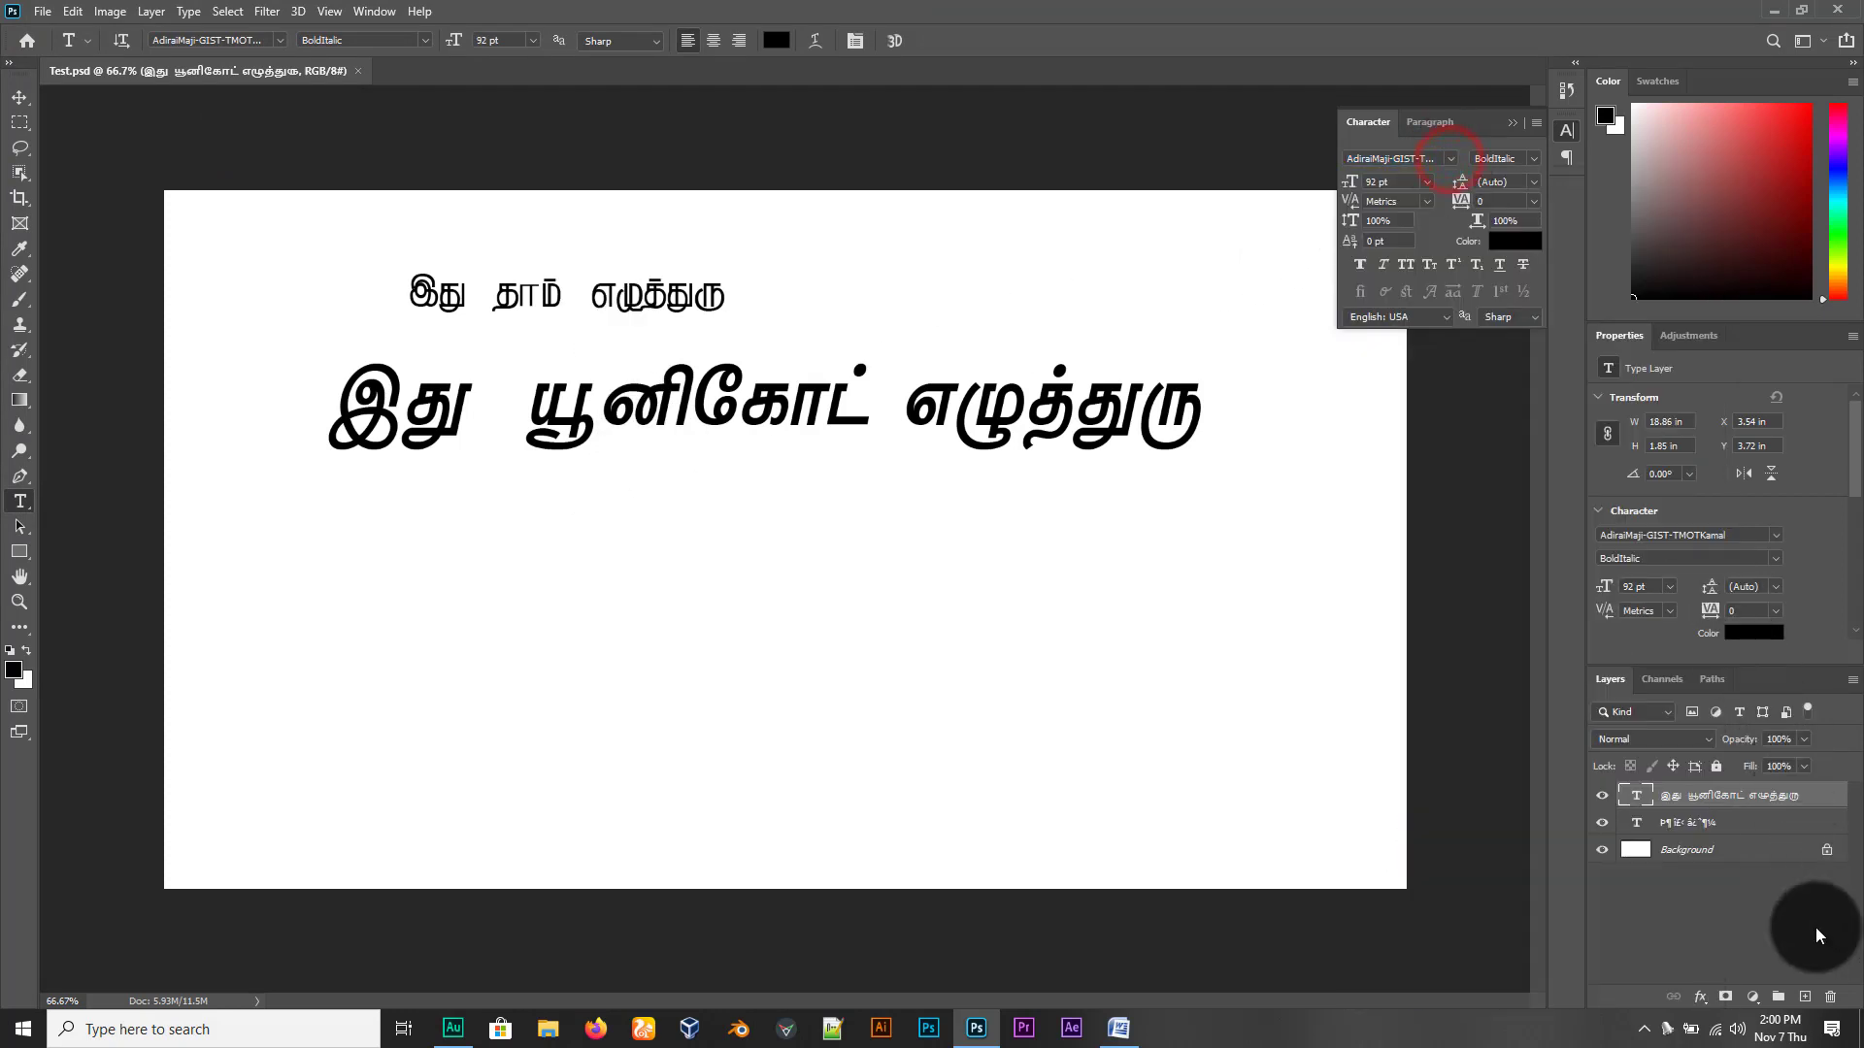
left_click(1745, 917)
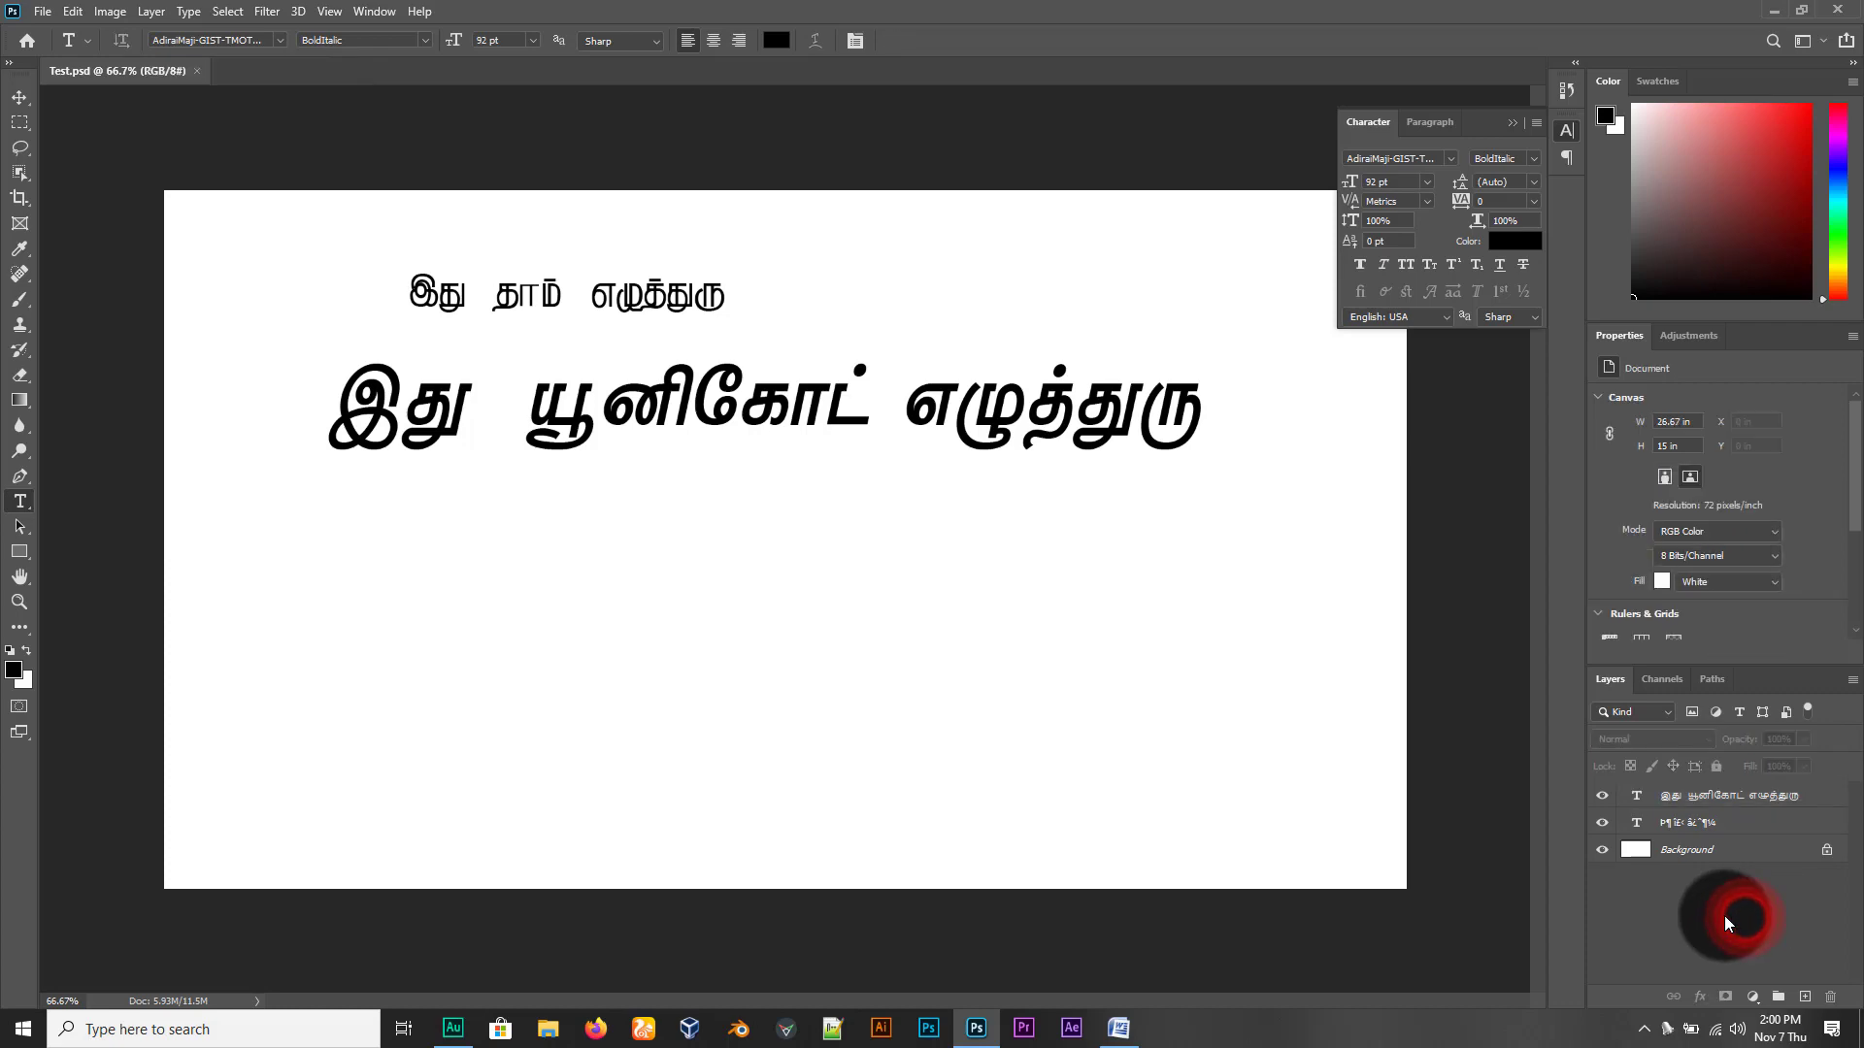
left_click(1452, 160)
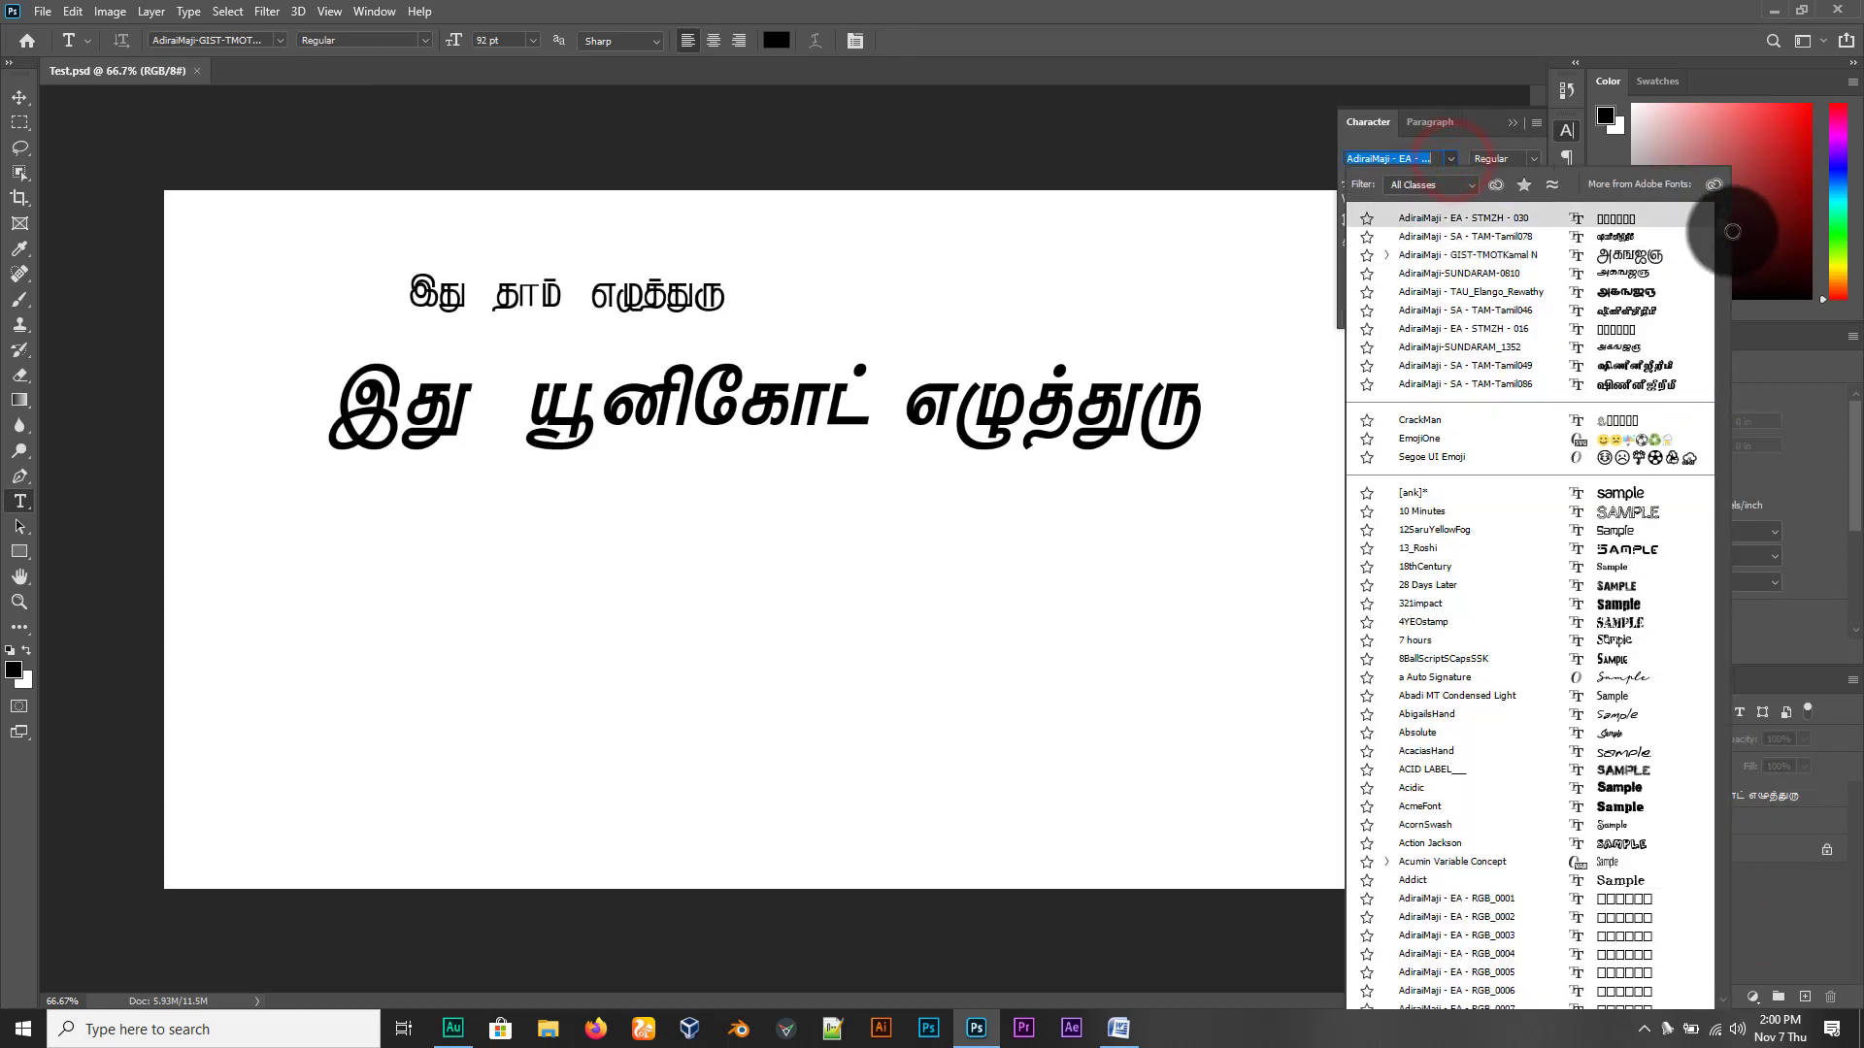
left_click_drag(1722, 229, 1728, 416)
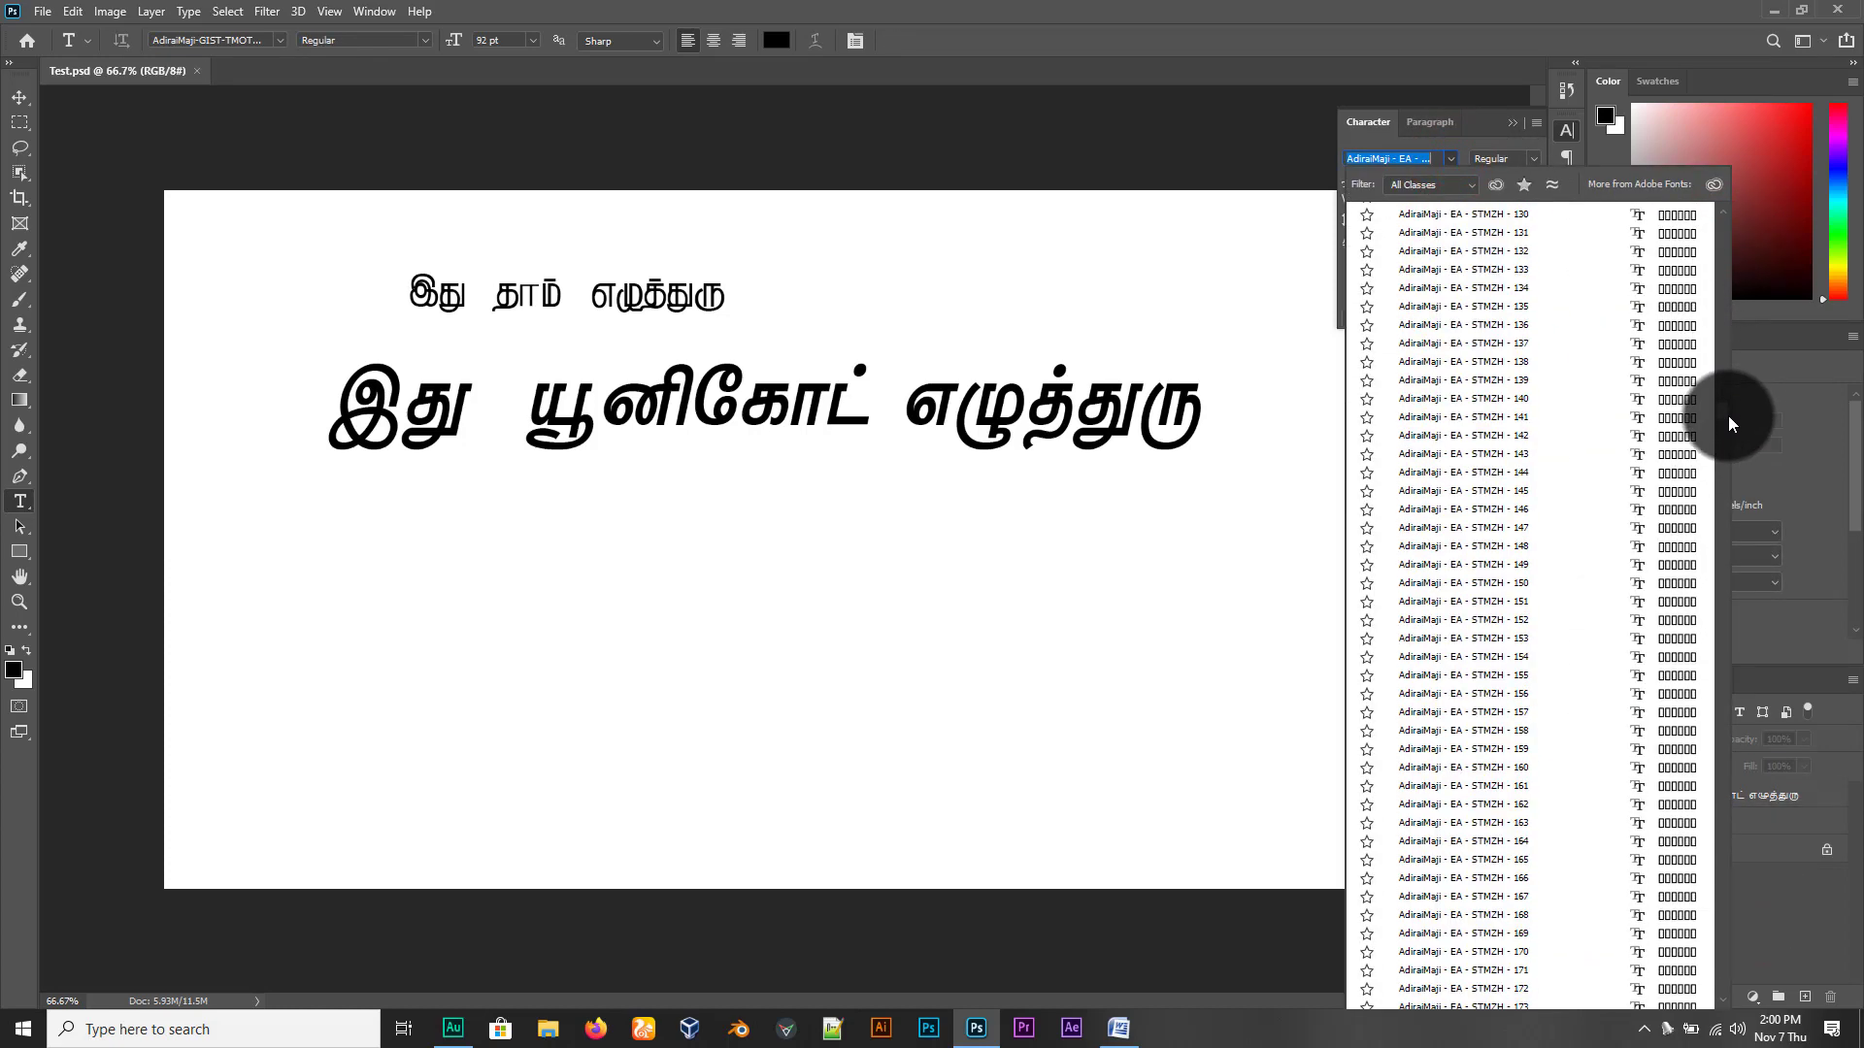
scroll(1482, 297, "up", 1)
left_click(1487, 318)
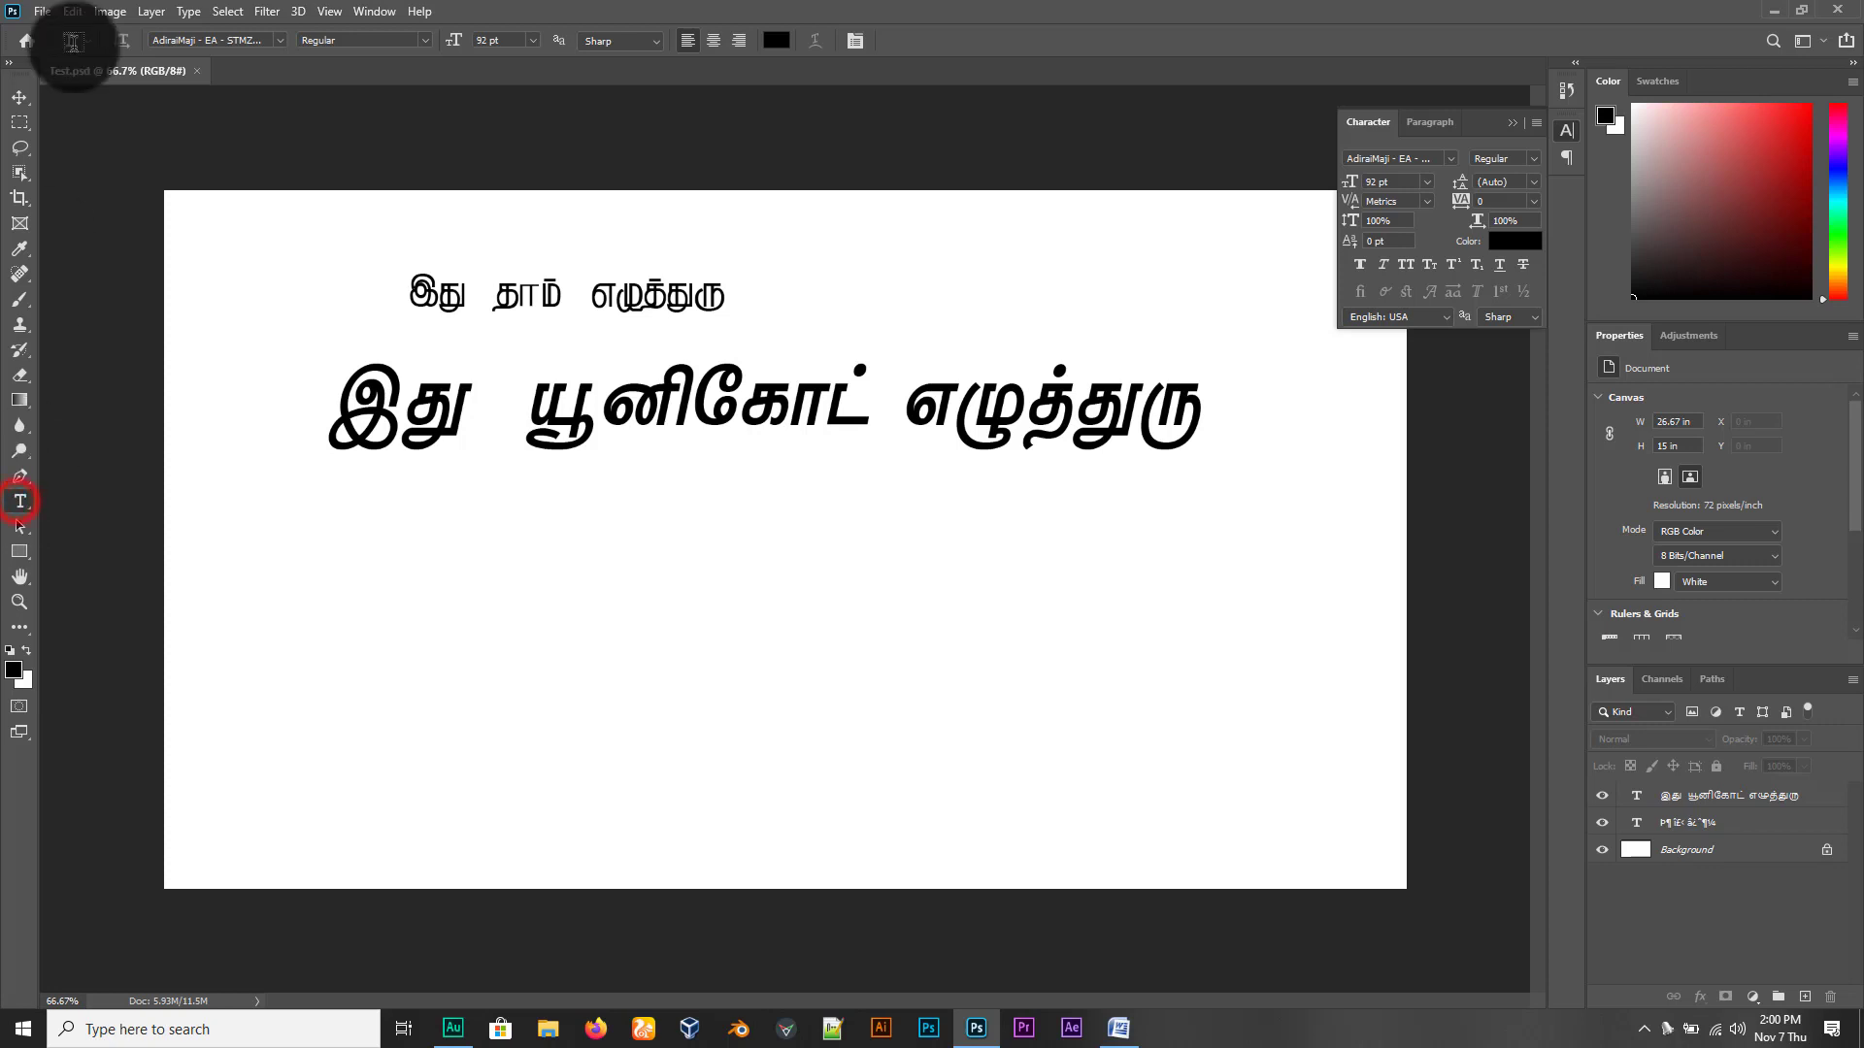
Check which text engine option is selected in the Type preferences
left_click(76, 12)
left_click(171, 800)
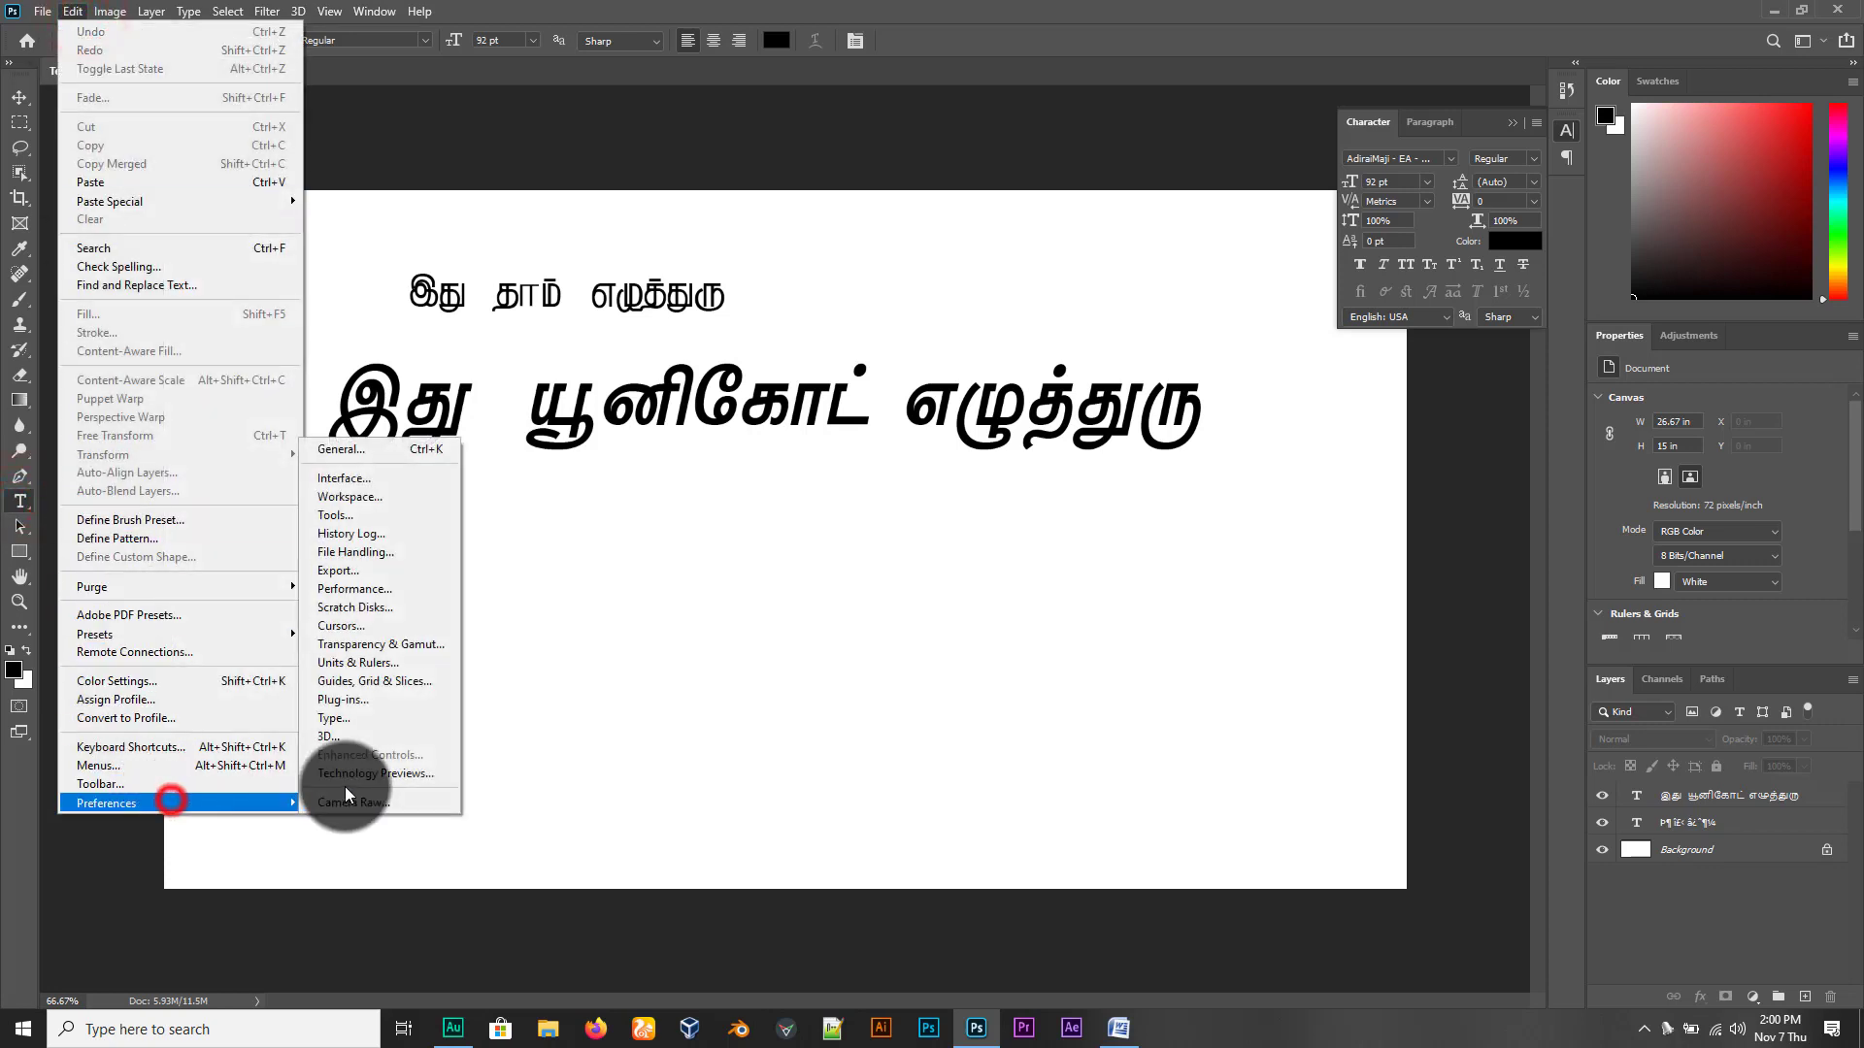
left_click(367, 718)
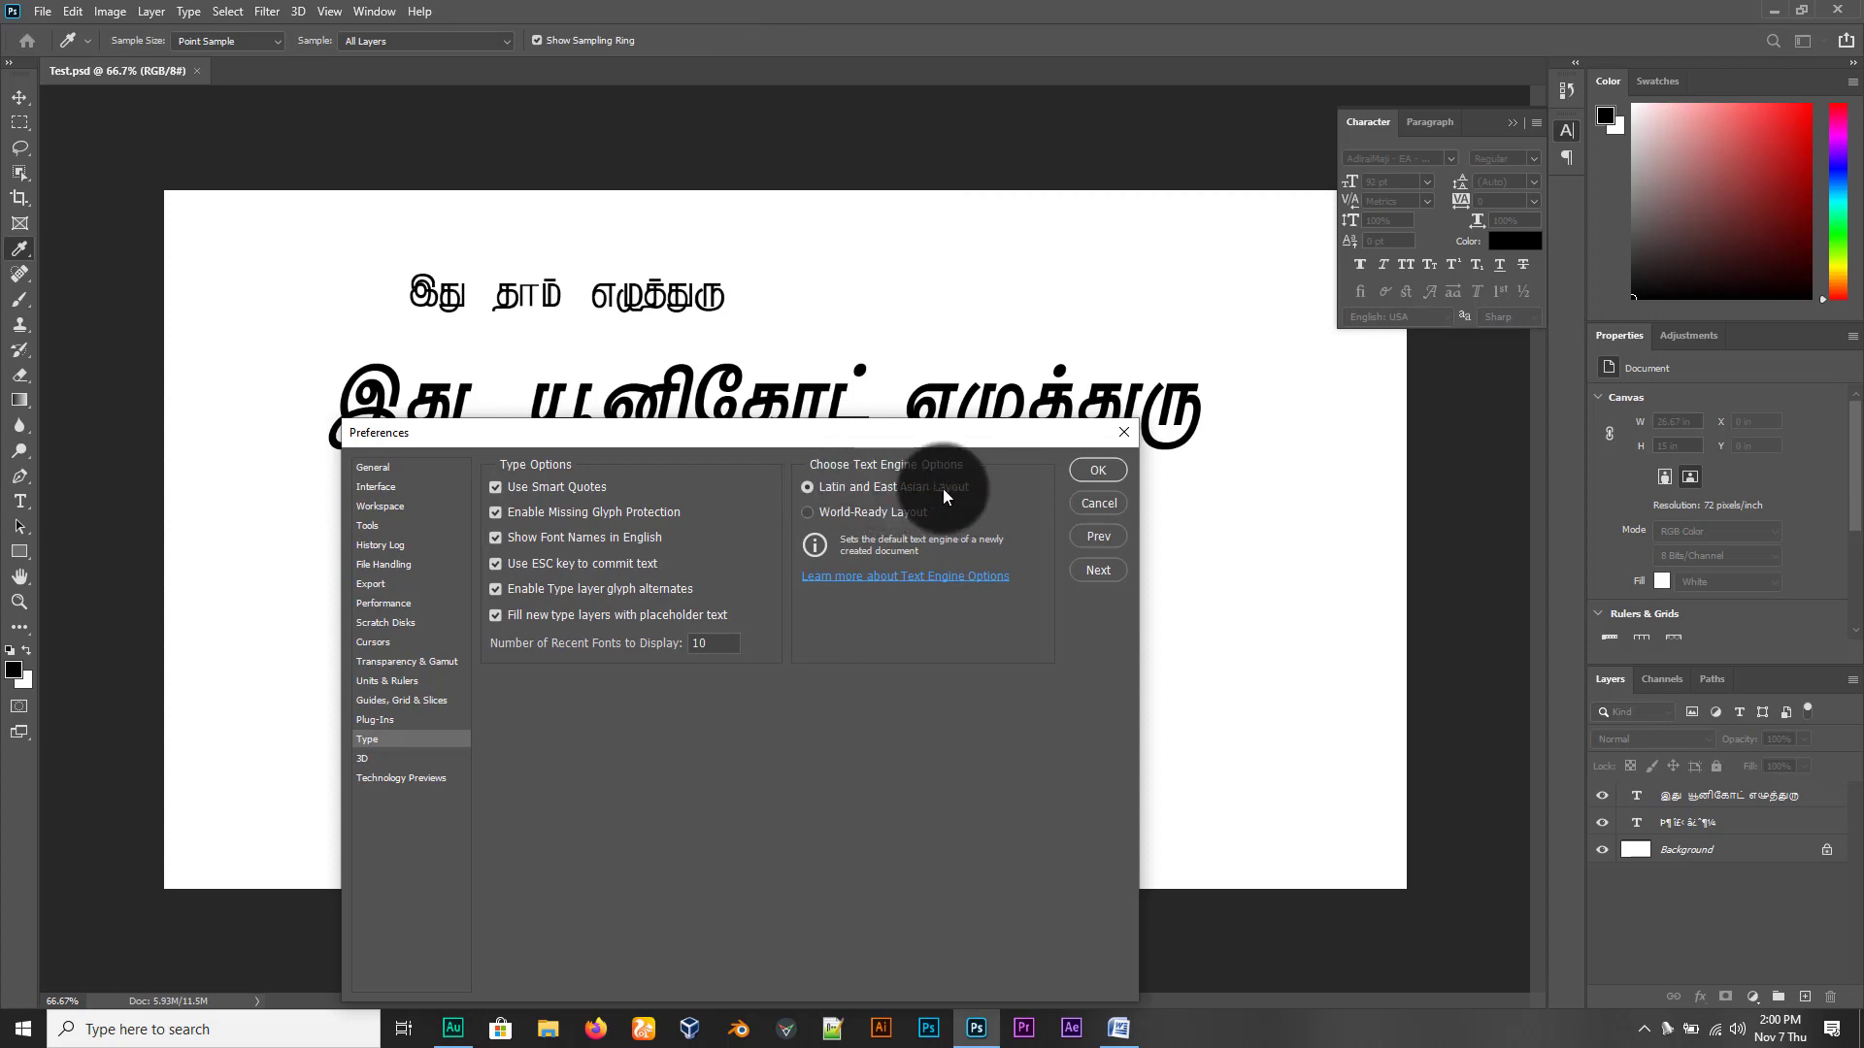
left_click(1092, 471)
Try to place a new STMZH type layer below the Unicode text in the reopened document
key("t")
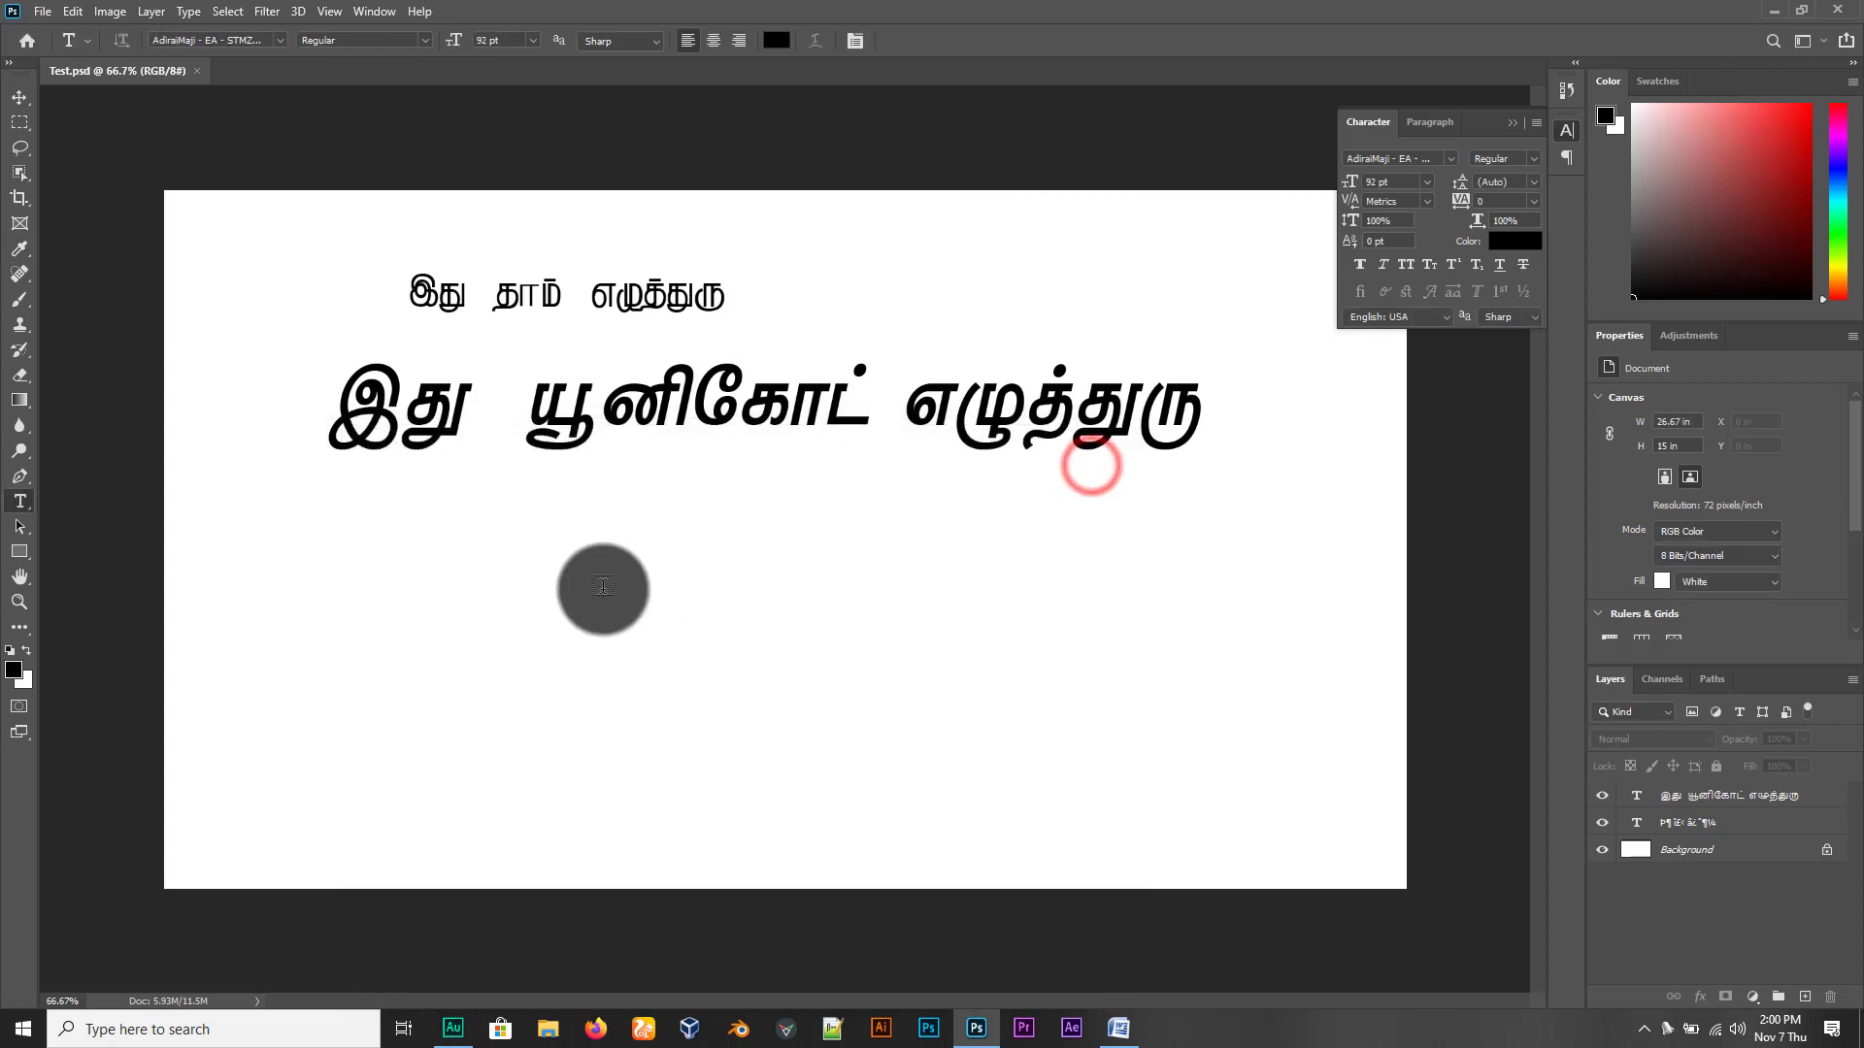
left_click(481, 611)
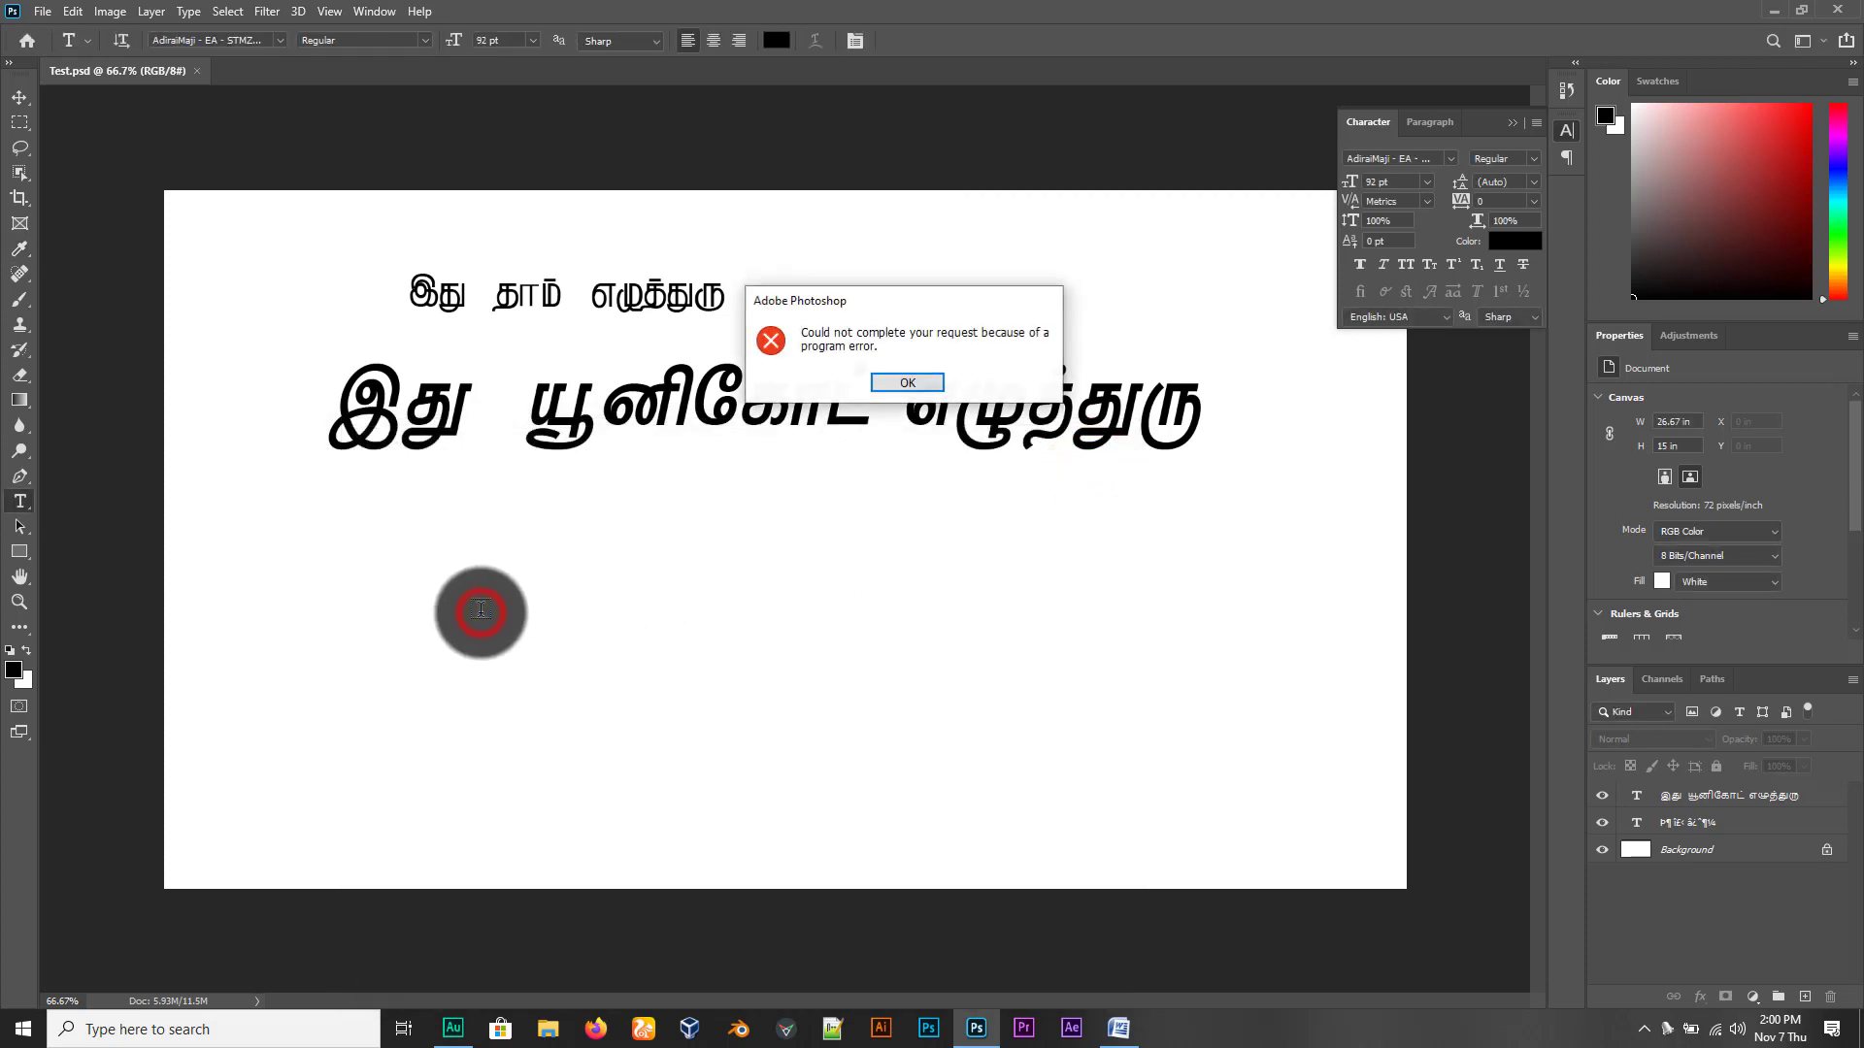
left_click(922, 383)
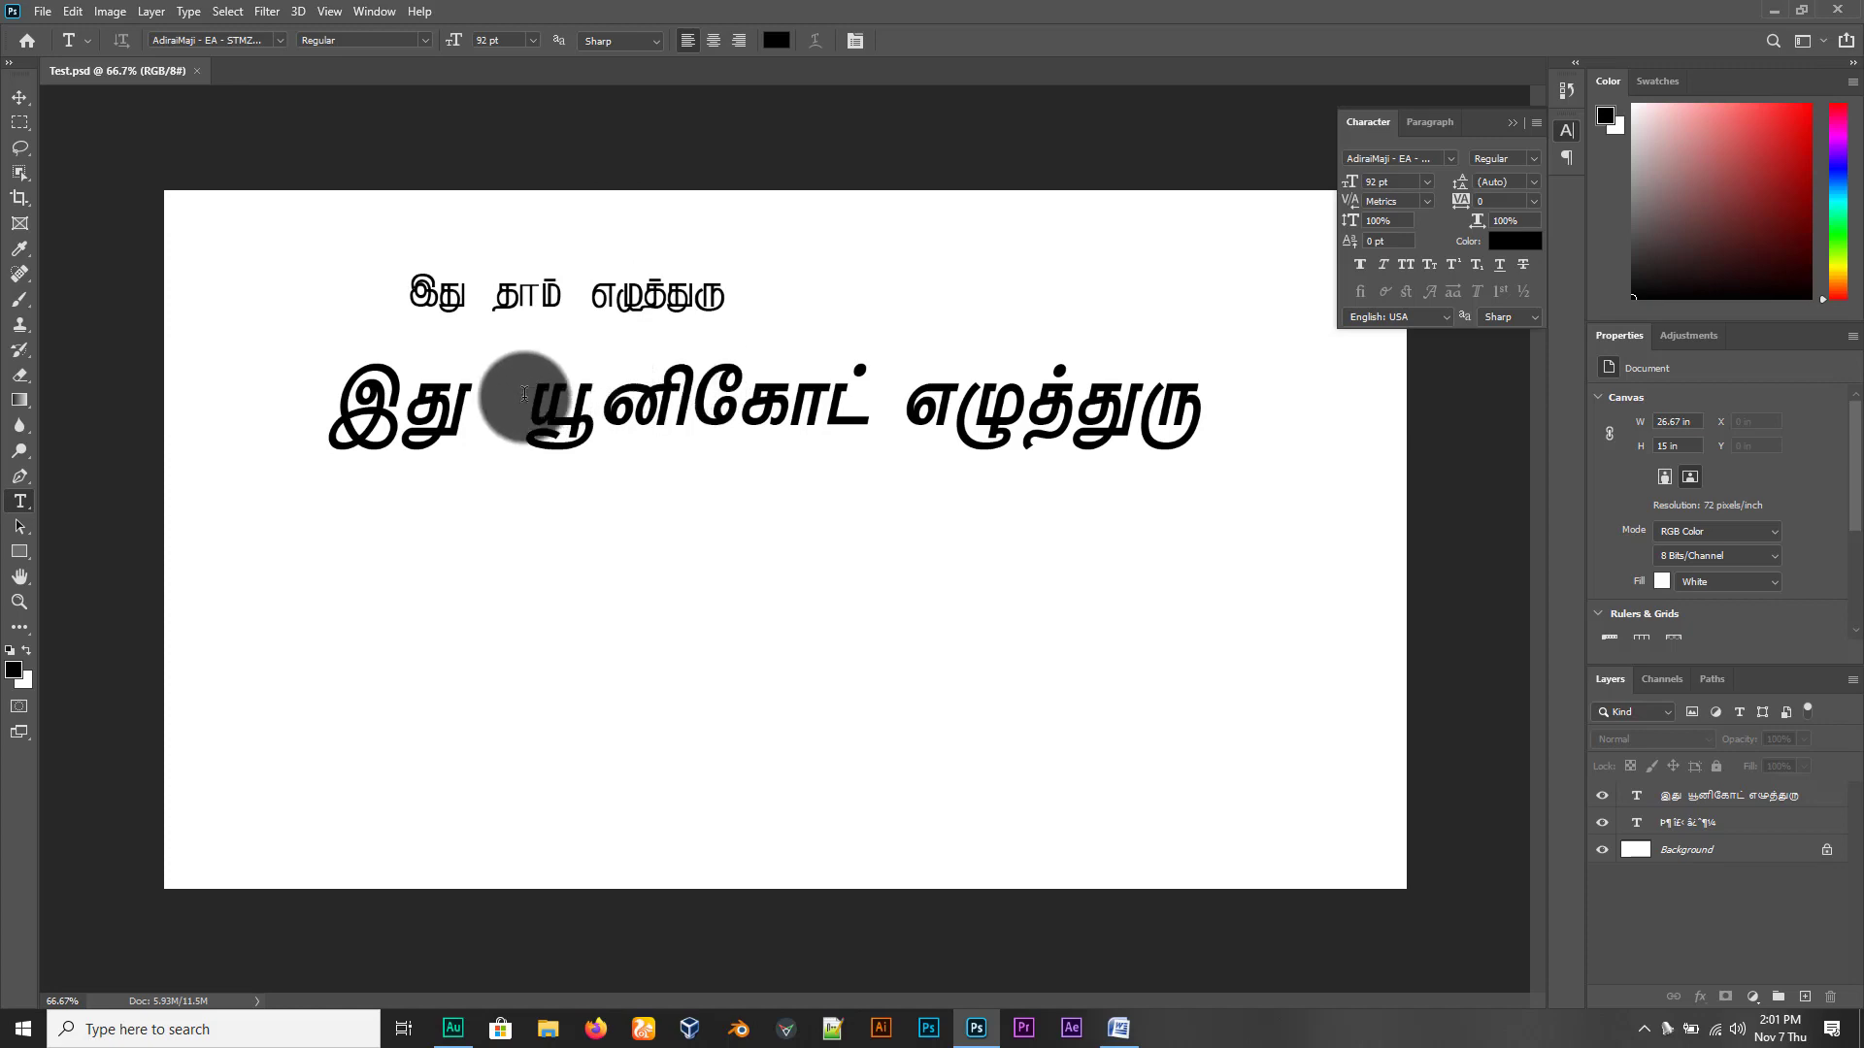
Save the document on this computer over the Test file on the Desktop, and quit Photoshop
left_click(43, 17)
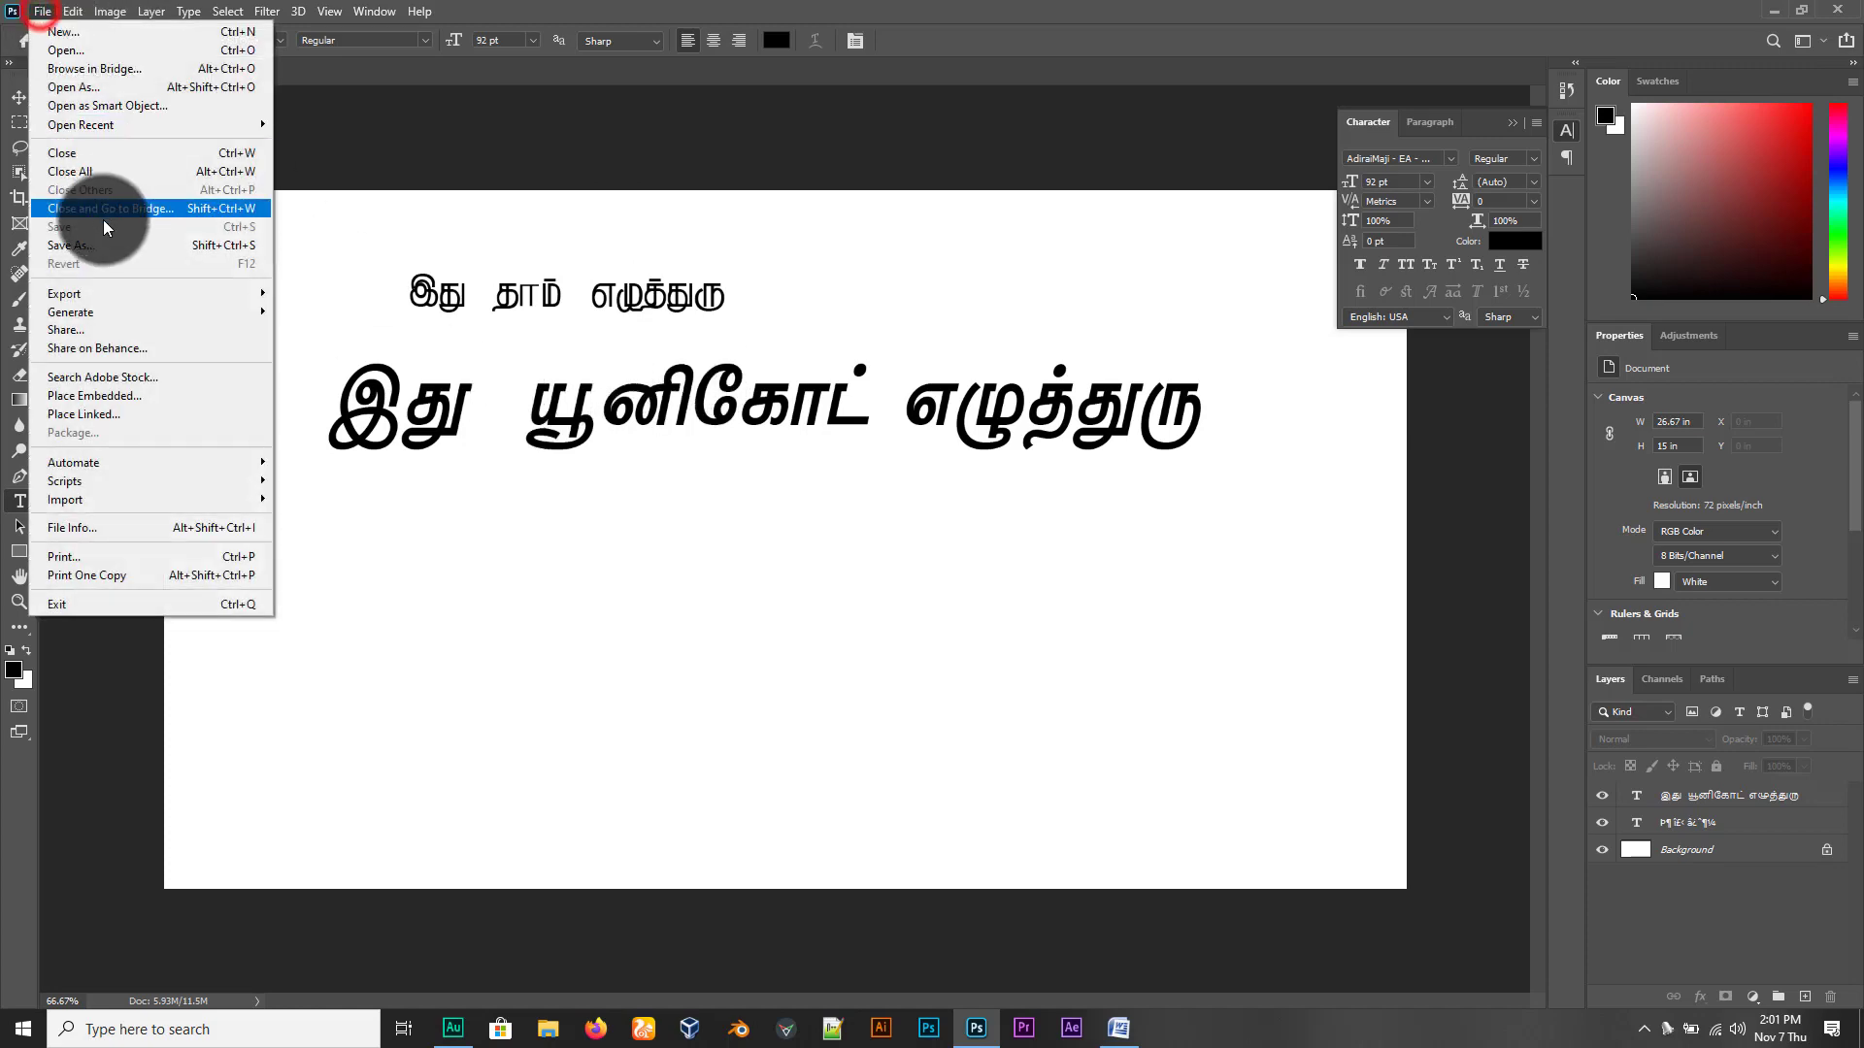
left_click(102, 242)
left_click(1073, 680)
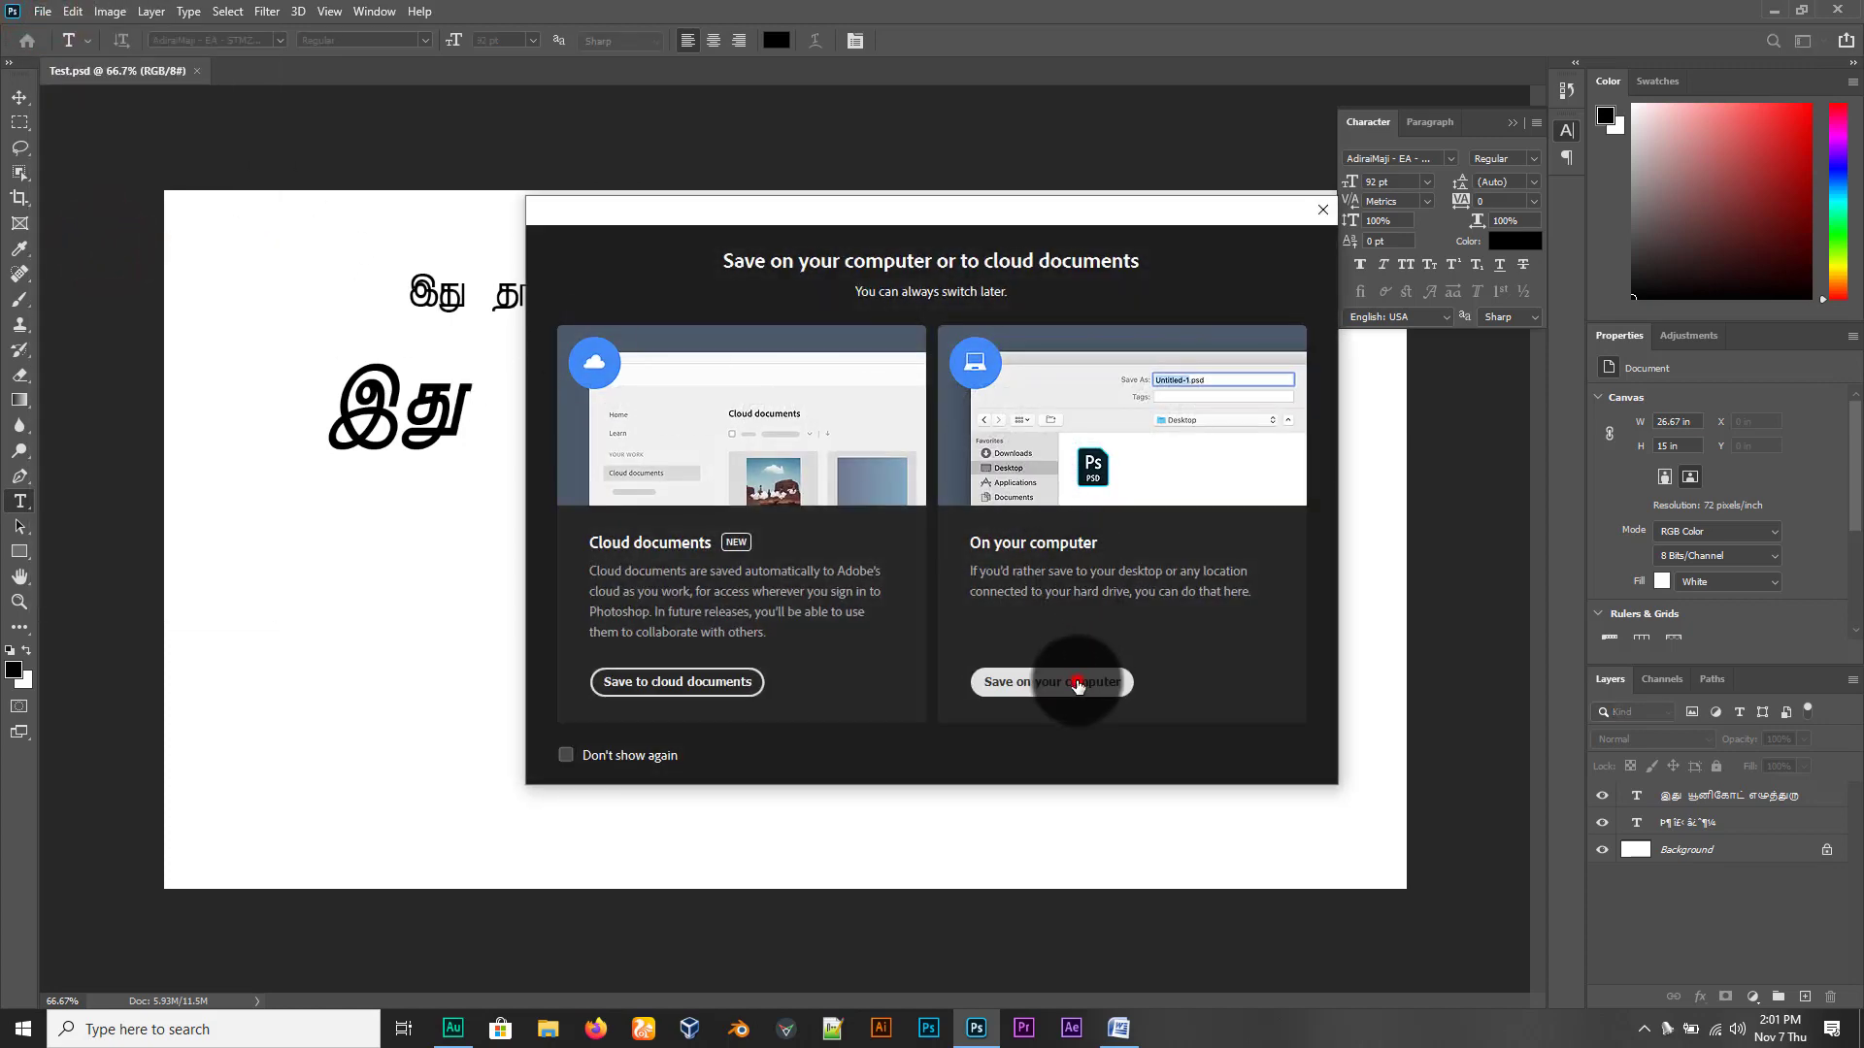
left_click(220, 130)
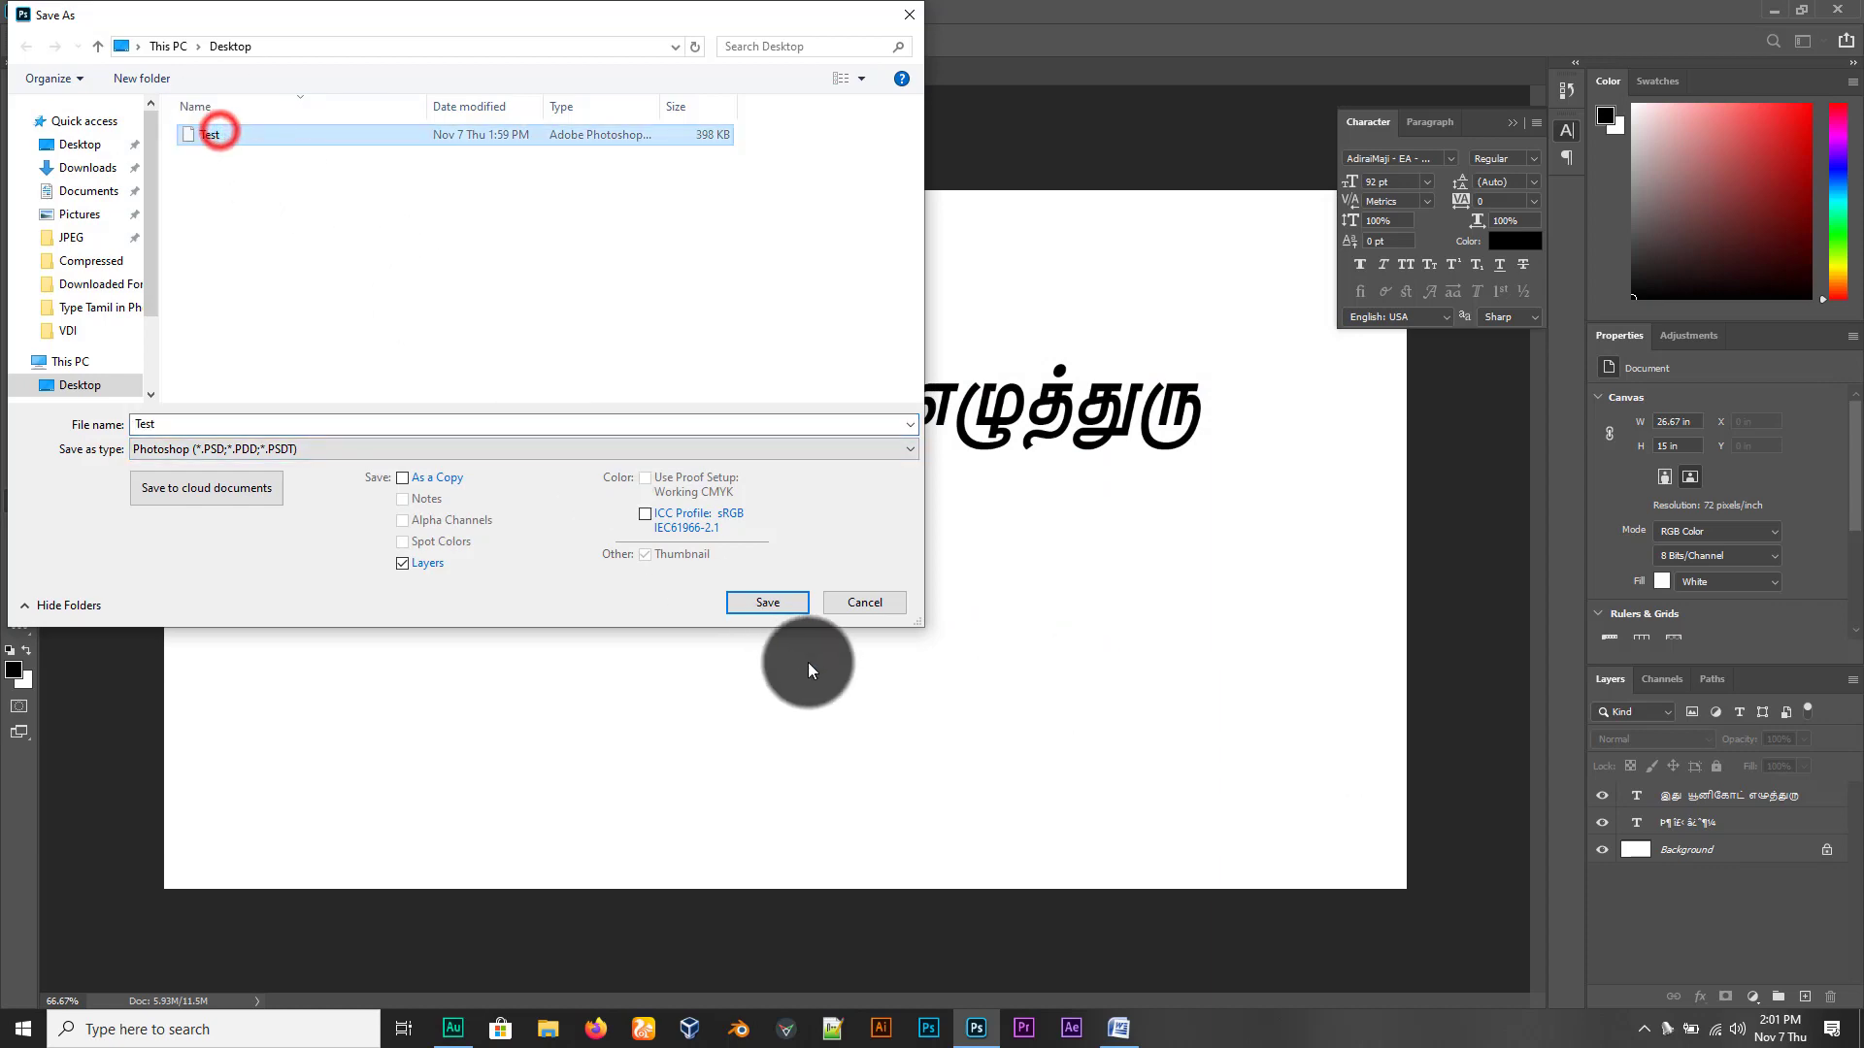
left_click(790, 606)
left_click(976, 519)
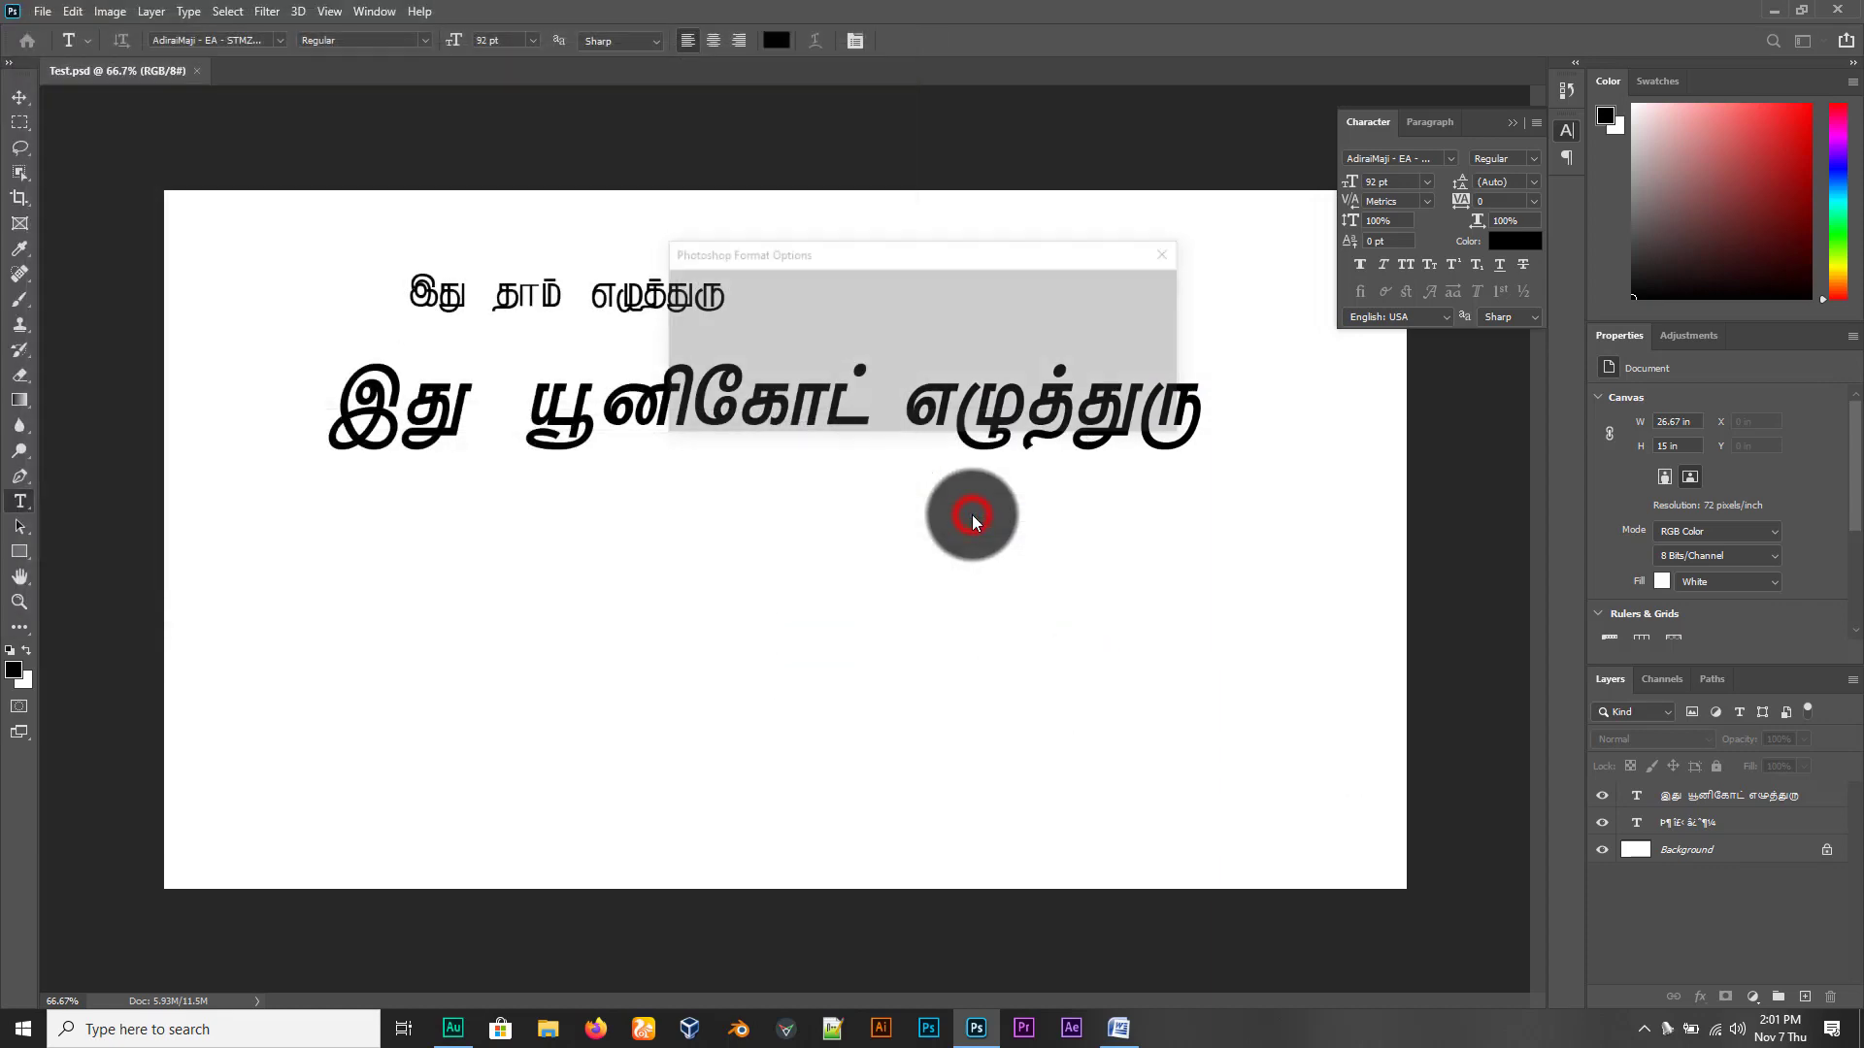
left_click(1122, 287)
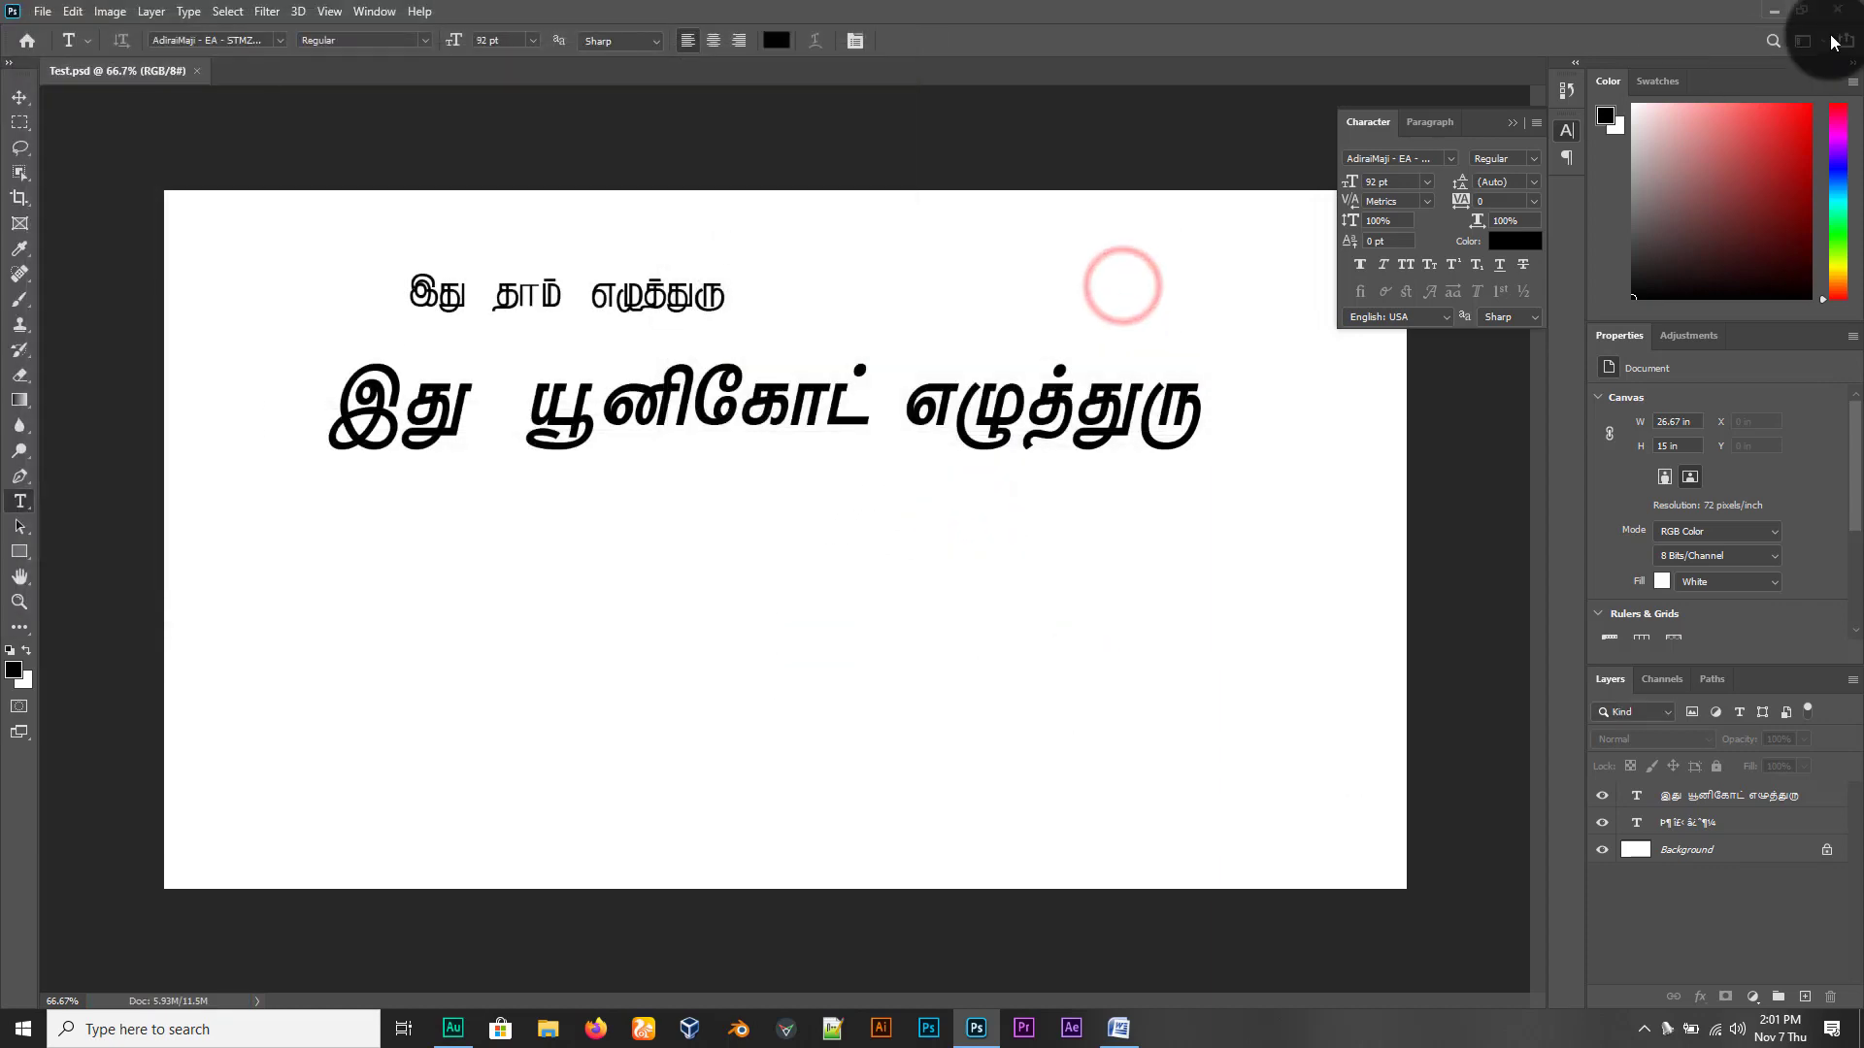
key("ctrl+q")
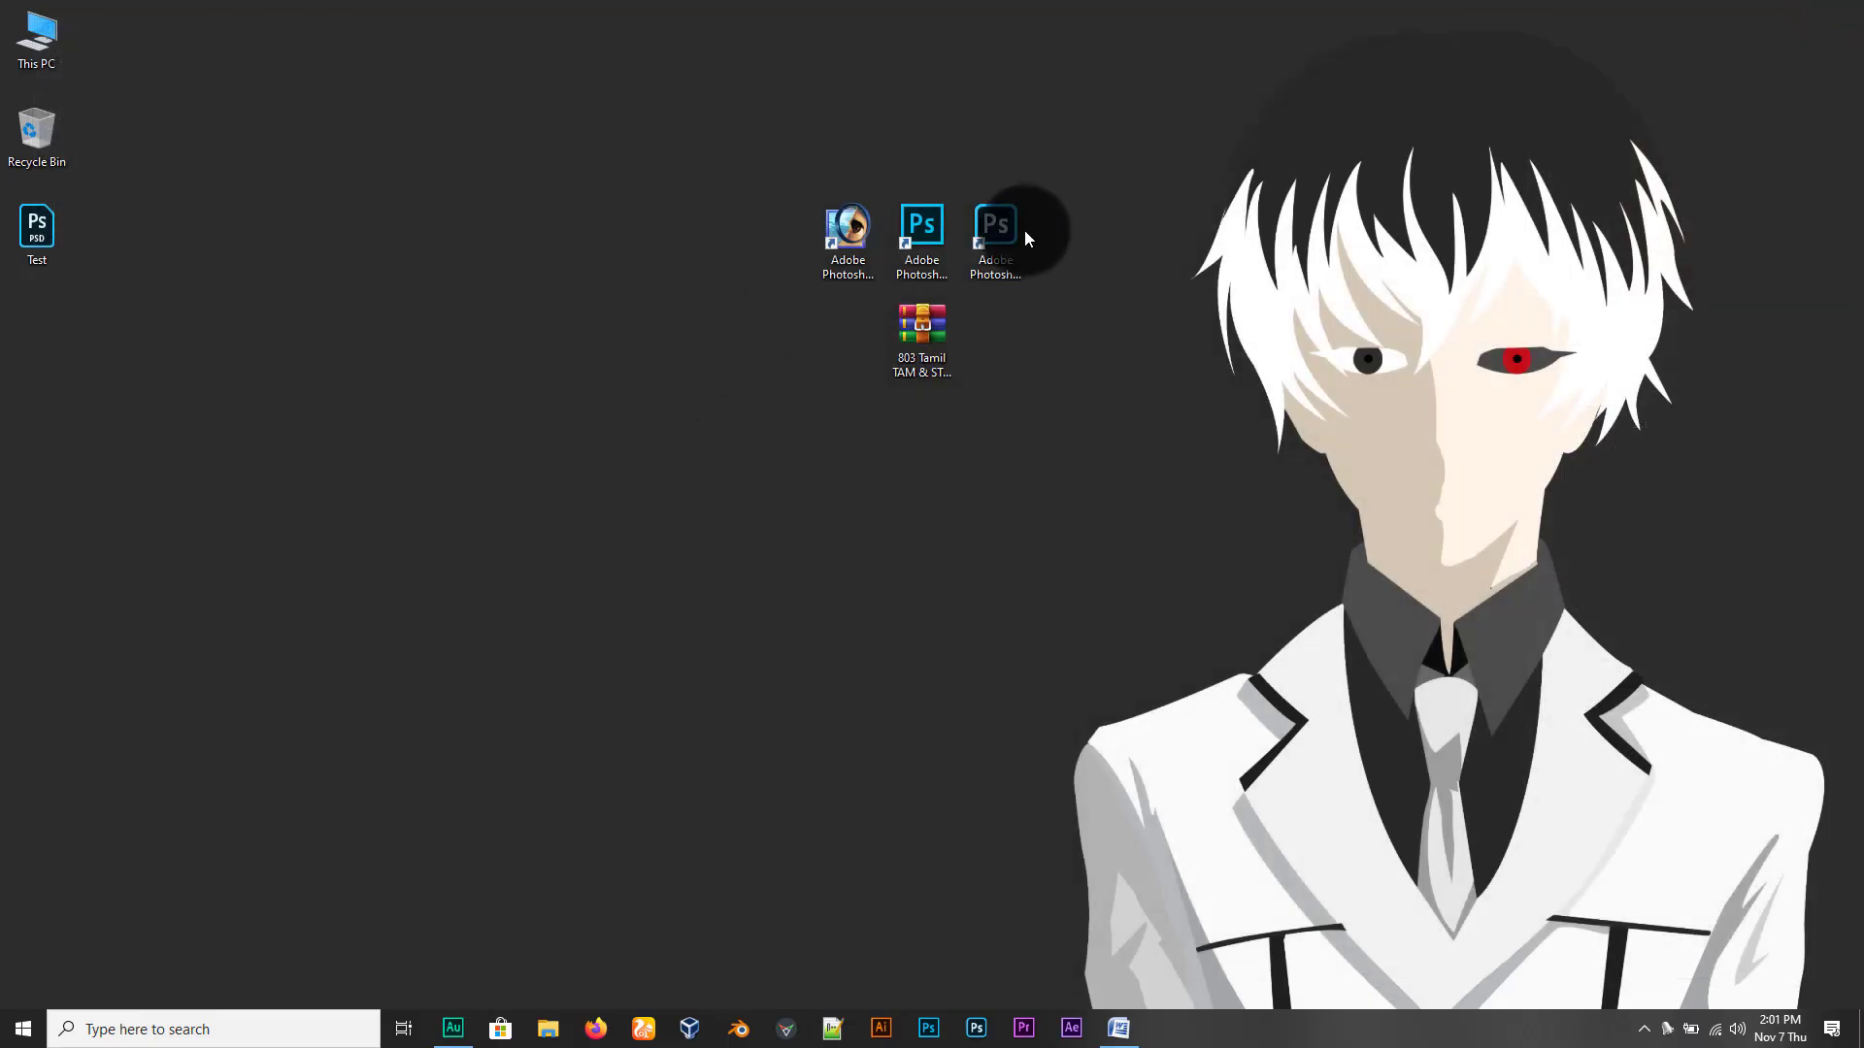
Relaunch Photoshop and reopen the resaved Test document from the Desktop
double_click(999, 231)
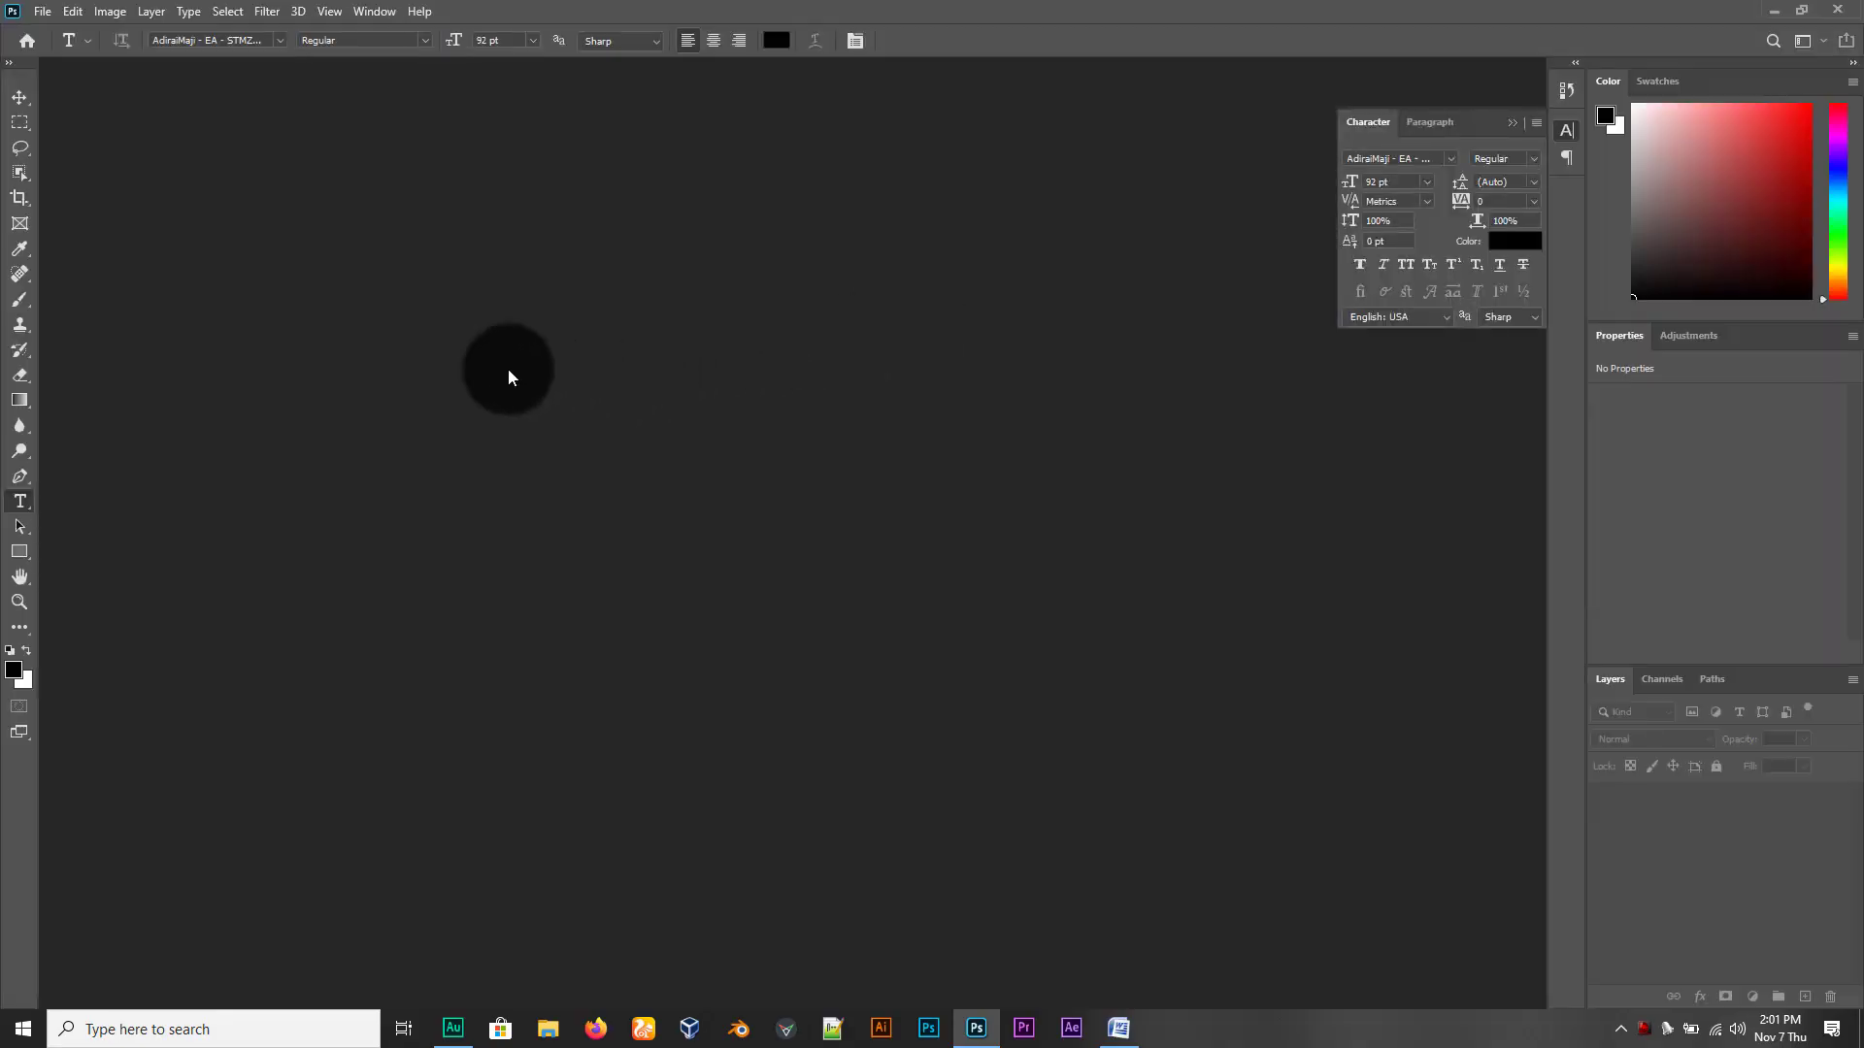
left_click(43, 11)
left_click(84, 53)
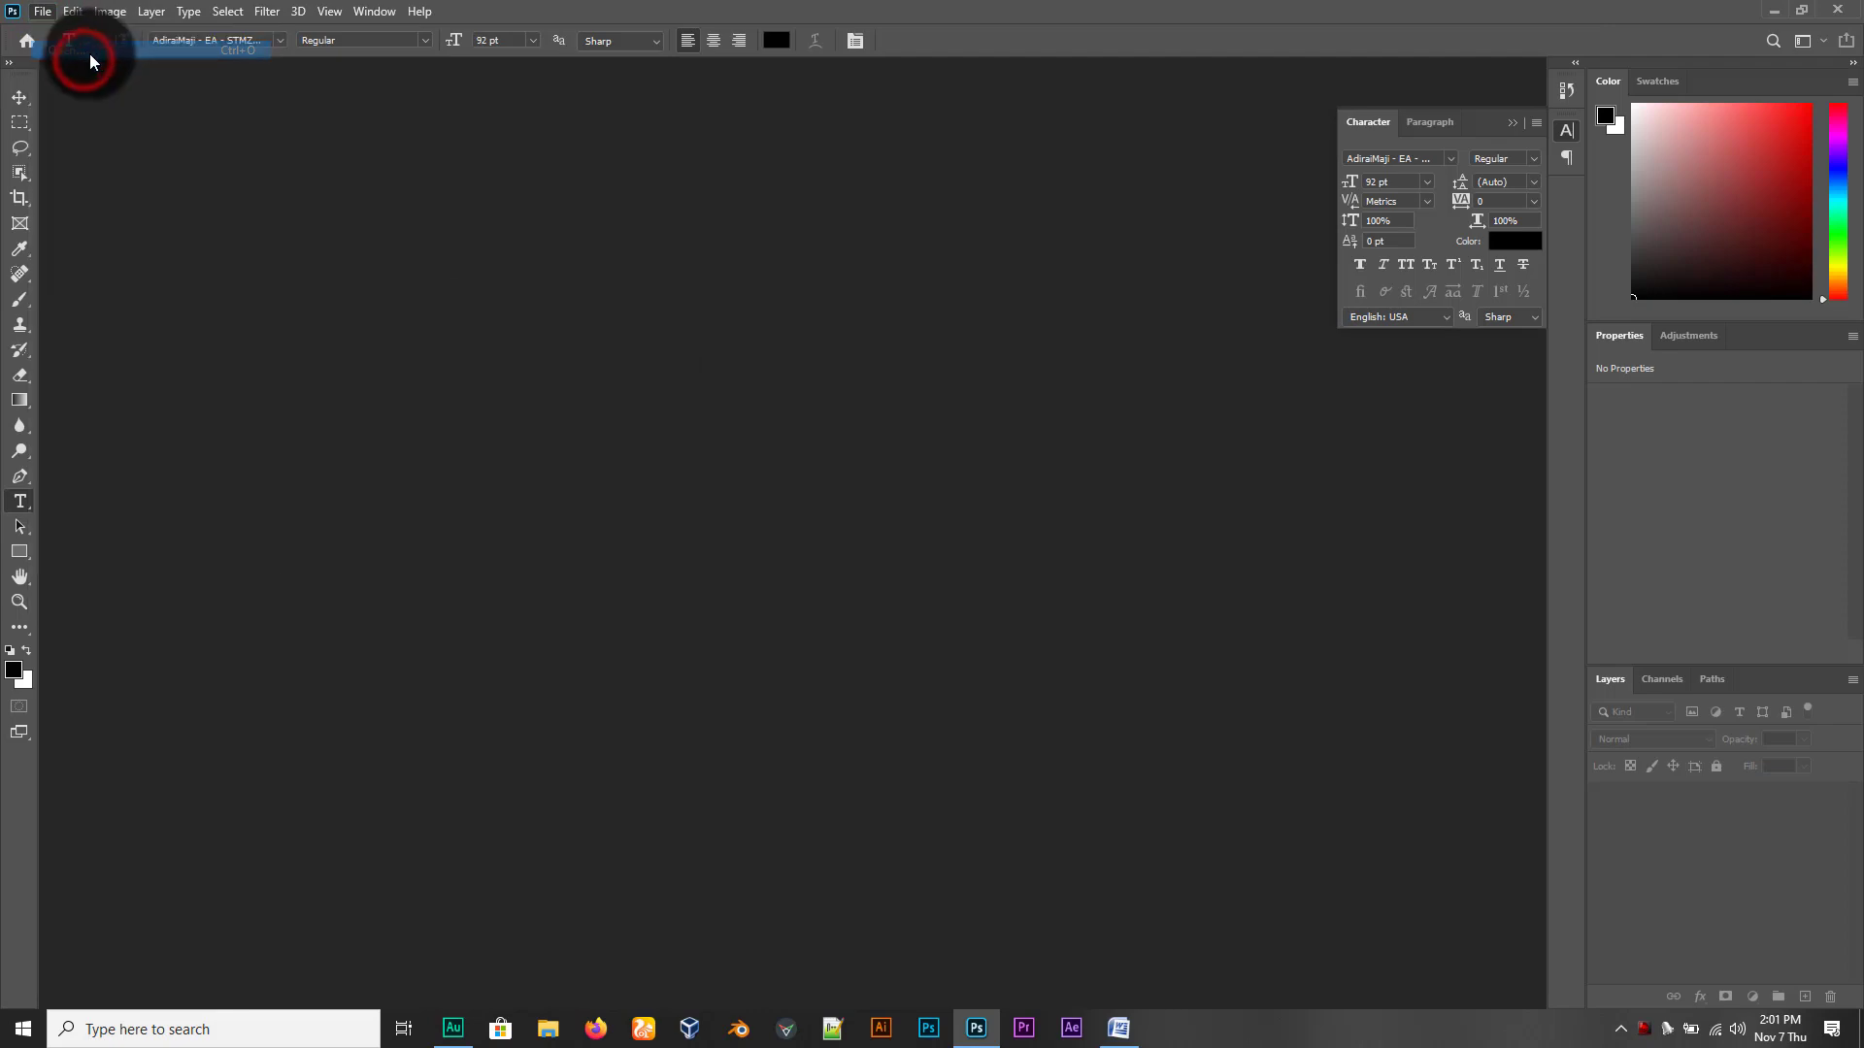
left_click(267, 135)
double_click(267, 135)
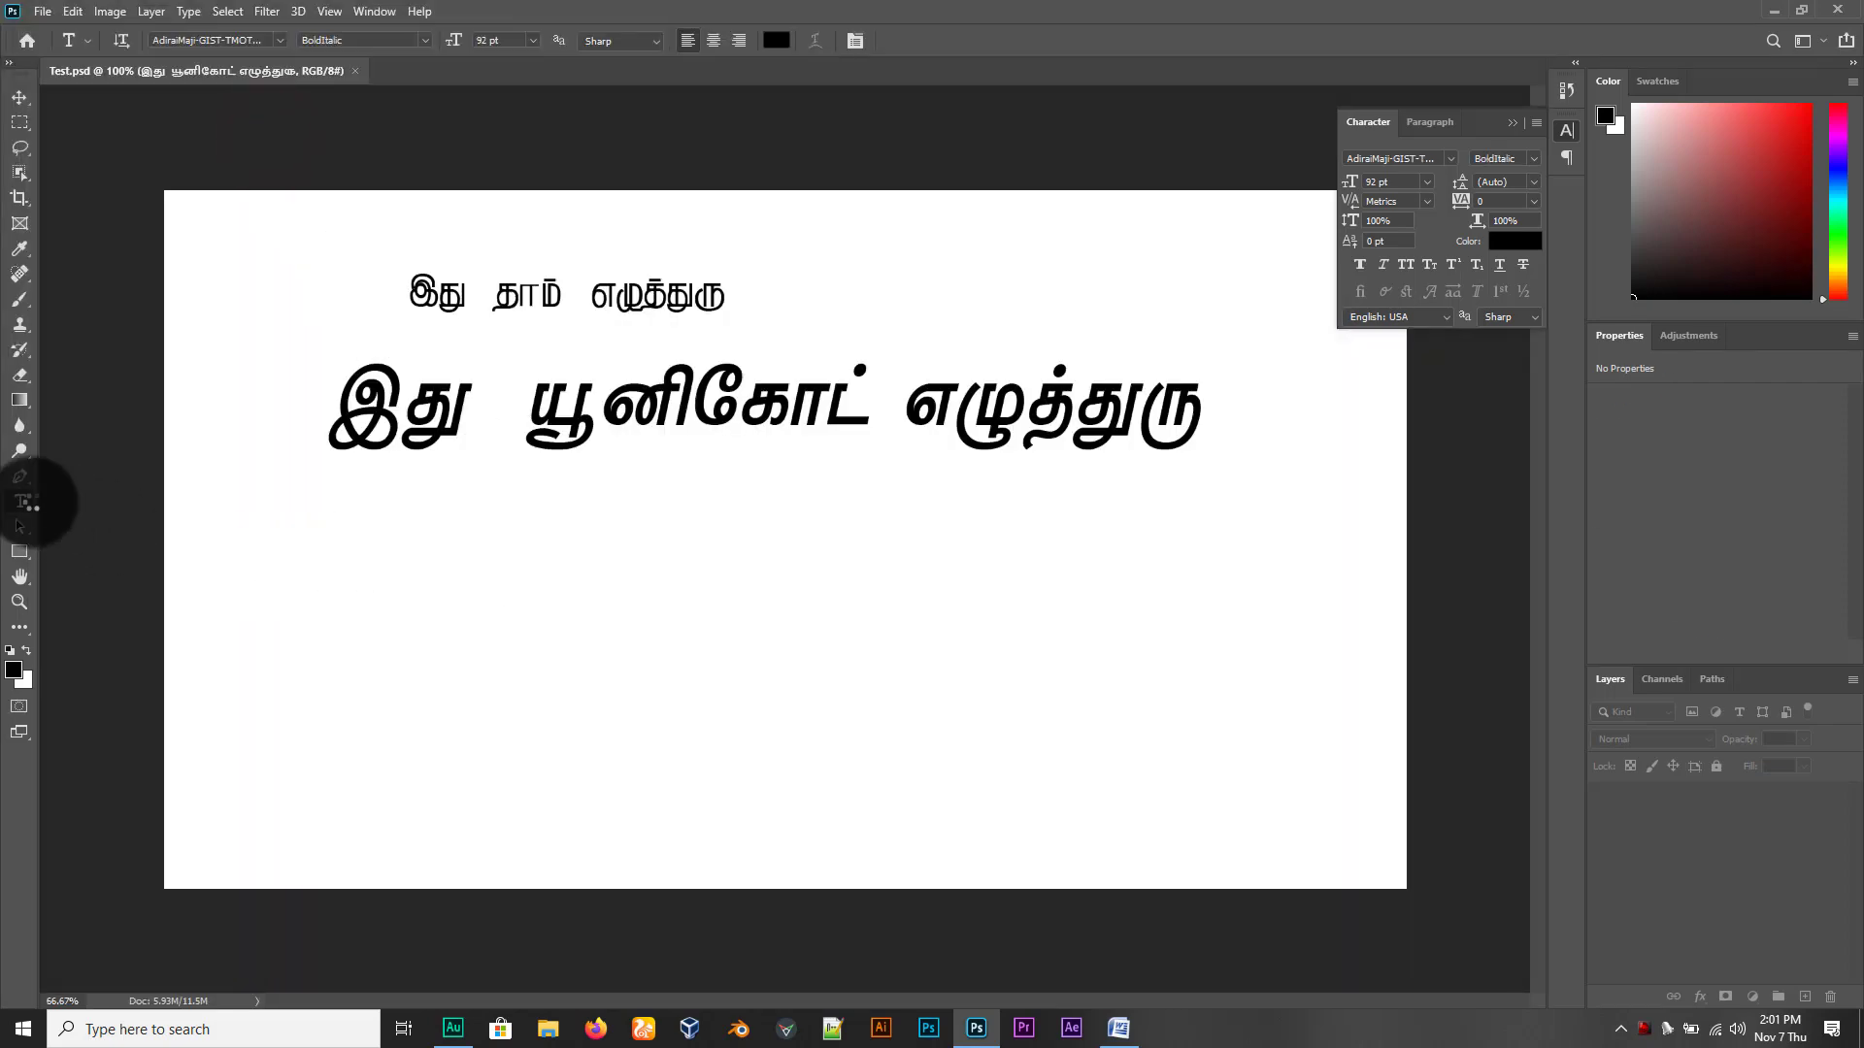
With no layer selected, set the type font to AdiraiMaji - EA - STMZH - 030
left_click(1449, 165)
left_click(1449, 165)
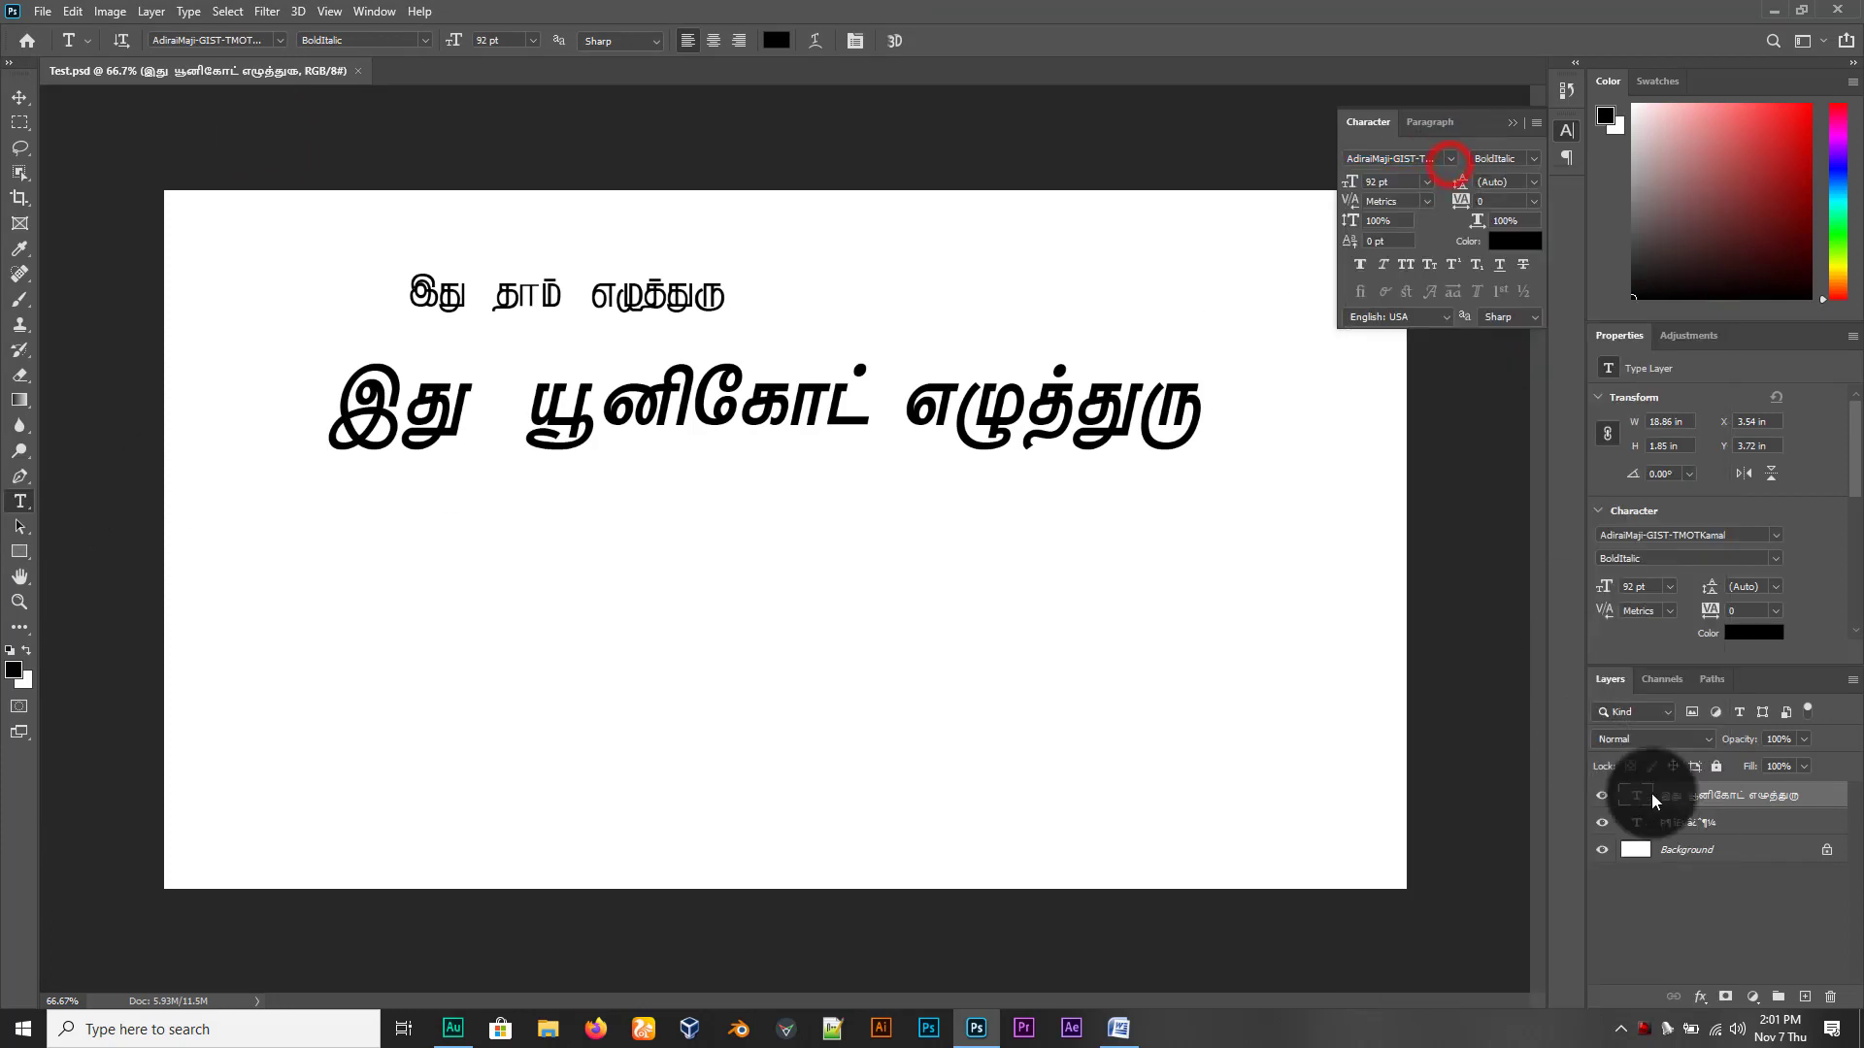
left_click(1739, 942)
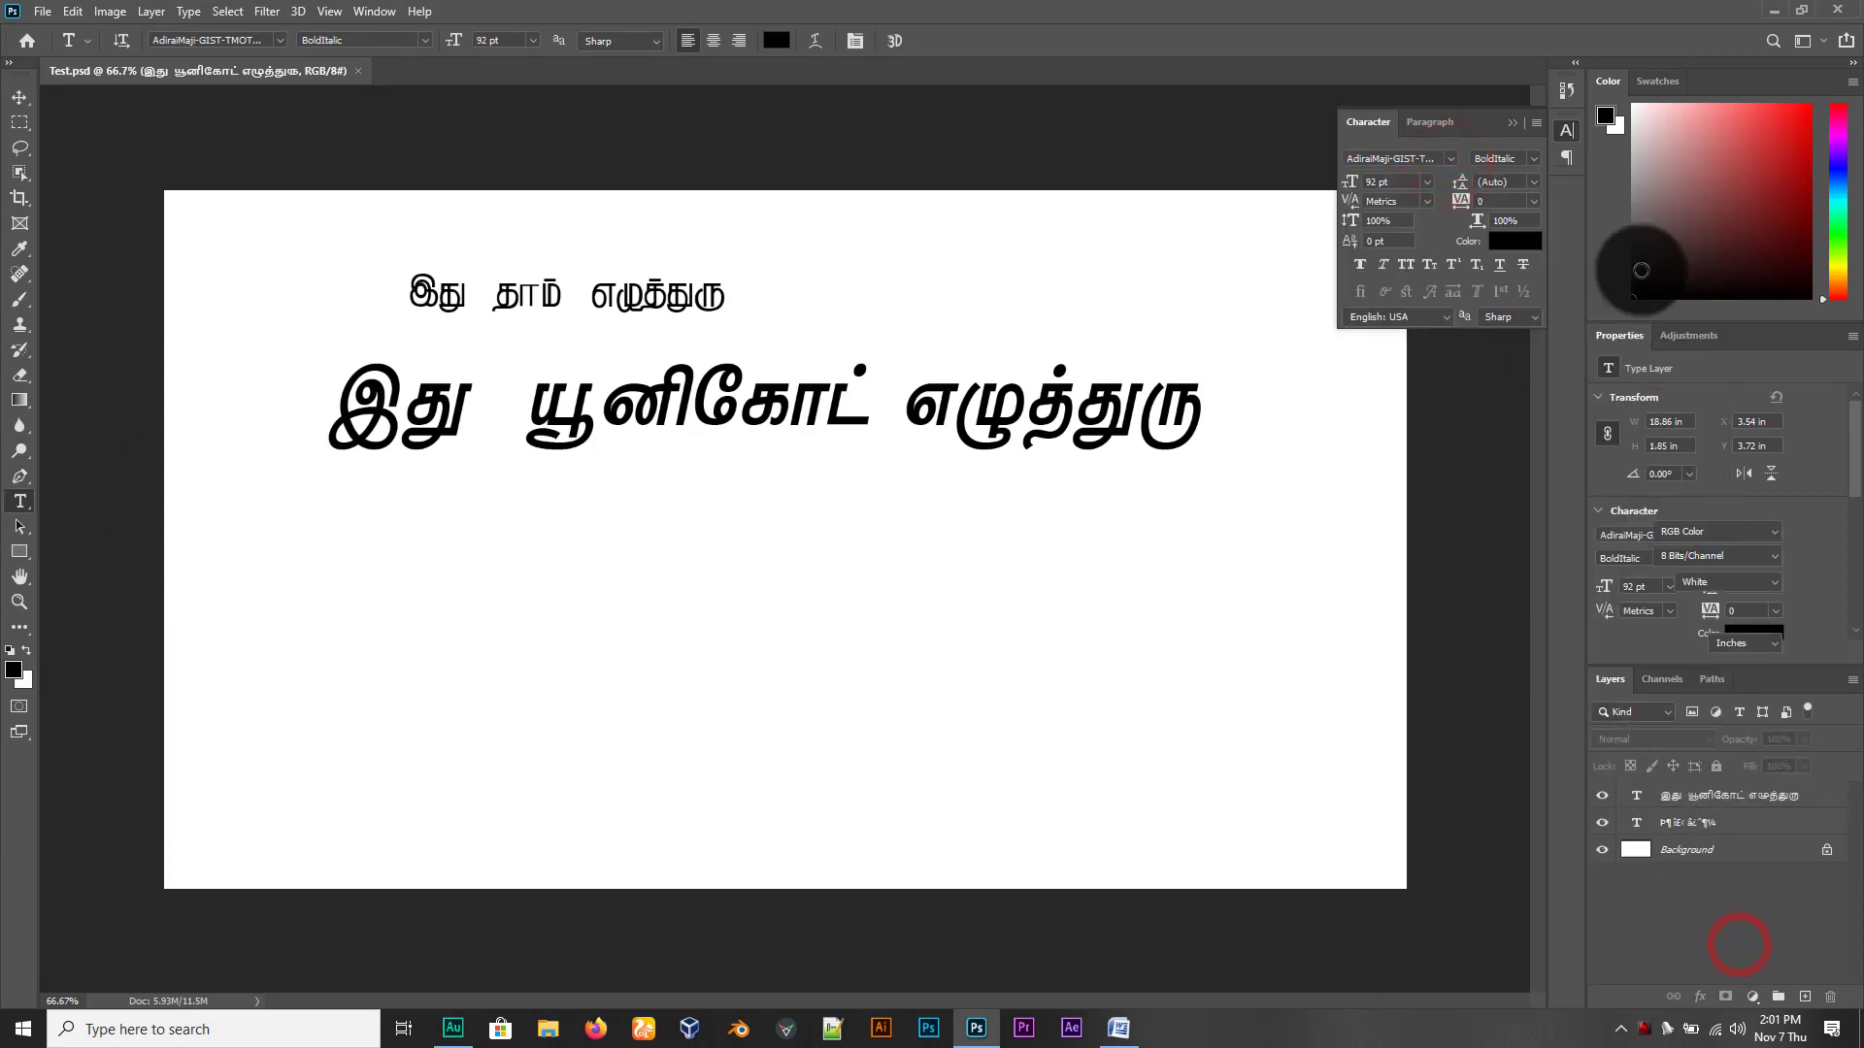
left_click(1449, 155)
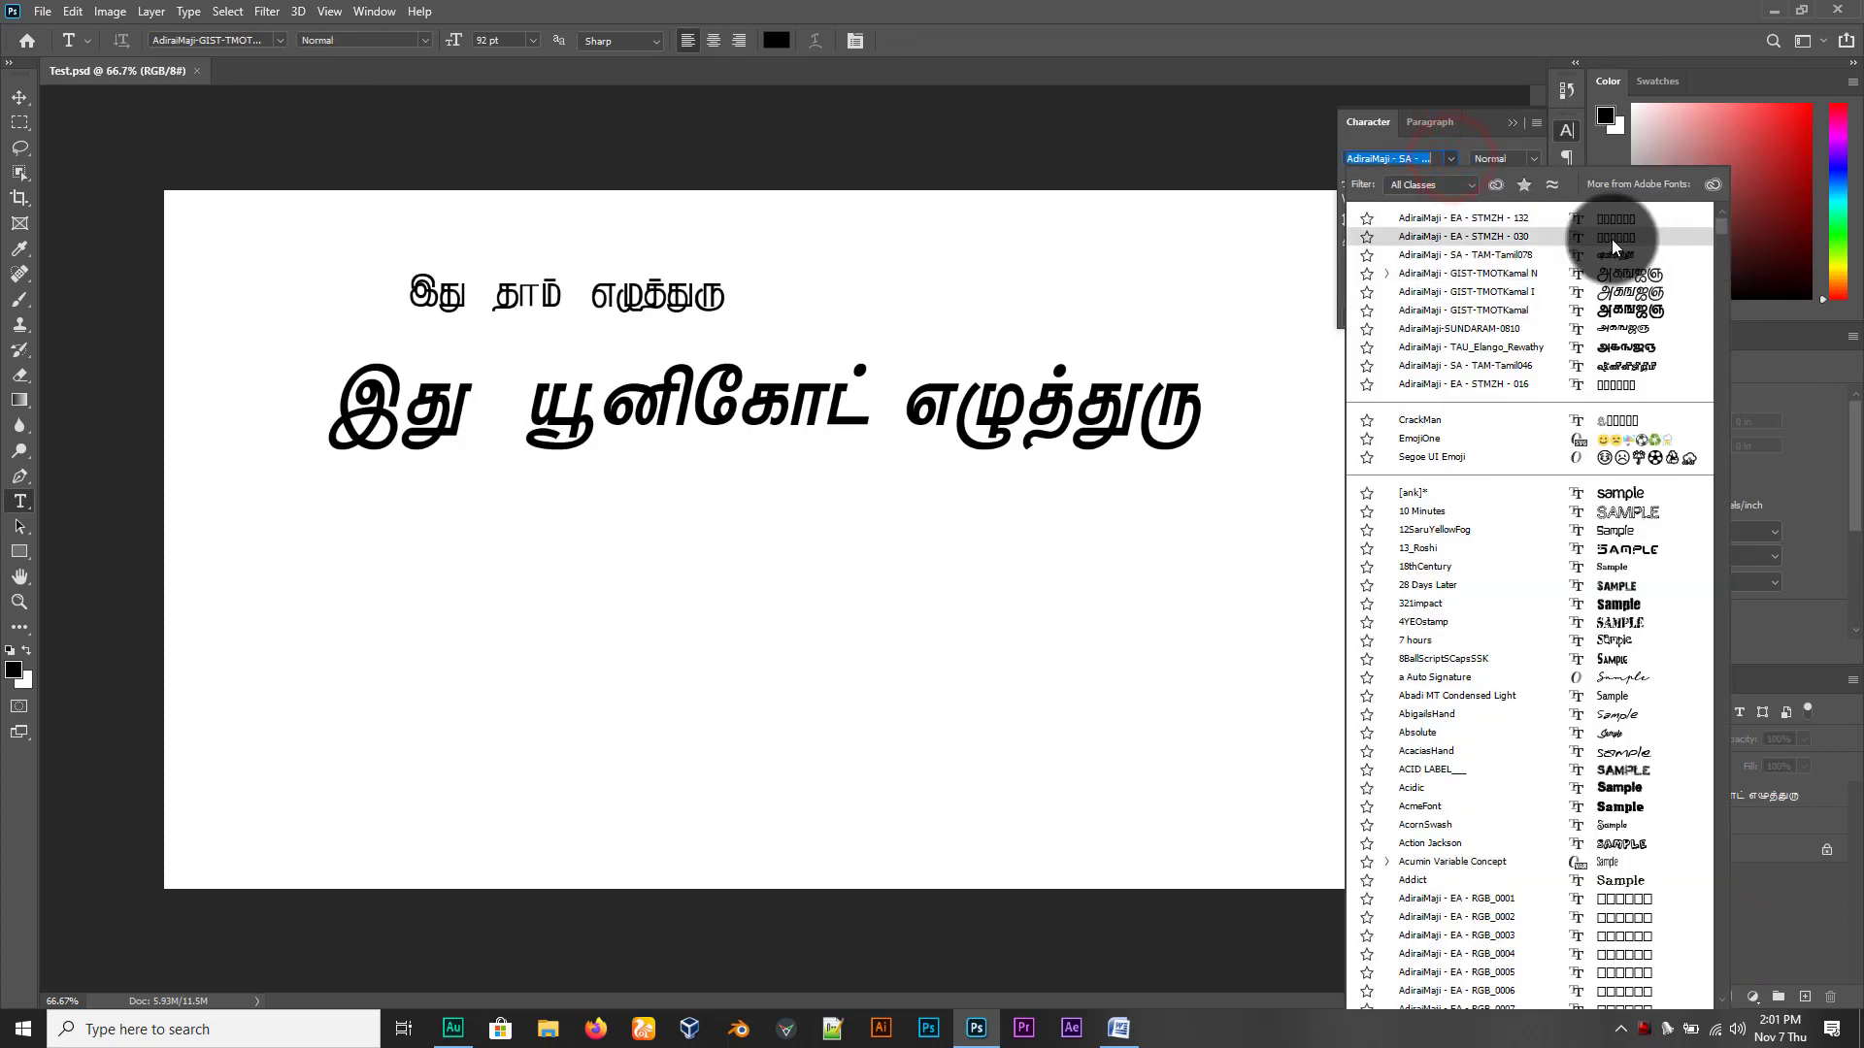
left_click(1512, 239)
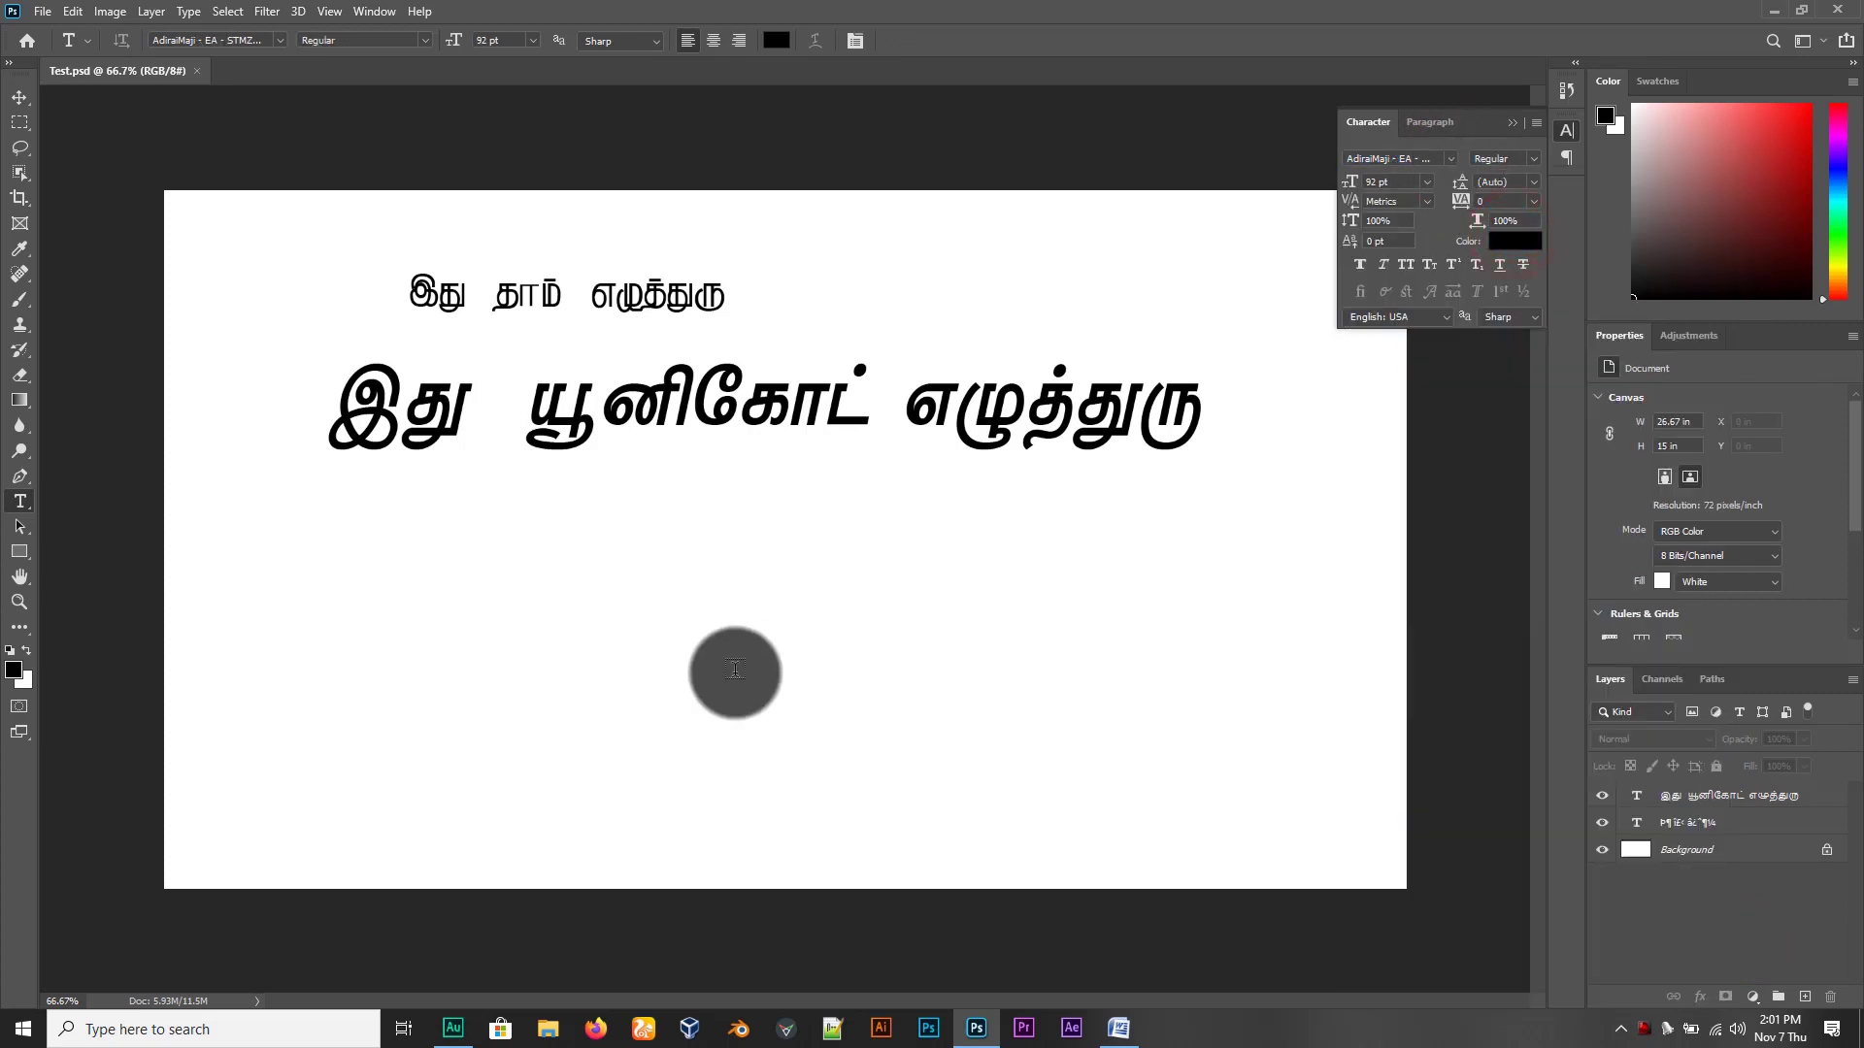
Add a point type layer in the STMZH font and move its placeholder text below the Unicode line
left_click(547, 657)
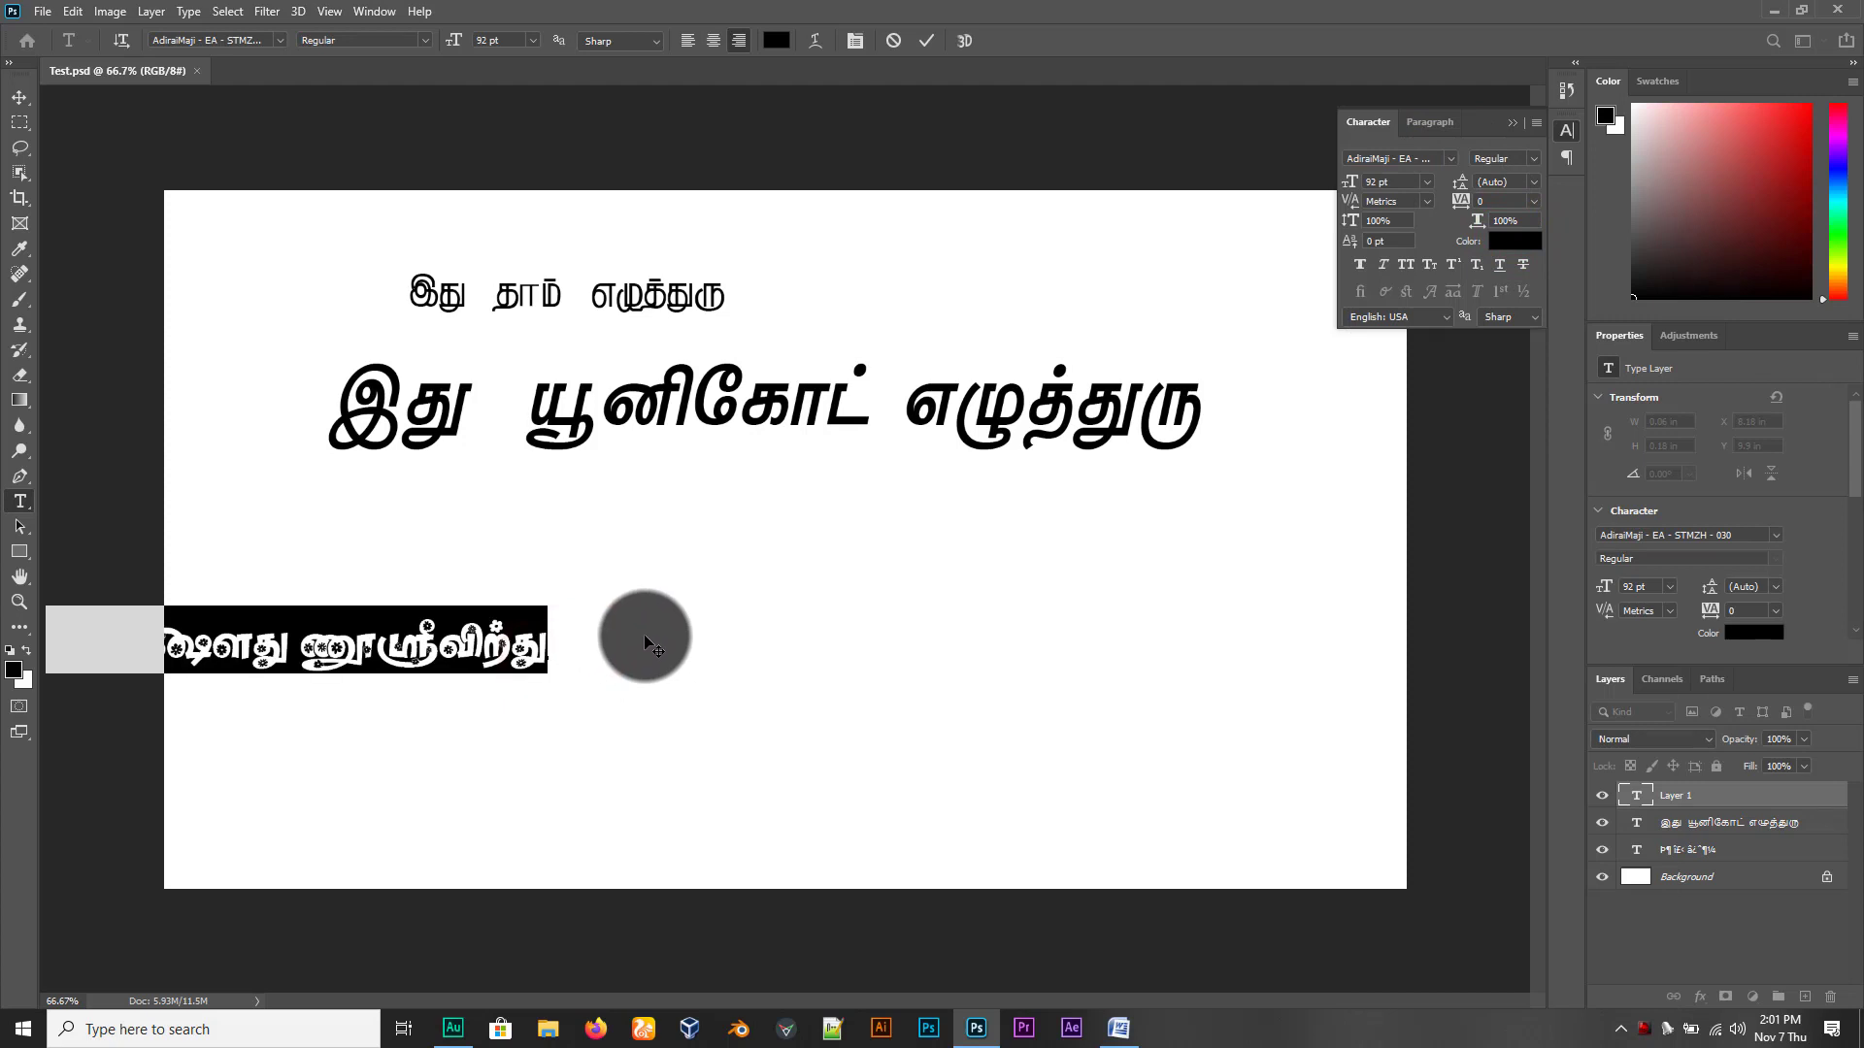
left_click_drag(415, 660, 854, 648)
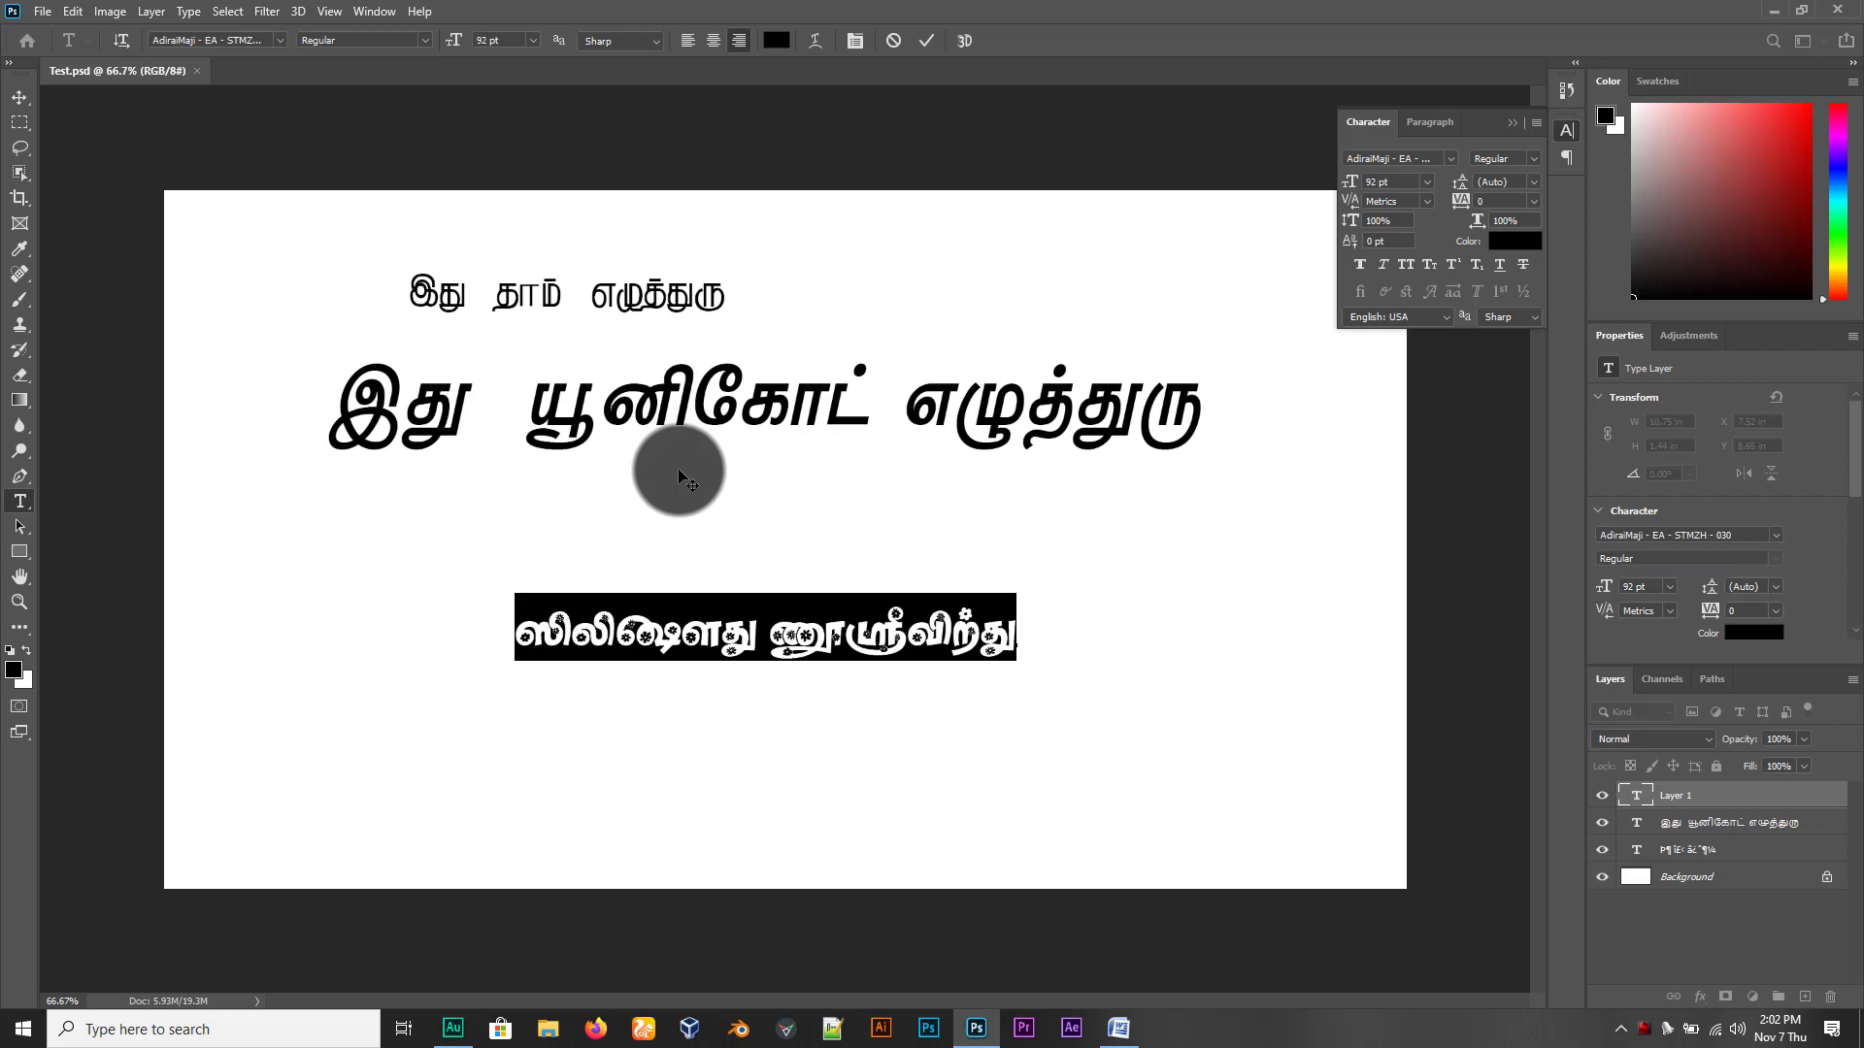
left_click(657, 639)
triple_click(658, 639)
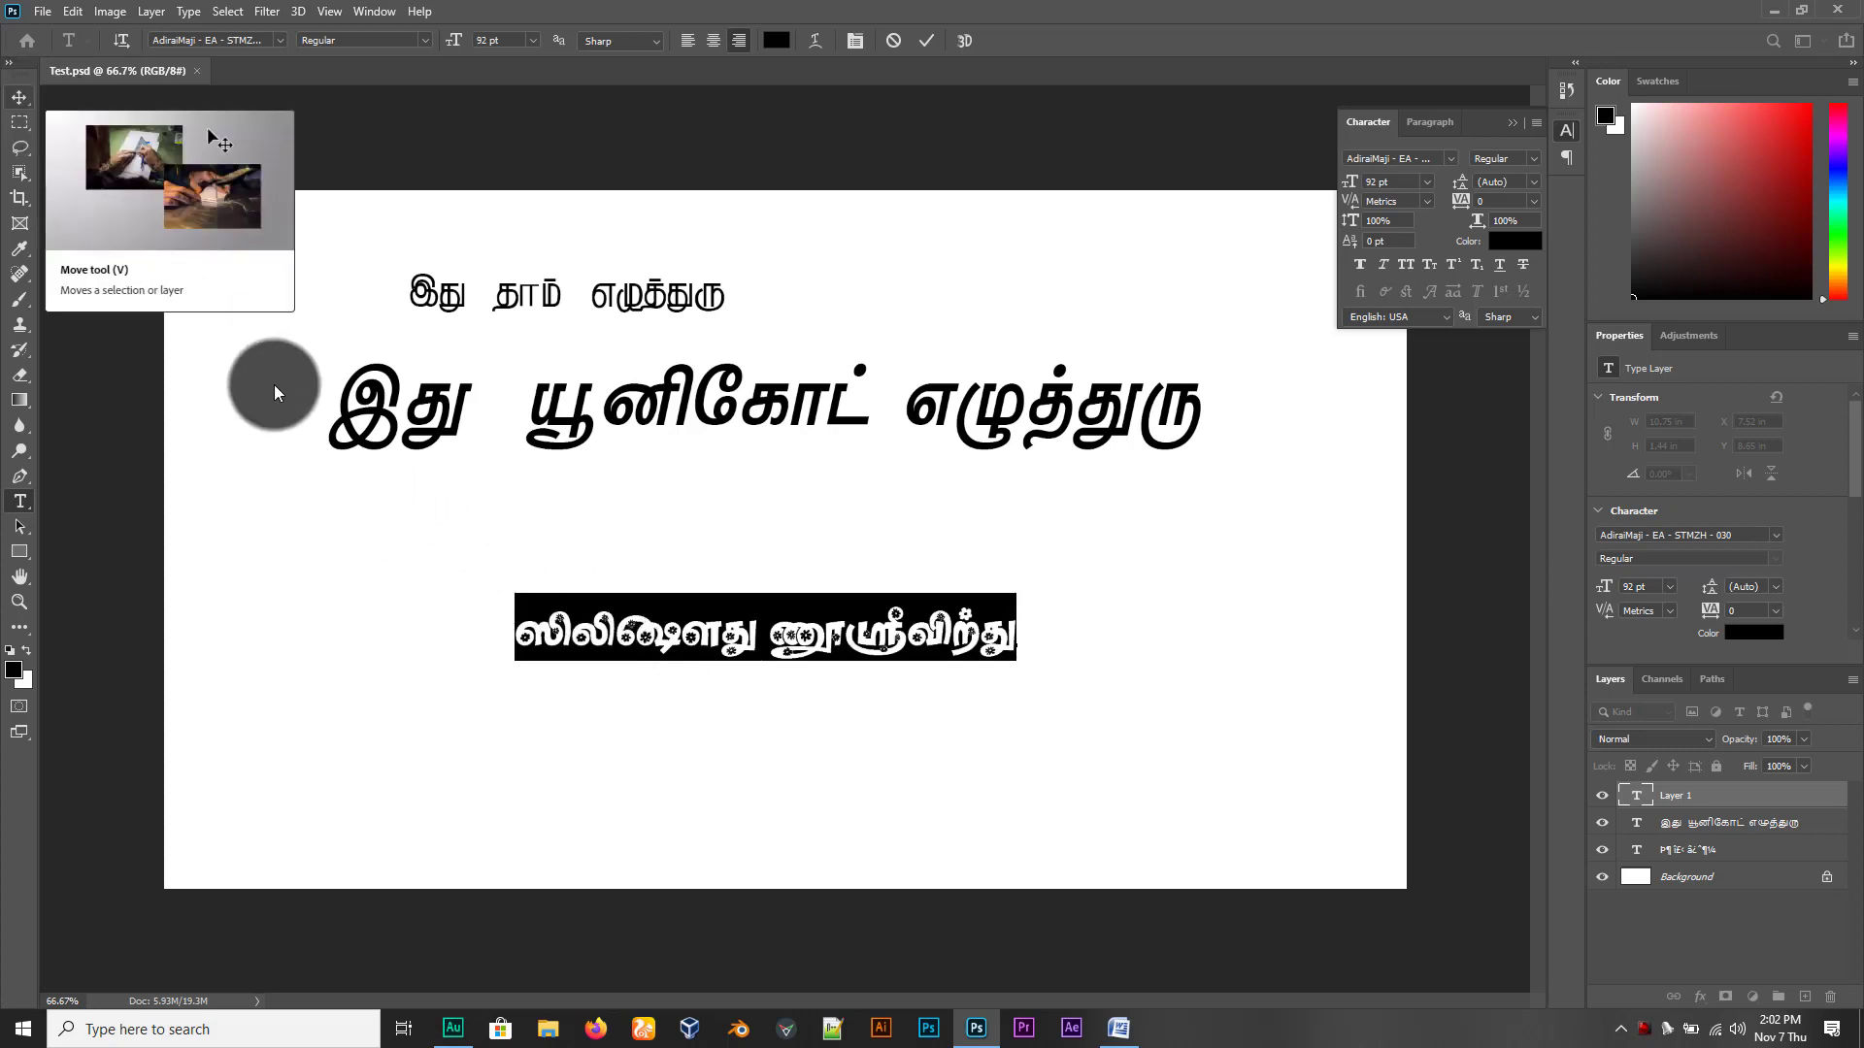
left_click_drag(716, 645, 551, 621)
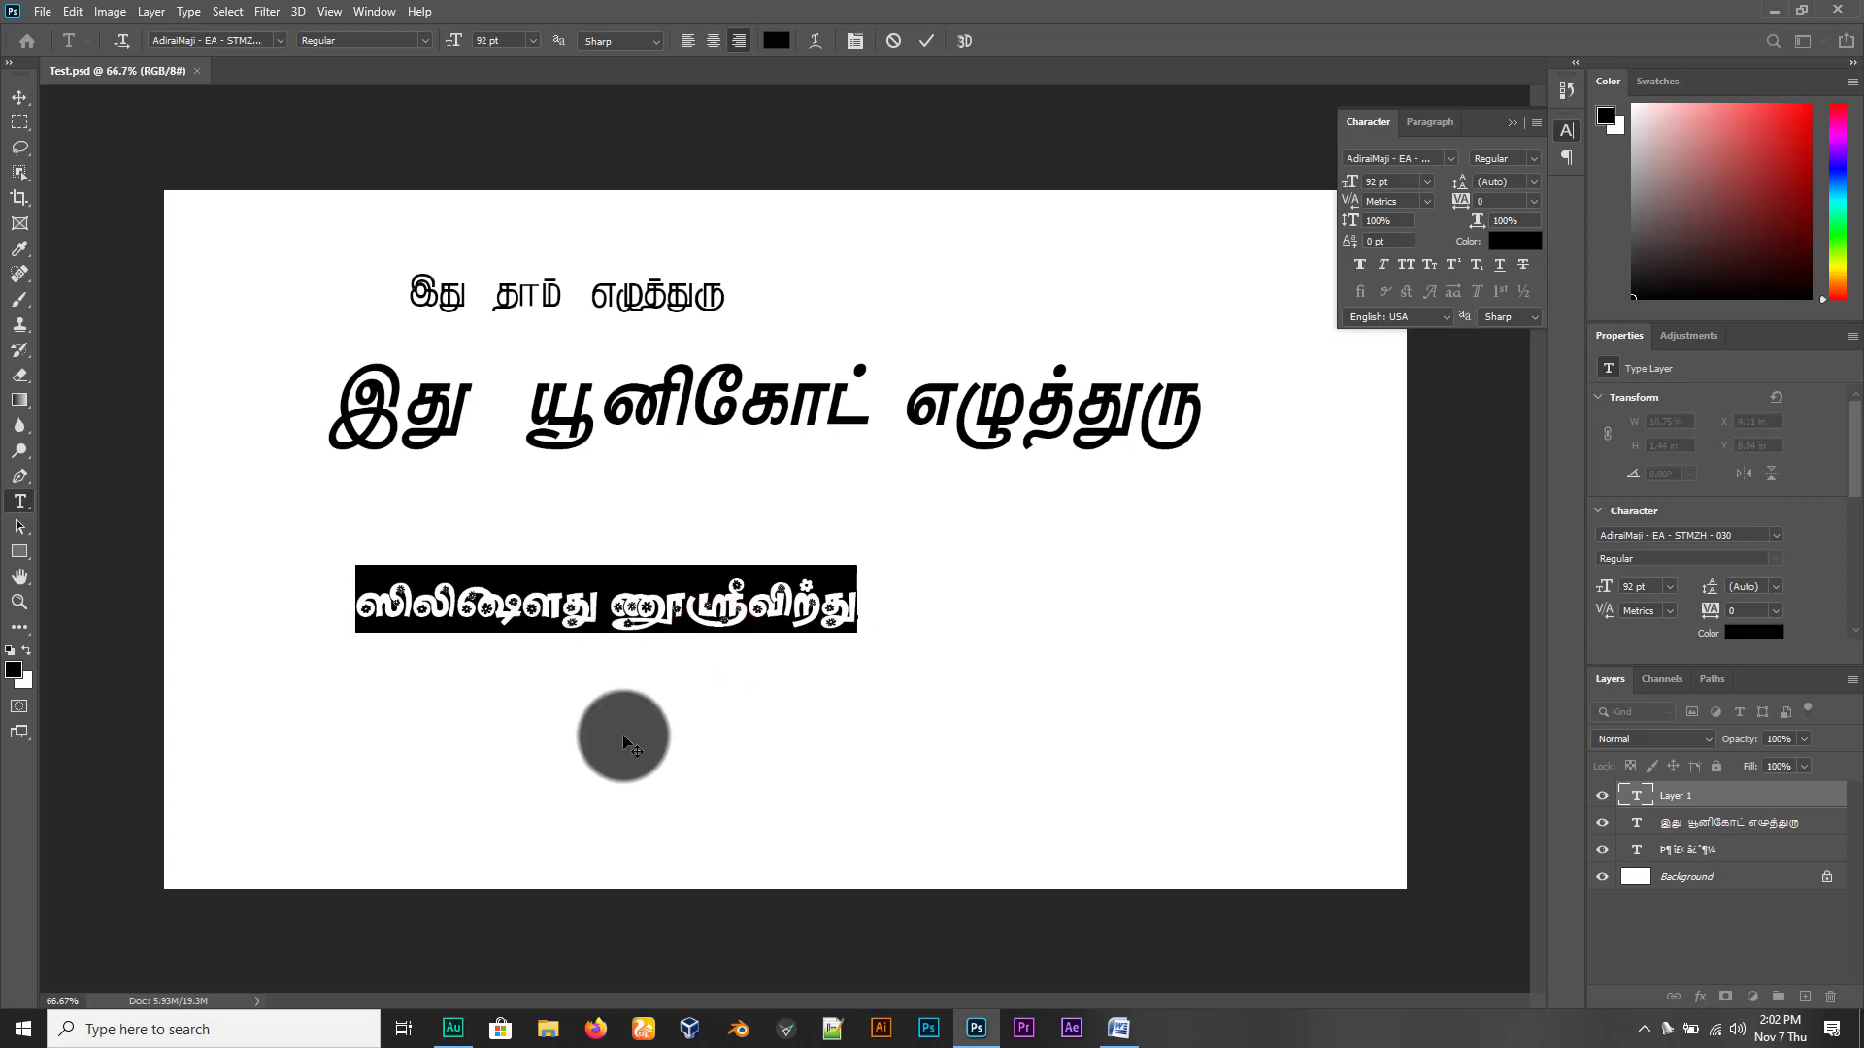
Switch the Tamil keyboard to the STMZH encoding and replace the placeholder text with "இது செந்தமிழ்"
key("alt+3")
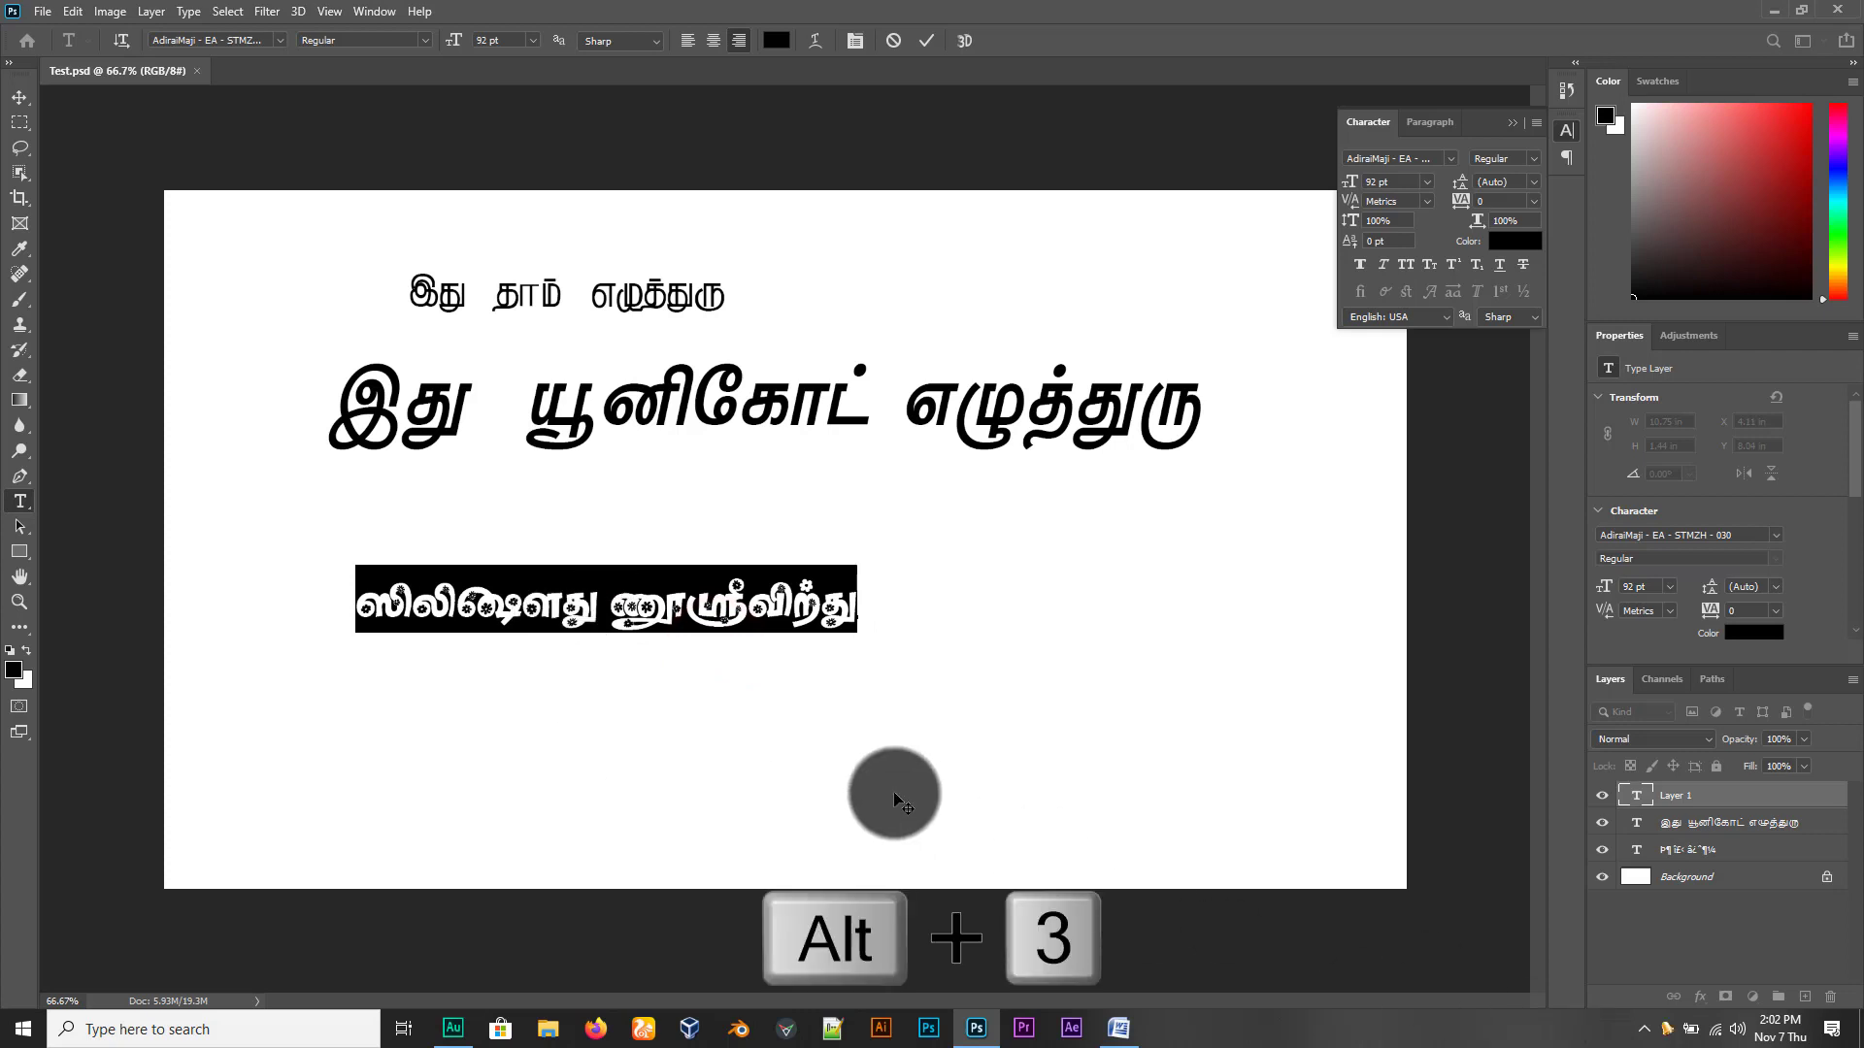
type("இது")
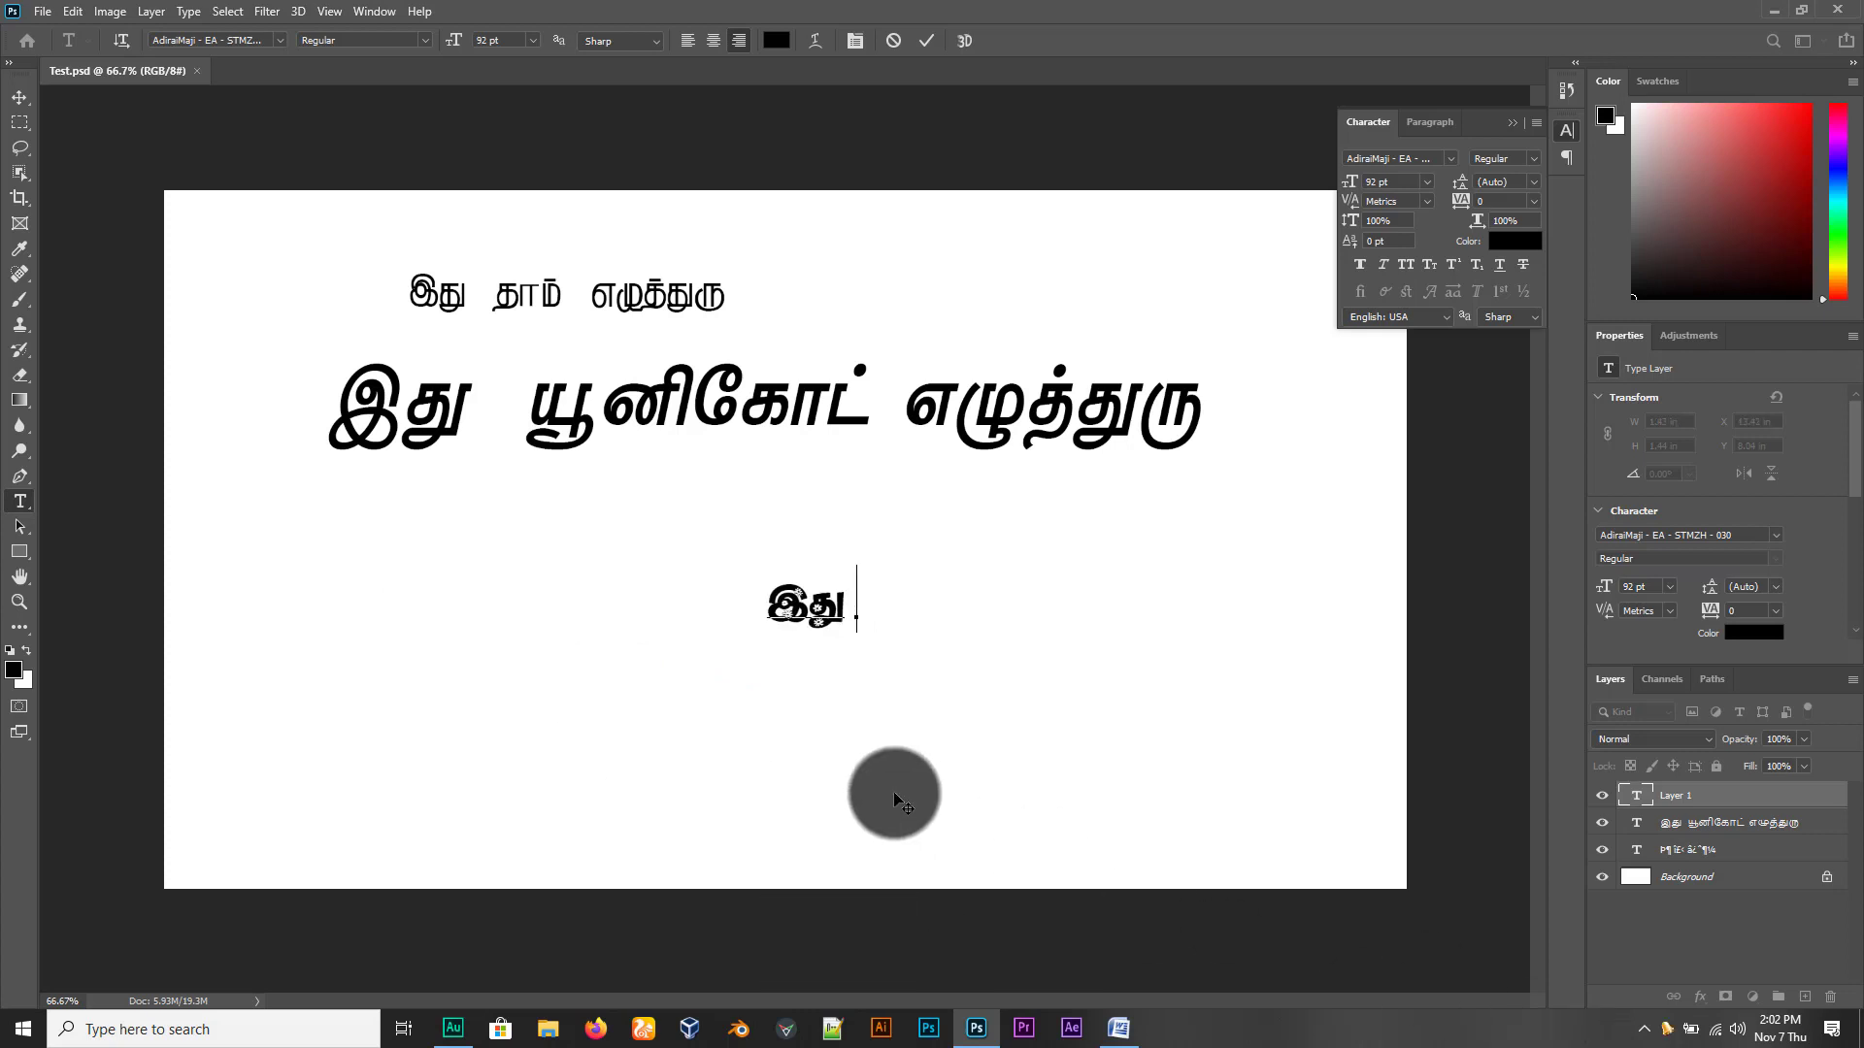
type(" செந்மி")
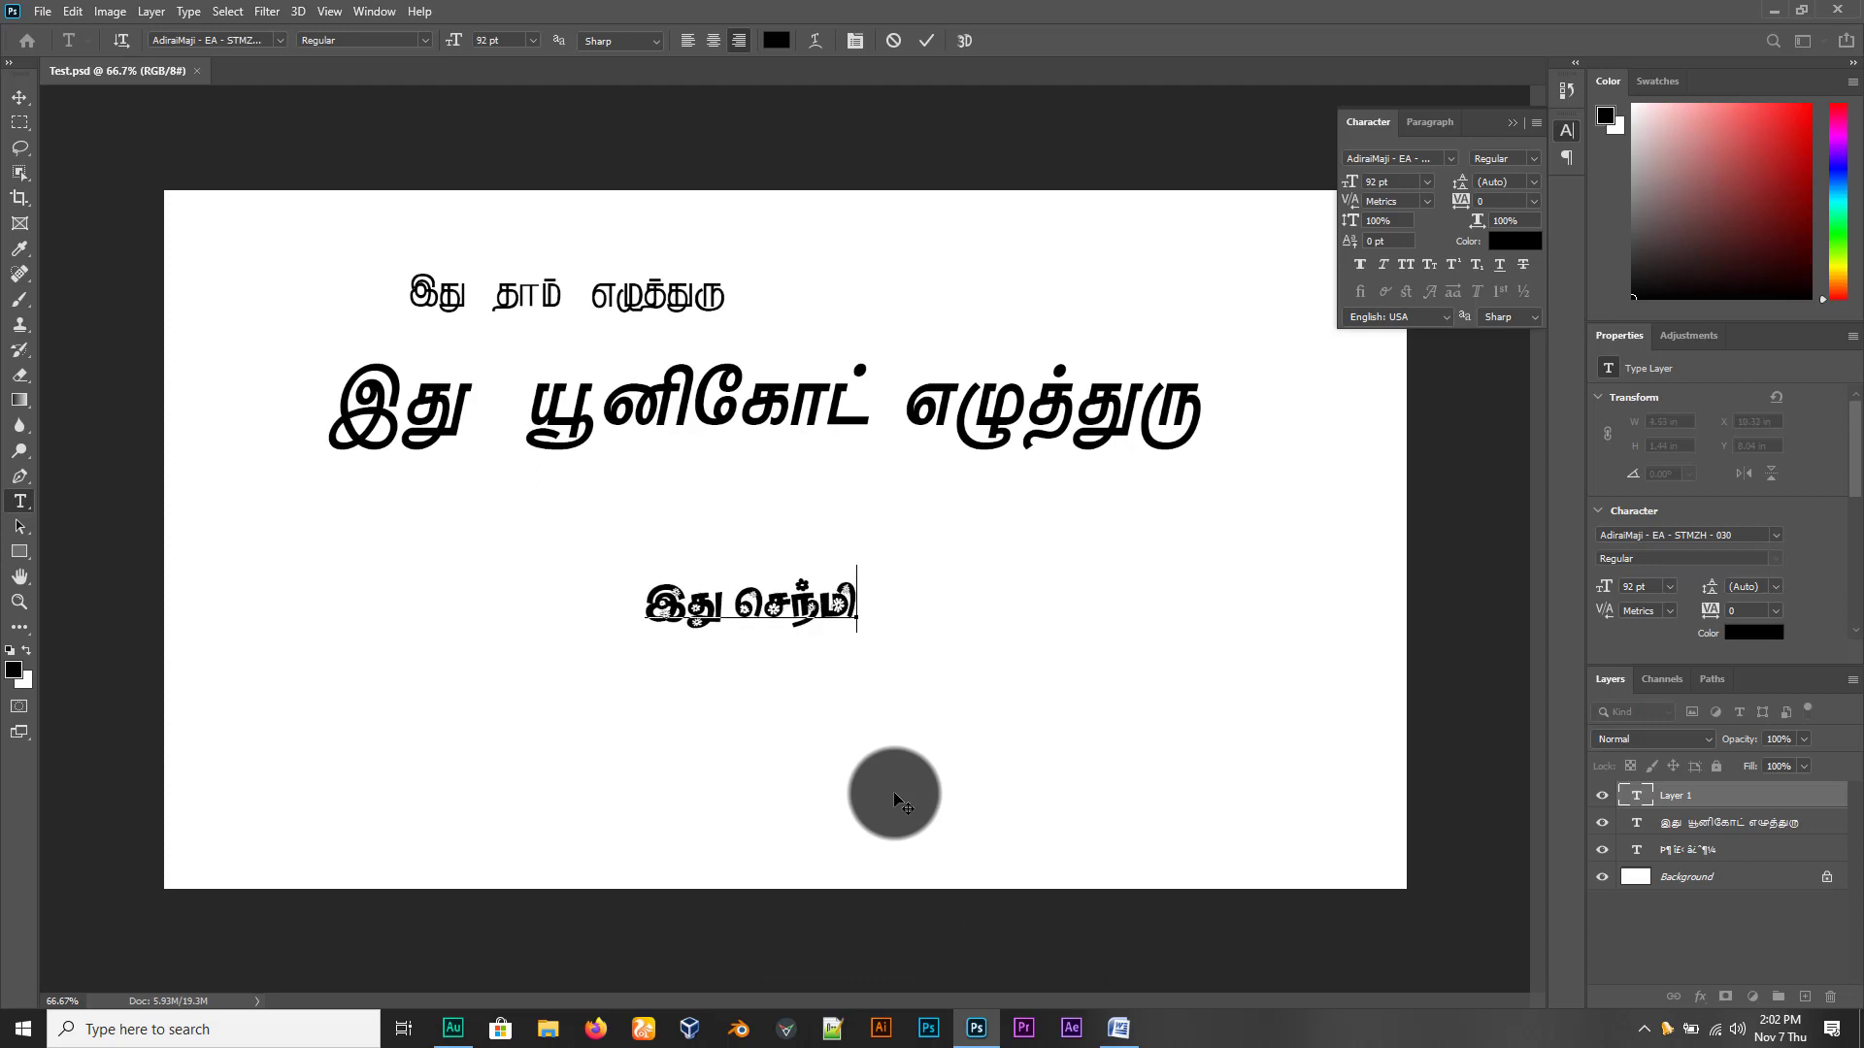
key("BackSpace")
key("BackSpace")
key("BackSpace")
key("BackSpace")
type("ம்ன்")
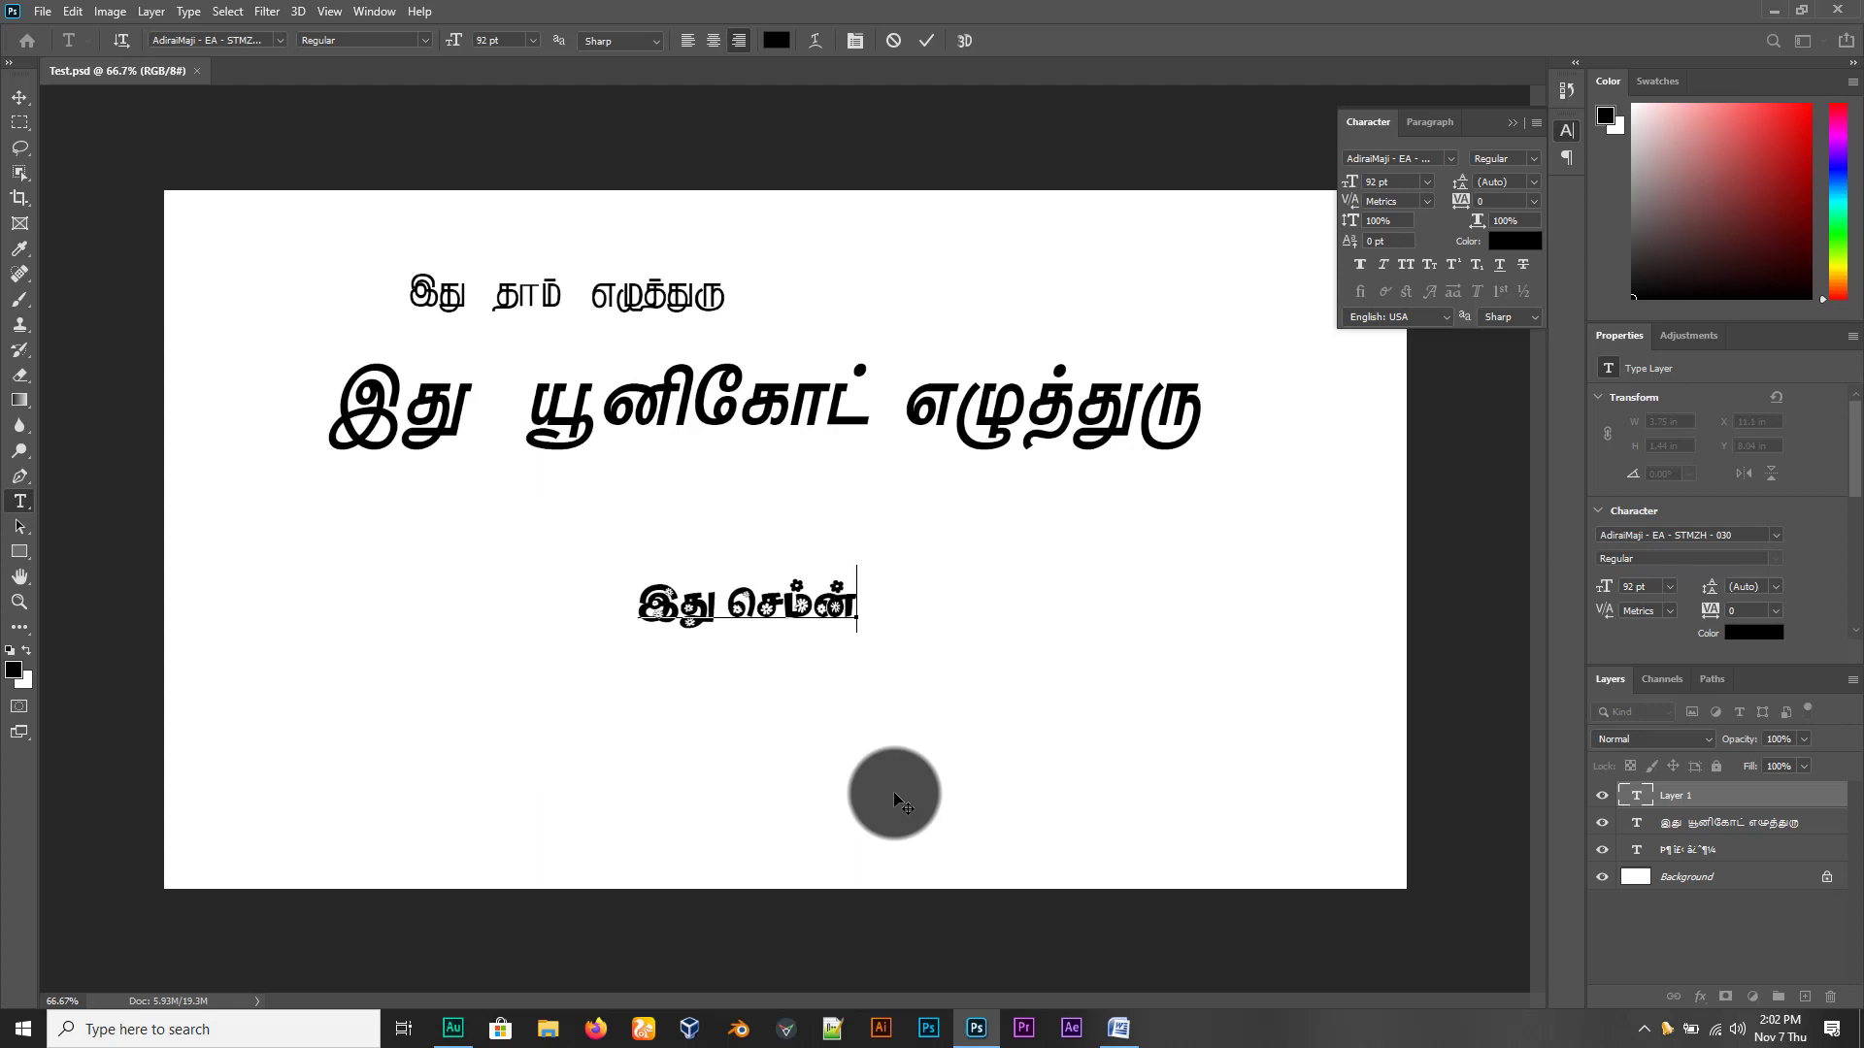
key("BackSpace")
key("BackSpace")
type("ணட்")
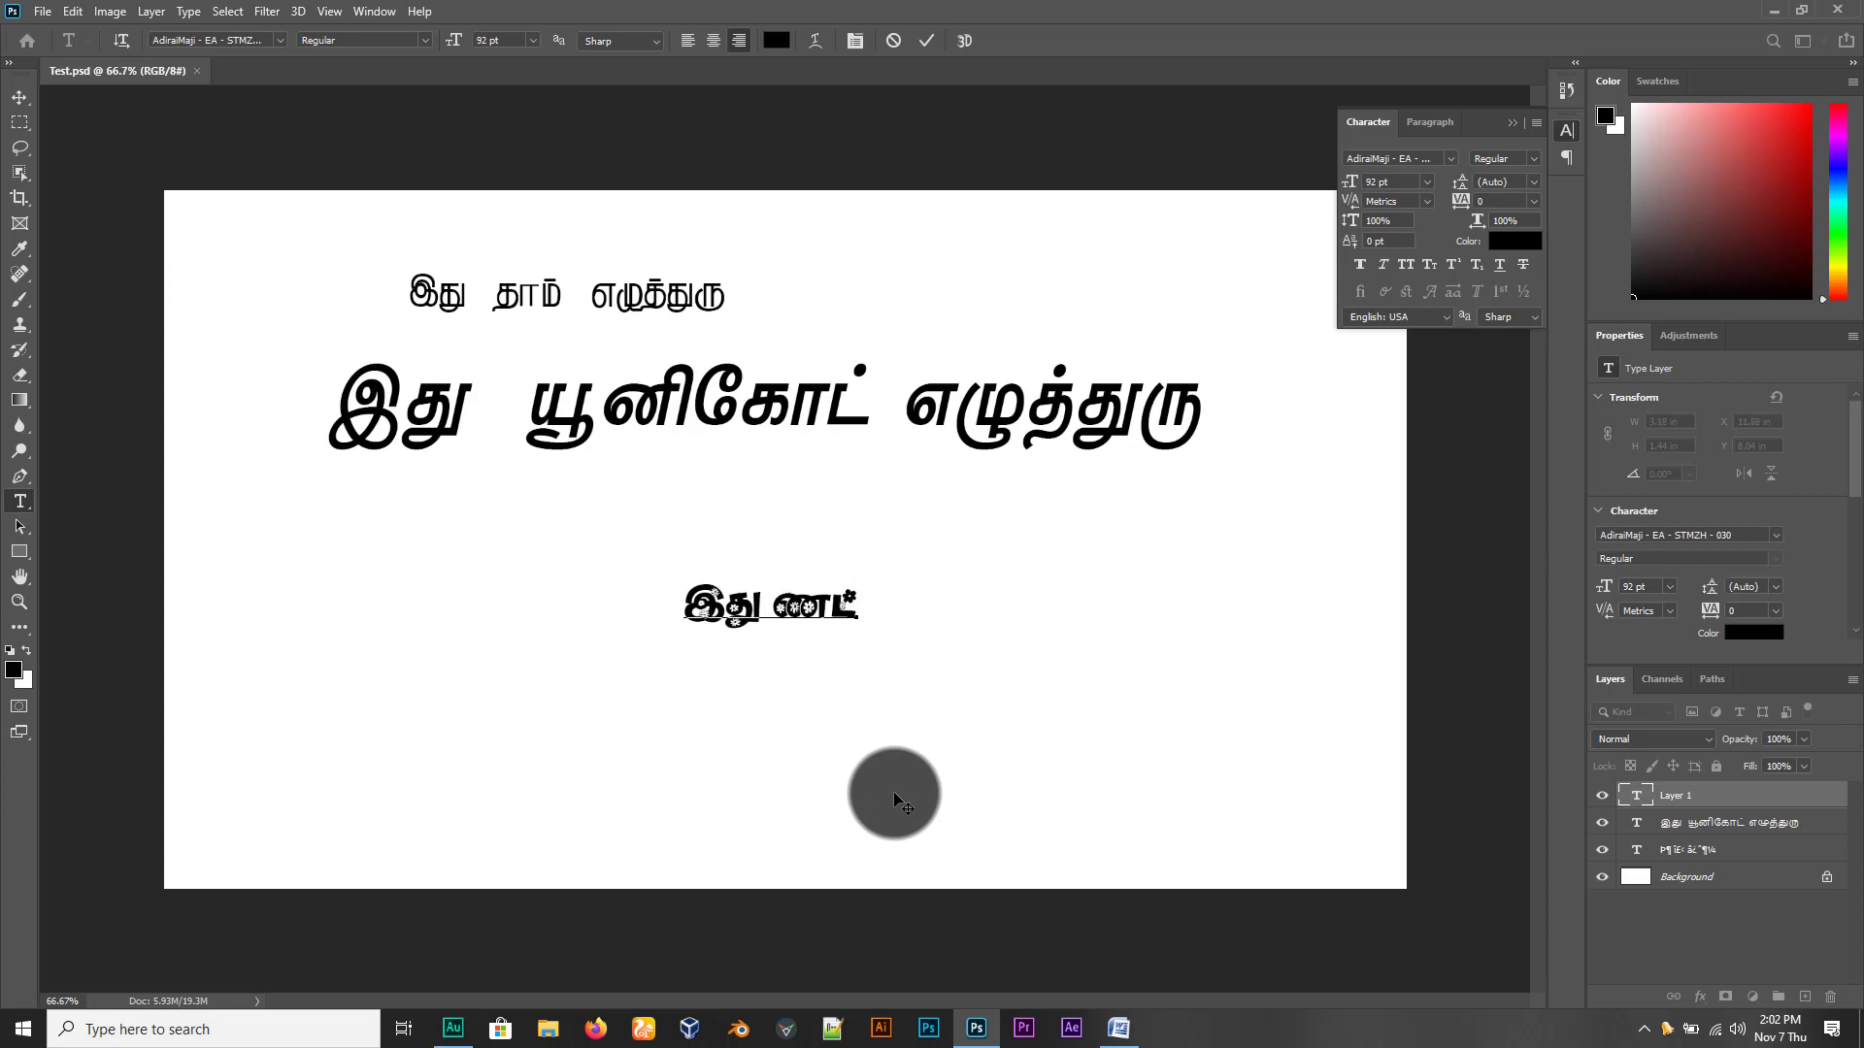
key("BackSpace")
key("BackSpace")
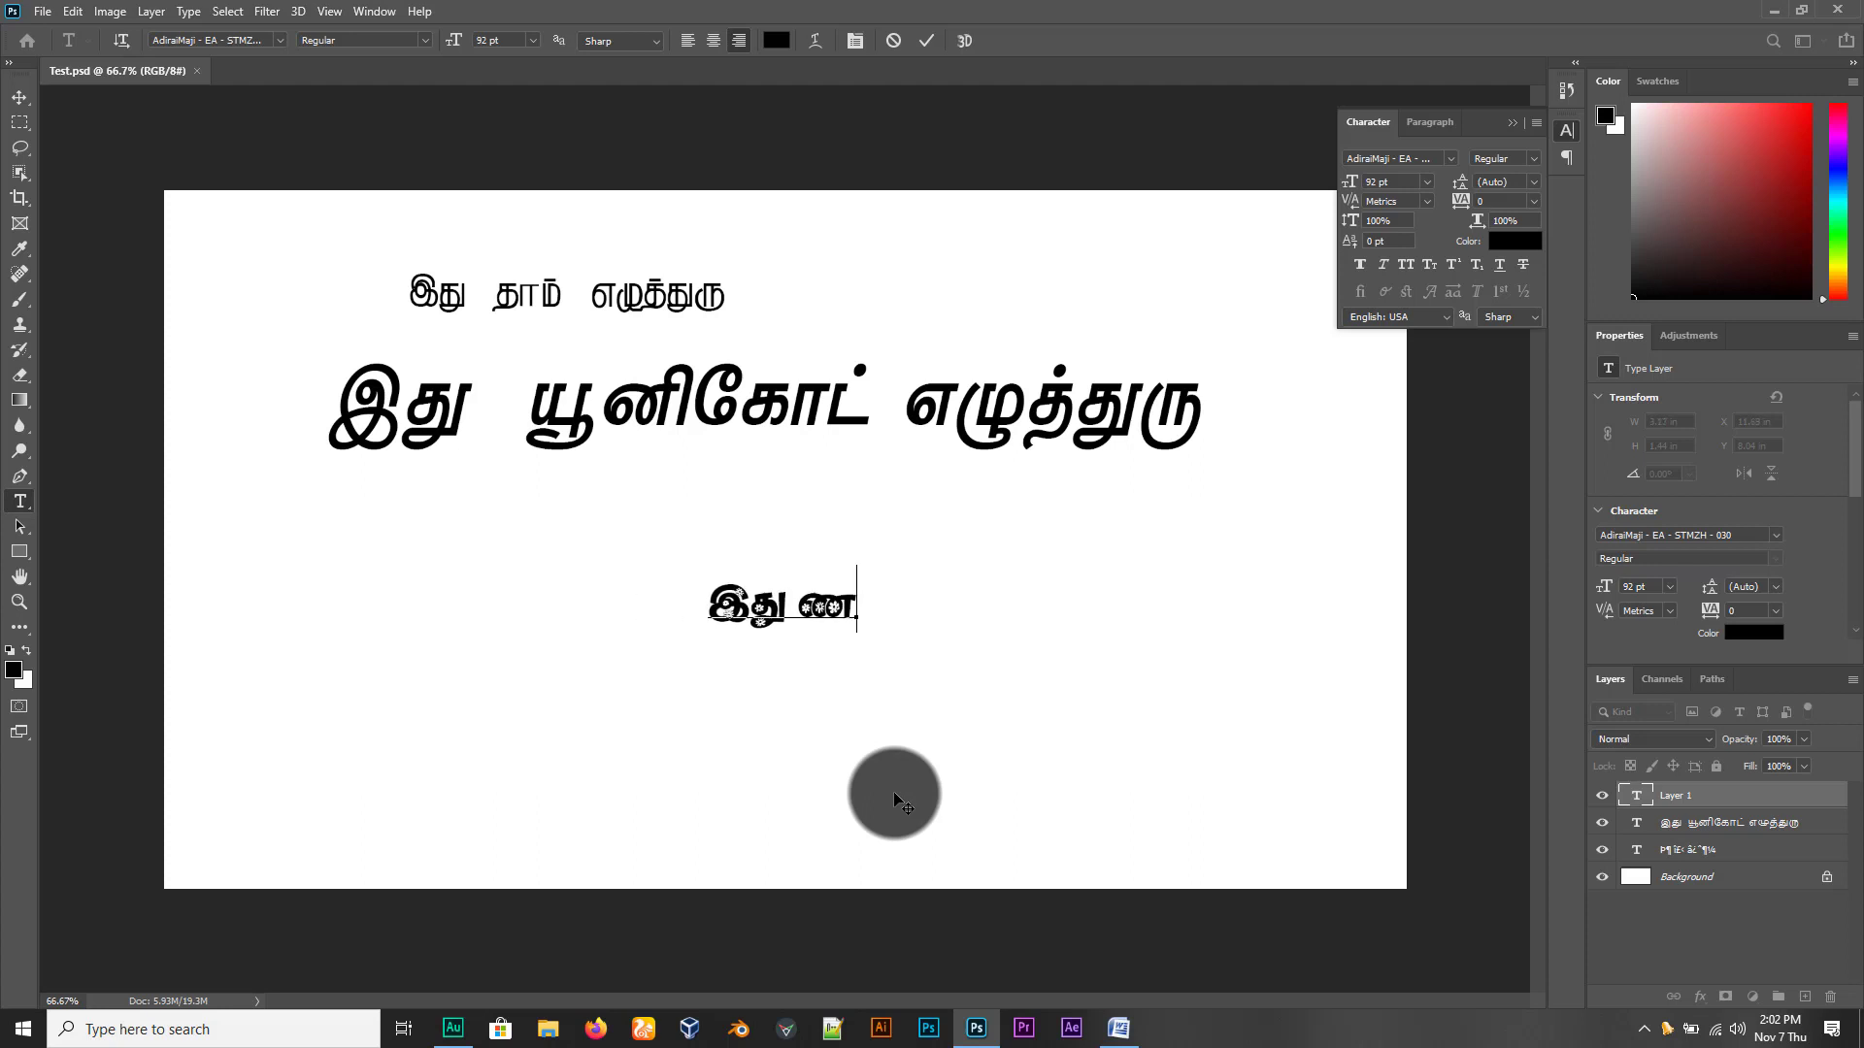
type("செந்தமிழ்")
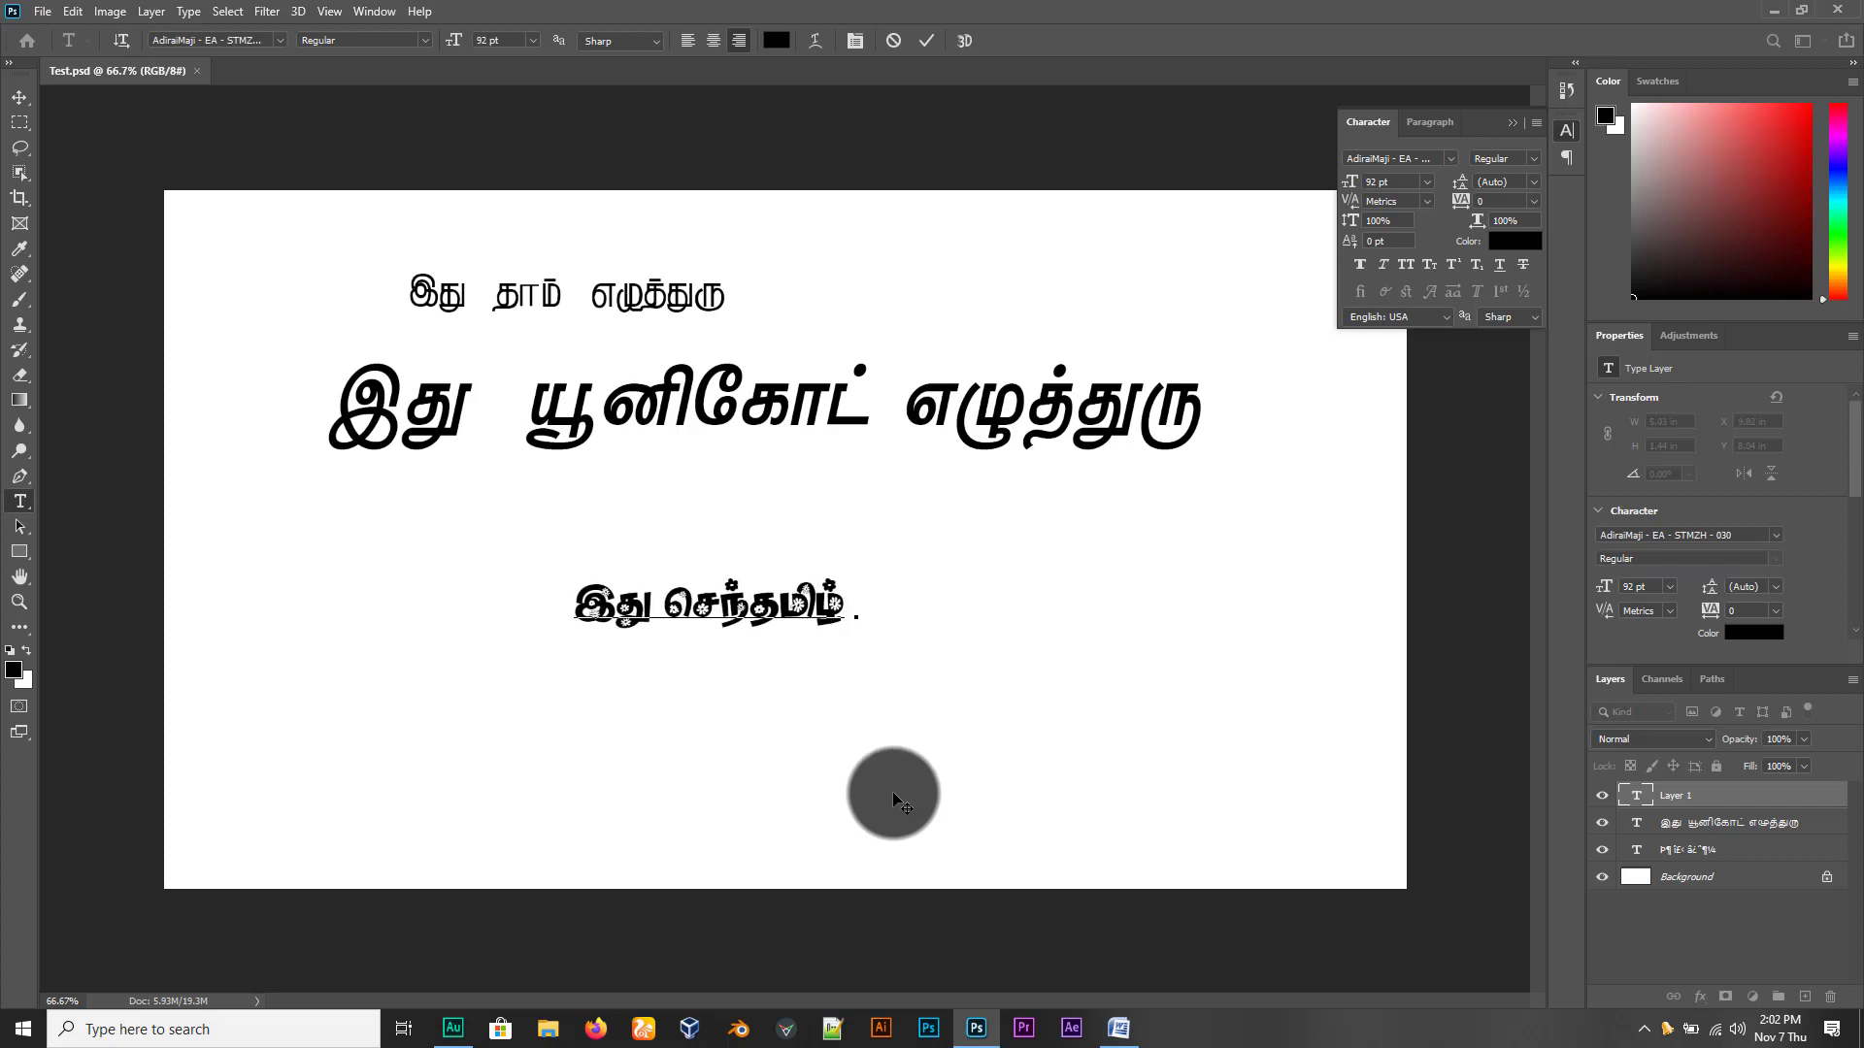
Append "/ஆர்ஜிபி எழுத்துரு" to the STMZH line, shift the text slightly to the right and commit the layer
type("/")
type("ஆர்ஜிப்")
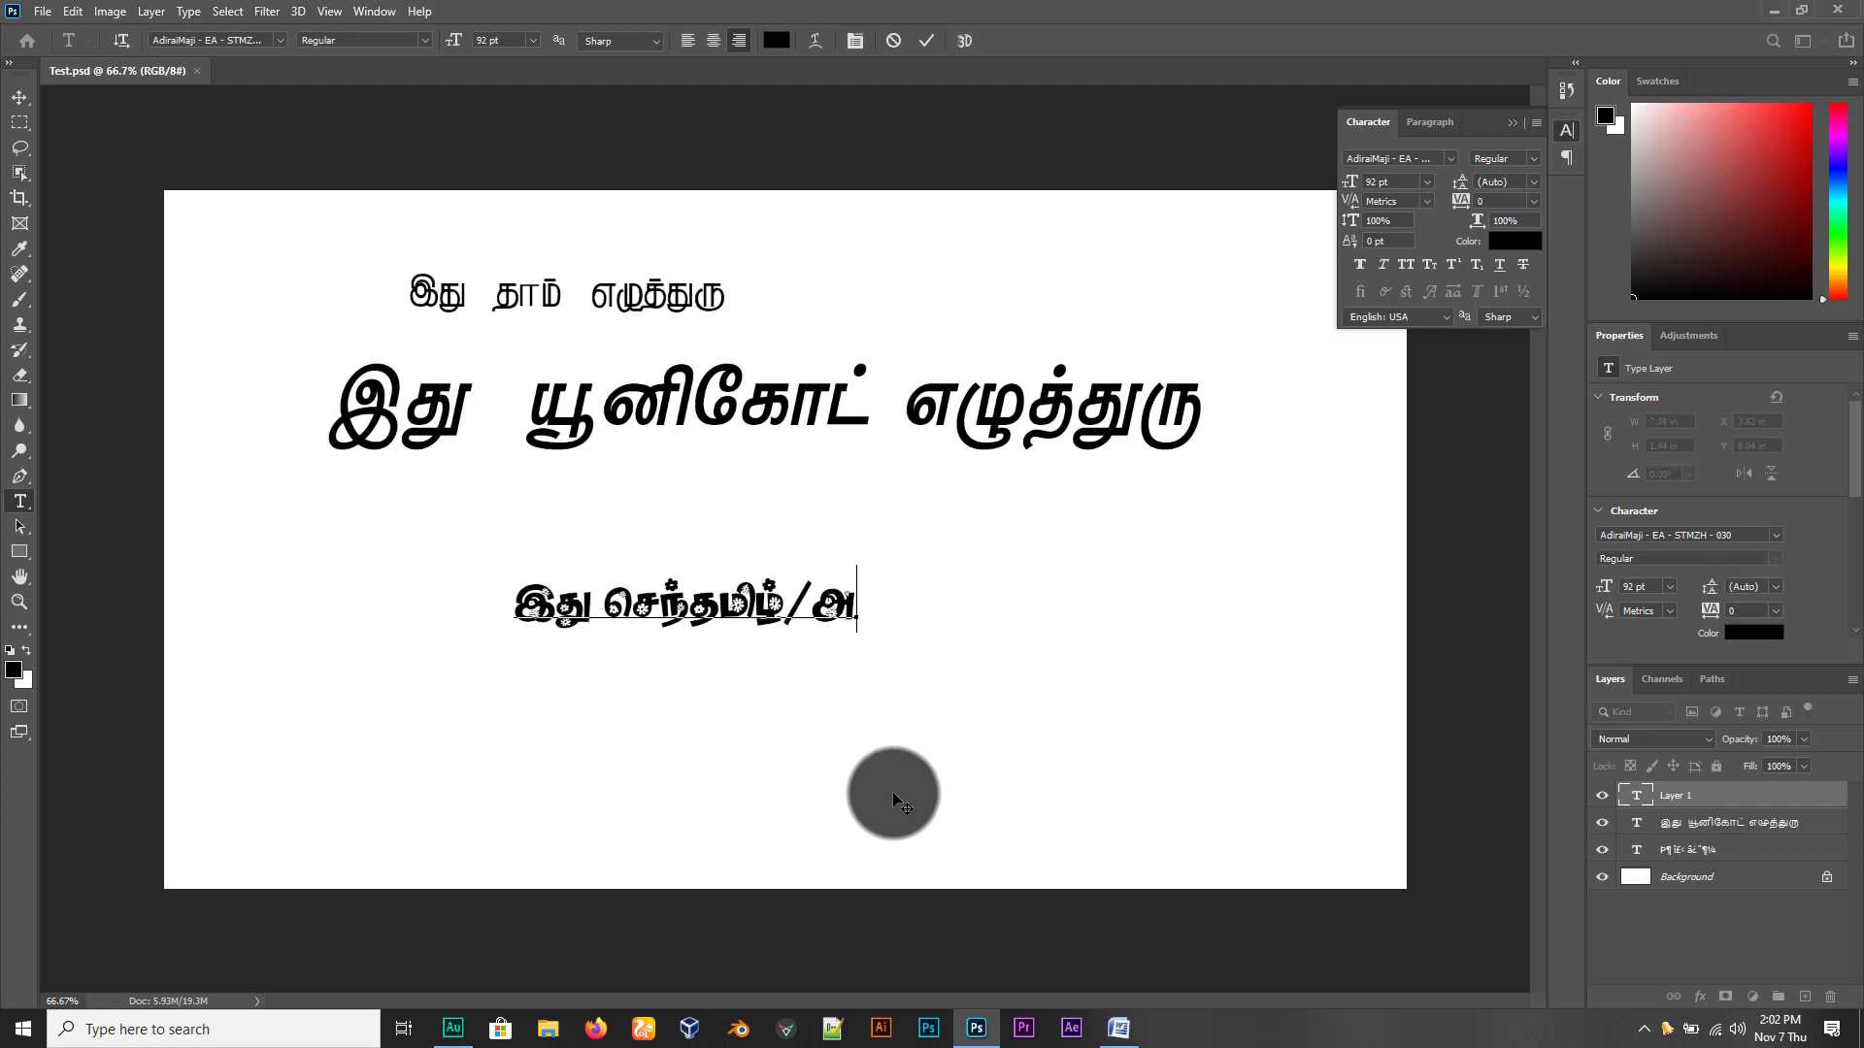
key("BackSpace")
type("ி எழுட்")
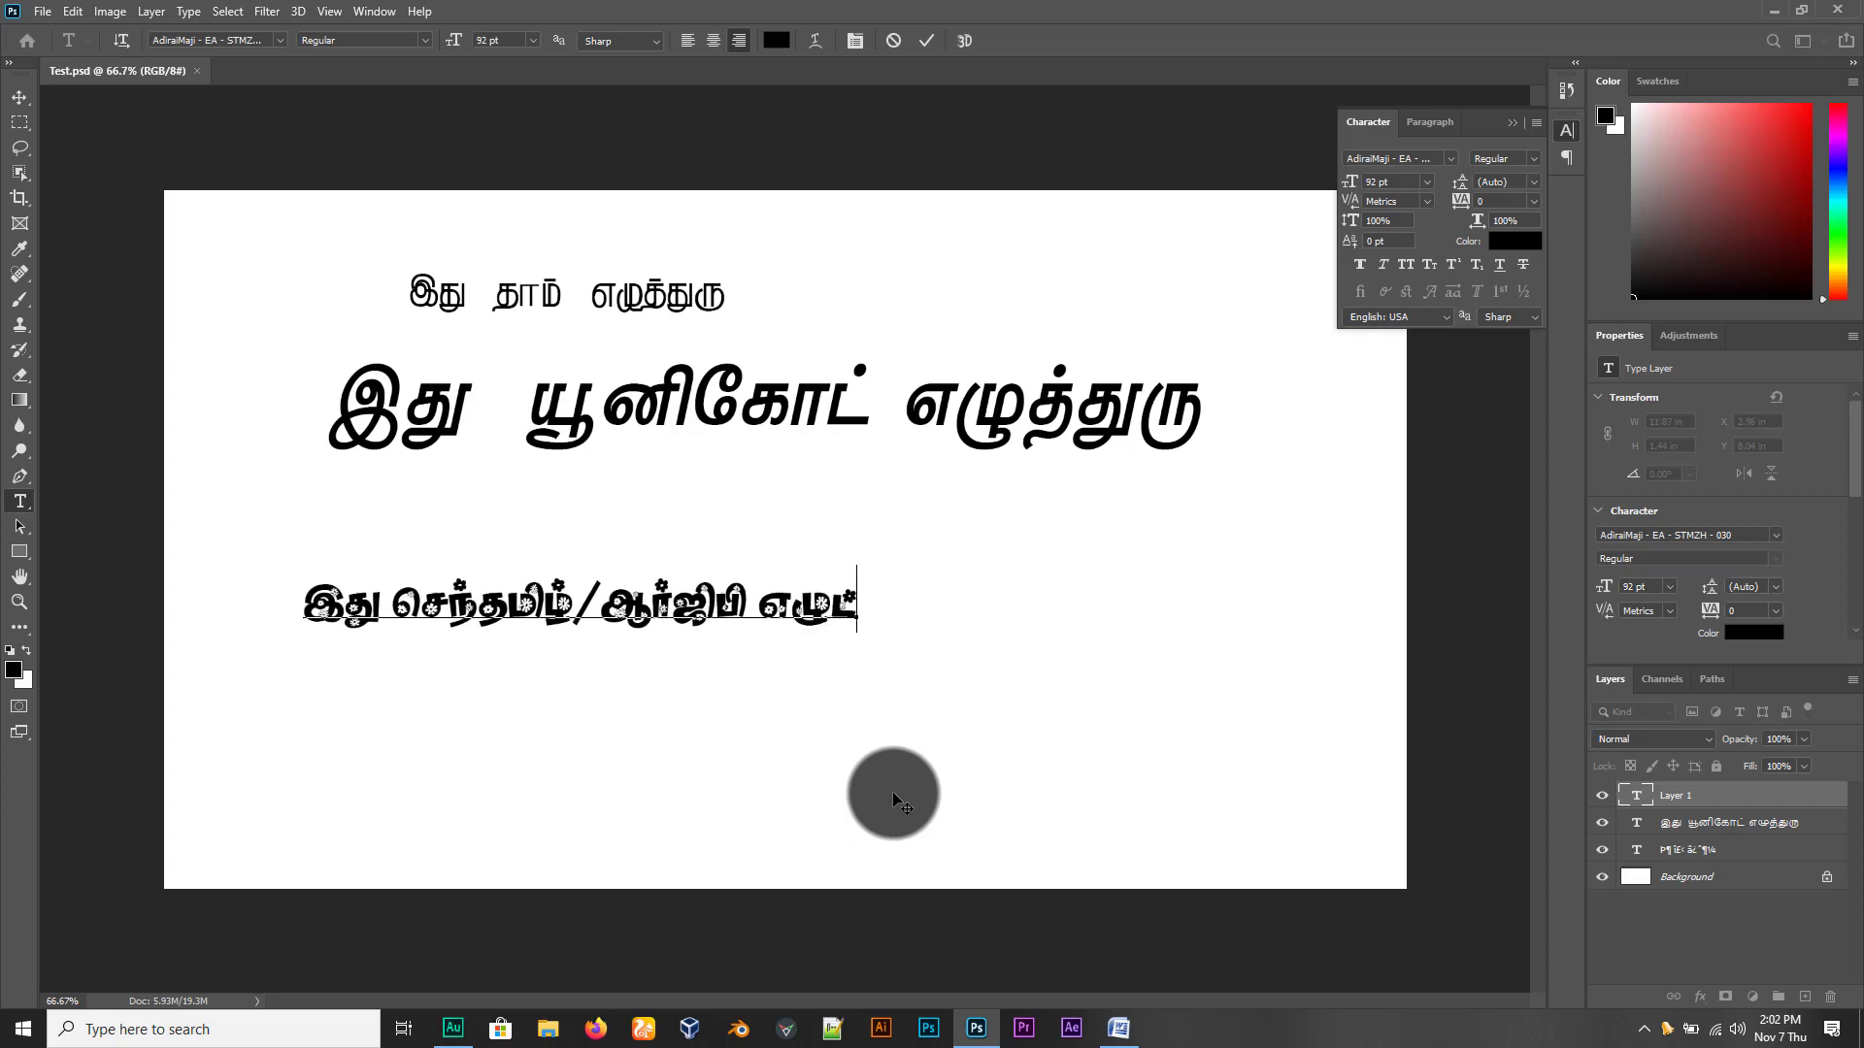
key("BackSpace")
type("த்துரு")
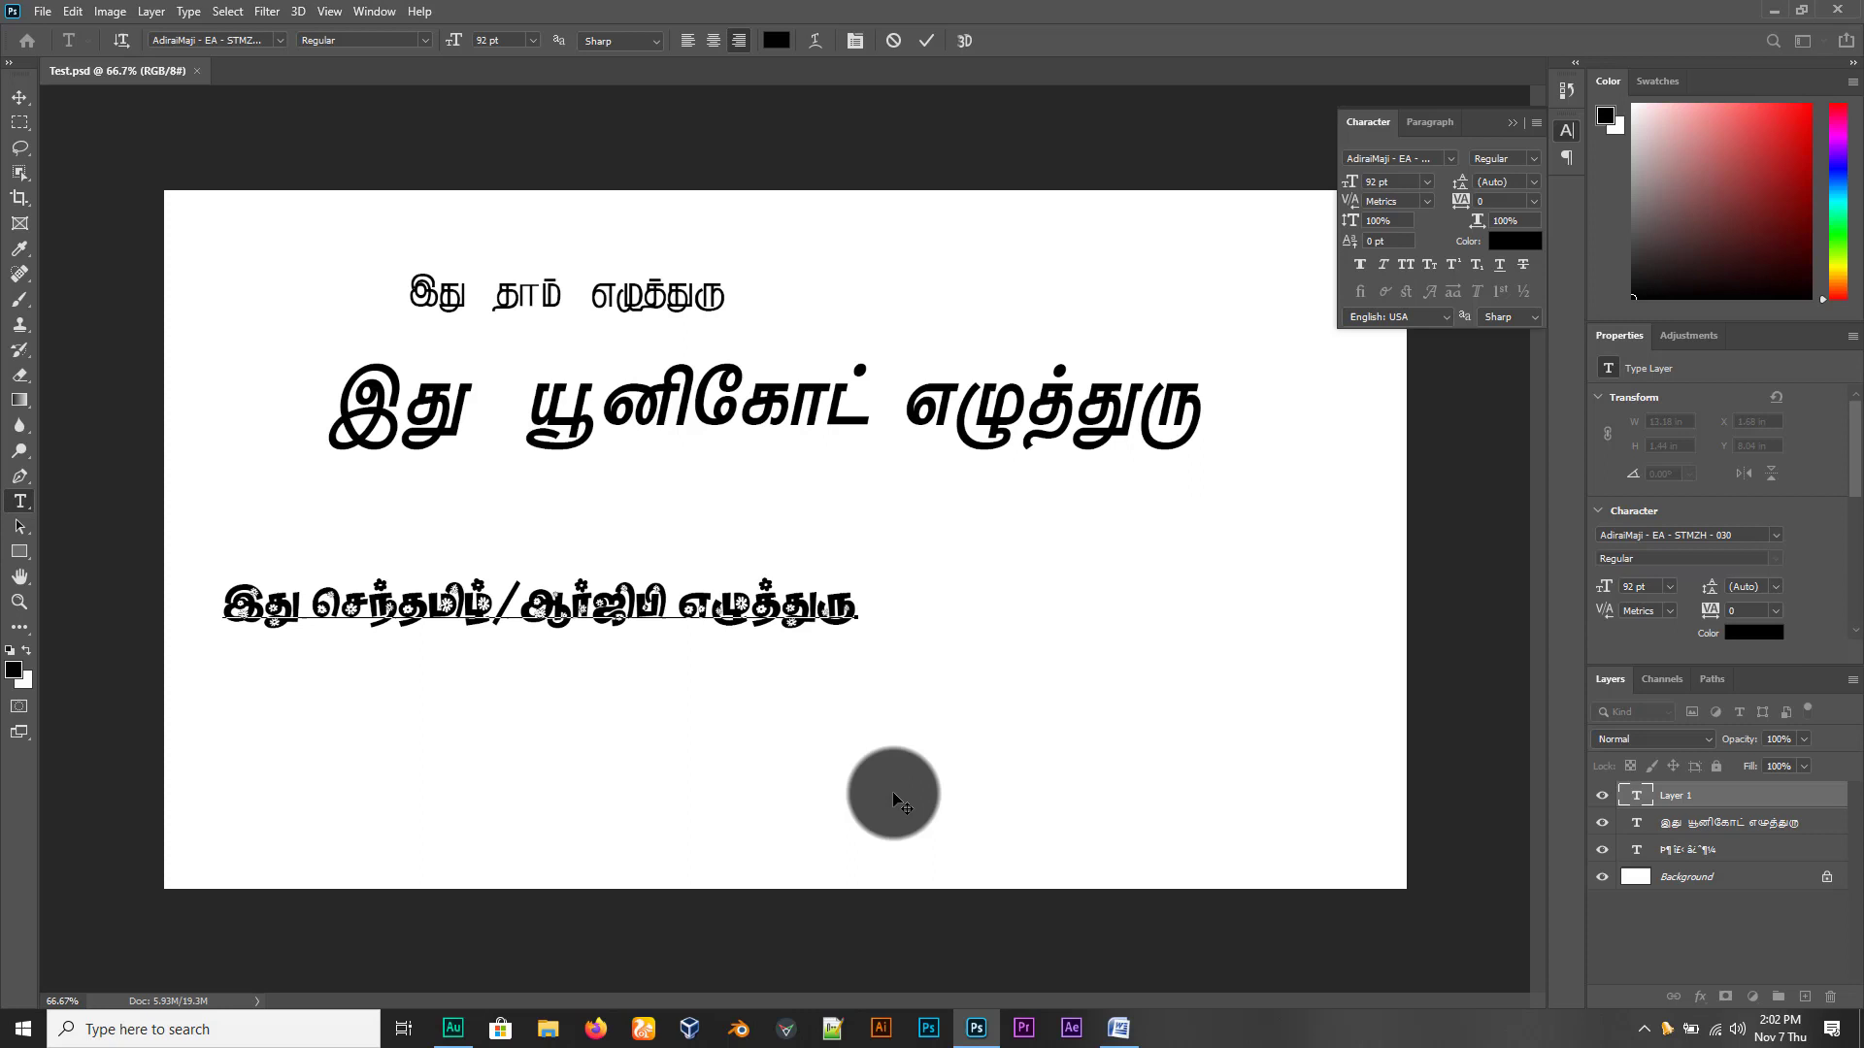
key("ctrl")
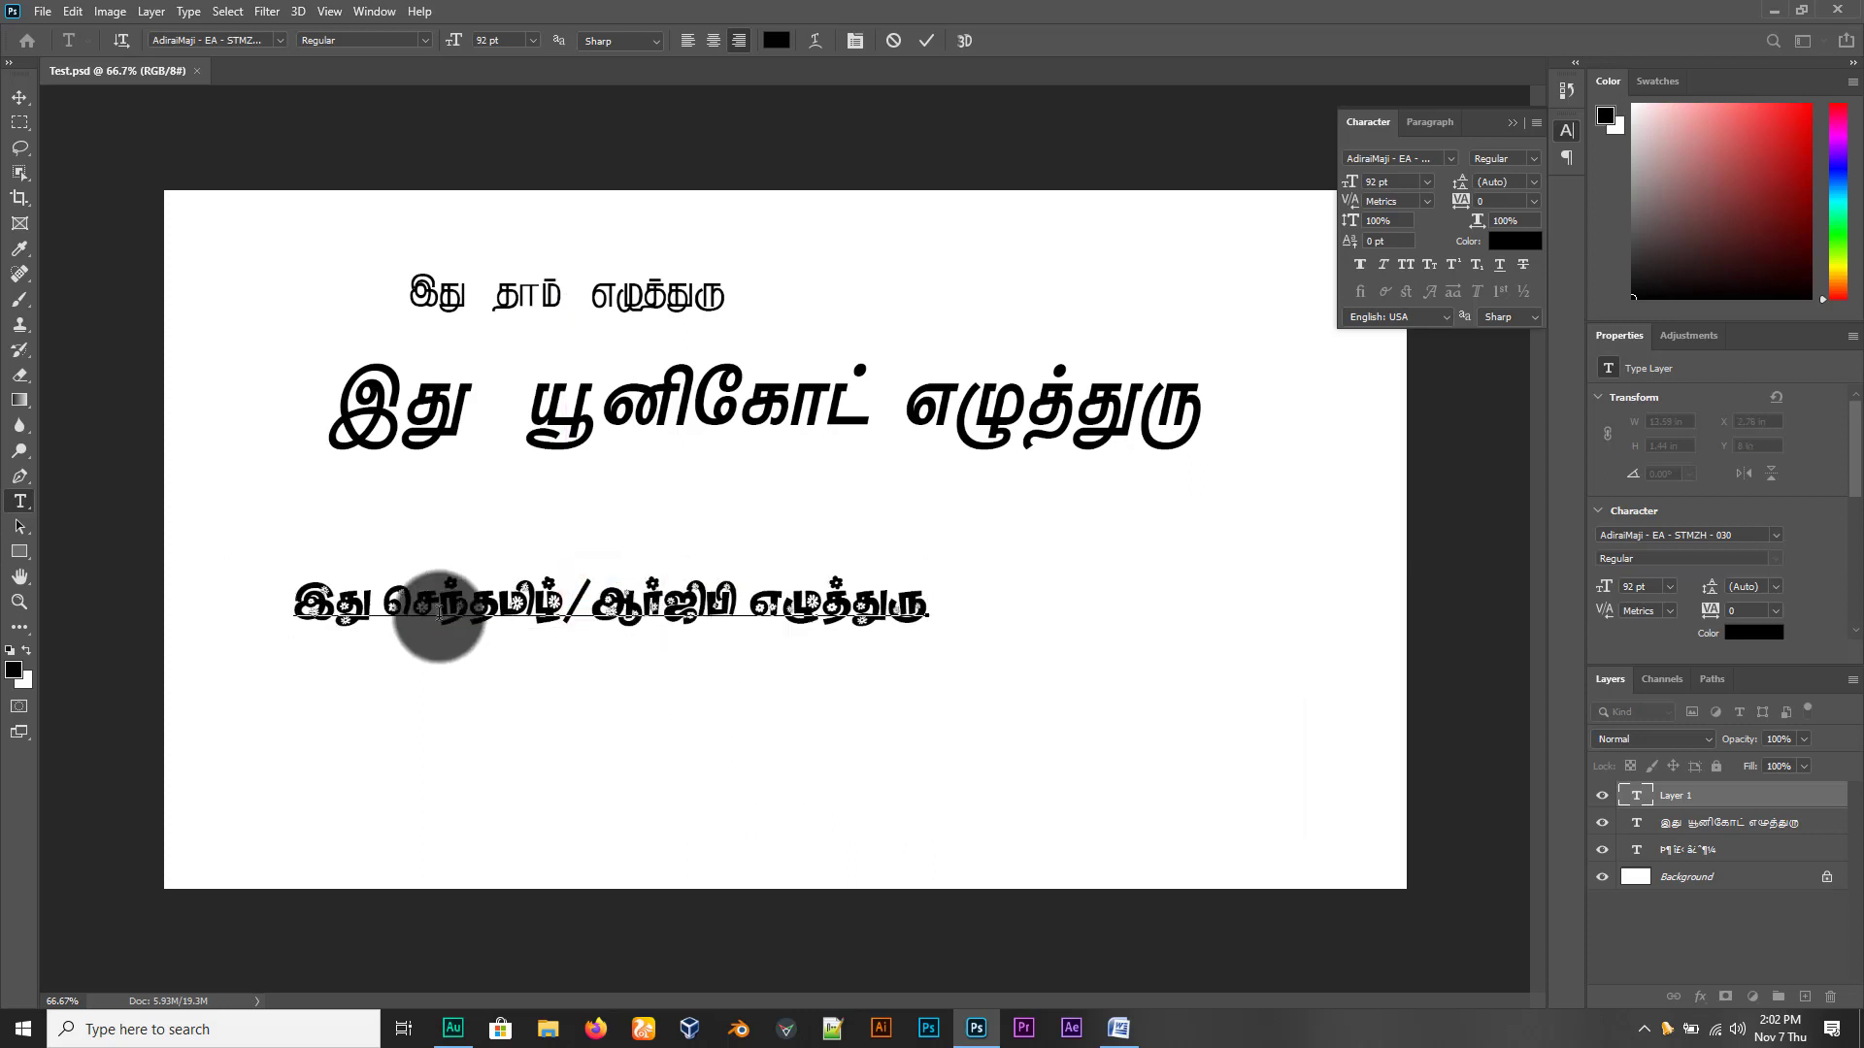
left_click(19, 97)
left_click(631, 621)
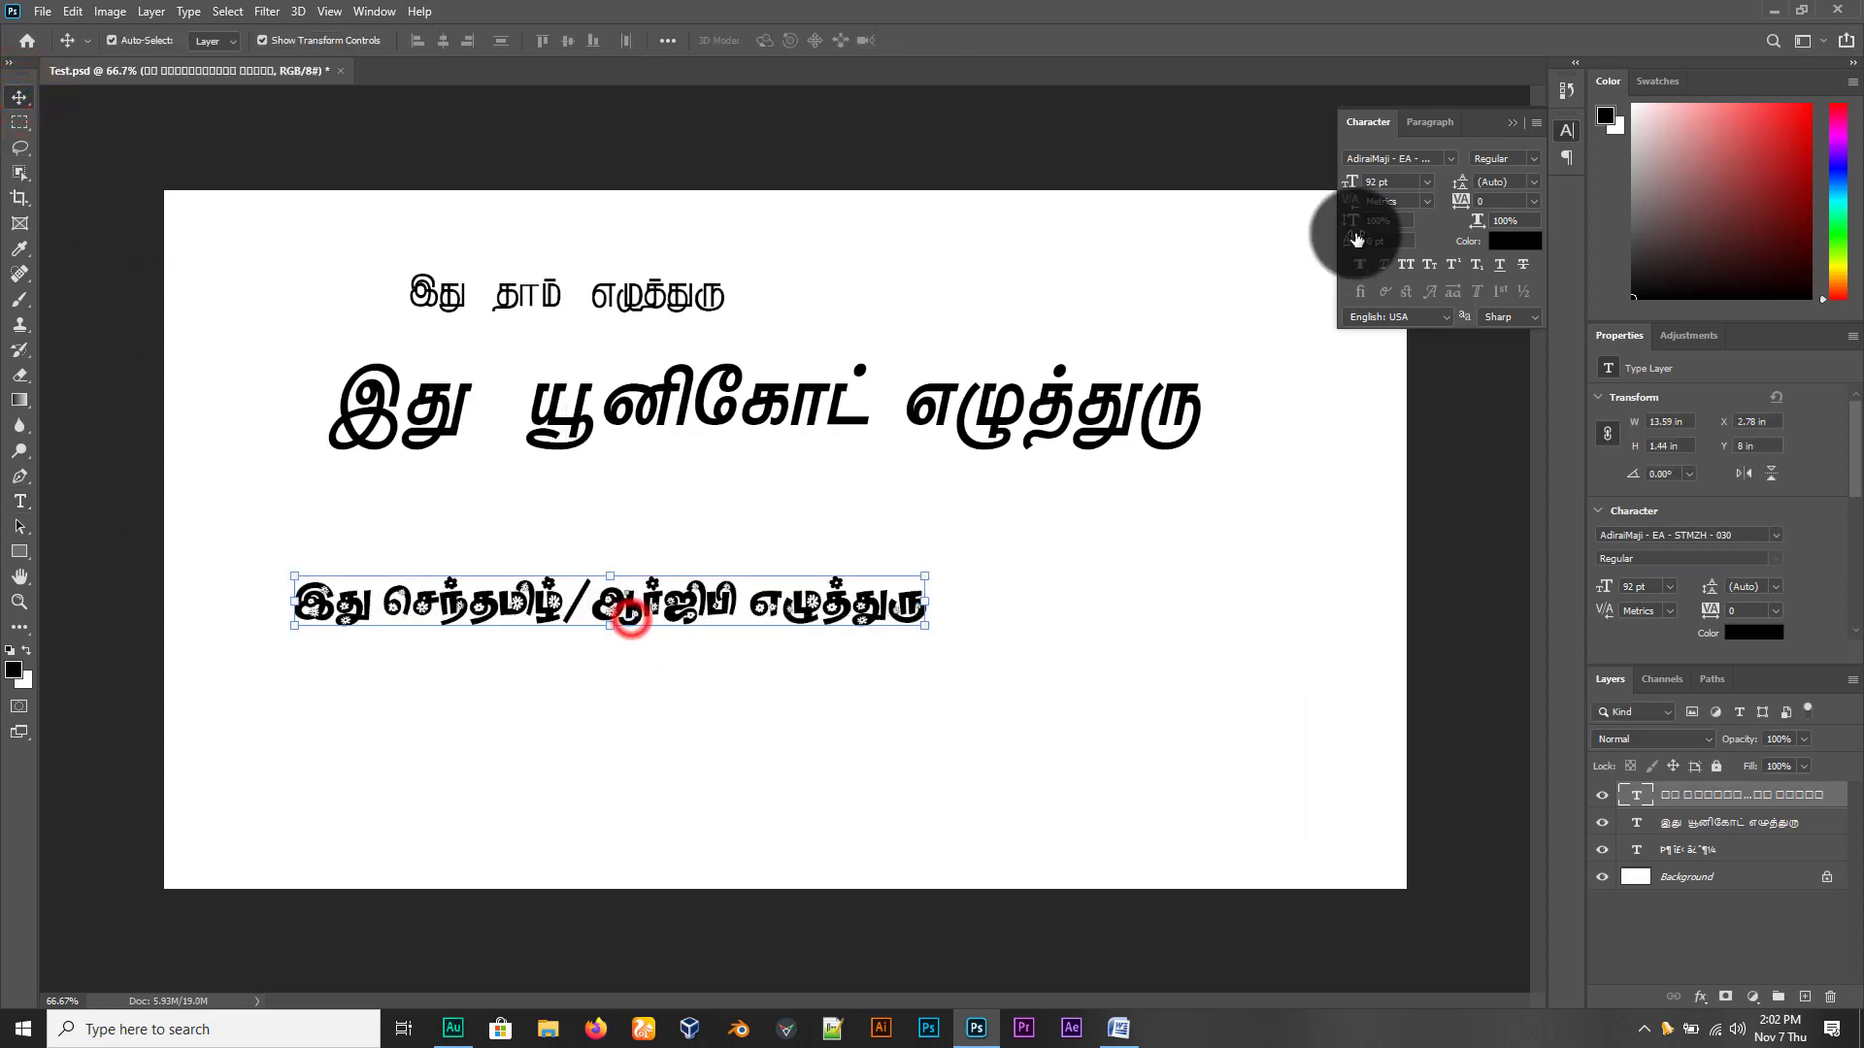
Change the font of the "இது செந்தமிழ்/ஆர்ஜிபி எழுத்துரு" layer to AdiraiMaji - EA - RGB_0156
left_click(1450, 158)
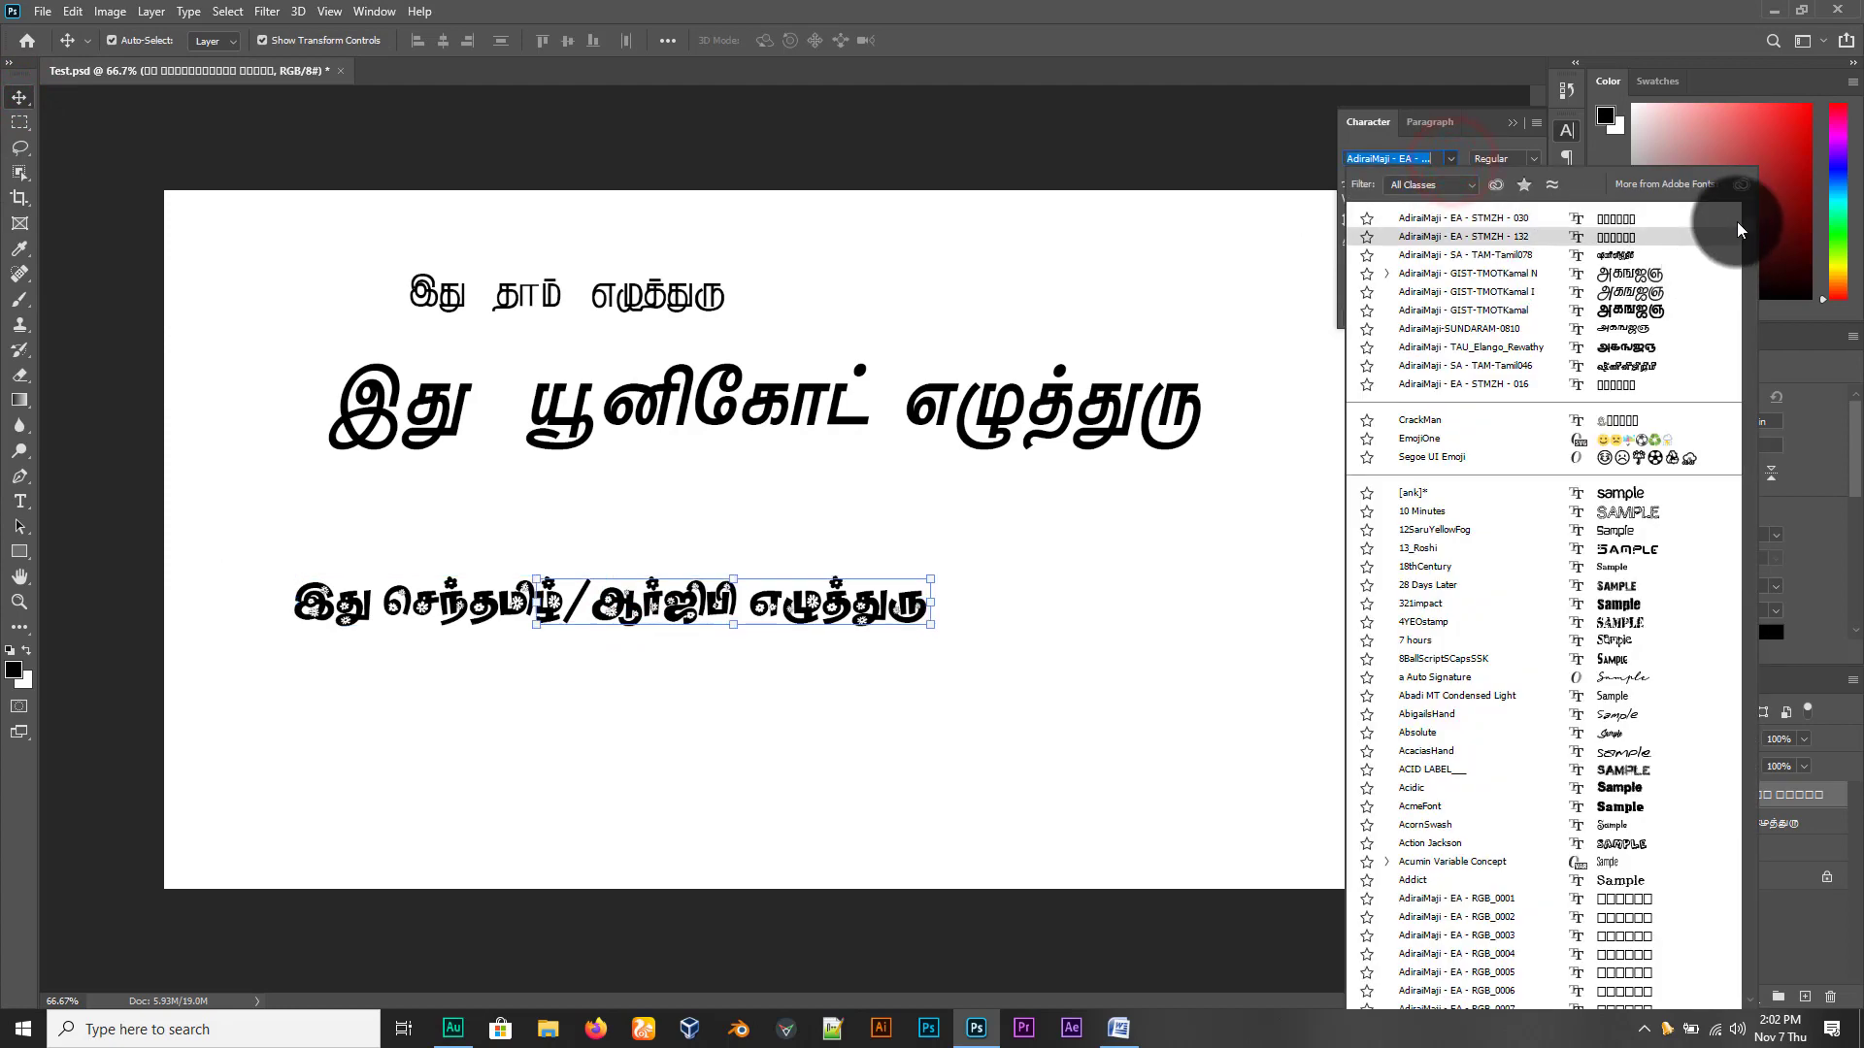
left_click_drag(1737, 222, 1749, 311)
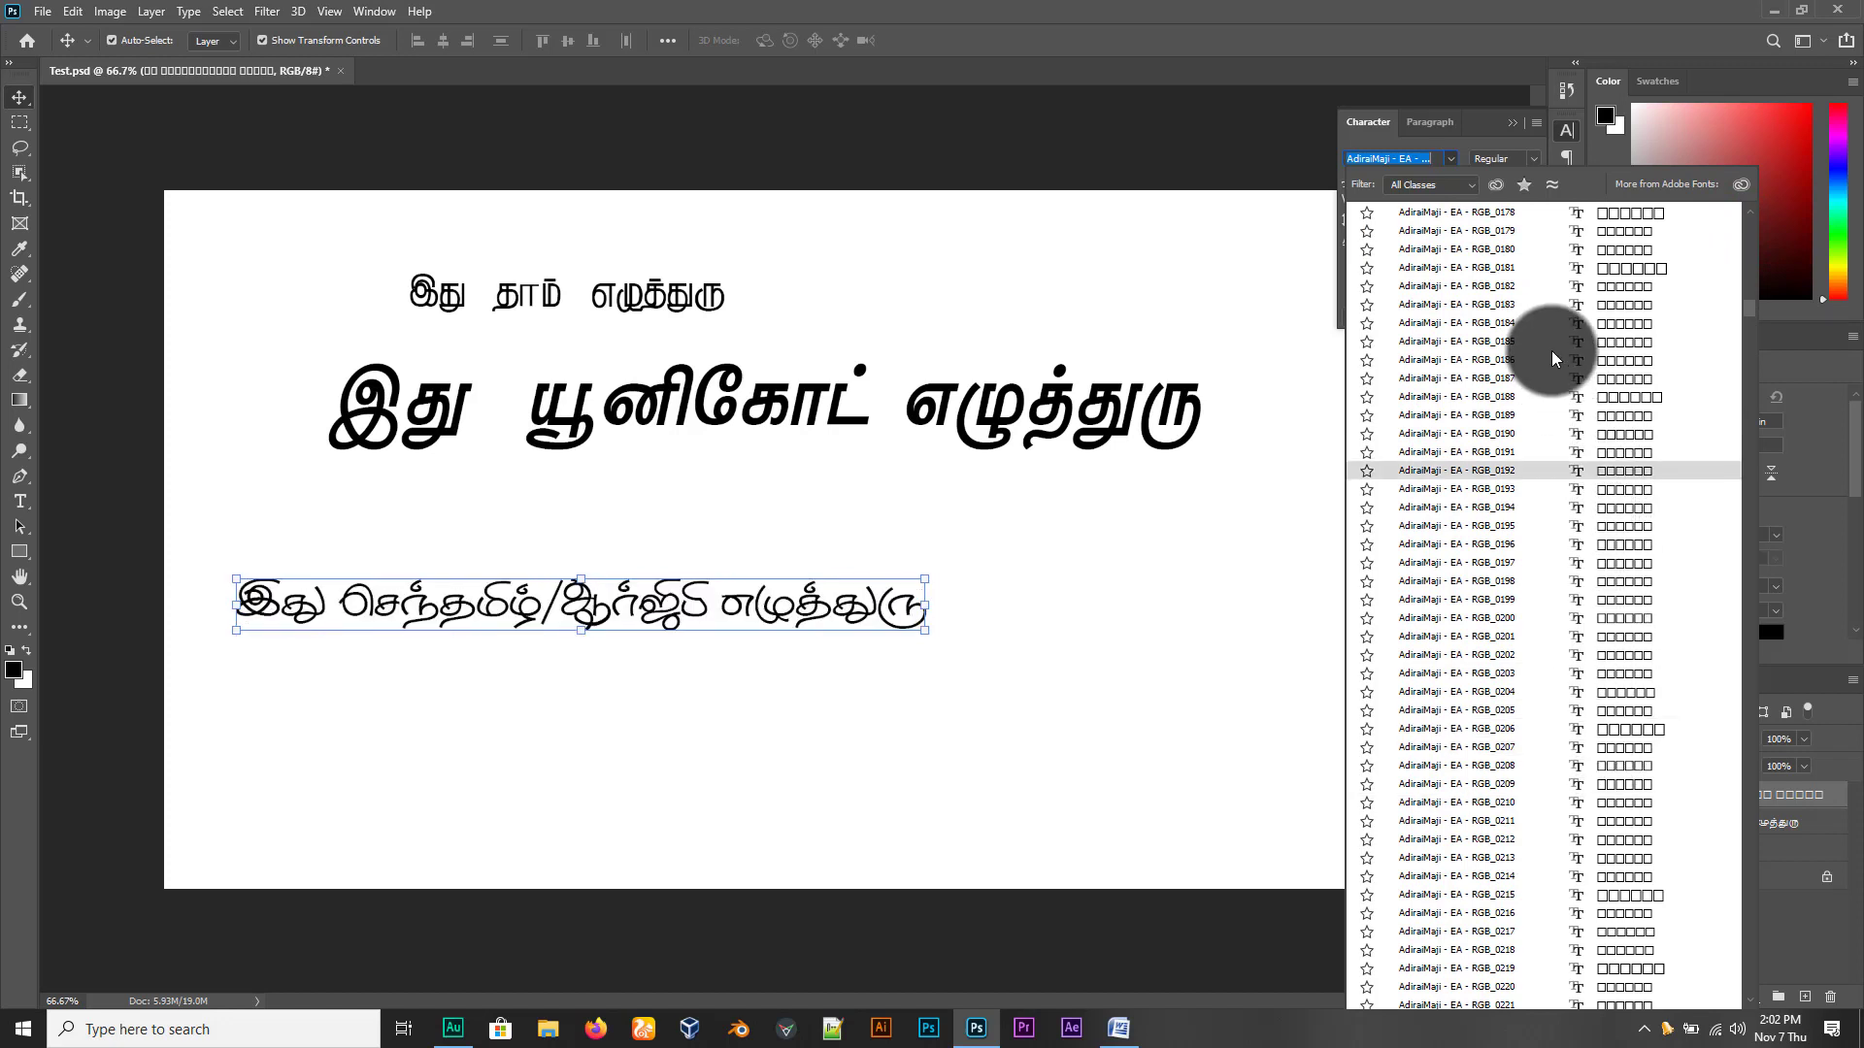
scroll(1552, 346, "up", 4)
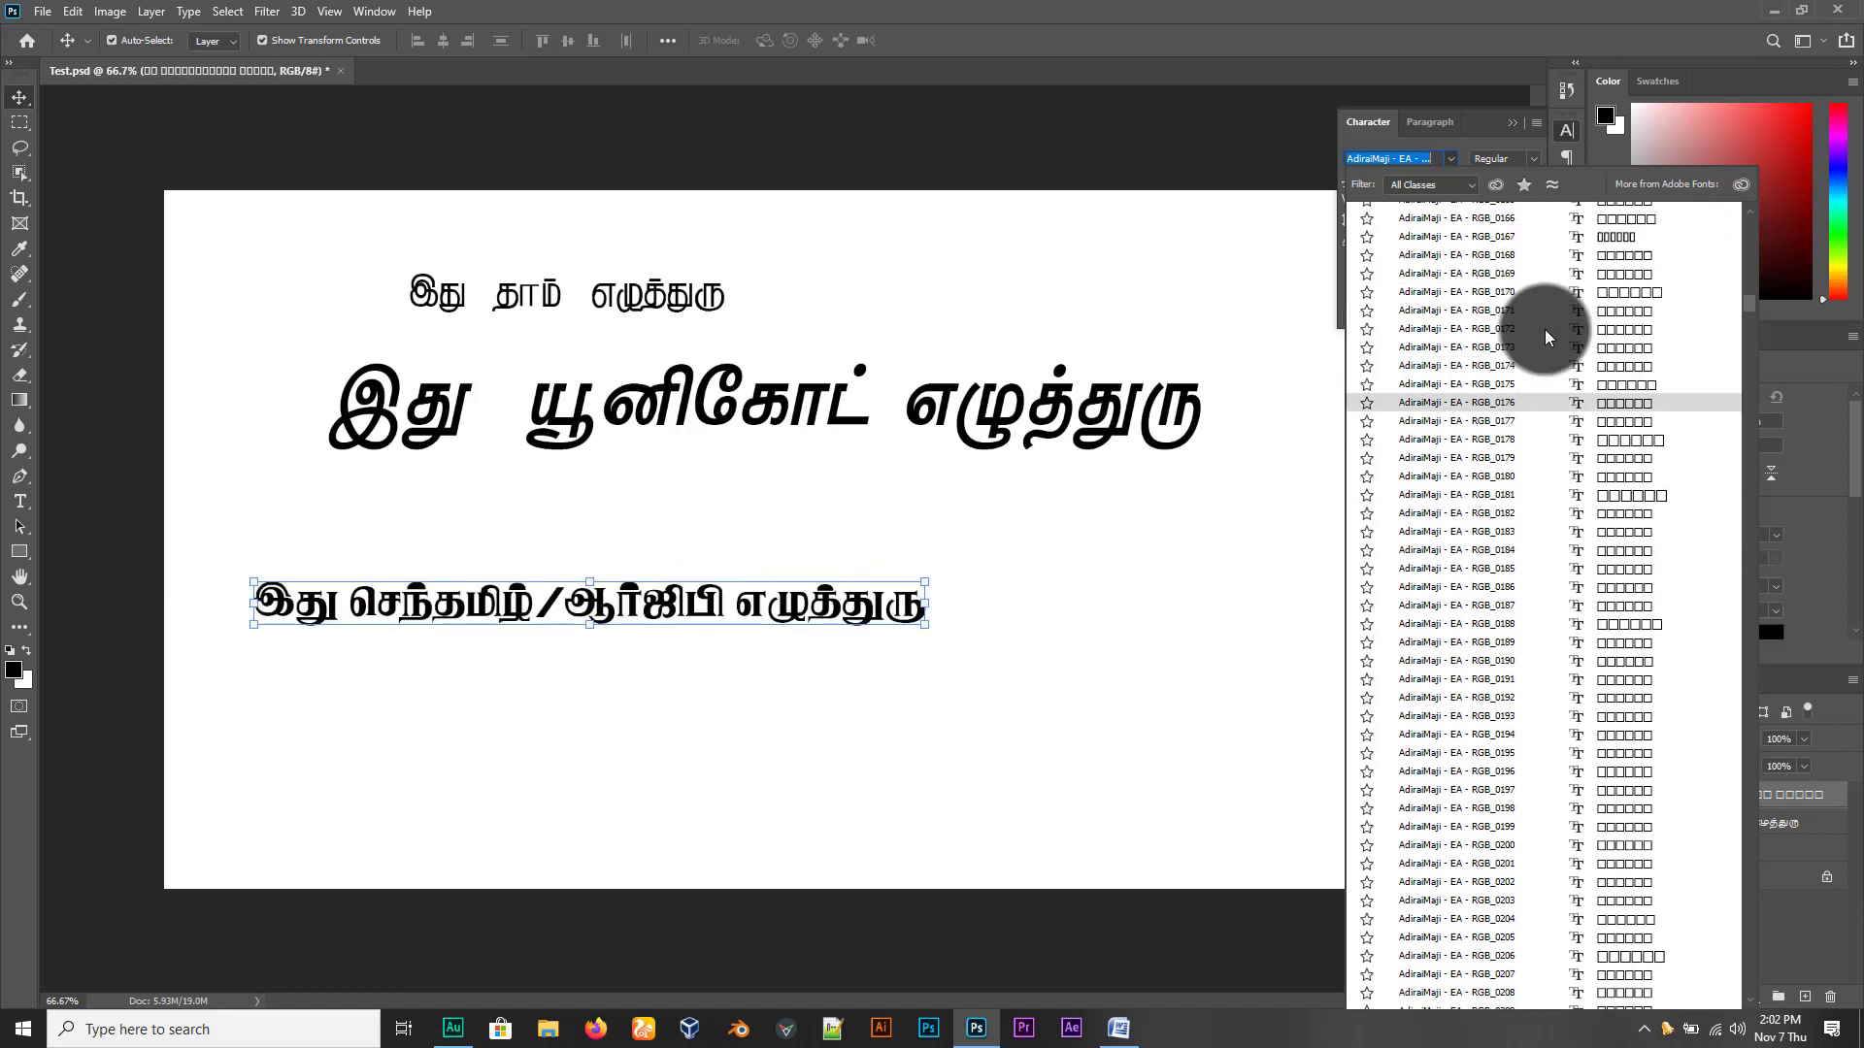
scroll(1547, 337, "up", 1)
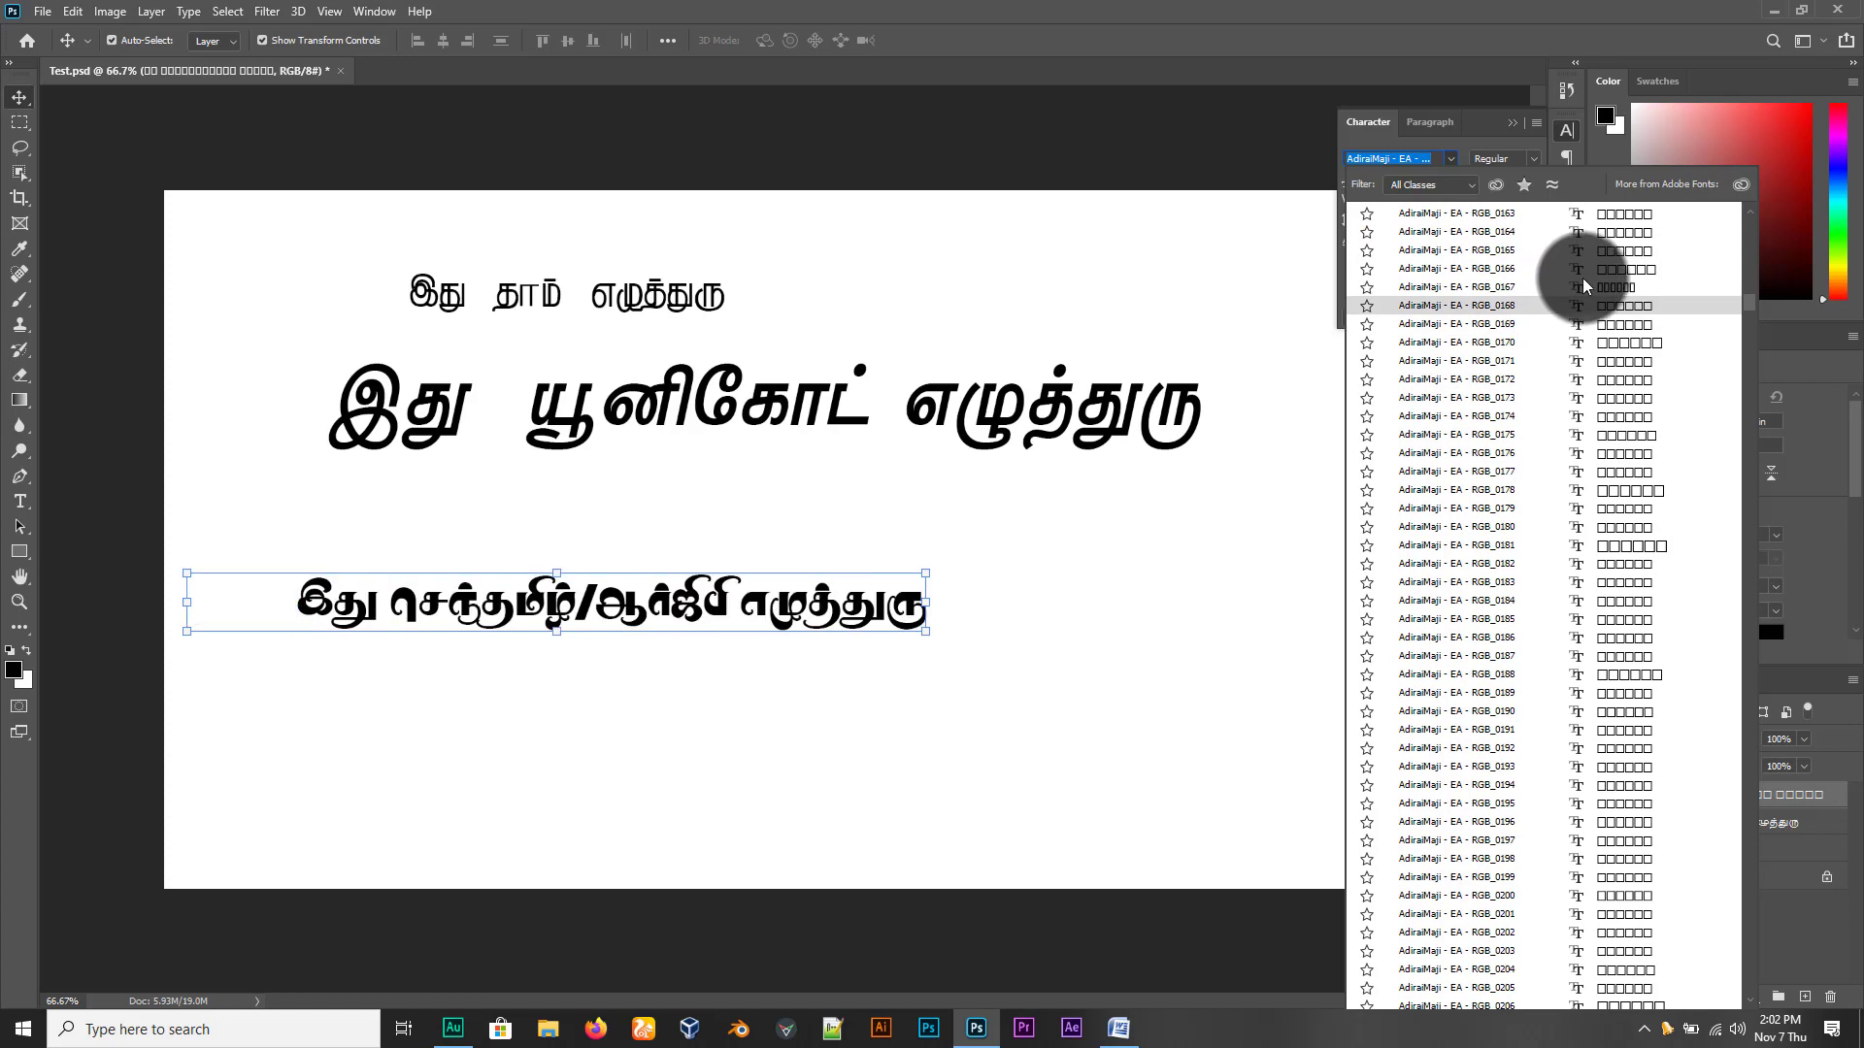
scroll(1552, 291, "up", 3)
left_click(1560, 285)
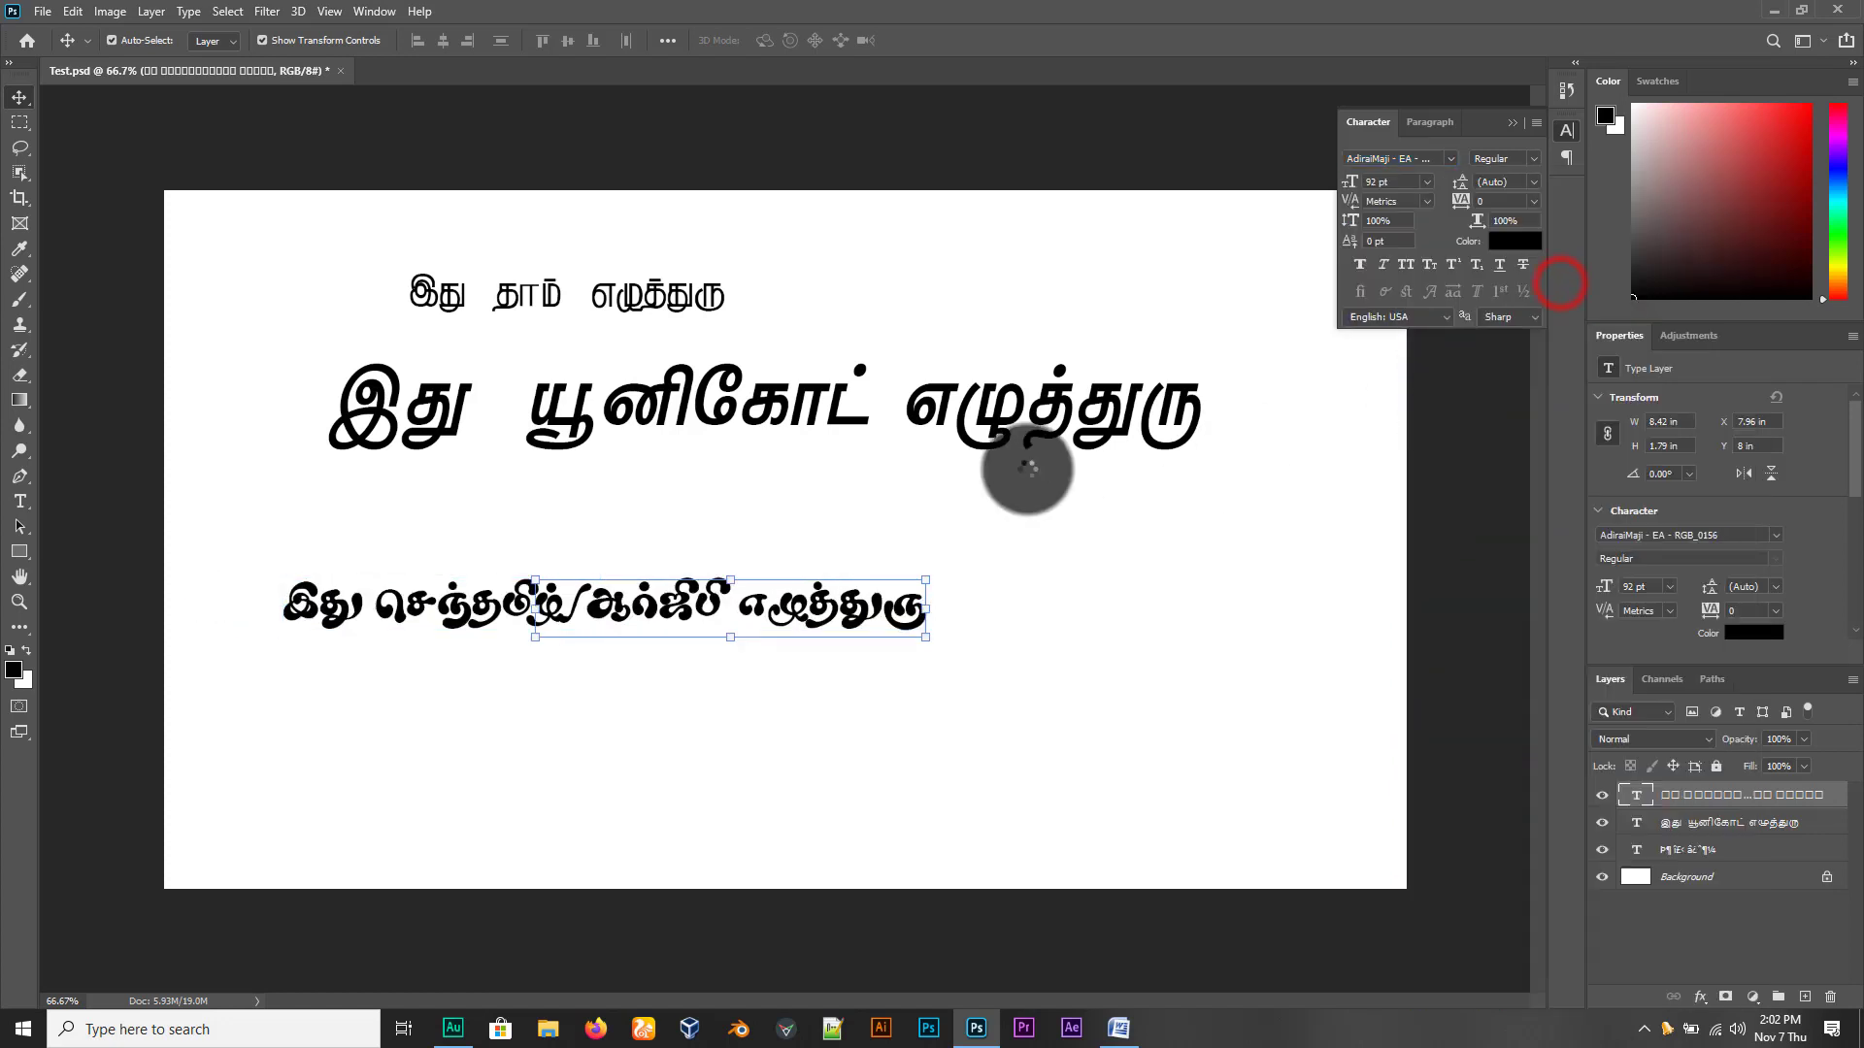
left_click(636, 415)
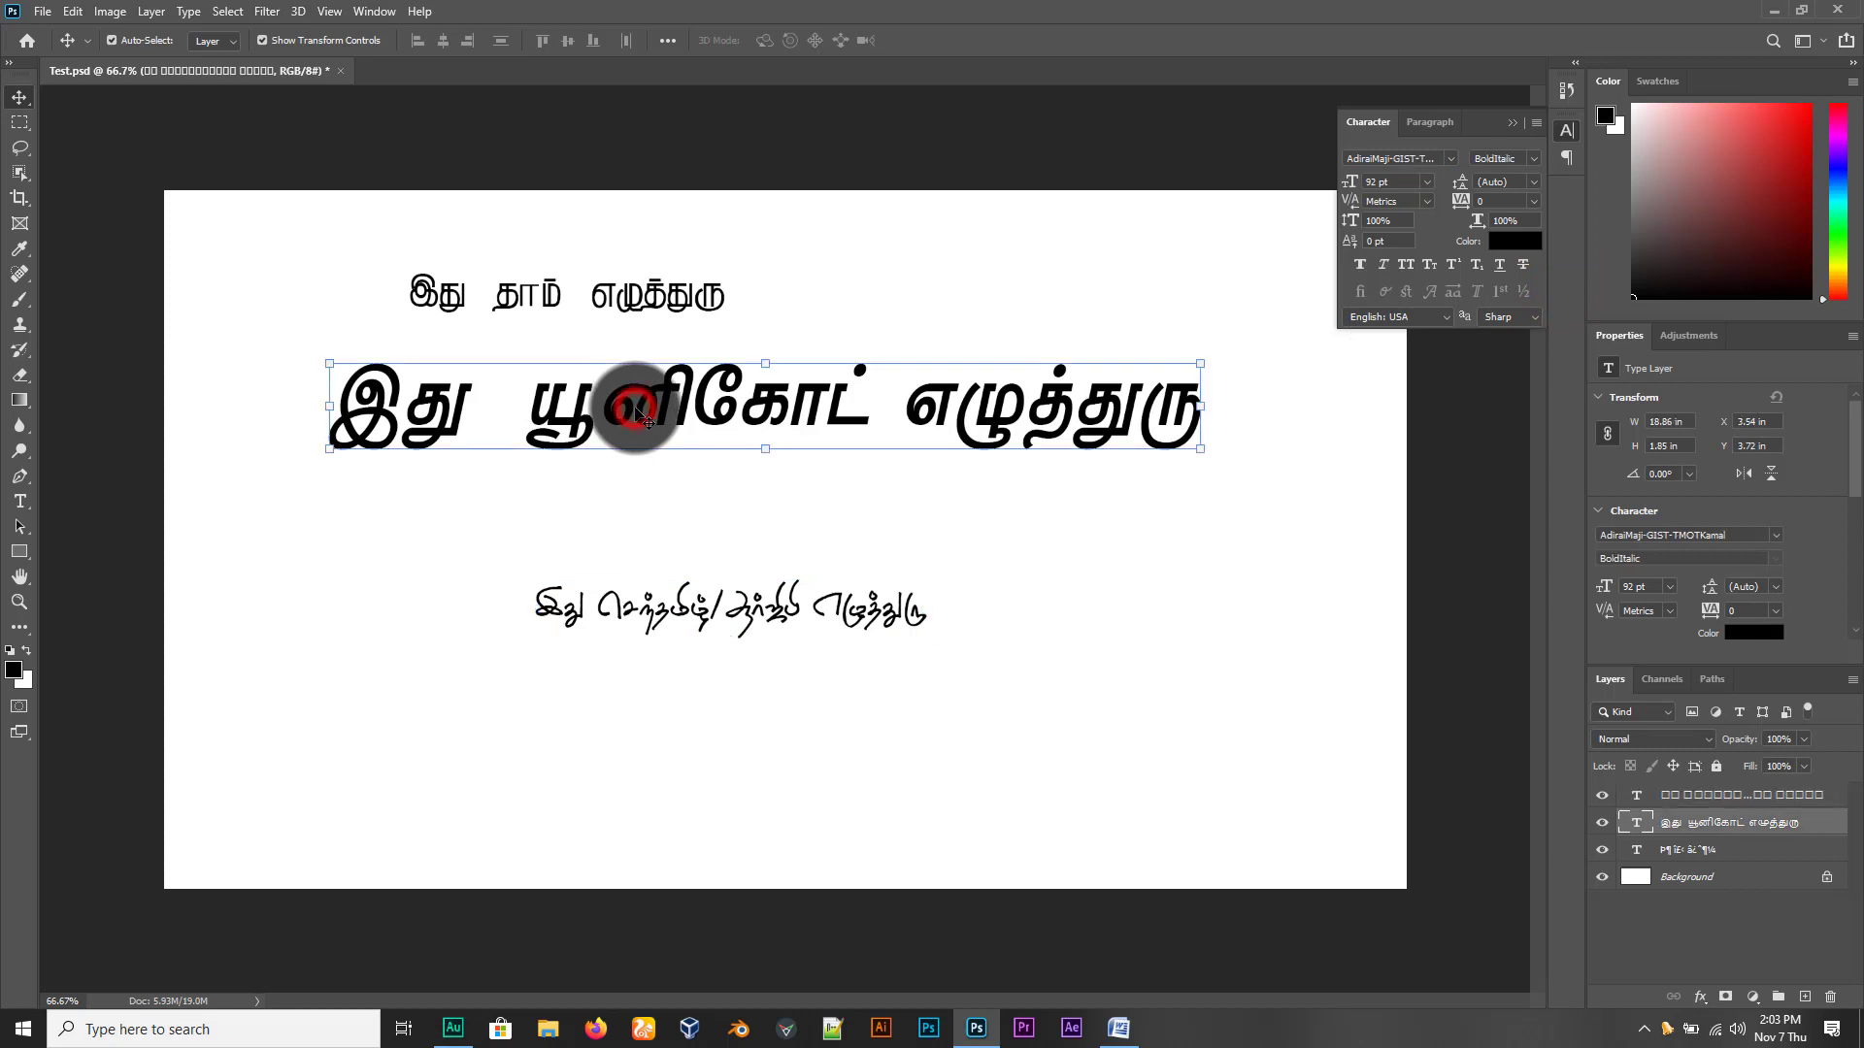
right_click(1744, 823)
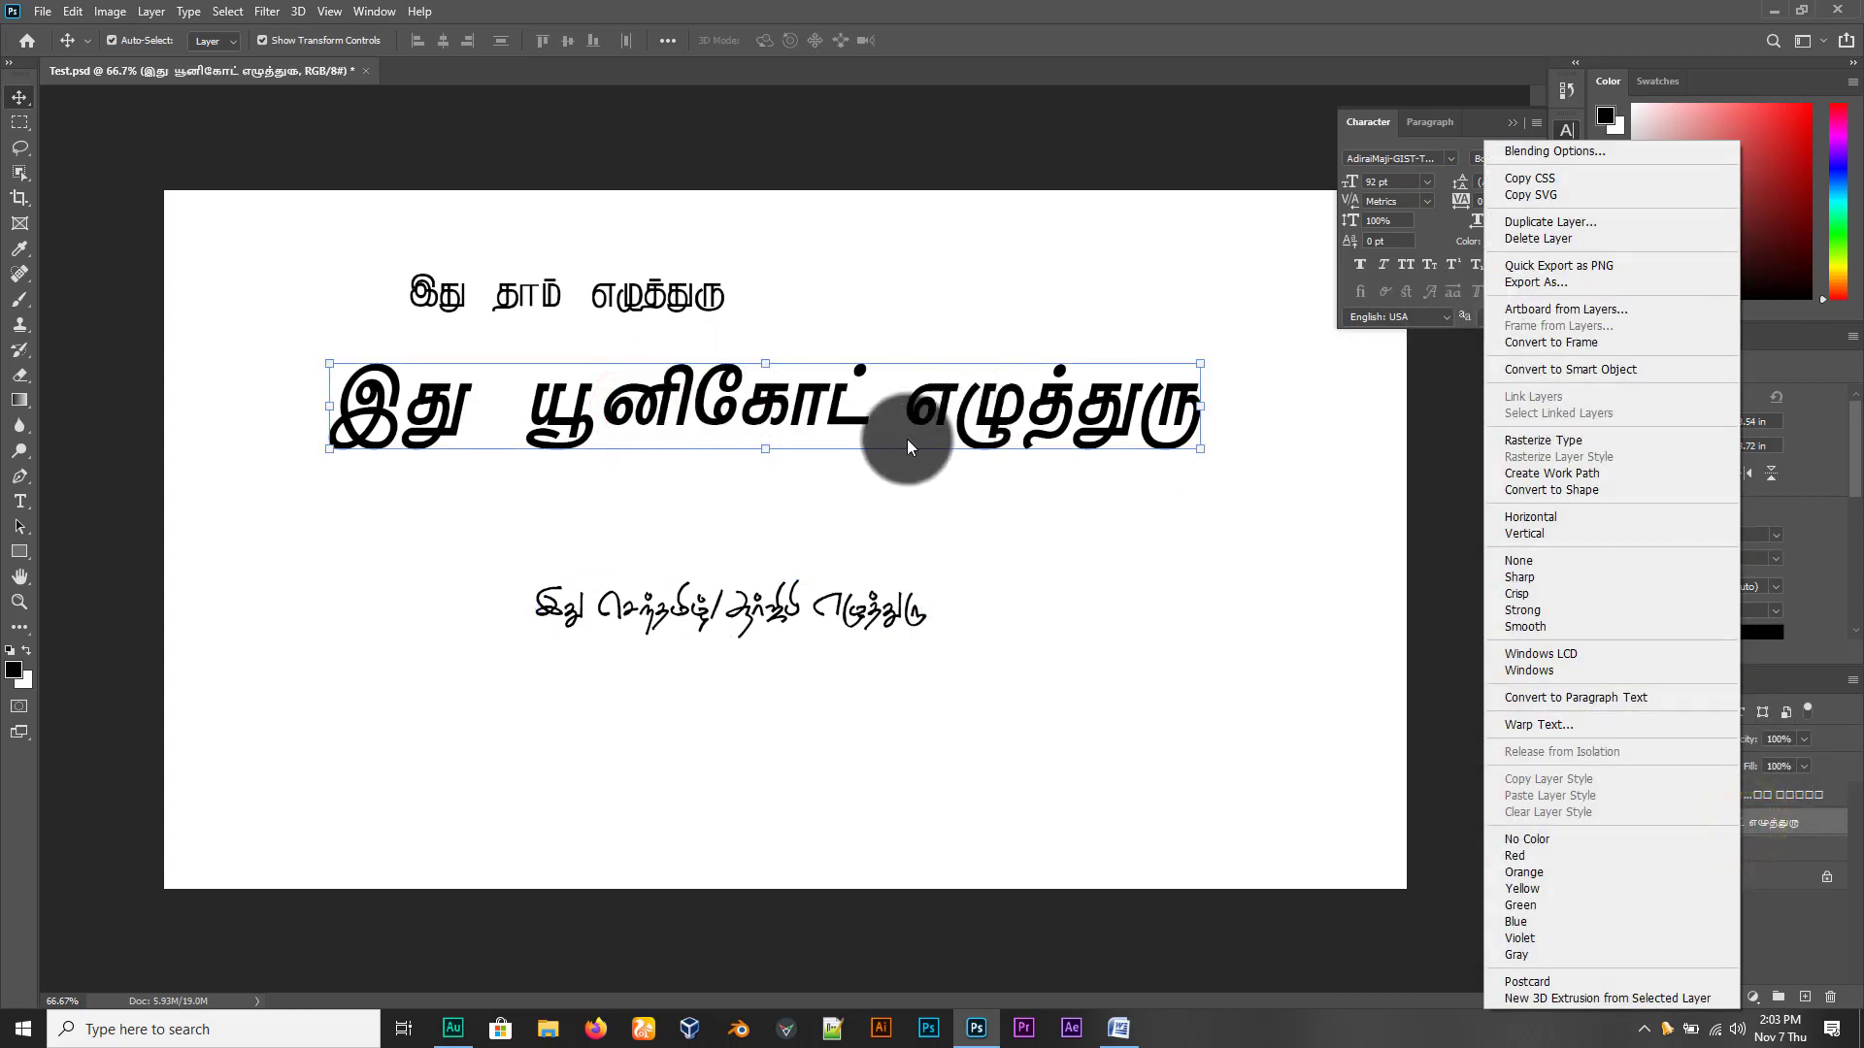
left_click(983, 417)
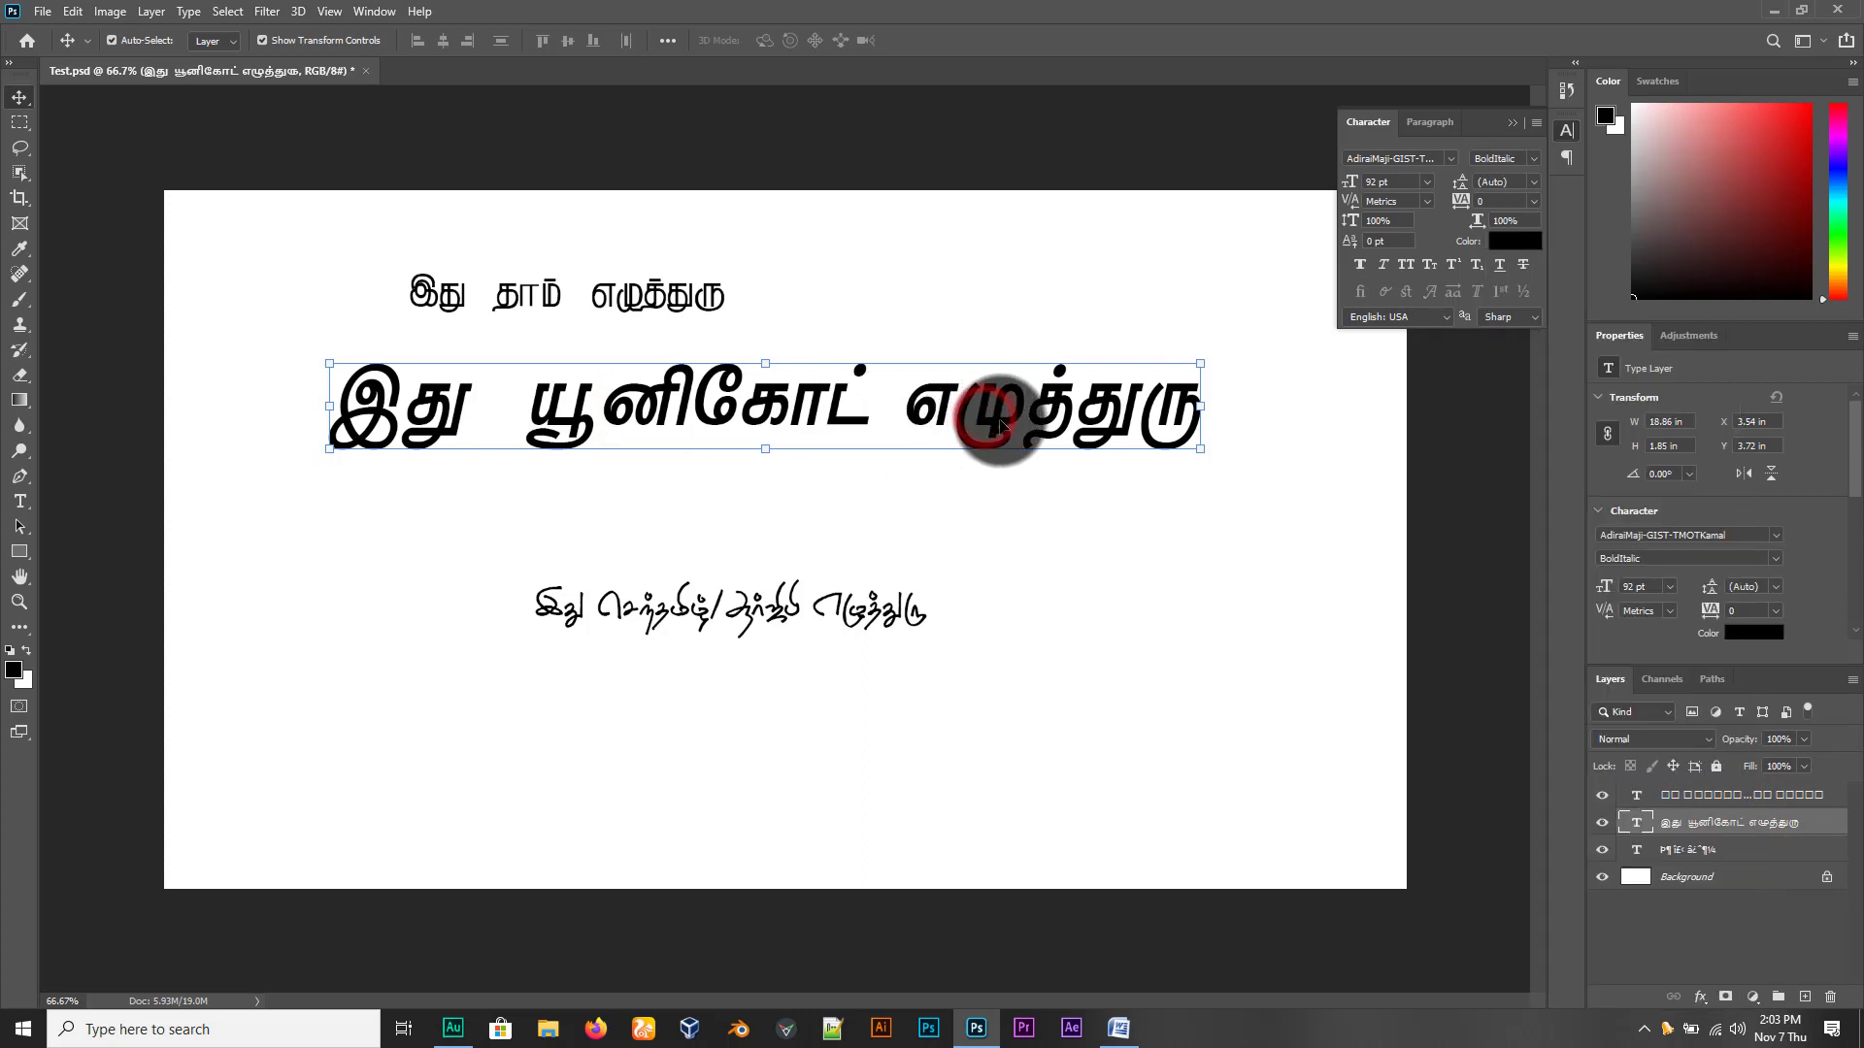
Reposition the three text lines, moving the TAM line right, the Unicode line slightly down and the STMZH line left beneath it
left_click_drag(991, 443, 997, 447)
left_click_drag(786, 613, 660, 611)
left_click_drag(594, 291, 633, 292)
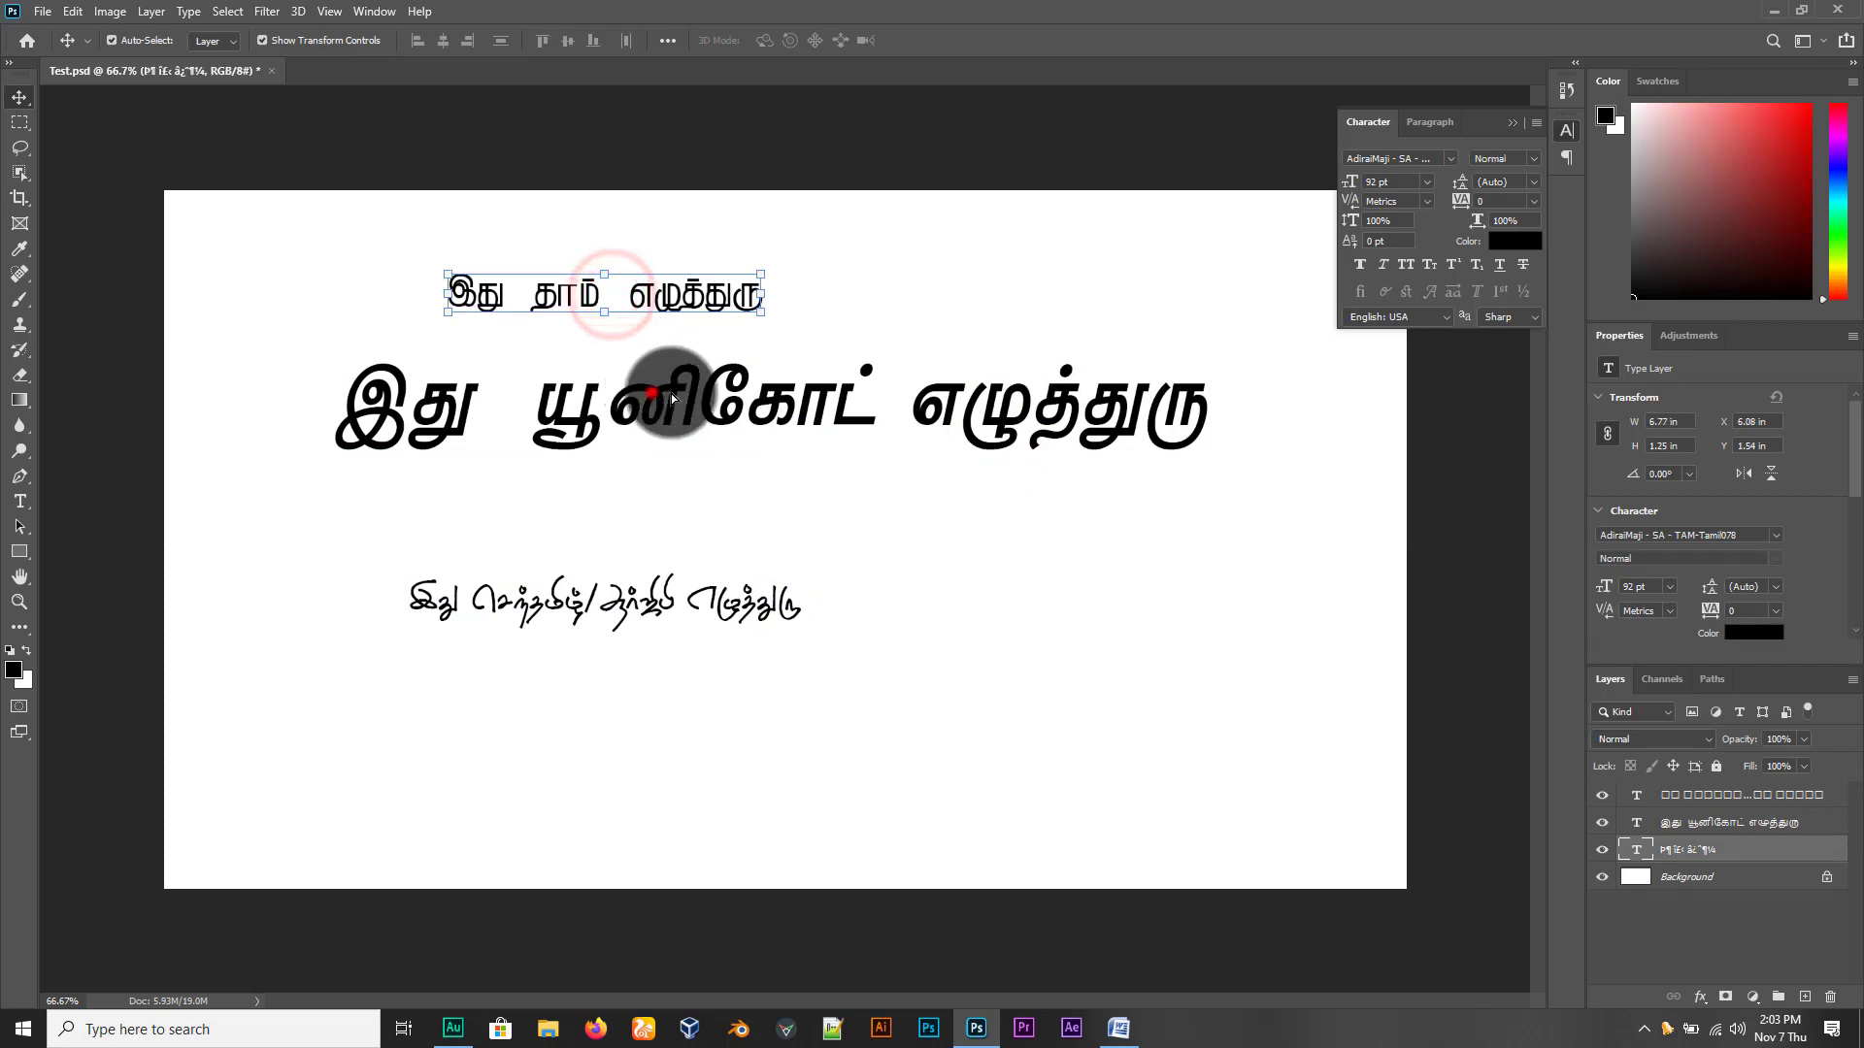
mouse_move(645, 390)
left_mouse_down()
mouse_move(683, 410)
mouse_move(642, 410)
left_mouse_up()
left_click_drag(587, 591, 617, 592)
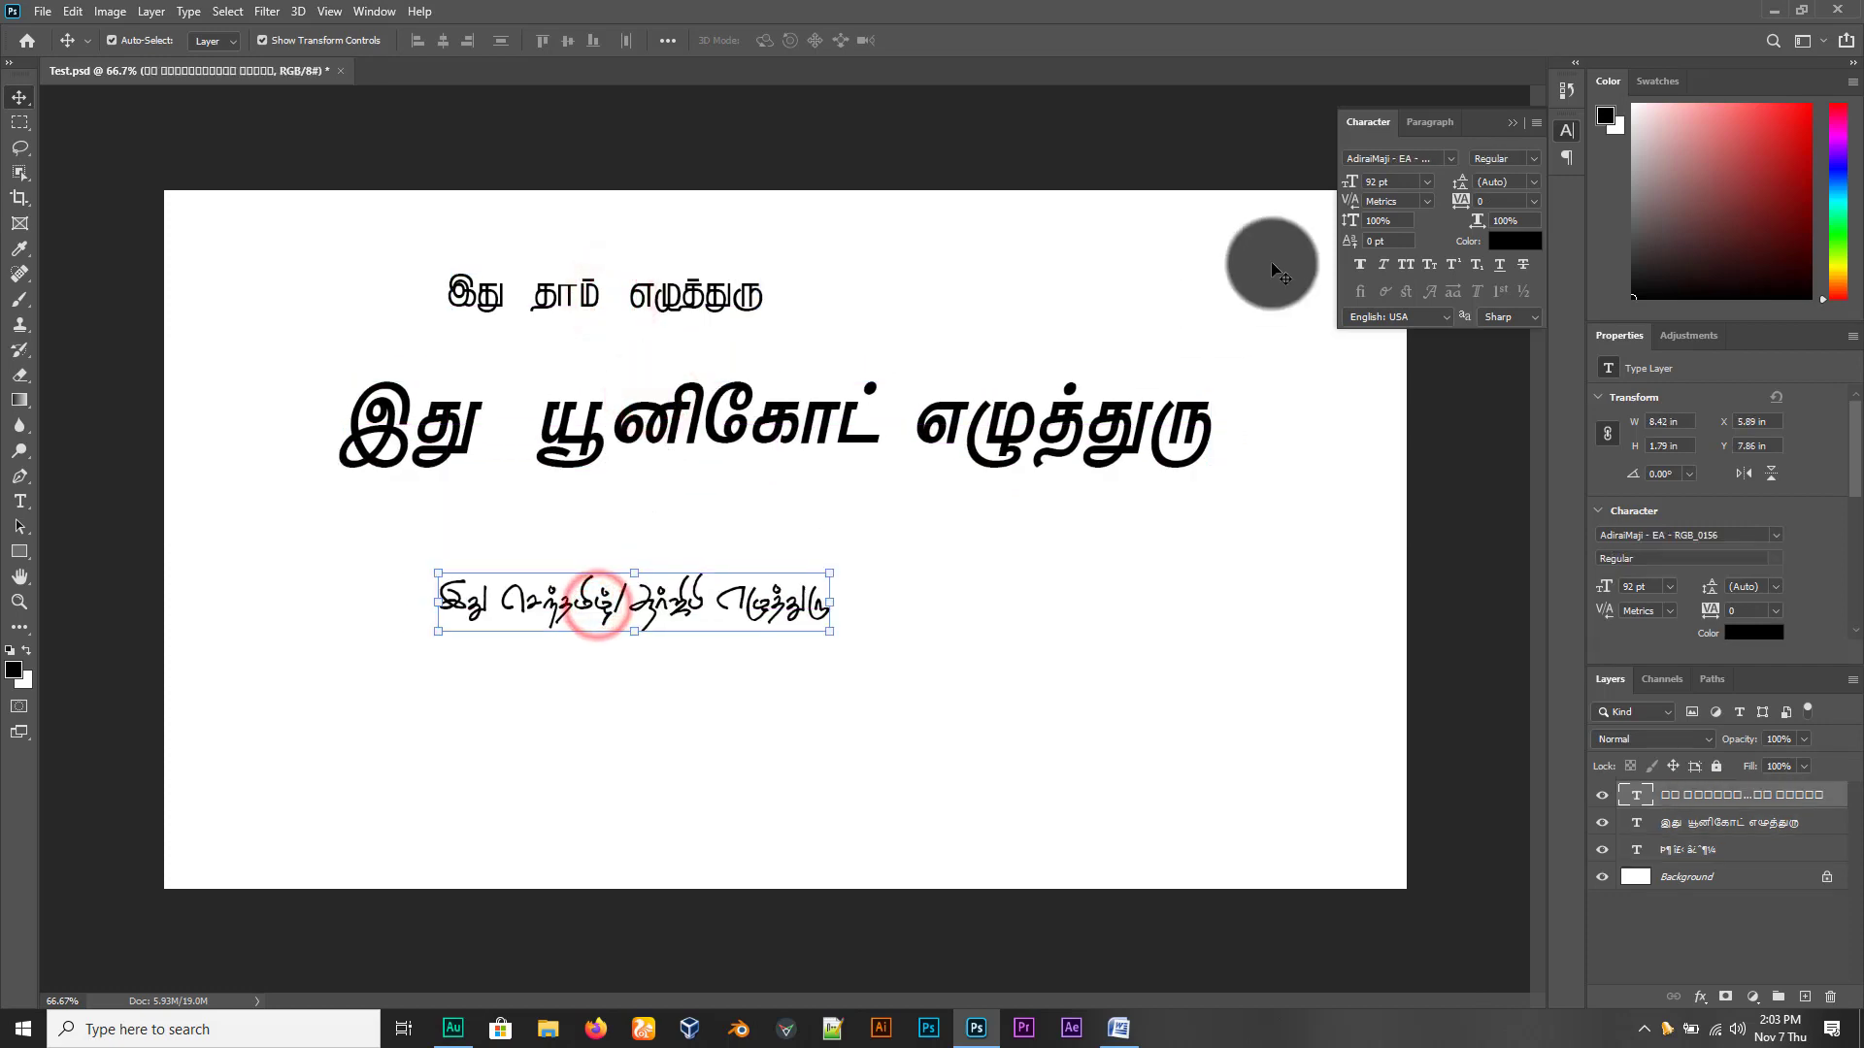
Set the lowest text line's font to AdiraiMaji - EA - RGB_0012
left_click(1448, 160)
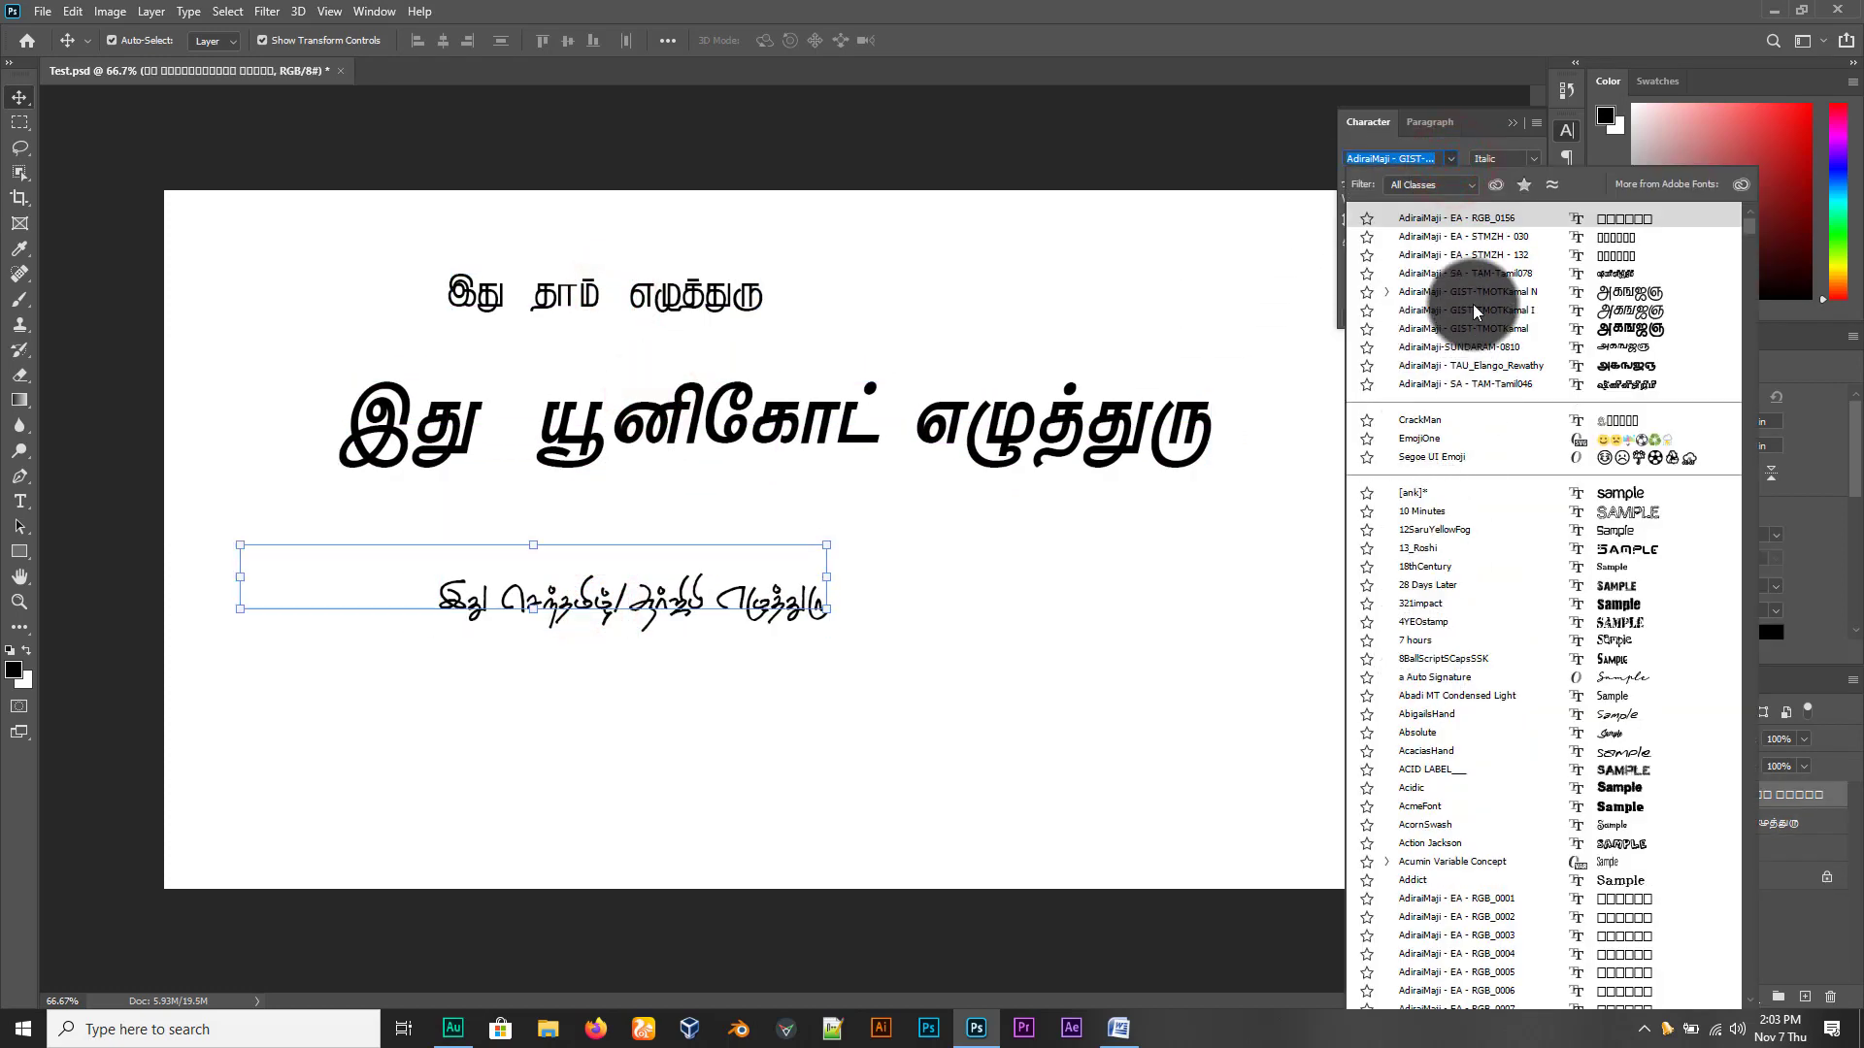
scroll(1446, 845, "down", 5)
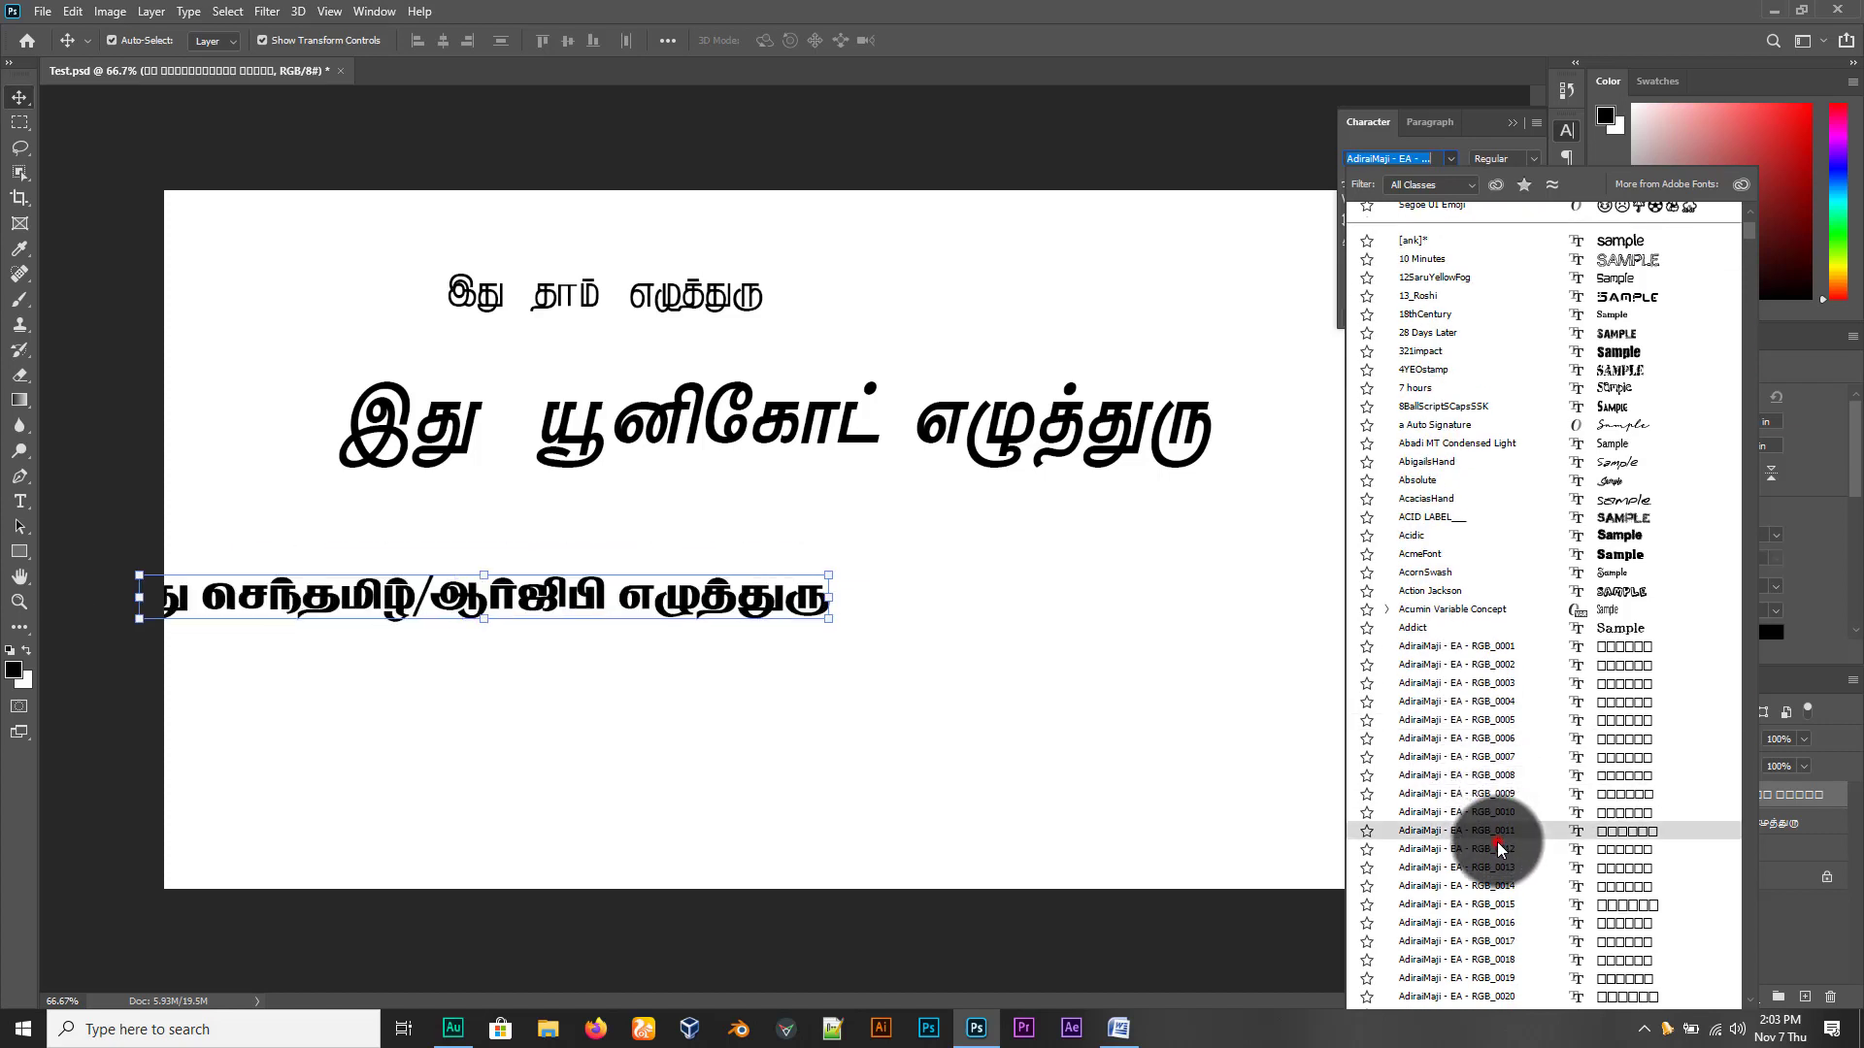
left_click(1499, 849)
Change the Unicode text line's font to AdiraiMaji-SUNDARAM_0830
left_click(818, 417)
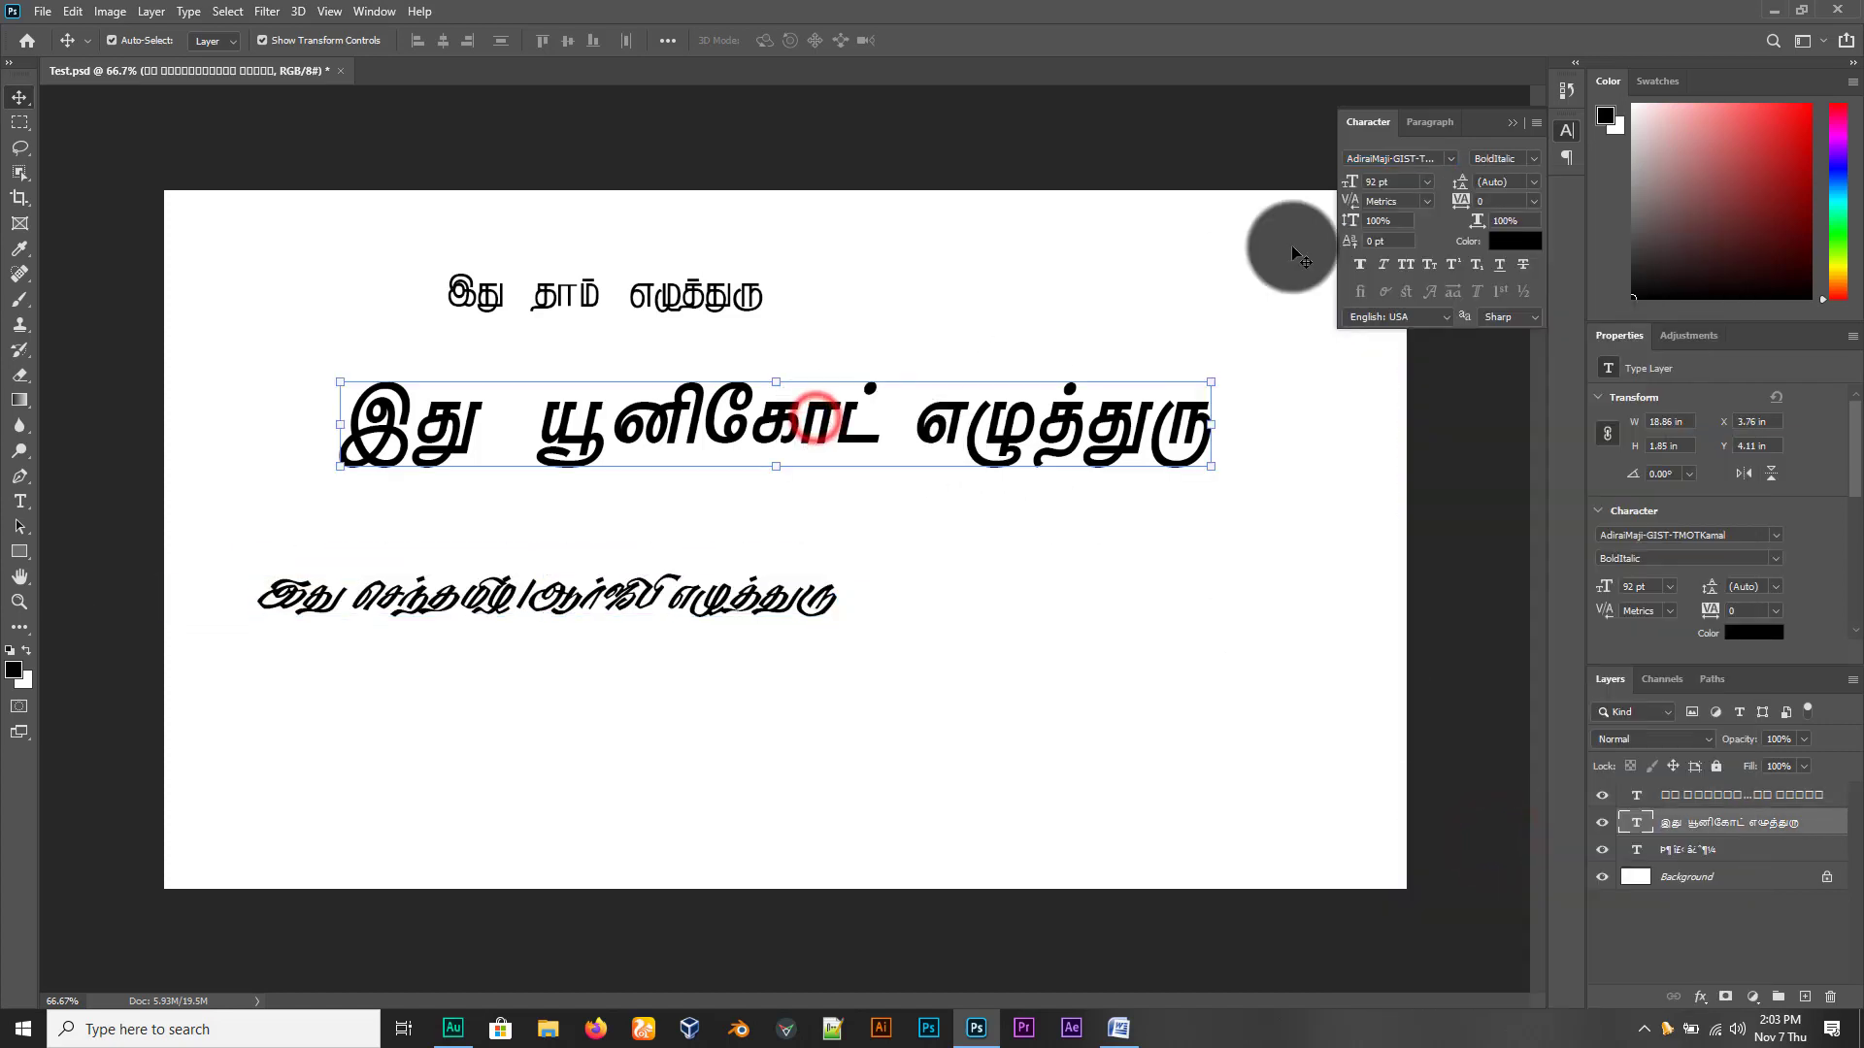
left_click(1452, 158)
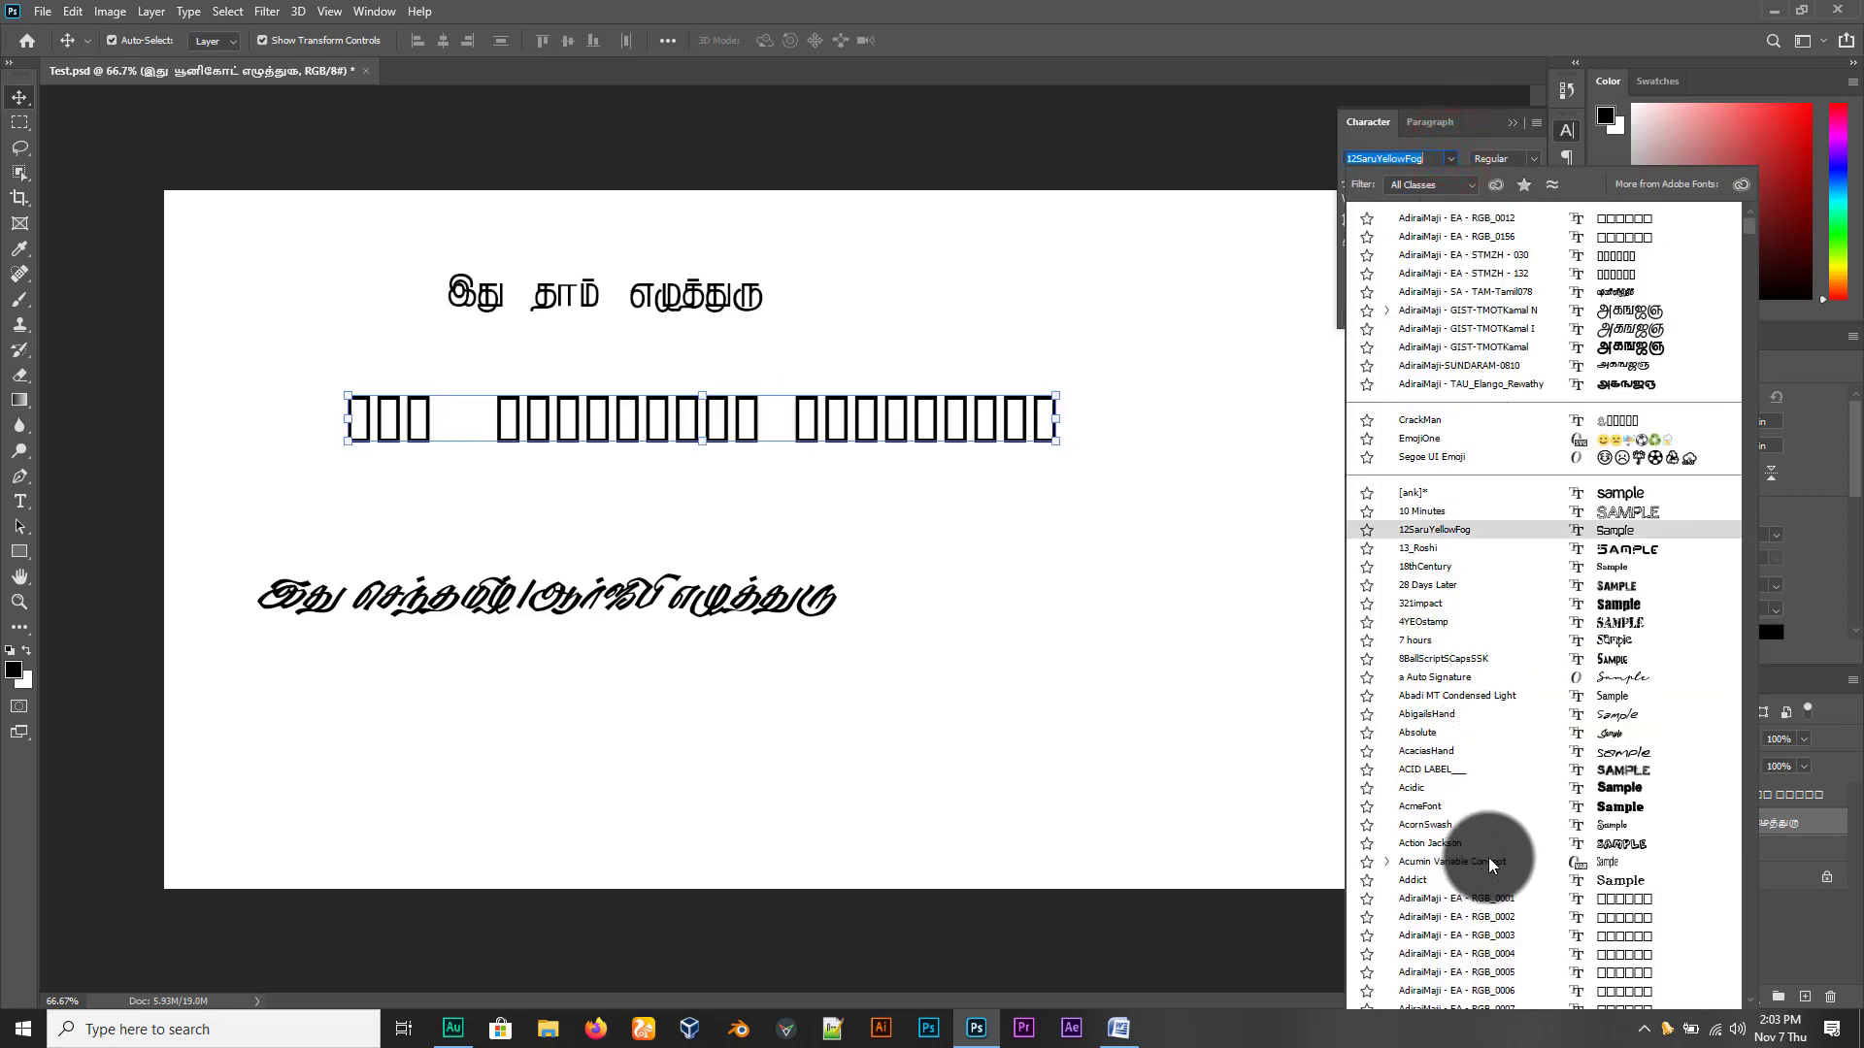
left_click_drag(1745, 226, 1750, 951)
left_click(1454, 690)
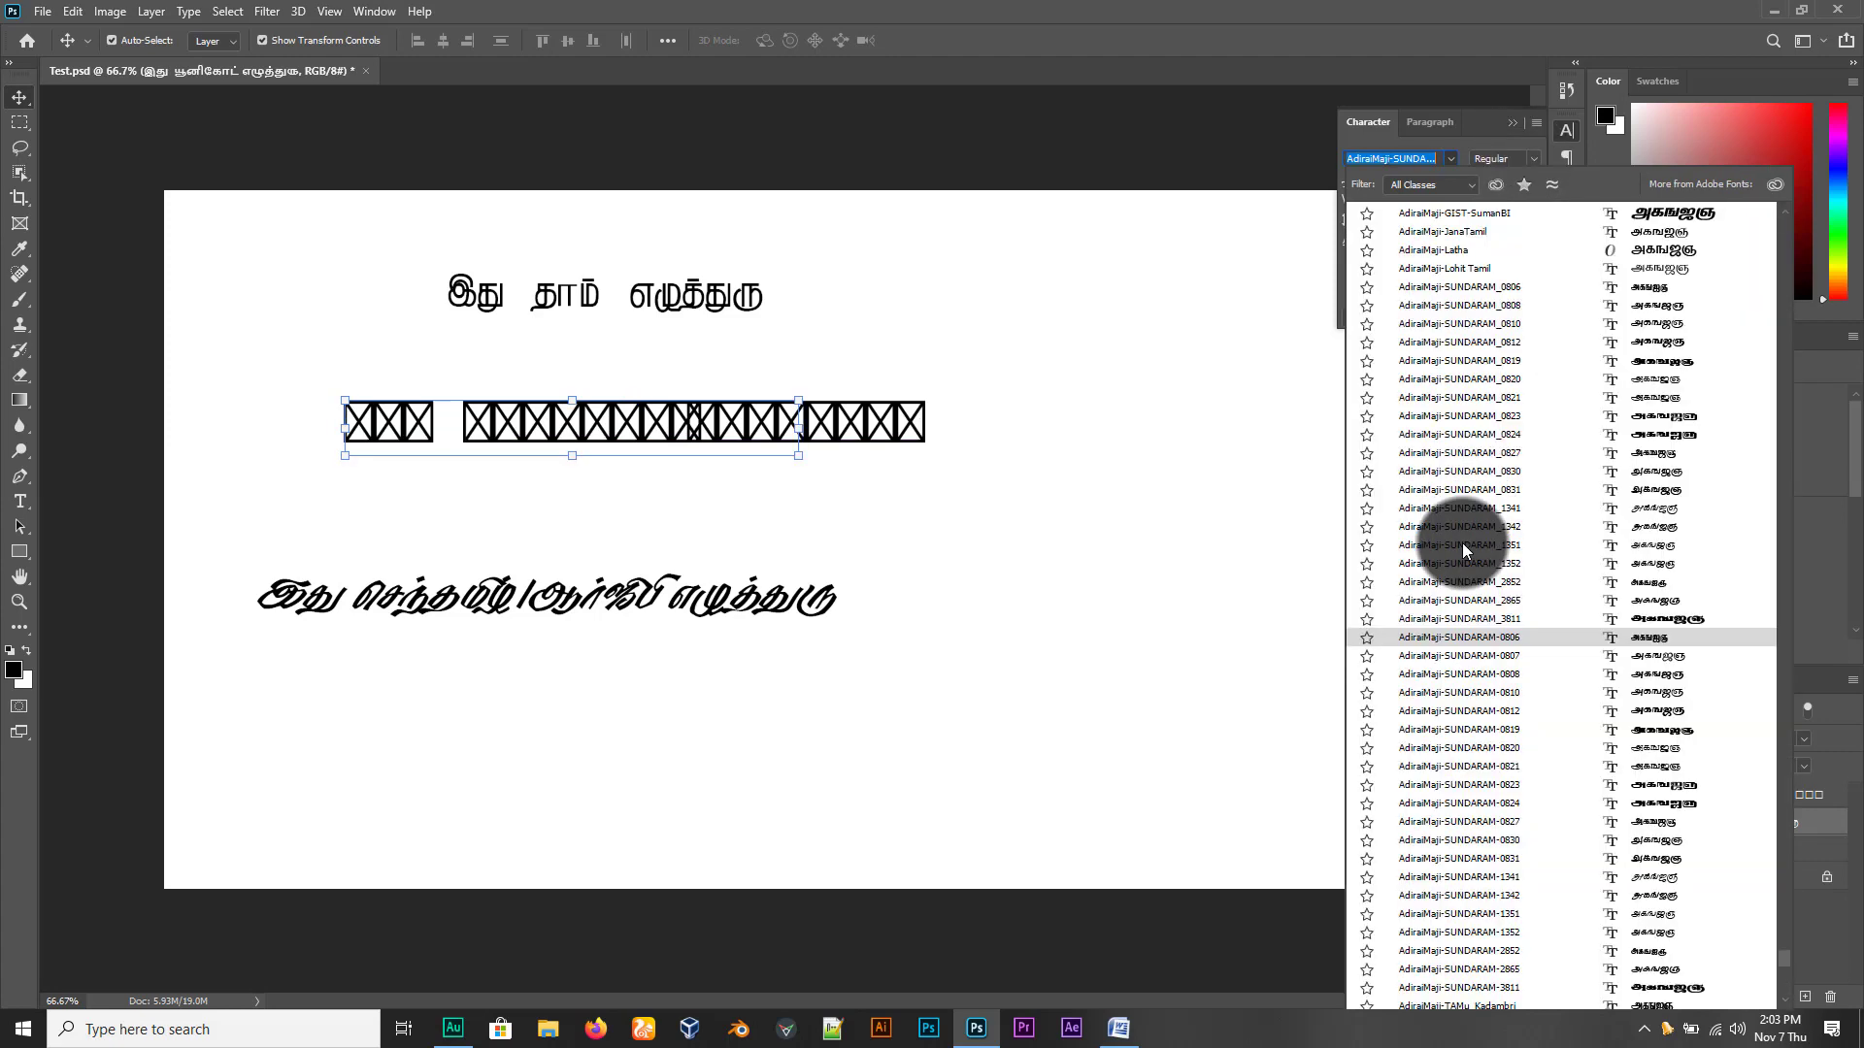
left_click(1472, 467)
Change the TAM text line's font to AdiraiMaji - SA - TAM-Tamil094
left_click(548, 297)
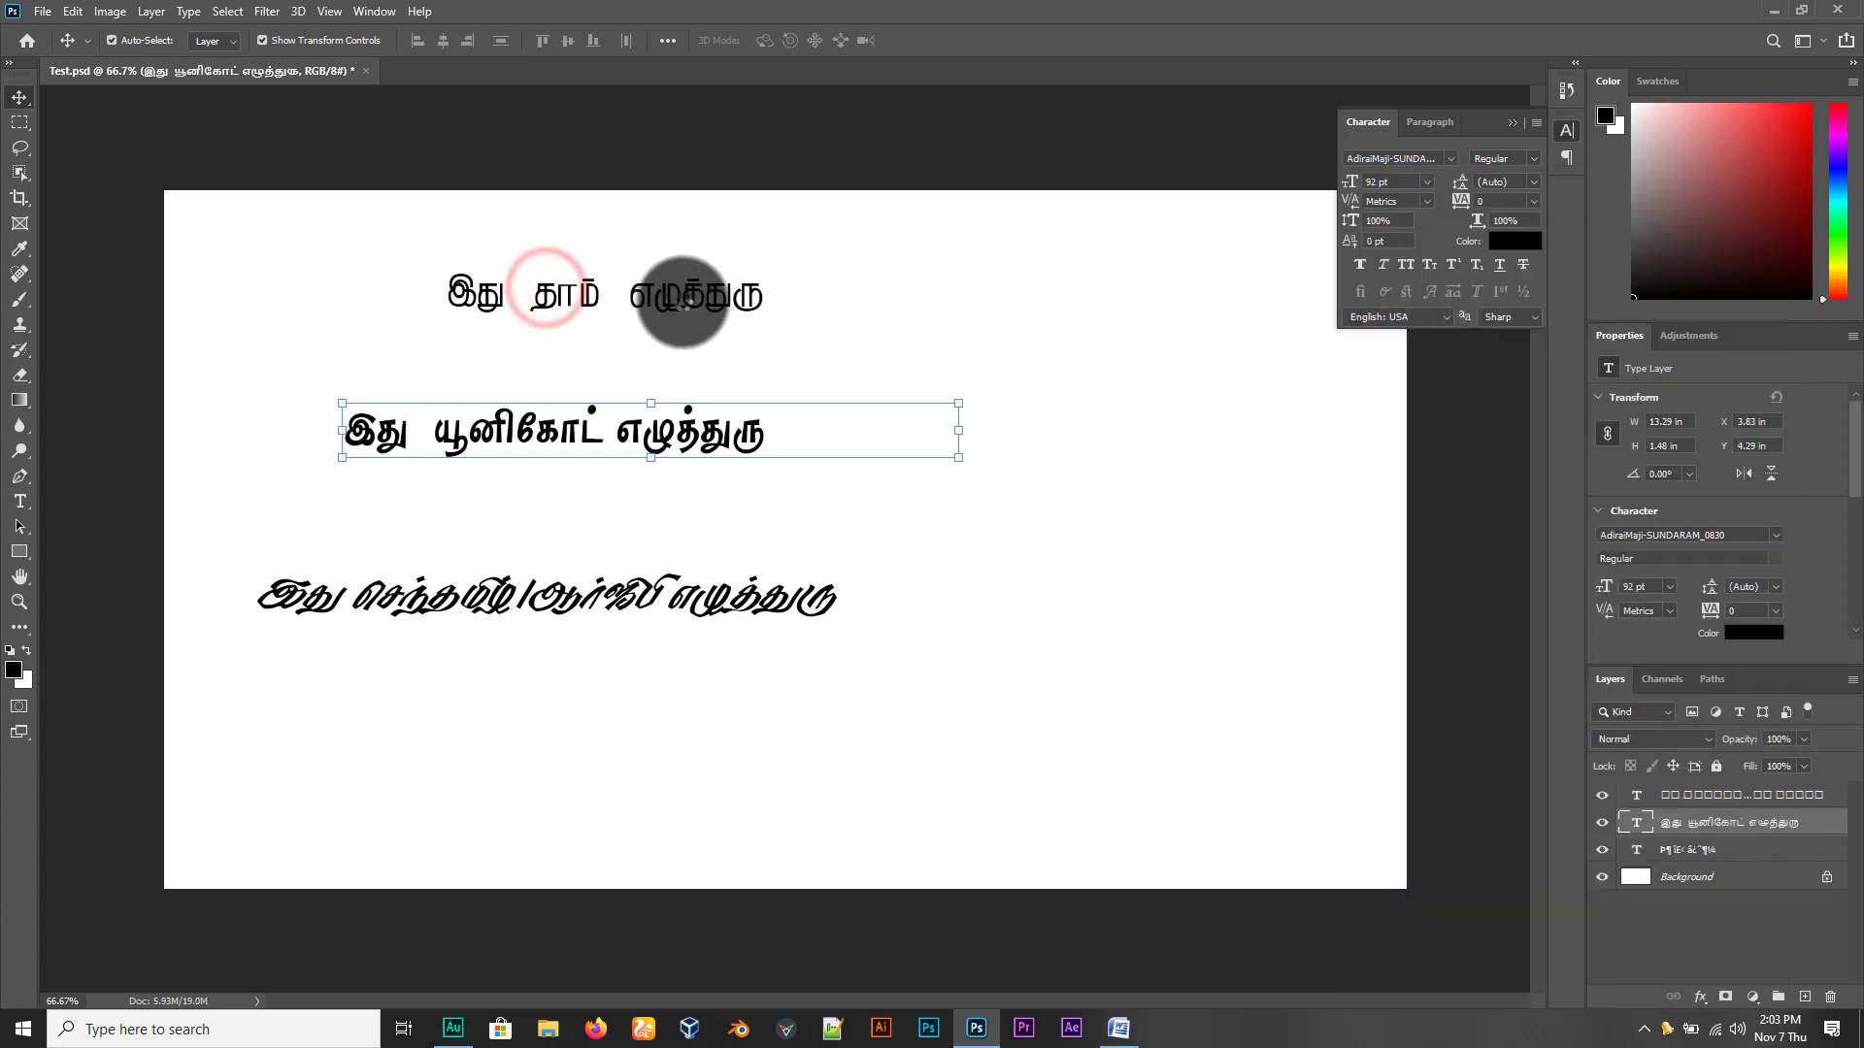
left_click(701, 299)
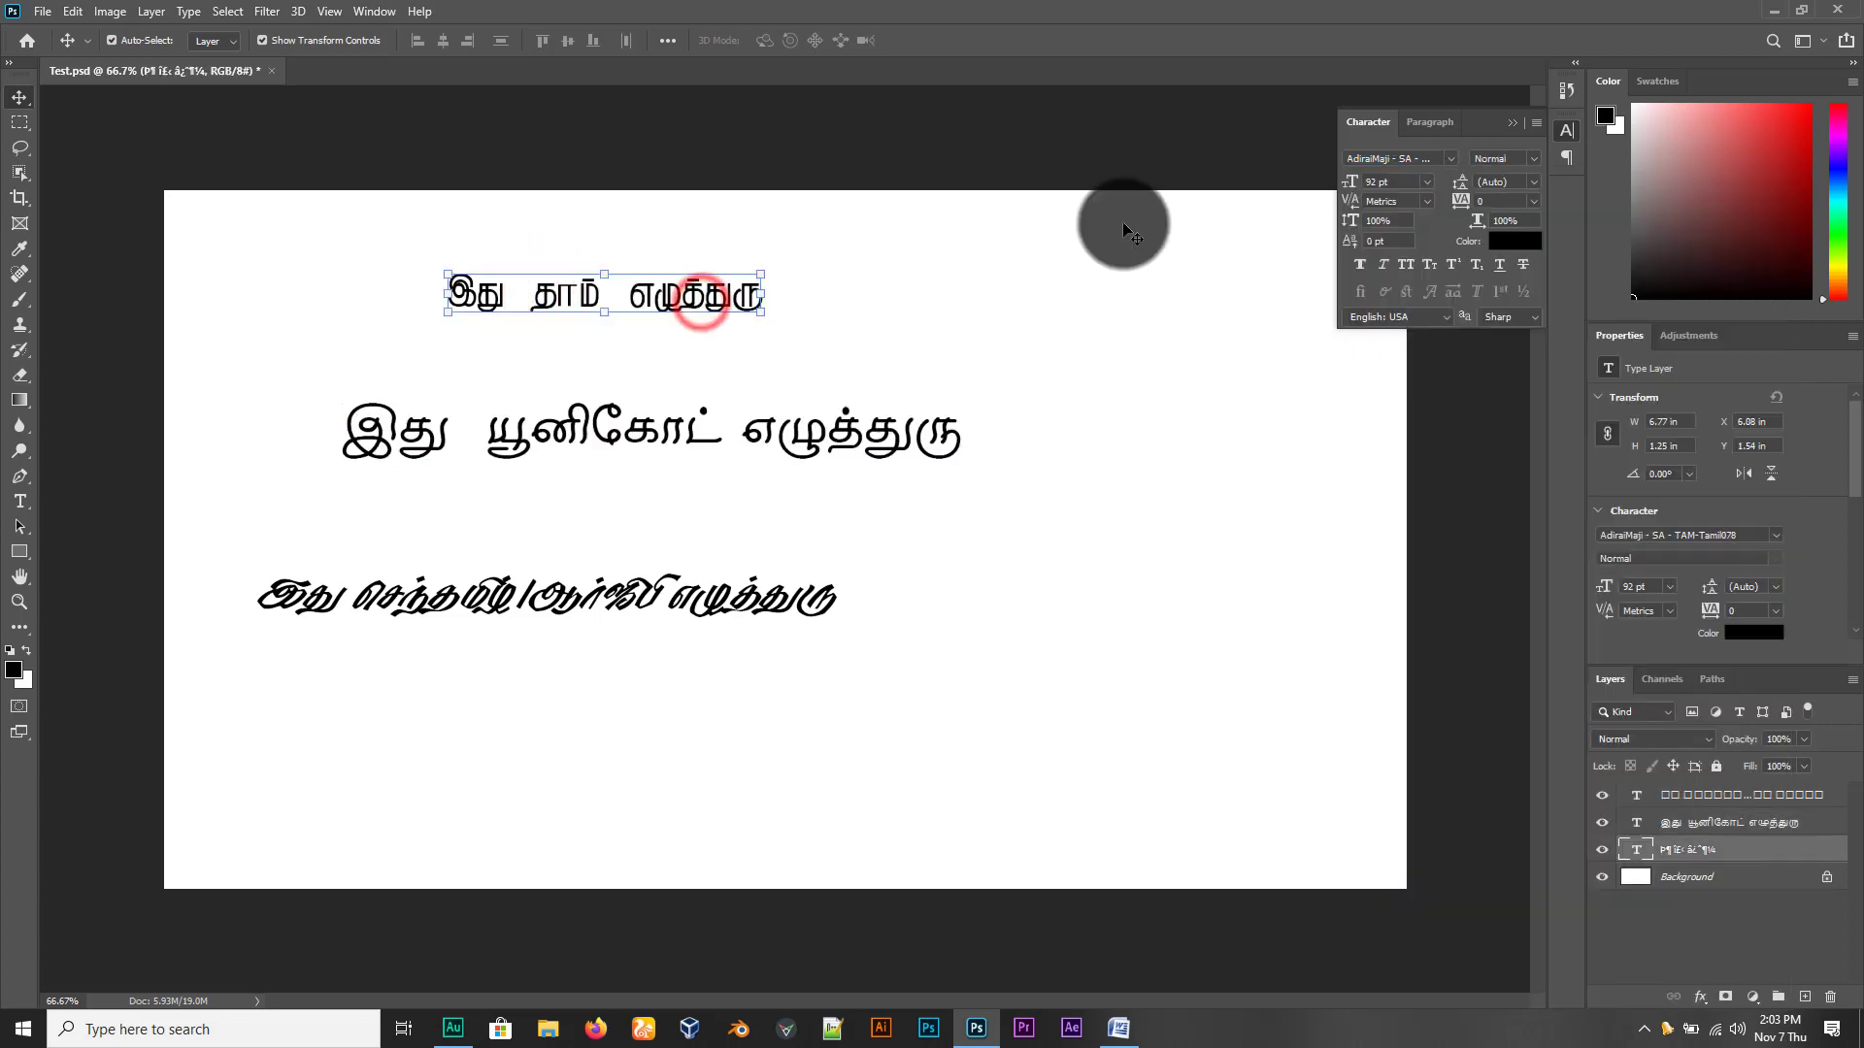
left_click(1448, 156)
left_click_drag(1783, 231, 1778, 737)
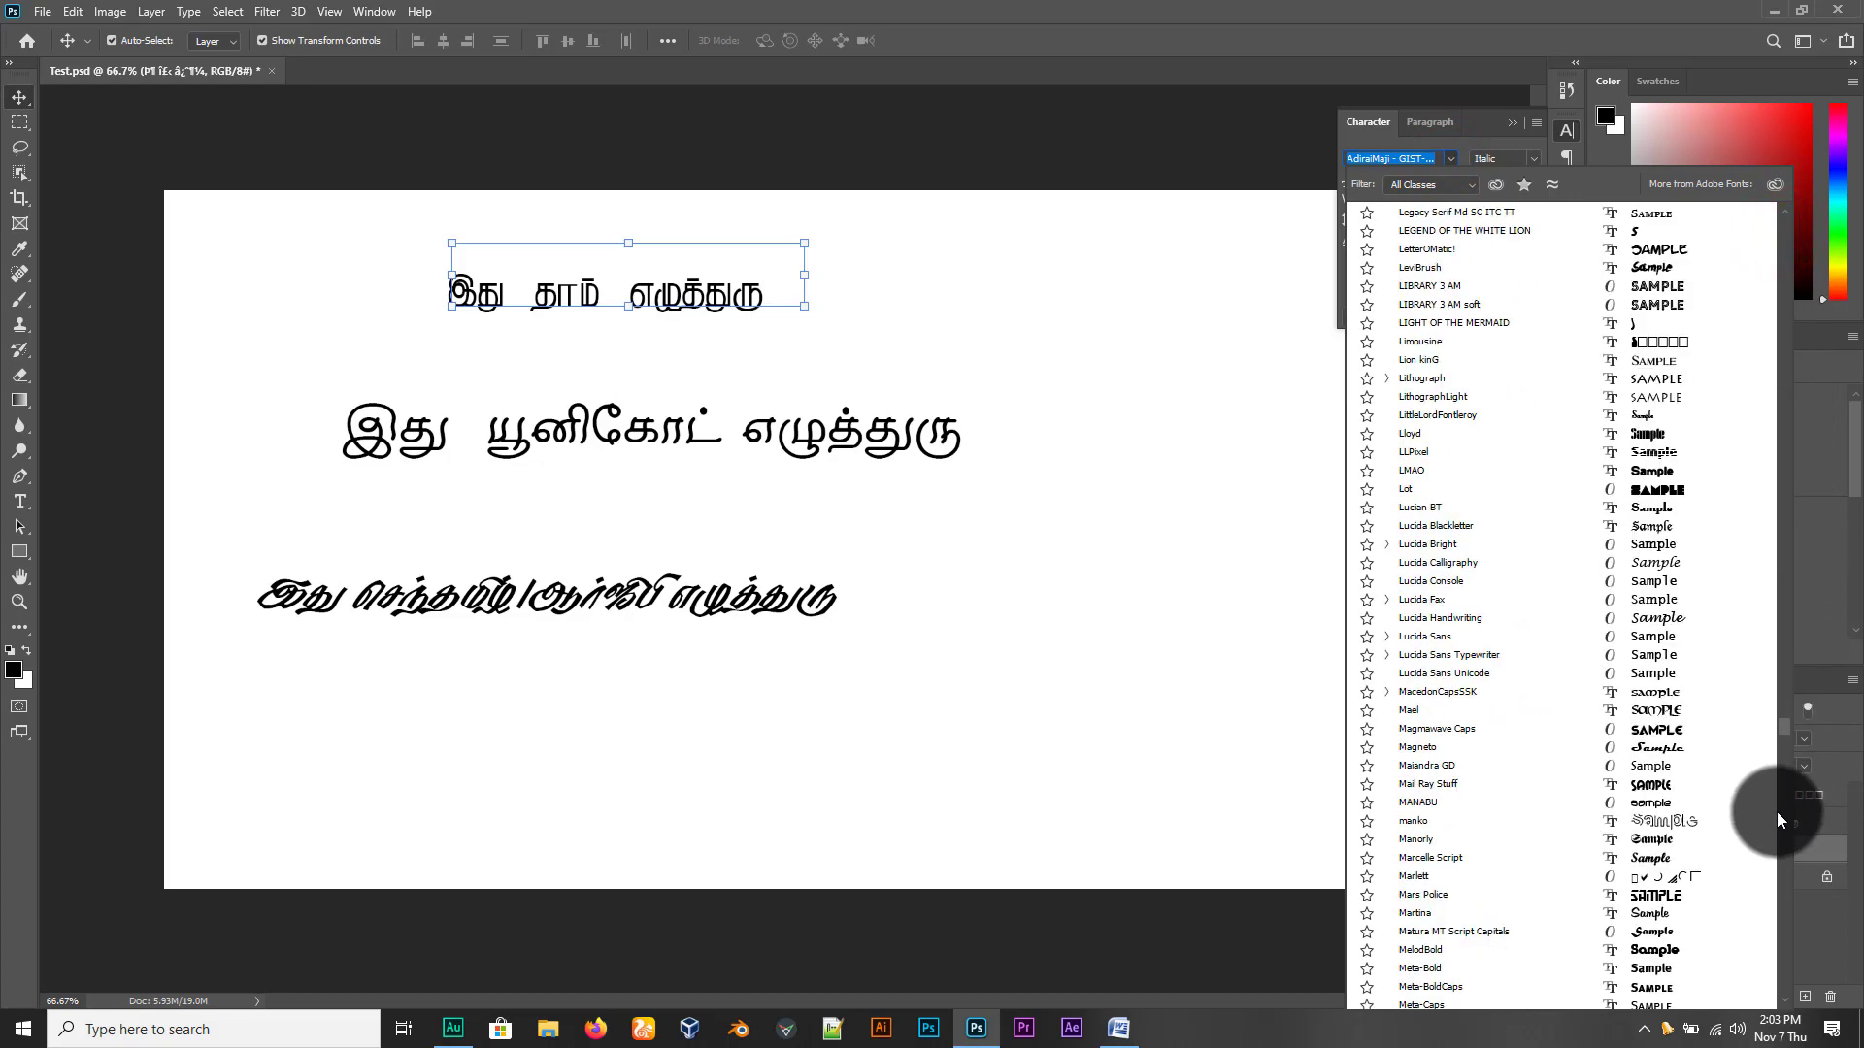
left_click_drag(1776, 811, 1778, 975)
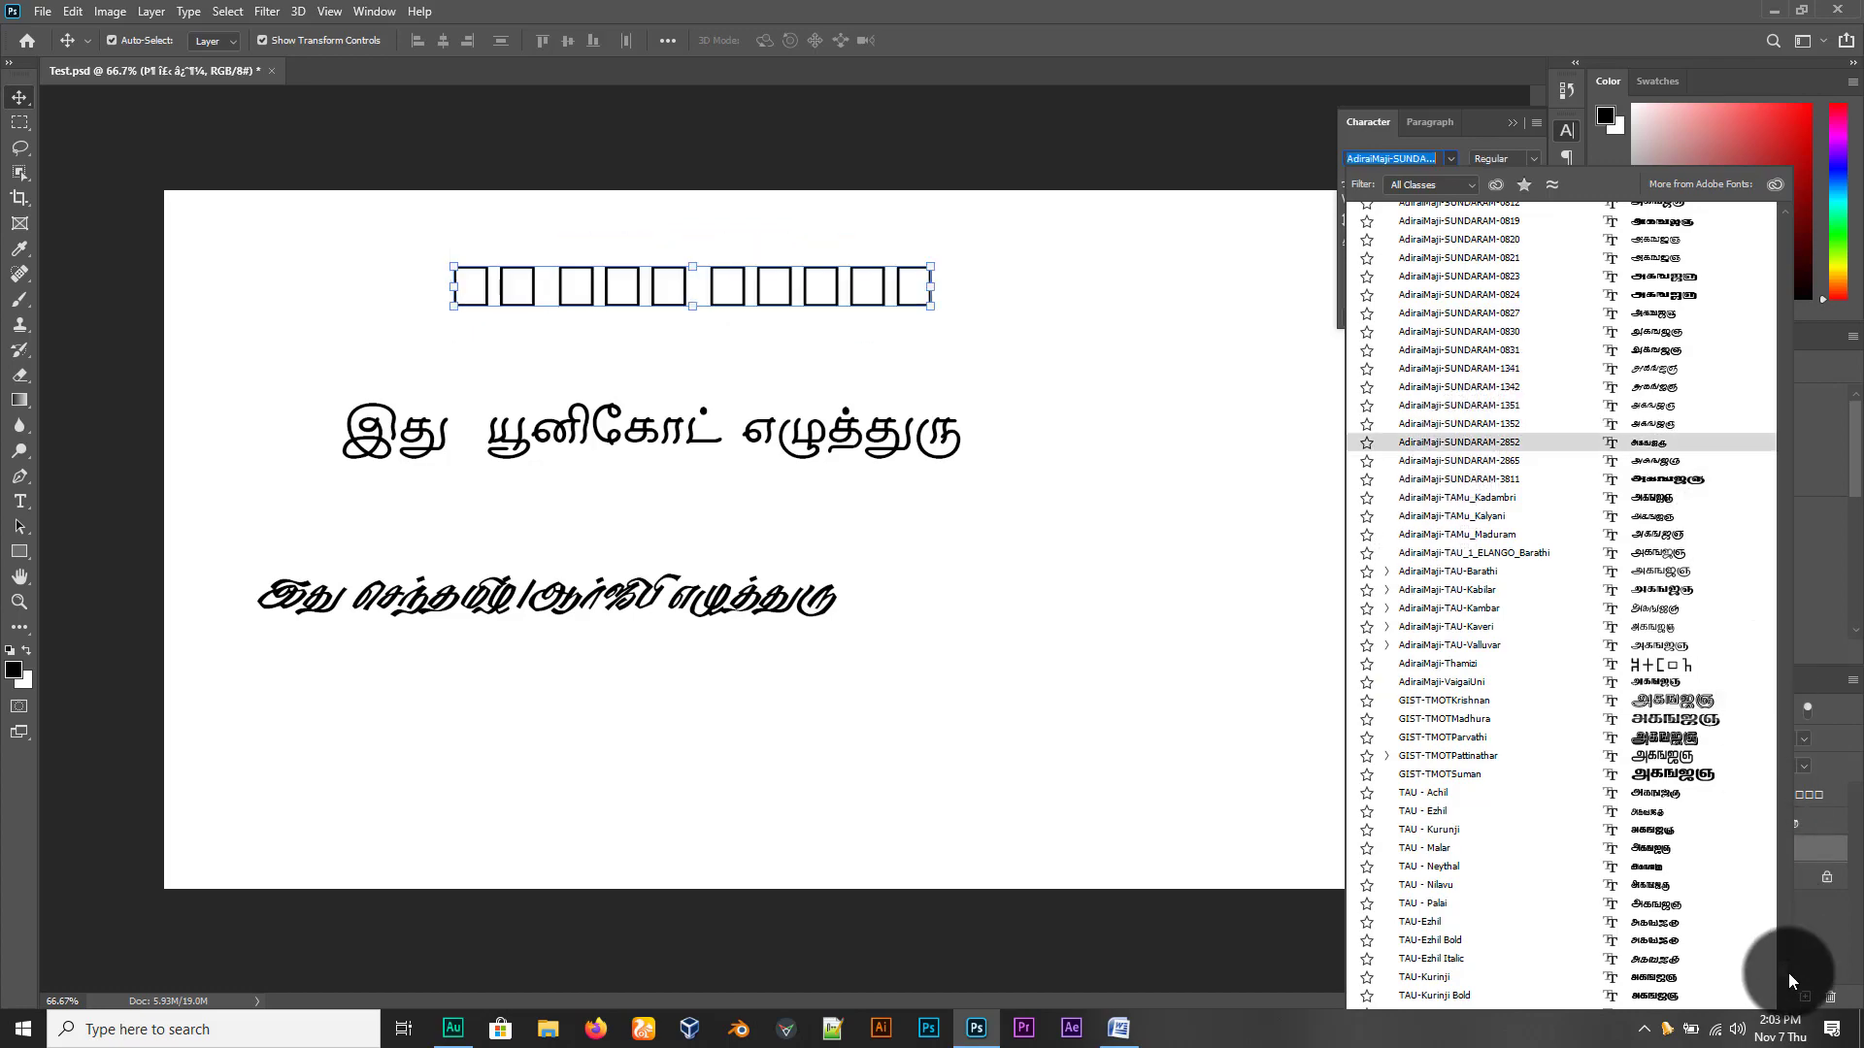
left_click_drag(1786, 973, 1786, 941)
left_click_drag(1789, 823, 1565, 378)
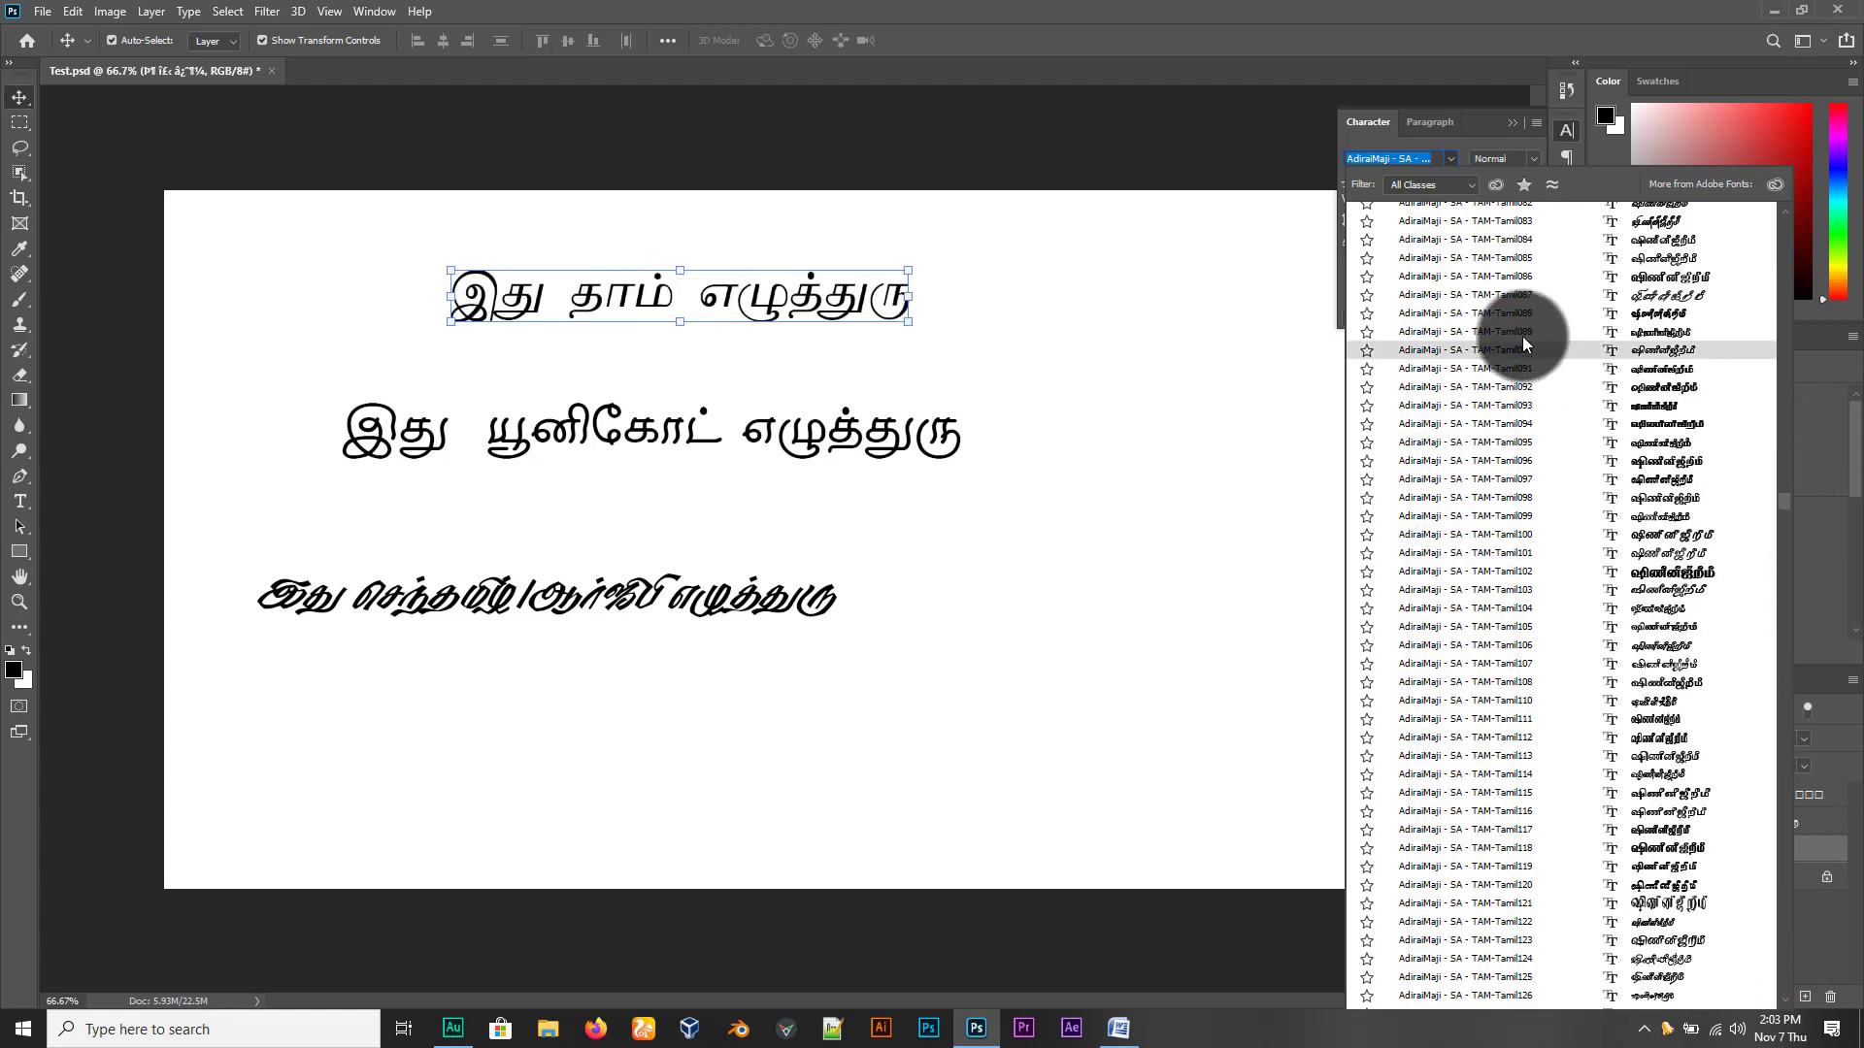
left_click(1521, 433)
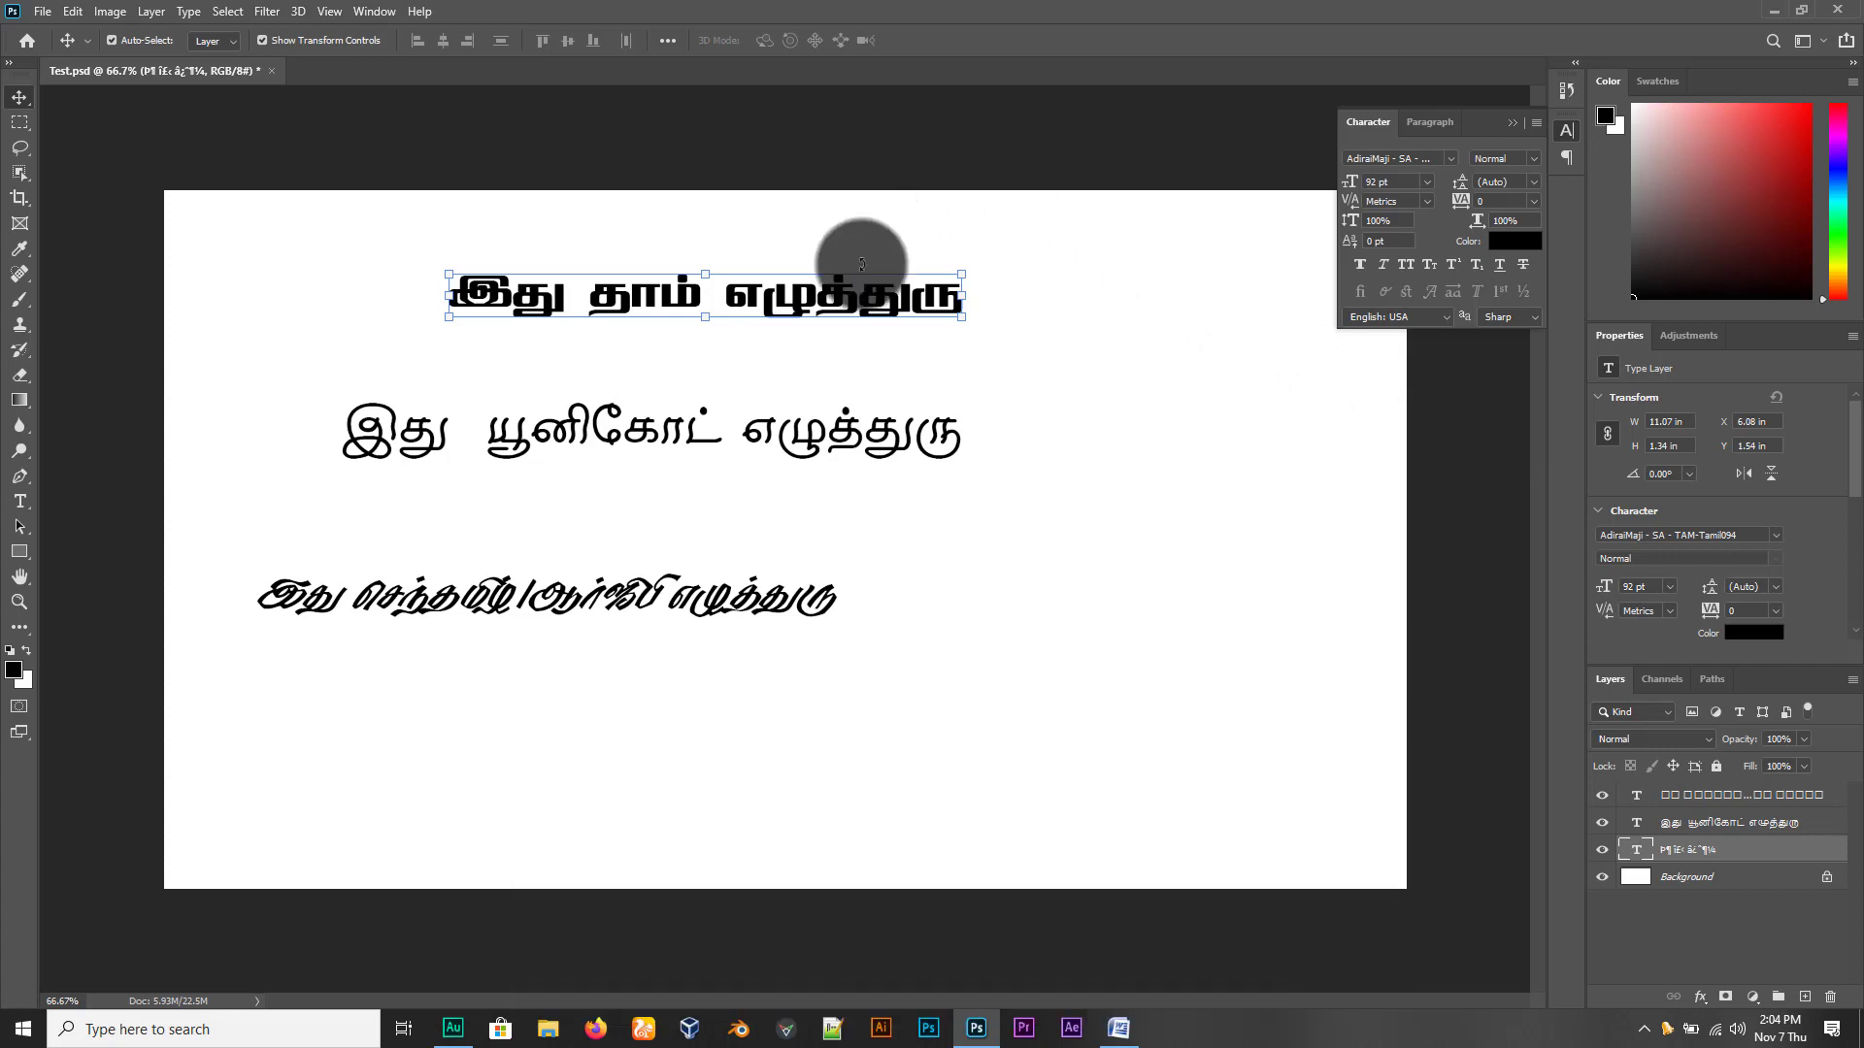
Move the three text lines so they are centred on the canvas one below another with even vertical spacing
left_click_drag(862, 303, 946, 327)
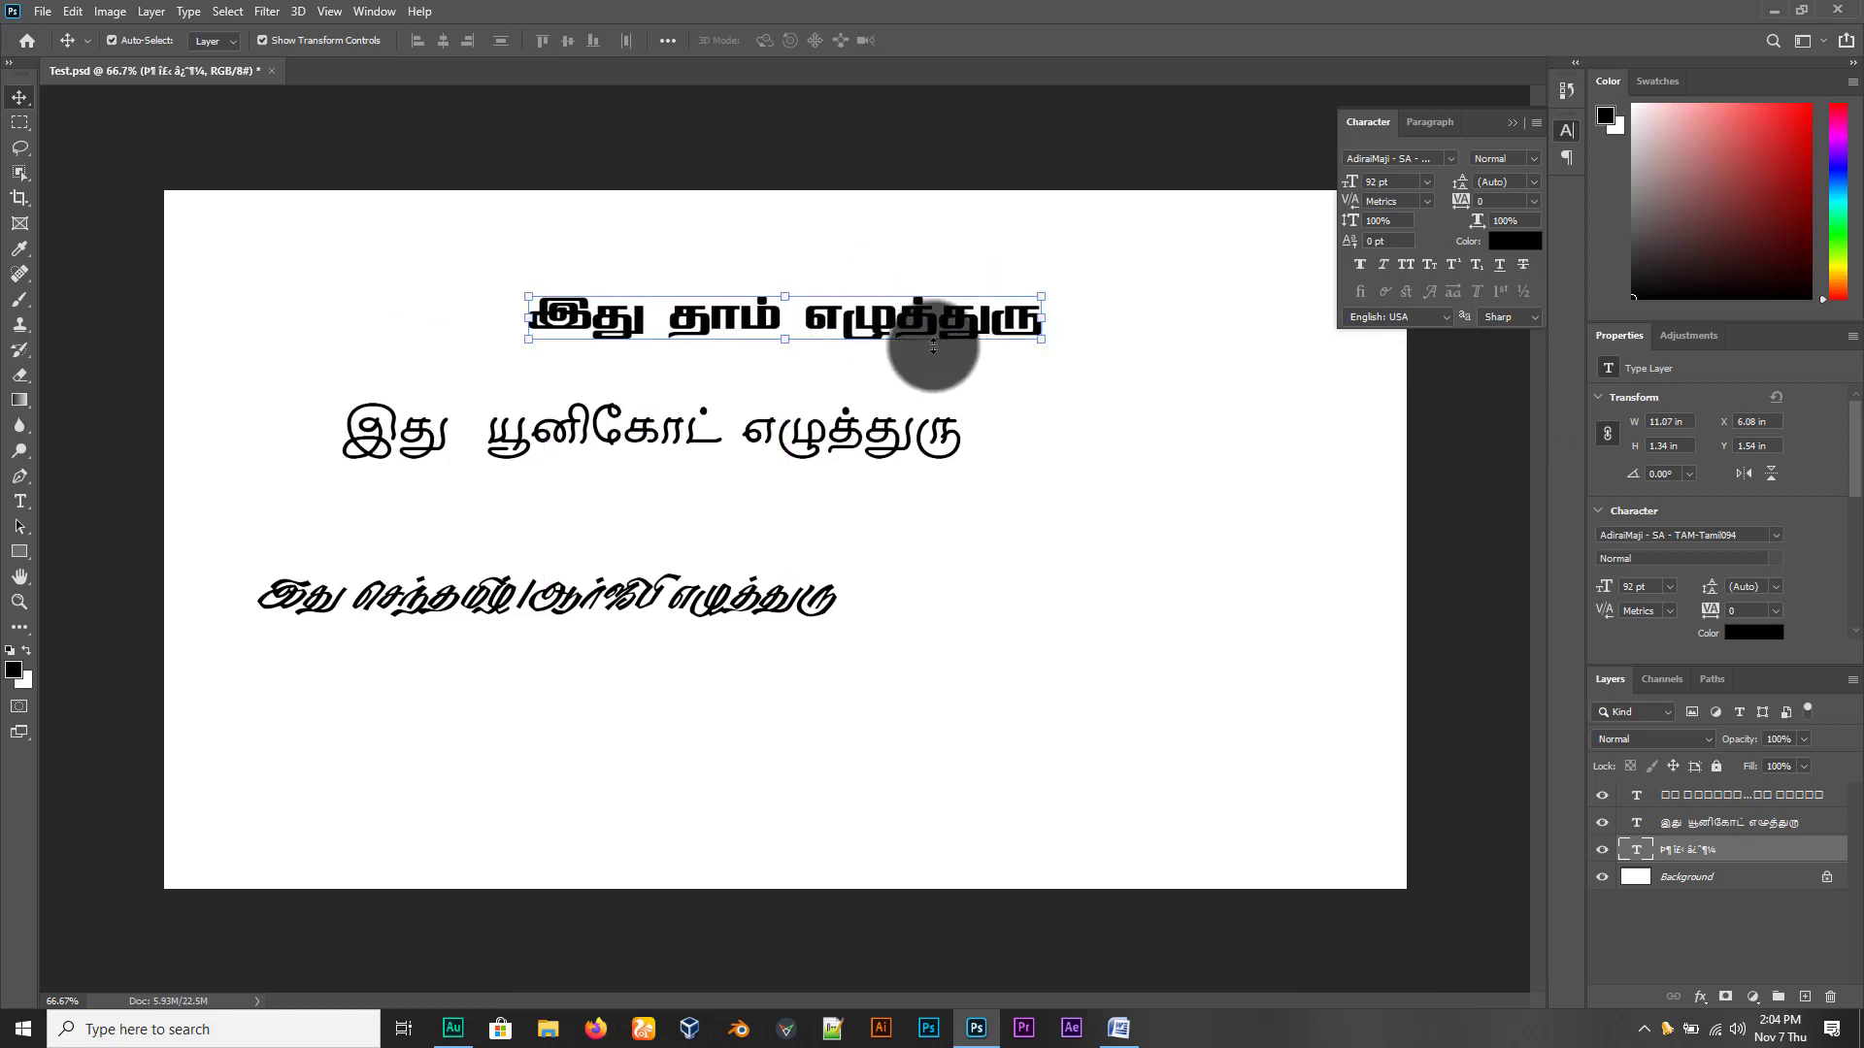
left_click_drag(685, 429, 823, 466)
left_click_drag(608, 590, 855, 684)
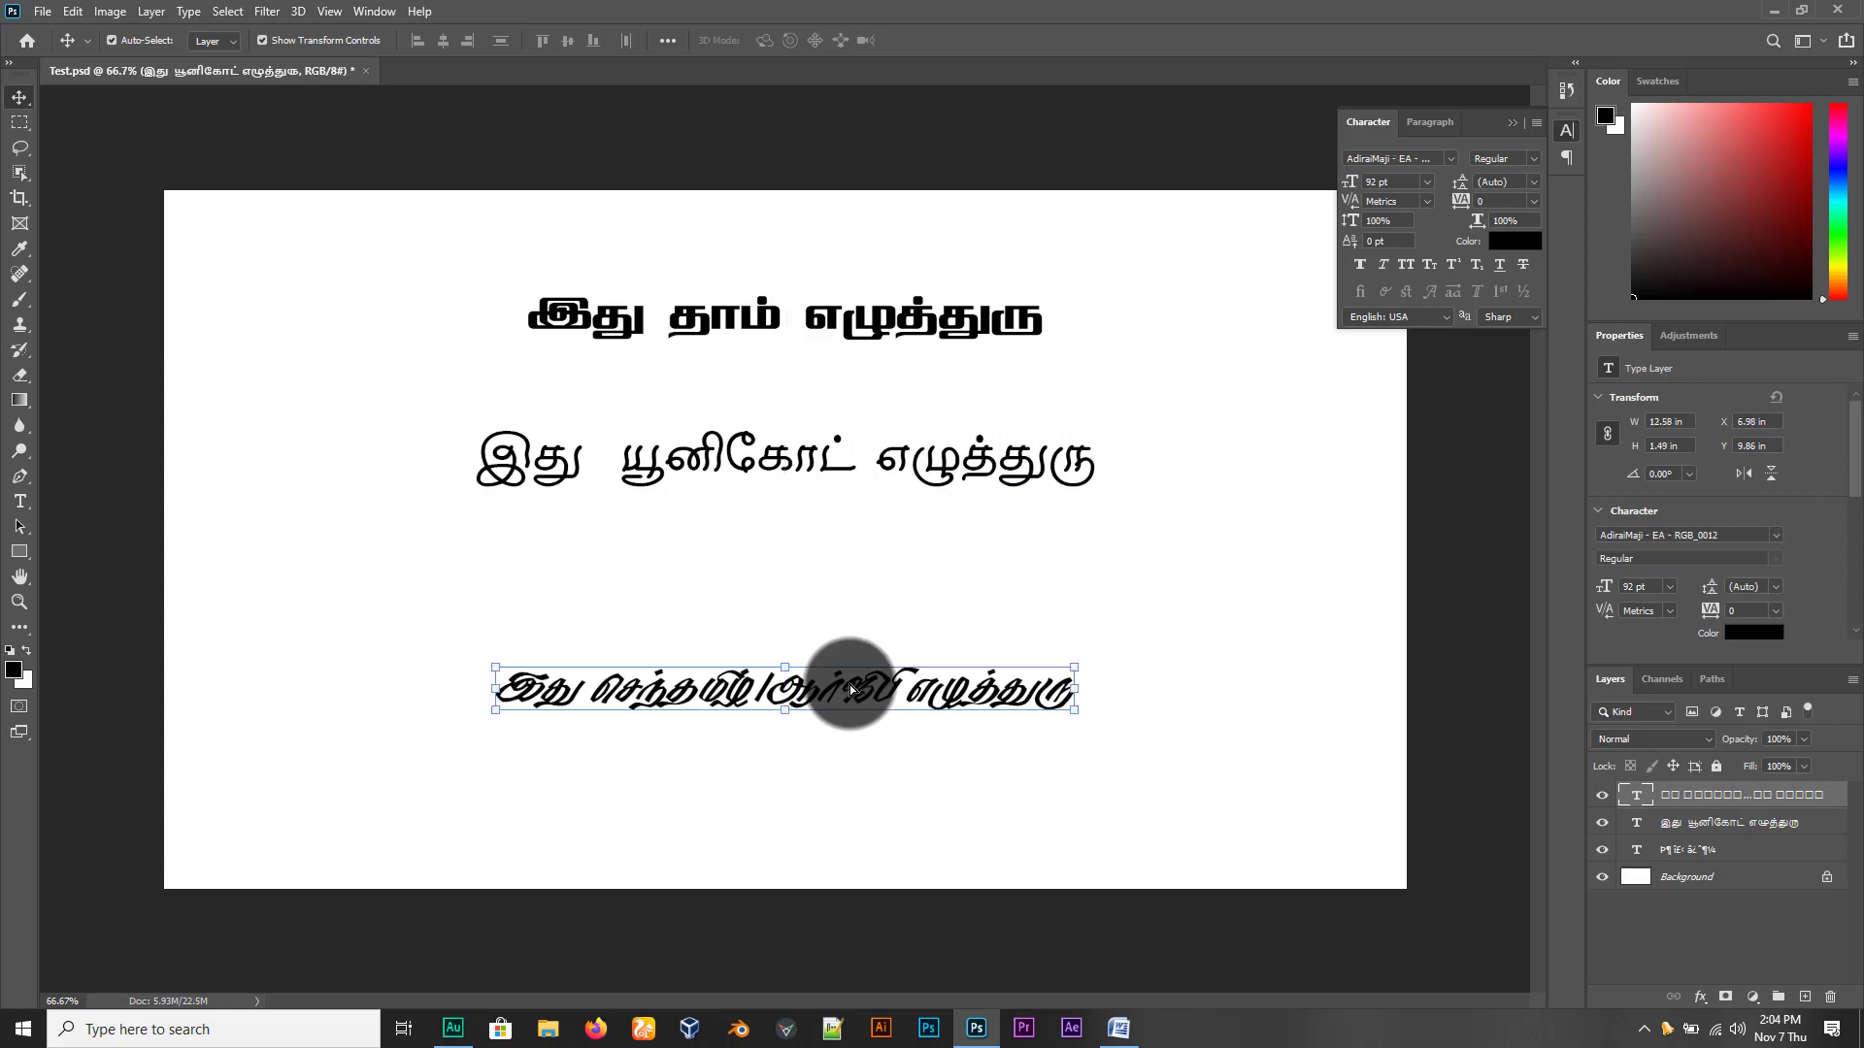
mouse_move(934, 470)
left_mouse_down()
mouse_move(932, 526)
mouse_move(946, 503)
left_mouse_up()
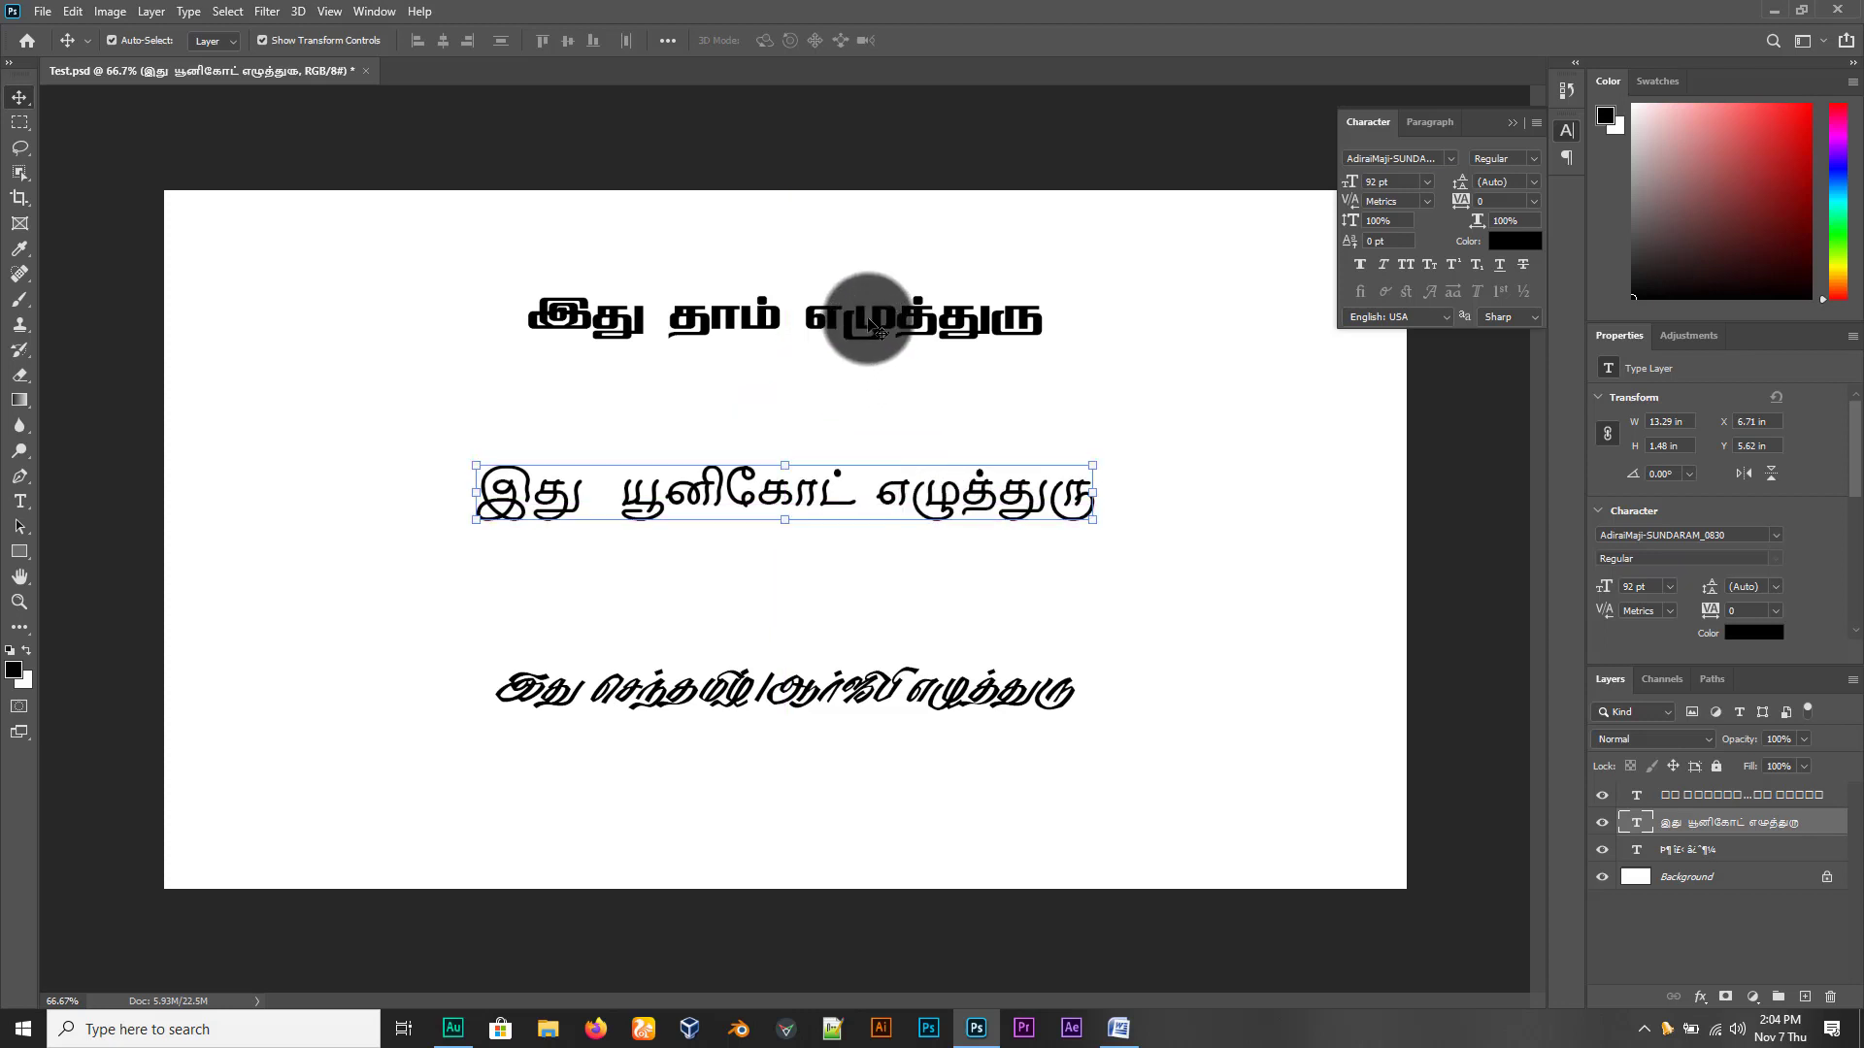
left_click_drag(881, 325, 883, 336)
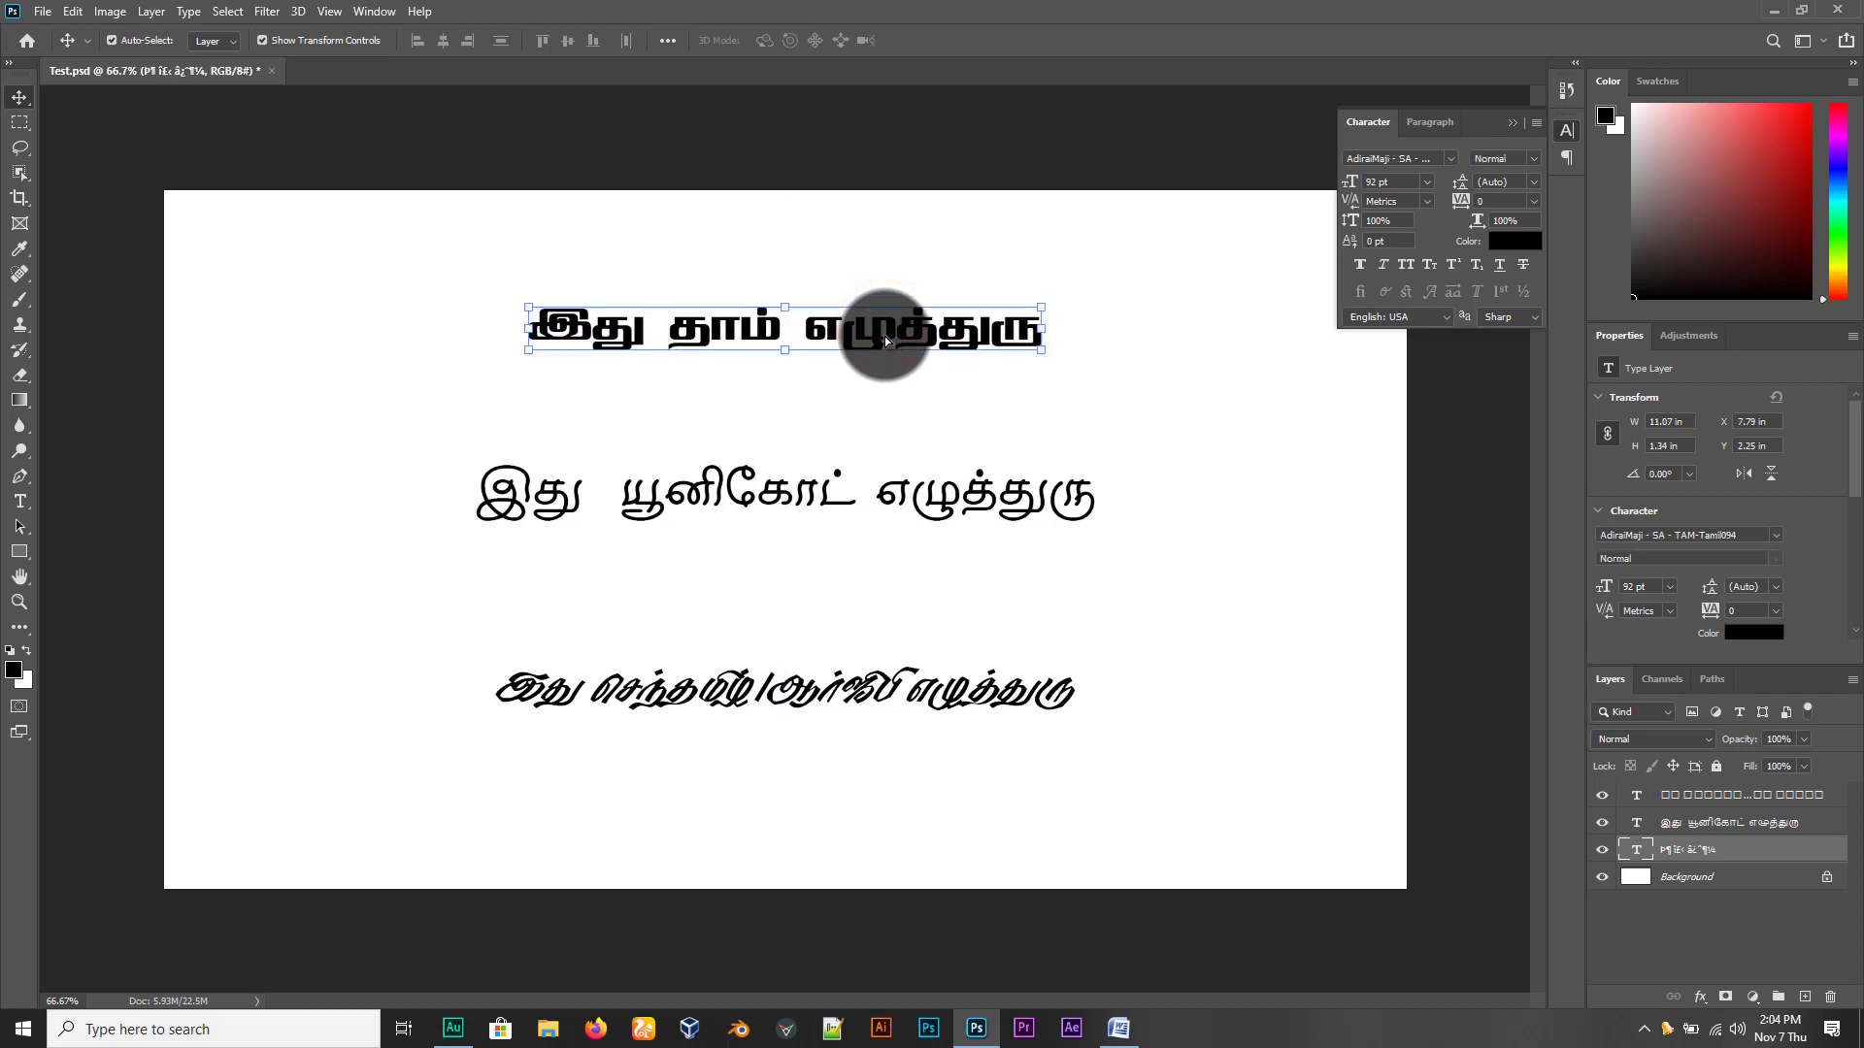